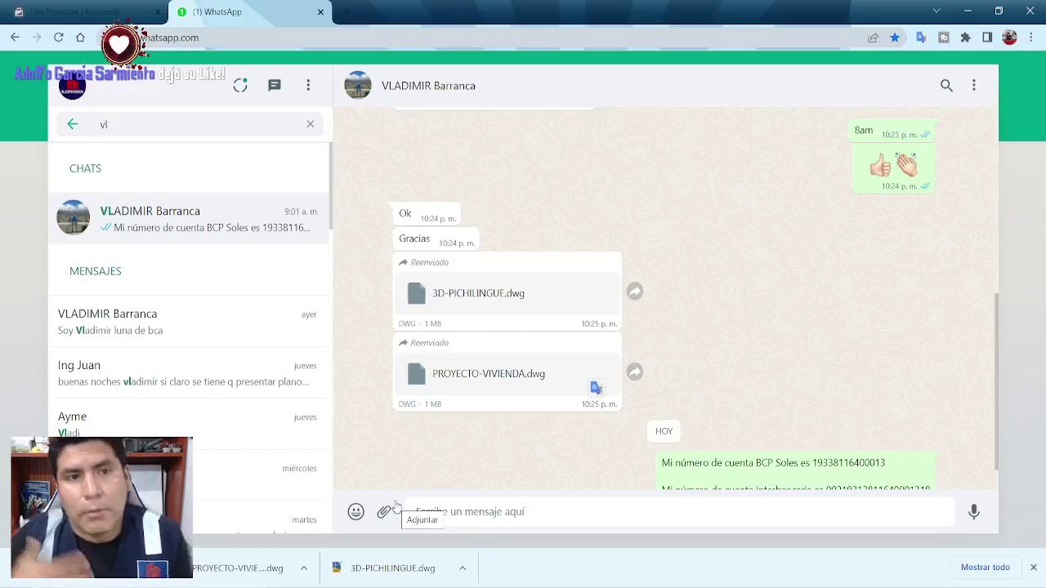
Switch to the 3D house drawing in AutoCAD and examine the multi-storey building model, the nearby floor plans and the separate roof pieces.
{"action": "mouse_move", "coordinate": [386, 585]}
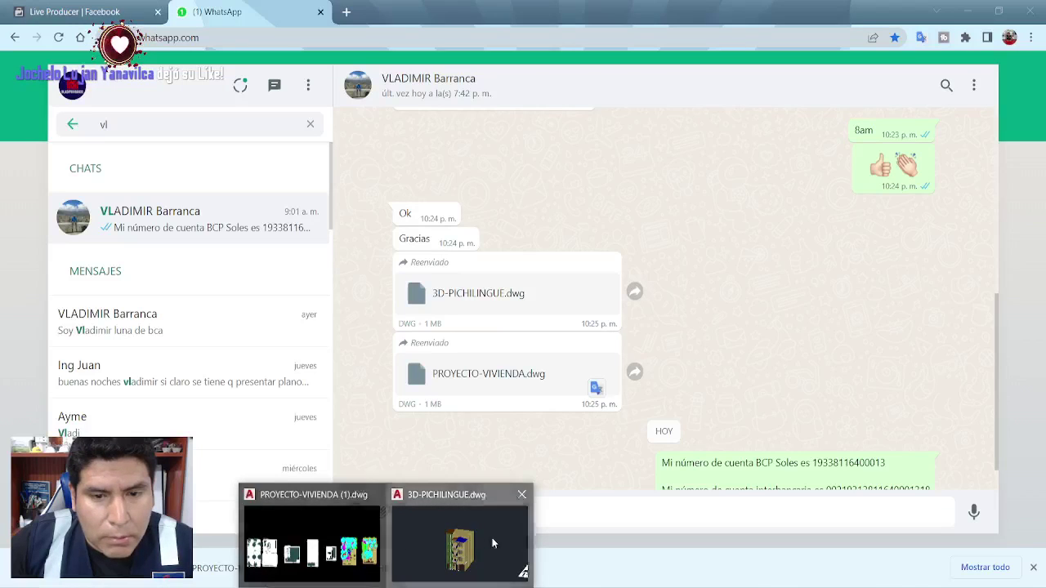
{"action": "left_click", "coordinate": [492, 538]}
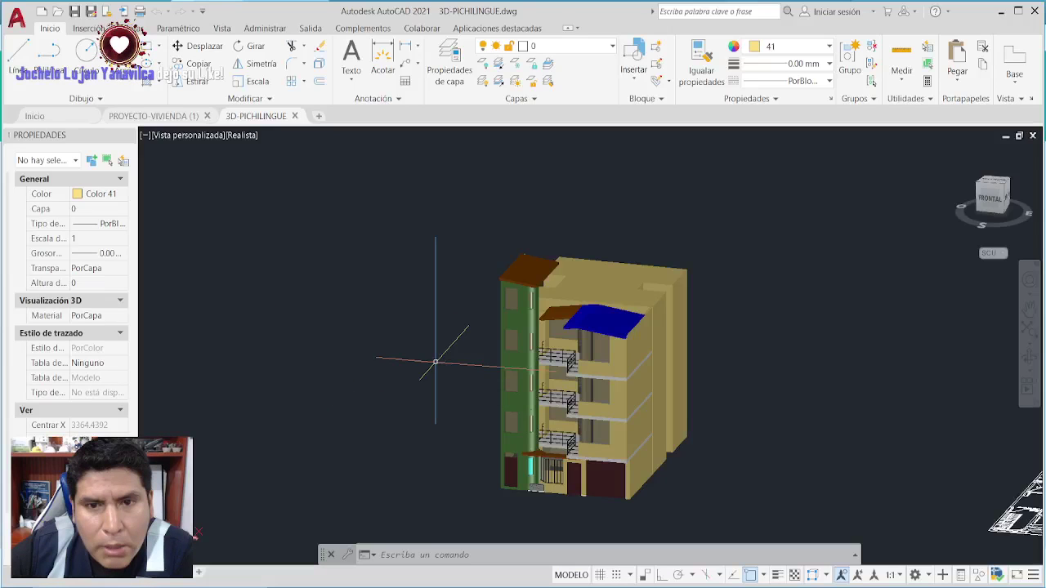
{"action": "middle_click_drag", "start_coordinate": [436, 361], "coordinate": [297, 279], "text": "shift"}
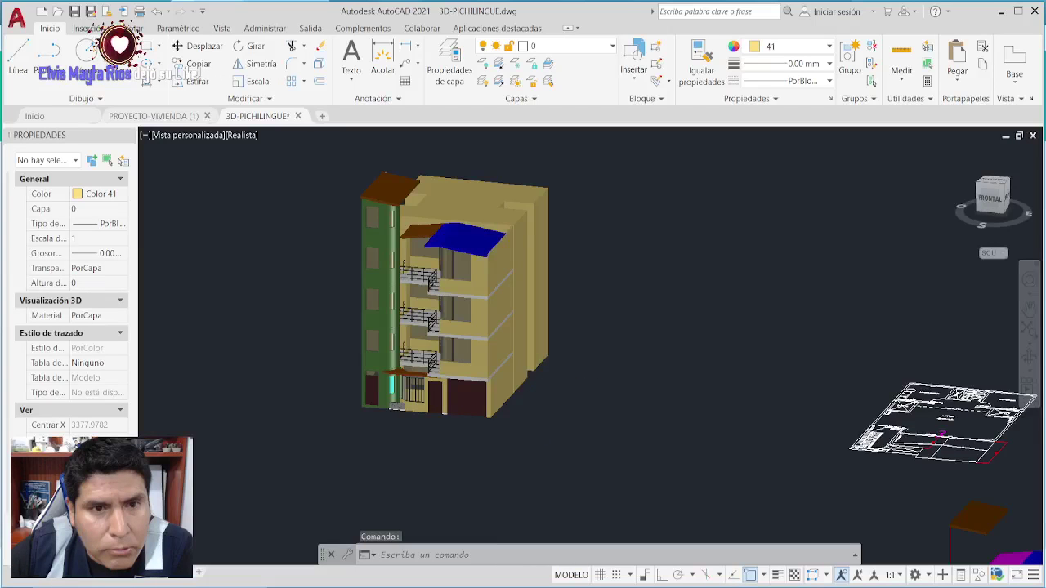
{"action": "middle_click_drag", "start_coordinate": [1013, 409], "coordinate": [718, 355]}
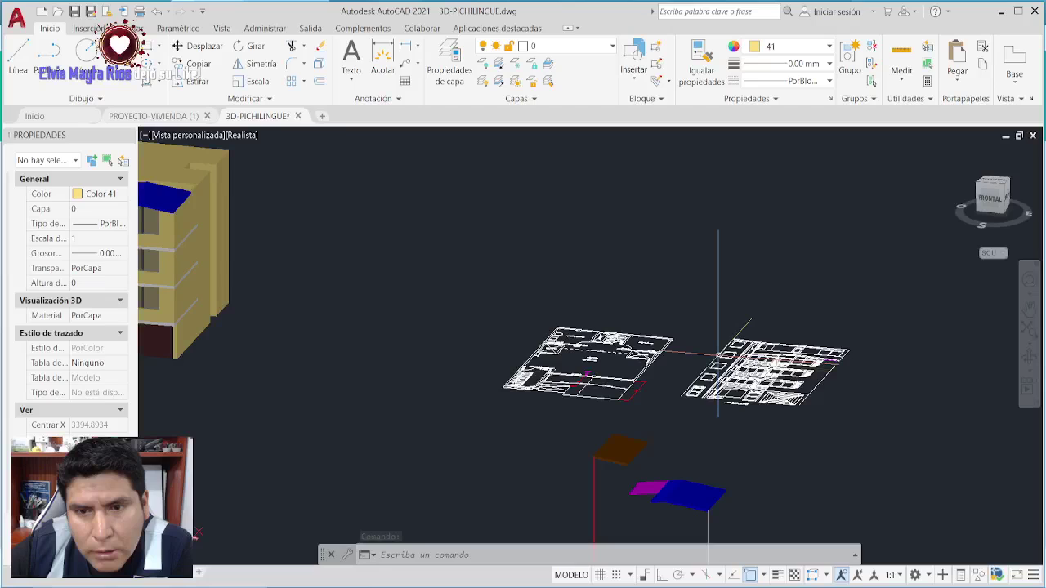
{"action": "scroll", "coordinate": [718, 356], "scroll_direction": "down", "scroll_amount": 2}
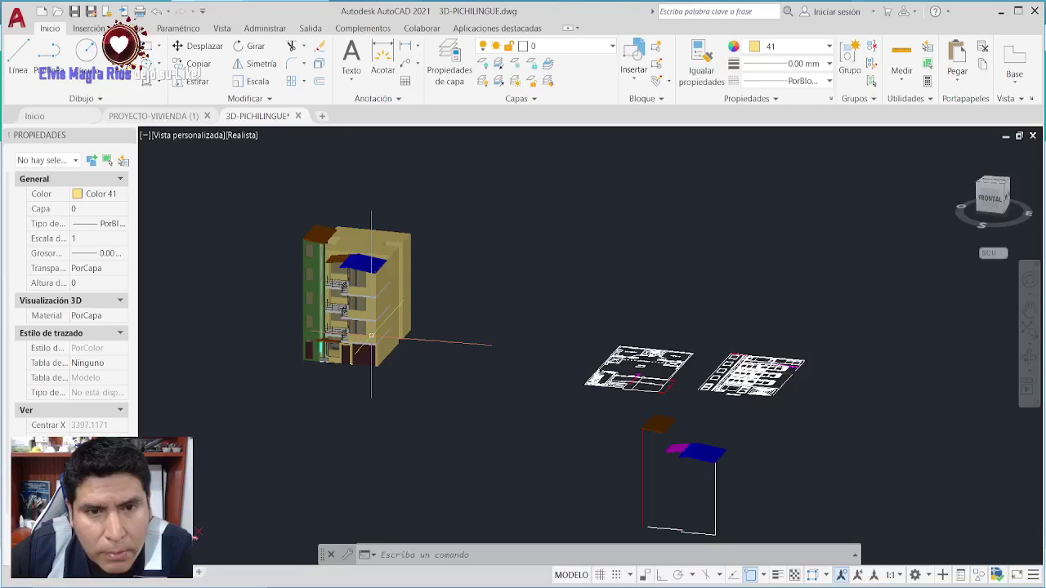
{"action": "scroll", "coordinate": [249, 237], "scroll_direction": "up", "scroll_amount": 3}
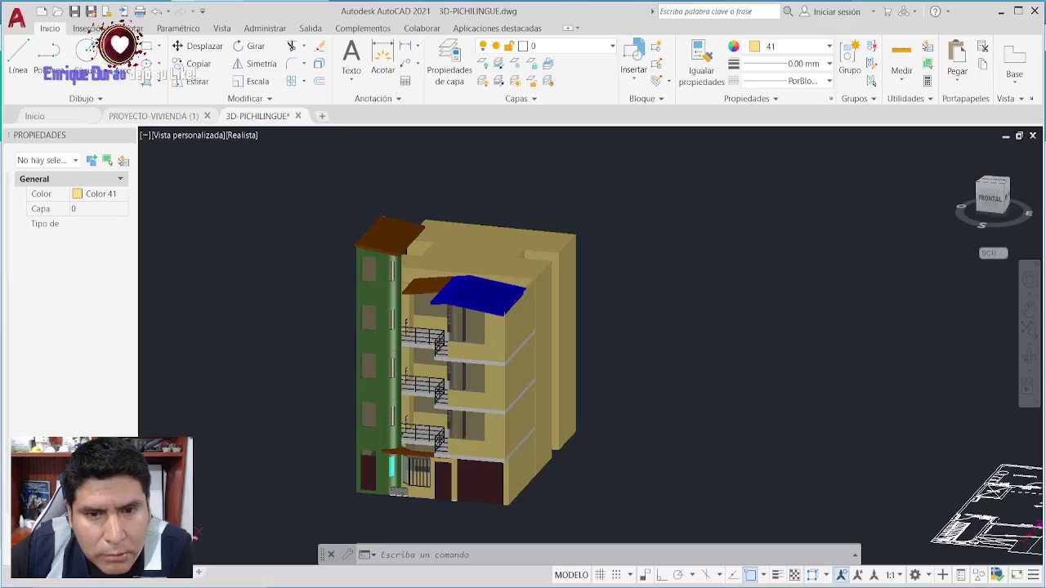
{"action": "scroll", "coordinate": [329, 437], "scroll_direction": "up", "scroll_amount": 2}
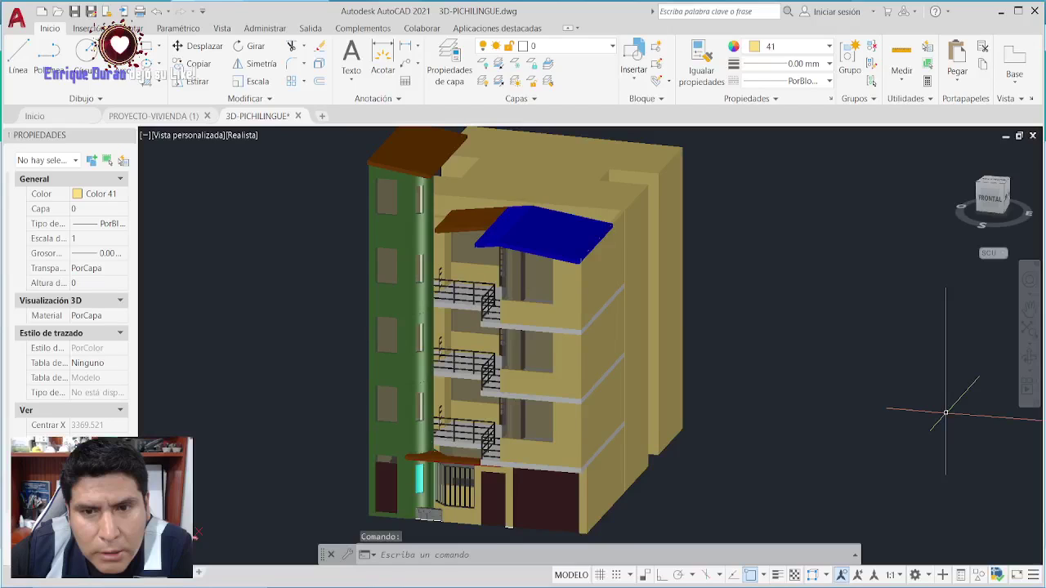
{"action": "middle_click_drag", "start_coordinate": [945, 413], "coordinate": [952, 413]}
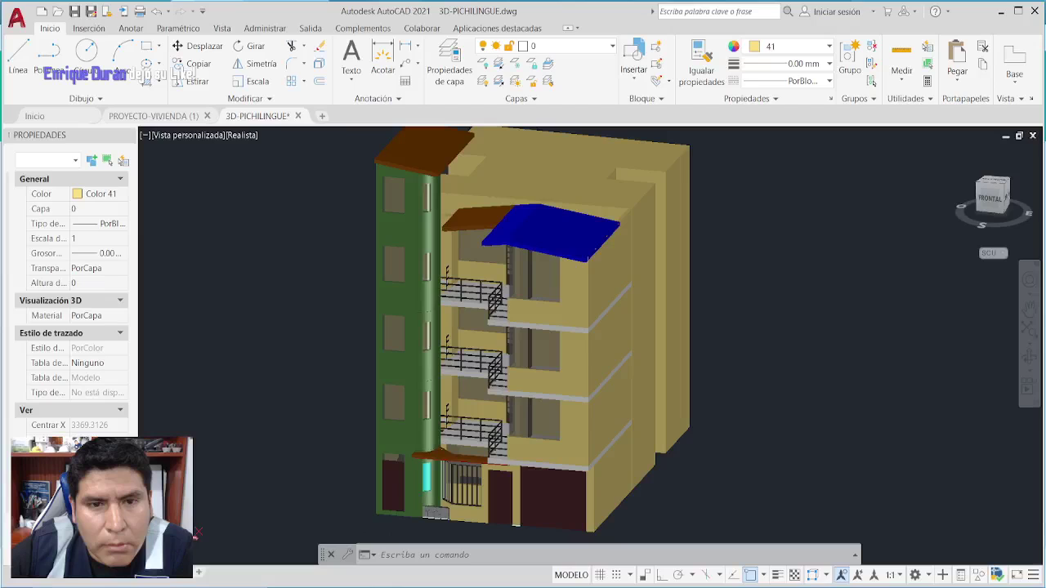
{"action": "middle_click_drag", "start_coordinate": [275, 418], "coordinate": [285, 414]}
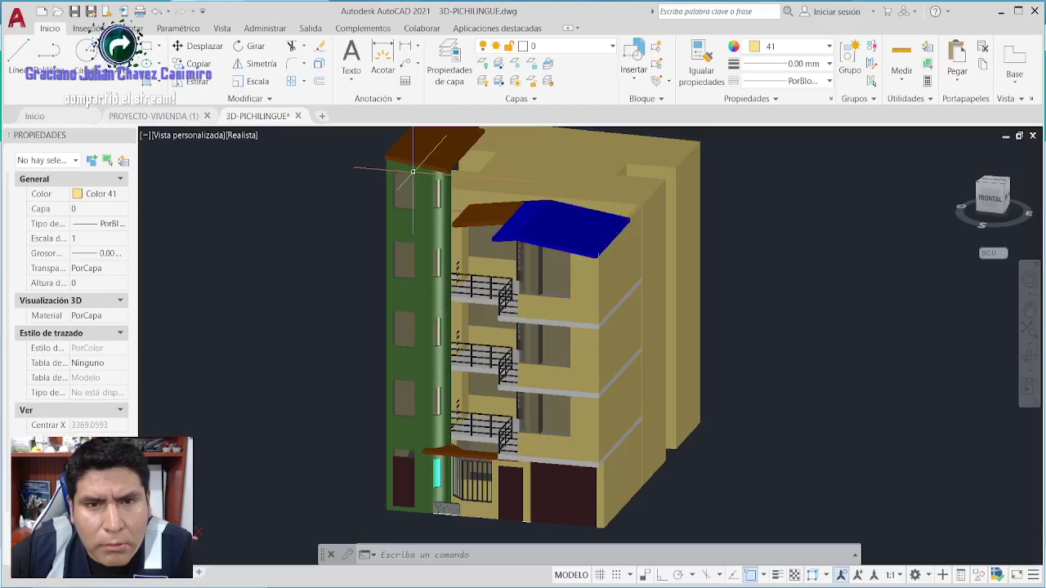
Check the drawing's layouts Presentación1 and Presentación2, and inspect the building in the Presentación1 viewport.
{"action": "left_click", "coordinate": [98, 578]}
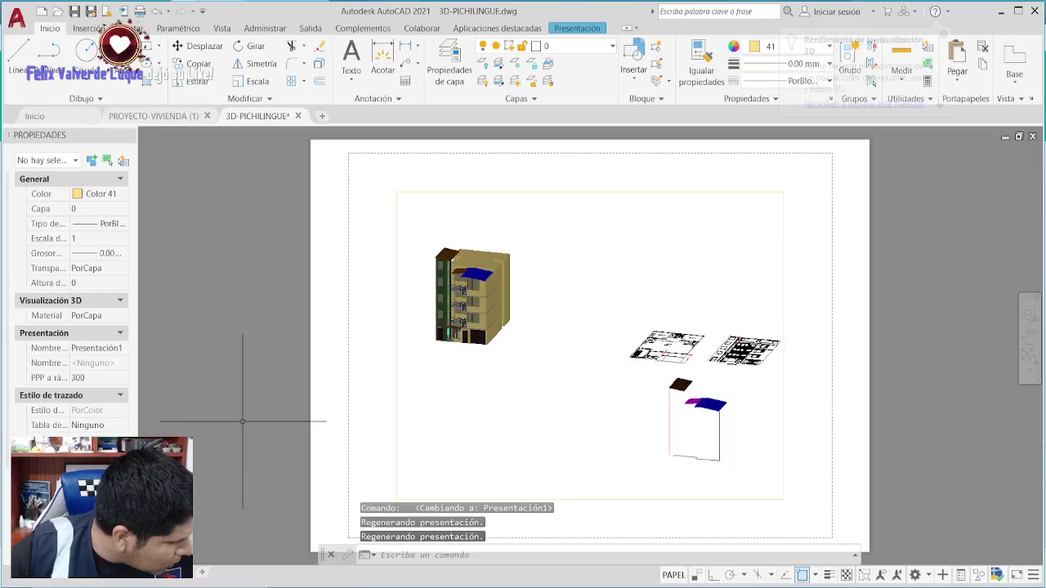
{"action": "key", "text": "ctrl+Page_Down"}
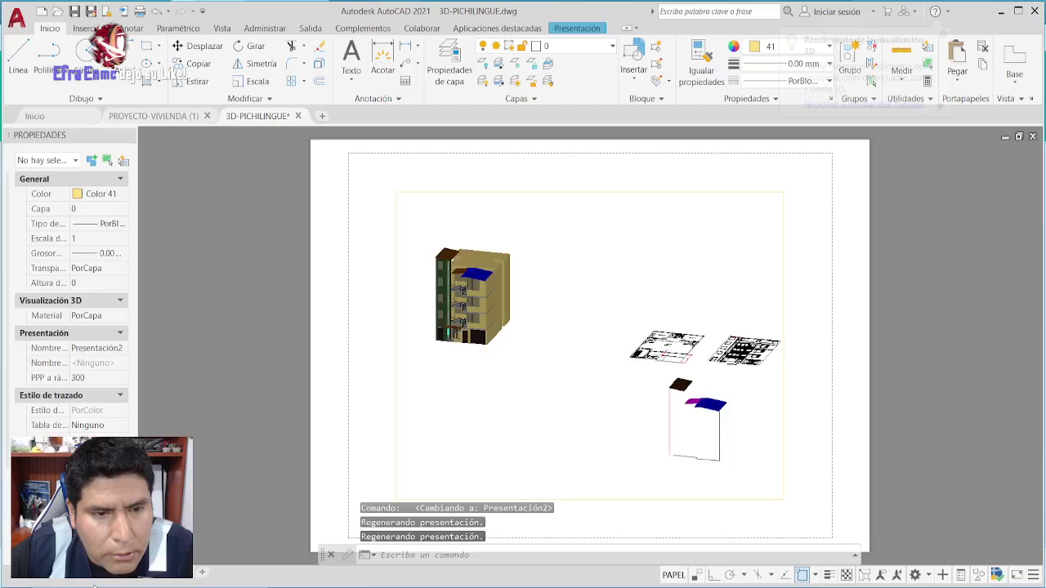
{"action": "key", "text": "ctrl+Page_Up"}
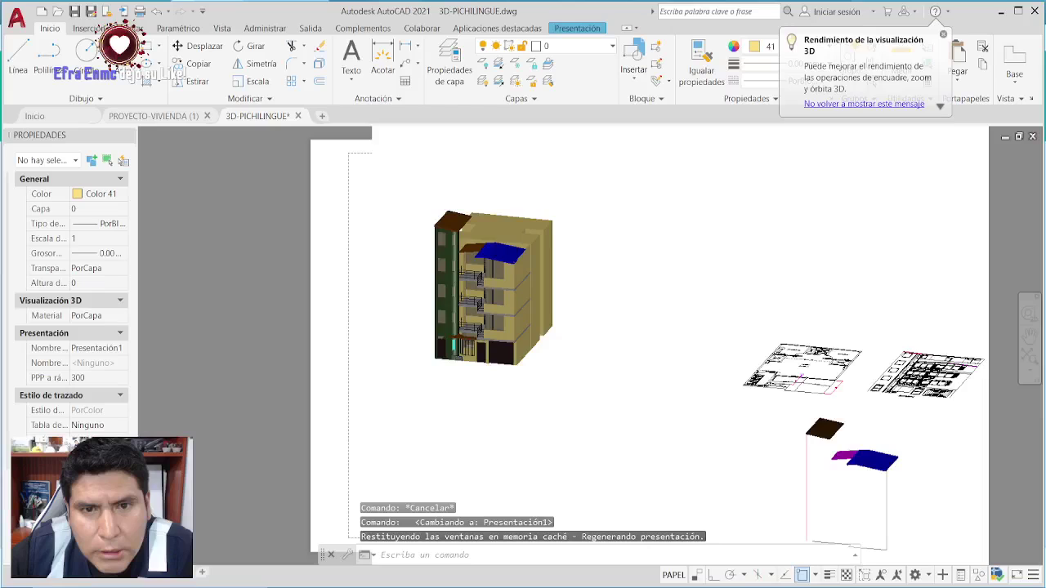
{"action": "scroll", "coordinate": [464, 252], "scroll_direction": "up", "scroll_amount": 4}
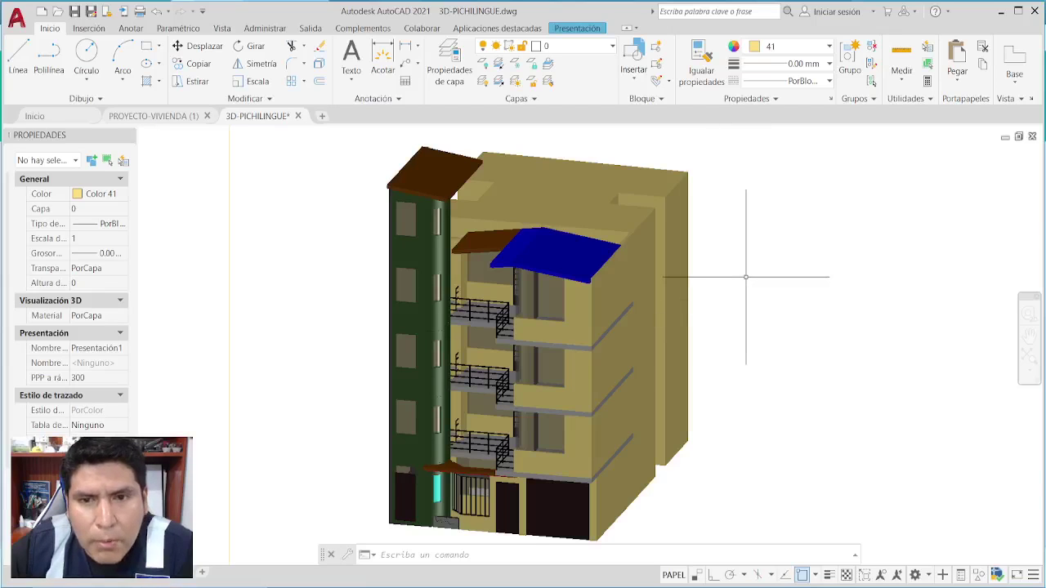
{"action": "scroll", "coordinate": [745, 271], "scroll_direction": "down", "scroll_amount": 5}
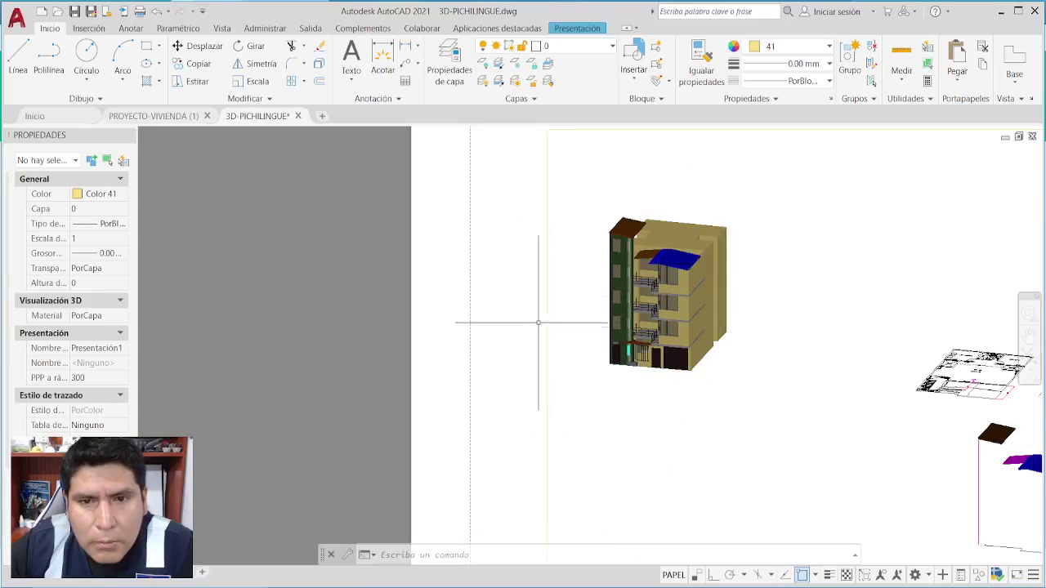
{"action": "middle_click_drag", "start_coordinate": [385, 354], "coordinate": [273, 355]}
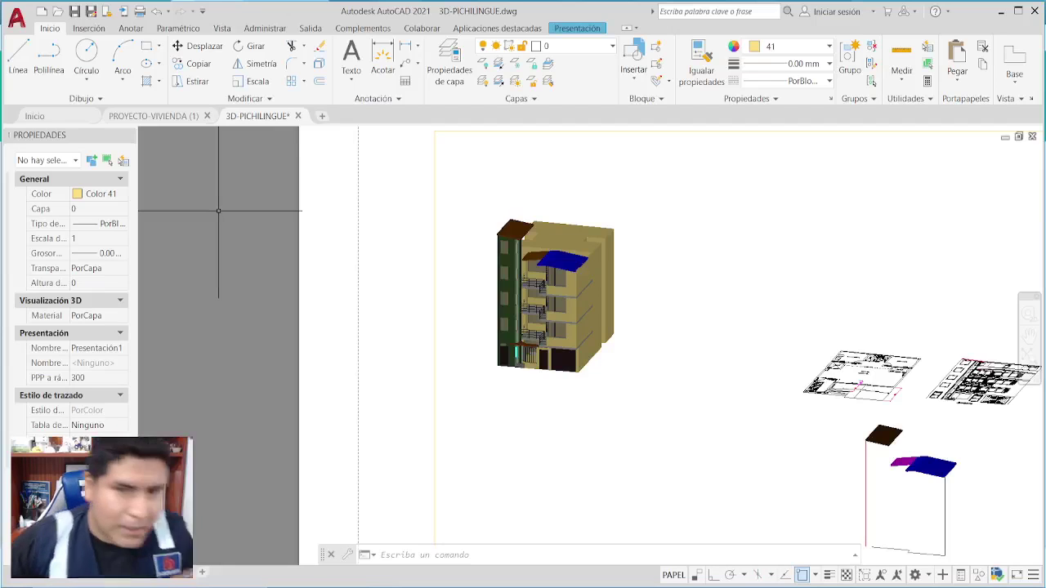
Switch to the PROYECTO-VIVIENDA (1) drawing and review its plan sheets in model space and in its layouts.
{"action": "left_click", "coordinate": [176, 119]}
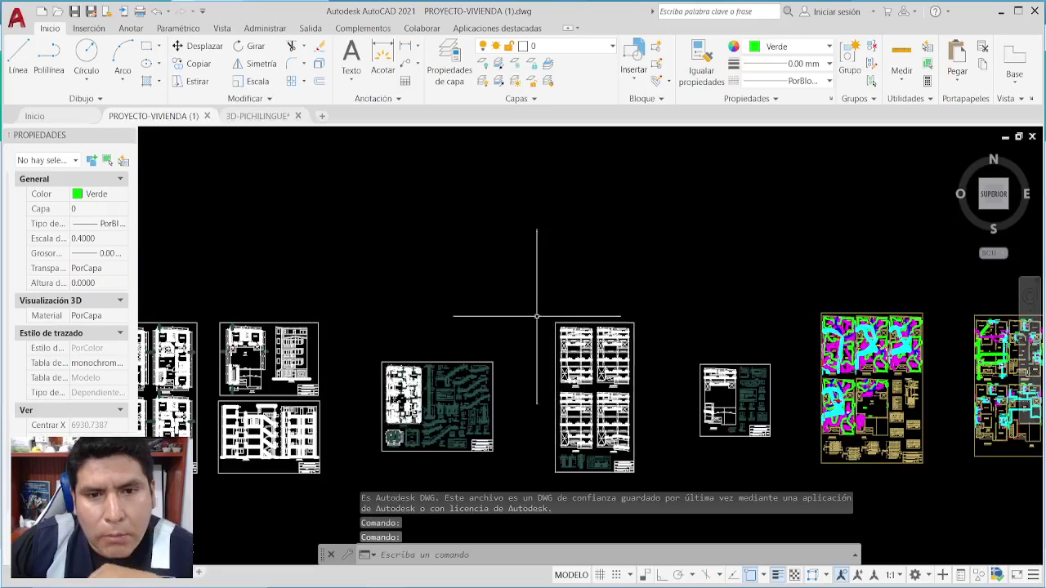
{"action": "middle_click_drag", "start_coordinate": [675, 315], "coordinate": [425, 294]}
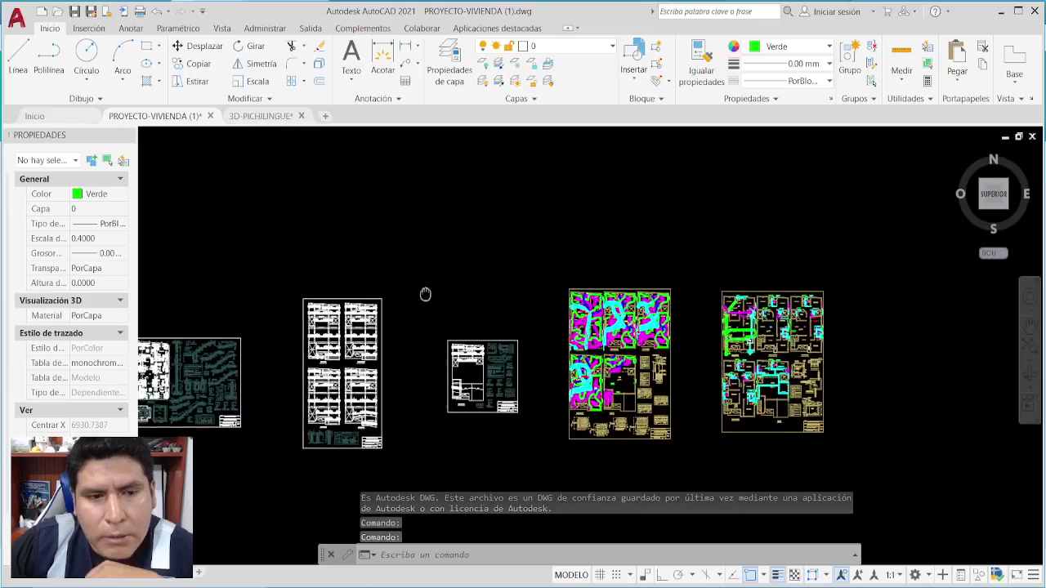
{"action": "key", "text": "ctrl+Page_Down"}
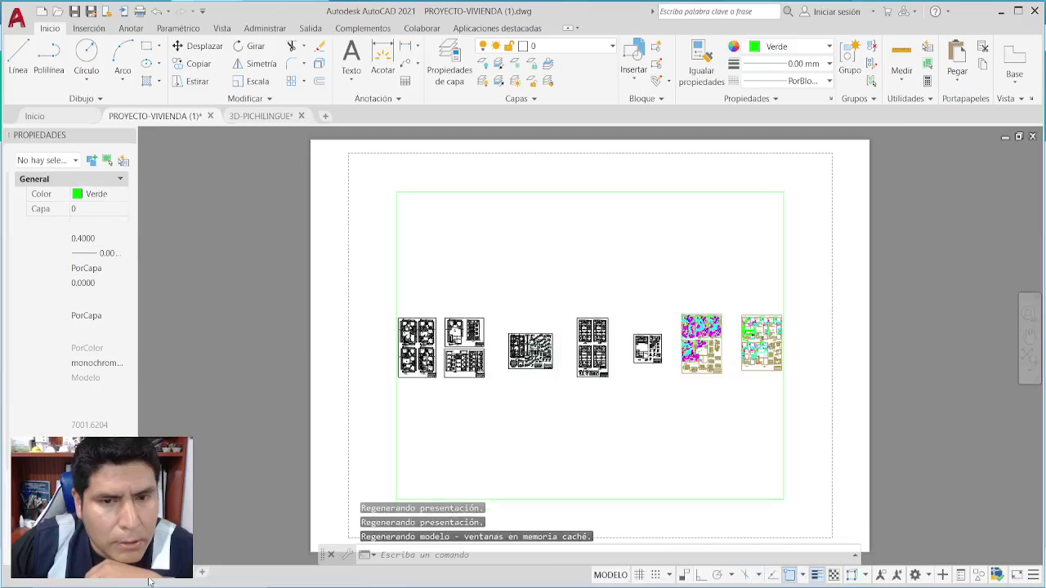
{"action": "key", "text": "ctrl+Page_Down"}
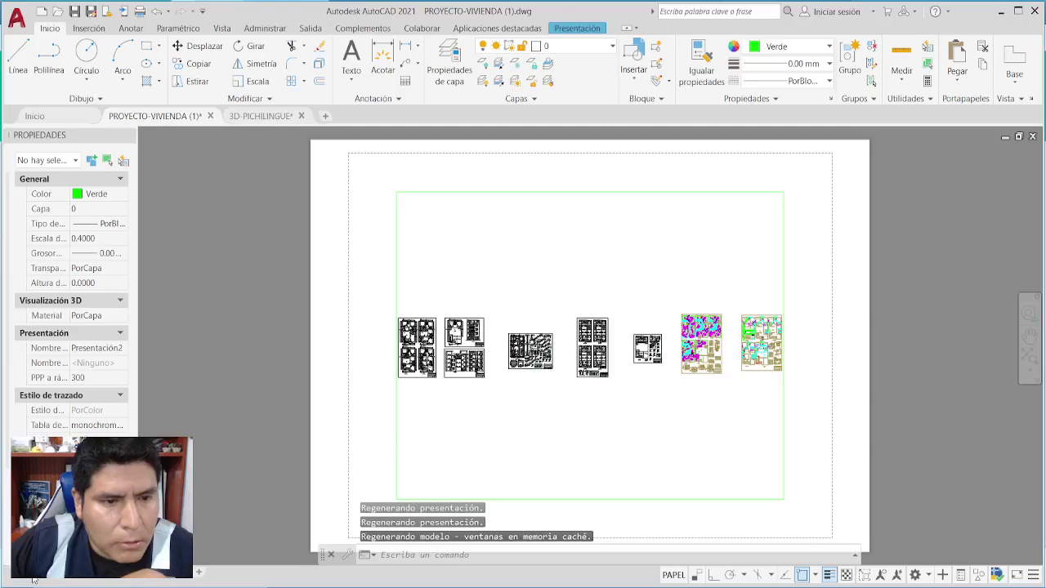
{"action": "key", "text": "ctrl+Page_Down"}
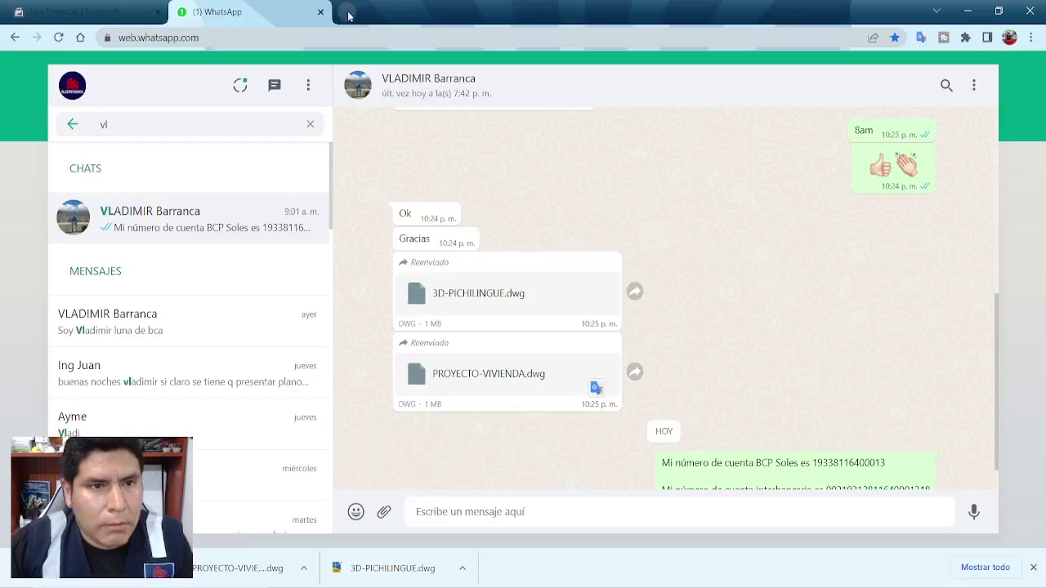
Close the WhatsApp page in the browser, check the live stream's comments, and return to the AutoCAD drawing.
{"action": "left_click", "coordinate": [321, 12]}
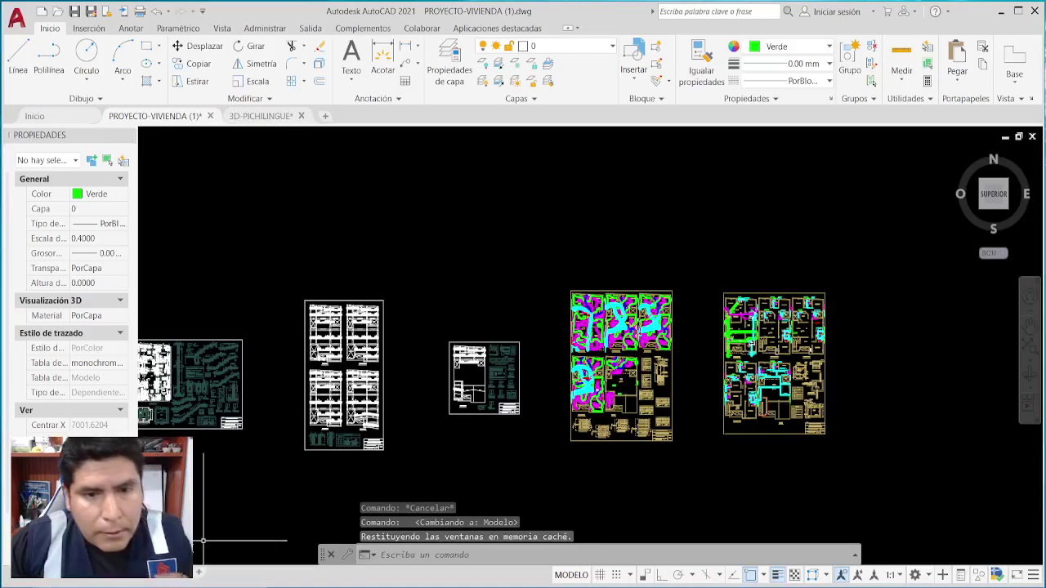
{"action": "key", "text": "alt+Tab"}
{"action": "scroll", "coordinate": [817, 392], "scroll_direction": "down", "scroll_amount": 3}
{"action": "scroll", "coordinate": [873, 360], "scroll_direction": "up", "scroll_amount": 3}
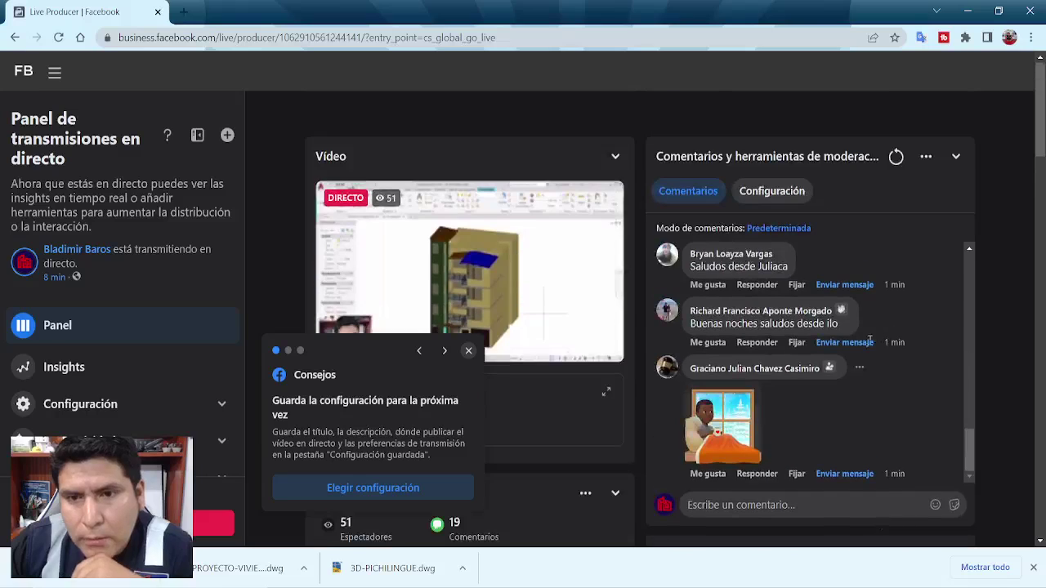
{"action": "key", "text": "alt+Tab"}
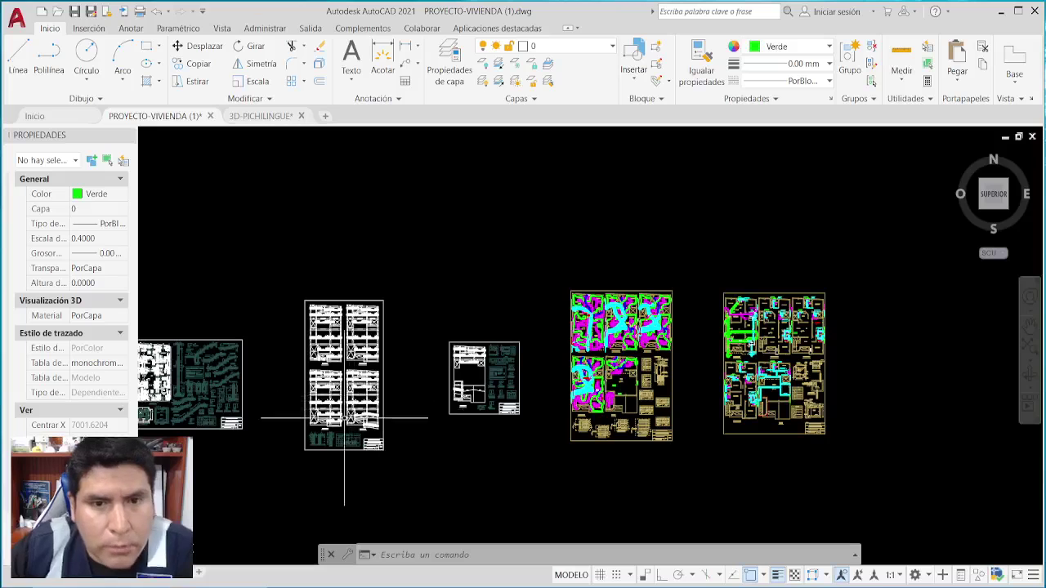
Examine the title block of architecture sheet A-01, including its project, owner, location and scale fields.
{"action": "middle_click_drag", "start_coordinate": [329, 448], "coordinate": [522, 443]}
{"action": "mouse_move", "coordinate": [411, 466]}
{"action": "middle_mouse_down"}
{"action": "mouse_move", "coordinate": [550, 444]}
{"action": "mouse_move", "coordinate": [501, 469]}
{"action": "middle_mouse_up"}
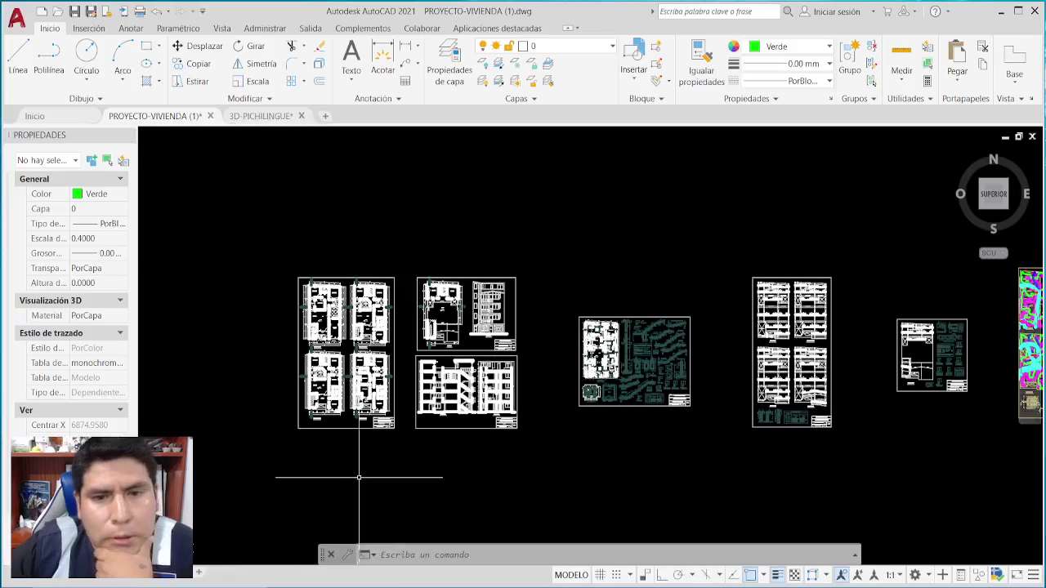
{"action": "scroll", "coordinate": [505, 384], "scroll_direction": "up", "scroll_amount": 10}
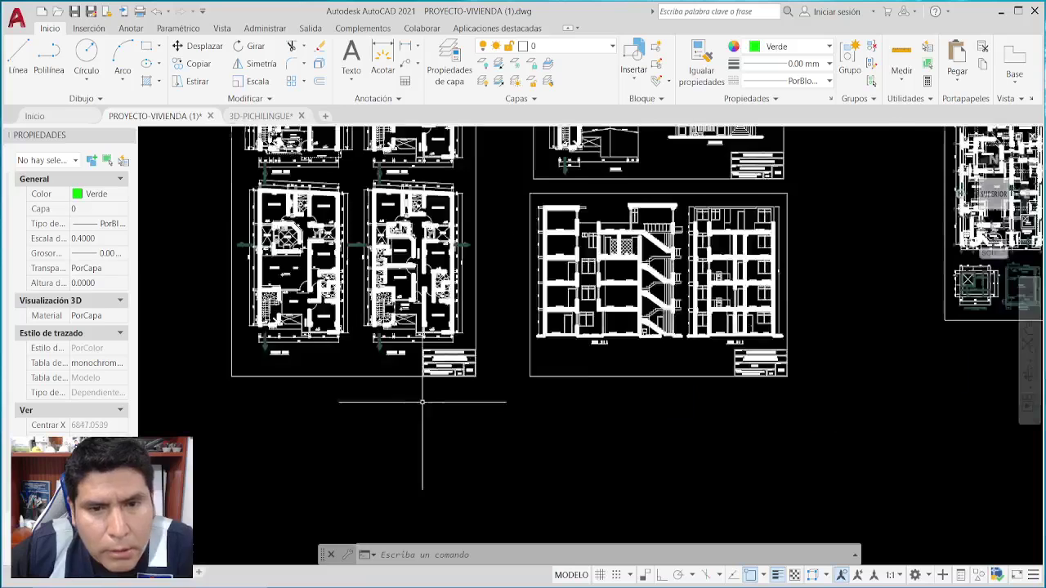
{"action": "middle_click_drag", "start_coordinate": [507, 371], "coordinate": [544, 527]}
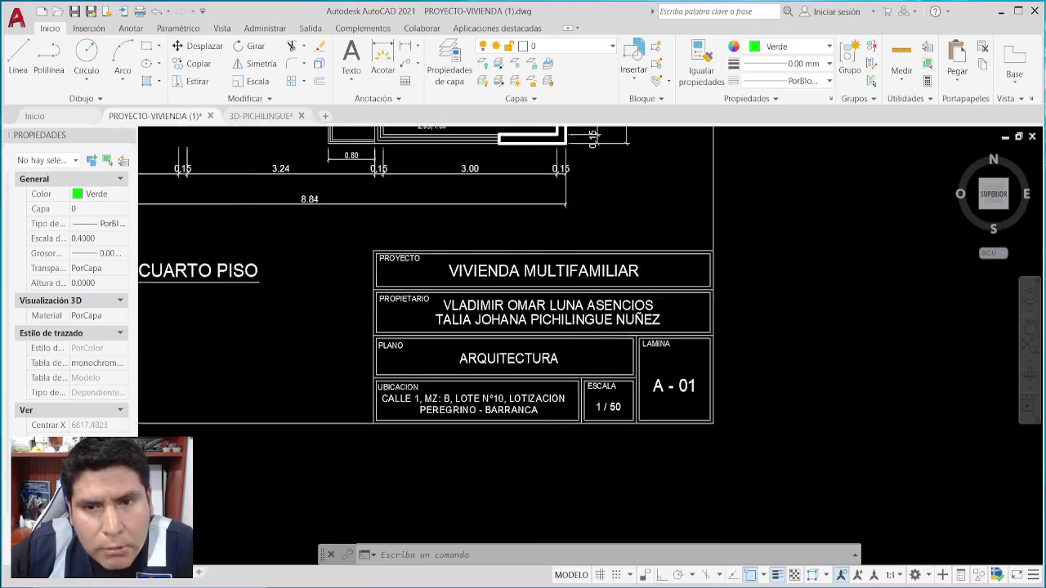
{"action": "scroll", "coordinate": [633, 479], "scroll_direction": "up", "scroll_amount": 4}
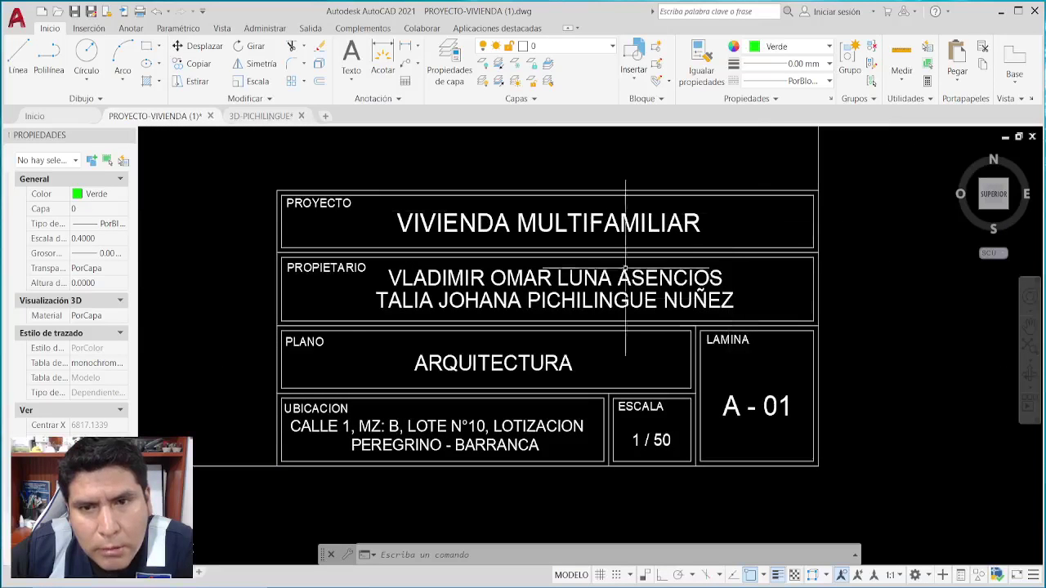
{"action": "middle_click_drag", "start_coordinate": [866, 312], "coordinate": [892, 315]}
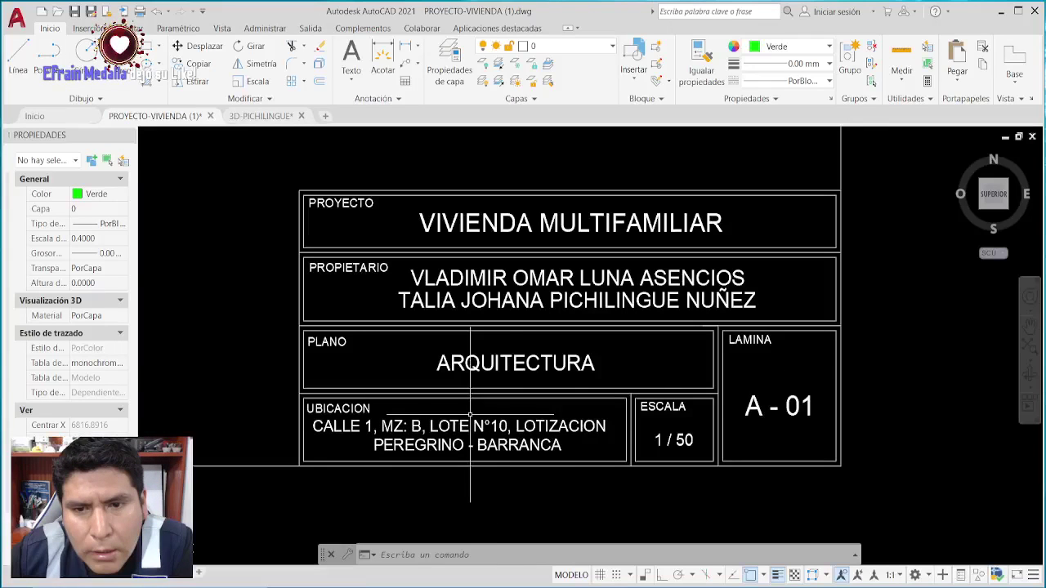
Examine the architectural floor plans on sheet A-01, from PRIMER PISO up to the fourth floor.
{"action": "scroll", "coordinate": [619, 384], "scroll_direction": "down", "scroll_amount": 5}
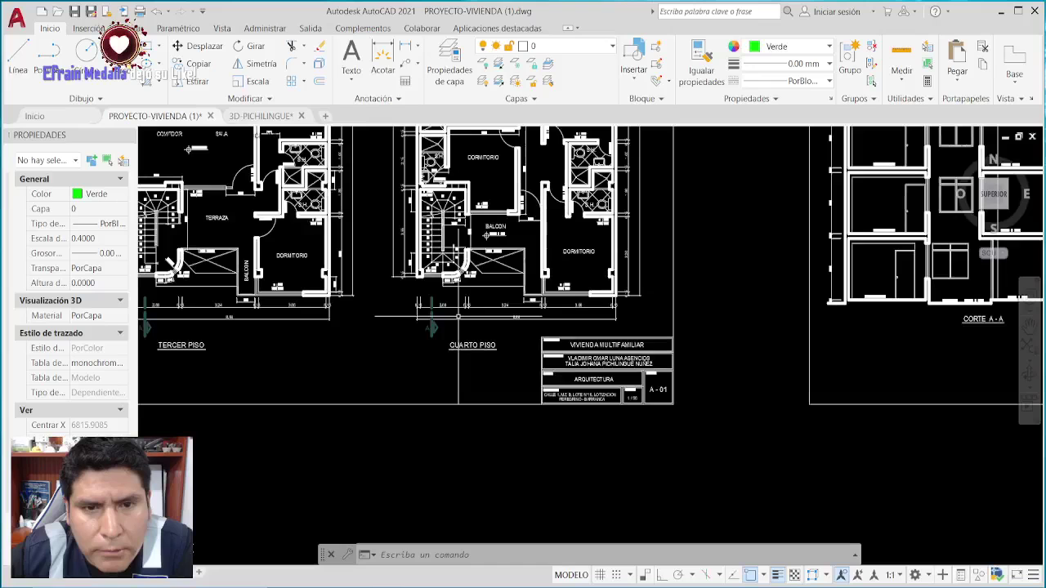
{"action": "scroll", "coordinate": [459, 317], "scroll_direction": "up", "scroll_amount": 2}
{"action": "mouse_move", "coordinate": [459, 147]}
{"action": "middle_mouse_down"}
{"action": "mouse_move", "coordinate": [599, 338]}
{"action": "mouse_move", "coordinate": [599, 530]}
{"action": "middle_mouse_up"}
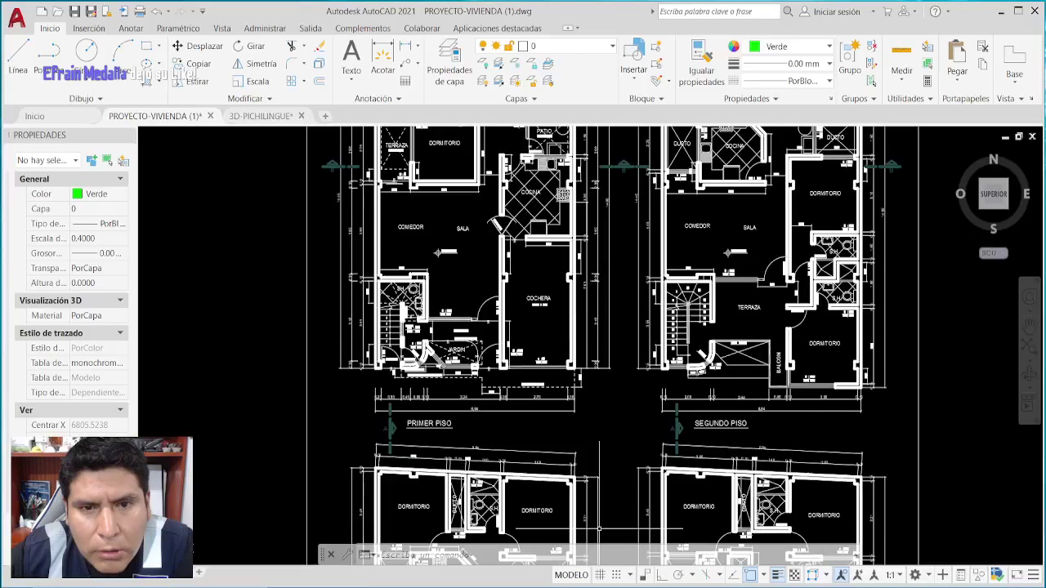
{"action": "middle_click_drag", "start_coordinate": [611, 362], "coordinate": [611, 445]}
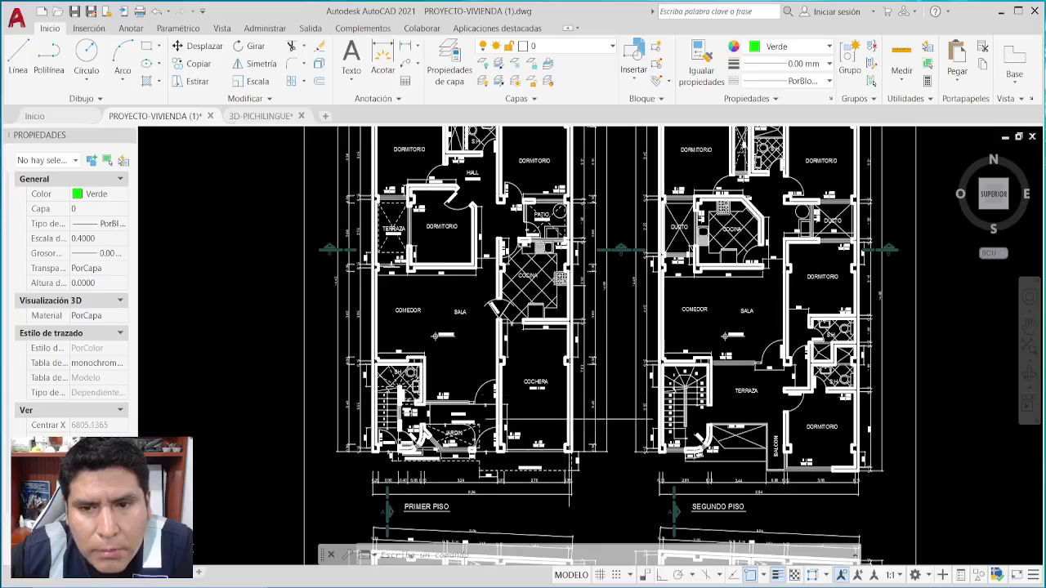
{"action": "middle_click_drag", "start_coordinate": [611, 539], "coordinate": [611, 304]}
{"action": "middle_click_drag", "start_coordinate": [594, 363], "coordinate": [588, 452]}
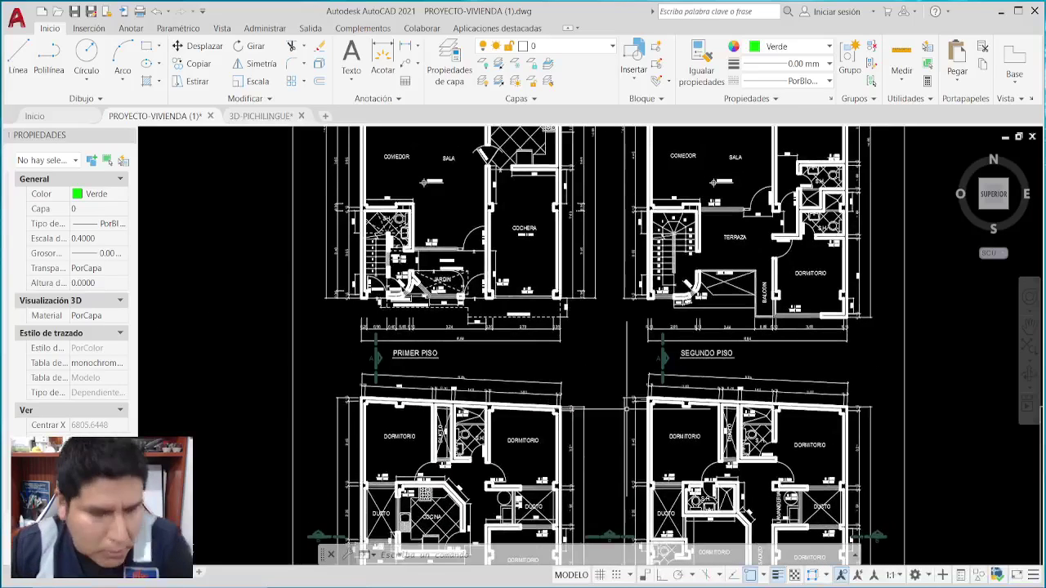
Open the file explorer at Este equipo and search the whole computer for "zoo".
{"action": "key", "text": "super+e"}
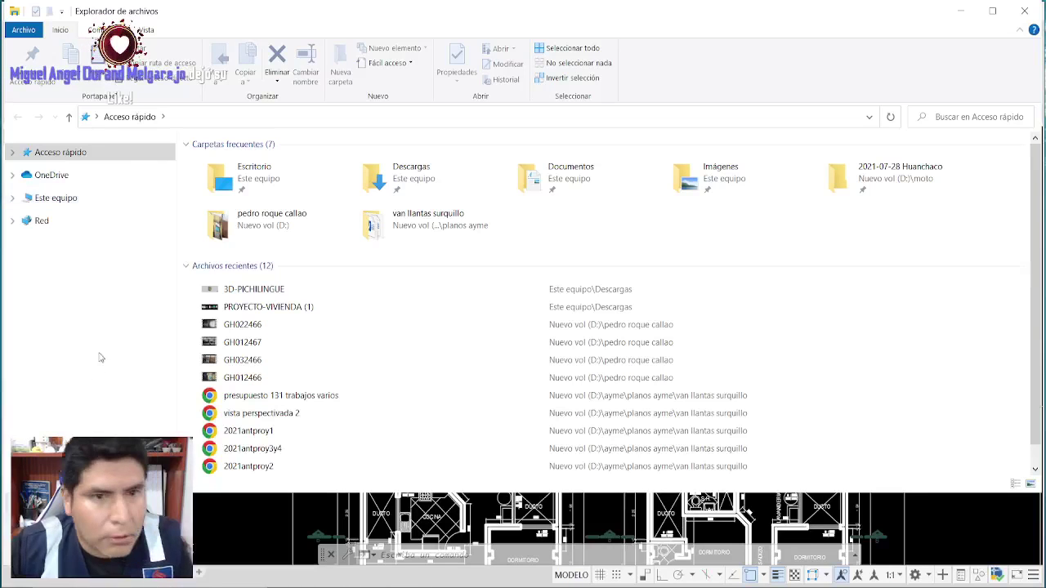
{"action": "left_click", "coordinate": [61, 200]}
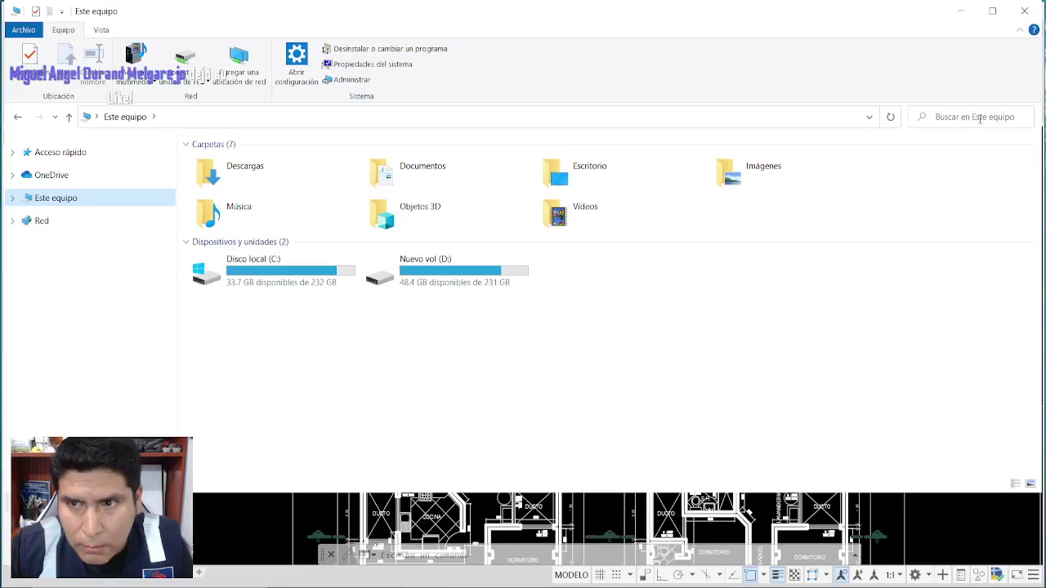
{"action": "left_click", "coordinate": [967, 119]}
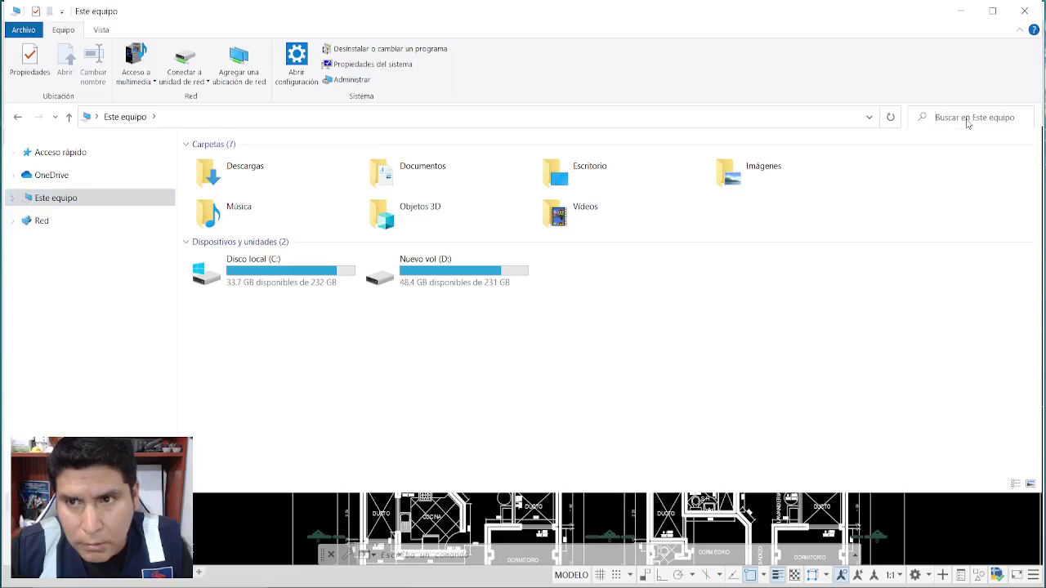
{"action": "type", "text": "zoo"}
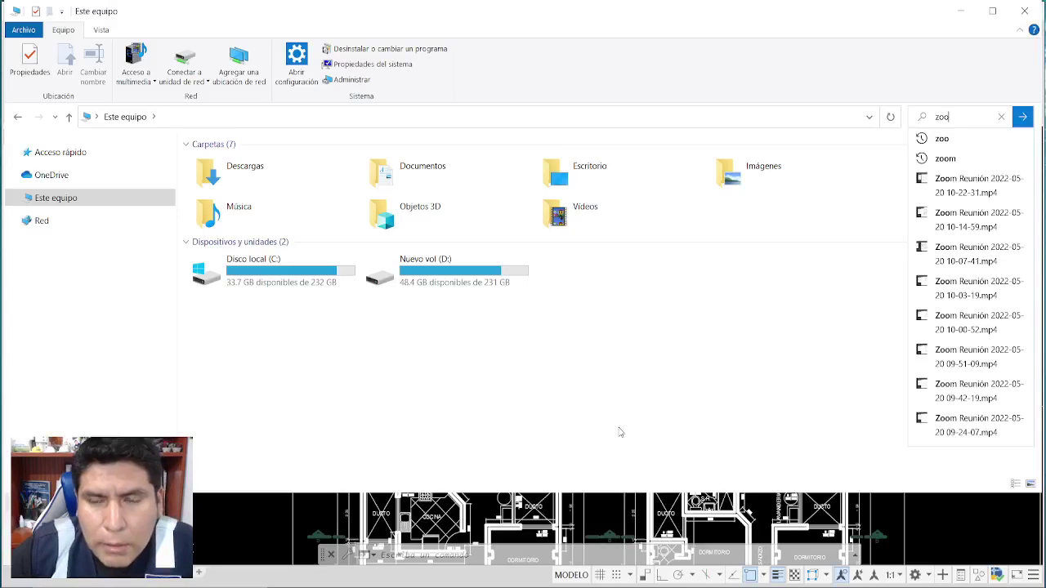
{"action": "left_click", "coordinate": [567, 417]}
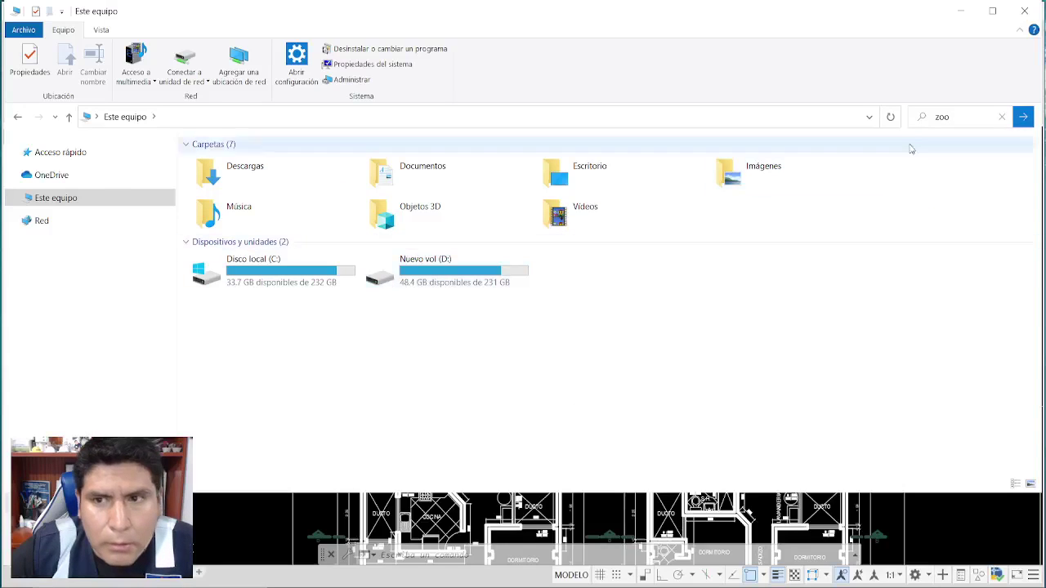
{"action": "left_click", "coordinate": [956, 117]}
{"action": "left_click", "coordinate": [958, 118]}
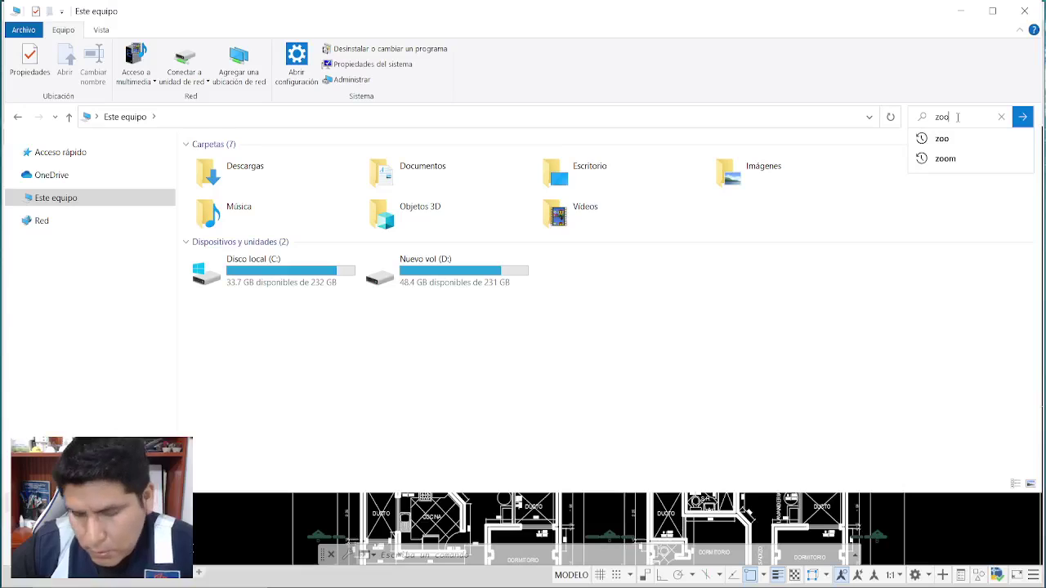
{"action": "key", "text": "Tab"}
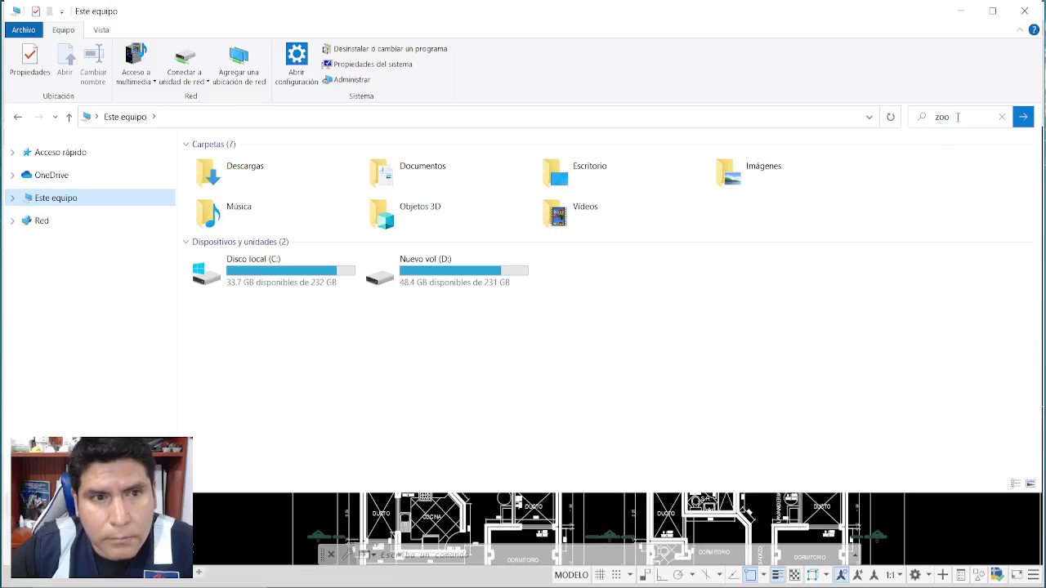
{"action": "key", "text": "Return"}
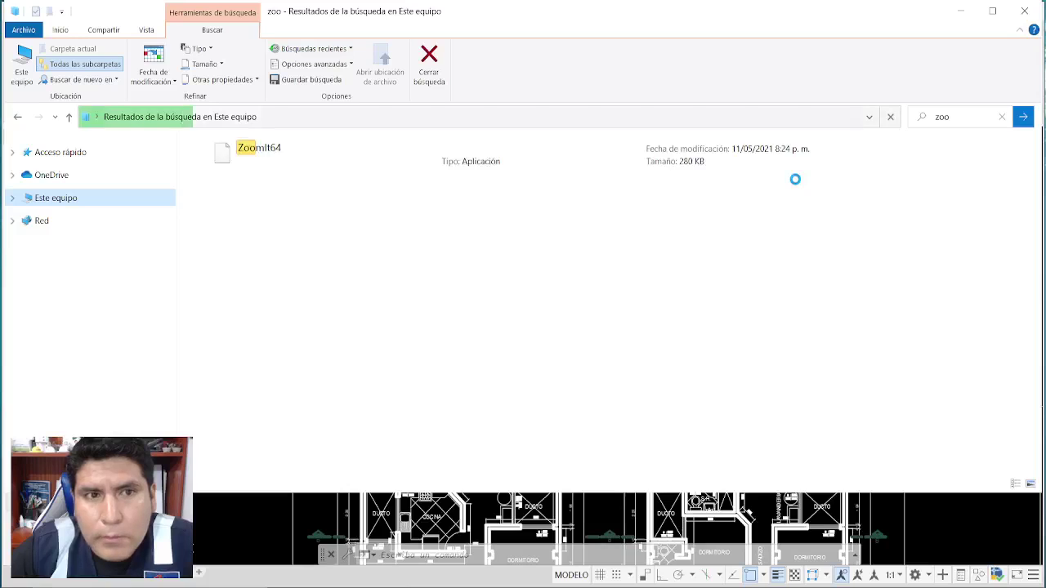
Run ZoomIt64 from the search results, test its red pen with freehand strokes, and return to the AutoCAD drawing.
{"action": "left_click", "coordinate": [1002, 117]}
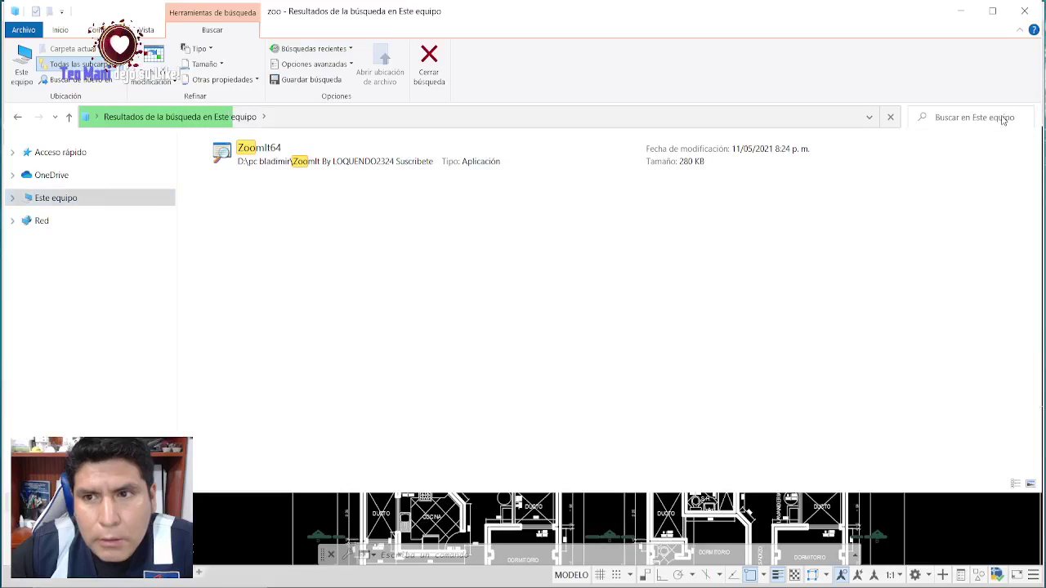
{"action": "left_click", "coordinate": [343, 161]}
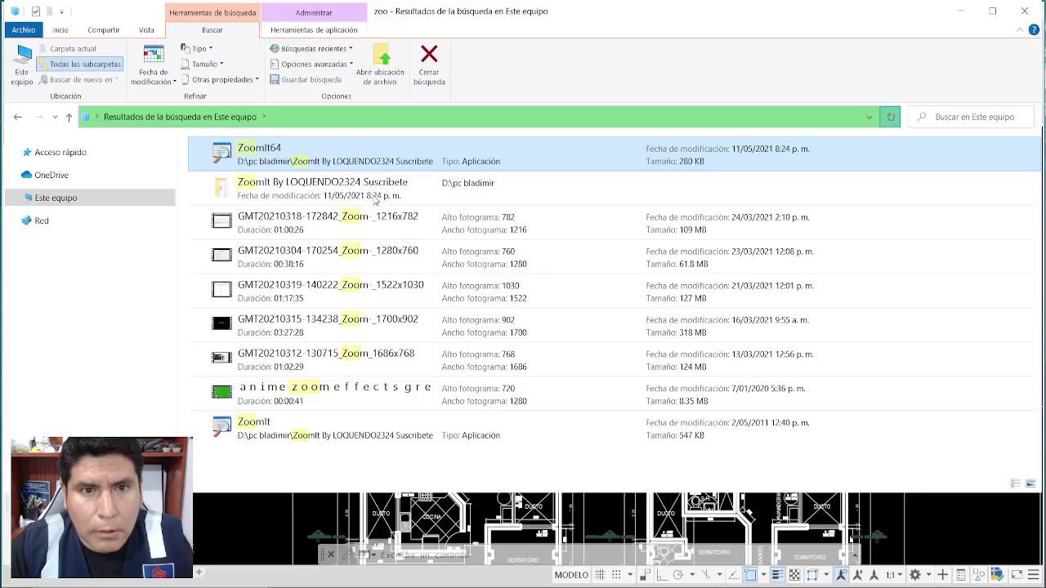
{"action": "key", "text": "F5"}
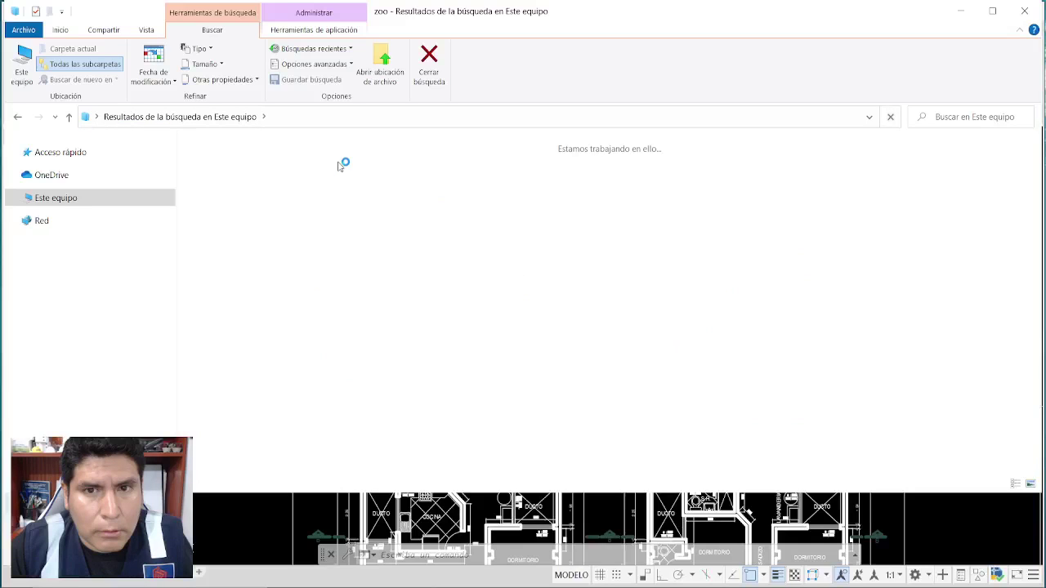
{"action": "left_click_drag", "start_coordinate": [431, 166], "coordinate": [646, 229]}
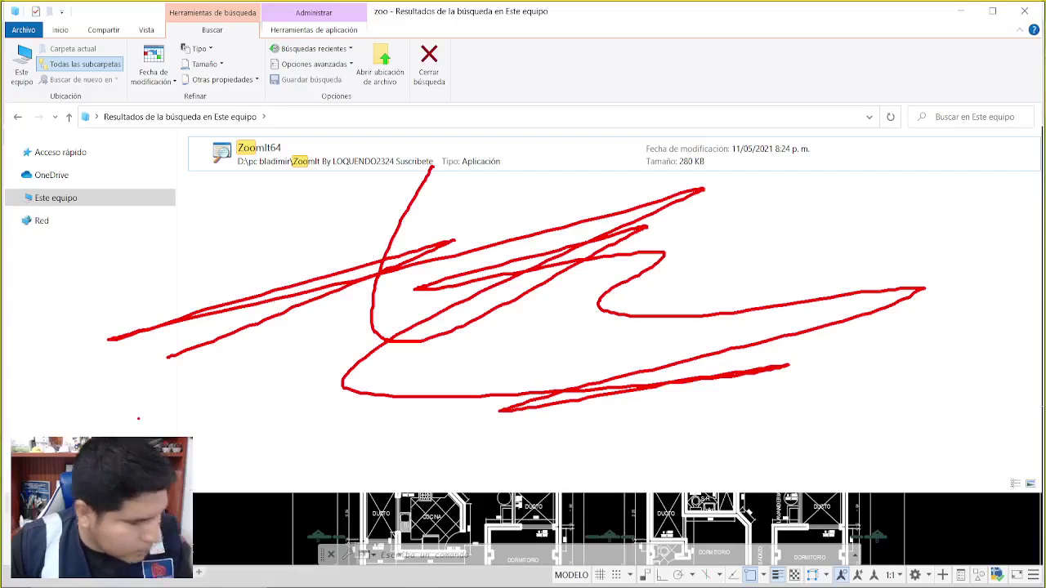
{"action": "key", "text": "Escape"}
{"action": "key", "text": "alt+Tab"}
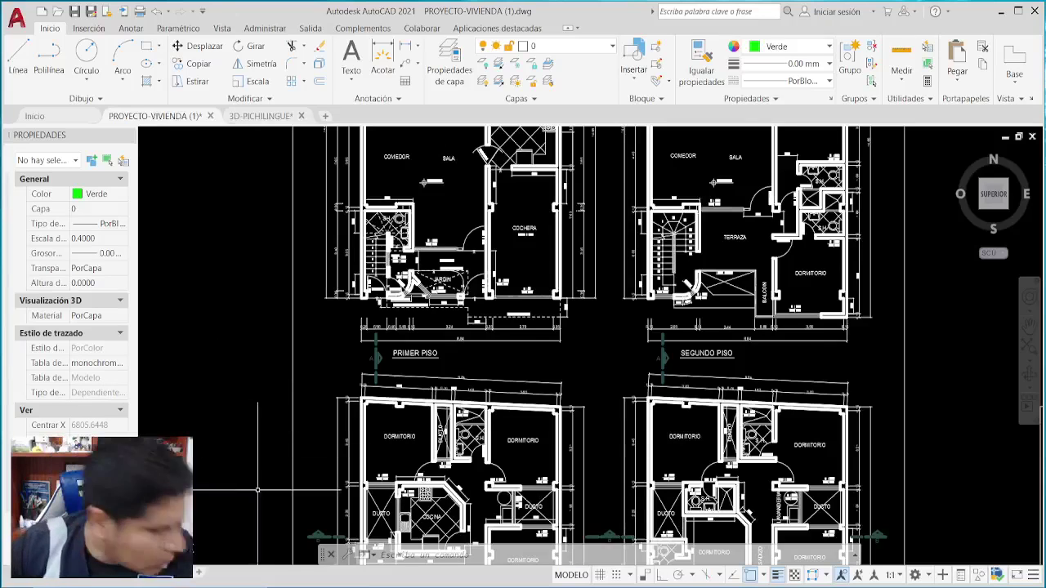
Circle the PRIMER PISO and SEGUNDO PISO plan titles with the red screen pen and clear the marks.
{"action": "middle_click_drag", "start_coordinate": [368, 327], "coordinate": [392, 479]}
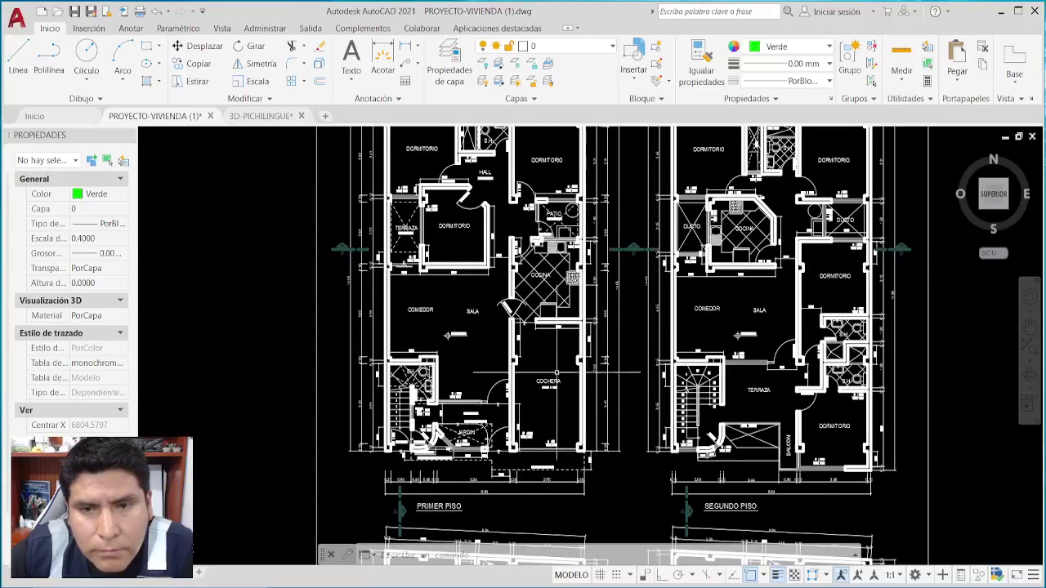
{"action": "mouse_move", "coordinate": [556, 375]}
{"action": "middle_mouse_down"}
{"action": "mouse_move", "coordinate": [513, 366]}
{"action": "mouse_move", "coordinate": [488, 264]}
{"action": "middle_mouse_up"}
{"action": "middle_click_drag", "start_coordinate": [404, 379], "coordinate": [426, 402]}
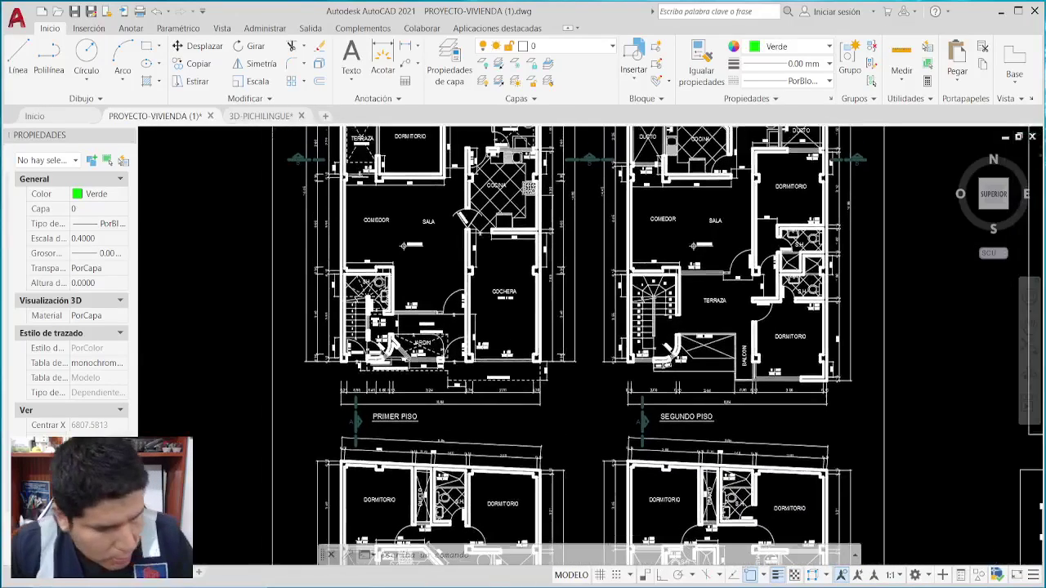
{"action": "mouse_move", "coordinate": [418, 399]}
{"action": "left_mouse_down"}
{"action": "mouse_move", "coordinate": [362, 395]}
{"action": "mouse_move", "coordinate": [354, 430]}
{"action": "mouse_move", "coordinate": [460, 411]}
{"action": "mouse_move", "coordinate": [384, 391]}
{"action": "left_mouse_up"}
{"action": "mouse_move", "coordinate": [694, 391]}
{"action": "left_mouse_down"}
{"action": "mouse_move", "coordinate": [683, 439]}
{"action": "mouse_move", "coordinate": [643, 386]}
{"action": "left_mouse_up"}
{"action": "key", "text": "Escape"}
Circle the TERCER PISO and CUARTO PISO plan titles with the red screen pen and clear the marks.
{"action": "mouse_move", "coordinate": [461, 421]}
{"action": "middle_mouse_down"}
{"action": "mouse_move", "coordinate": [441, 463]}
{"action": "mouse_move", "coordinate": [514, 122]}
{"action": "middle_mouse_up"}
{"action": "mouse_move", "coordinate": [476, 383]}
{"action": "left_mouse_down"}
{"action": "mouse_move", "coordinate": [420, 430]}
{"action": "mouse_move", "coordinate": [501, 371]}
{"action": "mouse_move", "coordinate": [474, 365]}
{"action": "left_mouse_up"}
{"action": "mouse_move", "coordinate": [726, 370]}
{"action": "left_mouse_down"}
{"action": "mouse_move", "coordinate": [774, 378]}
{"action": "mouse_move", "coordinate": [735, 369]}
{"action": "left_mouse_up"}
{"action": "key", "text": "Escape"}
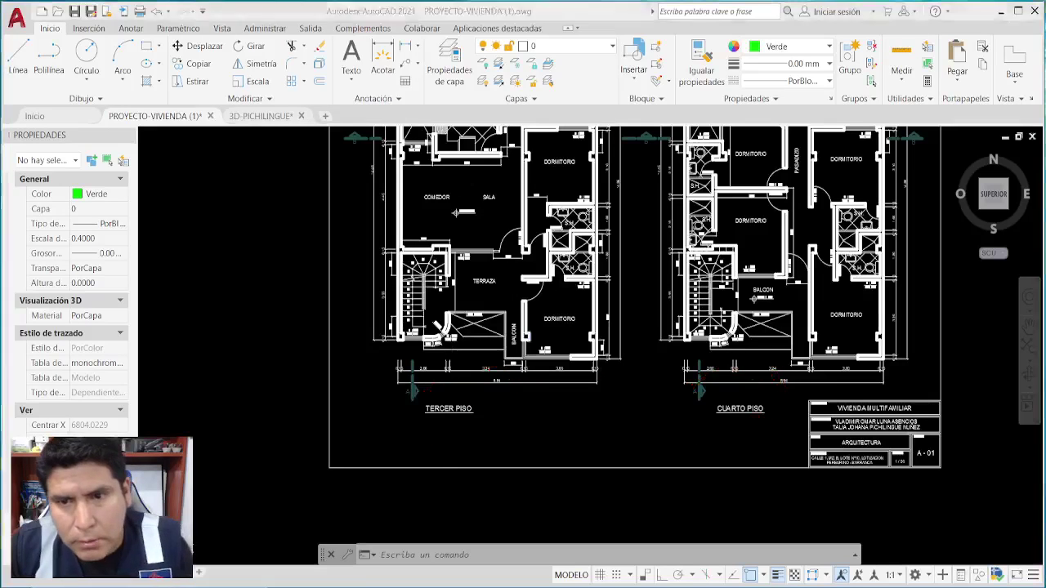
Circle the AZOTEA plan title on sheet A-02 with the red screen pen and clear the mark.
{"action": "scroll", "coordinate": [384, 390], "scroll_direction": "down", "scroll_amount": 5}
{"action": "scroll", "coordinate": [572, 270], "scroll_direction": "up", "scroll_amount": 4}
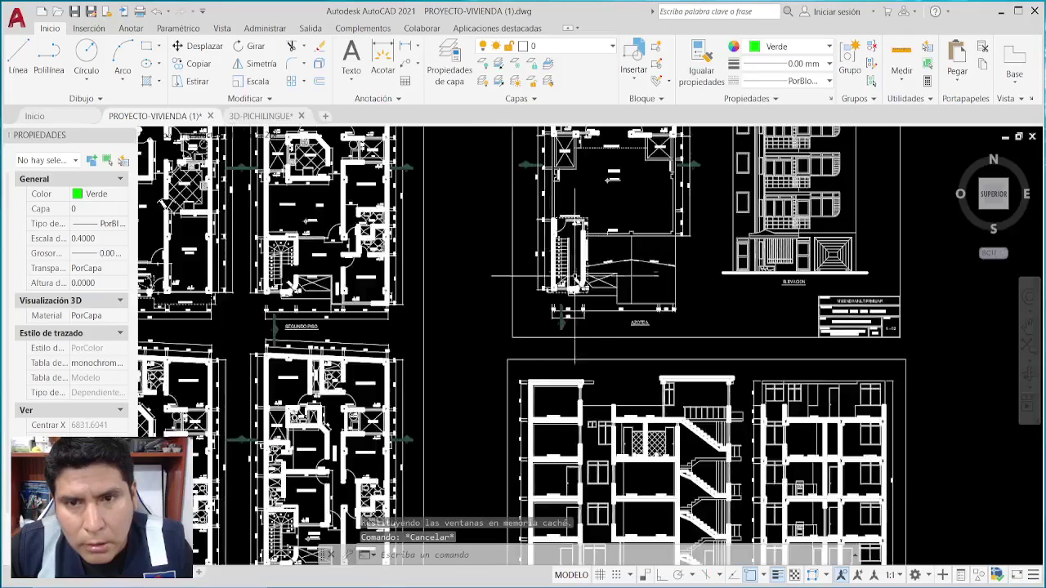
{"action": "scroll", "coordinate": [653, 335], "scroll_direction": "up", "scroll_amount": 2}
{"action": "mouse_move", "coordinate": [653, 333]}
{"action": "middle_mouse_down"}
{"action": "mouse_move", "coordinate": [482, 368]}
{"action": "mouse_move", "coordinate": [473, 399]}
{"action": "middle_mouse_up"}
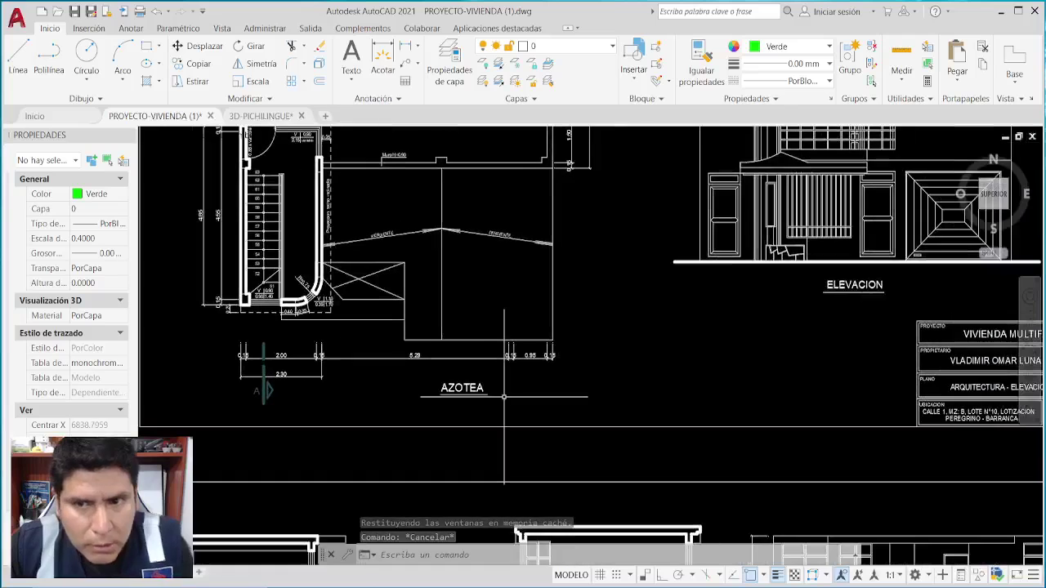
{"action": "mouse_move", "coordinate": [515, 357]}
{"action": "left_mouse_down"}
{"action": "mouse_move", "coordinate": [469, 357]}
{"action": "mouse_move", "coordinate": [461, 451]}
{"action": "mouse_move", "coordinate": [423, 376]}
{"action": "left_mouse_up"}
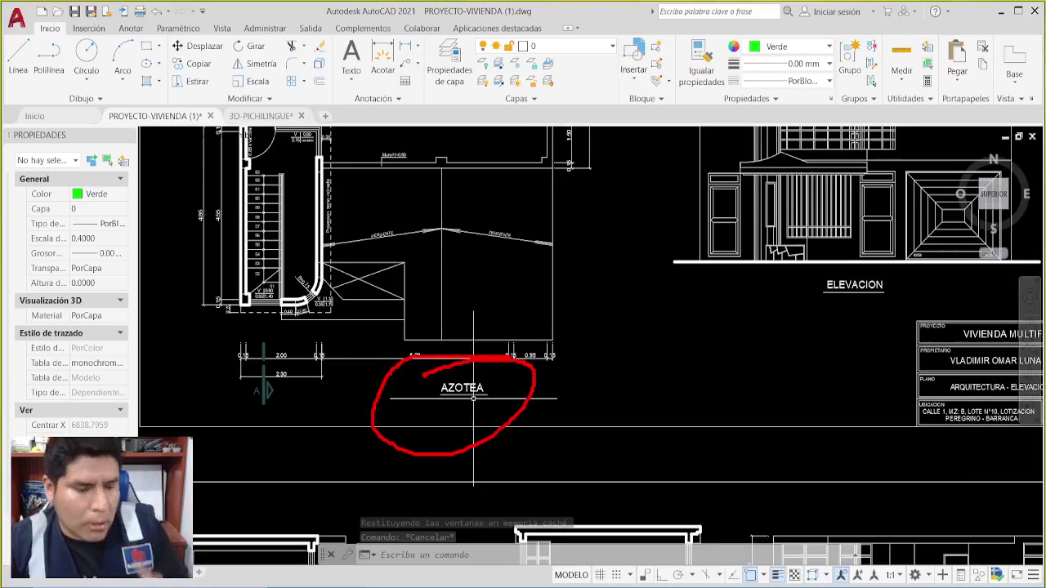
{"action": "key", "text": "Escape"}
Examine the ELEVACION drawing on sheet A-02, from the ground-floor facade up through the upper floors.
{"action": "scroll", "coordinate": [555, 384], "scroll_direction": "down", "scroll_amount": 4}
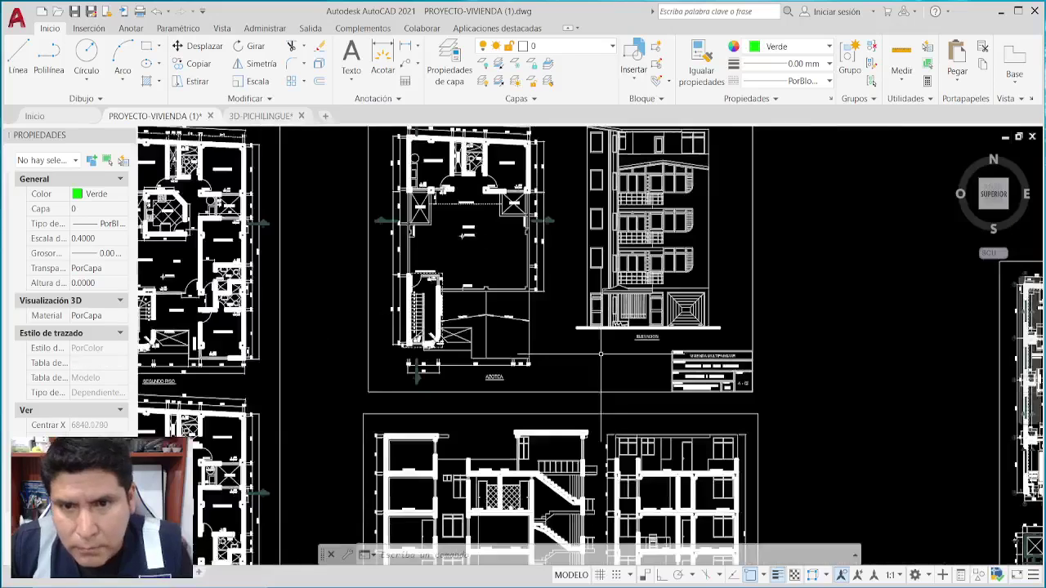
{"action": "scroll", "coordinate": [634, 373], "scroll_direction": "up", "scroll_amount": 4}
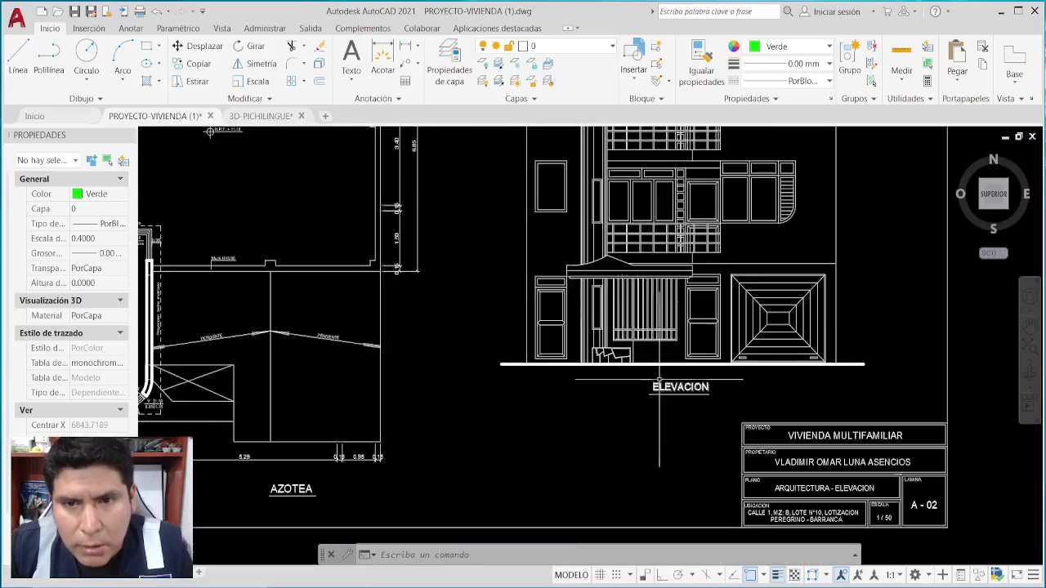
{"action": "middle_click_drag", "start_coordinate": [665, 409], "coordinate": [669, 436]}
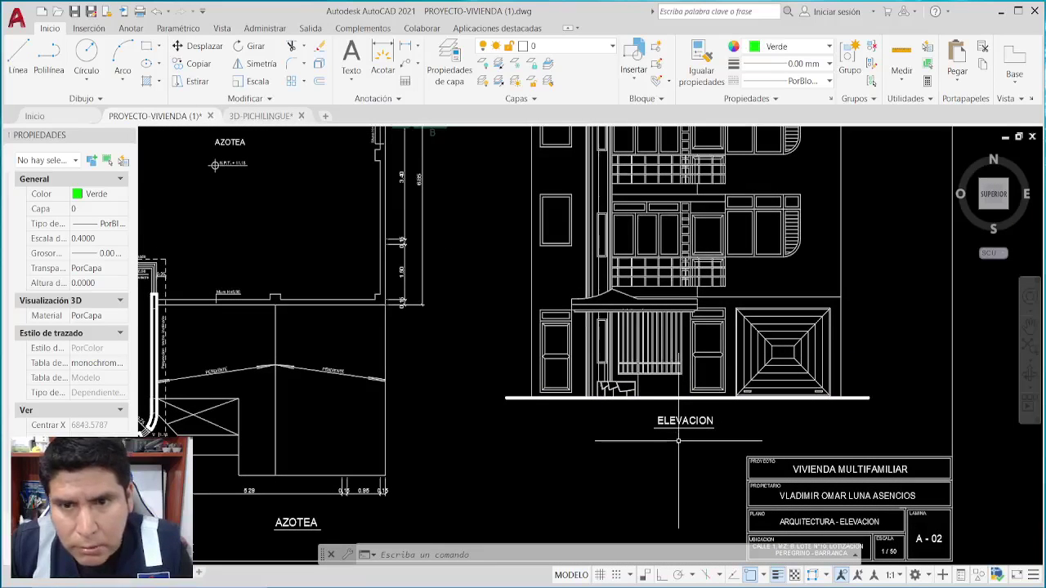
{"action": "middle_click_drag", "start_coordinate": [651, 326], "coordinate": [636, 464]}
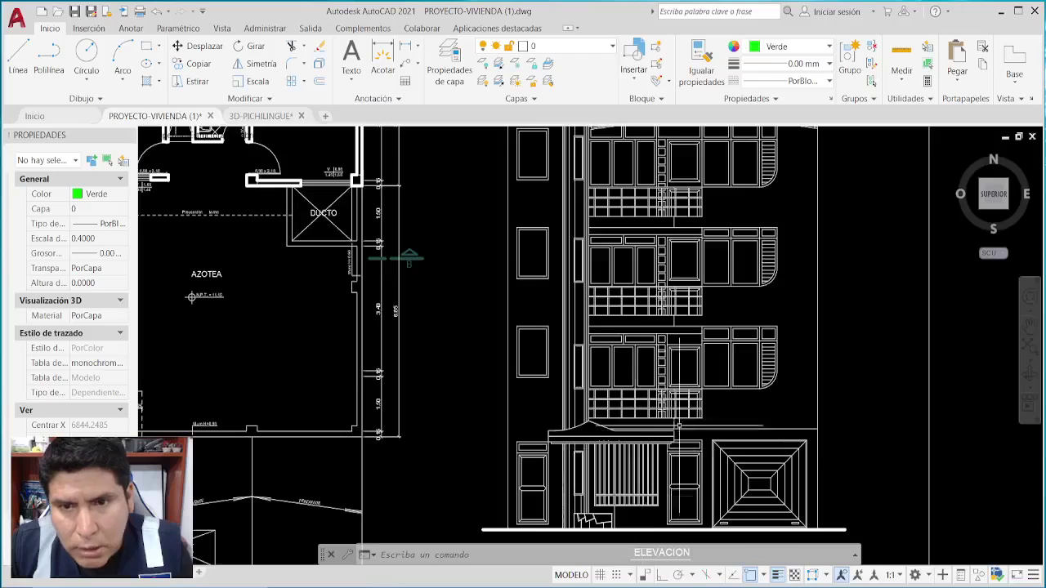
{"action": "middle_click_drag", "start_coordinate": [490, 245], "coordinate": [470, 491]}
{"action": "mouse_move", "coordinate": [397, 493]}
{"action": "middle_mouse_down"}
{"action": "mouse_move", "coordinate": [373, 362]}
{"action": "mouse_move", "coordinate": [432, 311]}
{"action": "middle_mouse_up"}
{"action": "scroll", "coordinate": [685, 291], "scroll_direction": "down", "scroll_amount": 5}
{"action": "scroll", "coordinate": [253, 298], "scroll_direction": "up", "scroll_amount": 5}
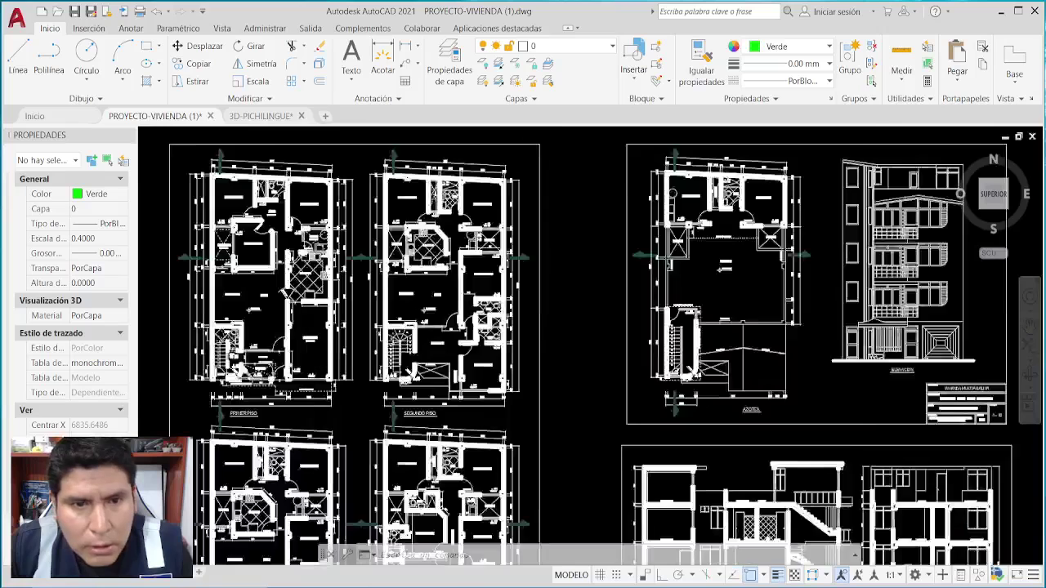
Examine the PRIMER PISO plan on sheet A-01, closing in on the entrance, stairs and JARDIN area.
{"action": "mouse_move", "coordinate": [253, 298]}
{"action": "middle_mouse_down"}
{"action": "mouse_move", "coordinate": [527, 371]}
{"action": "mouse_move", "coordinate": [517, 398]}
{"action": "mouse_move", "coordinate": [576, 405]}
{"action": "middle_mouse_up"}
{"action": "scroll", "coordinate": [492, 397], "scroll_direction": "up", "scroll_amount": 2}
{"action": "scroll", "coordinate": [539, 380], "scroll_direction": "down", "scroll_amount": 3}
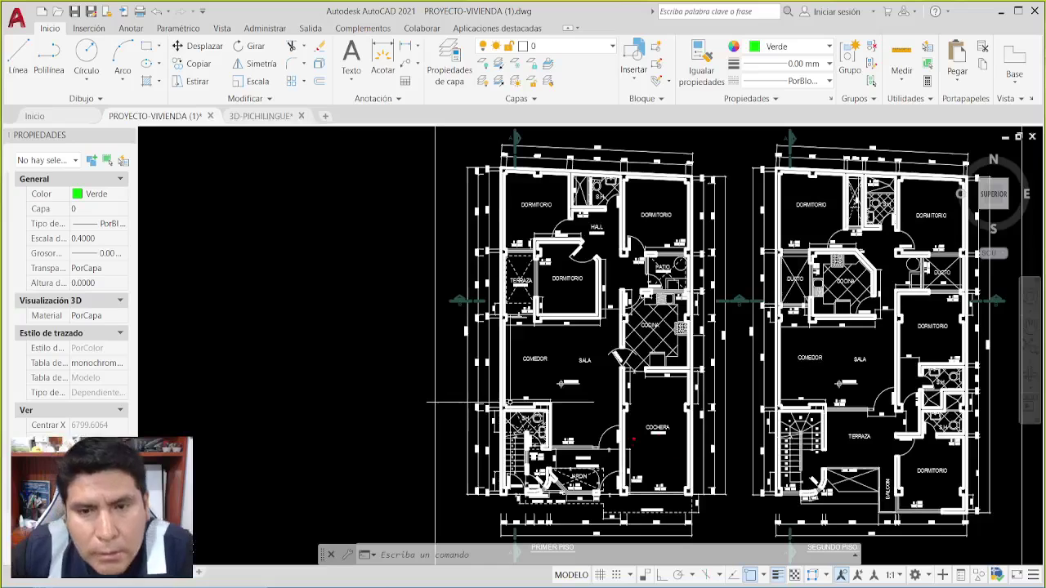
{"action": "key", "text": "Escape"}
{"action": "key", "text": "Escape"}
{"action": "key", "text": "Escape"}
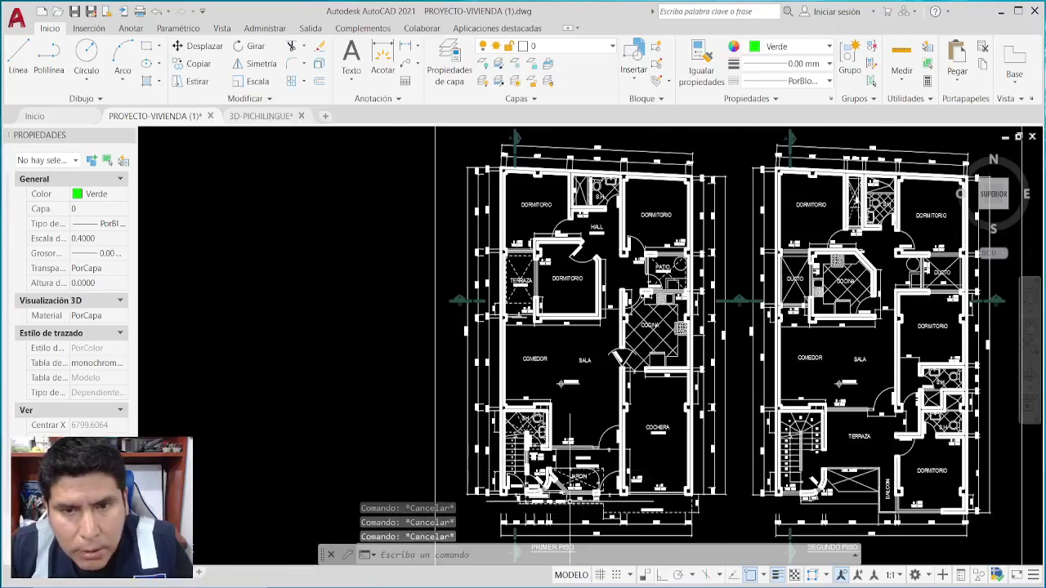
{"action": "scroll", "coordinate": [572, 497], "scroll_direction": "up", "scroll_amount": 4}
{"action": "scroll", "coordinate": [572, 478], "scroll_direction": "up", "scroll_amount": 4}
{"action": "mouse_move", "coordinate": [641, 408]}
{"action": "middle_mouse_down"}
{"action": "mouse_move", "coordinate": [649, 364]}
{"action": "mouse_move", "coordinate": [652, 413]}
{"action": "middle_mouse_up"}
{"action": "scroll", "coordinate": [656, 406], "scroll_direction": "down", "scroll_amount": 2}
{"action": "middle_click_drag", "start_coordinate": [746, 338], "coordinate": [736, 337]}
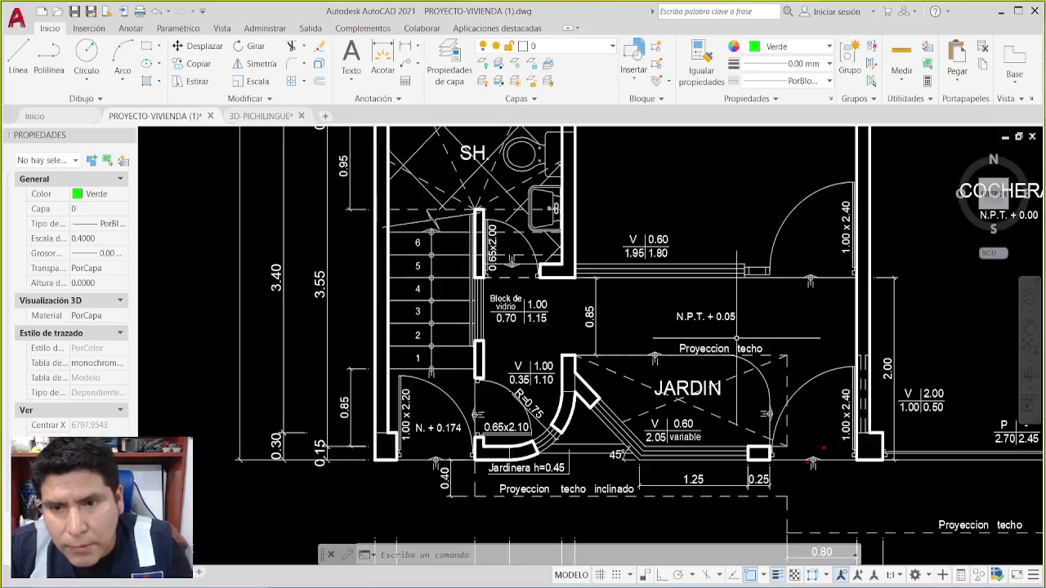
Circle the entrance door's 1.00 x 2.40 label in red and draw arrows for the main entry route and the stair route.
{"action": "mouse_move", "coordinate": [821, 520]}
{"action": "left_mouse_down"}
{"action": "mouse_move", "coordinate": [826, 413]}
{"action": "mouse_move", "coordinate": [817, 428]}
{"action": "mouse_move", "coordinate": [817, 419]}
{"action": "mouse_move", "coordinate": [847, 447]}
{"action": "mouse_move", "coordinate": [836, 396]}
{"action": "mouse_move", "coordinate": [852, 376]}
{"action": "mouse_move", "coordinate": [840, 454]}
{"action": "left_mouse_up"}
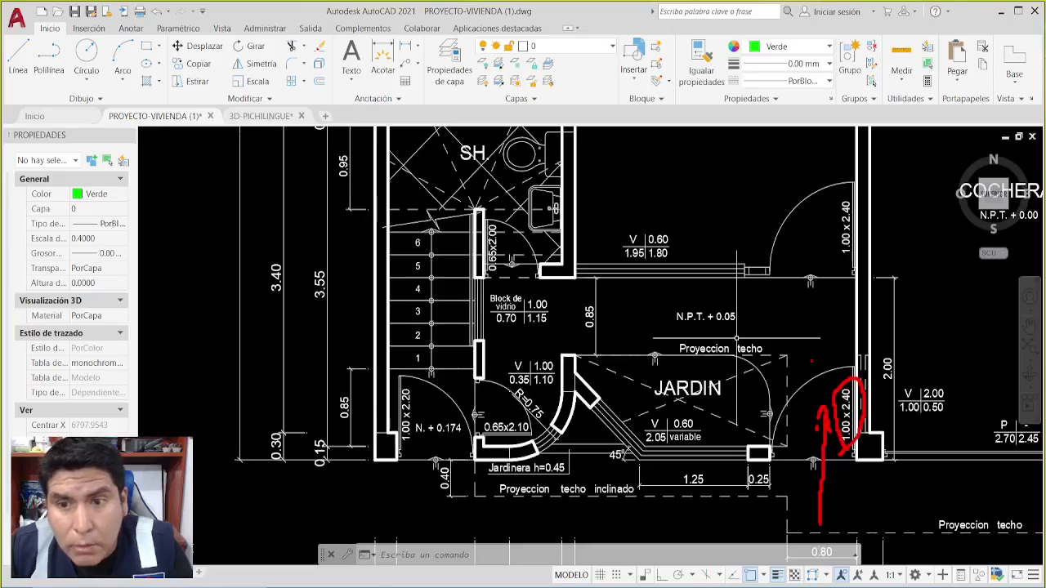
{"action": "mouse_move", "coordinate": [820, 394]}
{"action": "left_mouse_down"}
{"action": "mouse_move", "coordinate": [822, 266]}
{"action": "mouse_move", "coordinate": [805, 149]}
{"action": "mouse_move", "coordinate": [796, 179]}
{"action": "mouse_move", "coordinate": [795, 151]}
{"action": "mouse_move", "coordinate": [835, 177]}
{"action": "left_mouse_up"}
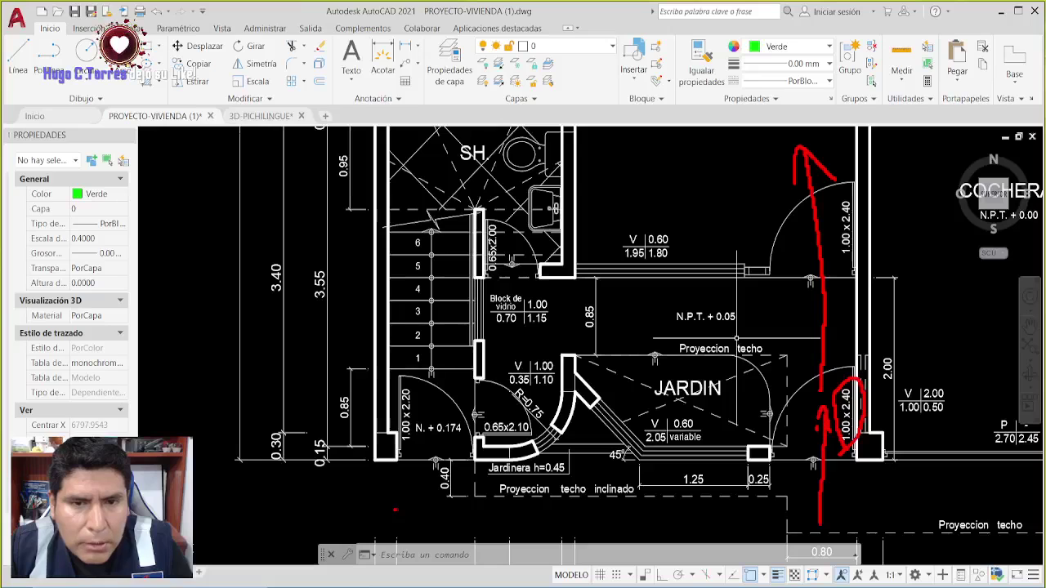
{"action": "mouse_move", "coordinate": [395, 509]}
{"action": "left_mouse_down"}
{"action": "mouse_move", "coordinate": [416, 487]}
{"action": "mouse_move", "coordinate": [425, 441]}
{"action": "mouse_move", "coordinate": [418, 275]}
{"action": "mouse_move", "coordinate": [393, 299]}
{"action": "left_mouse_up"}
{"action": "left_click_drag", "start_coordinate": [418, 261], "coordinate": [439, 294]}
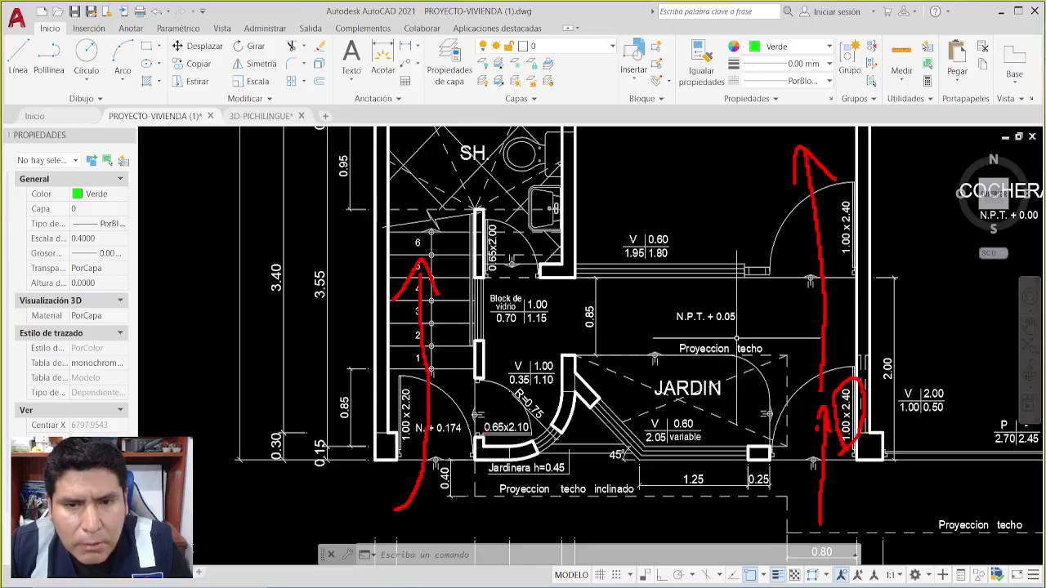
Circle the 0.65x2.10 door in red, draw arrows from it toward the SH bathroom and the interior door, and clear all marks.
{"action": "mouse_move", "coordinate": [507, 382]}
{"action": "left_mouse_down"}
{"action": "mouse_move", "coordinate": [465, 403]}
{"action": "mouse_move", "coordinate": [472, 433]}
{"action": "mouse_move", "coordinate": [512, 445]}
{"action": "mouse_move", "coordinate": [516, 394]}
{"action": "left_mouse_up"}
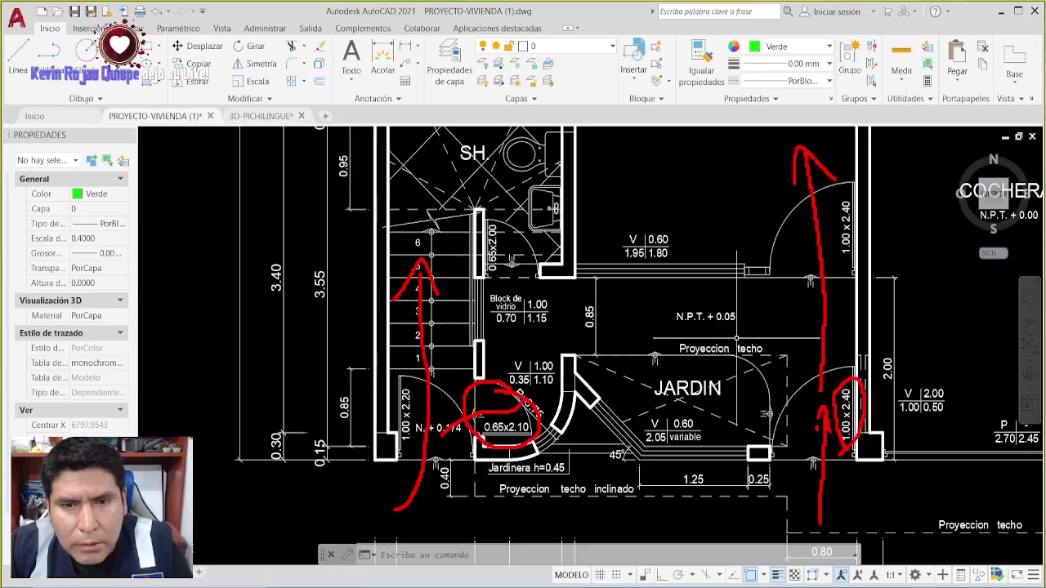
{"action": "mouse_move", "coordinate": [465, 418]}
{"action": "left_mouse_down"}
{"action": "mouse_move", "coordinate": [529, 366]}
{"action": "mouse_move", "coordinate": [516, 245]}
{"action": "mouse_move", "coordinate": [529, 211]}
{"action": "mouse_move", "coordinate": [536, 235]}
{"action": "left_mouse_up"}
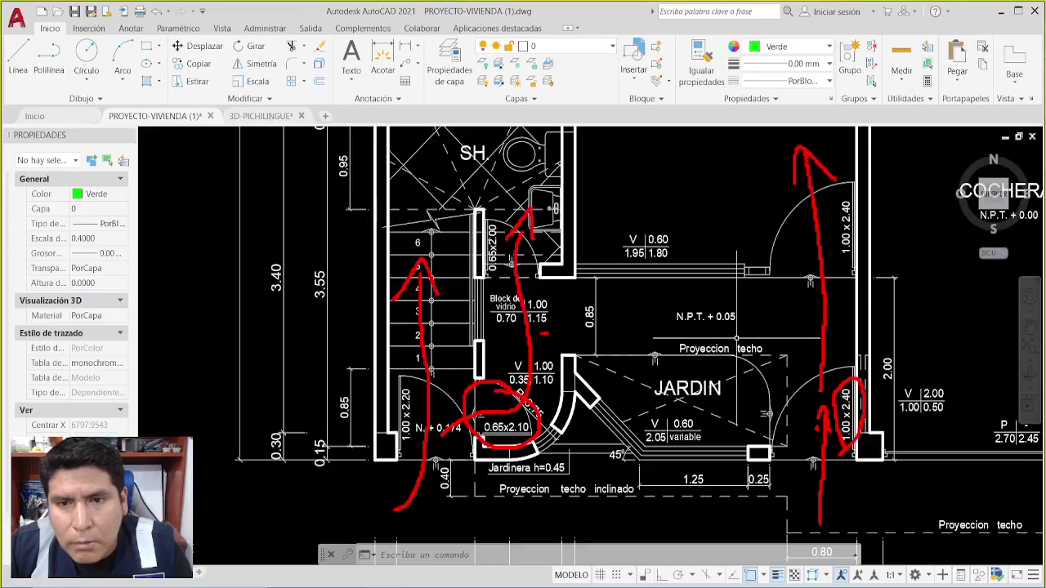
{"action": "mouse_move", "coordinate": [572, 325]}
{"action": "left_mouse_down"}
{"action": "mouse_move", "coordinate": [736, 325]}
{"action": "mouse_move", "coordinate": [772, 310]}
{"action": "mouse_move", "coordinate": [794, 249]}
{"action": "mouse_move", "coordinate": [753, 184]}
{"action": "mouse_move", "coordinate": [729, 173]}
{"action": "mouse_move", "coordinate": [758, 171]}
{"action": "mouse_move", "coordinate": [762, 211]}
{"action": "left_mouse_up"}
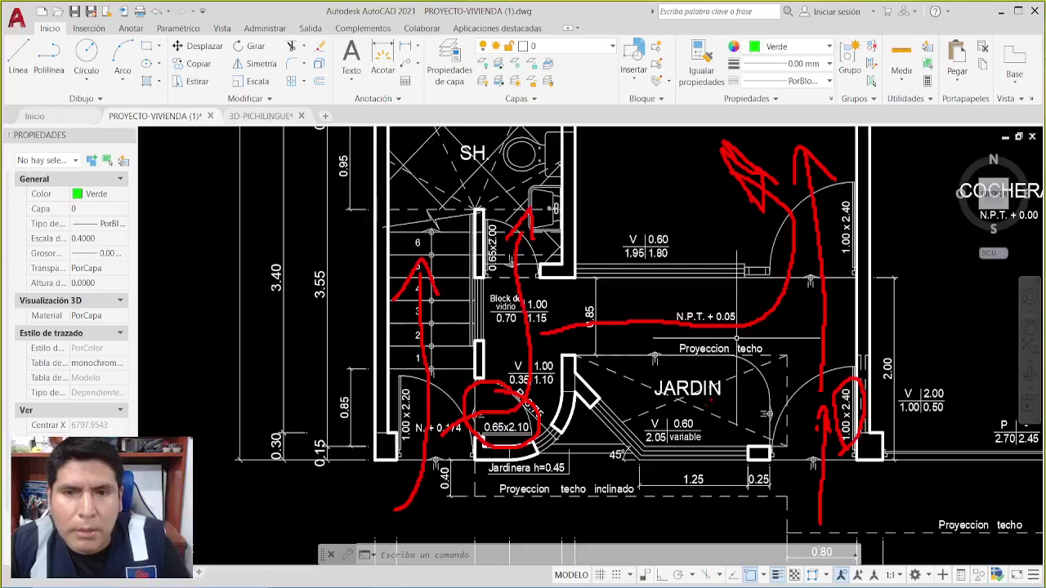
{"action": "key", "text": "Escape"}
{"action": "key", "text": "Escape"}
{"action": "key", "text": "Escape"}
{"action": "key", "text": "Escape"}
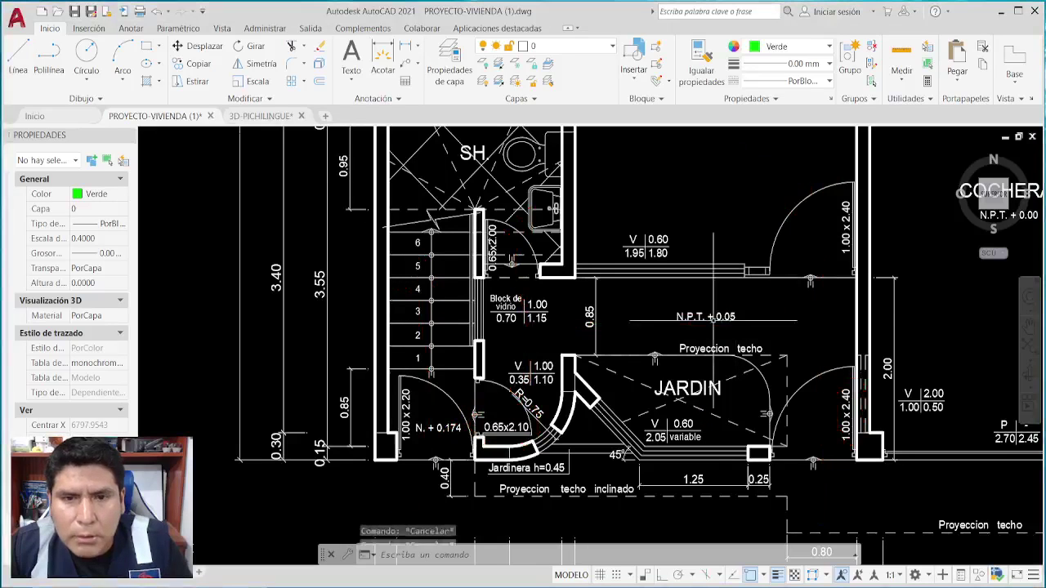
Circle the SH bathroom in red, draw arrows into it from the stair entrance and the main entrance, and clear the marks.
{"action": "middle_click_drag", "start_coordinate": [663, 333], "coordinate": [753, 417]}
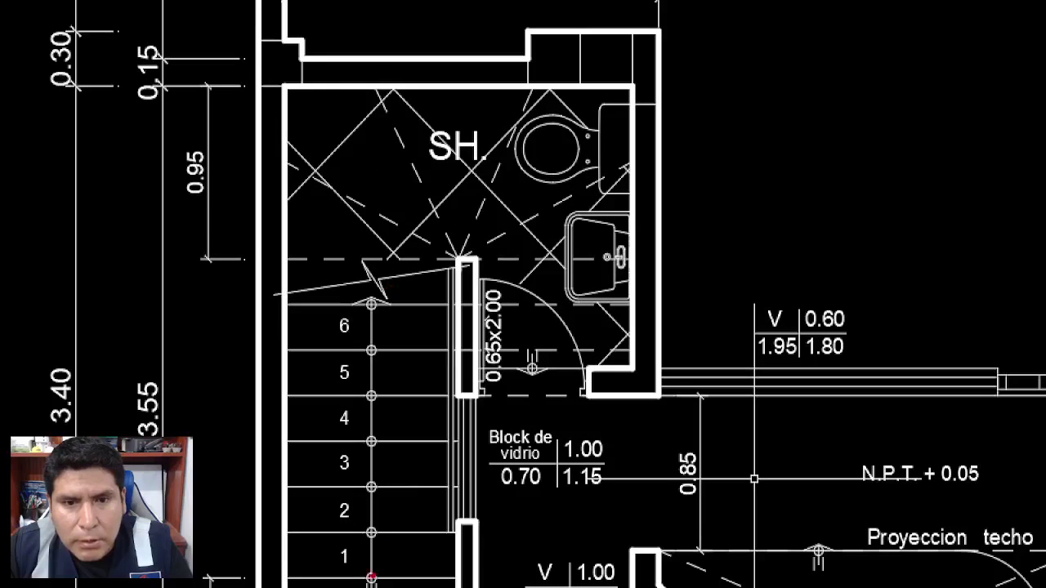
{"action": "mouse_move", "coordinate": [621, 49]}
{"action": "left_mouse_down"}
{"action": "mouse_move", "coordinate": [483, 112]}
{"action": "mouse_move", "coordinate": [626, 327]}
{"action": "mouse_move", "coordinate": [539, 69]}
{"action": "left_mouse_up"}
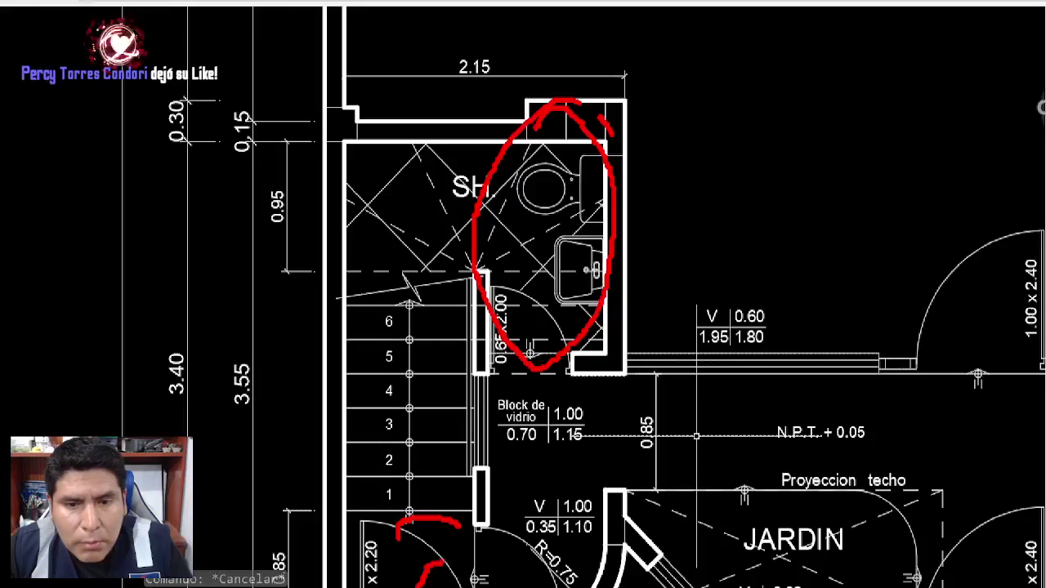
{"action": "left_click_drag", "start_coordinate": [442, 560], "coordinate": [520, 567]}
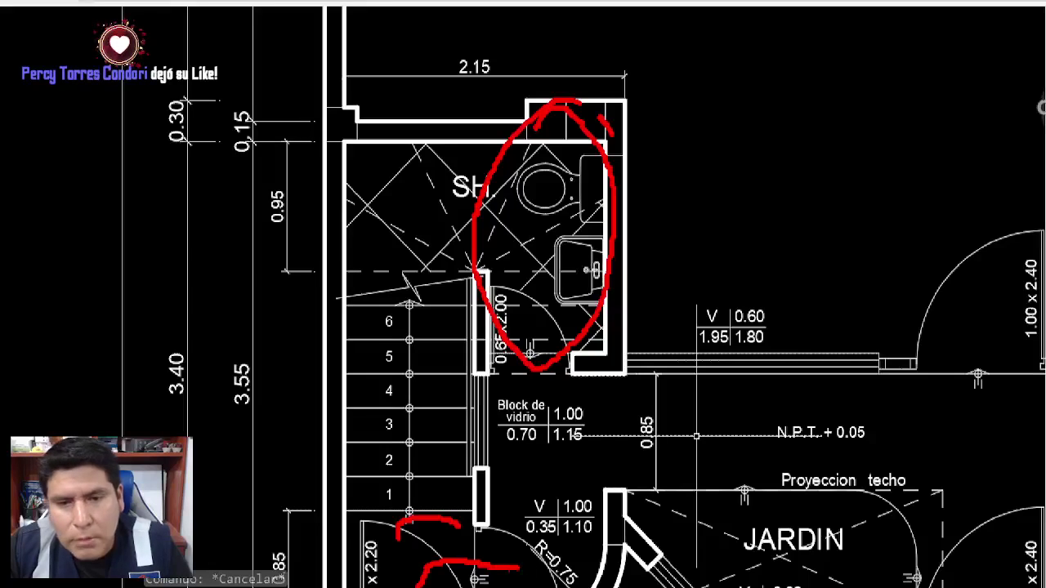
{"action": "mouse_move", "coordinate": [523, 567]}
{"action": "left_mouse_down"}
{"action": "mouse_move", "coordinate": [549, 552]}
{"action": "mouse_move", "coordinate": [559, 523]}
{"action": "mouse_move", "coordinate": [539, 365]}
{"action": "mouse_move", "coordinate": [543, 300]}
{"action": "left_mouse_up"}
{"action": "mouse_move", "coordinate": [531, 313]}
{"action": "left_mouse_down"}
{"action": "mouse_move", "coordinate": [565, 258]}
{"action": "mouse_move", "coordinate": [595, 330]}
{"action": "left_mouse_up"}
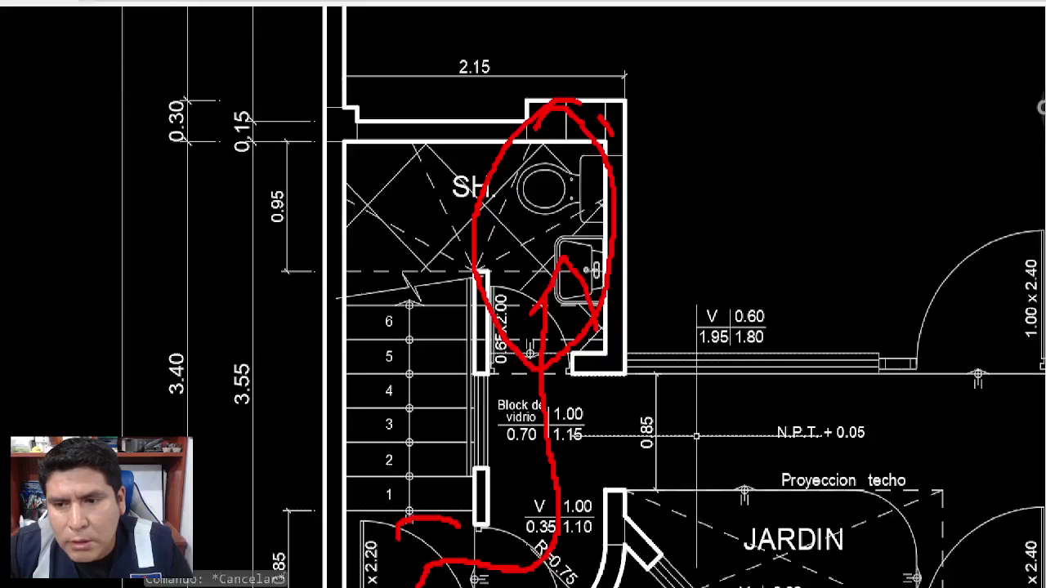
{"action": "mouse_move", "coordinate": [996, 587]}
{"action": "left_mouse_down"}
{"action": "mouse_move", "coordinate": [970, 466]}
{"action": "mouse_move", "coordinate": [880, 441]}
{"action": "mouse_move", "coordinate": [586, 436]}
{"action": "mouse_move", "coordinate": [517, 337]}
{"action": "mouse_move", "coordinate": [504, 264]}
{"action": "mouse_move", "coordinate": [481, 309]}
{"action": "mouse_move", "coordinate": [545, 317]}
{"action": "mouse_move", "coordinate": [529, 344]}
{"action": "left_mouse_up"}
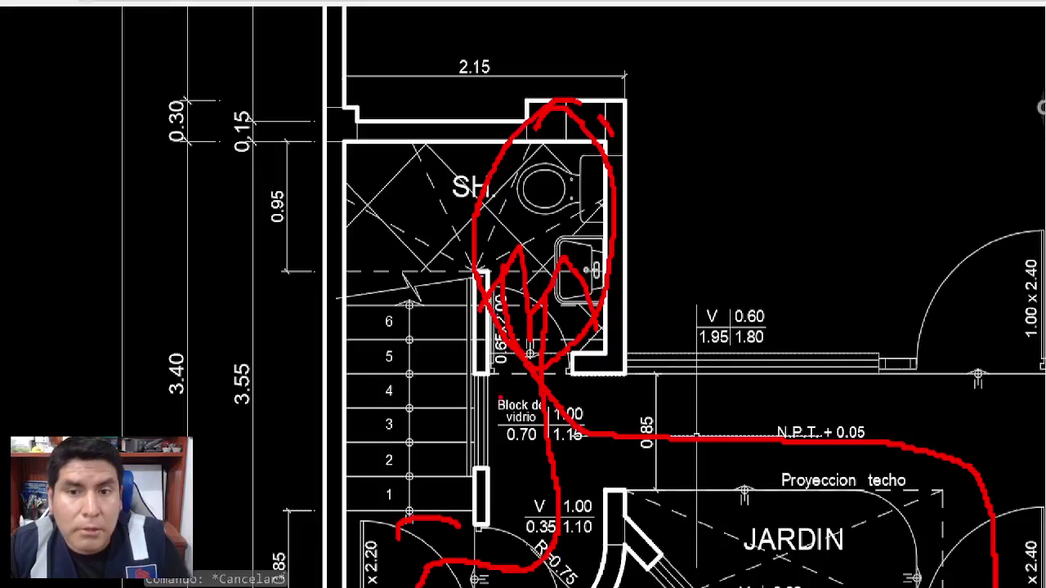
{"action": "key", "text": "Escape"}
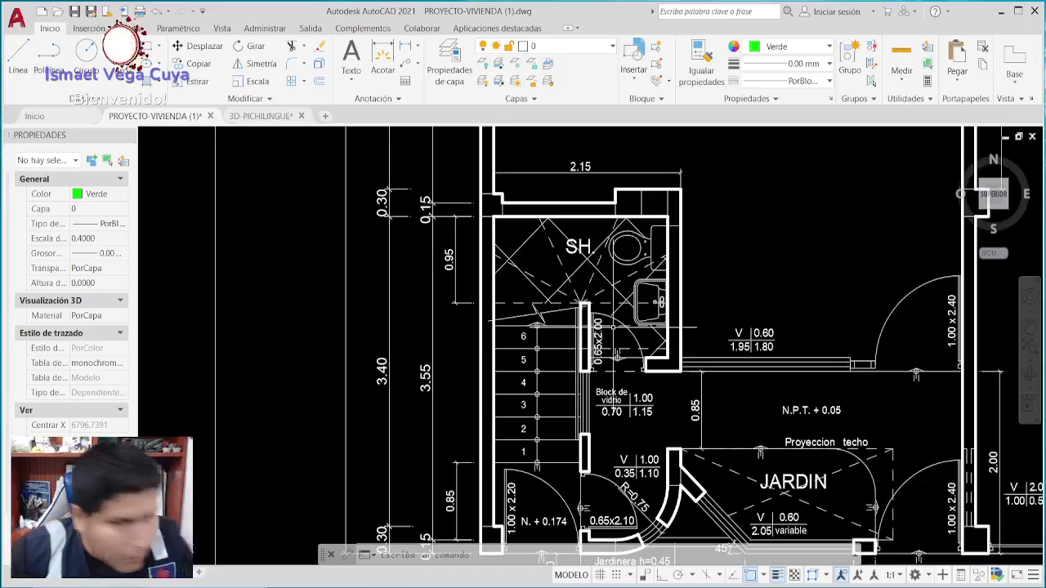
Mark the 1.00 x 2.20 door in red and draw arrows up the stairs and through the 0.65x2.10 door to the SH bathroom.
{"action": "middle_click_drag", "start_coordinate": [683, 412], "coordinate": [659, 376]}
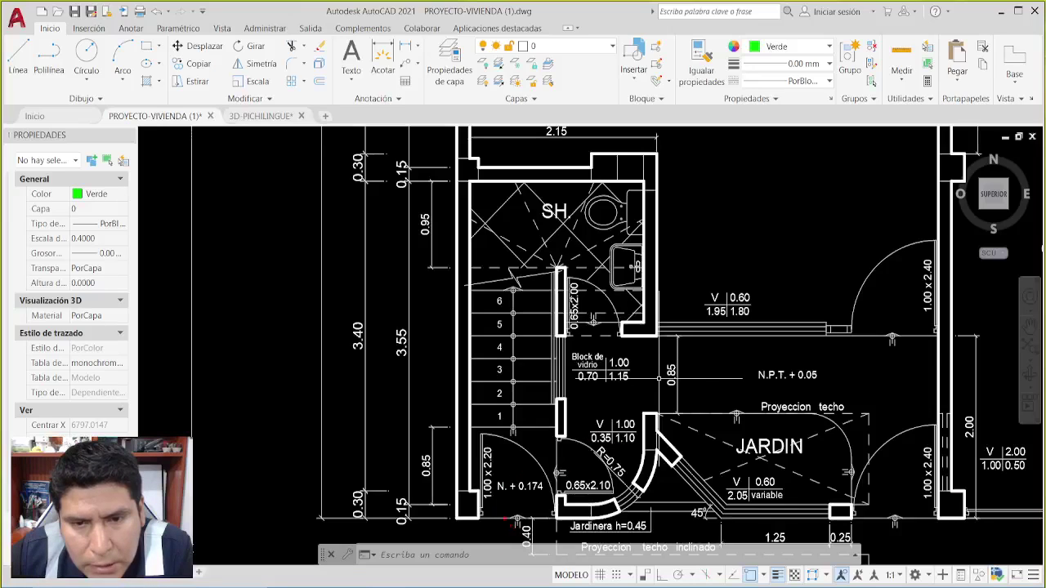
{"action": "left_click_drag", "start_coordinate": [495, 442], "coordinate": [493, 494]}
{"action": "mouse_move", "coordinate": [477, 539]}
{"action": "left_mouse_down"}
{"action": "mouse_move", "coordinate": [502, 525]}
{"action": "mouse_move", "coordinate": [520, 464]}
{"action": "mouse_move", "coordinate": [525, 399]}
{"action": "mouse_move", "coordinate": [519, 365]}
{"action": "left_mouse_up"}
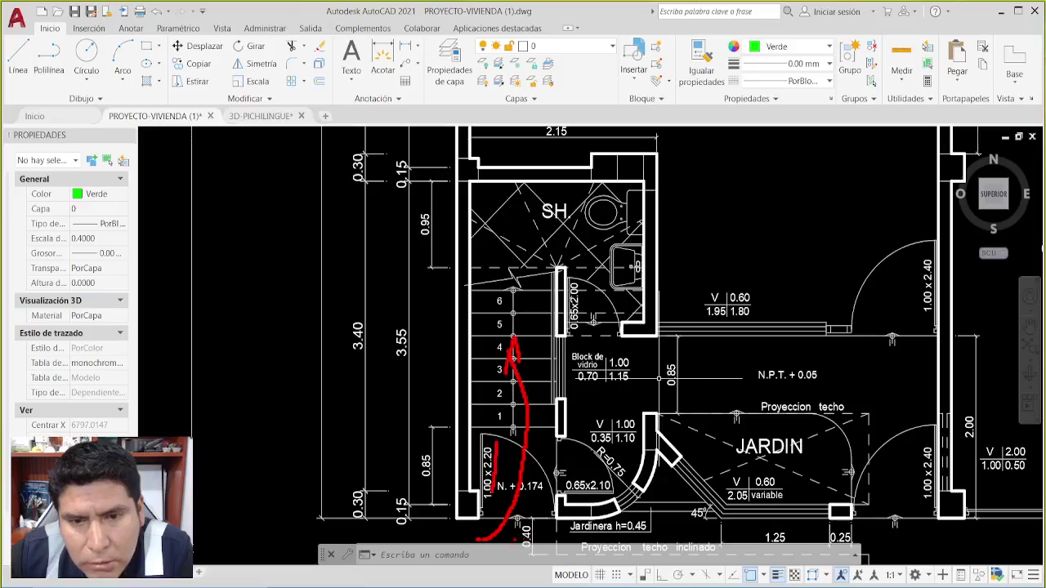
{"action": "mouse_move", "coordinate": [515, 540]}
{"action": "left_mouse_down"}
{"action": "mouse_move", "coordinate": [546, 481]}
{"action": "mouse_move", "coordinate": [596, 472]}
{"action": "mouse_move", "coordinate": [594, 493]}
{"action": "mouse_move", "coordinate": [606, 431]}
{"action": "mouse_move", "coordinate": [595, 298]}
{"action": "mouse_move", "coordinate": [587, 323]}
{"action": "left_mouse_up"}
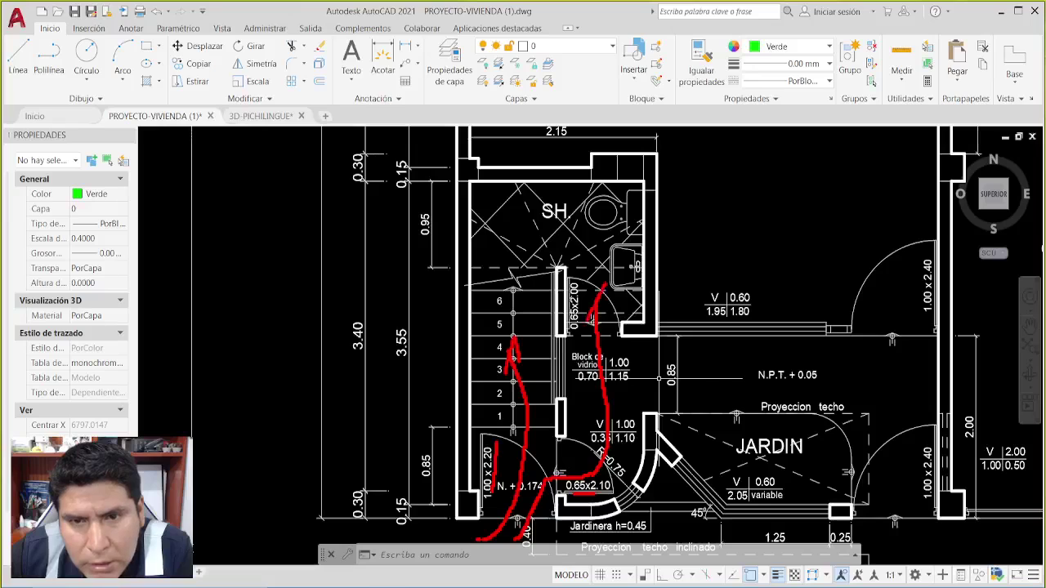
{"action": "mouse_move", "coordinate": [603, 286]}
{"action": "left_mouse_down"}
{"action": "mouse_move", "coordinate": [608, 305]}
{"action": "mouse_move", "coordinate": [583, 329]}
{"action": "left_mouse_up"}
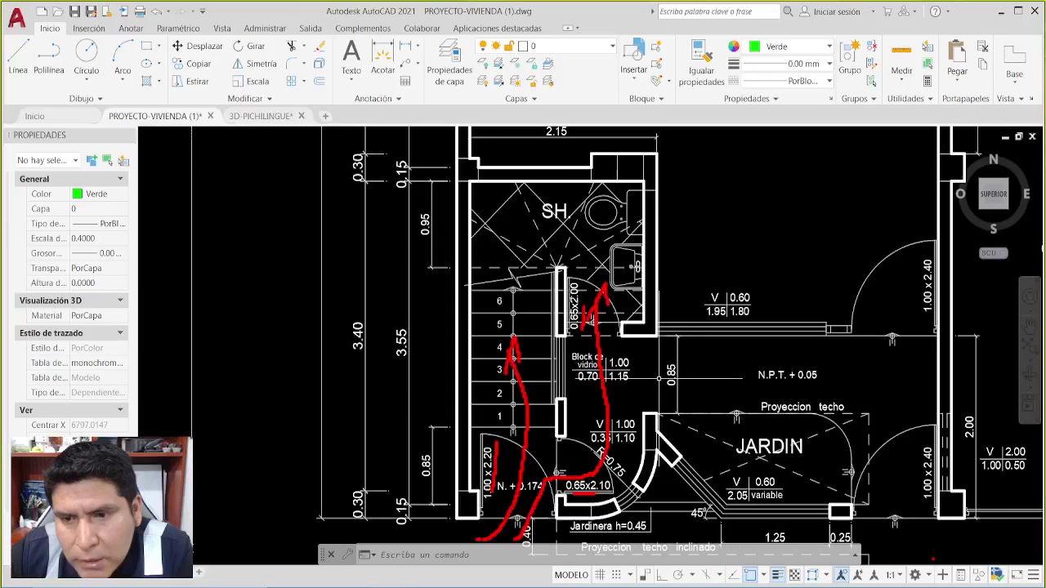
Draw a red arrow from the main entrance past the JARDIN into the SH bathroom, mark the 1.00 x 2.40 door, and clear all marks.
{"action": "mouse_move", "coordinate": [932, 560]}
{"action": "left_mouse_down"}
{"action": "mouse_move", "coordinate": [916, 547]}
{"action": "mouse_move", "coordinate": [901, 475]}
{"action": "left_mouse_up"}
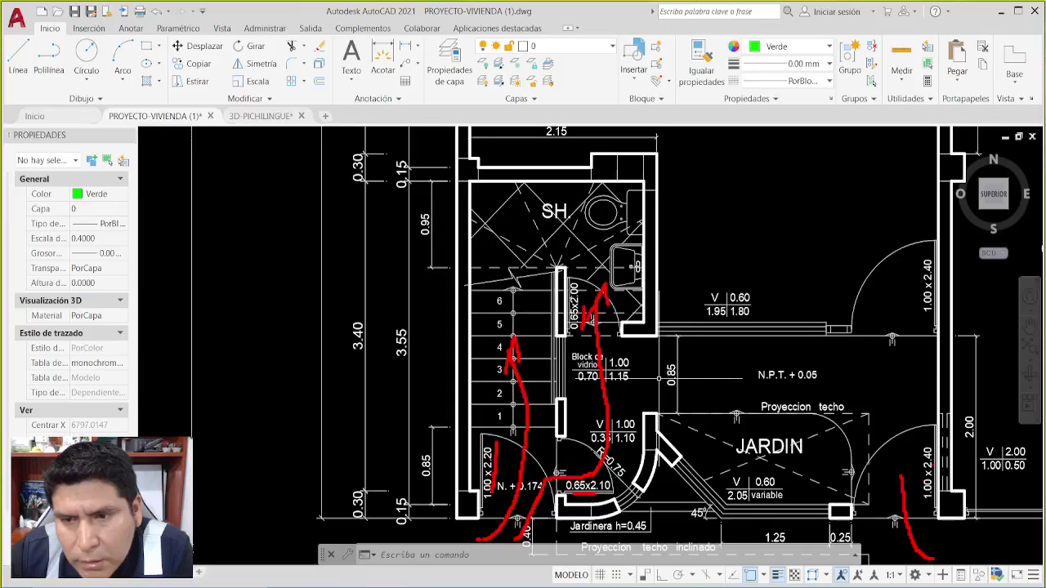
{"action": "mouse_move", "coordinate": [933, 443]}
{"action": "left_mouse_down"}
{"action": "mouse_move", "coordinate": [929, 497]}
{"action": "mouse_move", "coordinate": [898, 468]}
{"action": "mouse_move", "coordinate": [868, 384]}
{"action": "mouse_move", "coordinate": [652, 377]}
{"action": "mouse_move", "coordinate": [597, 323]}
{"action": "mouse_move", "coordinate": [614, 283]}
{"action": "mouse_move", "coordinate": [593, 269]}
{"action": "mouse_move", "coordinate": [609, 314]}
{"action": "left_mouse_up"}
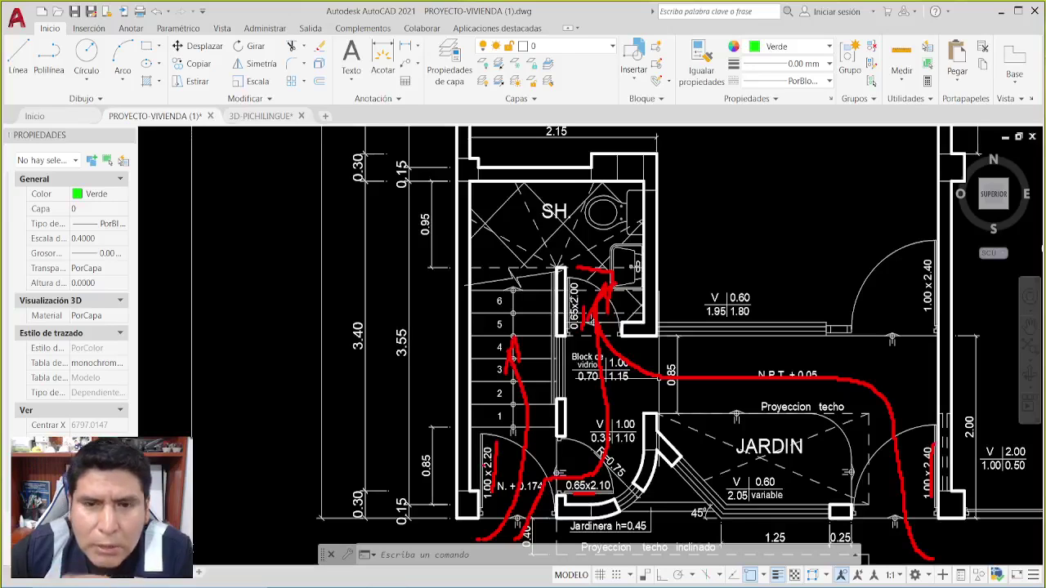
{"action": "key", "text": "Escape"}
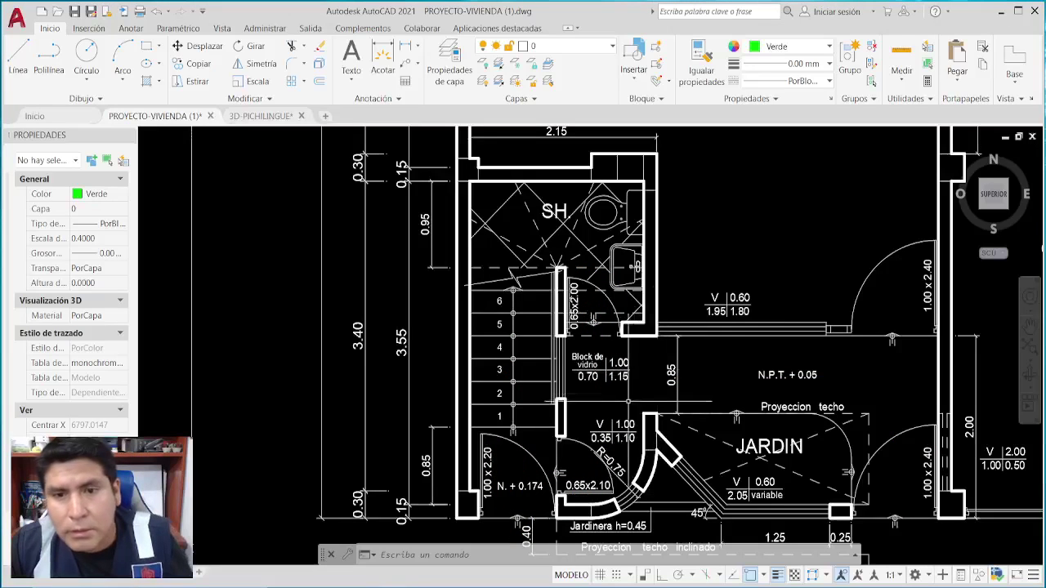
Mark the space behind the 0.65x2.10 door in red and draw arrows to the SH bathroom from both street entrances.
{"action": "middle_click_drag", "start_coordinate": [621, 343], "coordinate": [621, 325]}
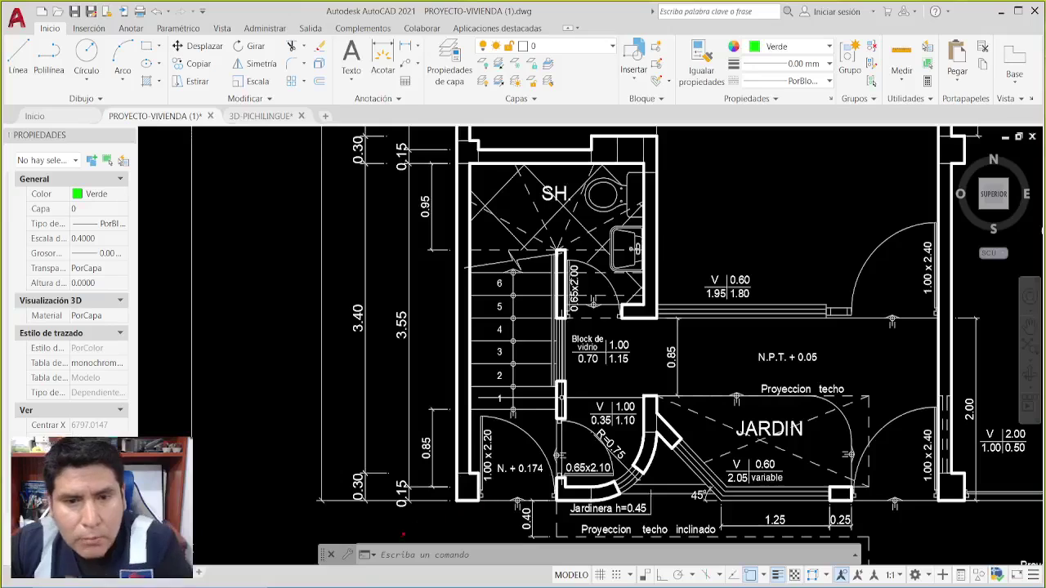
{"action": "mouse_move", "coordinate": [382, 540]}
{"action": "left_mouse_down"}
{"action": "mouse_move", "coordinate": [469, 535]}
{"action": "mouse_move", "coordinate": [498, 519]}
{"action": "mouse_move", "coordinate": [536, 463]}
{"action": "left_mouse_up"}
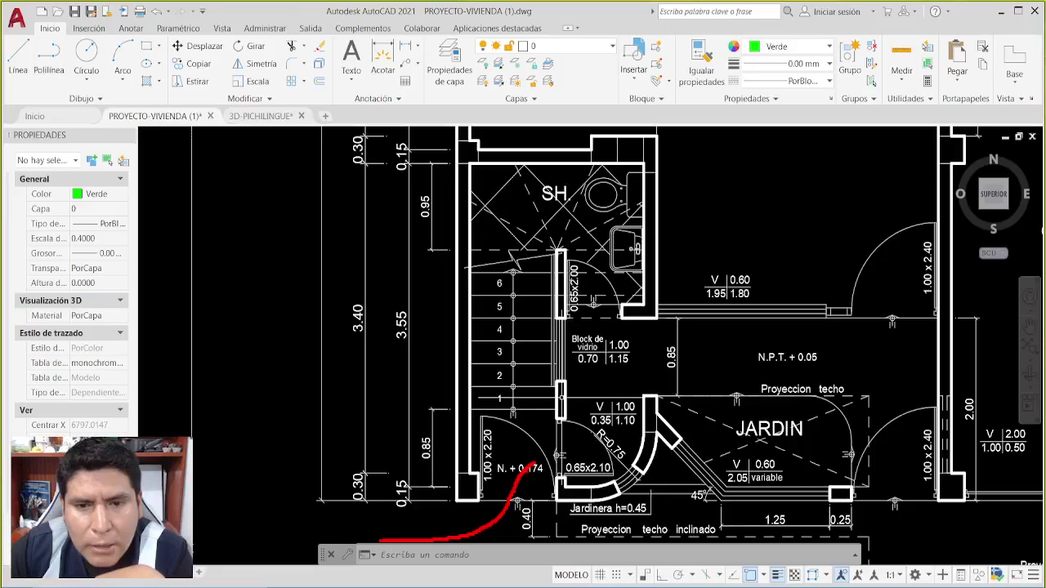
{"action": "mouse_move", "coordinate": [540, 465]}
{"action": "left_mouse_down"}
{"action": "mouse_move", "coordinate": [614, 435]}
{"action": "mouse_move", "coordinate": [603, 465]}
{"action": "mouse_move", "coordinate": [613, 471]}
{"action": "mouse_move", "coordinate": [614, 443]}
{"action": "left_mouse_up"}
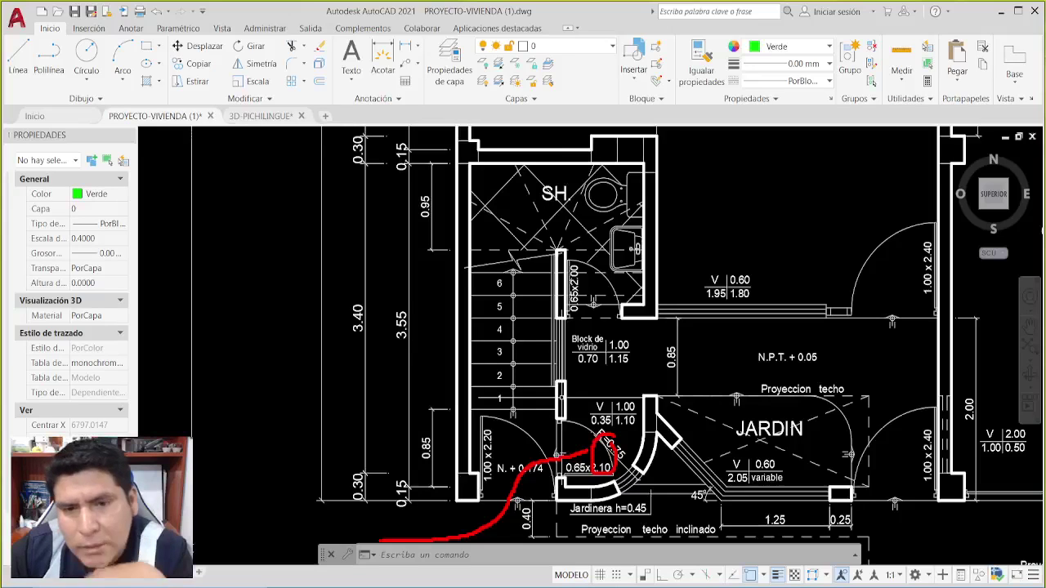
{"action": "mouse_move", "coordinate": [614, 443]}
{"action": "left_mouse_down"}
{"action": "mouse_move", "coordinate": [603, 429]}
{"action": "mouse_move", "coordinate": [586, 258]}
{"action": "left_mouse_up"}
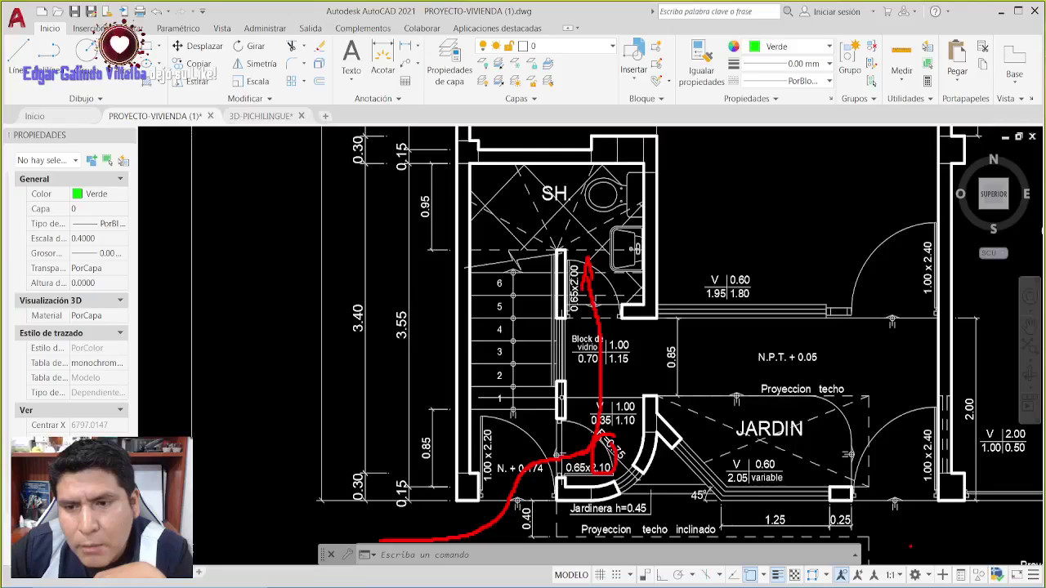
{"action": "mouse_move", "coordinate": [910, 545]}
{"action": "left_mouse_down"}
{"action": "mouse_move", "coordinate": [903, 482]}
{"action": "mouse_move", "coordinate": [801, 359]}
{"action": "mouse_move", "coordinate": [711, 357]}
{"action": "mouse_move", "coordinate": [619, 319]}
{"action": "mouse_move", "coordinate": [606, 269]}
{"action": "mouse_move", "coordinate": [613, 244]}
{"action": "mouse_move", "coordinate": [621, 277]}
{"action": "left_mouse_up"}
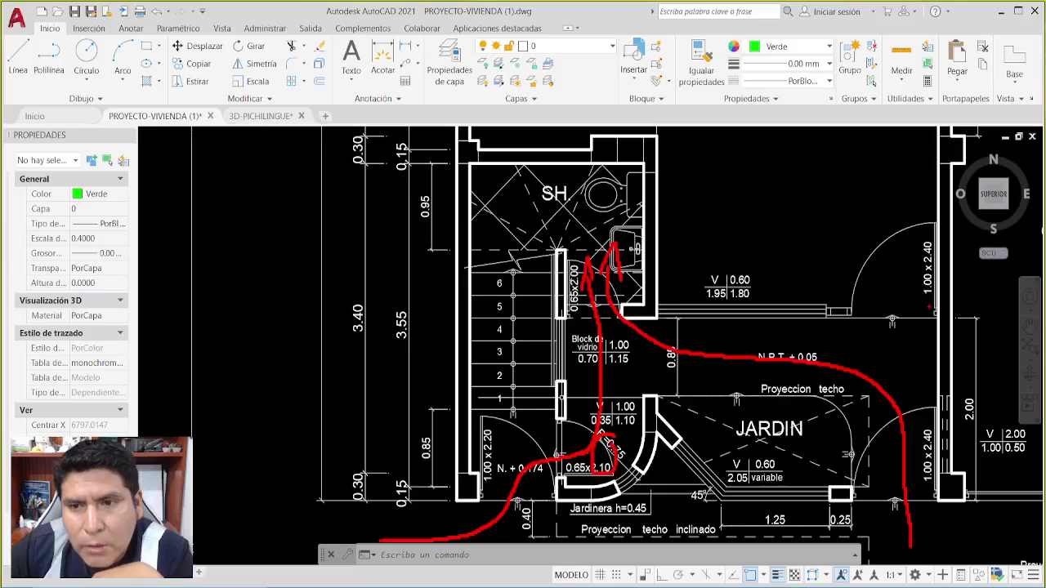
Circle and cross out the inner 1.00 x 2.40 door, draw an arrow to it from the stair entrance, and clear all marks.
{"action": "mouse_move", "coordinate": [936, 223]}
{"action": "left_mouse_down"}
{"action": "mouse_move", "coordinate": [902, 209]}
{"action": "mouse_move", "coordinate": [835, 296]}
{"action": "mouse_move", "coordinate": [920, 331]}
{"action": "mouse_move", "coordinate": [950, 233]}
{"action": "mouse_move", "coordinate": [906, 212]}
{"action": "left_mouse_up"}
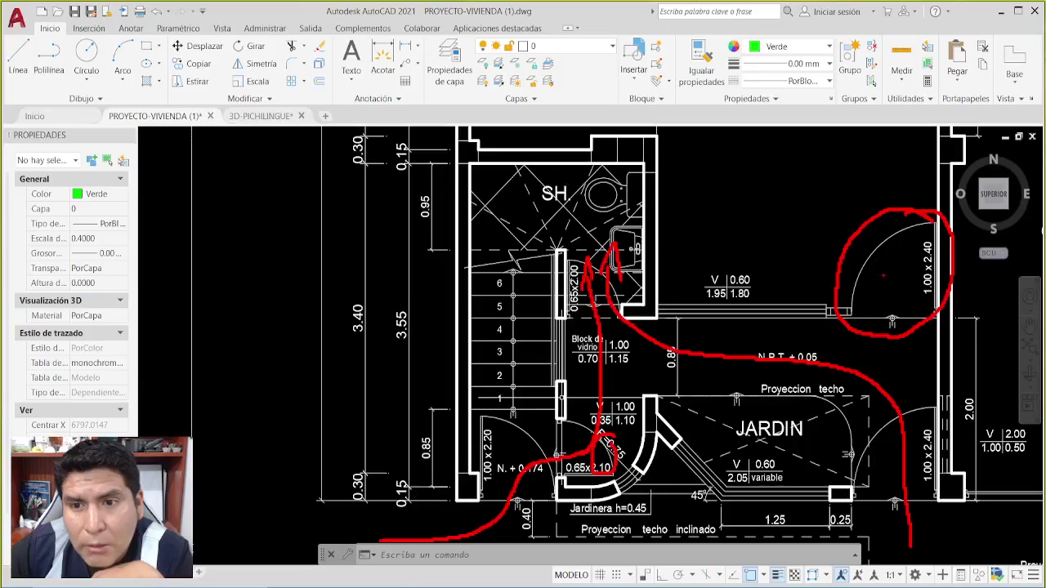
{"action": "mouse_move", "coordinate": [843, 304]}
{"action": "left_mouse_down"}
{"action": "mouse_move", "coordinate": [940, 301]}
{"action": "mouse_move", "coordinate": [829, 303]}
{"action": "mouse_move", "coordinate": [952, 294]}
{"action": "mouse_move", "coordinate": [824, 290]}
{"action": "mouse_move", "coordinate": [950, 295]}
{"action": "mouse_move", "coordinate": [956, 286]}
{"action": "mouse_move", "coordinate": [809, 306]}
{"action": "left_mouse_up"}
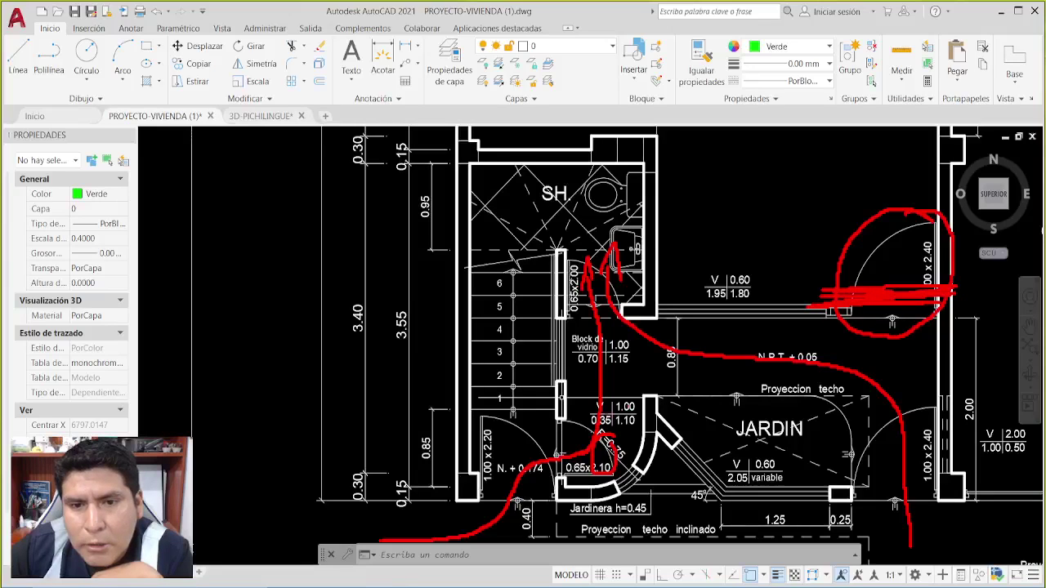
{"action": "mouse_move", "coordinate": [432, 515]}
{"action": "left_mouse_down"}
{"action": "mouse_move", "coordinate": [517, 498]}
{"action": "mouse_move", "coordinate": [554, 434]}
{"action": "mouse_move", "coordinate": [588, 408]}
{"action": "mouse_move", "coordinate": [840, 366]}
{"action": "mouse_move", "coordinate": [903, 319]}
{"action": "mouse_move", "coordinate": [905, 356]}
{"action": "left_mouse_up"}
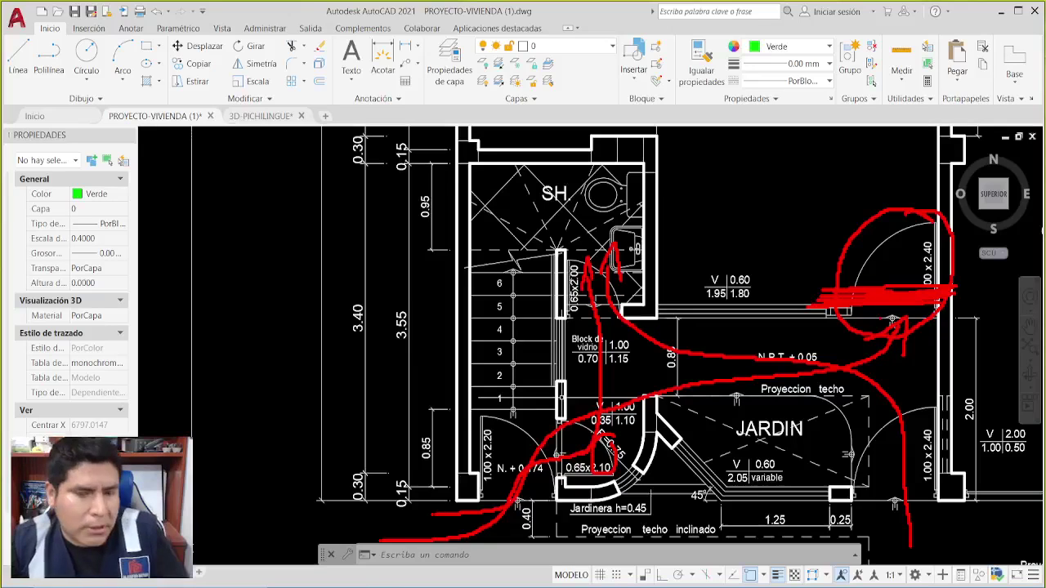
{"action": "key", "text": "Escape"}
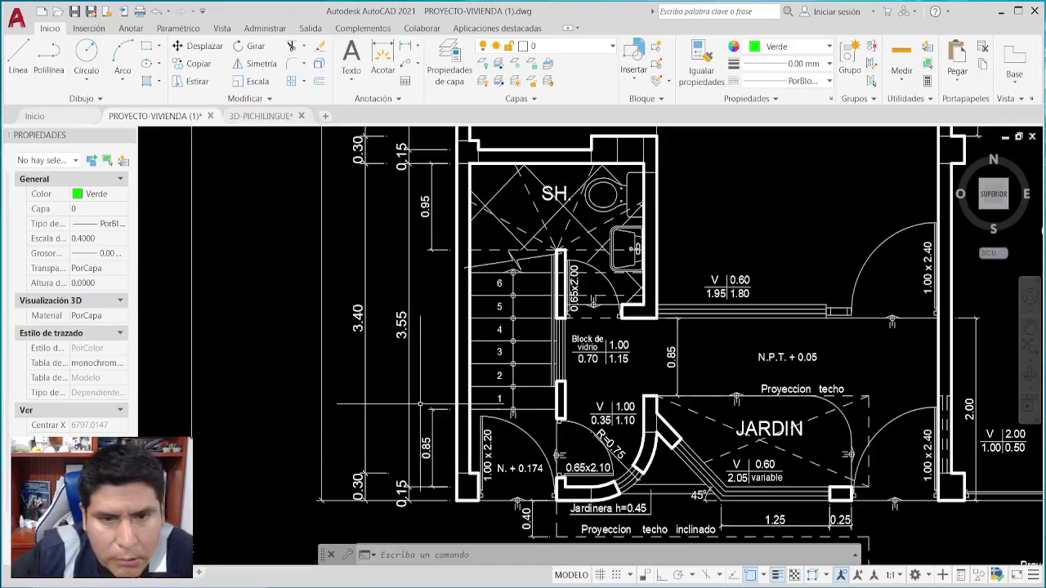
Circle the 2.15 dimension above the SH bathroom in red and mark both ends of the bathroom's width.
{"action": "middle_click_drag", "start_coordinate": [568, 436], "coordinate": [540, 534]}
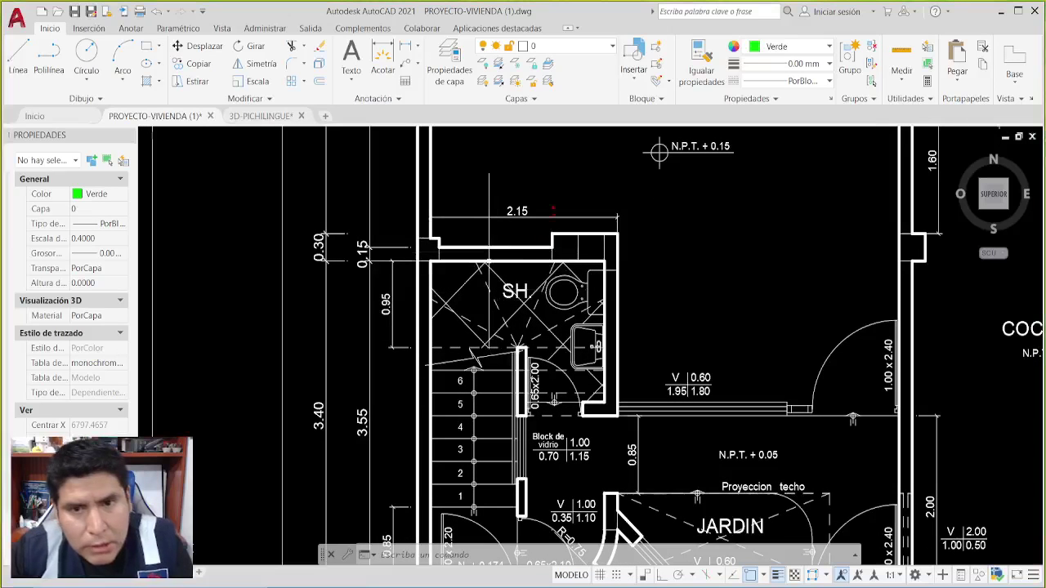
{"action": "mouse_move", "coordinate": [548, 196]}
{"action": "left_mouse_down"}
{"action": "mouse_move", "coordinate": [515, 190]}
{"action": "mouse_move", "coordinate": [507, 230]}
{"action": "mouse_move", "coordinate": [541, 193]}
{"action": "left_mouse_up"}
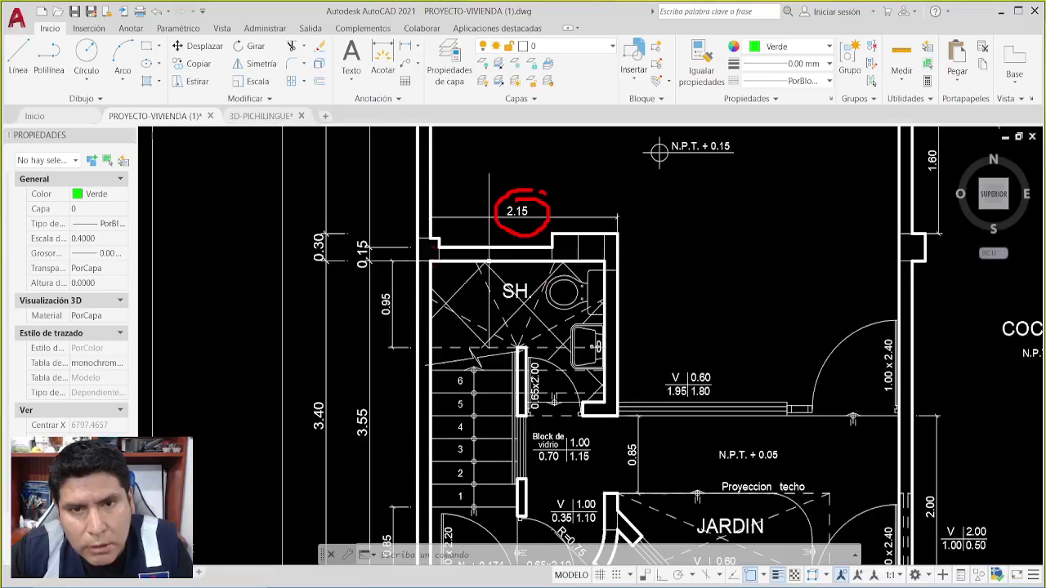
{"action": "left_click_drag", "start_coordinate": [432, 247], "coordinate": [425, 299]}
{"action": "left_click_drag", "start_coordinate": [608, 238], "coordinate": [608, 299]}
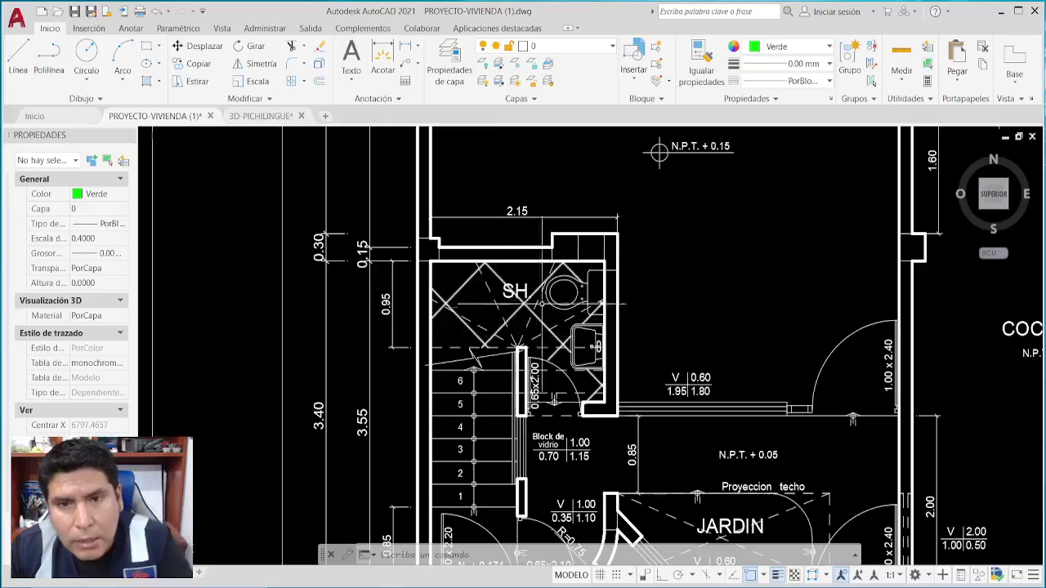
Circle the bathroom's 0.65x2.00 door in red, draw an arrow from it to the circled opening in the curved wall, and clear the marks.
{"action": "middle_click_drag", "start_coordinate": [611, 355], "coordinate": [614, 242]}
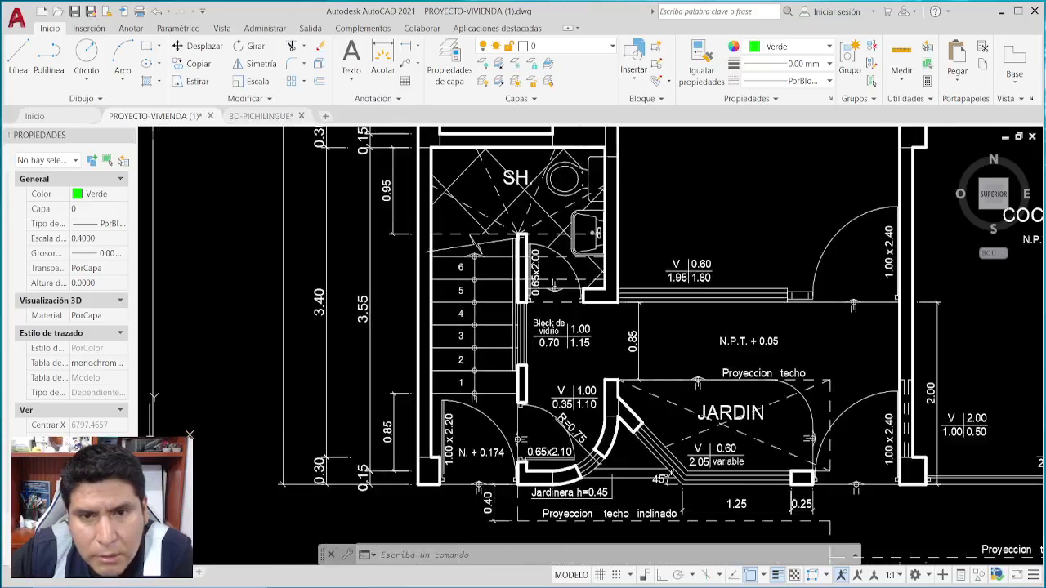
{"action": "mouse_move", "coordinate": [585, 353]}
{"action": "middle_mouse_down"}
{"action": "mouse_move", "coordinate": [570, 374]}
{"action": "mouse_move", "coordinate": [579, 426]}
{"action": "middle_mouse_up"}
{"action": "scroll", "coordinate": [503, 249], "scroll_direction": "up", "scroll_amount": 2}
{"action": "middle_click_drag", "start_coordinate": [503, 250], "coordinate": [527, 280]}
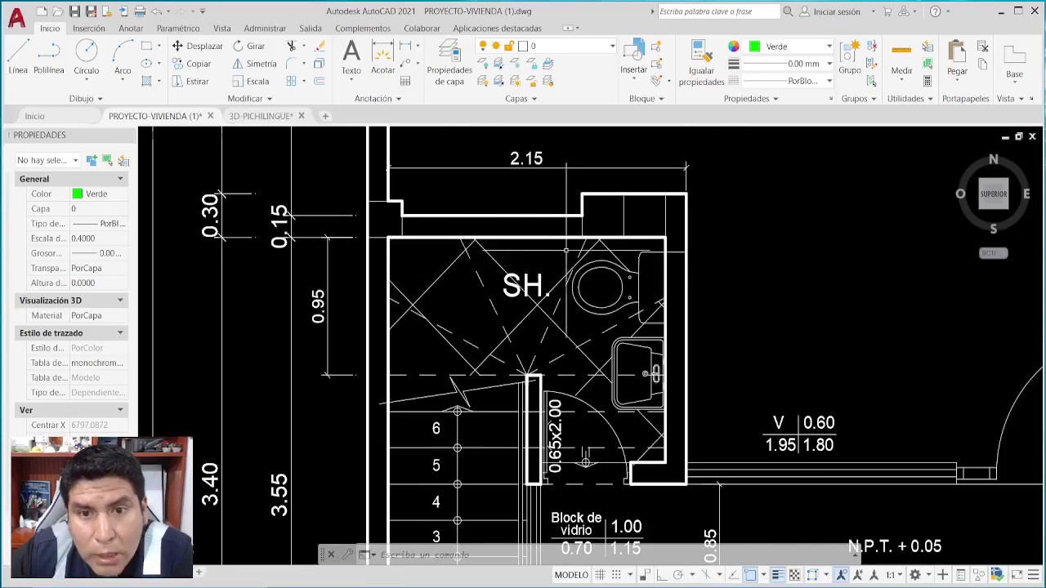
{"action": "scroll", "coordinate": [565, 249], "scroll_direction": "down", "scroll_amount": 2}
{"action": "middle_click_drag", "start_coordinate": [637, 374], "coordinate": [631, 362]}
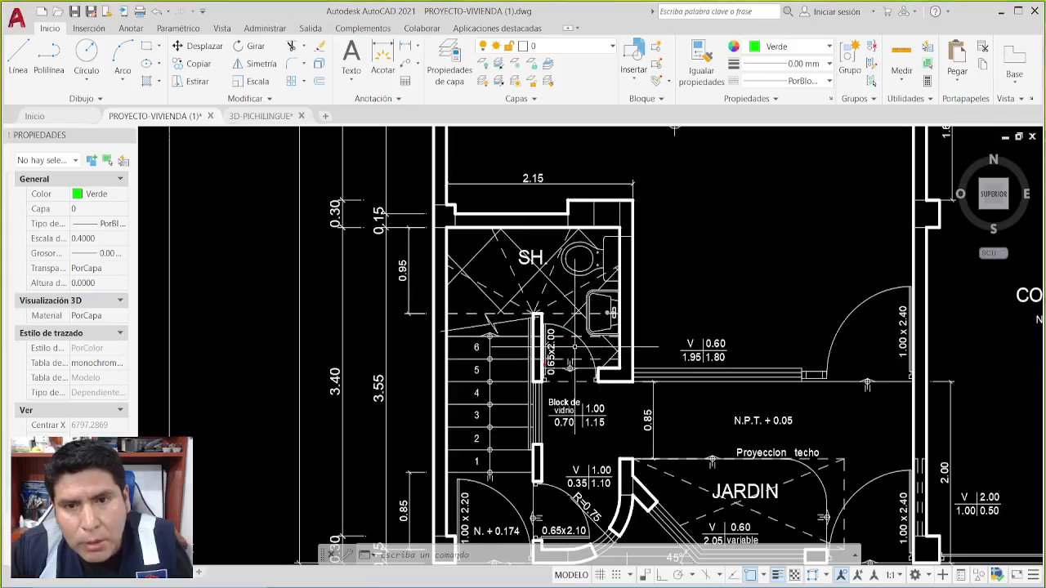
{"action": "mouse_move", "coordinate": [545, 378]}
{"action": "left_mouse_down"}
{"action": "mouse_move", "coordinate": [553, 330]}
{"action": "mouse_move", "coordinate": [582, 331]}
{"action": "mouse_move", "coordinate": [597, 364]}
{"action": "mouse_move", "coordinate": [589, 379]}
{"action": "mouse_move", "coordinate": [531, 381]}
{"action": "left_mouse_up"}
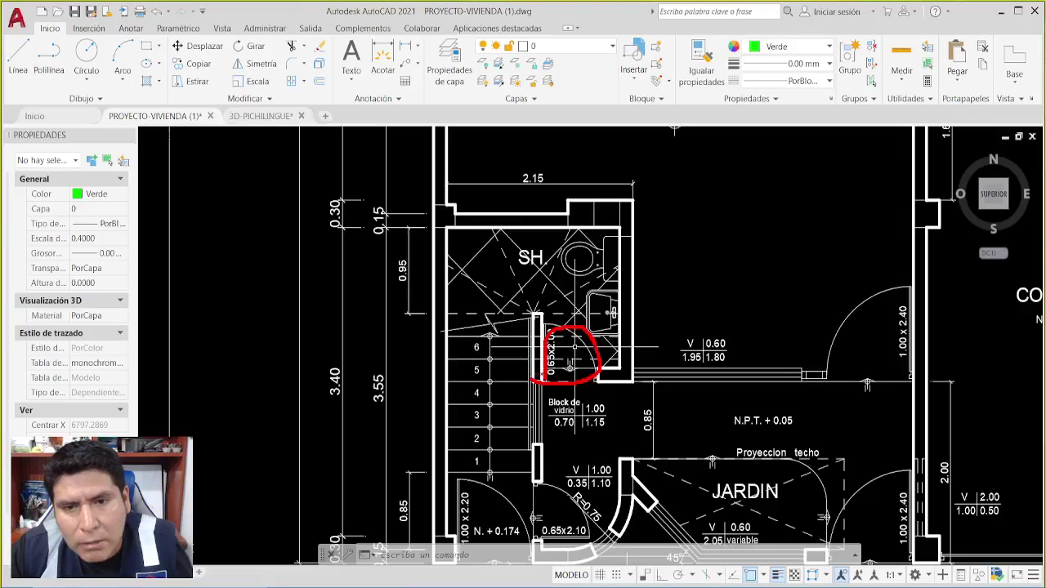
{"action": "mouse_move", "coordinate": [582, 292]}
{"action": "left_mouse_down"}
{"action": "mouse_move", "coordinate": [572, 405]}
{"action": "mouse_move", "coordinate": [582, 489]}
{"action": "left_mouse_up"}
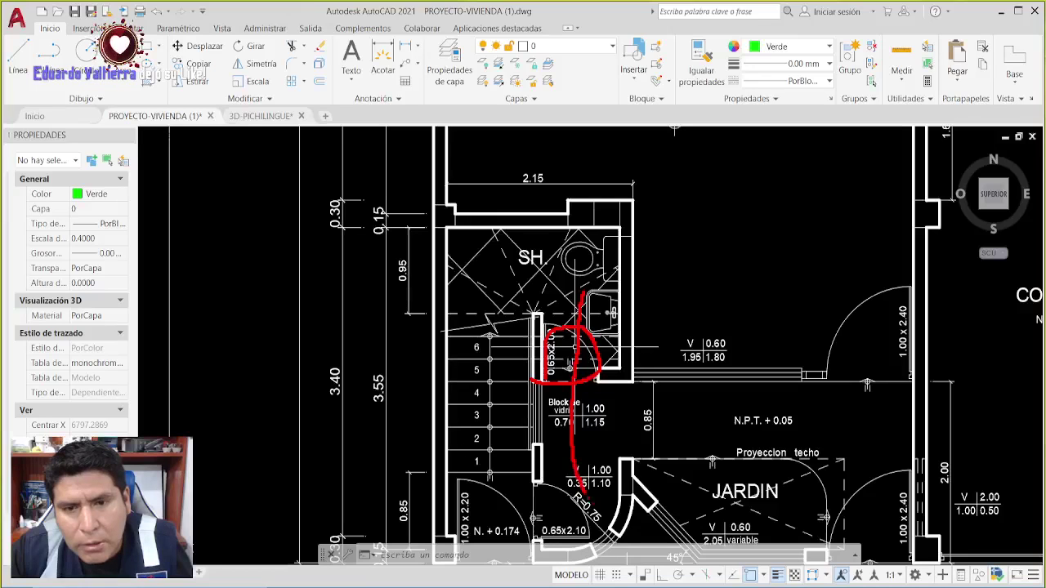
{"action": "mouse_move", "coordinate": [606, 522]}
{"action": "left_mouse_down"}
{"action": "mouse_move", "coordinate": [583, 548]}
{"action": "mouse_move", "coordinate": [618, 527]}
{"action": "mouse_move", "coordinate": [571, 521]}
{"action": "mouse_move", "coordinate": [608, 524]}
{"action": "mouse_move", "coordinate": [635, 559]}
{"action": "left_mouse_up"}
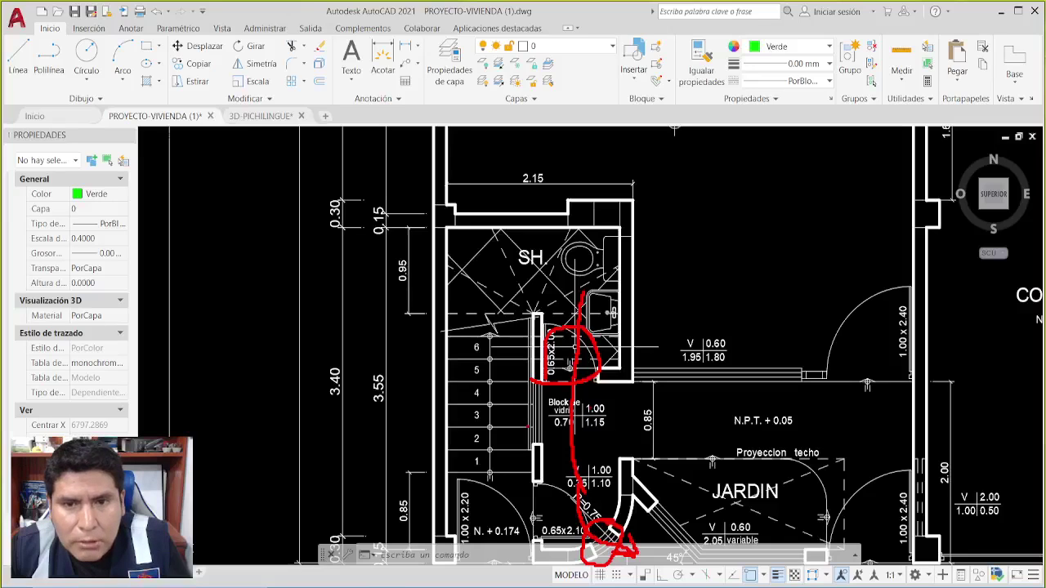
{"action": "key", "text": "Escape"}
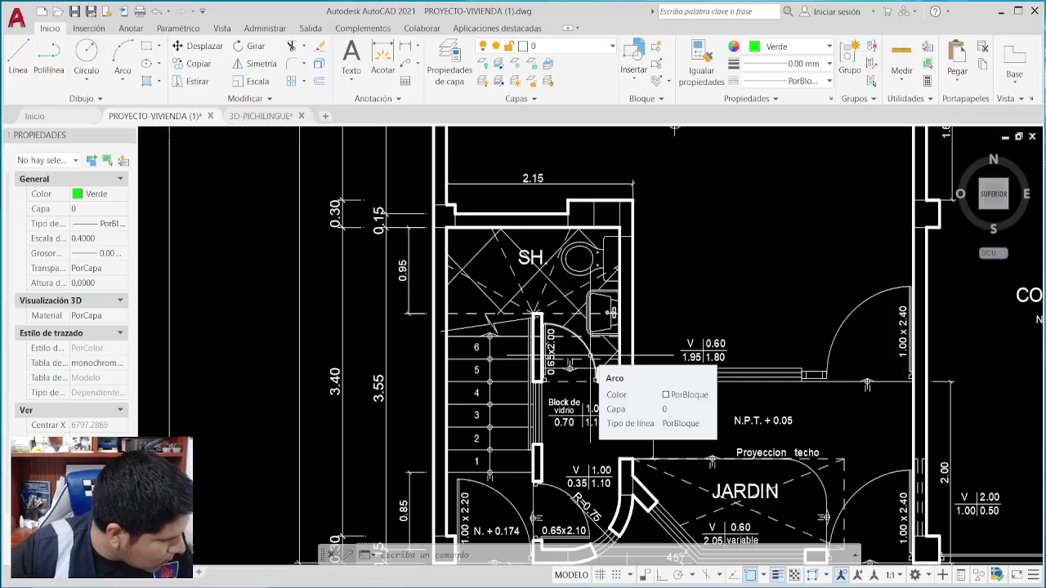
{"action": "key", "text": "Escape"}
{"action": "key", "text": "Escape"}
Draw a red arrow through the 1.00 x 2.40 door into the SALA, outline the SALA and COMEDOR area, and clear the marks.
{"action": "scroll", "coordinate": [642, 318], "scroll_direction": "down", "scroll_amount": 2}
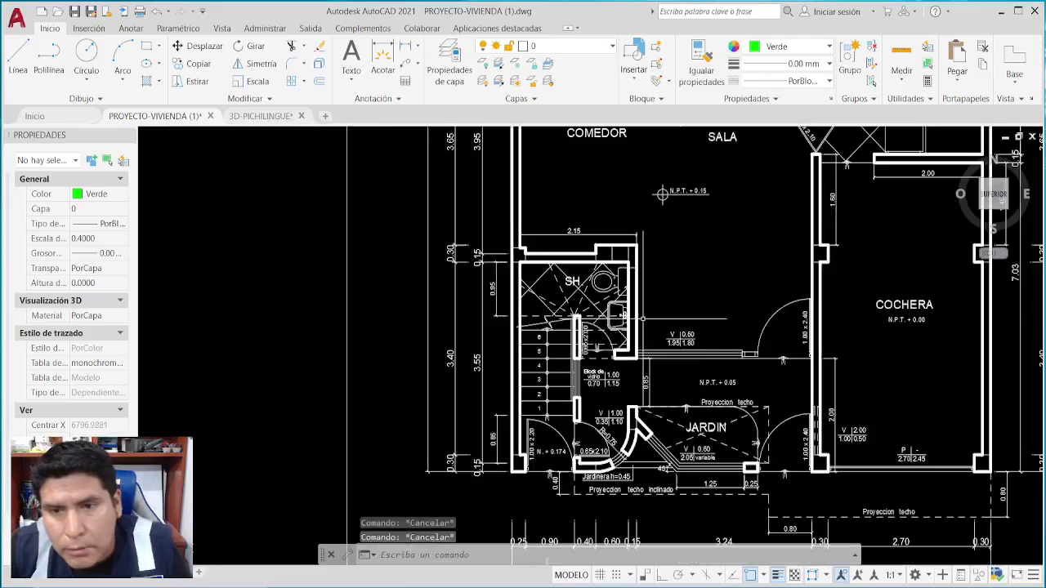
{"action": "mouse_move", "coordinate": [643, 319]}
{"action": "middle_mouse_down"}
{"action": "mouse_move", "coordinate": [520, 322]}
{"action": "mouse_move", "coordinate": [536, 335]}
{"action": "middle_mouse_up"}
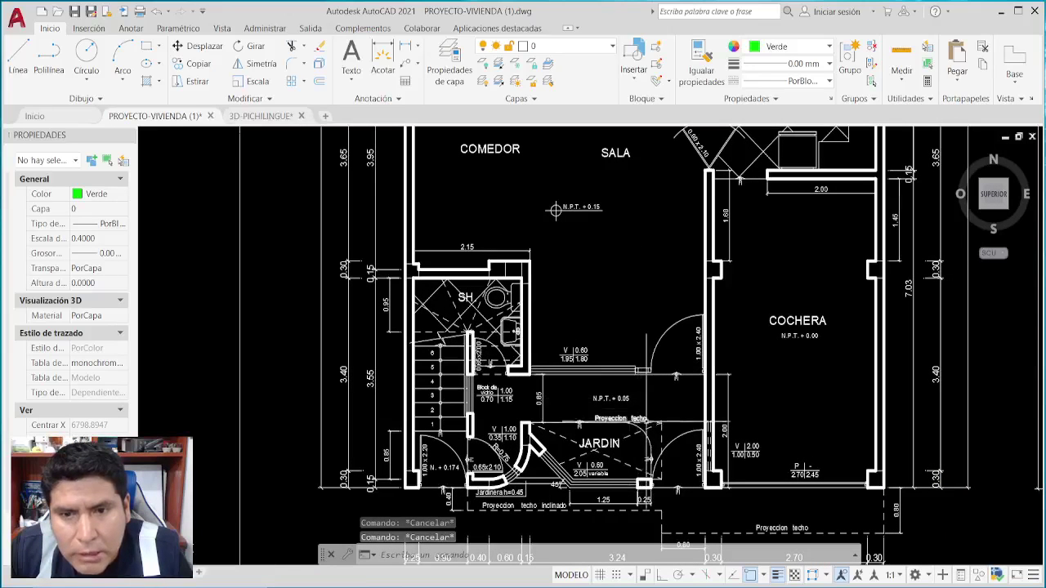
{"action": "middle_click_drag", "start_coordinate": [645, 431], "coordinate": [634, 531]}
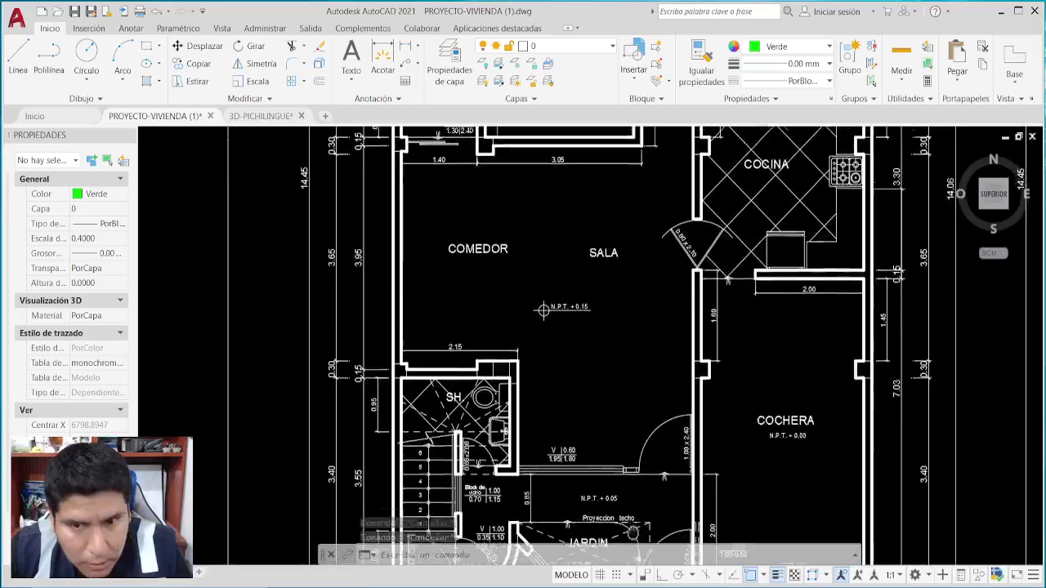
{"action": "middle_click_drag", "start_coordinate": [648, 394], "coordinate": [646, 423]}
{"action": "mouse_move", "coordinate": [673, 468]}
{"action": "left_mouse_down"}
{"action": "mouse_move", "coordinate": [669, 533]}
{"action": "mouse_move", "coordinate": [636, 419]}
{"action": "mouse_move", "coordinate": [631, 441]}
{"action": "mouse_move", "coordinate": [656, 422]}
{"action": "left_mouse_up"}
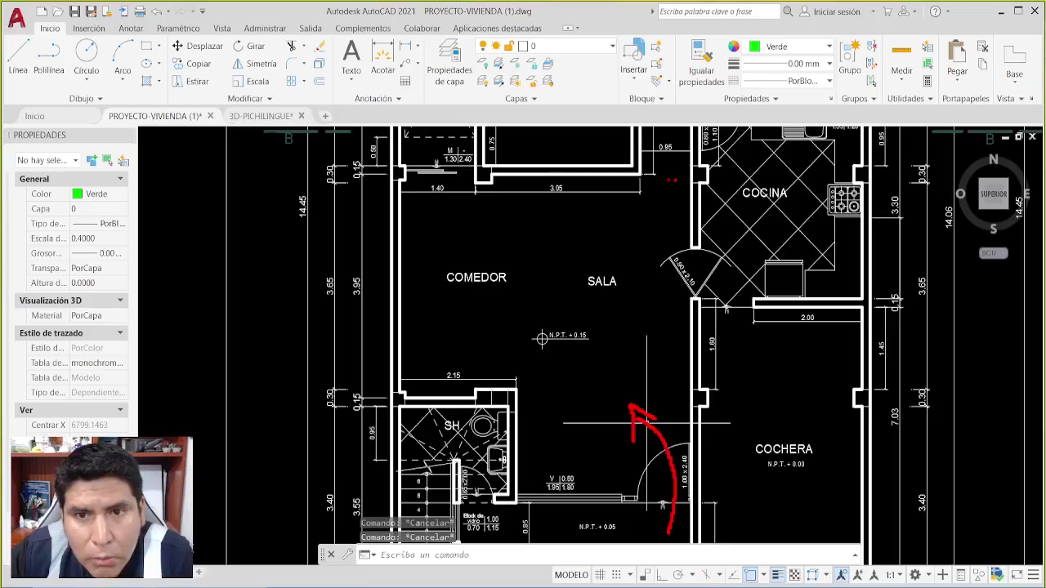
{"action": "mouse_move", "coordinate": [654, 174]}
{"action": "left_mouse_down"}
{"action": "mouse_move", "coordinate": [411, 186]}
{"action": "mouse_move", "coordinate": [404, 337]}
{"action": "mouse_move", "coordinate": [437, 382]}
{"action": "mouse_move", "coordinate": [495, 386]}
{"action": "mouse_move", "coordinate": [538, 413]}
{"action": "mouse_move", "coordinate": [554, 470]}
{"action": "mouse_move", "coordinate": [628, 468]}
{"action": "mouse_move", "coordinate": [642, 378]}
{"action": "mouse_move", "coordinate": [684, 296]}
{"action": "mouse_move", "coordinate": [683, 198]}
{"action": "mouse_move", "coordinate": [634, 182]}
{"action": "left_mouse_up"}
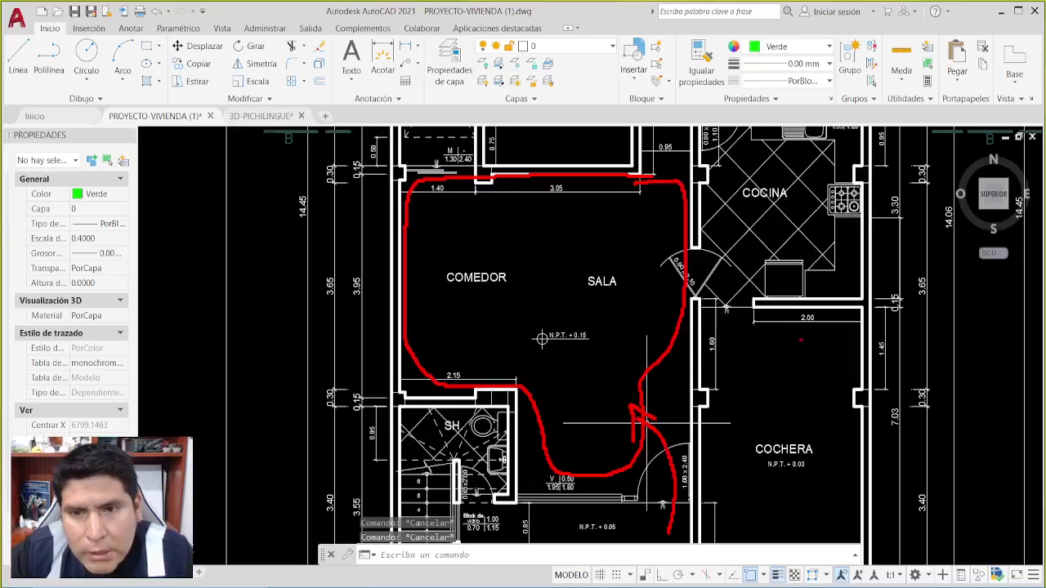
{"action": "key", "text": "Escape"}
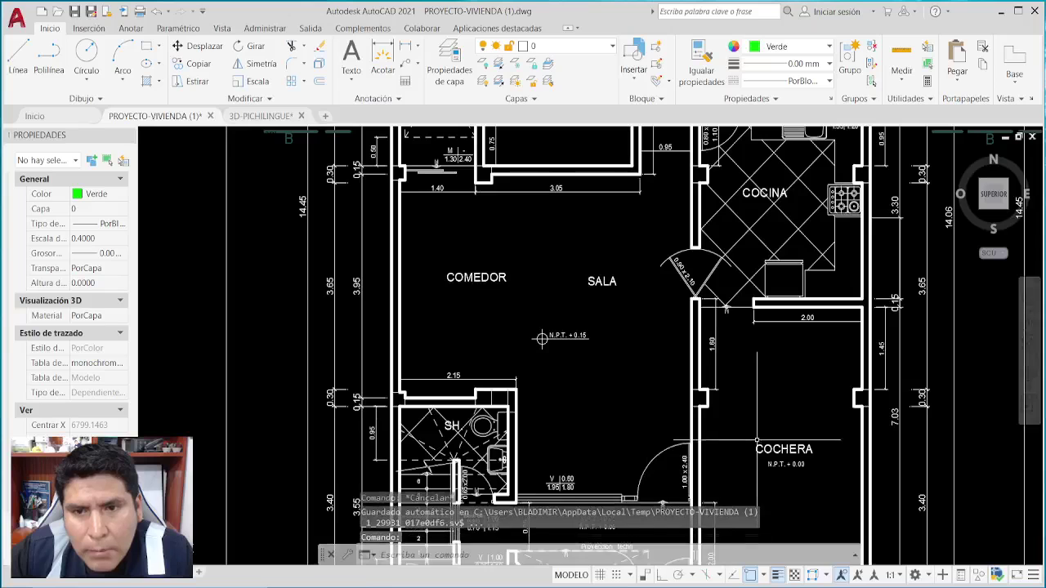
Mark the COCHERA's street opening, entry direction, label, 7.03 length and rear limit in red, and clear the marks.
{"action": "mouse_move", "coordinate": [761, 447]}
{"action": "middle_mouse_down"}
{"action": "mouse_move", "coordinate": [761, 310]}
{"action": "mouse_move", "coordinate": [770, 311]}
{"action": "mouse_move", "coordinate": [774, 343]}
{"action": "middle_mouse_up"}
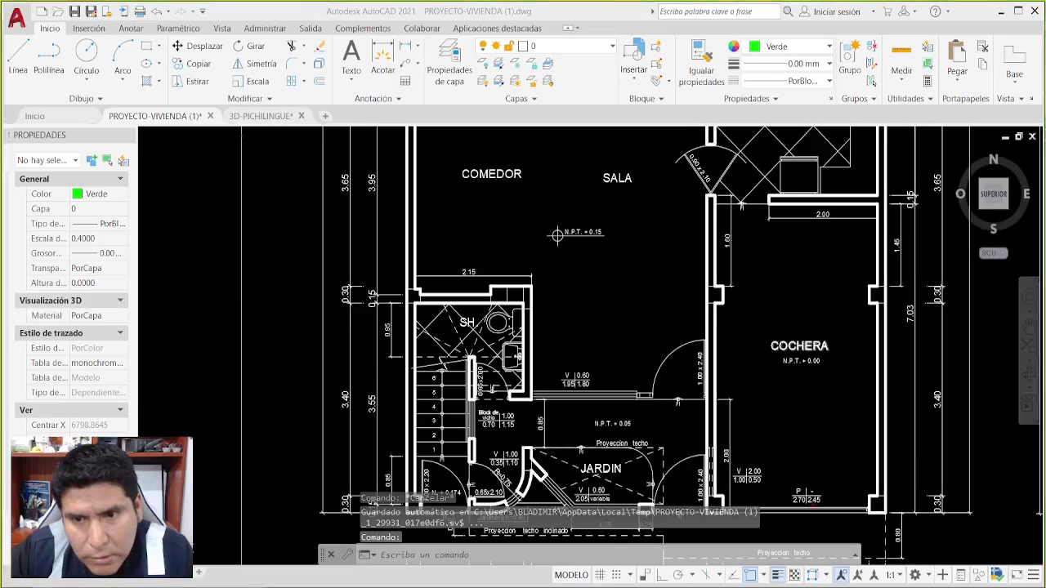
{"action": "mouse_move", "coordinate": [733, 512]}
{"action": "left_mouse_down"}
{"action": "mouse_move", "coordinate": [873, 500]}
{"action": "mouse_move", "coordinate": [759, 518]}
{"action": "mouse_move", "coordinate": [815, 460]}
{"action": "mouse_move", "coordinate": [808, 388]}
{"action": "mouse_move", "coordinate": [823, 413]}
{"action": "left_mouse_up"}
{"action": "mouse_move", "coordinate": [822, 371]}
{"action": "left_mouse_down"}
{"action": "mouse_move", "coordinate": [766, 362]}
{"action": "mouse_move", "coordinate": [805, 308]}
{"action": "mouse_move", "coordinate": [796, 367]}
{"action": "left_mouse_up"}
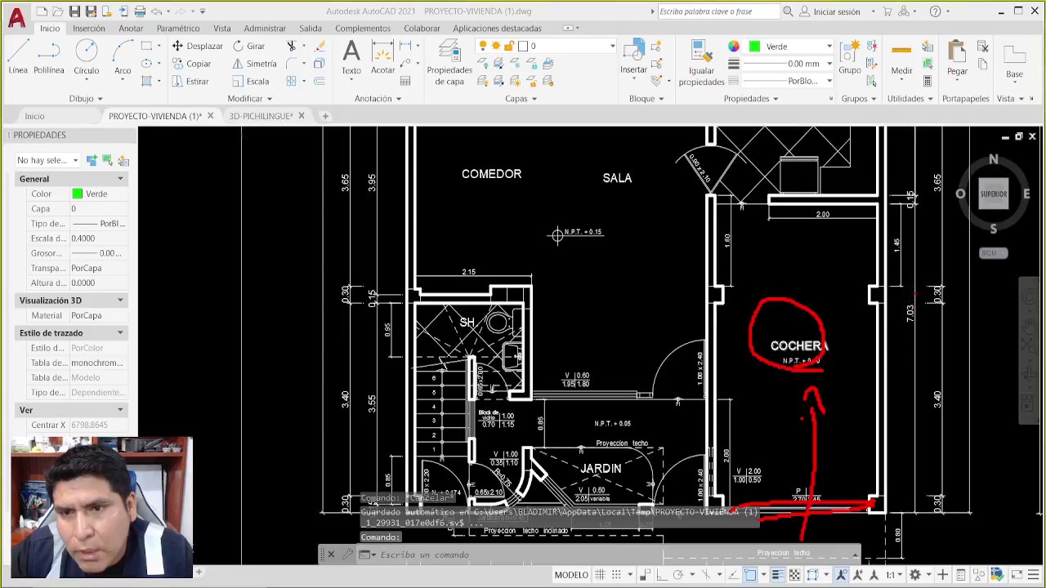
{"action": "mouse_move", "coordinate": [912, 296]}
{"action": "left_mouse_down"}
{"action": "mouse_move", "coordinate": [886, 329]}
{"action": "mouse_move", "coordinate": [909, 298]}
{"action": "left_mouse_up"}
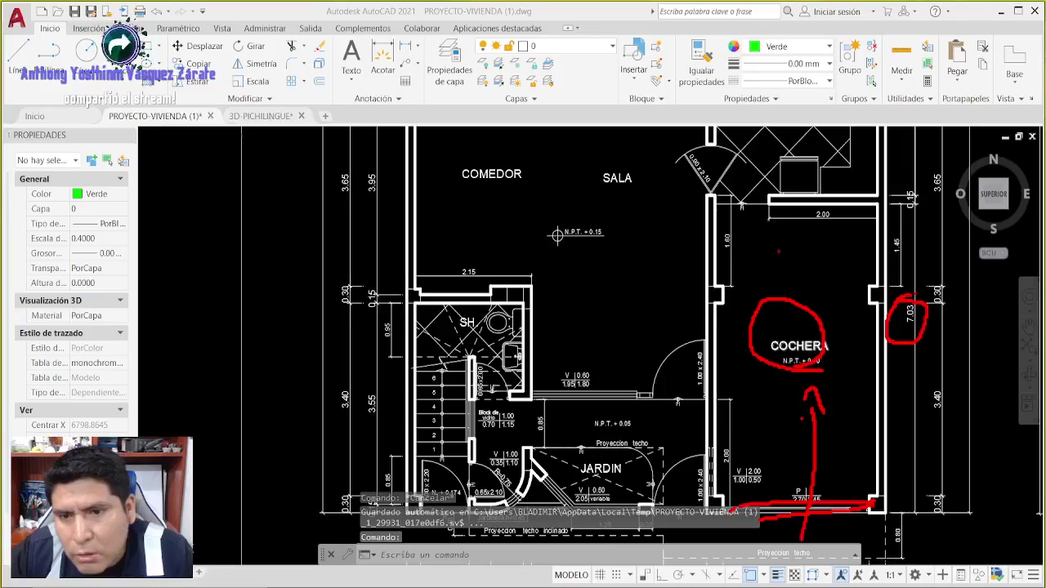
{"action": "left_click_drag", "start_coordinate": [867, 224], "coordinate": [717, 232]}
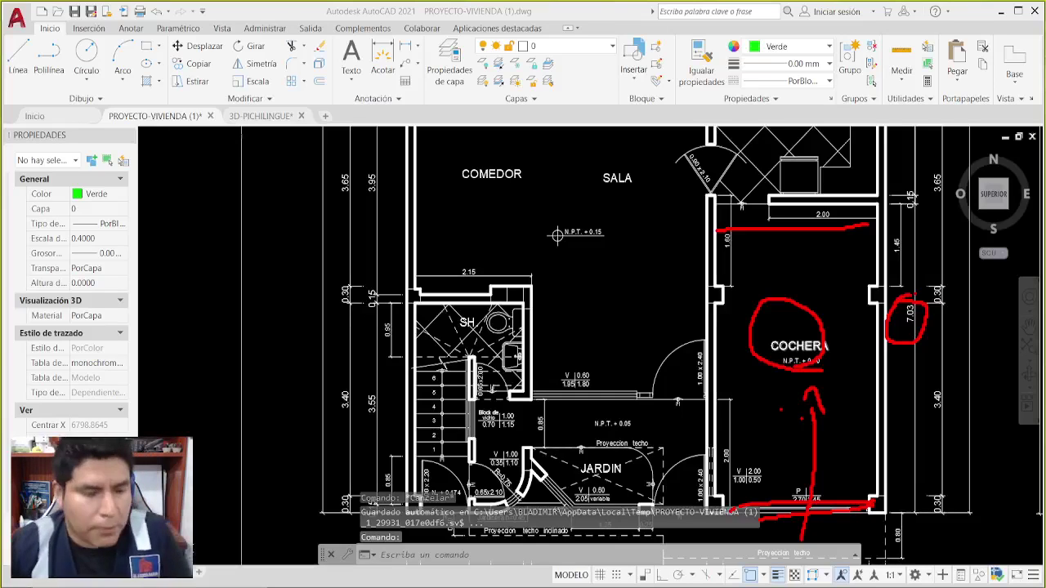
{"action": "key", "text": "Escape"}
{"action": "key", "text": "Escape"}
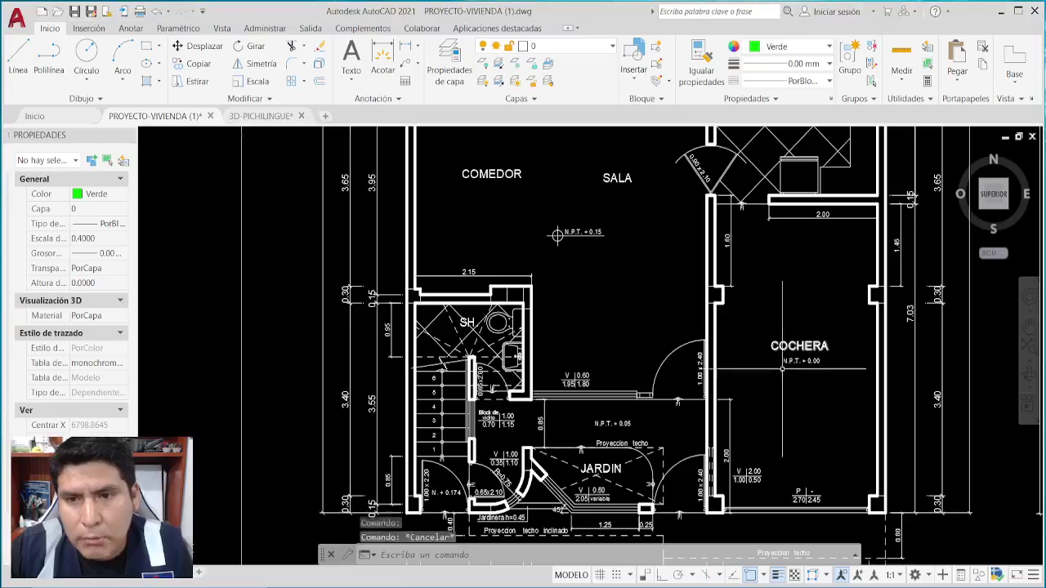
Mark the passage from the COCHERA to the COCINA in red, with an arrow to the COMEDOR and a line along the 0.95 corridor.
{"action": "mouse_move", "coordinate": [775, 286]}
{"action": "middle_mouse_down"}
{"action": "mouse_move", "coordinate": [764, 492]}
{"action": "mouse_move", "coordinate": [782, 527]}
{"action": "middle_mouse_up"}
{"action": "middle_click_drag", "start_coordinate": [808, 489], "coordinate": [828, 505]}
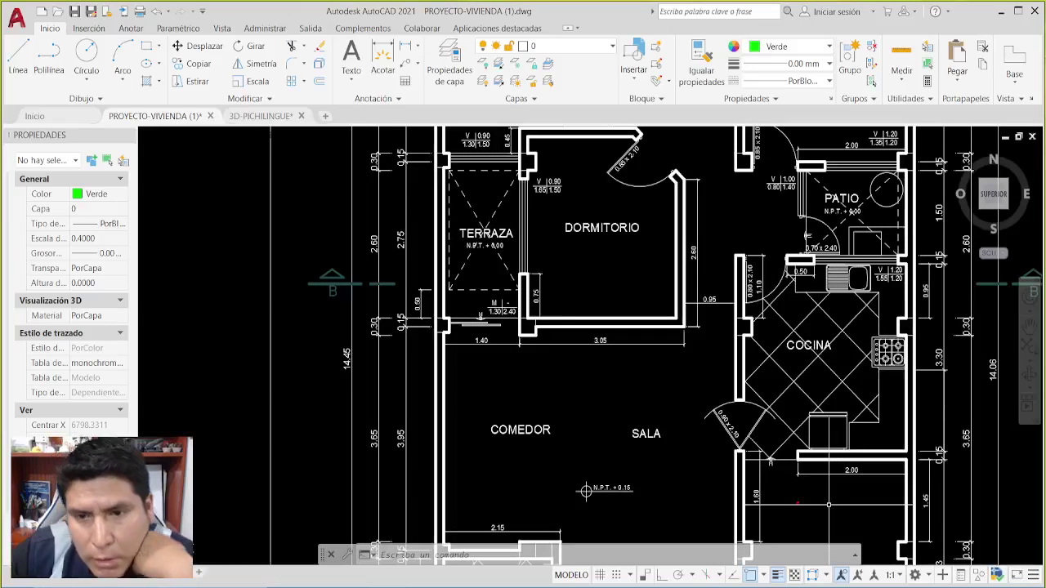
{"action": "mouse_move", "coordinate": [797, 502]}
{"action": "left_mouse_down"}
{"action": "mouse_move", "coordinate": [781, 425]}
{"action": "mouse_move", "coordinate": [783, 509]}
{"action": "mouse_move", "coordinate": [773, 438]}
{"action": "left_mouse_up"}
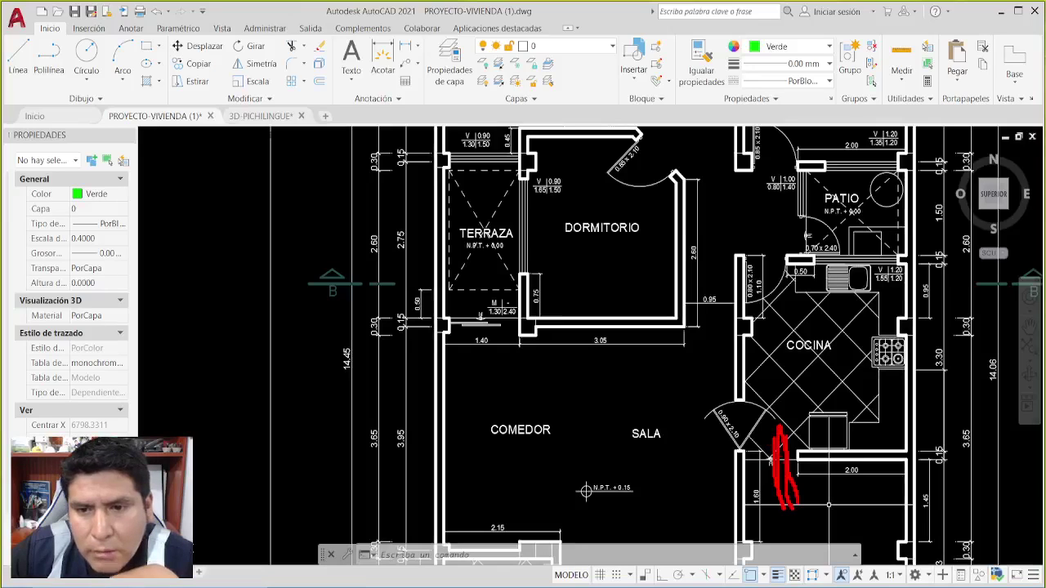
{"action": "left_click_drag", "start_coordinate": [791, 494], "coordinate": [786, 409]}
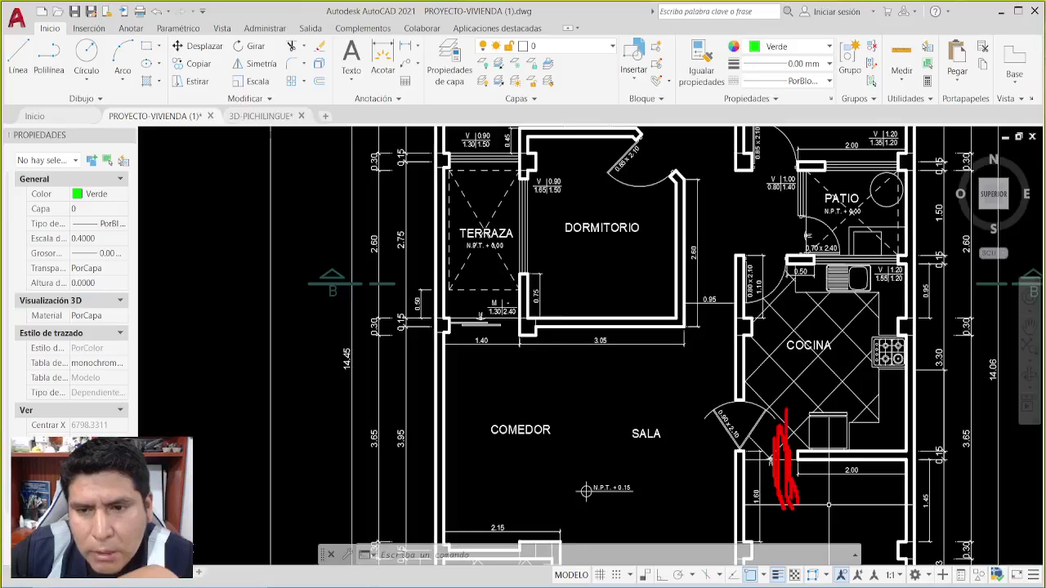
{"action": "mouse_move", "coordinate": [783, 460]}
{"action": "left_mouse_down"}
{"action": "mouse_move", "coordinate": [769, 435]}
{"action": "mouse_move", "coordinate": [619, 415]}
{"action": "mouse_move", "coordinate": [645, 401]}
{"action": "left_mouse_up"}
{"action": "left_click_drag", "start_coordinate": [579, 419], "coordinate": [641, 446]}
{"action": "left_click_drag", "start_coordinate": [716, 216], "coordinate": [705, 377]}
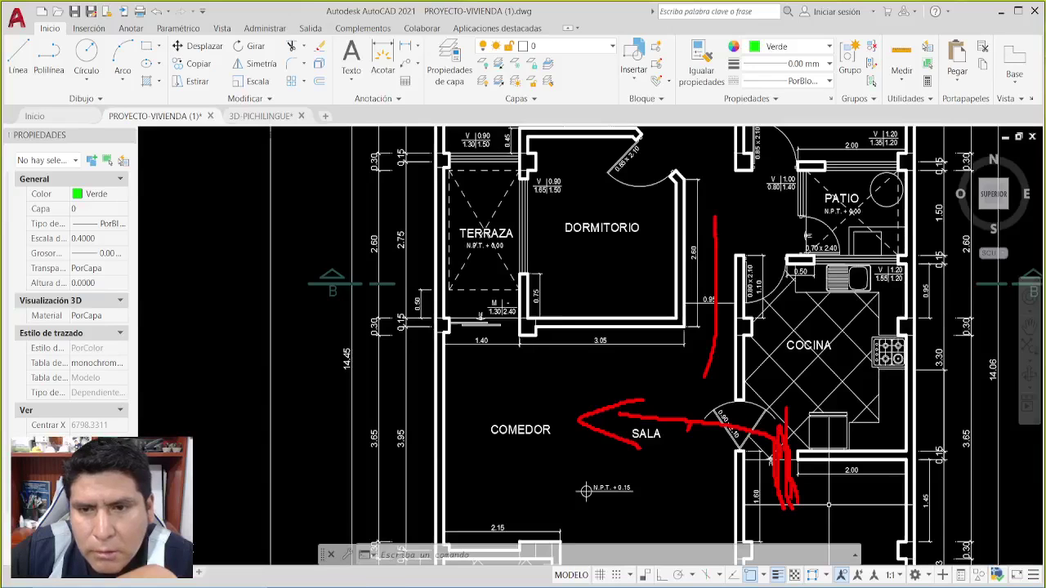
Draw a red route through the COCINA and its circled 0.80 x 2.10 door to the rear rooms, retrace both routes, and clear the marks.
{"action": "left_click_drag", "start_coordinate": [786, 414], "coordinate": [765, 200]}
{"action": "mouse_move", "coordinate": [768, 247]}
{"action": "left_mouse_down"}
{"action": "mouse_move", "coordinate": [778, 294]}
{"action": "mouse_move", "coordinate": [775, 249]}
{"action": "left_mouse_up"}
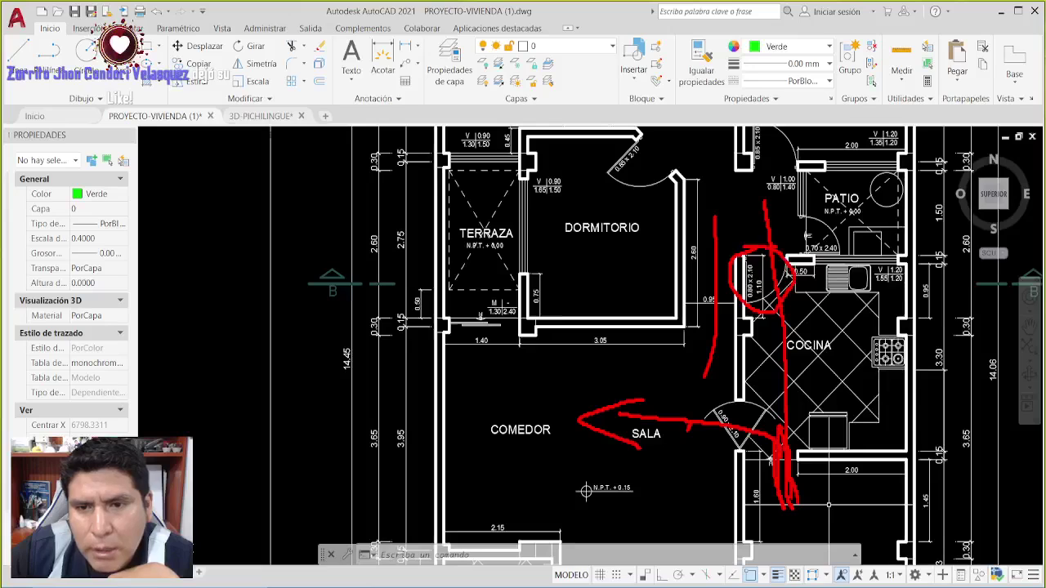
{"action": "left_click_drag", "start_coordinate": [784, 435], "coordinate": [778, 308]}
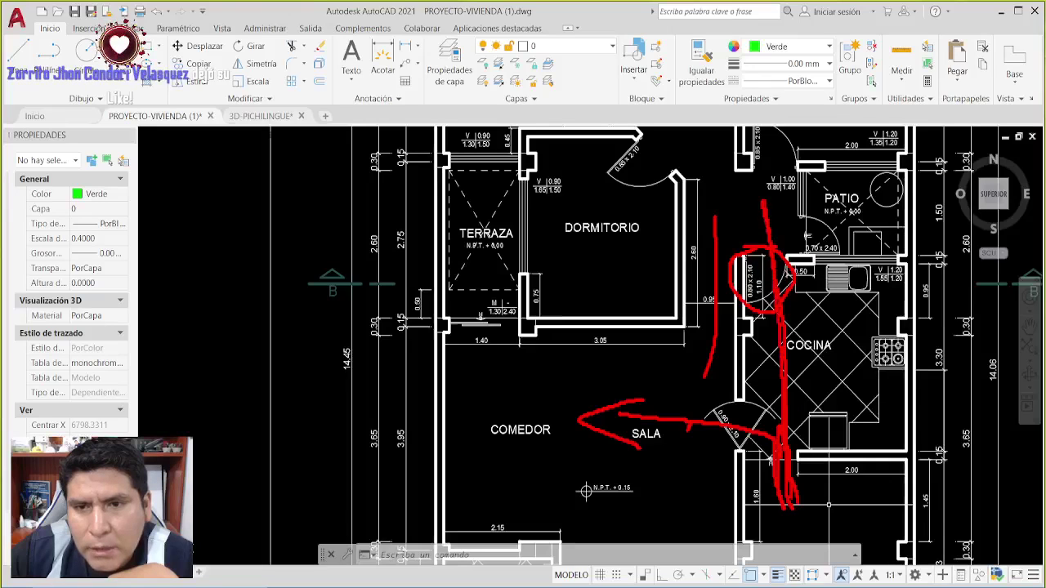
{"action": "left_click_drag", "start_coordinate": [752, 222], "coordinate": [757, 173]}
{"action": "mouse_move", "coordinate": [756, 174]}
{"action": "left_mouse_down"}
{"action": "mouse_move", "coordinate": [795, 222]}
{"action": "mouse_move", "coordinate": [768, 168]}
{"action": "left_mouse_up"}
{"action": "left_click_drag", "start_coordinate": [744, 214], "coordinate": [763, 168]}
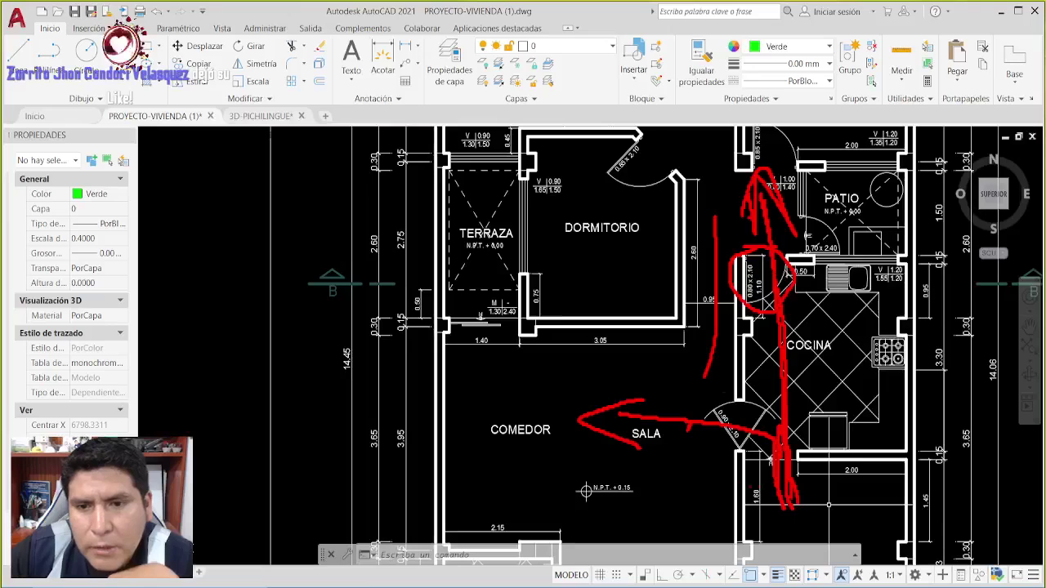
{"action": "mouse_move", "coordinate": [773, 446]}
{"action": "left_mouse_down"}
{"action": "mouse_move", "coordinate": [705, 415]}
{"action": "mouse_move", "coordinate": [578, 419]}
{"action": "left_mouse_up"}
{"action": "mouse_move", "coordinate": [790, 477]}
{"action": "left_mouse_down"}
{"action": "mouse_move", "coordinate": [790, 349]}
{"action": "mouse_move", "coordinate": [767, 175]}
{"action": "left_mouse_up"}
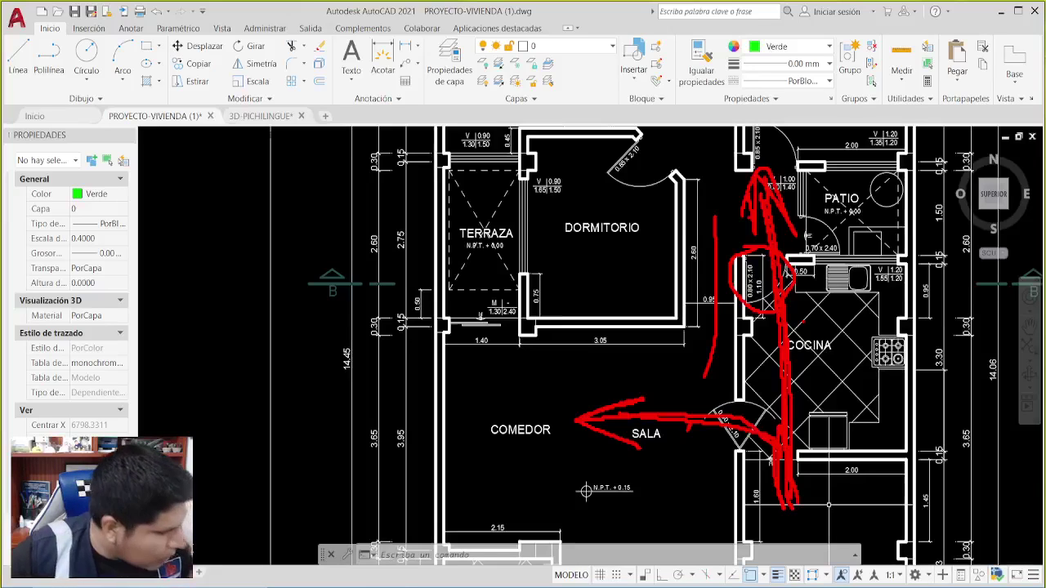
{"action": "key", "text": "Escape"}
Outline the COCHERA in red, circle its opening to the COCINA, draw an arrow through that opening, and clear the marks.
{"action": "mouse_move", "coordinate": [862, 469]}
{"action": "middle_mouse_down"}
{"action": "mouse_move", "coordinate": [873, 404]}
{"action": "mouse_move", "coordinate": [750, 279]}
{"action": "mouse_move", "coordinate": [808, 228]}
{"action": "mouse_move", "coordinate": [829, 256]}
{"action": "middle_mouse_up"}
{"action": "mouse_move", "coordinate": [837, 268]}
{"action": "left_mouse_down"}
{"action": "mouse_move", "coordinate": [806, 264]}
{"action": "mouse_move", "coordinate": [737, 326]}
{"action": "mouse_move", "coordinate": [722, 450]}
{"action": "mouse_move", "coordinate": [751, 541]}
{"action": "mouse_move", "coordinate": [821, 521]}
{"action": "mouse_move", "coordinate": [867, 429]}
{"action": "mouse_move", "coordinate": [847, 288]}
{"action": "mouse_move", "coordinate": [804, 270]}
{"action": "left_mouse_up"}
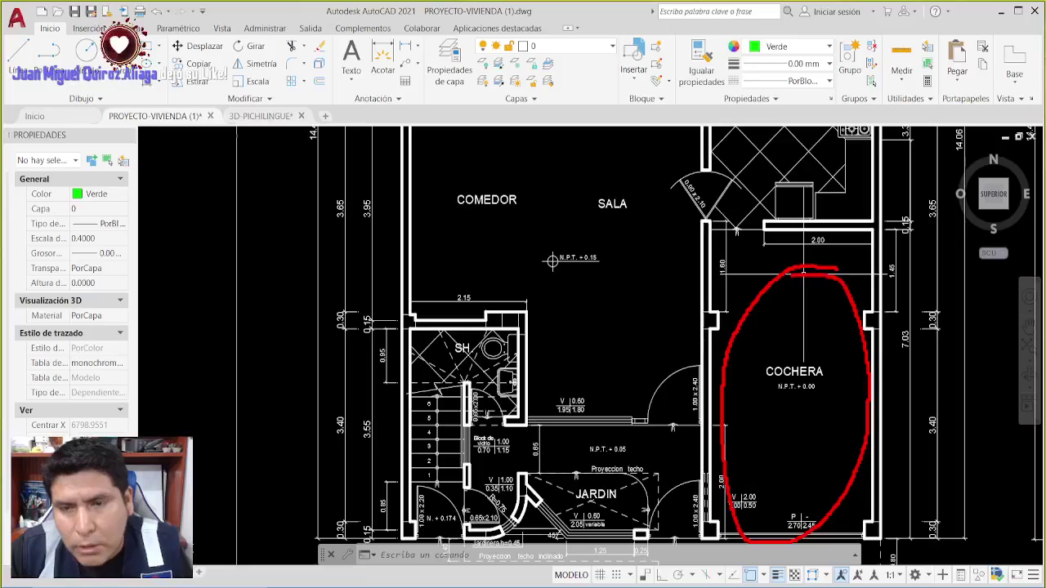
{"action": "mouse_move", "coordinate": [772, 224]}
{"action": "left_mouse_down"}
{"action": "mouse_move", "coordinate": [702, 222]}
{"action": "mouse_move", "coordinate": [758, 243]}
{"action": "mouse_move", "coordinate": [768, 220]}
{"action": "mouse_move", "coordinate": [707, 224]}
{"action": "mouse_move", "coordinate": [745, 247]}
{"action": "mouse_move", "coordinate": [773, 221]}
{"action": "left_mouse_up"}
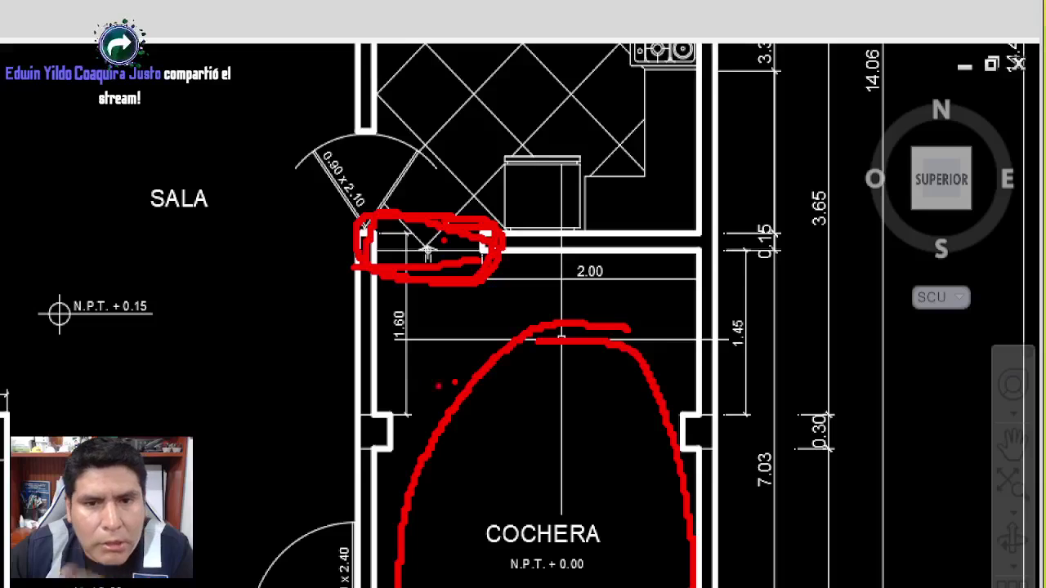
{"action": "mouse_move", "coordinate": [447, 381]}
{"action": "left_mouse_down"}
{"action": "mouse_move", "coordinate": [467, 114]}
{"action": "mouse_move", "coordinate": [488, 66]}
{"action": "mouse_move", "coordinate": [492, 168]}
{"action": "left_mouse_up"}
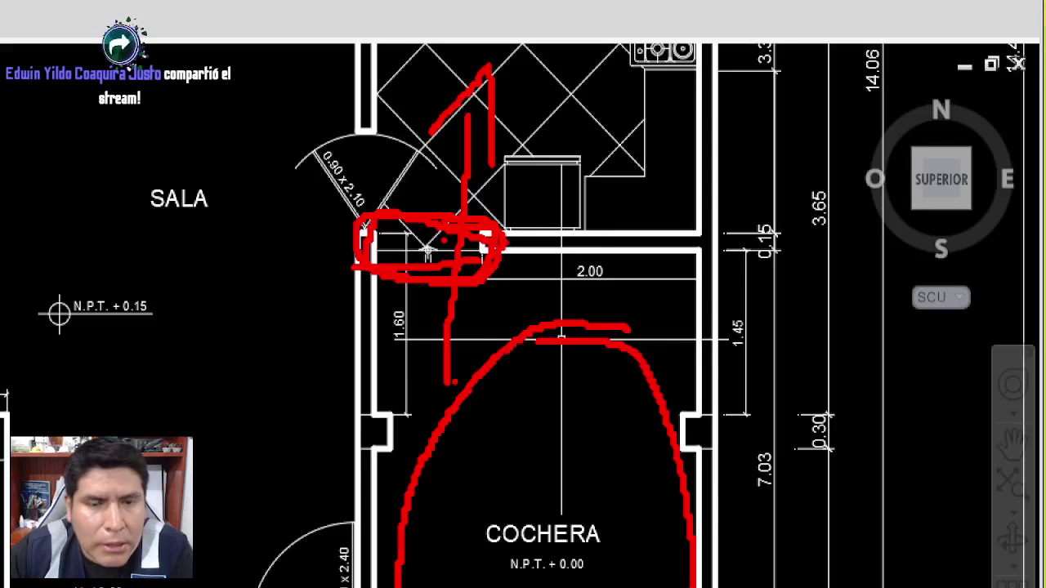
{"action": "key", "text": "Escape"}
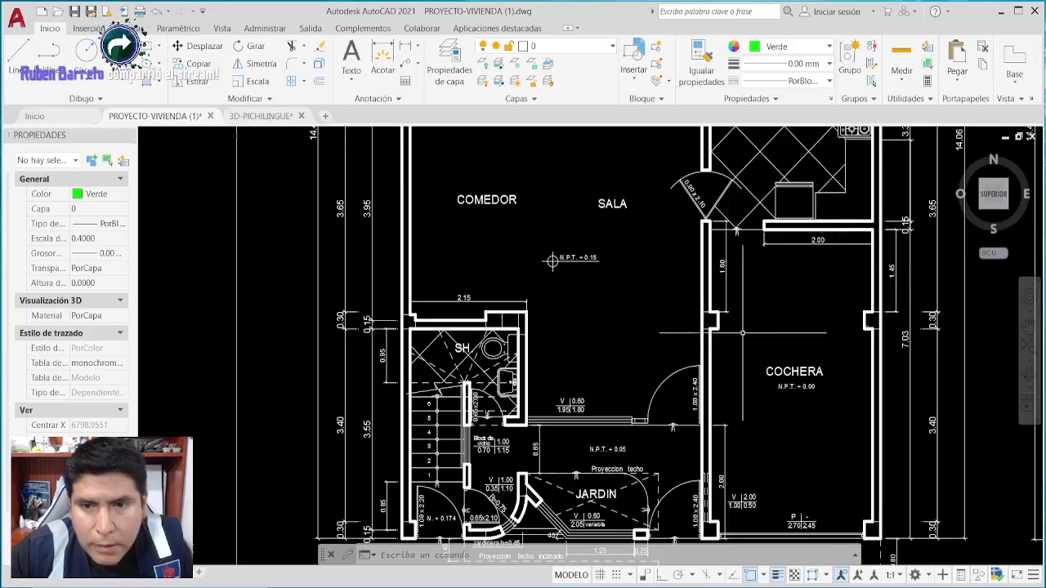
Circle the sink, the stove and the refrigerator in the COCINA in red.
{"action": "middle_click_drag", "start_coordinate": [674, 335], "coordinate": [666, 335]}
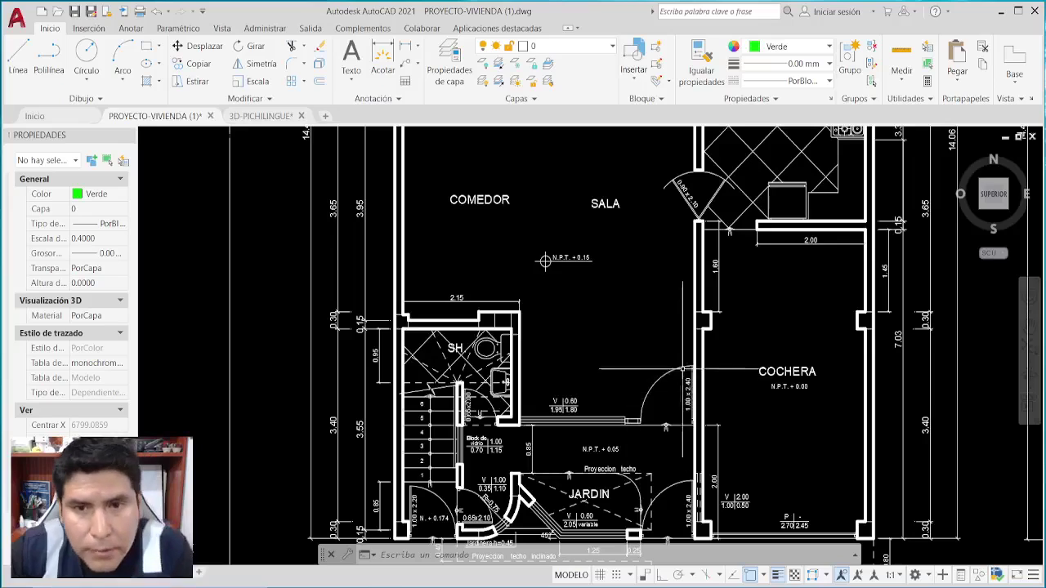
{"action": "middle_click_drag", "start_coordinate": [660, 324], "coordinate": [643, 510]}
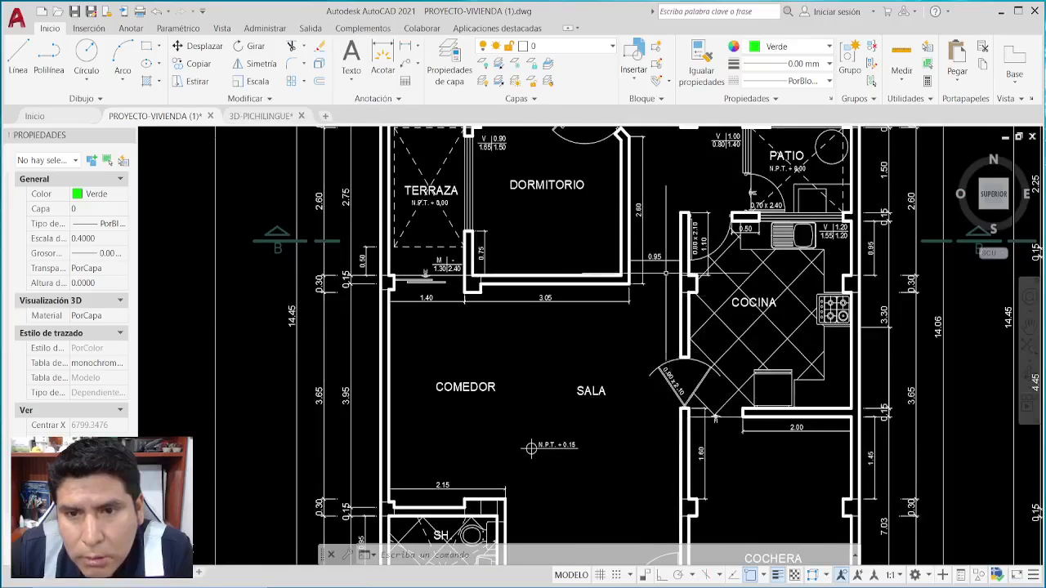
{"action": "middle_click_drag", "start_coordinate": [662, 275], "coordinate": [643, 399]}
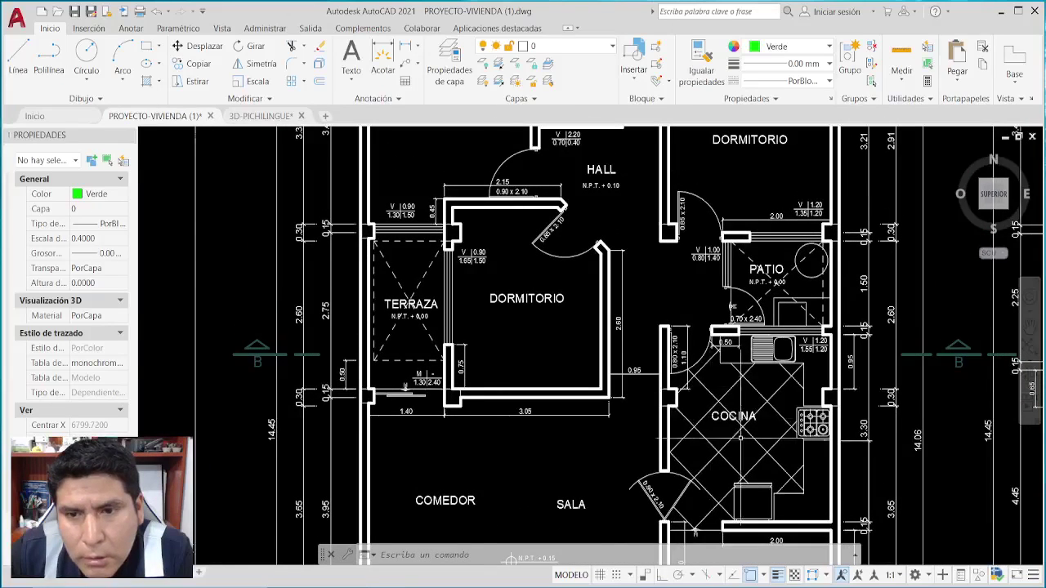
{"action": "scroll", "coordinate": [746, 441], "scroll_direction": "up", "scroll_amount": 2}
{"action": "middle_click_drag", "start_coordinate": [746, 441], "coordinate": [721, 398]}
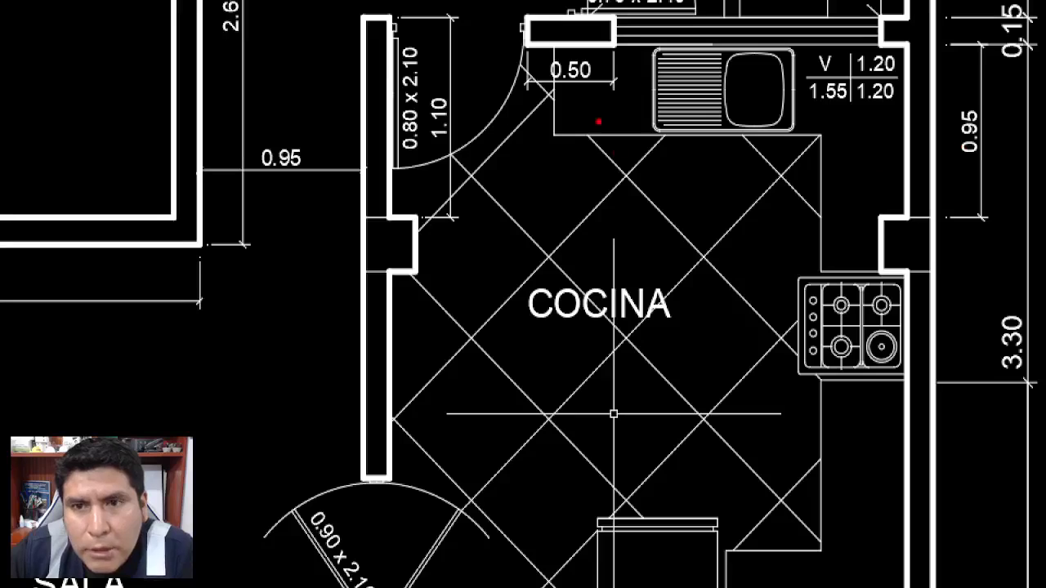
{"action": "mouse_move", "coordinate": [637, 41]}
{"action": "left_mouse_down"}
{"action": "mouse_move", "coordinate": [628, 90]}
{"action": "mouse_move", "coordinate": [650, 131]}
{"action": "mouse_move", "coordinate": [762, 129]}
{"action": "mouse_move", "coordinate": [814, 106]}
{"action": "mouse_move", "coordinate": [783, 56]}
{"action": "mouse_move", "coordinate": [639, 48]}
{"action": "left_mouse_up"}
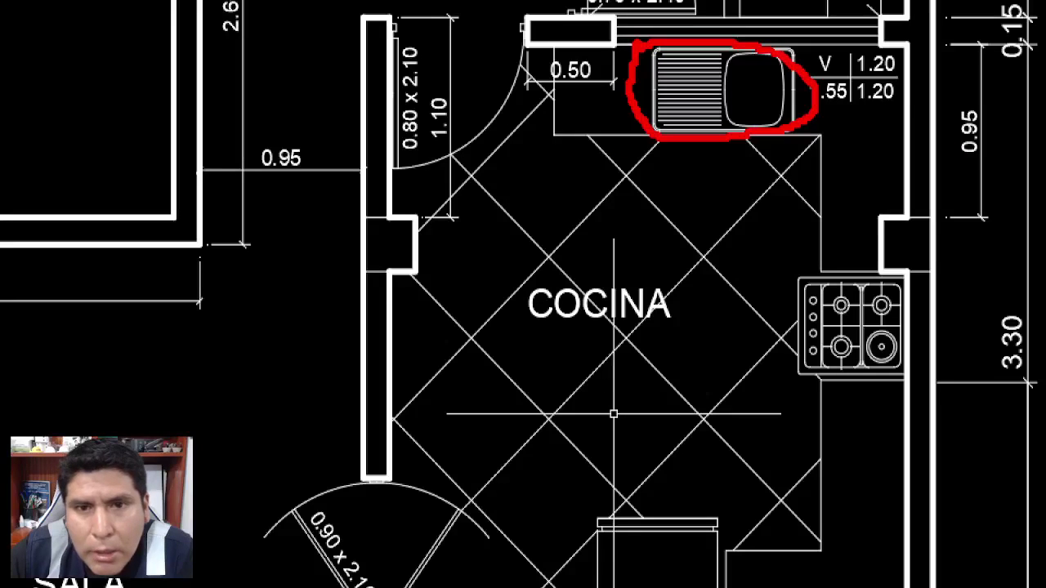
{"action": "mouse_move", "coordinate": [905, 274]}
{"action": "left_mouse_down"}
{"action": "mouse_move", "coordinate": [822, 265]}
{"action": "mouse_move", "coordinate": [795, 276]}
{"action": "mouse_move", "coordinate": [778, 335]}
{"action": "mouse_move", "coordinate": [805, 383]}
{"action": "mouse_move", "coordinate": [894, 385]}
{"action": "mouse_move", "coordinate": [926, 275]}
{"action": "mouse_move", "coordinate": [868, 248]}
{"action": "left_mouse_up"}
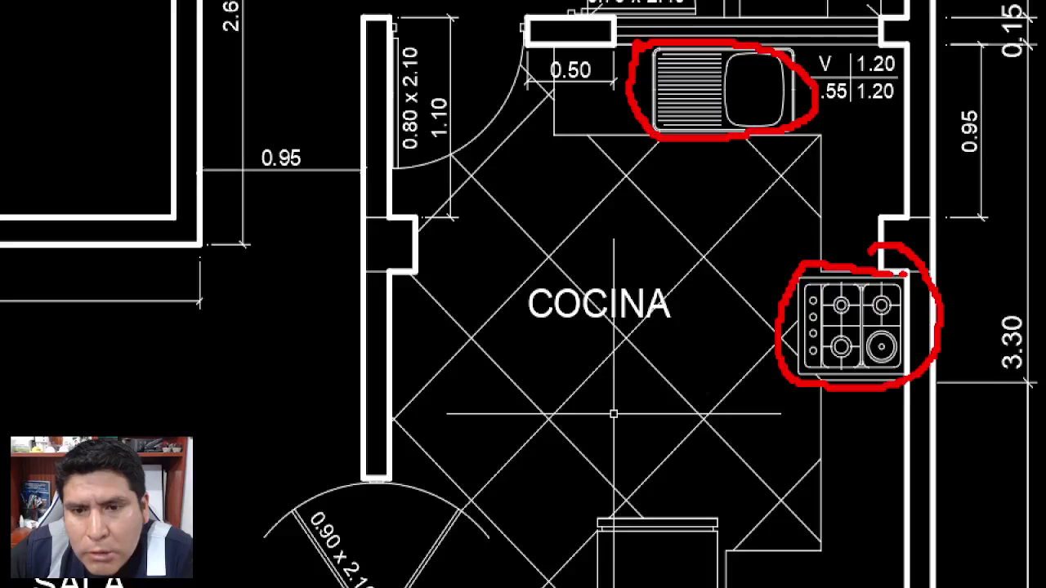
{"action": "mouse_move", "coordinate": [716, 507]}
{"action": "left_mouse_down"}
{"action": "mouse_move", "coordinate": [593, 536]}
{"action": "mouse_move", "coordinate": [573, 584]}
{"action": "mouse_move", "coordinate": [691, 494]}
{"action": "left_mouse_up"}
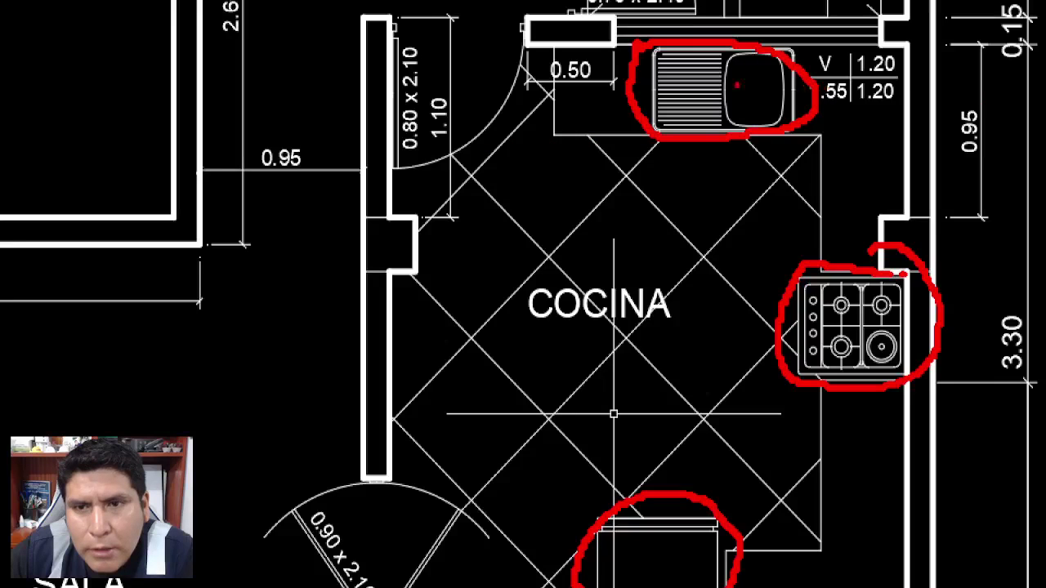
Draw red leader lines out from the circled sink, stove and refrigerator, and clear the marks.
{"action": "left_click_drag", "start_coordinate": [799, 95], "coordinate": [1034, 116]}
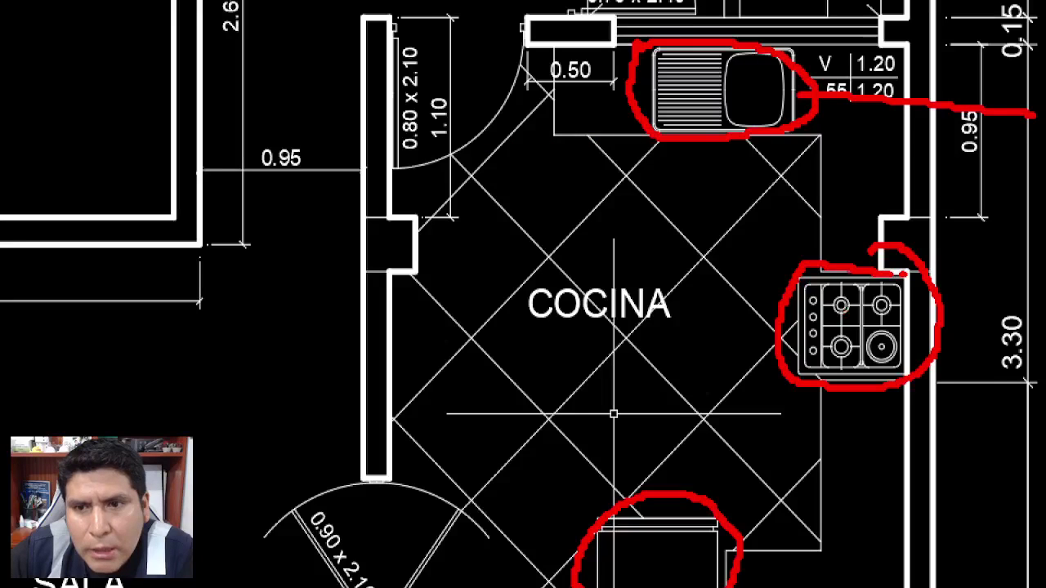
{"action": "left_click_drag", "start_coordinate": [856, 263], "coordinate": [851, 31]}
{"action": "mouse_move", "coordinate": [714, 556]}
{"action": "left_mouse_down"}
{"action": "mouse_move", "coordinate": [719, 566]}
{"action": "mouse_move", "coordinate": [1031, 536]}
{"action": "left_mouse_up"}
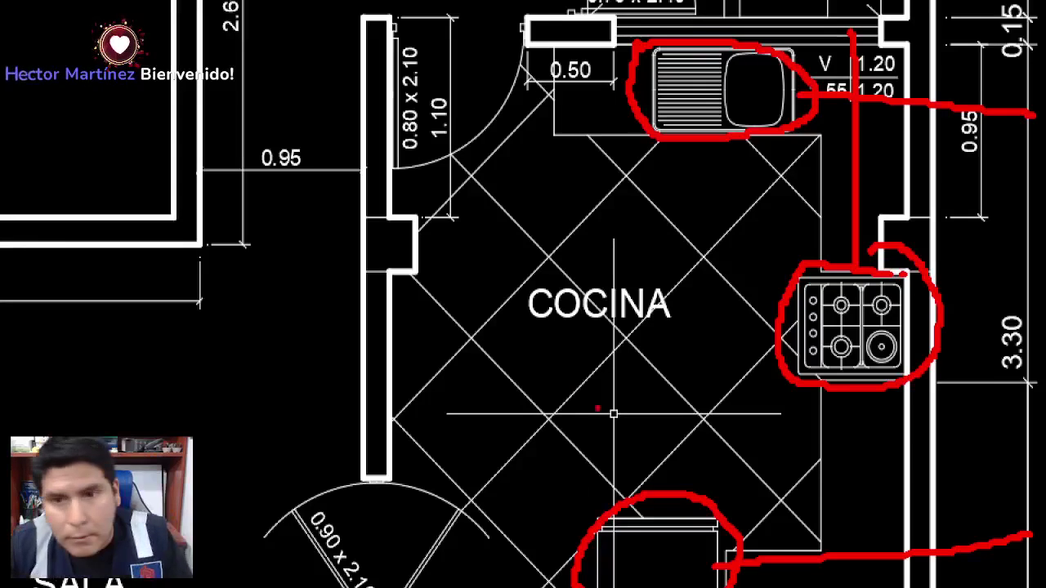
{"action": "key", "text": "Escape"}
Outline the PATIO in red and mark its rectangular fixture with the surrounding counter and its round fixture.
{"action": "scroll", "coordinate": [651, 525], "scroll_direction": "down", "scroll_amount": 8}
{"action": "scroll", "coordinate": [711, 326], "scroll_direction": "up", "scroll_amount": 3}
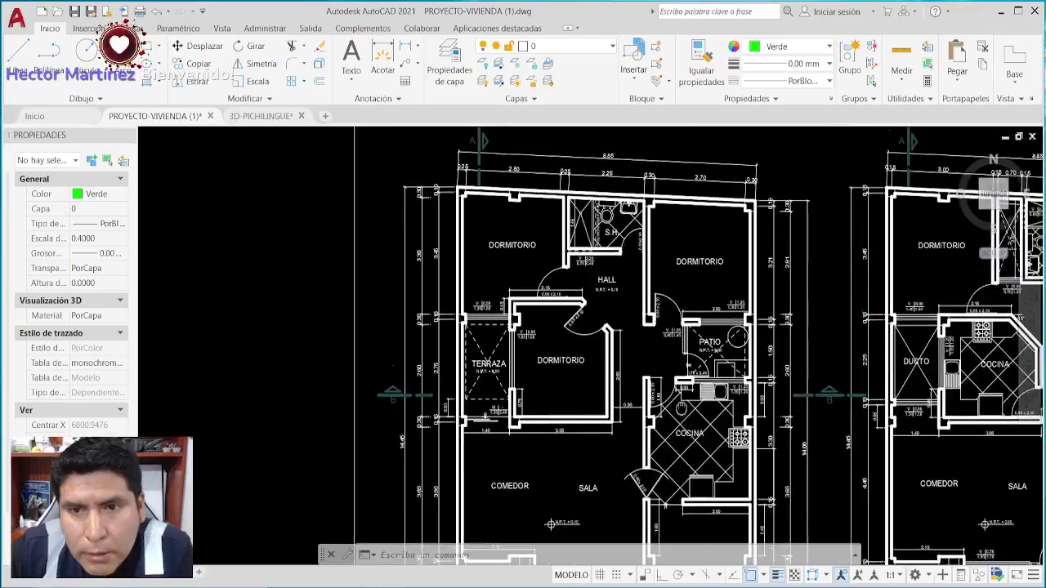
{"action": "scroll", "coordinate": [711, 327], "scroll_direction": "up", "scroll_amount": 3}
{"action": "scroll", "coordinate": [725, 349], "scroll_direction": "up", "scroll_amount": 2}
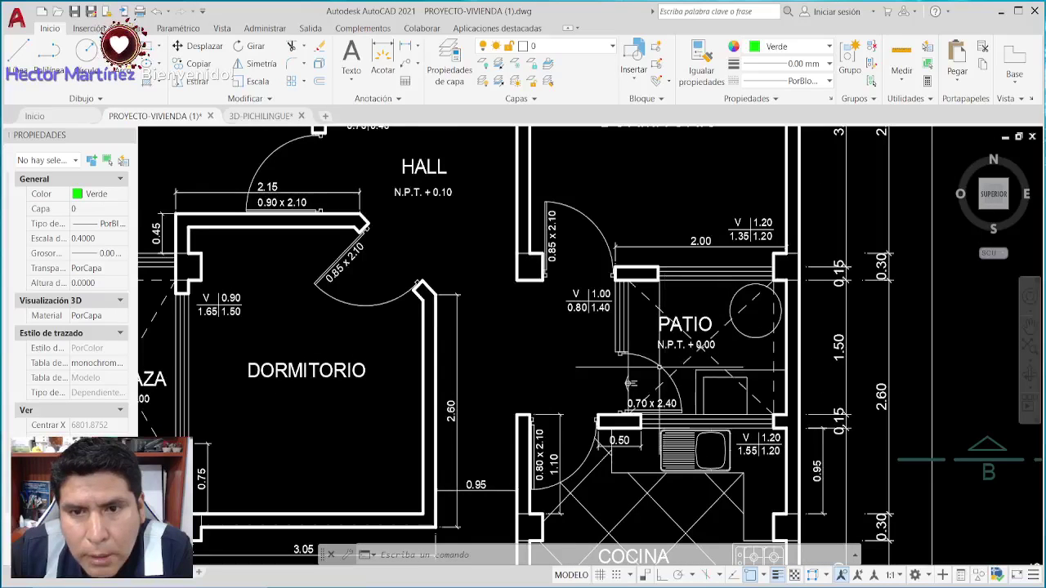
{"action": "middle_click_drag", "start_coordinate": [604, 372], "coordinate": [680, 371]}
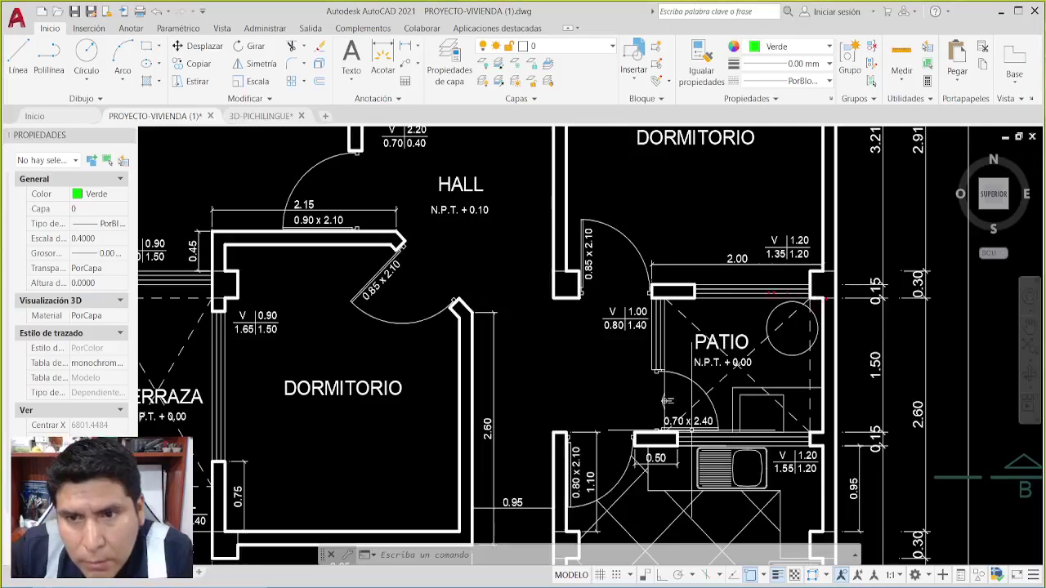
{"action": "mouse_move", "coordinate": [768, 294]}
{"action": "left_mouse_down"}
{"action": "mouse_move", "coordinate": [671, 303]}
{"action": "mouse_move", "coordinate": [656, 330]}
{"action": "mouse_move", "coordinate": [651, 379]}
{"action": "mouse_move", "coordinate": [672, 412]}
{"action": "mouse_move", "coordinate": [763, 439]}
{"action": "mouse_move", "coordinate": [817, 407]}
{"action": "mouse_move", "coordinate": [832, 321]}
{"action": "mouse_move", "coordinate": [745, 292]}
{"action": "left_mouse_up"}
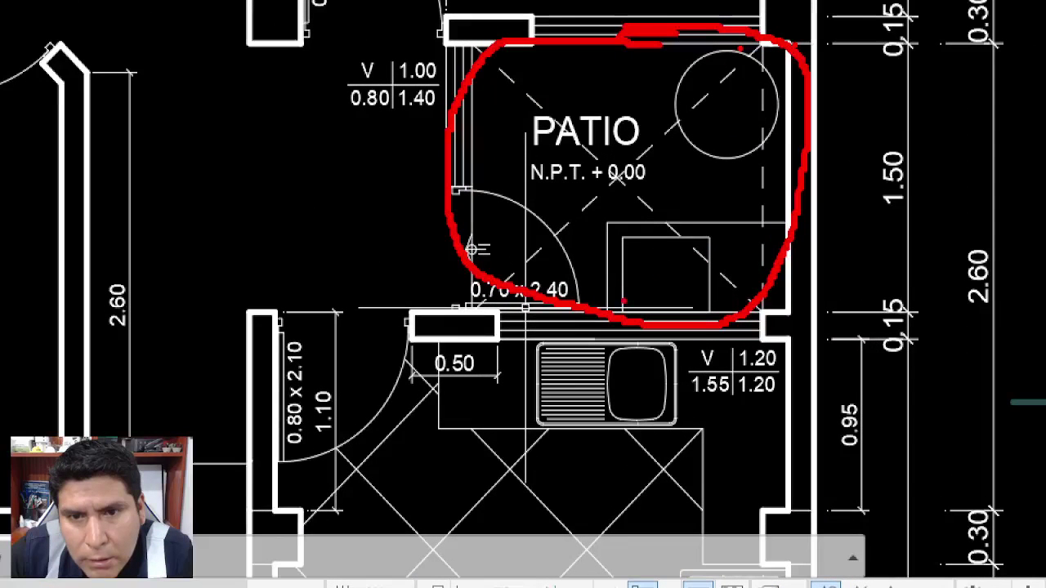
{"action": "mouse_move", "coordinate": [625, 300]}
{"action": "left_mouse_down"}
{"action": "mouse_move", "coordinate": [620, 239]}
{"action": "mouse_move", "coordinate": [685, 225]}
{"action": "mouse_move", "coordinate": [710, 253]}
{"action": "mouse_move", "coordinate": [711, 296]}
{"action": "left_mouse_up"}
{"action": "mouse_move", "coordinate": [607, 217]}
{"action": "left_mouse_down"}
{"action": "mouse_move", "coordinate": [781, 216]}
{"action": "mouse_move", "coordinate": [595, 268]}
{"action": "left_mouse_up"}
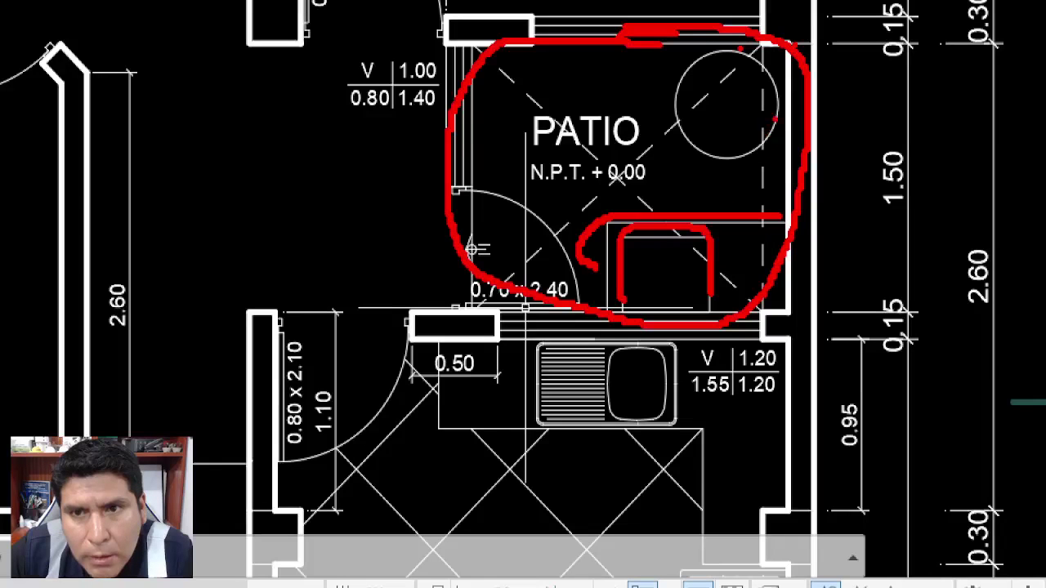
{"action": "mouse_move", "coordinate": [779, 109]}
{"action": "left_mouse_down"}
{"action": "mouse_move", "coordinate": [770, 132]}
{"action": "mouse_move", "coordinate": [712, 169]}
{"action": "mouse_move", "coordinate": [677, 130]}
{"action": "mouse_move", "coordinate": [704, 69]}
{"action": "mouse_move", "coordinate": [782, 82]}
{"action": "mouse_move", "coordinate": [752, 130]}
{"action": "left_mouse_up"}
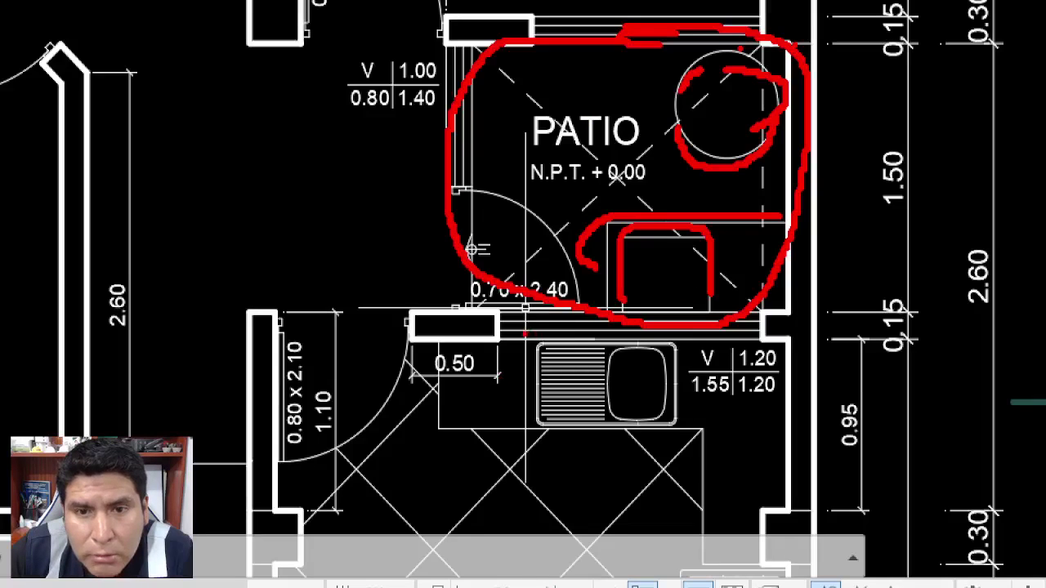
Mark the PATIO's windows to the COCINA and the adjacent DORMITORIO in red, circle that DORMITORIO, and clear the marks.
{"action": "left_click_drag", "start_coordinate": [508, 329], "coordinate": [743, 331]}
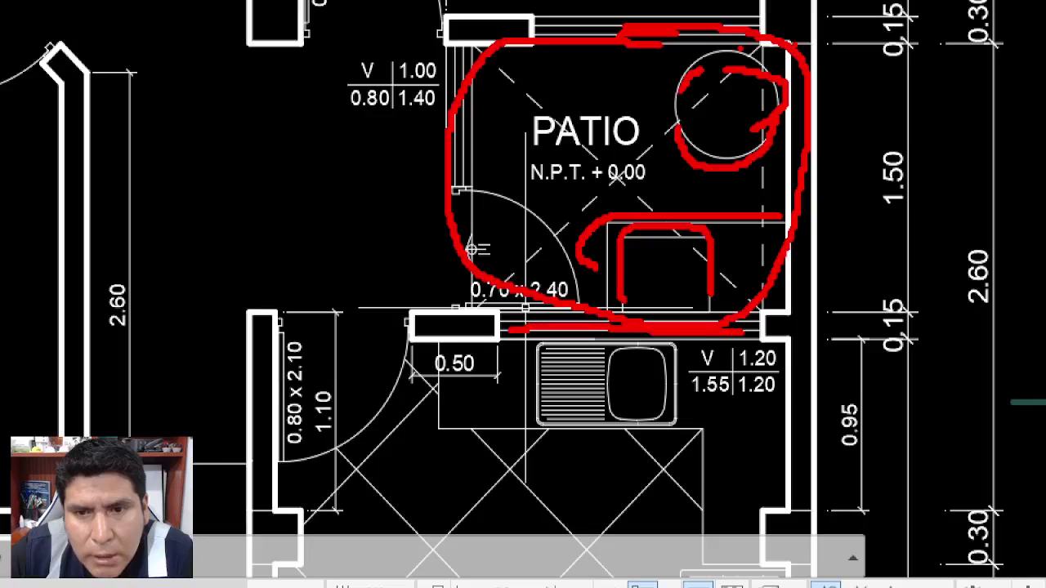
{"action": "left_click_drag", "start_coordinate": [503, 340], "coordinate": [811, 334]}
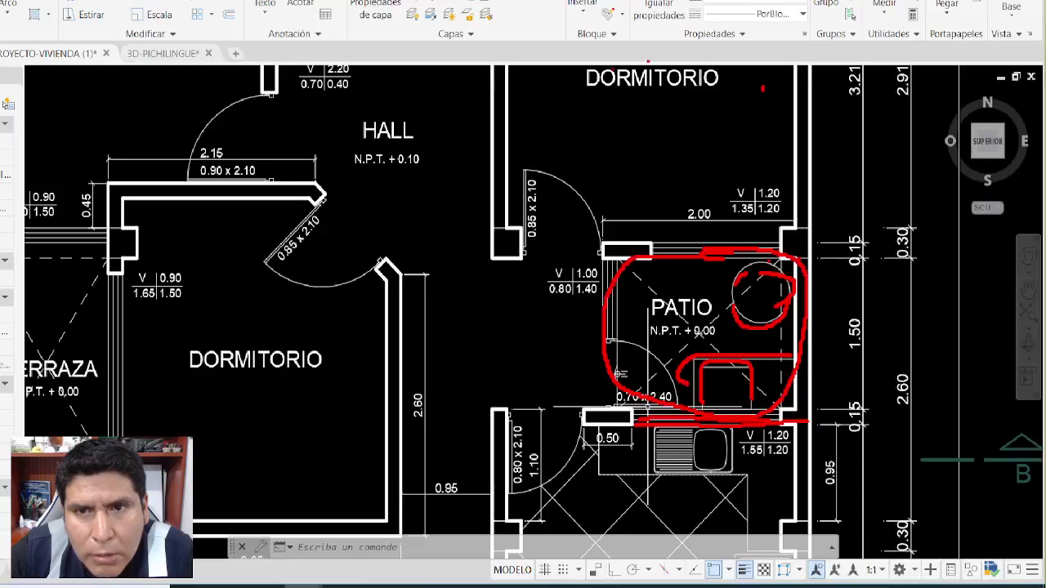
{"action": "left_click_drag", "start_coordinate": [565, 115], "coordinate": [620, 214]}
{"action": "mouse_move", "coordinate": [735, 141]}
{"action": "left_mouse_down"}
{"action": "mouse_move", "coordinate": [594, 105]}
{"action": "mouse_move", "coordinate": [735, 42]}
{"action": "mouse_move", "coordinate": [695, 150]}
{"action": "left_mouse_up"}
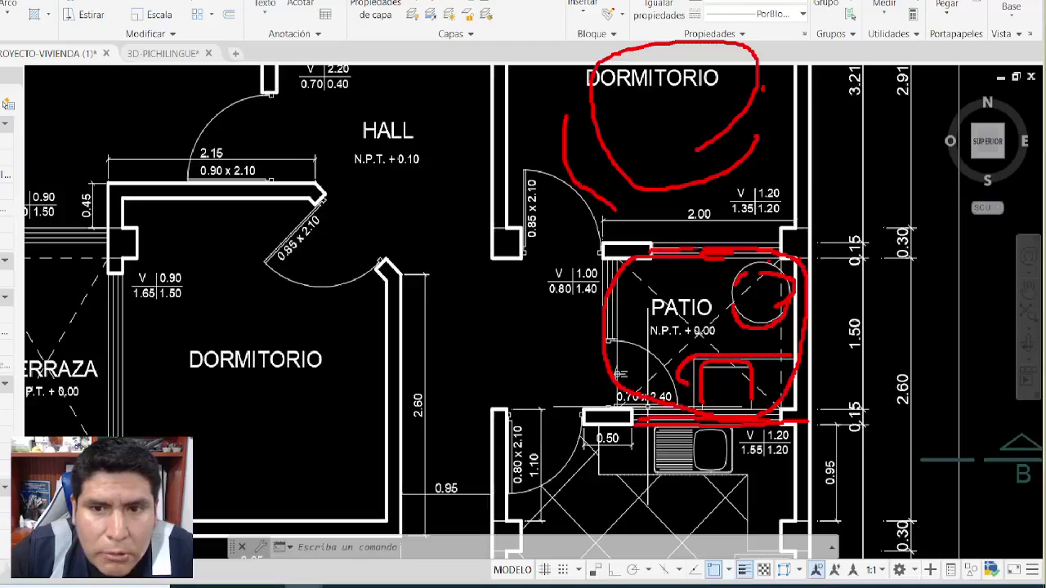
{"action": "left_click_drag", "start_coordinate": [648, 243], "coordinate": [805, 250]}
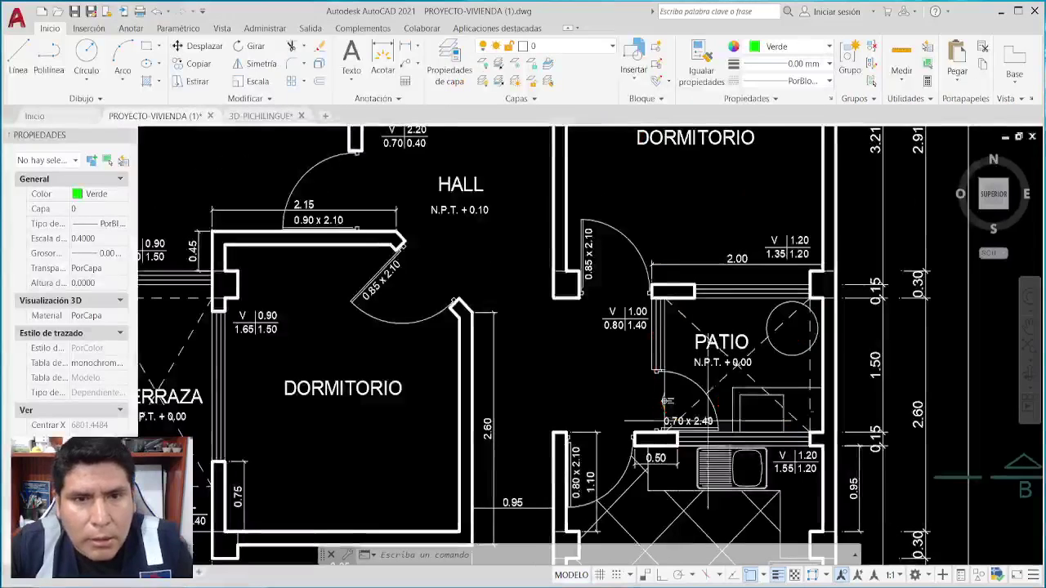
Circle the three first-floor DORMITORIO rooms and the S.H. beside the HALL in red, and clear the marks.
{"action": "scroll", "coordinate": [635, 368], "scroll_direction": "down", "scroll_amount": 2}
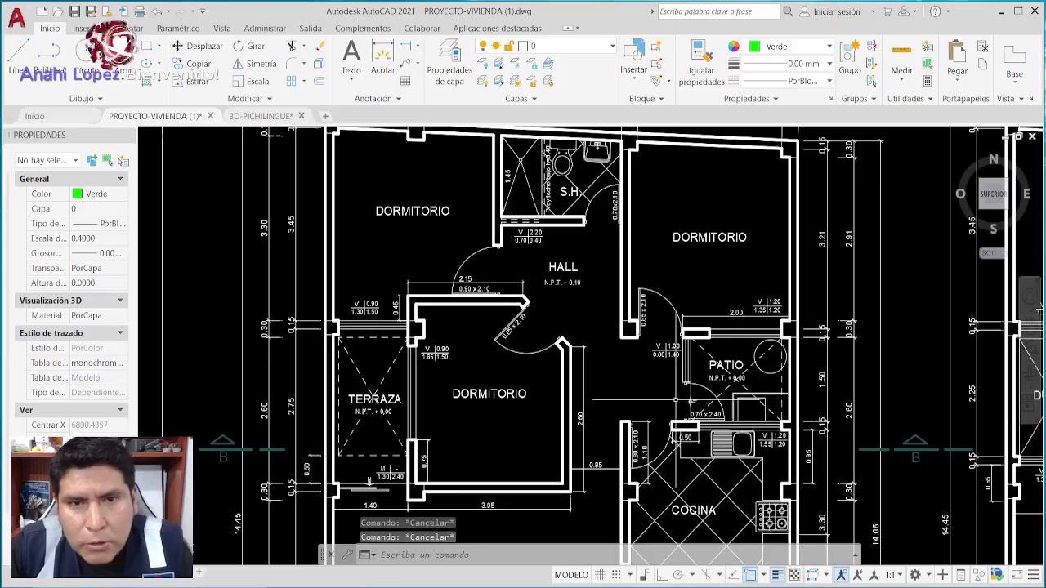
{"action": "middle_click_drag", "start_coordinate": [685, 393], "coordinate": [745, 416]}
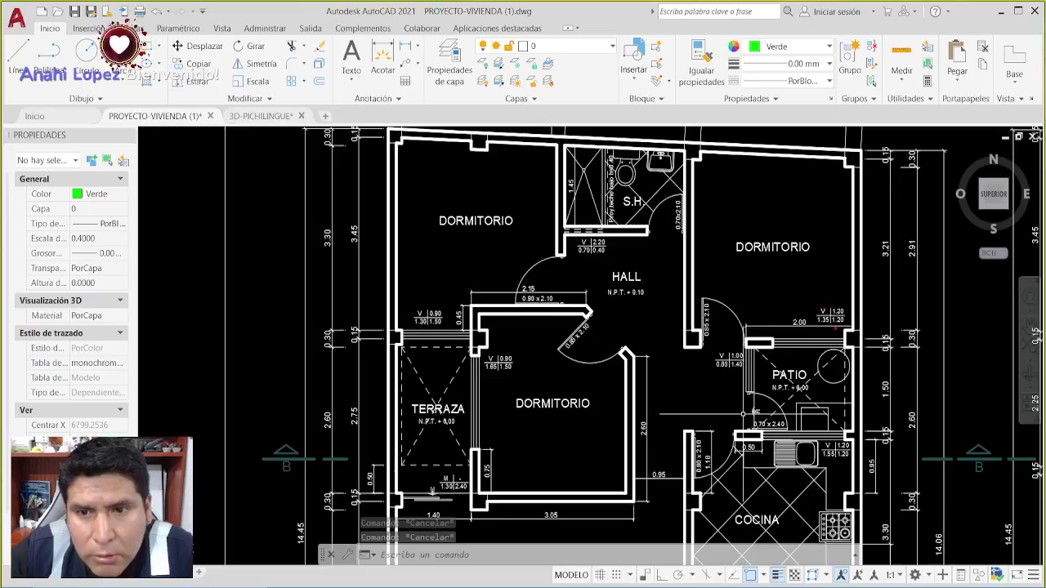
{"action": "mouse_move", "coordinate": [835, 328]}
{"action": "left_mouse_down"}
{"action": "mouse_move", "coordinate": [758, 321]}
{"action": "mouse_move", "coordinate": [728, 248]}
{"action": "mouse_move", "coordinate": [796, 178]}
{"action": "mouse_move", "coordinate": [811, 292]}
{"action": "left_mouse_up"}
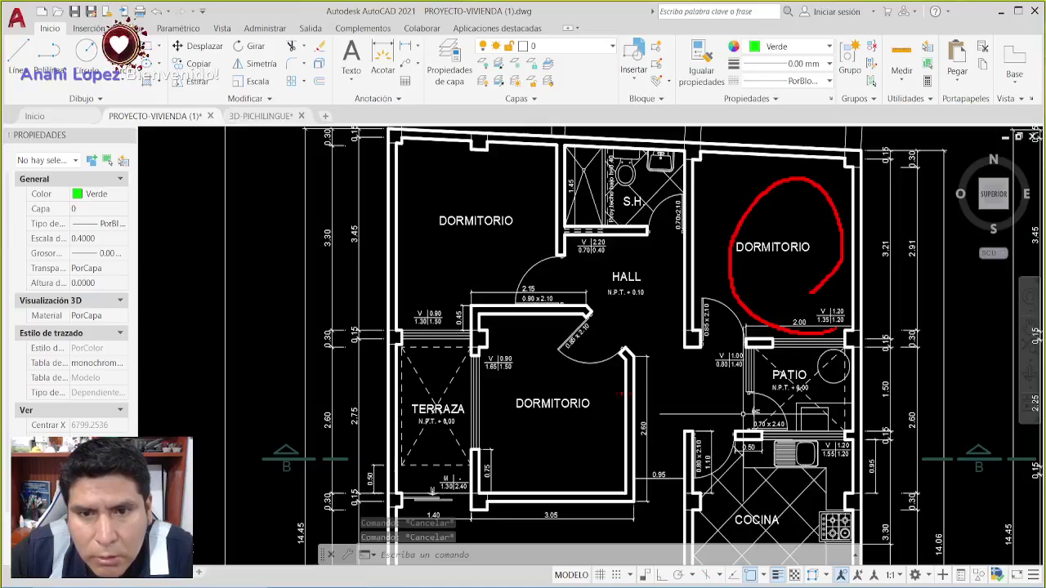
{"action": "mouse_move", "coordinate": [603, 376]}
{"action": "left_mouse_down"}
{"action": "mouse_move", "coordinate": [615, 436]}
{"action": "mouse_move", "coordinate": [548, 476]}
{"action": "mouse_move", "coordinate": [488, 411]}
{"action": "mouse_move", "coordinate": [563, 340]}
{"action": "mouse_move", "coordinate": [604, 408]}
{"action": "left_mouse_up"}
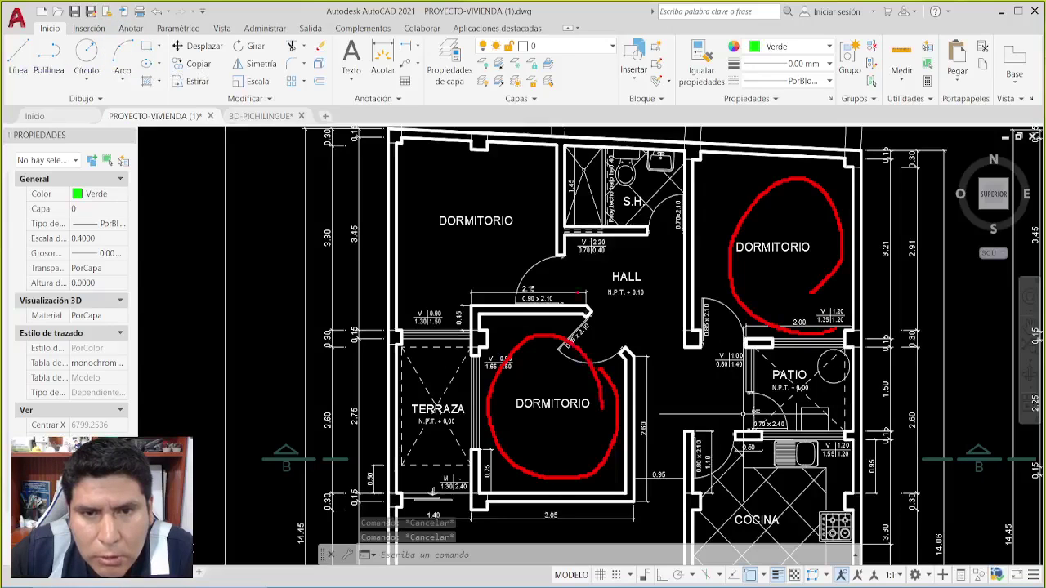
{"action": "mouse_move", "coordinate": [546, 249]}
{"action": "left_mouse_down"}
{"action": "mouse_move", "coordinate": [544, 274]}
{"action": "mouse_move", "coordinate": [485, 301]}
{"action": "mouse_move", "coordinate": [431, 272]}
{"action": "mouse_move", "coordinate": [422, 162]}
{"action": "mouse_move", "coordinate": [522, 167]}
{"action": "mouse_move", "coordinate": [556, 241]}
{"action": "left_mouse_up"}
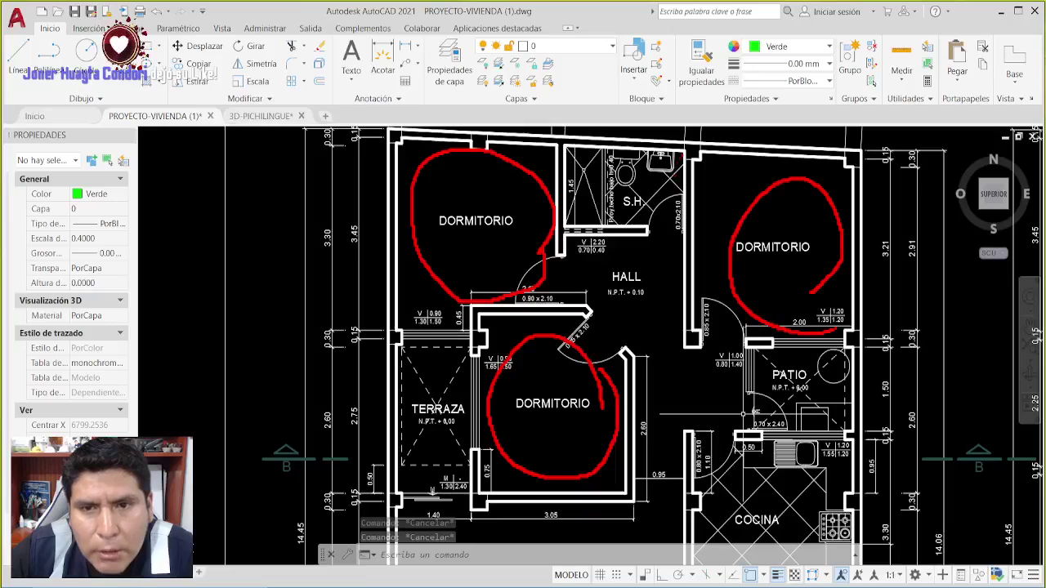
{"action": "mouse_move", "coordinate": [676, 150]}
{"action": "left_mouse_down"}
{"action": "mouse_move", "coordinate": [591, 148]}
{"action": "mouse_move", "coordinate": [572, 222]}
{"action": "mouse_move", "coordinate": [643, 260]}
{"action": "mouse_move", "coordinate": [694, 192]}
{"action": "mouse_move", "coordinate": [637, 147]}
{"action": "mouse_move", "coordinate": [609, 149]}
{"action": "left_mouse_up"}
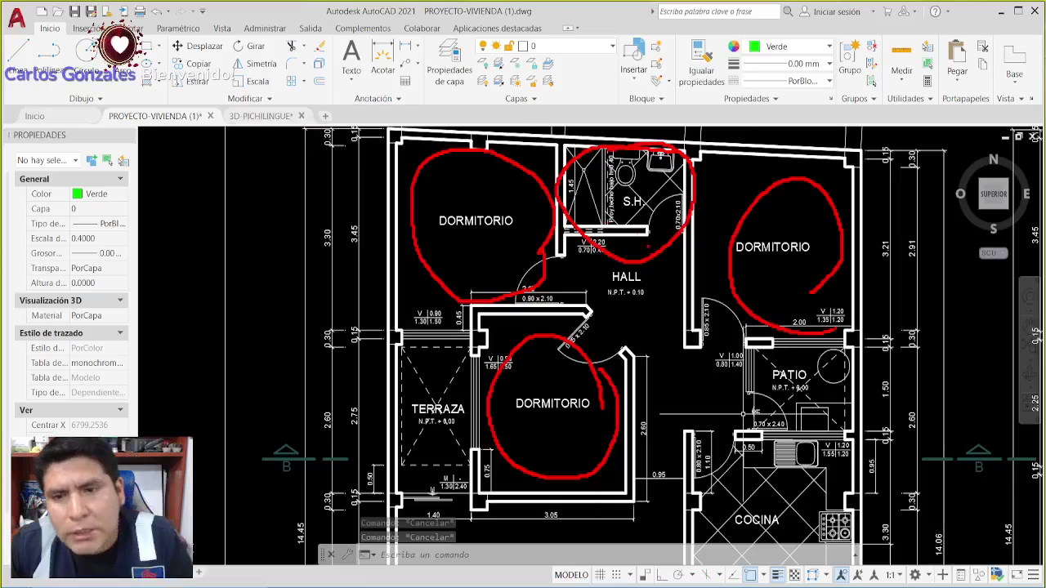
{"action": "key", "text": "Escape"}
Circle the toilet and washbasin area of the SH beside the stairs in red, and clear the mark.
{"action": "scroll", "coordinate": [734, 417], "scroll_direction": "down", "scroll_amount": 4}
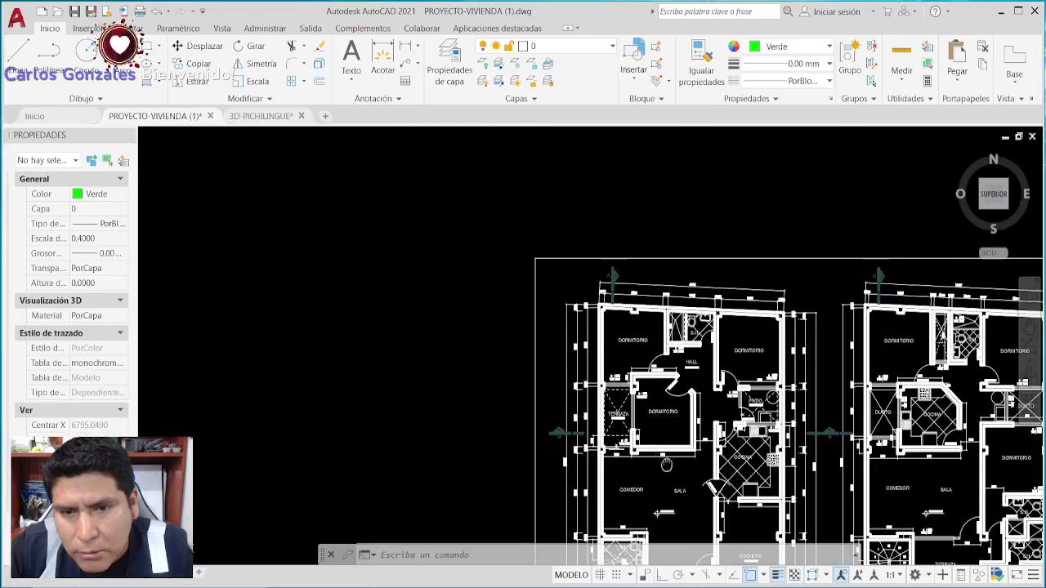
{"action": "scroll", "coordinate": [653, 409], "scroll_direction": "up", "scroll_amount": 3}
{"action": "scroll", "coordinate": [654, 376], "scroll_direction": "up", "scroll_amount": 1}
{"action": "scroll", "coordinate": [576, 409], "scroll_direction": "up", "scroll_amount": 2}
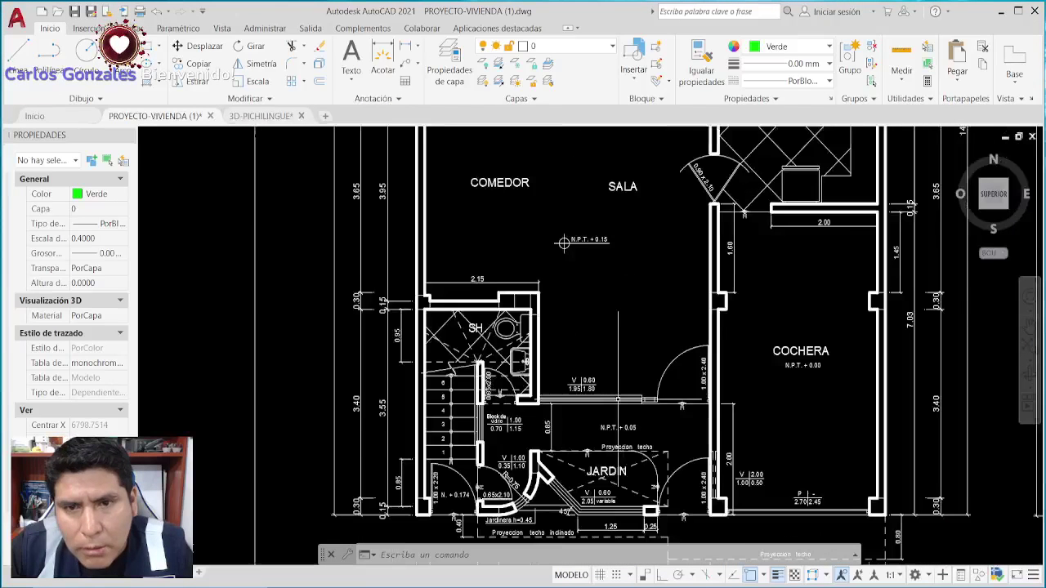
{"action": "middle_click_drag", "start_coordinate": [566, 423], "coordinate": [573, 416]}
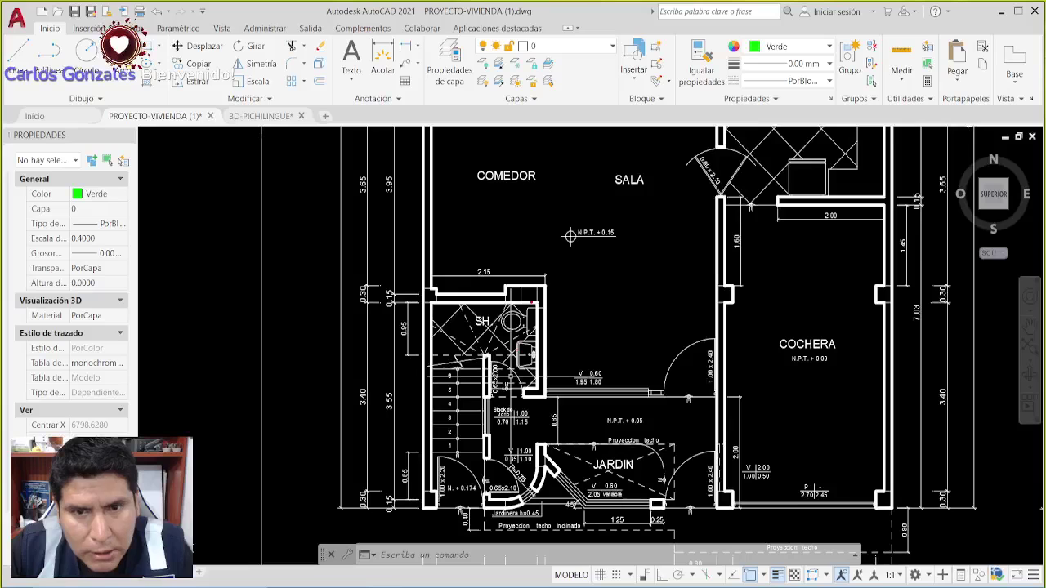
{"action": "mouse_move", "coordinate": [519, 292]}
{"action": "left_mouse_down"}
{"action": "mouse_move", "coordinate": [508, 395]}
{"action": "mouse_move", "coordinate": [538, 360]}
{"action": "mouse_move", "coordinate": [513, 292]}
{"action": "left_mouse_up"}
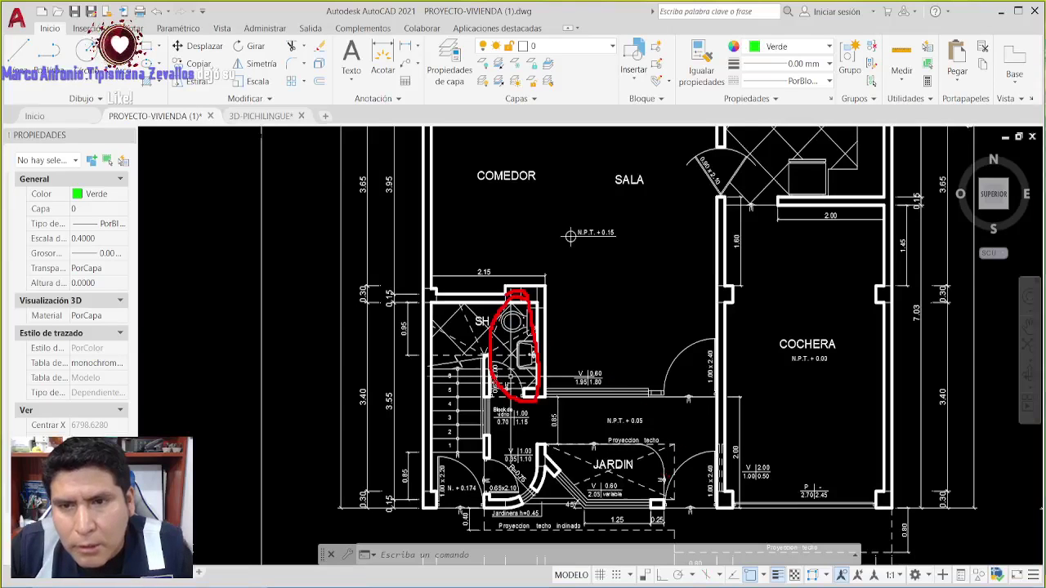
{"action": "key", "text": "Escape"}
{"action": "key", "text": "Escape"}
Outline the COMEDOR and SALA in red, draw arrows to the rear corridor and through the front door to the SH, and clear the marks.
{"action": "scroll", "coordinate": [564, 458], "scroll_direction": "down", "scroll_amount": 3}
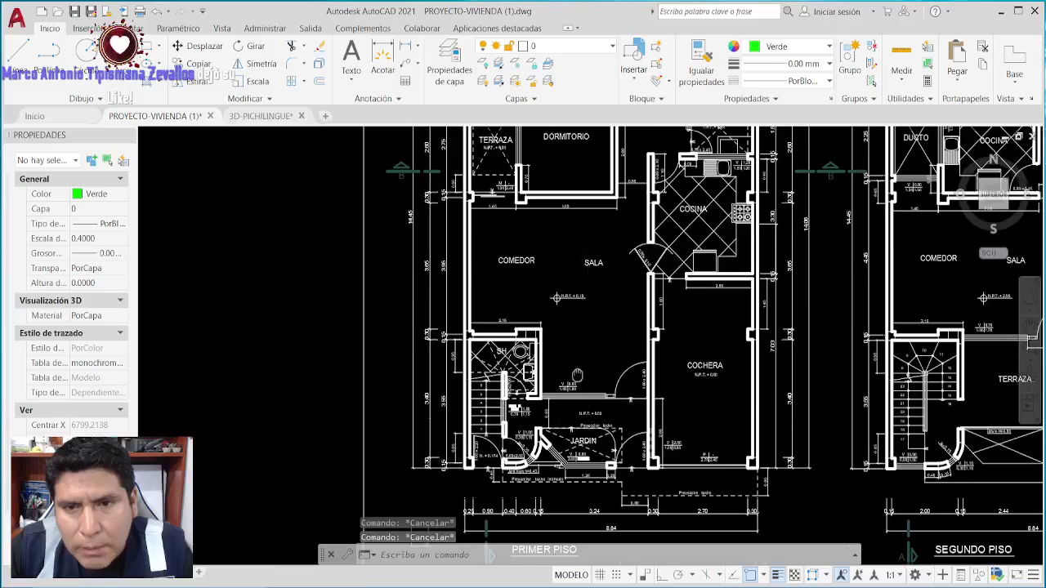
{"action": "scroll", "coordinate": [572, 343], "scroll_direction": "up", "scroll_amount": 2}
{"action": "mouse_move", "coordinate": [621, 343]}
{"action": "middle_mouse_down"}
{"action": "mouse_move", "coordinate": [619, 377]}
{"action": "mouse_move", "coordinate": [615, 362]}
{"action": "middle_mouse_up"}
{"action": "middle_click_drag", "start_coordinate": [643, 241], "coordinate": [675, 157]}
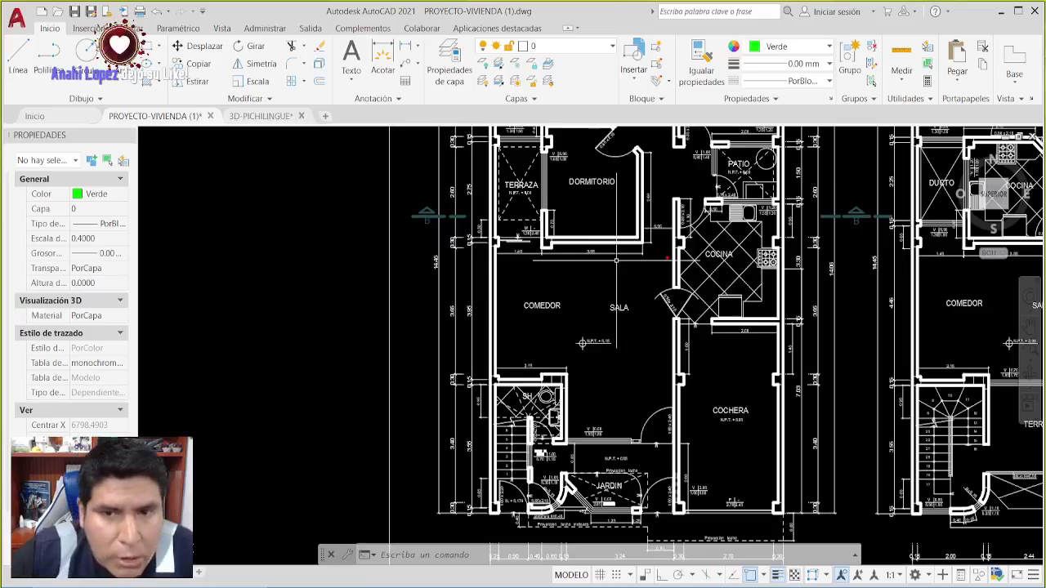
{"action": "mouse_move", "coordinate": [667, 259]}
{"action": "left_mouse_down"}
{"action": "mouse_move", "coordinate": [538, 272]}
{"action": "mouse_move", "coordinate": [503, 314]}
{"action": "mouse_move", "coordinate": [575, 357]}
{"action": "mouse_move", "coordinate": [604, 407]}
{"action": "mouse_move", "coordinate": [650, 386]}
{"action": "mouse_move", "coordinate": [668, 289]}
{"action": "mouse_move", "coordinate": [645, 270]}
{"action": "left_mouse_up"}
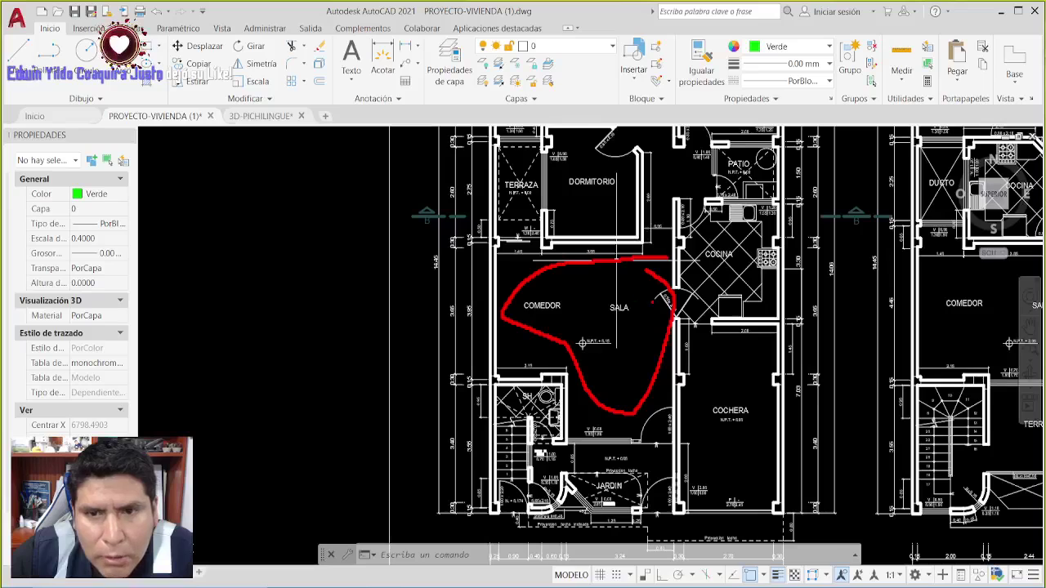
{"action": "mouse_move", "coordinate": [660, 240]}
{"action": "left_mouse_down"}
{"action": "mouse_move", "coordinate": [660, 153]}
{"action": "mouse_move", "coordinate": [673, 175]}
{"action": "left_mouse_up"}
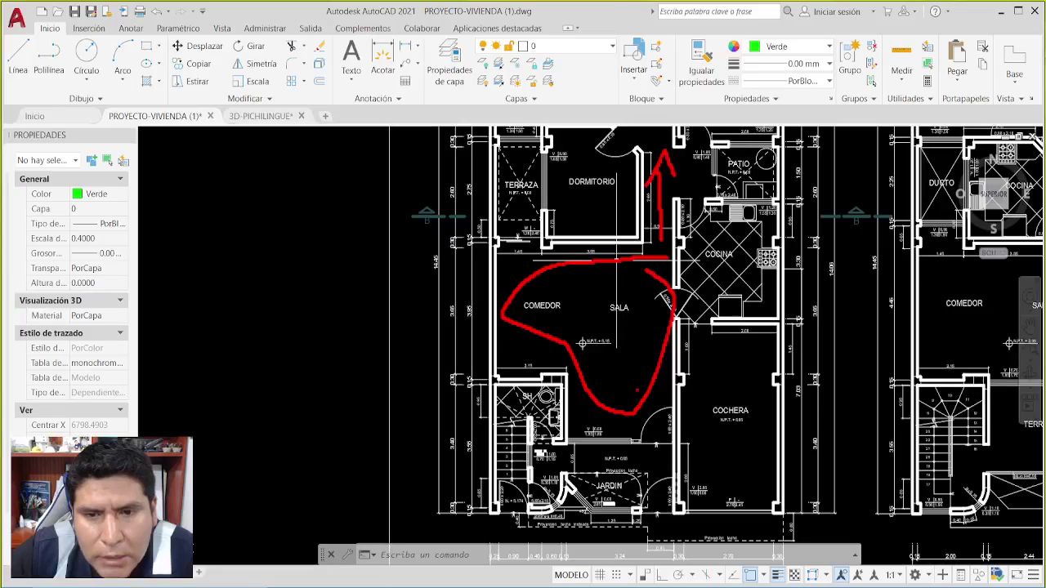
{"action": "mouse_move", "coordinate": [636, 390]}
{"action": "left_mouse_down"}
{"action": "mouse_move", "coordinate": [657, 415]}
{"action": "mouse_move", "coordinate": [641, 457]}
{"action": "mouse_move", "coordinate": [570, 460]}
{"action": "mouse_move", "coordinate": [541, 423]}
{"action": "mouse_move", "coordinate": [551, 407]}
{"action": "left_mouse_up"}
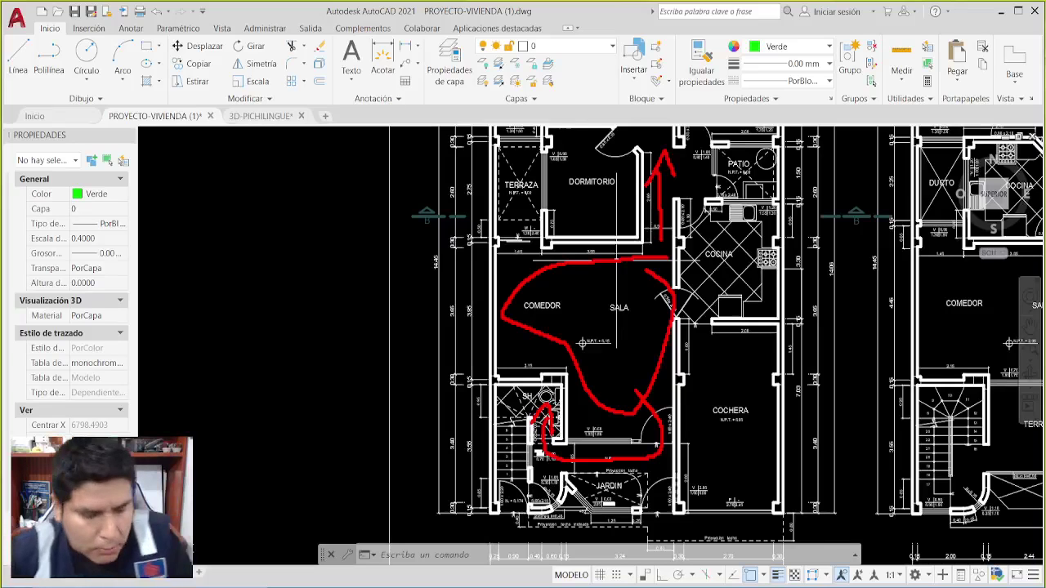
{"action": "key", "text": "Escape"}
{"action": "key", "text": "Escape"}
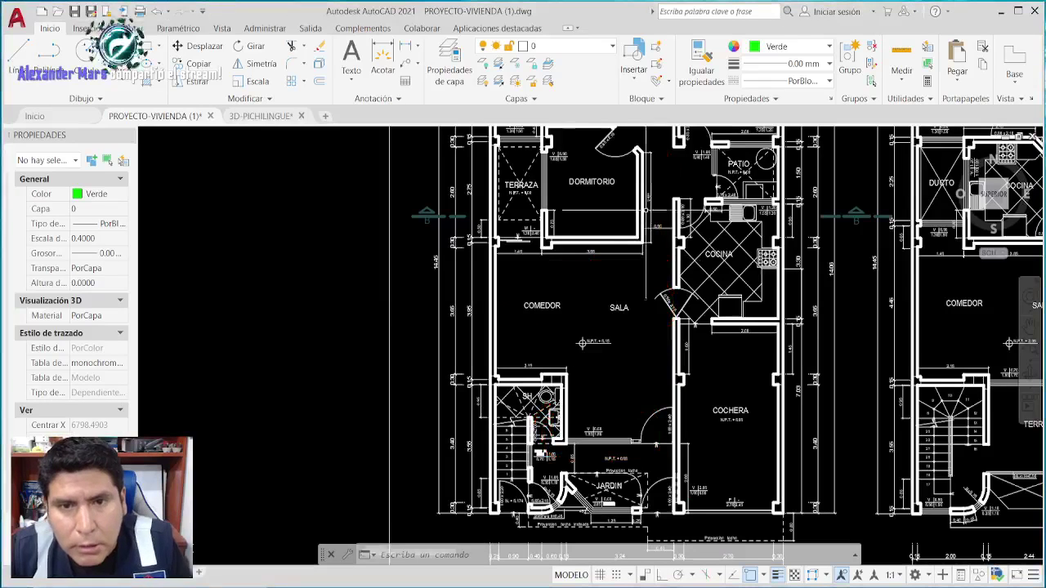
Circle the PATIO, the TERRAZA and its two adjoining DORMITORIO rooms in red, mark the windows facing the TERRAZA, and clear the marks.
{"action": "middle_click_drag", "start_coordinate": [572, 286], "coordinate": [536, 459]}
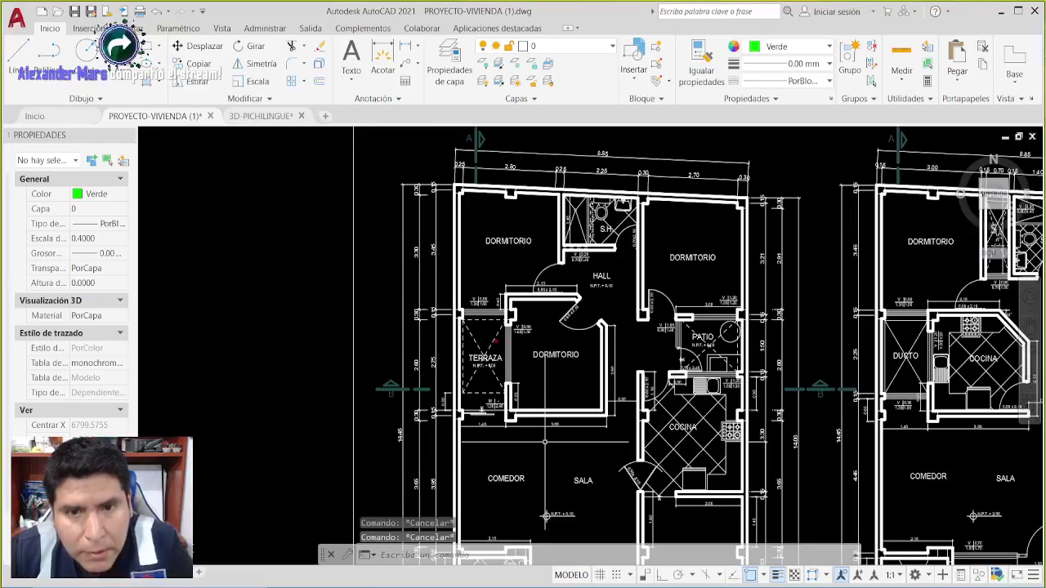
{"action": "mouse_move", "coordinate": [732, 321]}
{"action": "left_mouse_down"}
{"action": "mouse_move", "coordinate": [676, 327]}
{"action": "mouse_move", "coordinate": [677, 368]}
{"action": "mouse_move", "coordinate": [730, 368]}
{"action": "mouse_move", "coordinate": [752, 350]}
{"action": "mouse_move", "coordinate": [744, 313]}
{"action": "mouse_move", "coordinate": [703, 313]}
{"action": "left_mouse_up"}
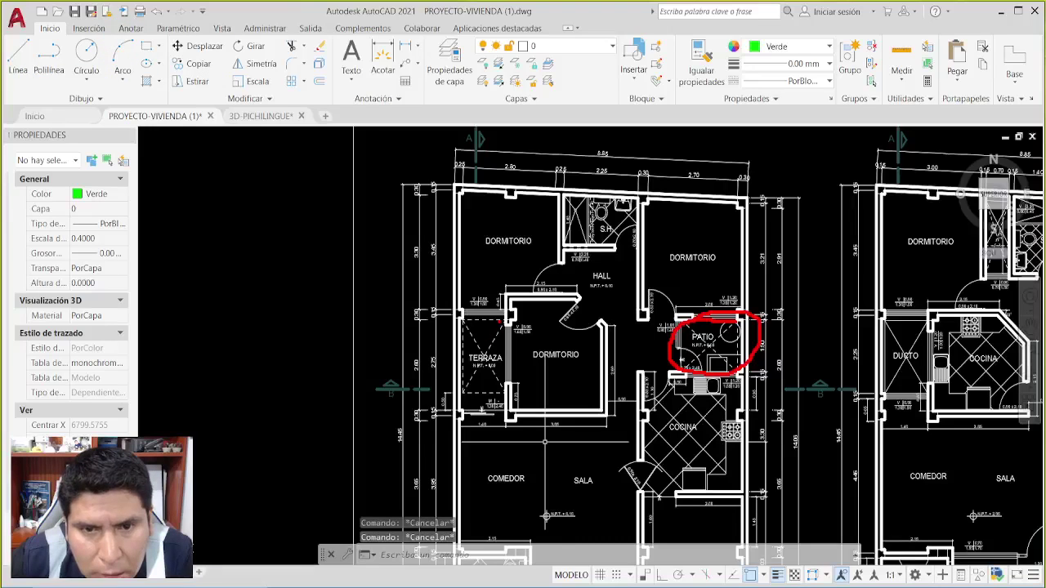
{"action": "mouse_move", "coordinate": [483, 321]}
{"action": "left_mouse_down"}
{"action": "mouse_move", "coordinate": [452, 349]}
{"action": "mouse_move", "coordinate": [455, 408]}
{"action": "mouse_move", "coordinate": [493, 410]}
{"action": "mouse_move", "coordinate": [507, 382]}
{"action": "mouse_move", "coordinate": [500, 317]}
{"action": "left_mouse_up"}
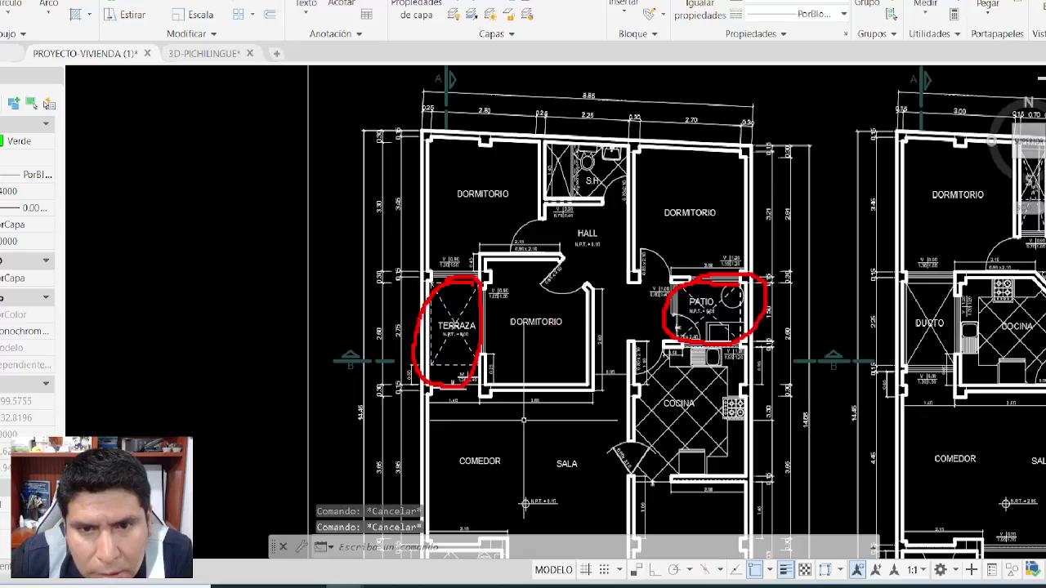
{"action": "mouse_move", "coordinate": [507, 293]}
{"action": "left_mouse_down"}
{"action": "mouse_move", "coordinate": [510, 363]}
{"action": "mouse_move", "coordinate": [516, 266]}
{"action": "mouse_move", "coordinate": [503, 316]}
{"action": "left_mouse_up"}
{"action": "mouse_move", "coordinate": [512, 206]}
{"action": "left_mouse_down"}
{"action": "mouse_move", "coordinate": [471, 258]}
{"action": "mouse_move", "coordinate": [513, 155]}
{"action": "mouse_move", "coordinate": [508, 235]}
{"action": "left_mouse_up"}
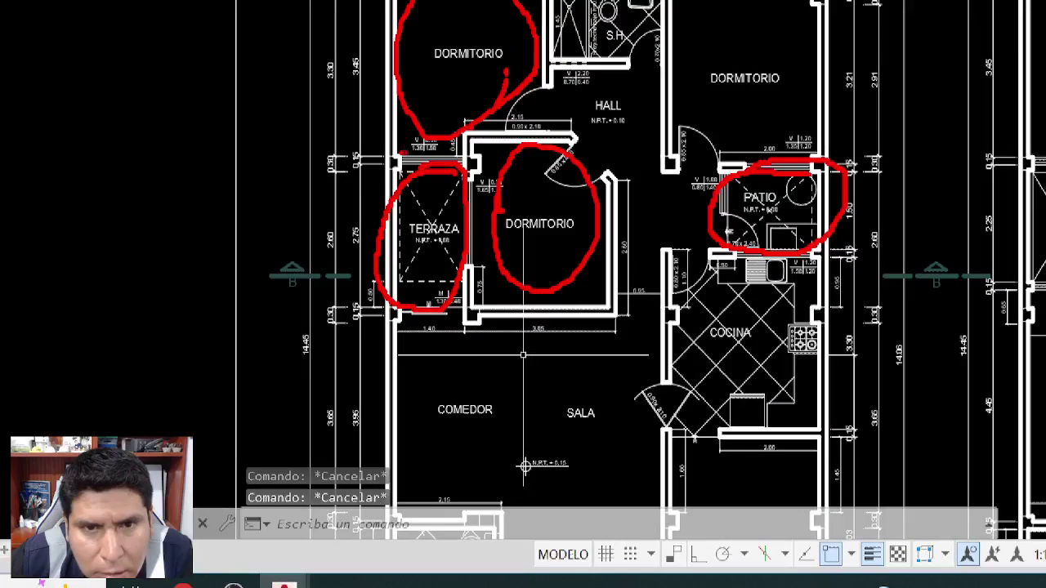
{"action": "mouse_move", "coordinate": [402, 153]}
{"action": "left_mouse_down"}
{"action": "mouse_move", "coordinate": [461, 157]}
{"action": "mouse_move", "coordinate": [478, 196]}
{"action": "left_mouse_up"}
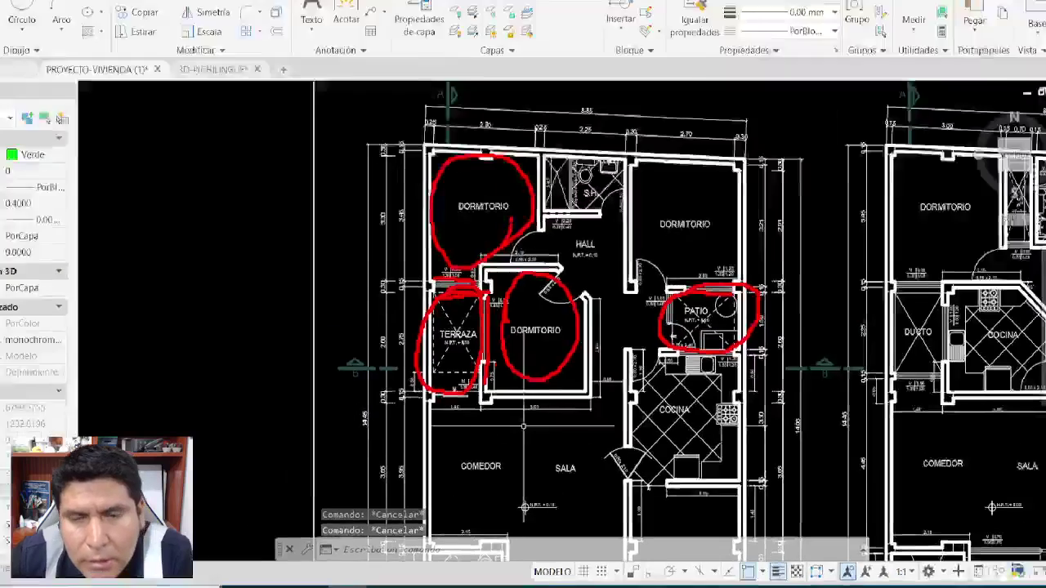
{"action": "key", "text": "Escape"}
{"action": "key", "text": "Escape"}
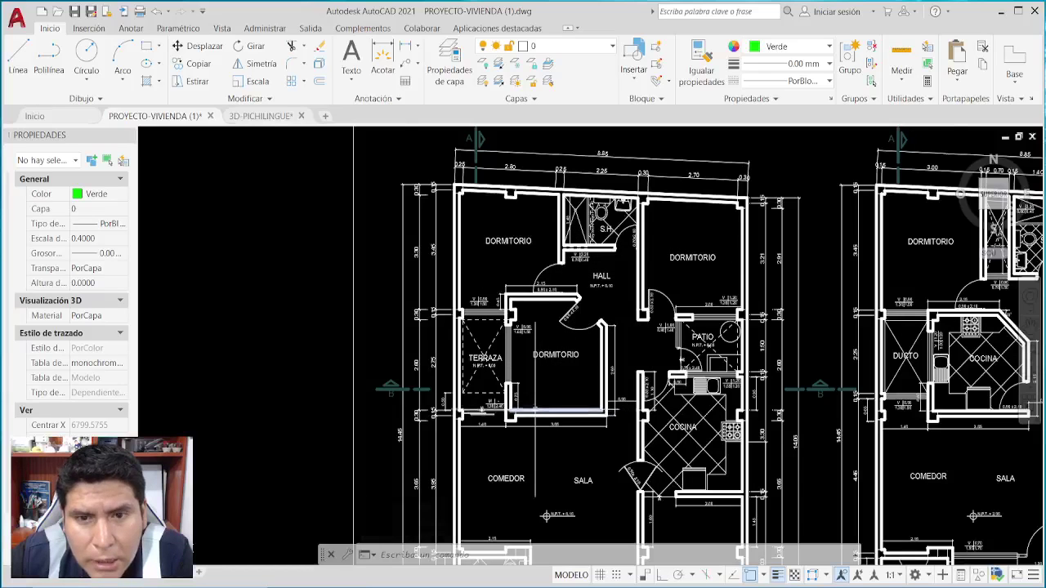
Dimension the inner width of the DORMITORIO beside the TERRAZA, with orthogonal mode on.
{"action": "scroll", "coordinate": [545, 413], "scroll_direction": "up", "scroll_amount": 6}
{"action": "scroll", "coordinate": [539, 400], "scroll_direction": "down", "scroll_amount": 3}
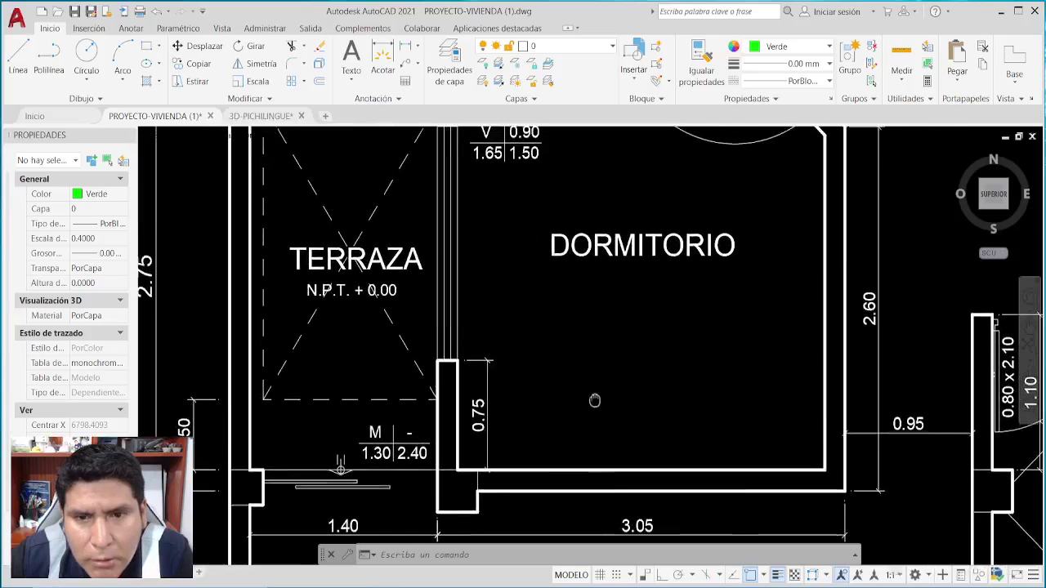
{"action": "middle_click_drag", "start_coordinate": [540, 401], "coordinate": [532, 403]}
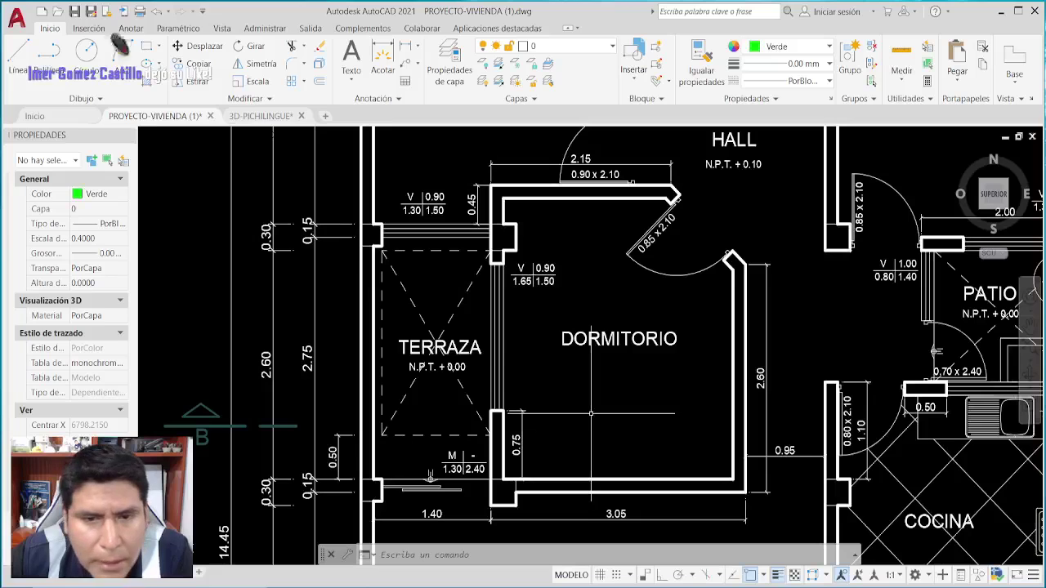
{"action": "left_click", "coordinate": [382, 57]}
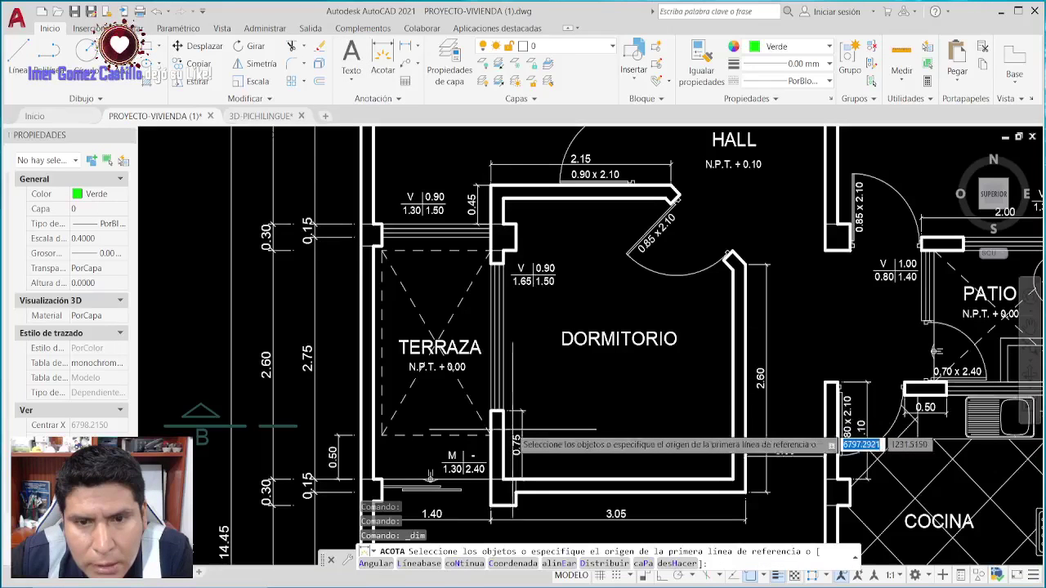
{"action": "scroll", "coordinate": [503, 418], "scroll_direction": "up", "scroll_amount": 2}
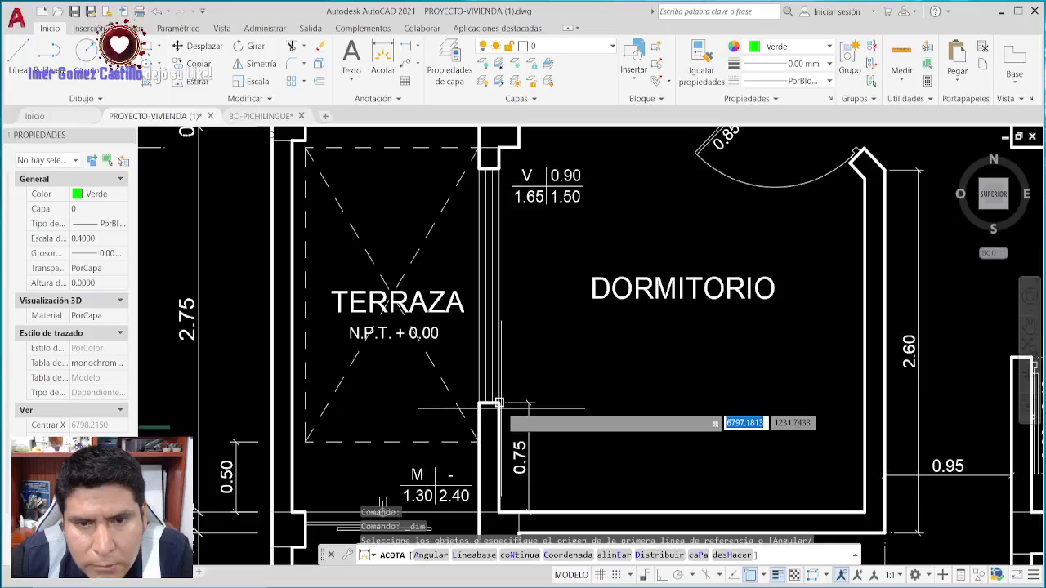
{"action": "left_click", "coordinate": [498, 403]}
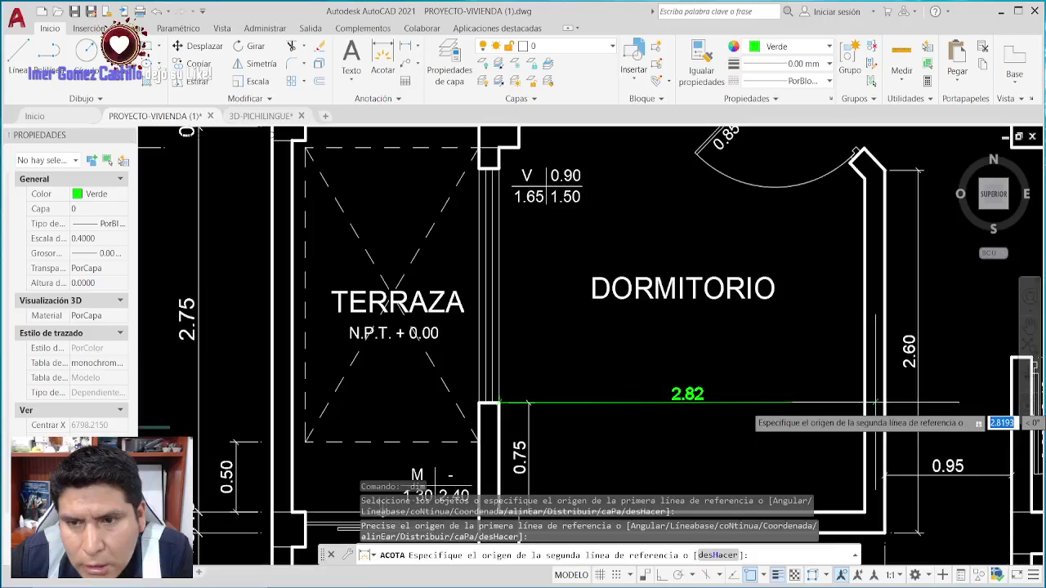
{"action": "key", "text": "F8"}
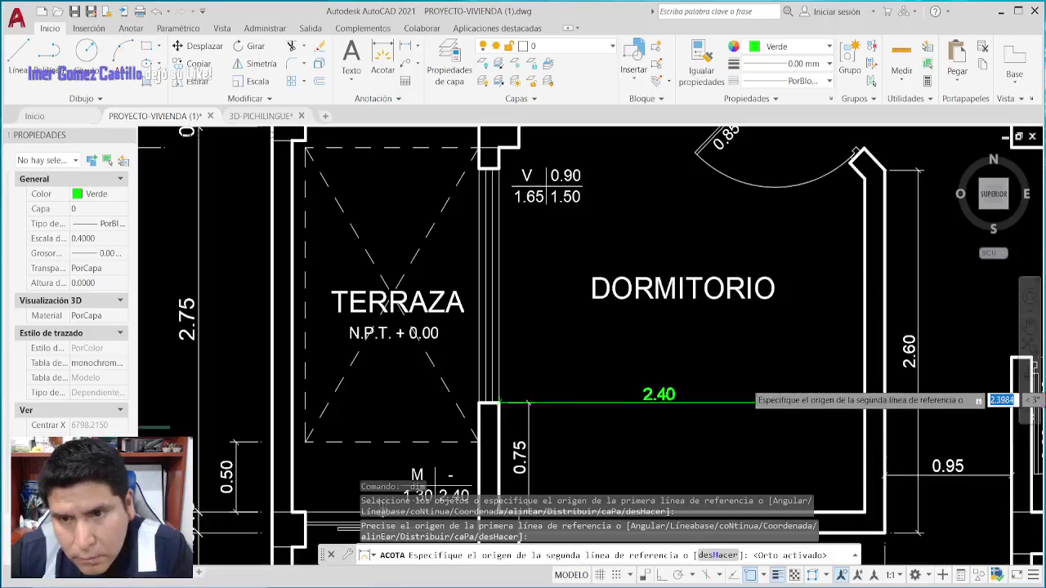
{"action": "left_click", "coordinate": [865, 400]}
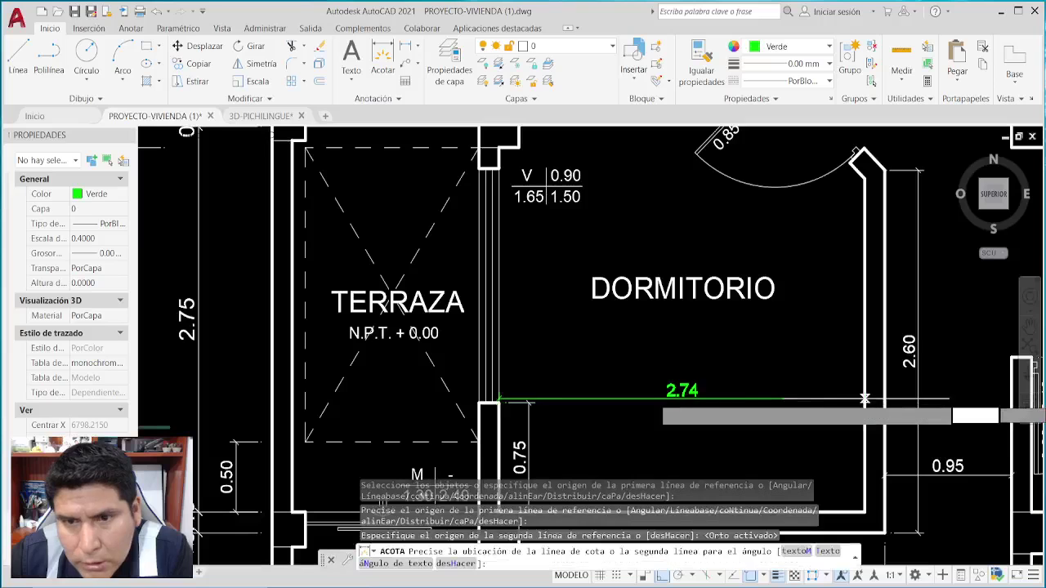
{"action": "left_click", "coordinate": [813, 372]}
{"action": "key", "text": "Return"}
Dimension the inner depth of the DORMITORIO beside the TERRAZA, from its rear wall to its front wall.
{"action": "scroll", "coordinate": [743, 327], "scroll_direction": "down", "scroll_amount": 2}
{"action": "middle_click_drag", "start_coordinate": [743, 324], "coordinate": [698, 334]}
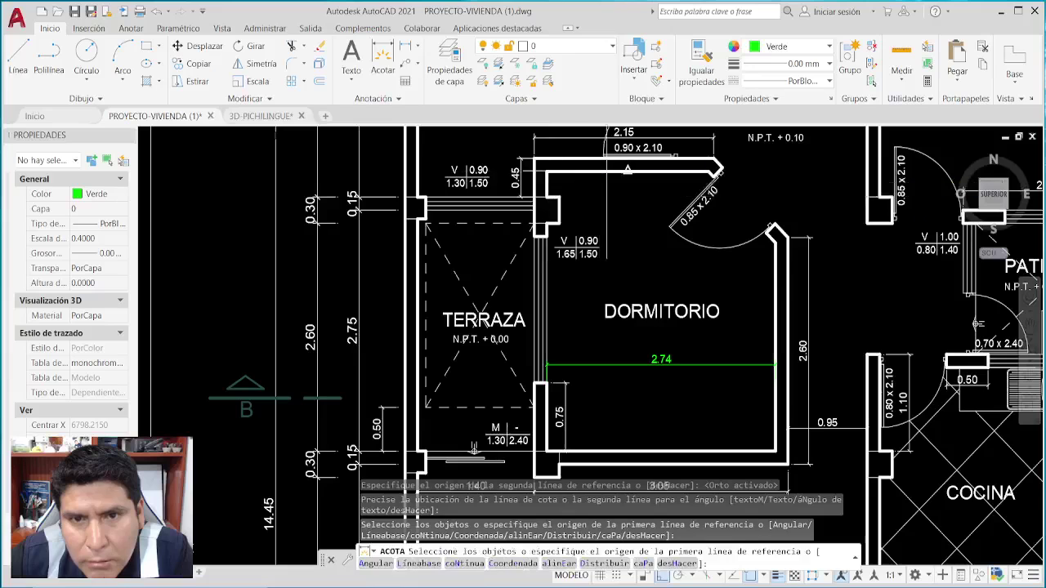
{"action": "key", "text": "Return"}
{"action": "key", "text": "Return"}
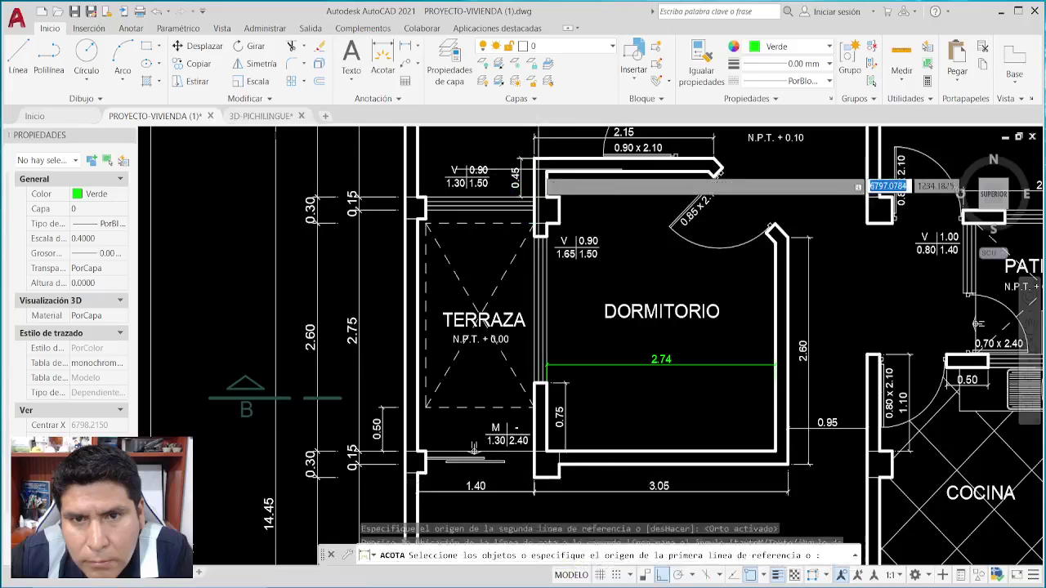
{"action": "left_click", "coordinate": [546, 172]}
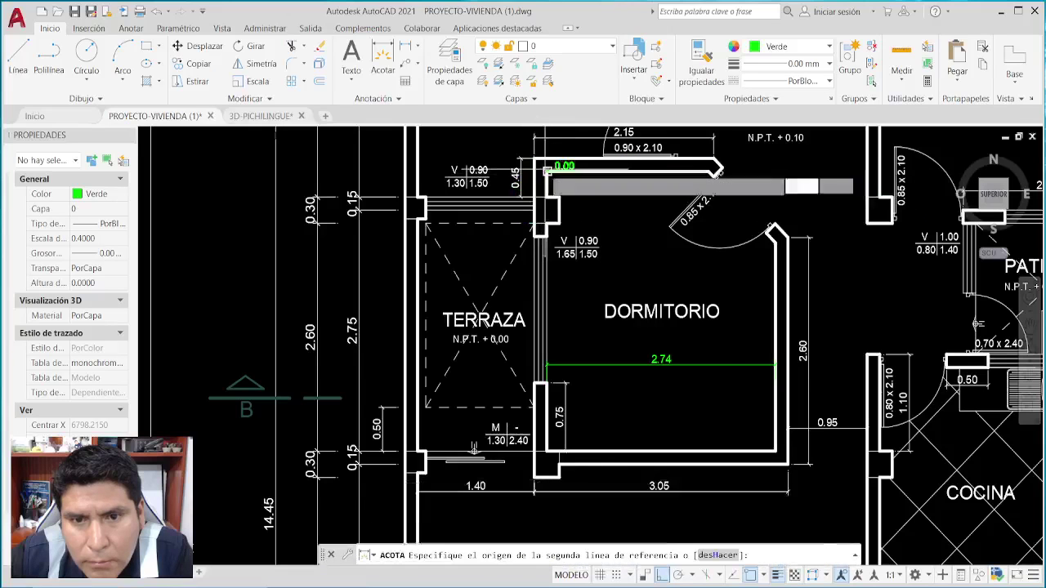
{"action": "left_click", "coordinate": [546, 448]}
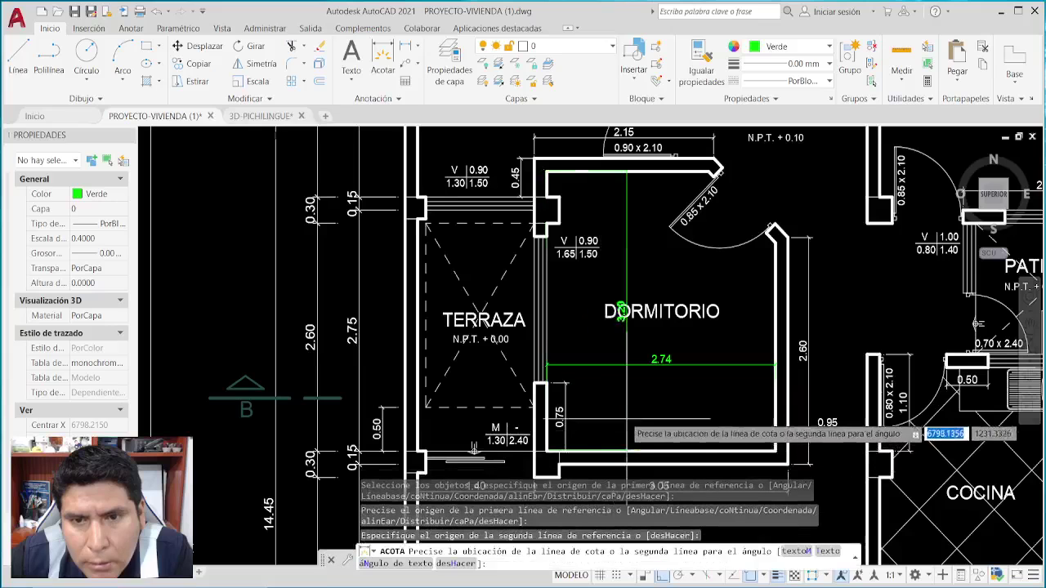
{"action": "left_click", "coordinate": [595, 409]}
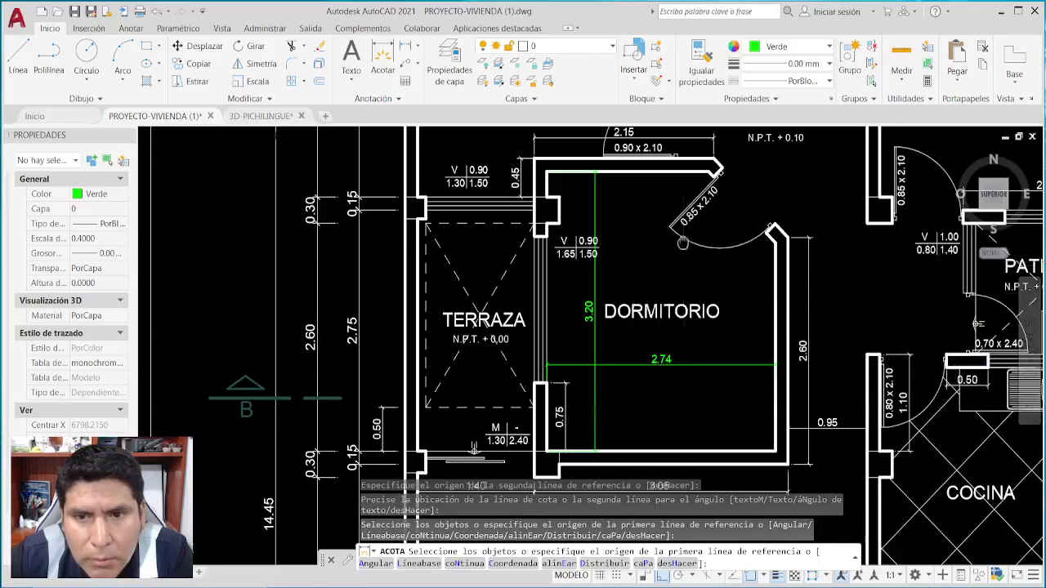
Measure the spans, area and perimeter of the rear DORMITORIO next to the S.H. with the quick measure tool.
{"action": "mouse_move", "coordinate": [621, 382]}
{"action": "middle_mouse_down"}
{"action": "mouse_move", "coordinate": [545, 504]}
{"action": "mouse_move", "coordinate": [629, 475]}
{"action": "middle_mouse_up"}
{"action": "mouse_move", "coordinate": [577, 272]}
{"action": "middle_mouse_down"}
{"action": "mouse_move", "coordinate": [597, 312]}
{"action": "mouse_move", "coordinate": [611, 294]}
{"action": "middle_mouse_up"}
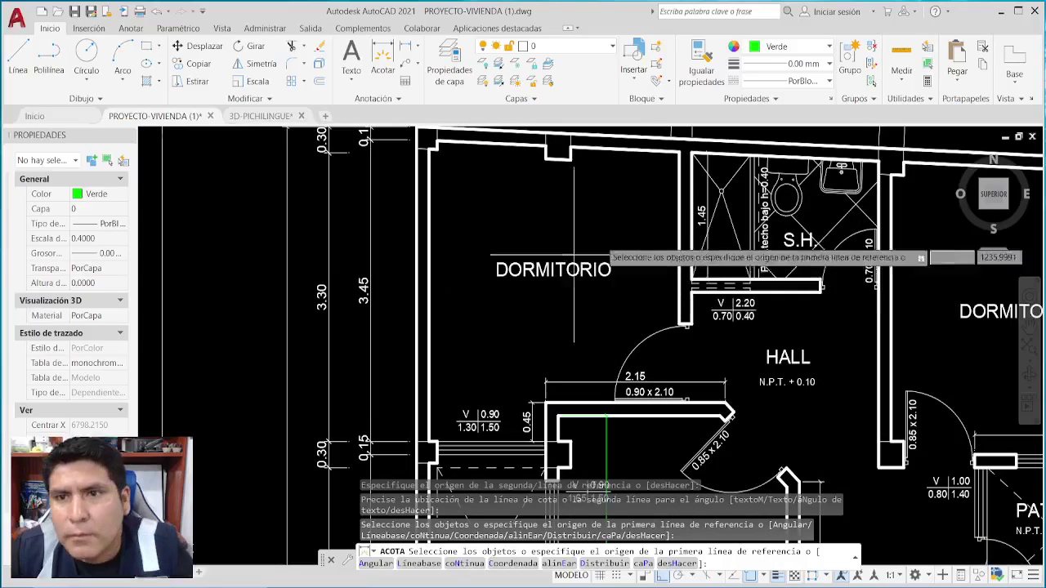
{"action": "key", "text": "Escape"}
{"action": "left_click", "coordinate": [901, 74]}
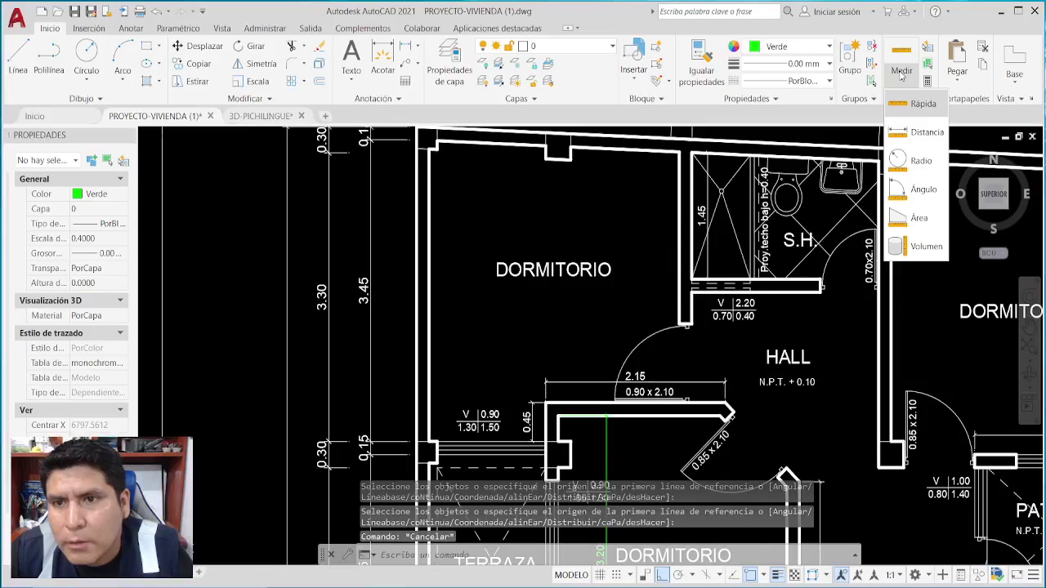
{"action": "left_click", "coordinate": [919, 103]}
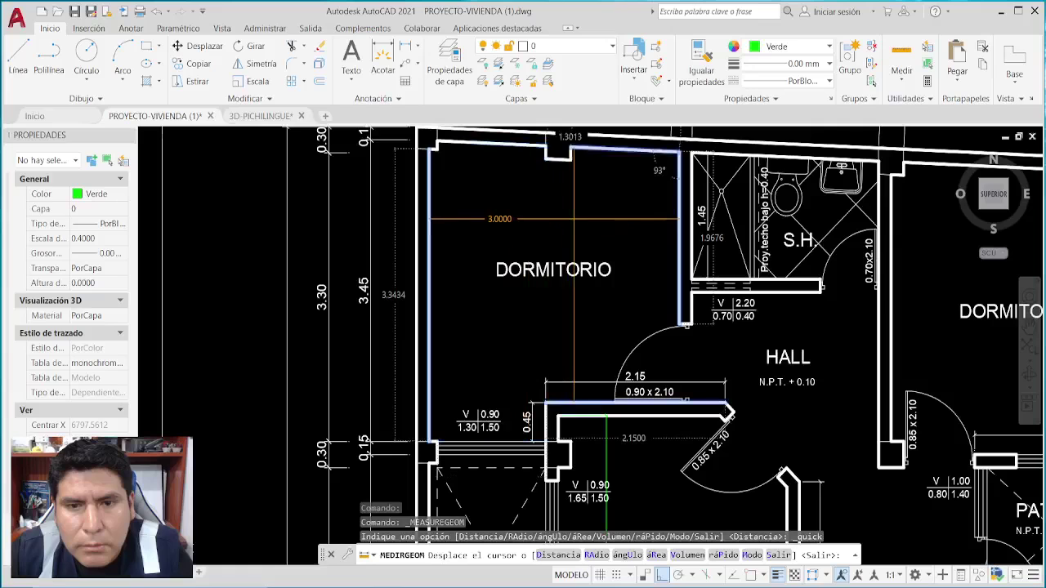
{"action": "left_click", "coordinate": [612, 233]}
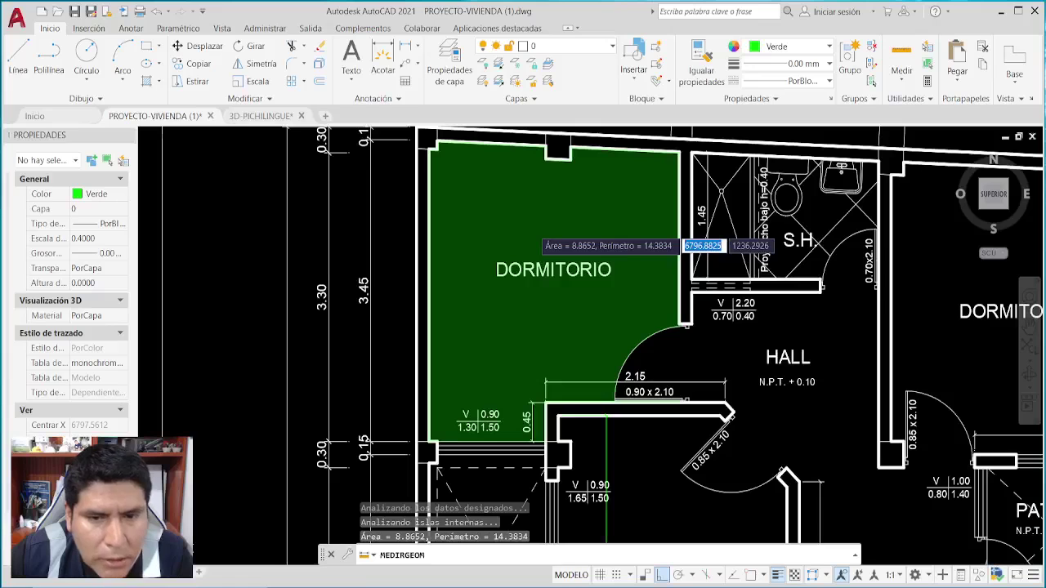
{"action": "left_click", "coordinate": [506, 231]}
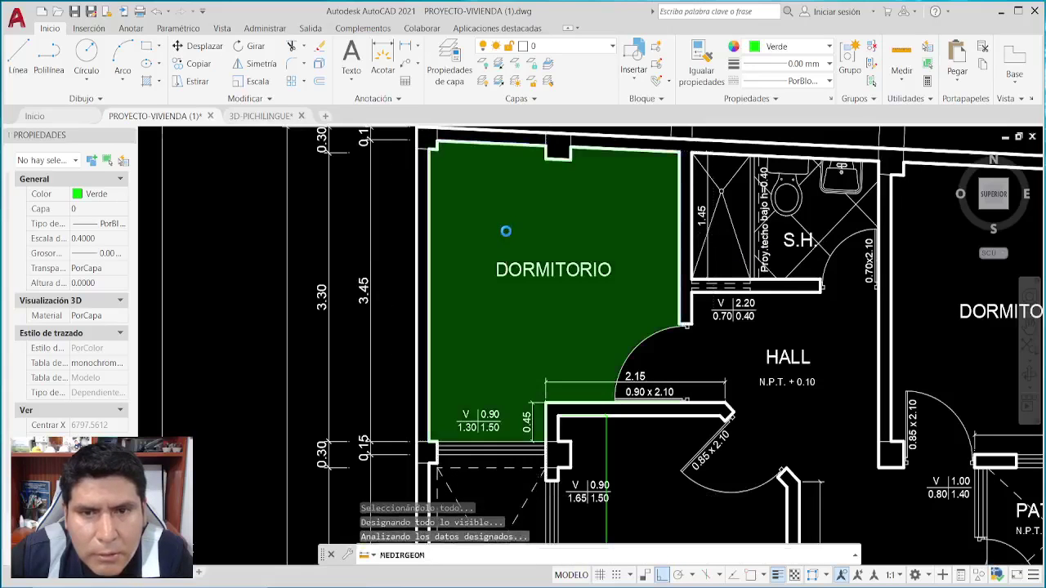
{"action": "key", "text": "Escape"}
{"action": "key", "text": "Escape"}
{"action": "key", "text": "Escape"}
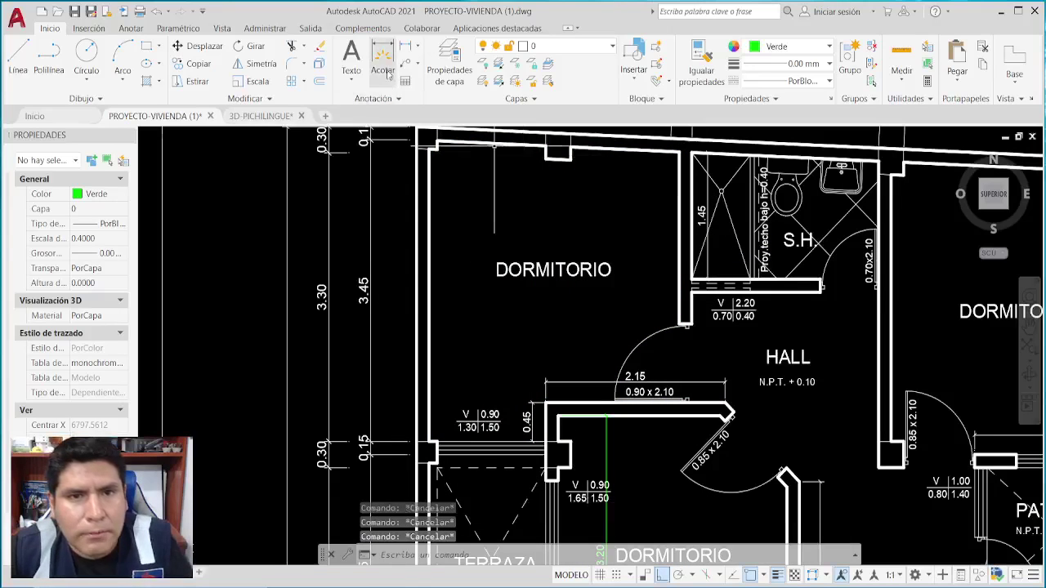
Dimension the inner width of the rear DORMITORIO next to the S.H. and its depth down to the wall shared with the lower DORMITORIO.
{"action": "left_click", "coordinate": [384, 72]}
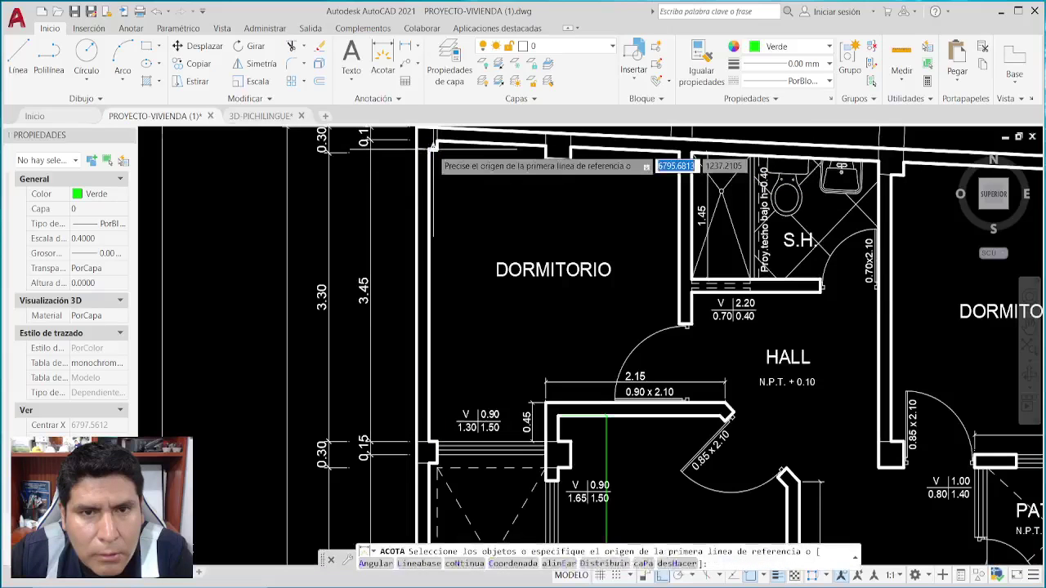
{"action": "left_click", "coordinate": [435, 148]}
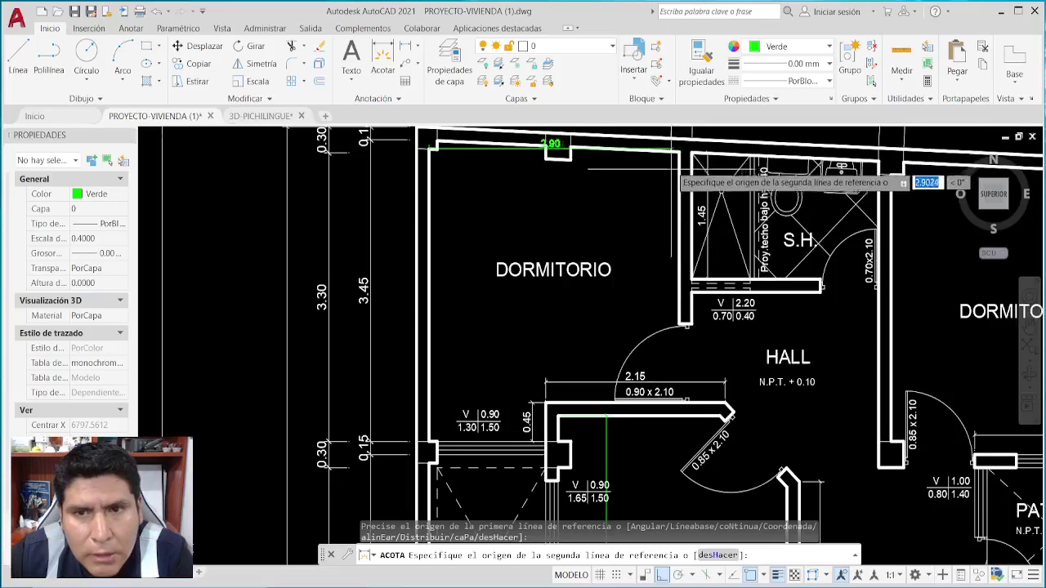
{"action": "left_click", "coordinate": [679, 152]}
{"action": "left_click", "coordinate": [539, 216]}
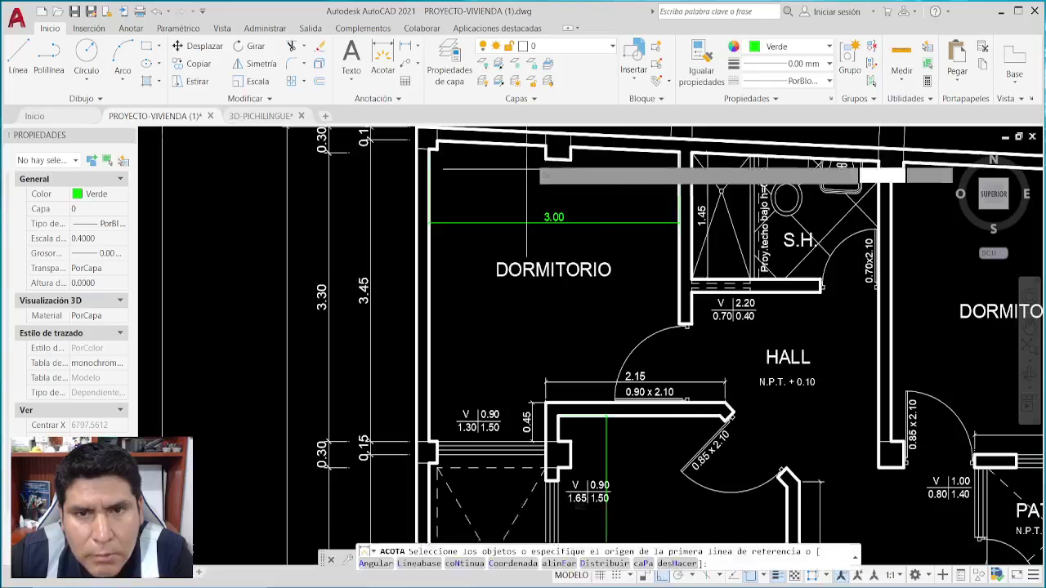
{"action": "left_click", "coordinate": [546, 148]}
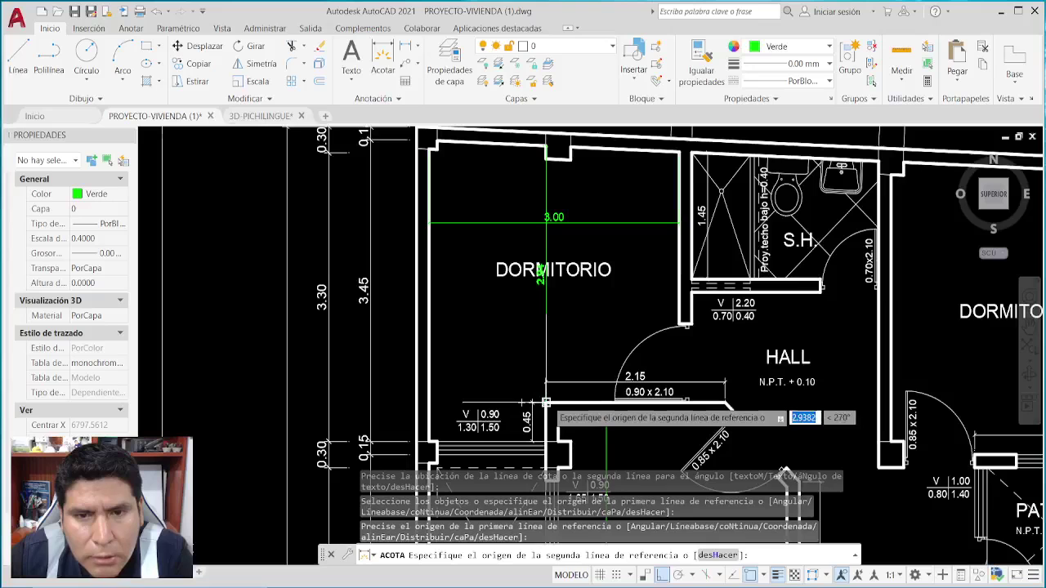
{"action": "left_click", "coordinate": [546, 402]}
{"action": "left_click", "coordinate": [482, 274]}
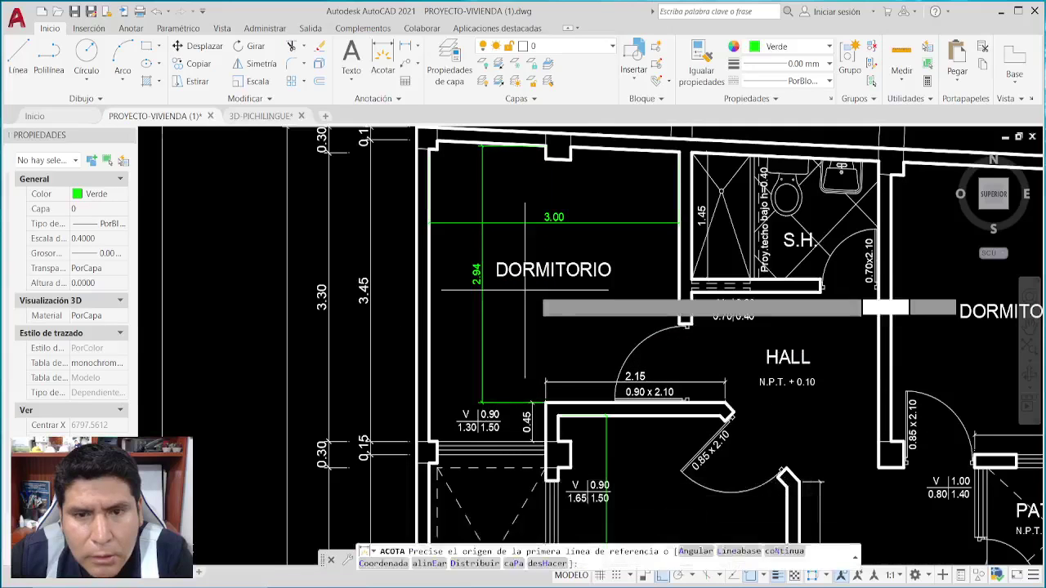
Dimension the inner width of the DORMITORIO behind the PATIO, between its two side walls.
{"action": "middle_click_drag", "start_coordinate": [560, 319], "coordinate": [574, 293]}
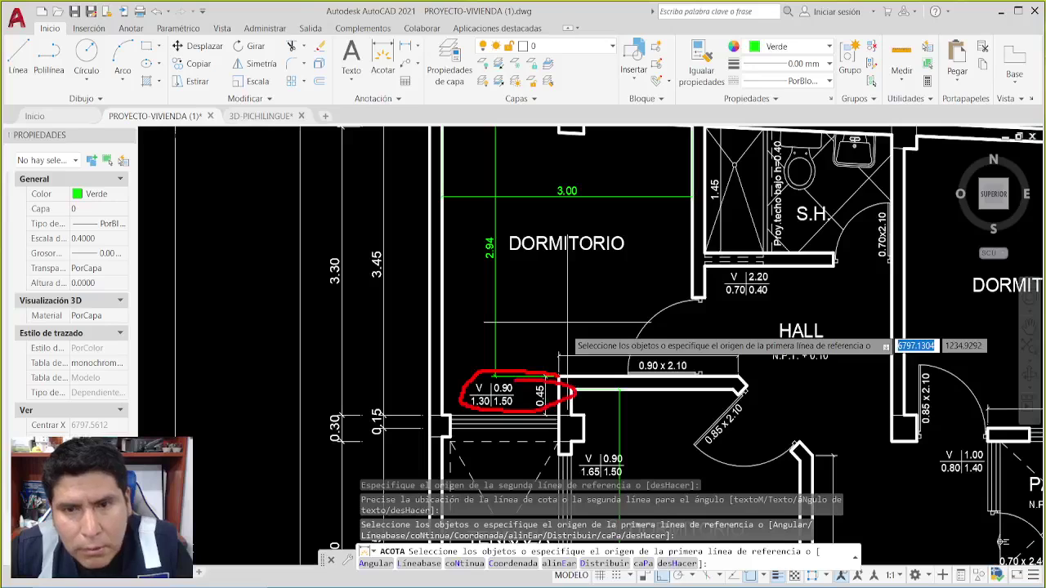
{"action": "scroll", "coordinate": [572, 323], "scroll_direction": "down", "scroll_amount": 5}
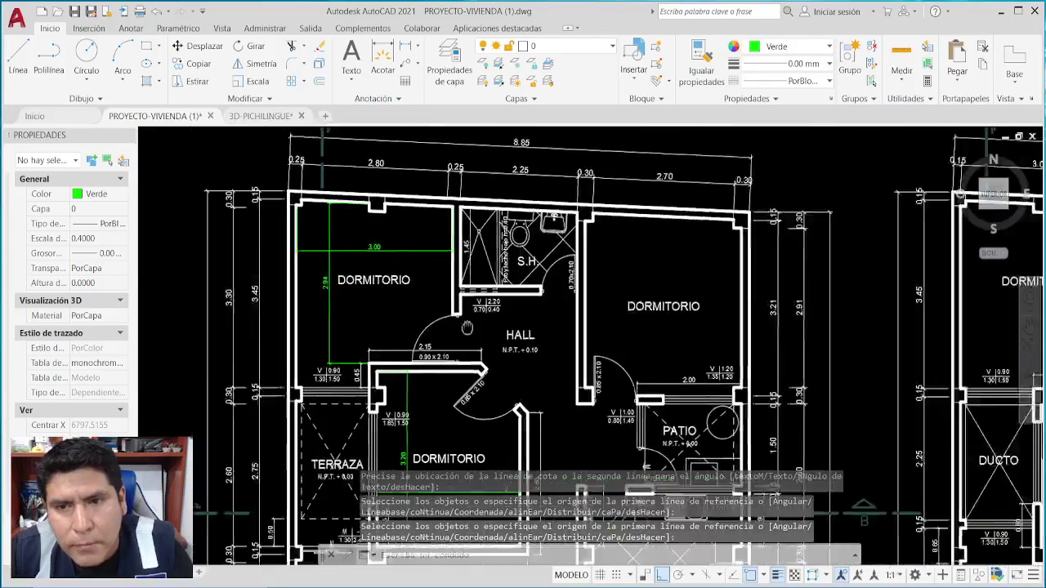
{"action": "scroll", "coordinate": [539, 320], "scroll_direction": "up", "scroll_amount": 3}
{"action": "key", "text": "Escape"}
{"action": "key", "text": "Escape"}
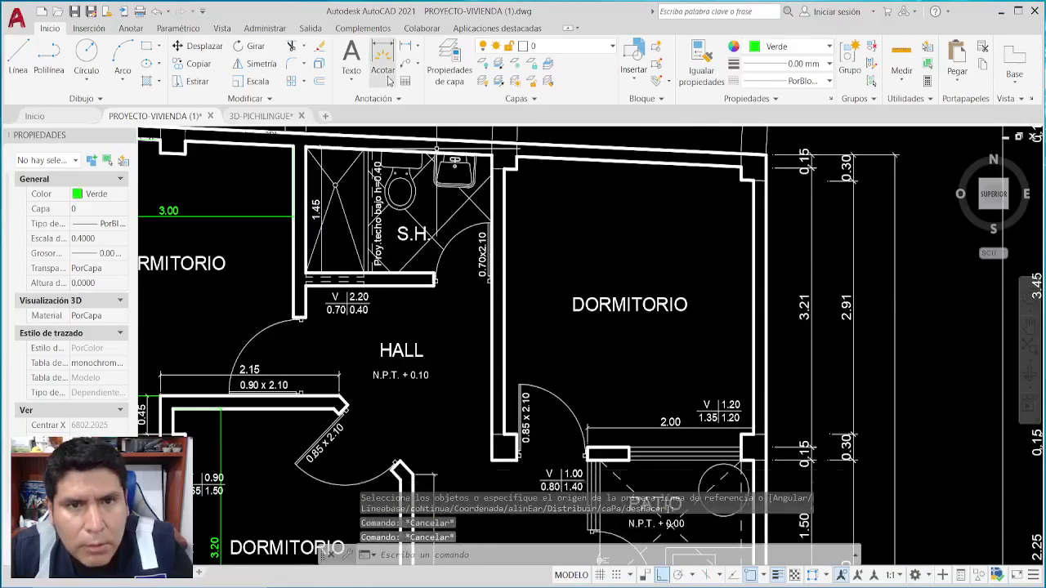
{"action": "key", "text": "Return"}
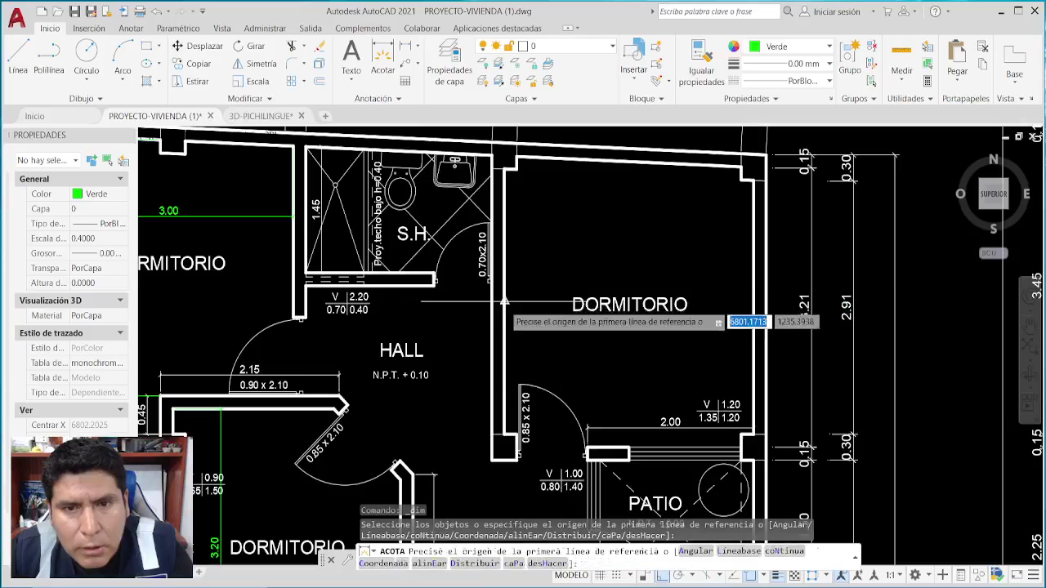
{"action": "left_click", "coordinate": [503, 302]}
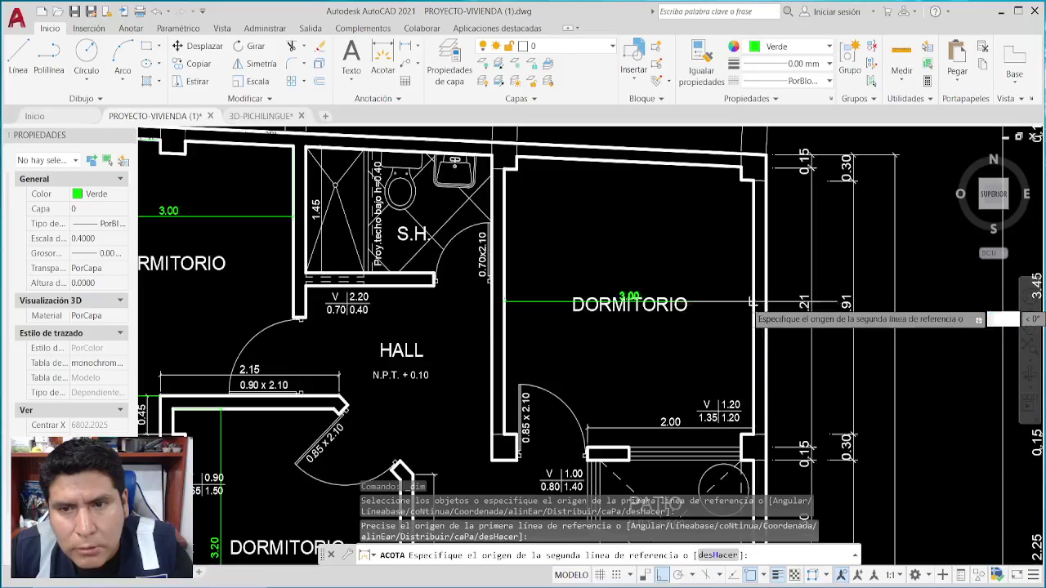
{"action": "left_click", "coordinate": [752, 302]}
{"action": "left_click", "coordinate": [735, 259]}
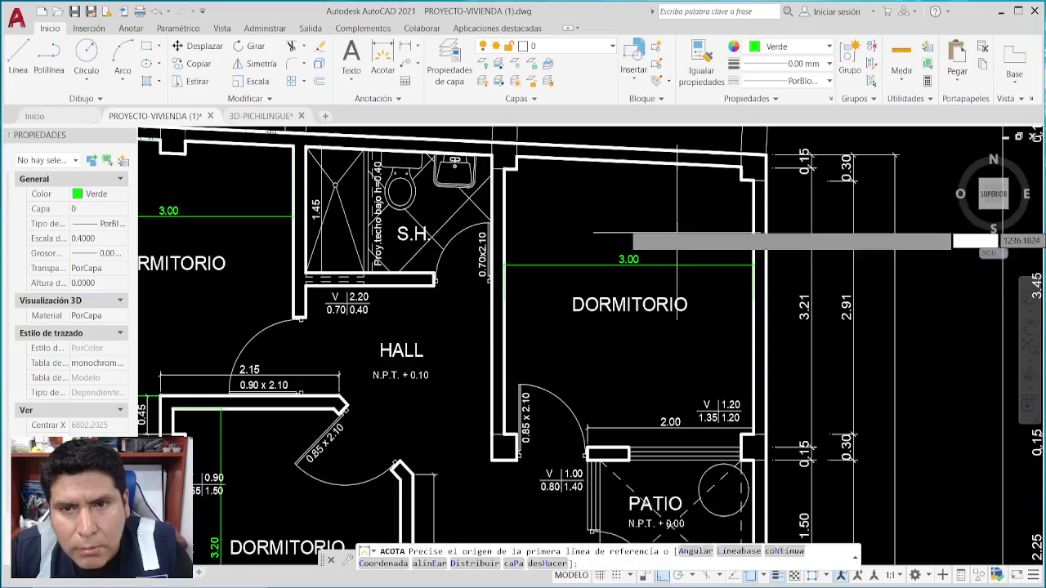
Dimension the inner depth of the DORMITORIO behind the PATIO, from the rear wall to the PATIO wall.
{"action": "left_click", "coordinate": [627, 164]}
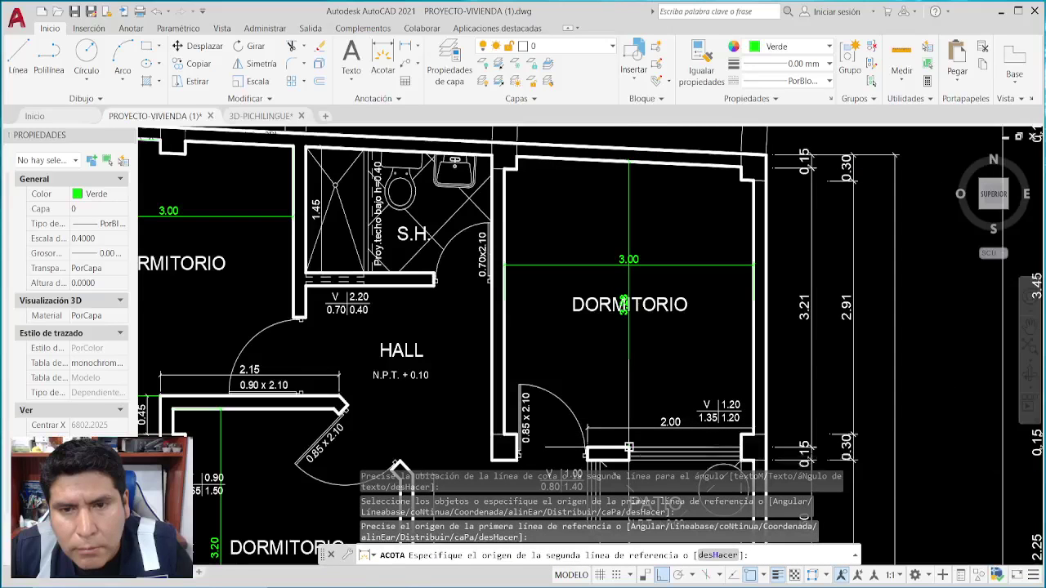
{"action": "left_click", "coordinate": [629, 447]}
{"action": "left_click", "coordinate": [559, 306]}
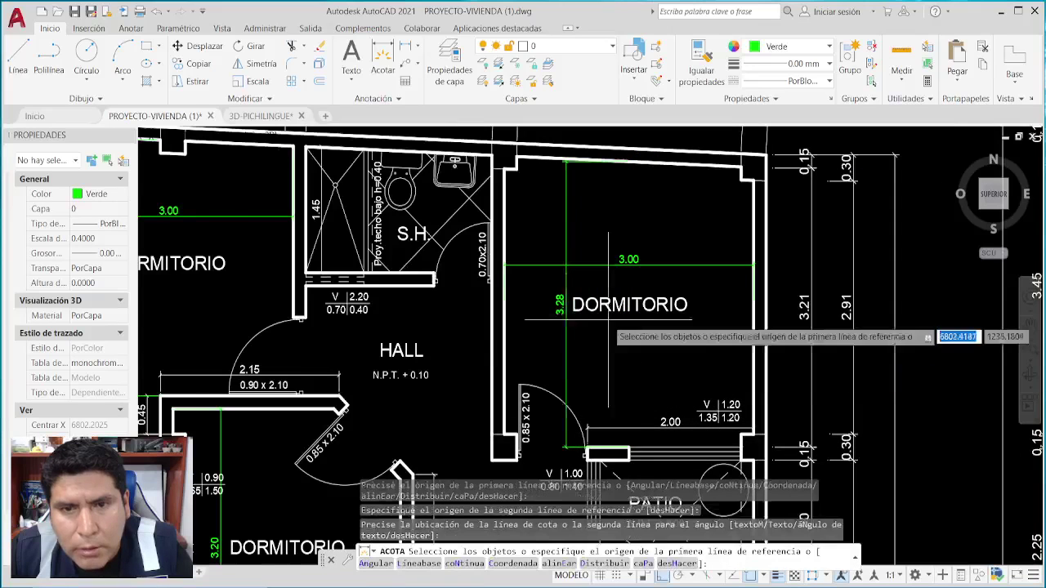
{"action": "scroll", "coordinate": [613, 321], "scroll_direction": "down", "scroll_amount": 2}
{"action": "mouse_move", "coordinate": [618, 324]}
{"action": "middle_mouse_down"}
{"action": "mouse_move", "coordinate": [718, 256]}
{"action": "mouse_move", "coordinate": [727, 265]}
{"action": "mouse_move", "coordinate": [807, 262]}
{"action": "middle_mouse_up"}
{"action": "key", "text": "Escape"}
{"action": "key", "text": "Escape"}
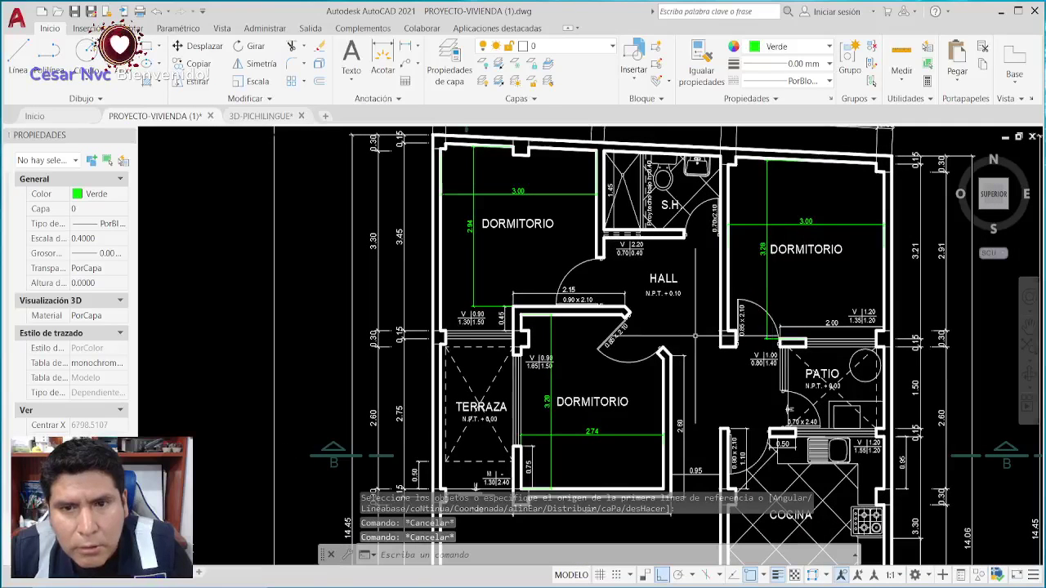
Circle in red the DORMITORIO beside the TERRAZA and the one behind the PATIO, and mark their green width and depth dimensions.
{"action": "middle_click_drag", "start_coordinate": [682, 350], "coordinate": [695, 352]}
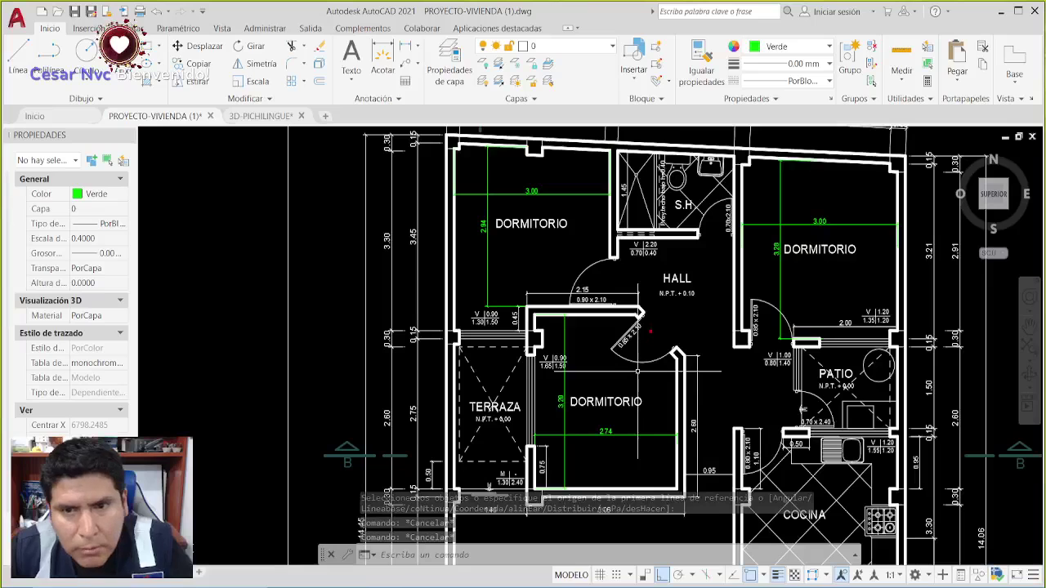
{"action": "mouse_move", "coordinate": [646, 317]}
{"action": "left_mouse_down"}
{"action": "mouse_move", "coordinate": [583, 312]}
{"action": "mouse_move", "coordinate": [517, 339]}
{"action": "mouse_move", "coordinate": [517, 445]}
{"action": "mouse_move", "coordinate": [681, 440]}
{"action": "mouse_move", "coordinate": [681, 356]}
{"action": "mouse_move", "coordinate": [649, 321]}
{"action": "left_mouse_up"}
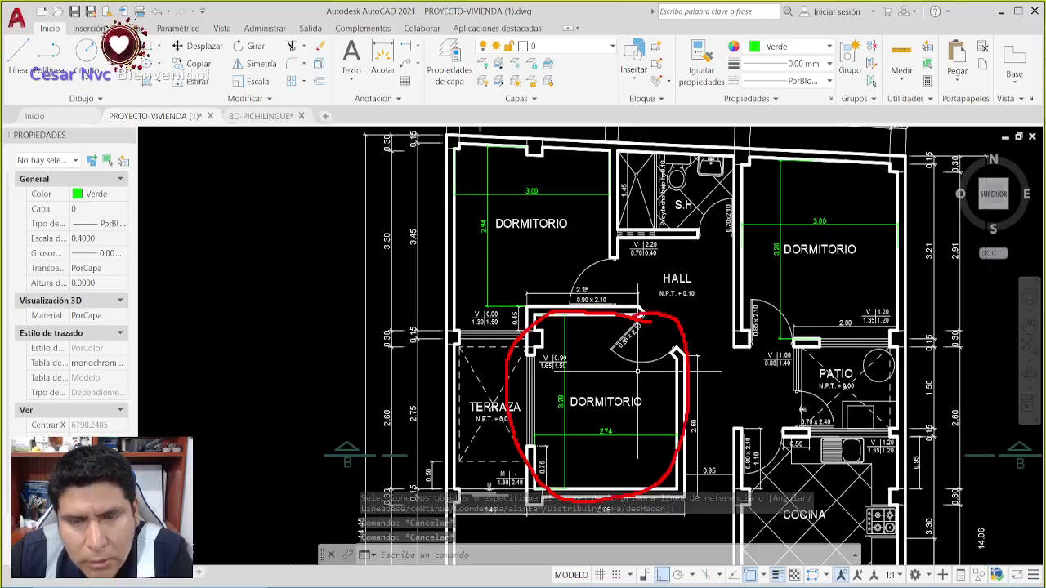
{"action": "mouse_move", "coordinate": [564, 415]}
{"action": "left_mouse_down"}
{"action": "mouse_move", "coordinate": [565, 383]}
{"action": "mouse_move", "coordinate": [567, 408]}
{"action": "mouse_move", "coordinate": [592, 436]}
{"action": "mouse_move", "coordinate": [615, 411]}
{"action": "left_mouse_up"}
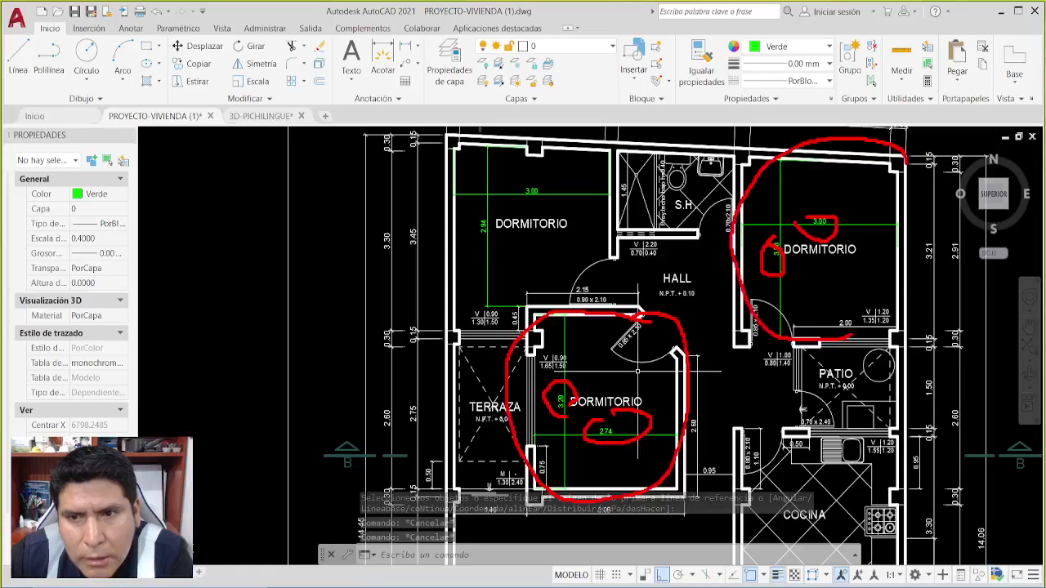
Finish circling the DORMITORIO behind the PATIO in red, mark the dimensions of the DORMITORIO beside the S.H., and clear the marks.
{"action": "left_click_drag", "start_coordinate": [852, 333], "coordinate": [863, 160]}
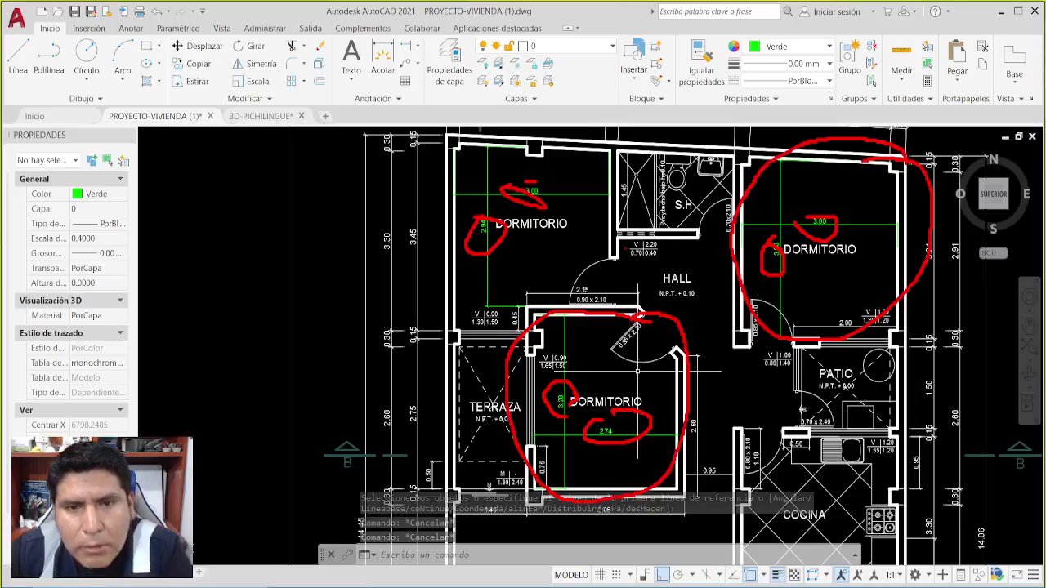
{"action": "key", "text": "Escape"}
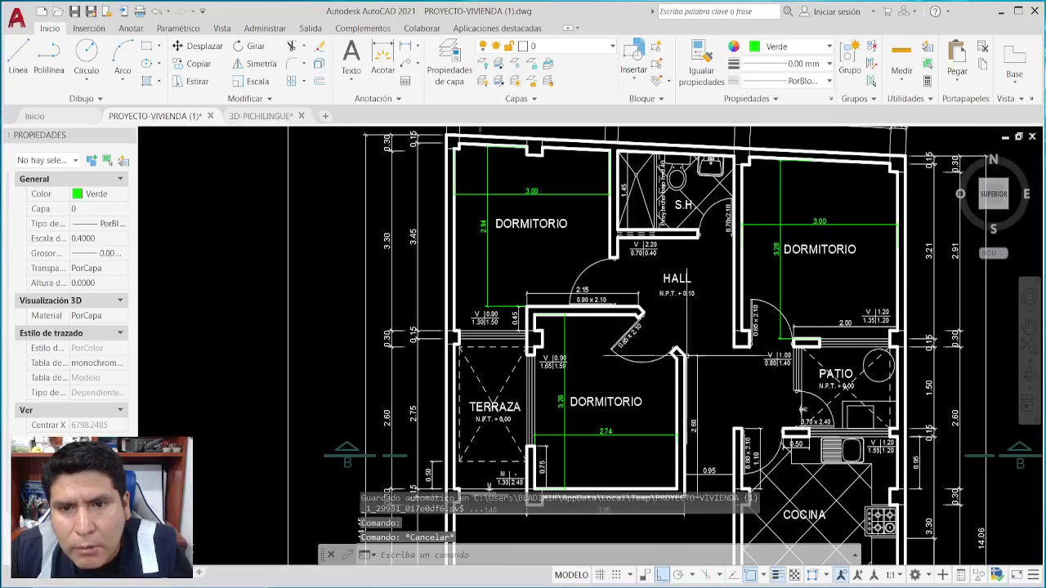
{"action": "middle_click_drag", "start_coordinate": [645, 384], "coordinate": [657, 384]}
{"action": "key", "text": "Escape"}
{"action": "key", "text": "Escape"}
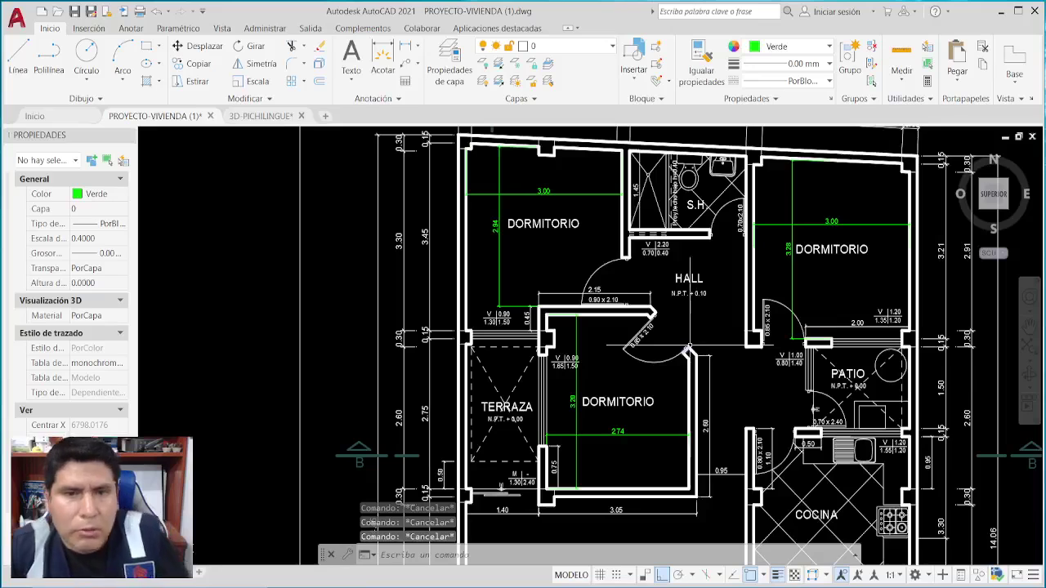
{"action": "mouse_move", "coordinate": [689, 353]}
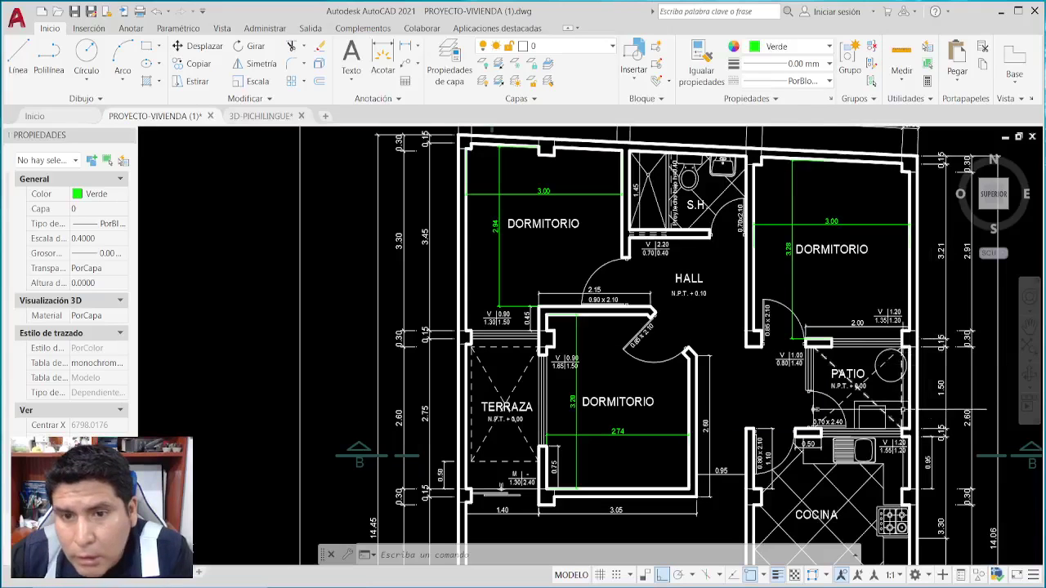
Circle in red the laundry sink in the PATIO and the whole PATIO, and clear the marks.
{"action": "scroll", "coordinate": [875, 374], "scroll_direction": "up", "scroll_amount": 2}
{"action": "middle_click_drag", "start_coordinate": [875, 374], "coordinate": [887, 407]}
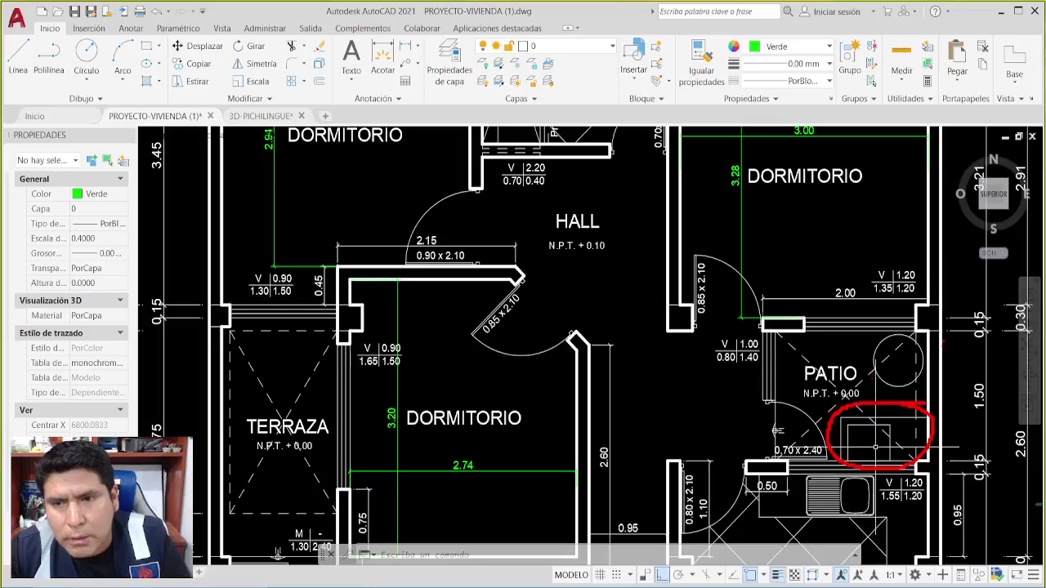
{"action": "mouse_move", "coordinate": [943, 337]}
{"action": "left_mouse_down"}
{"action": "mouse_move", "coordinate": [845, 318]}
{"action": "mouse_move", "coordinate": [743, 407]}
{"action": "mouse_move", "coordinate": [939, 349]}
{"action": "left_mouse_up"}
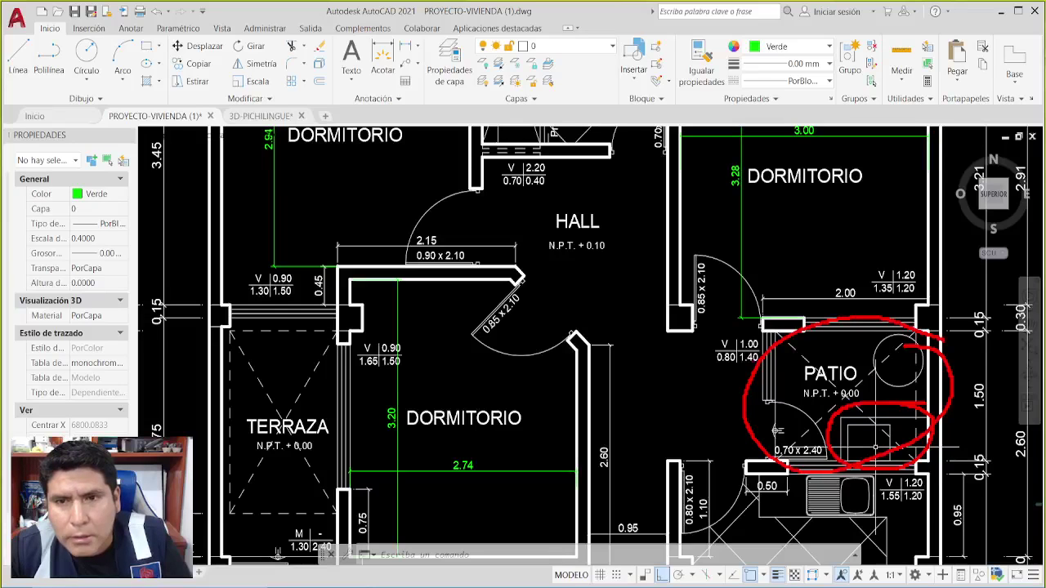
{"action": "key", "text": "Escape"}
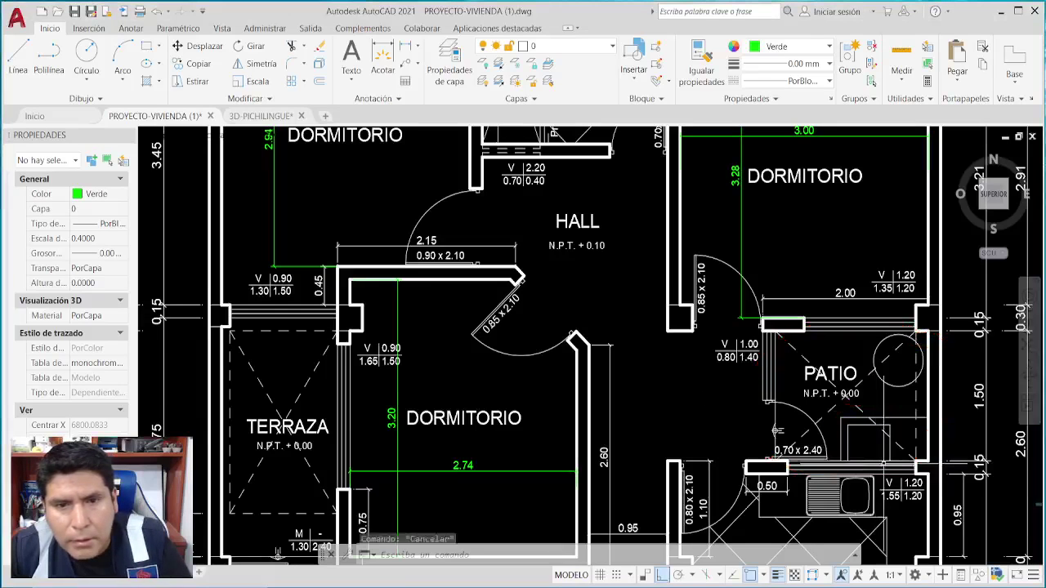
{"action": "key", "text": "Escape"}
Examine the S.H. off the HALL, including its shower, low-roof projection note, fixtures and high window.
{"action": "scroll", "coordinate": [760, 445], "scroll_direction": "down", "scroll_amount": 2}
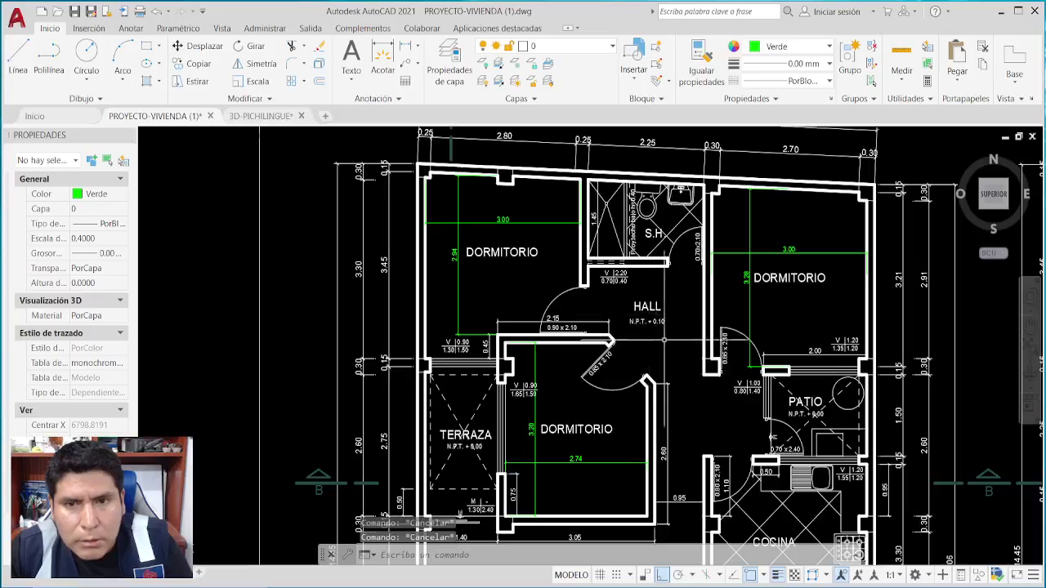
{"action": "middle_click_drag", "start_coordinate": [662, 304], "coordinate": [669, 402]}
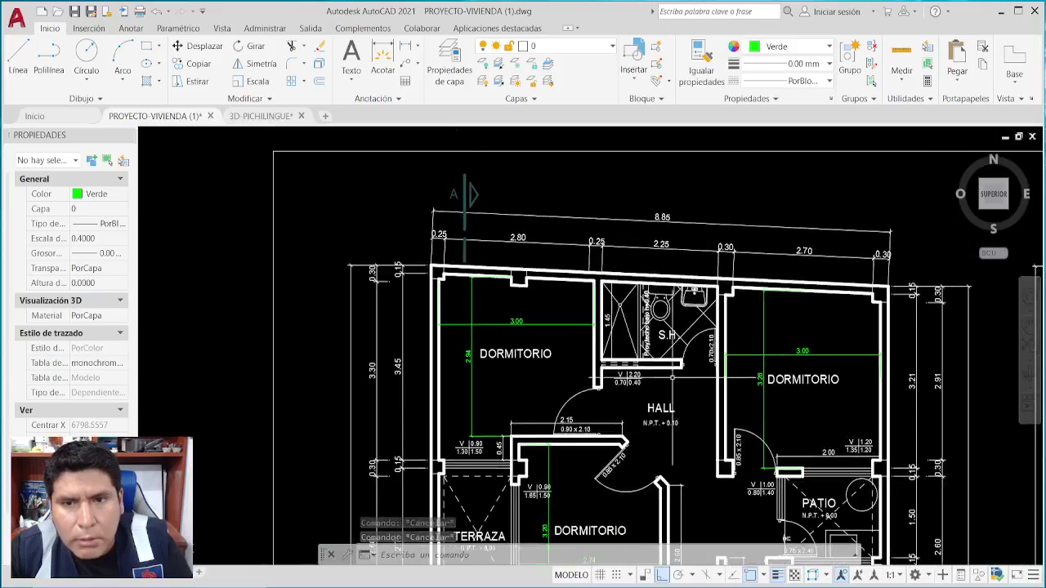
{"action": "scroll", "coordinate": [653, 319], "scroll_direction": "up", "scroll_amount": 5}
{"action": "middle_click_drag", "start_coordinate": [654, 318], "coordinate": [667, 304]}
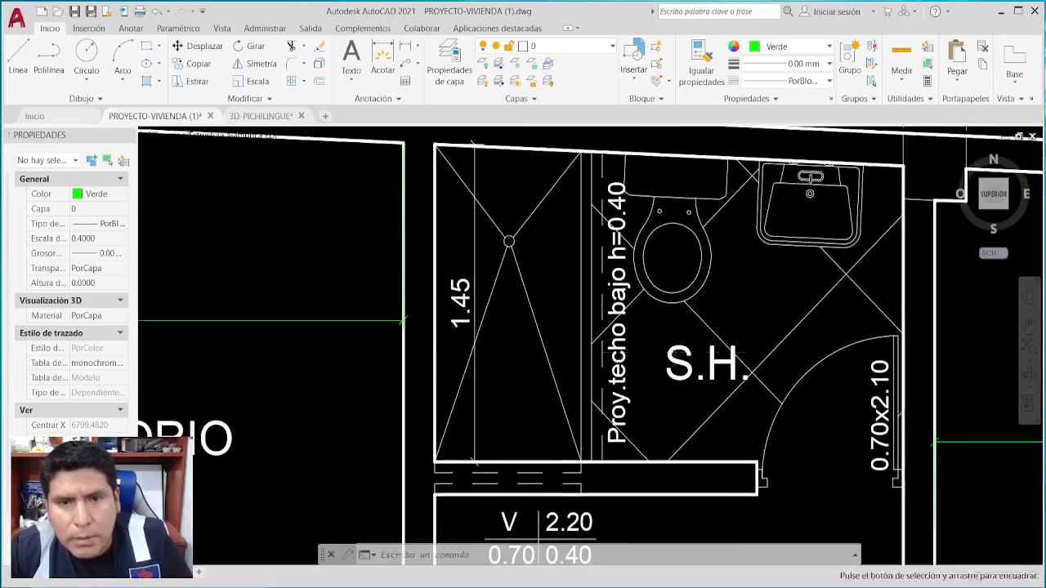
{"action": "middle_click_drag", "start_coordinate": [545, 368], "coordinate": [556, 364]}
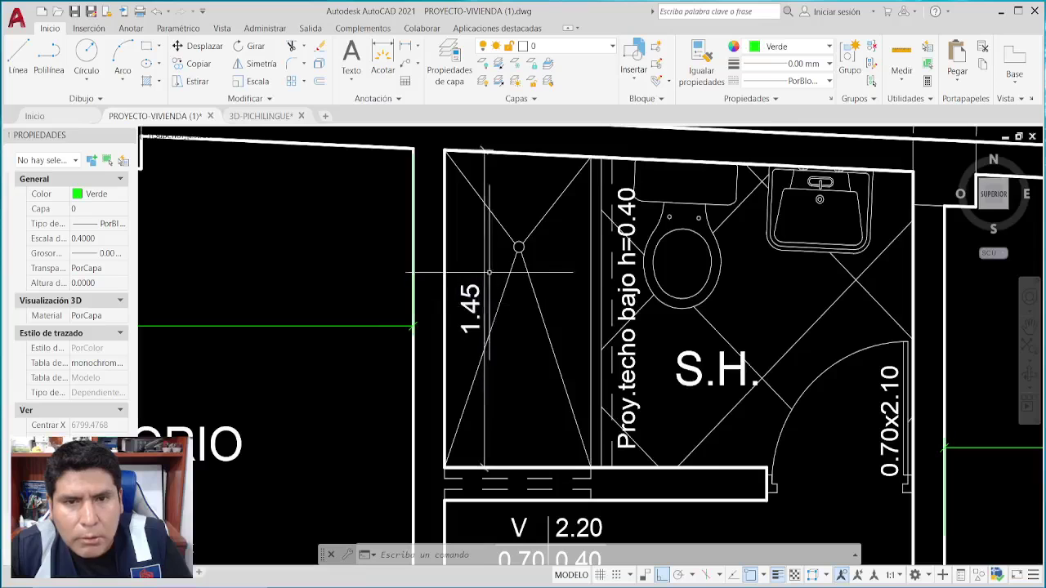
{"action": "key", "text": "Escape"}
{"action": "key", "text": "Escape"}
{"action": "key", "text": "Escape"}
{"action": "scroll", "coordinate": [575, 293], "scroll_direction": "down", "scroll_amount": 7}
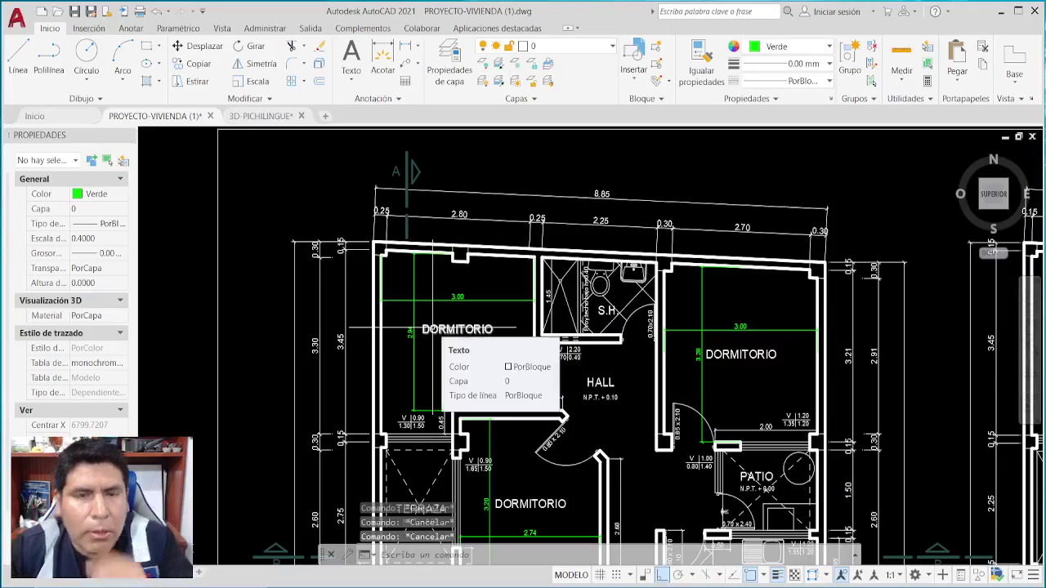
Draw a horizontal green reference line from the outer rear corner beside the PATIO-side DORMITORIO across the plan, past the opposite side wall.
{"action": "middle_click_drag", "start_coordinate": [436, 285], "coordinate": [465, 304]}
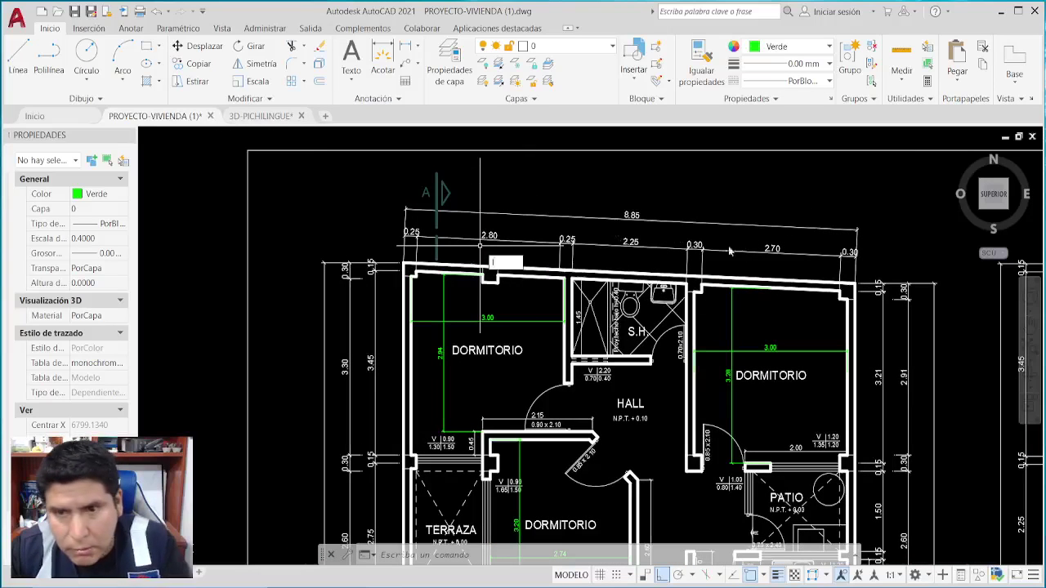
{"action": "type", "text": "l"}
{"action": "key", "text": "space"}
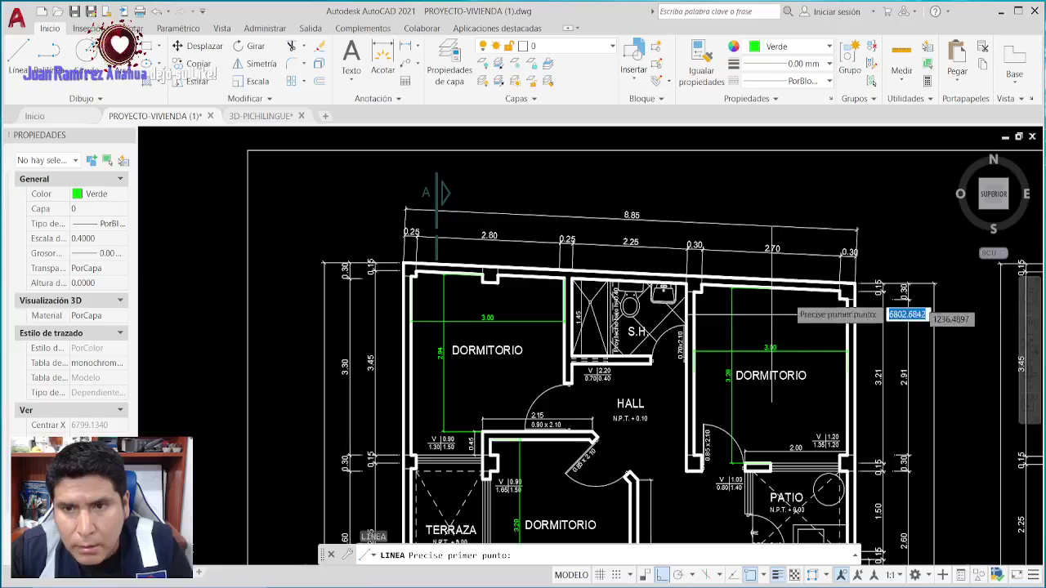
{"action": "left_click", "coordinate": [850, 323]}
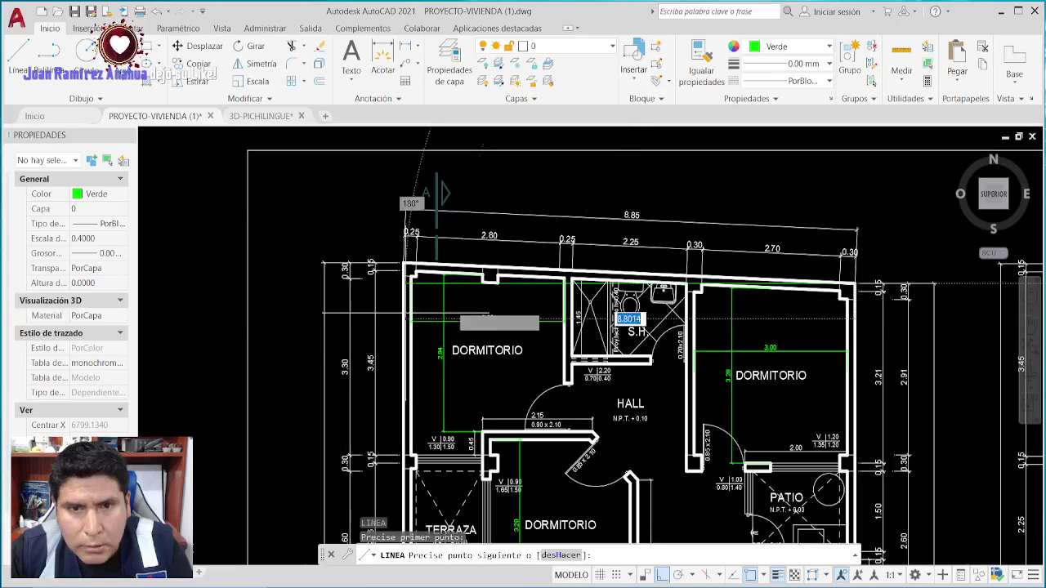
{"action": "key", "text": "Escape"}
{"action": "key", "text": "Escape"}
{"action": "key", "text": "Escape"}
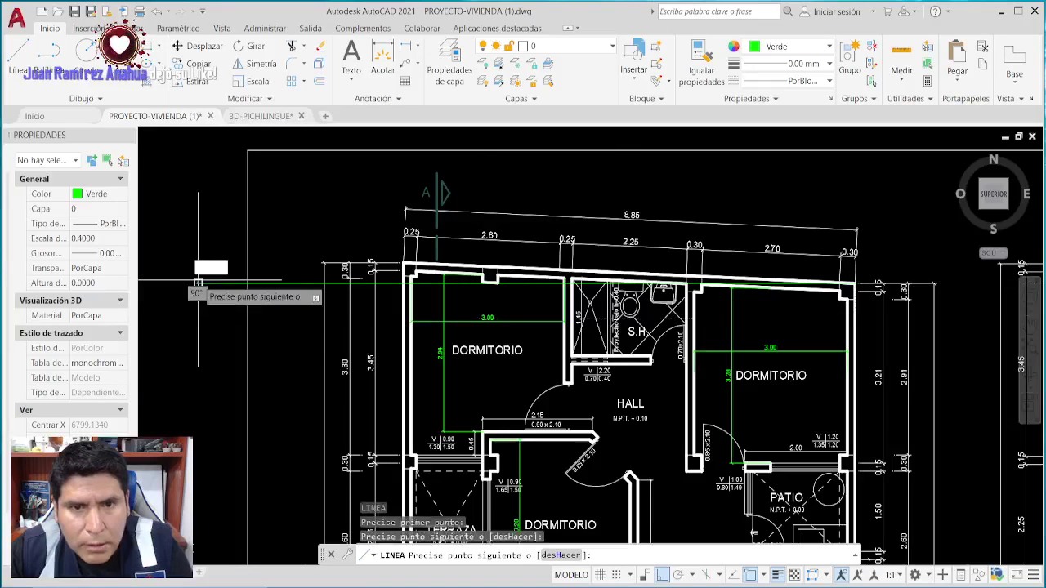
{"action": "left_click", "coordinate": [275, 282]}
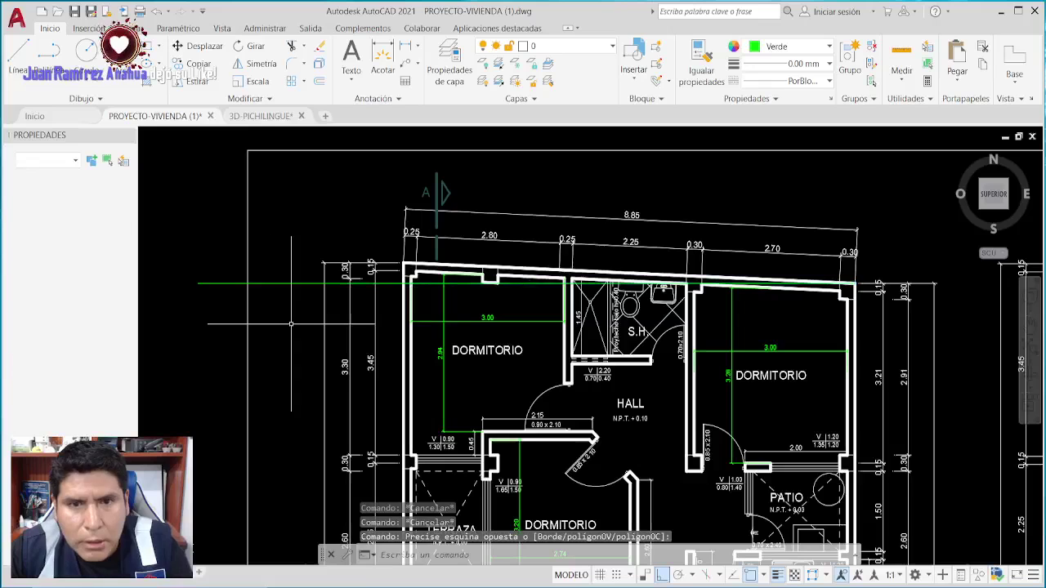
{"action": "key", "text": "Escape"}
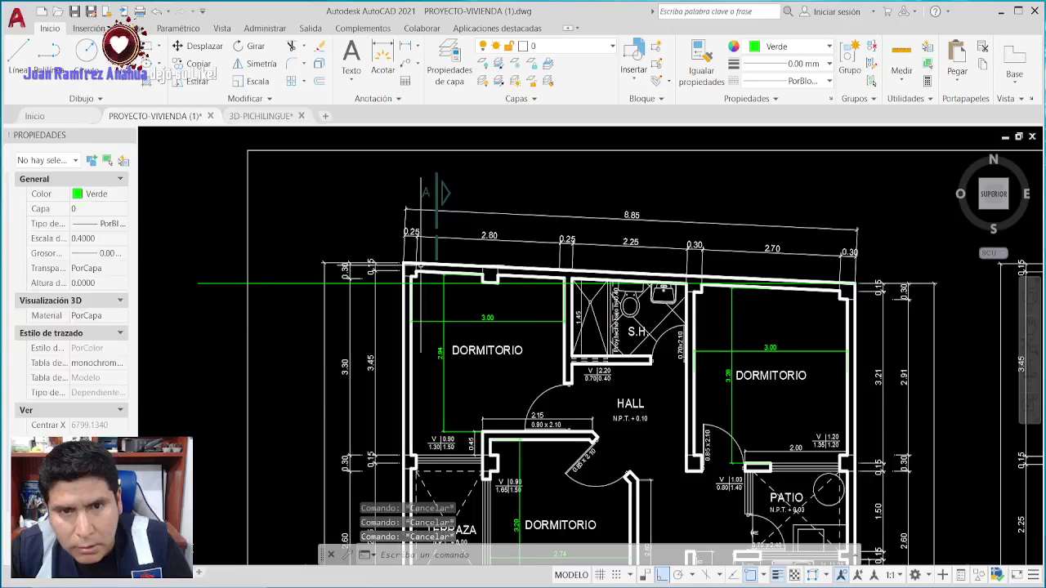
Trace in red the horizontal reference line and the slanted rear wall at the DORMITORIO next to the S.H., and clear the marks.
{"action": "scroll", "coordinate": [416, 277], "scroll_direction": "up", "scroll_amount": 6}
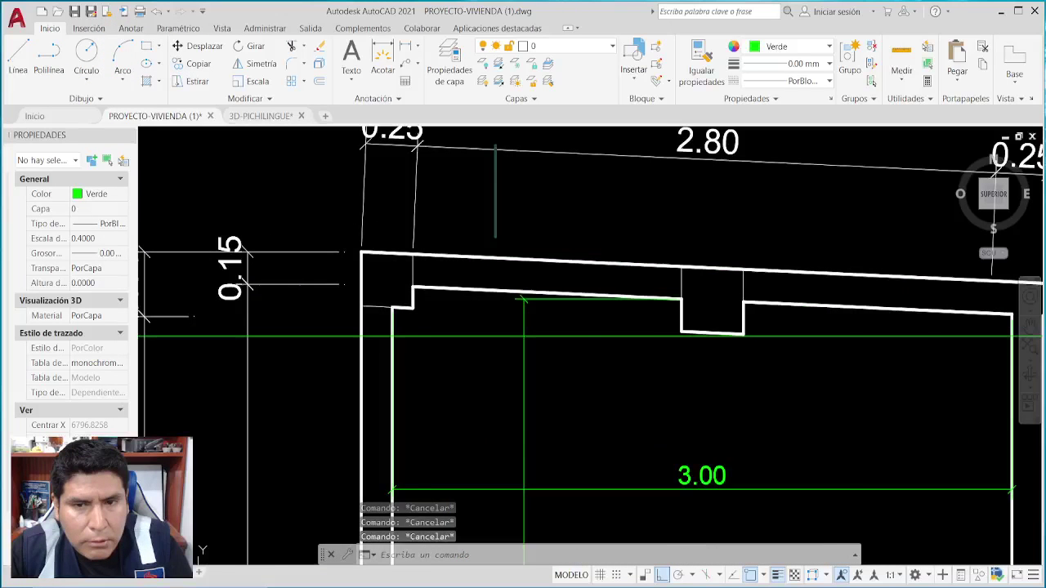
{"action": "scroll", "coordinate": [509, 330], "scroll_direction": "down", "scroll_amount": 2}
{"action": "mouse_move", "coordinate": [171, 335]}
{"action": "left_mouse_down"}
{"action": "mouse_move", "coordinate": [405, 340]}
{"action": "mouse_move", "coordinate": [944, 325]}
{"action": "left_mouse_up"}
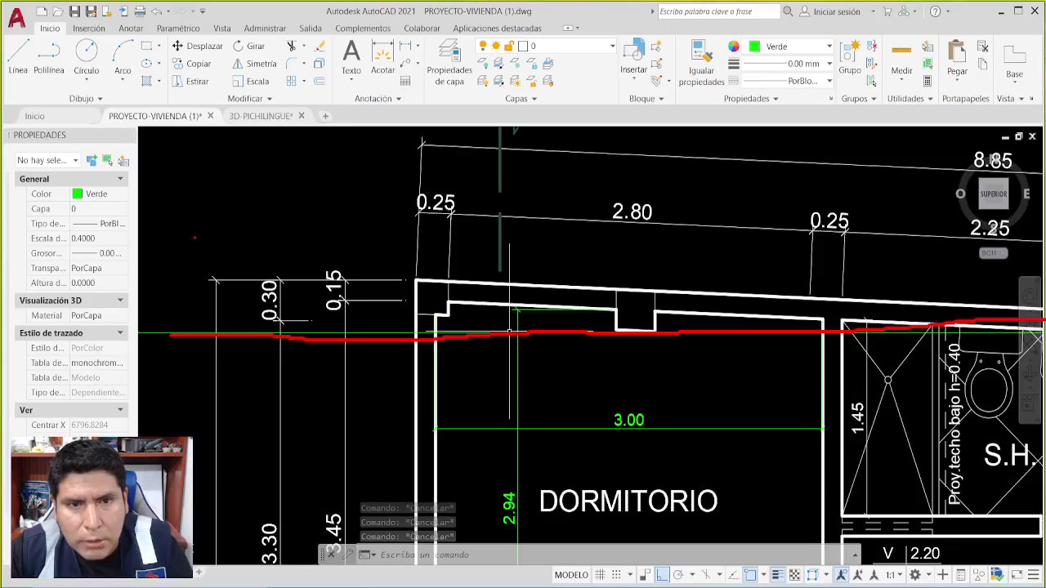
{"action": "mouse_move", "coordinate": [657, 290]}
{"action": "left_mouse_down"}
{"action": "mouse_move", "coordinate": [783, 303]}
{"action": "mouse_move", "coordinate": [990, 297]}
{"action": "left_mouse_up"}
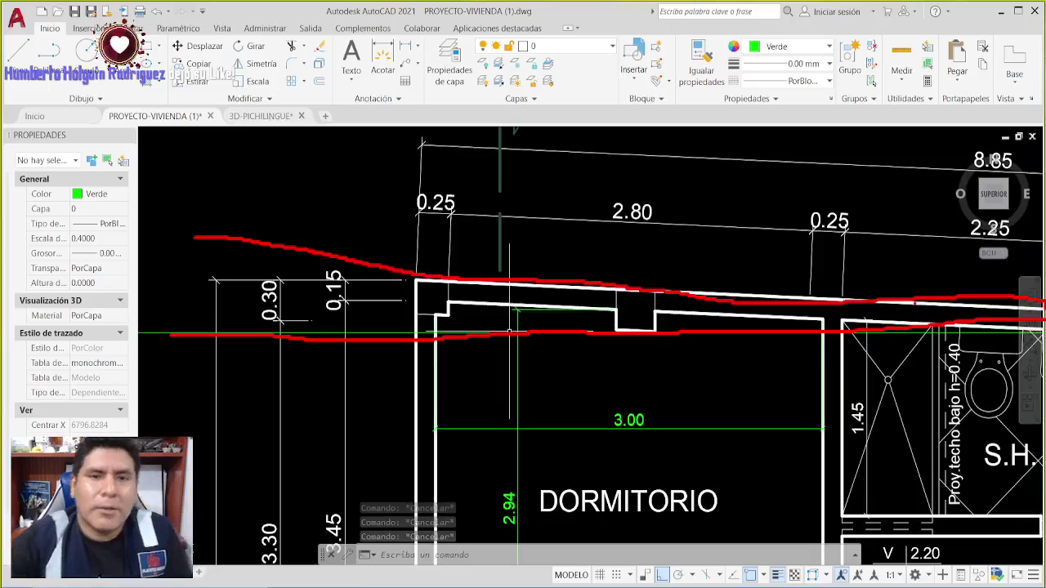
{"action": "key", "text": "Escape"}
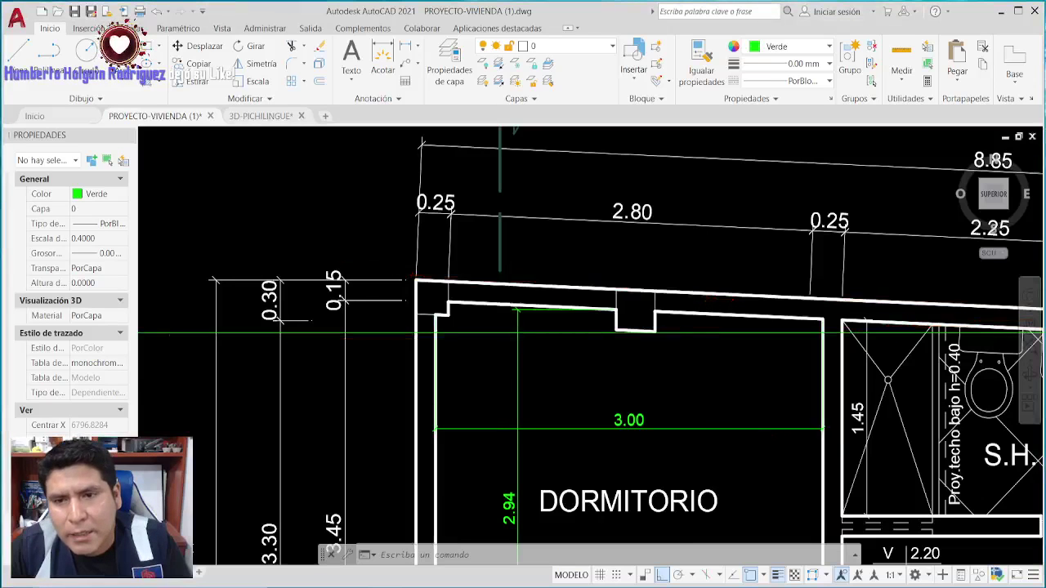
Trace in red the full slanted rear wall and a second line parallel to it behind the plan, and clear the marks.
{"action": "scroll", "coordinate": [510, 330], "scroll_direction": "down", "scroll_amount": 2}
{"action": "middle_click_drag", "start_coordinate": [624, 404], "coordinate": [417, 421]}
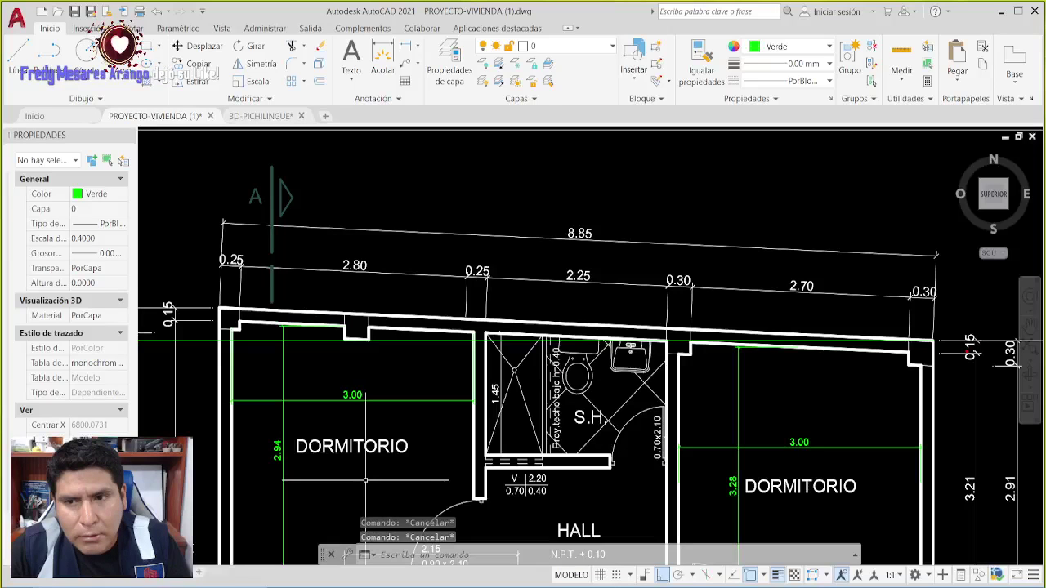
{"action": "mouse_move", "coordinate": [972, 352]}
{"action": "left_mouse_down"}
{"action": "mouse_move", "coordinate": [309, 304]}
{"action": "mouse_move", "coordinate": [78, 266]}
{"action": "left_mouse_up"}
{"action": "mouse_move", "coordinate": [35, 140]}
{"action": "left_mouse_down"}
{"action": "mouse_move", "coordinate": [458, 228]}
{"action": "mouse_move", "coordinate": [1005, 291]}
{"action": "left_mouse_up"}
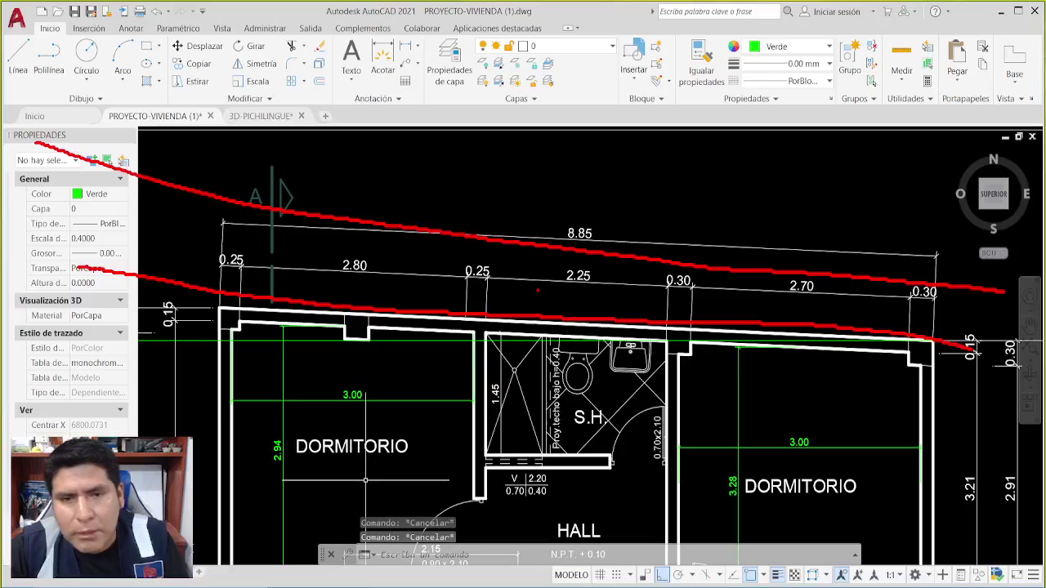
{"action": "key", "text": "Escape"}
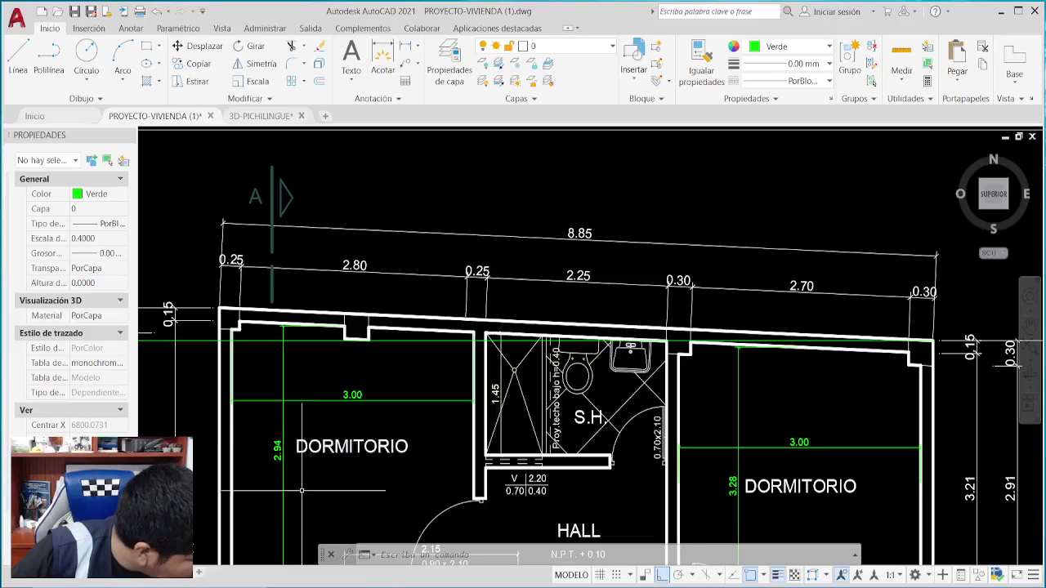
Trace in red the two edges of the straight structural axis running from the TERRAZA window wall to the PATIO window wall, and clear them.
{"action": "scroll", "coordinate": [547, 380], "scroll_direction": "down", "scroll_amount": 4}
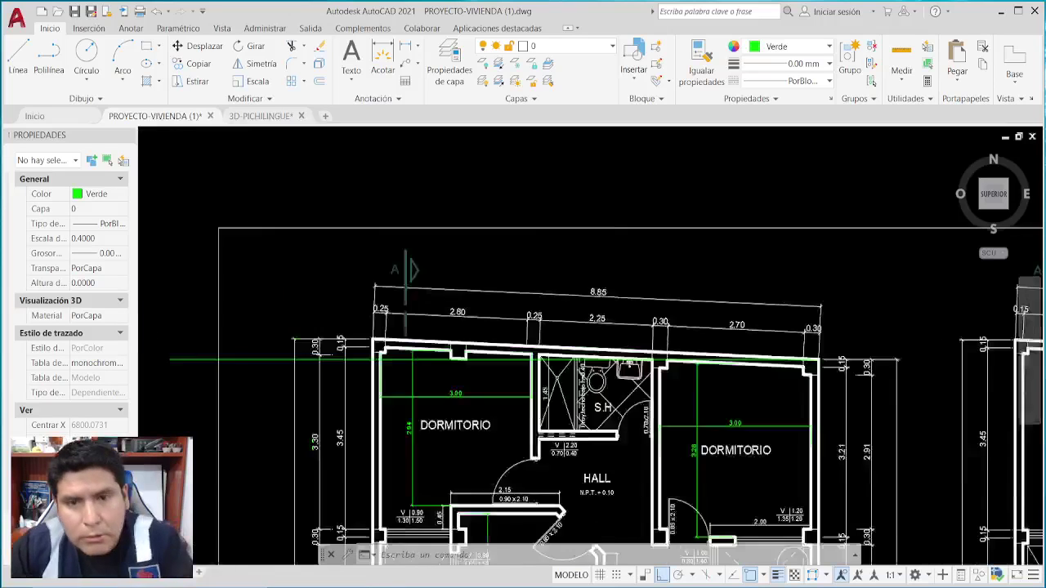
{"action": "scroll", "coordinate": [539, 379], "scroll_direction": "up", "scroll_amount": 4}
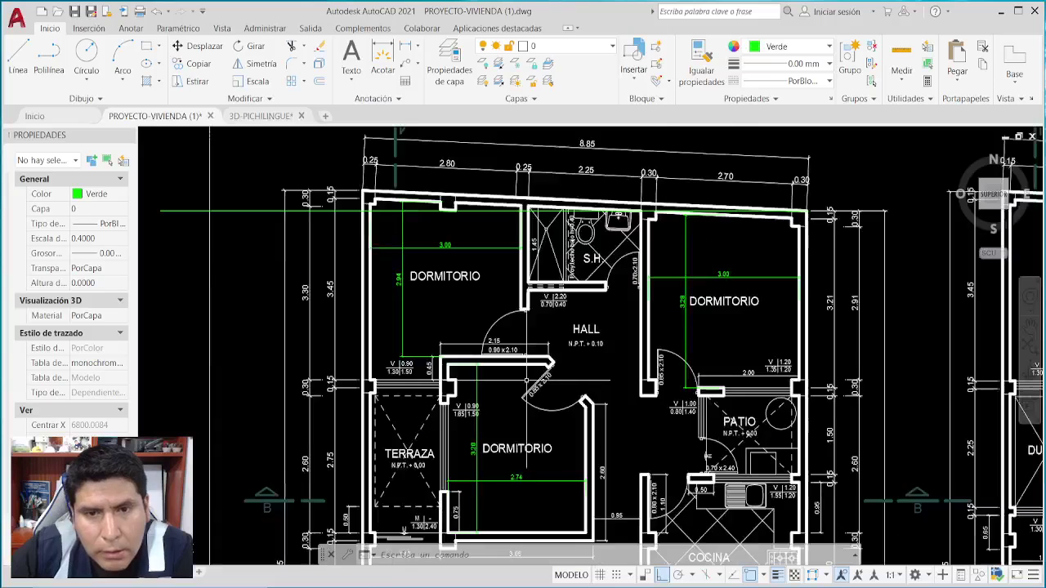
{"action": "scroll", "coordinate": [524, 380], "scroll_direction": "up", "scroll_amount": 2}
{"action": "scroll", "coordinate": [525, 380], "scroll_direction": "down", "scroll_amount": 2}
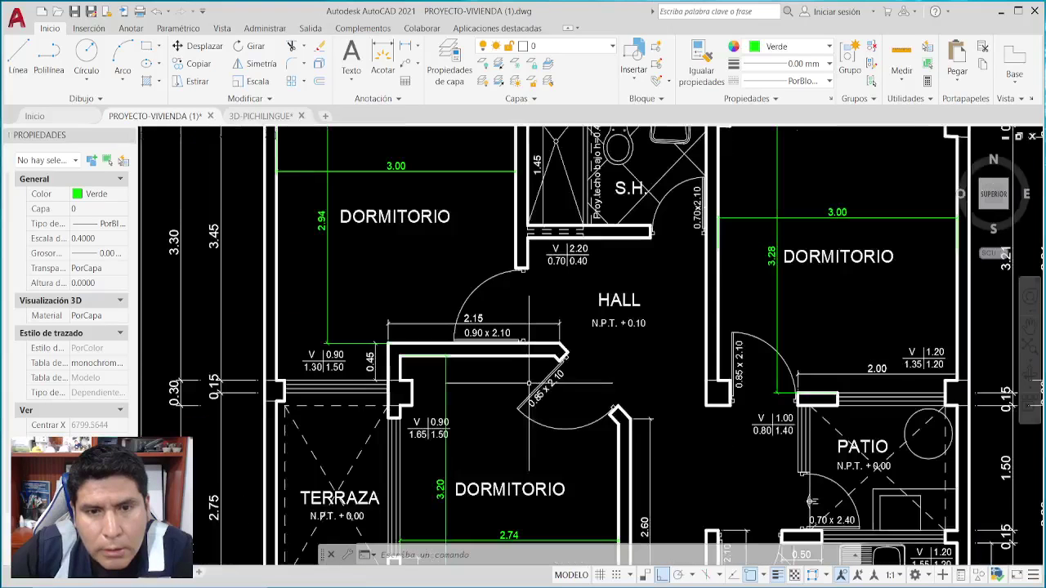
{"action": "mouse_move", "coordinate": [525, 380]}
{"action": "middle_mouse_down"}
{"action": "mouse_move", "coordinate": [529, 441]}
{"action": "mouse_move", "coordinate": [517, 441]}
{"action": "middle_mouse_up"}
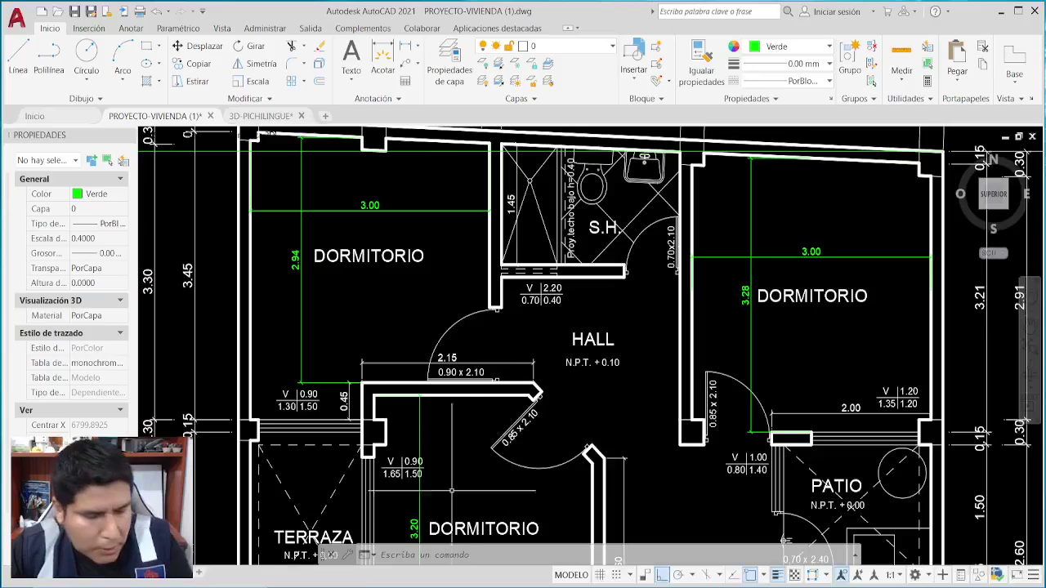
{"action": "left_click_drag", "start_coordinate": [257, 420], "coordinate": [929, 424]}
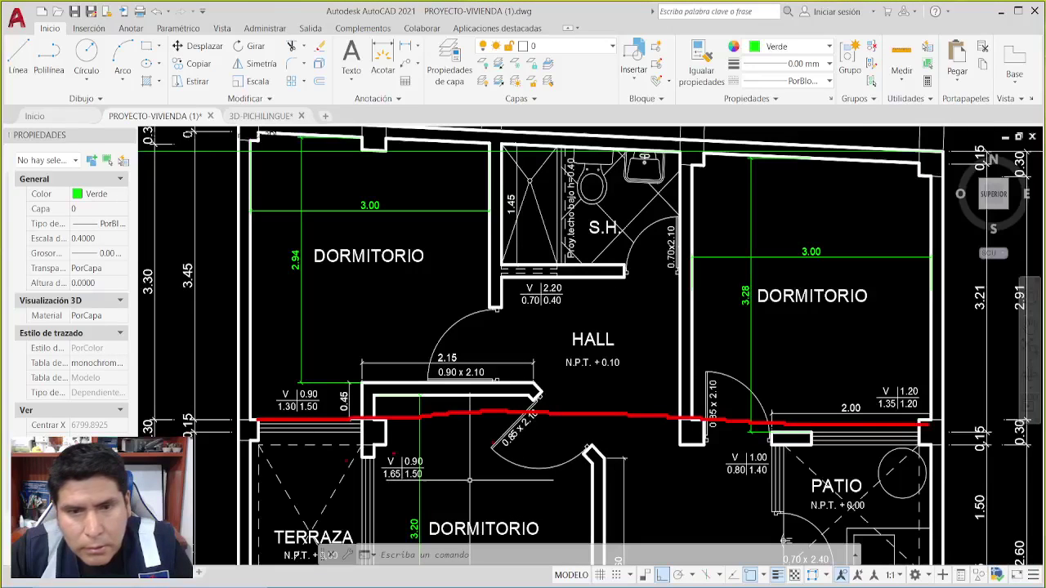
{"action": "left_click_drag", "start_coordinate": [254, 443], "coordinate": [929, 442]}
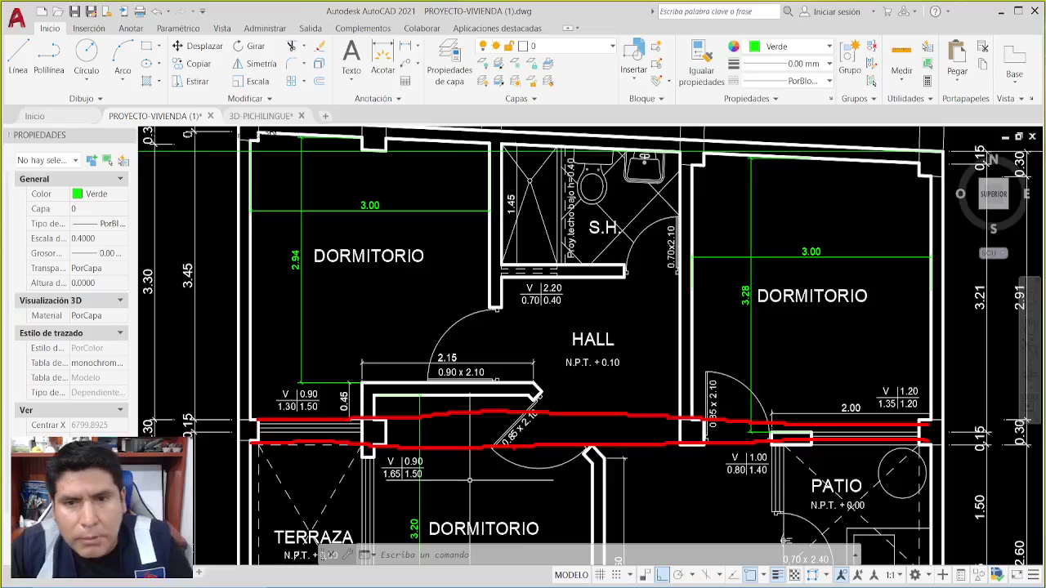
{"action": "key", "text": "Escape"}
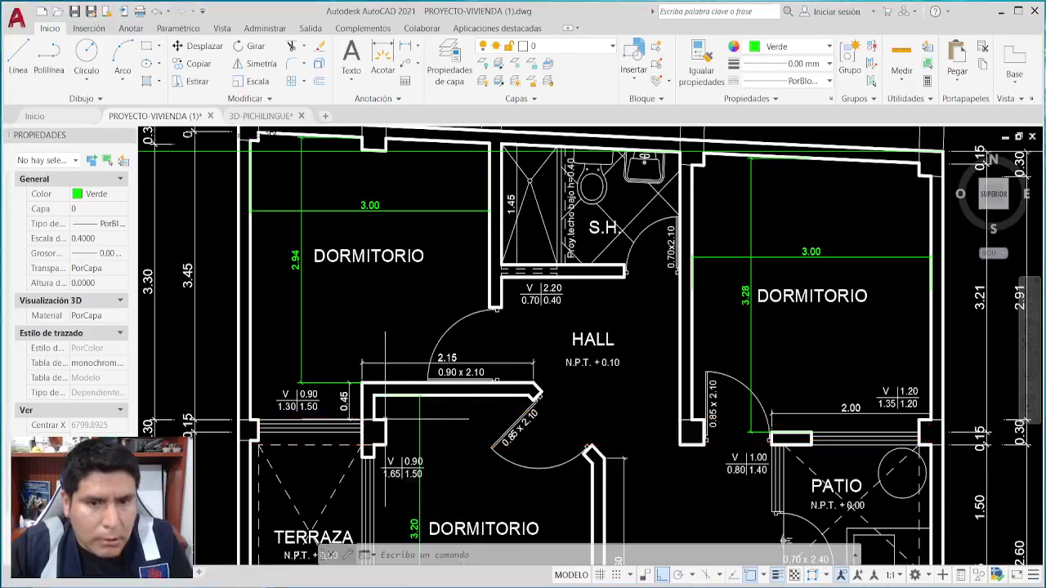
Bring the complete PRIMER PISO and SEGUNDO PISO plans into view side by side.
{"action": "scroll", "coordinate": [459, 362], "scroll_direction": "down", "scroll_amount": 4}
{"action": "scroll", "coordinate": [459, 362], "scroll_direction": "down", "scroll_amount": 2}
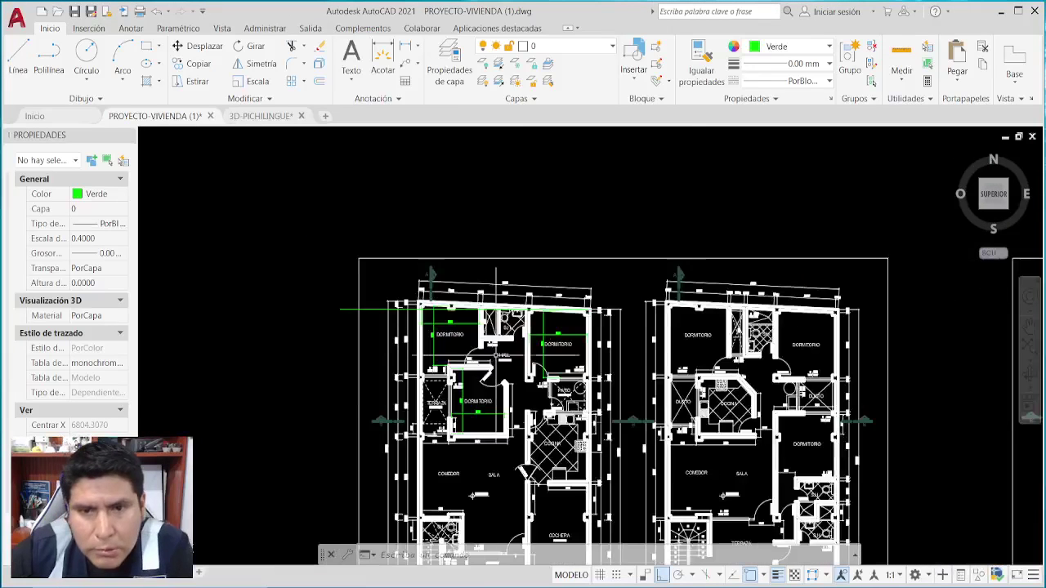
{"action": "middle_click_drag", "start_coordinate": [459, 362], "coordinate": [438, 202]}
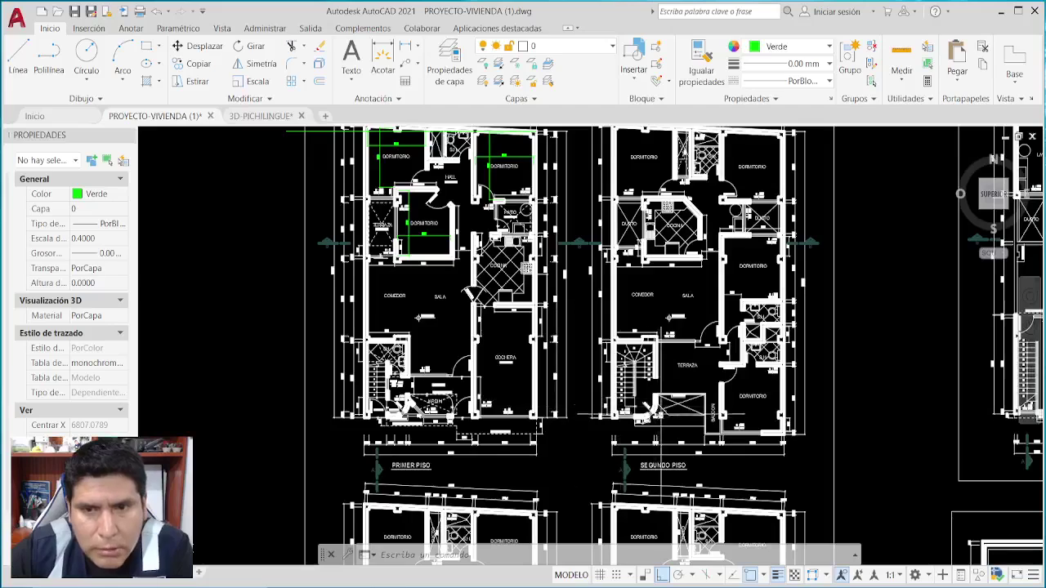
{"action": "mouse_move", "coordinate": [542, 330]}
{"action": "middle_mouse_down"}
{"action": "mouse_move", "coordinate": [549, 425]}
{"action": "mouse_move", "coordinate": [561, 429]}
{"action": "middle_mouse_up"}
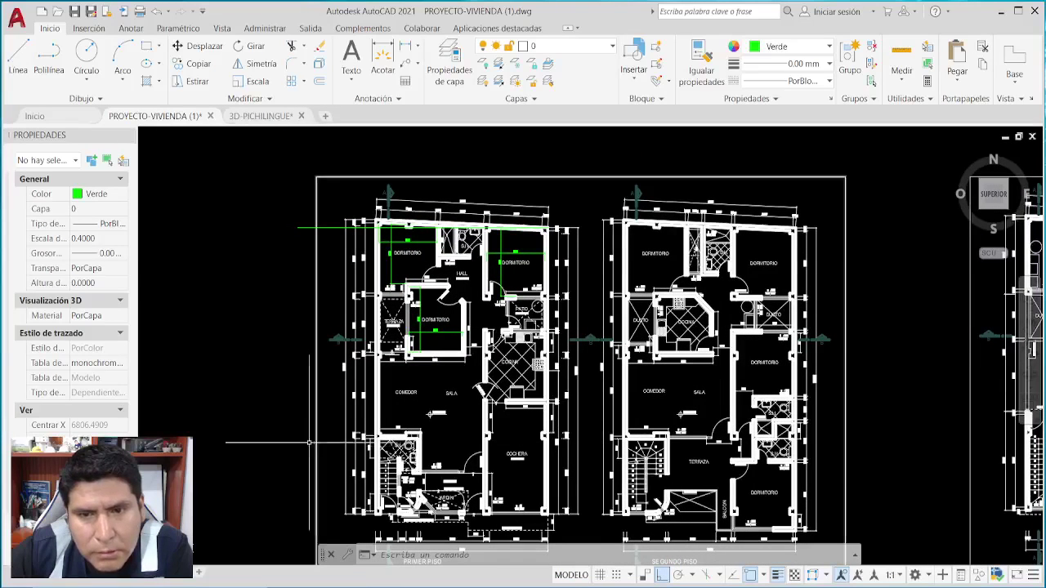
Trace in red the dashed window in the wall between the PRIMER PISO S.H. and the HALL, and clear the marks.
{"action": "mouse_move", "coordinate": [310, 440]}
{"action": "middle_mouse_down"}
{"action": "mouse_move", "coordinate": [305, 427]}
{"action": "mouse_move", "coordinate": [370, 413]}
{"action": "middle_mouse_up"}
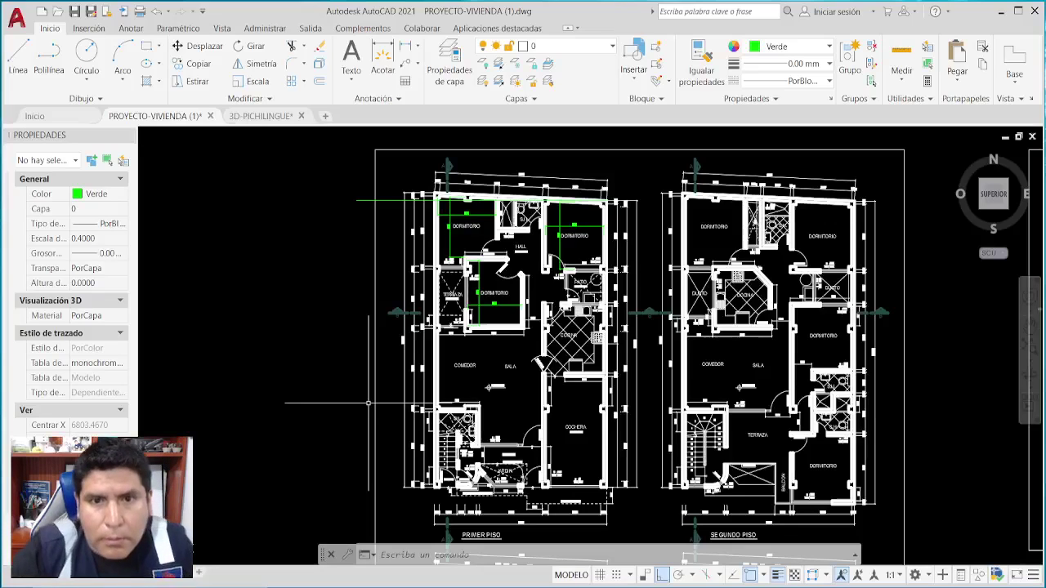
{"action": "key", "text": "Escape"}
{"action": "key", "text": "Escape"}
{"action": "key", "text": "Escape"}
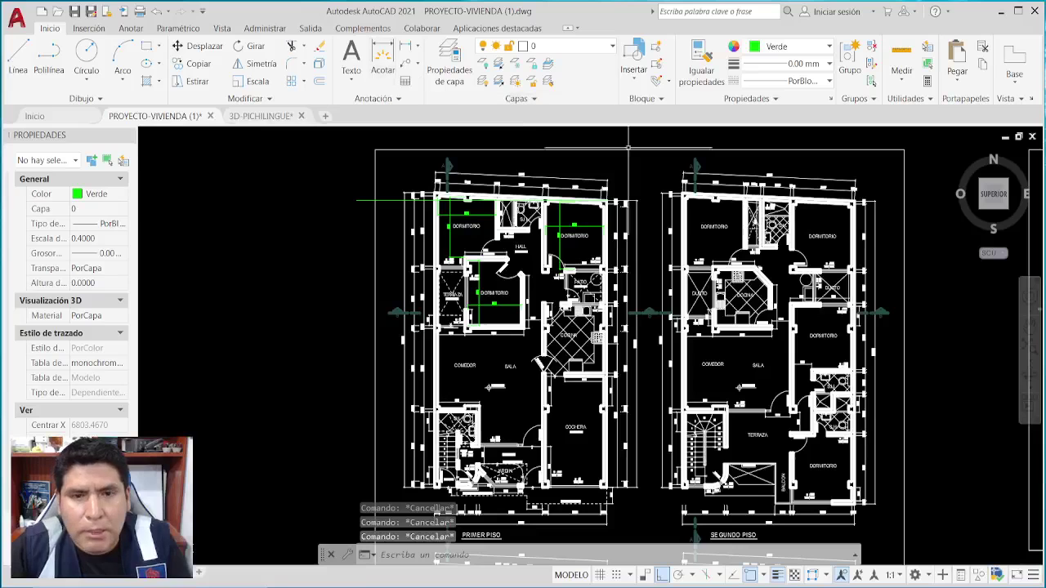
{"action": "scroll", "coordinate": [538, 199], "scroll_direction": "up", "scroll_amount": 5}
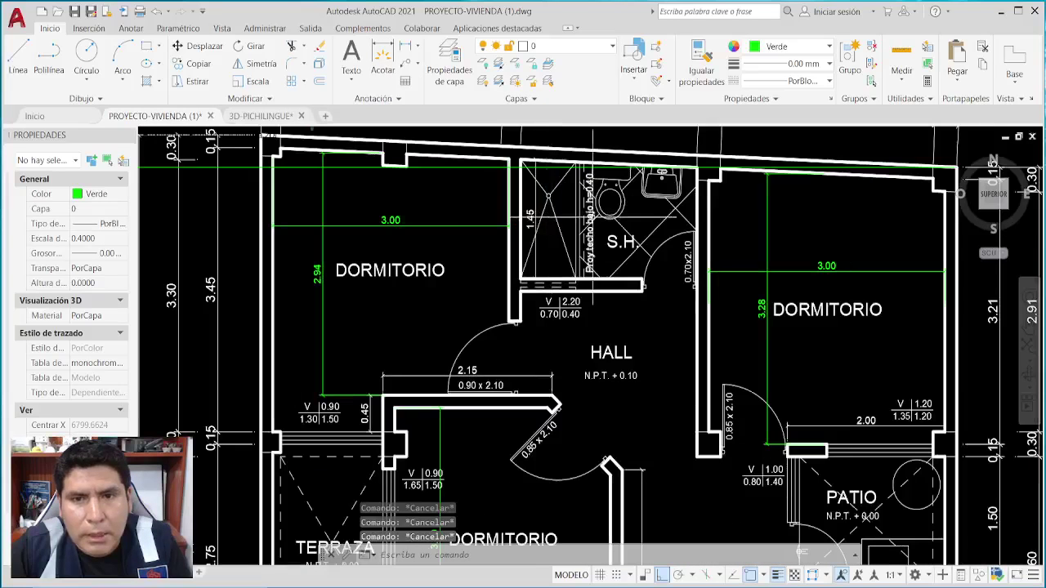
{"action": "scroll", "coordinate": [548, 312], "scroll_direction": "up", "scroll_amount": 5}
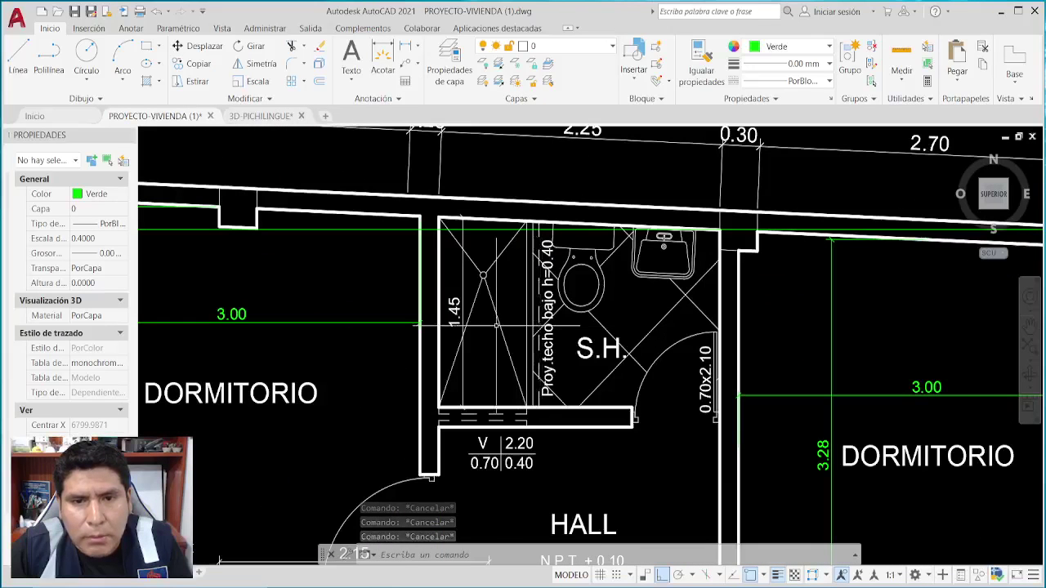
{"action": "middle_click_drag", "start_coordinate": [502, 325], "coordinate": [473, 337]}
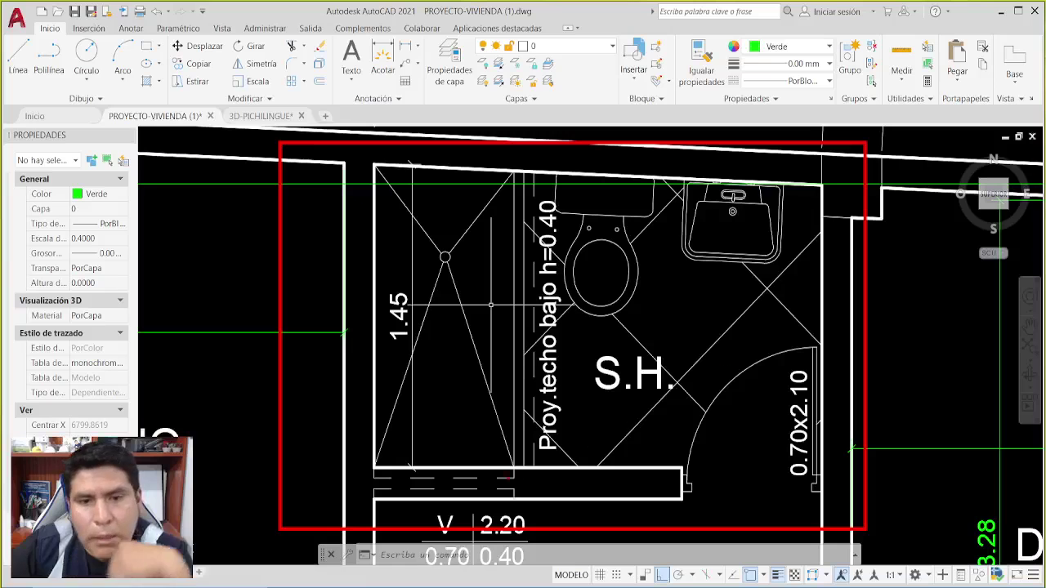
{"action": "mouse_move", "coordinate": [382, 482]}
{"action": "left_mouse_down"}
{"action": "mouse_move", "coordinate": [482, 479]}
{"action": "mouse_move", "coordinate": [492, 489]}
{"action": "left_mouse_up"}
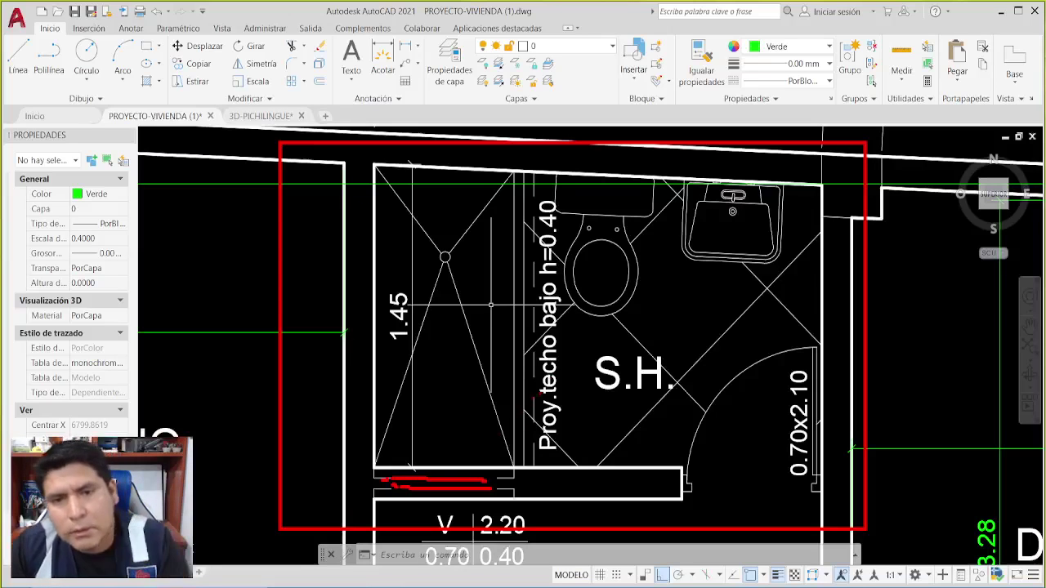
{"action": "scroll", "coordinate": [491, 300], "scroll_direction": "down", "scroll_amount": 8}
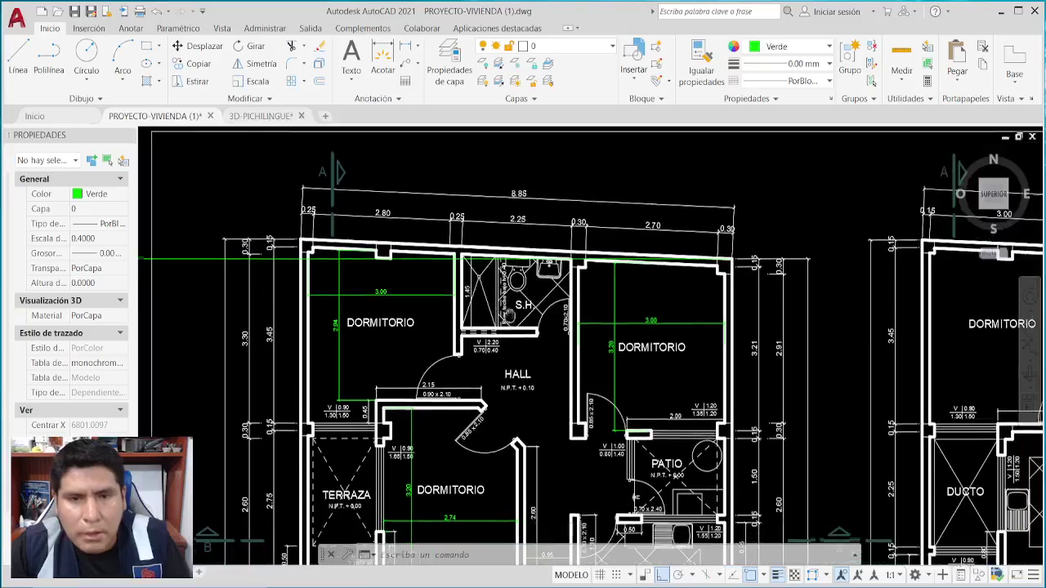
Circle the dashed S.H. window in red and draw an arrowed airflow path from the S.H. through the HALL to the PATIO.
{"action": "scroll", "coordinate": [508, 320], "scroll_direction": "up", "scroll_amount": 2}
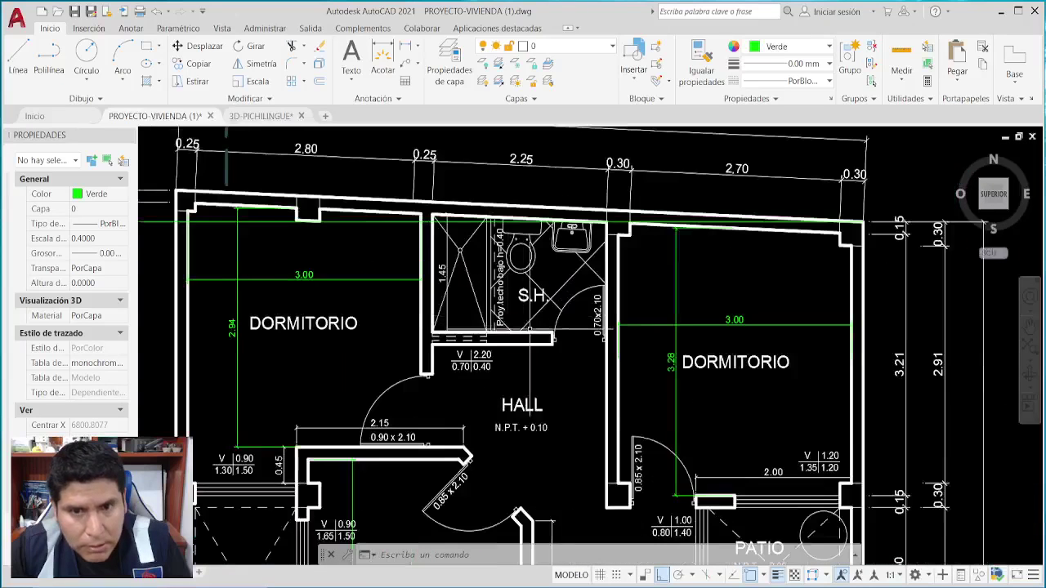
{"action": "middle_click_drag", "start_coordinate": [508, 321], "coordinate": [514, 294]}
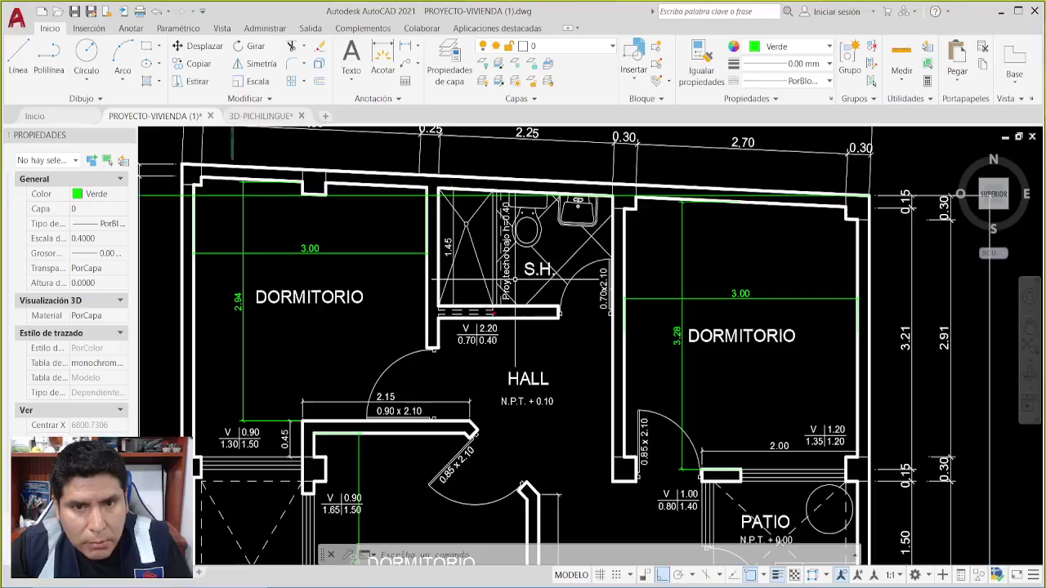
{"action": "mouse_move", "coordinate": [490, 303]}
{"action": "left_mouse_down"}
{"action": "mouse_move", "coordinate": [466, 322]}
{"action": "mouse_move", "coordinate": [496, 301]}
{"action": "left_mouse_up"}
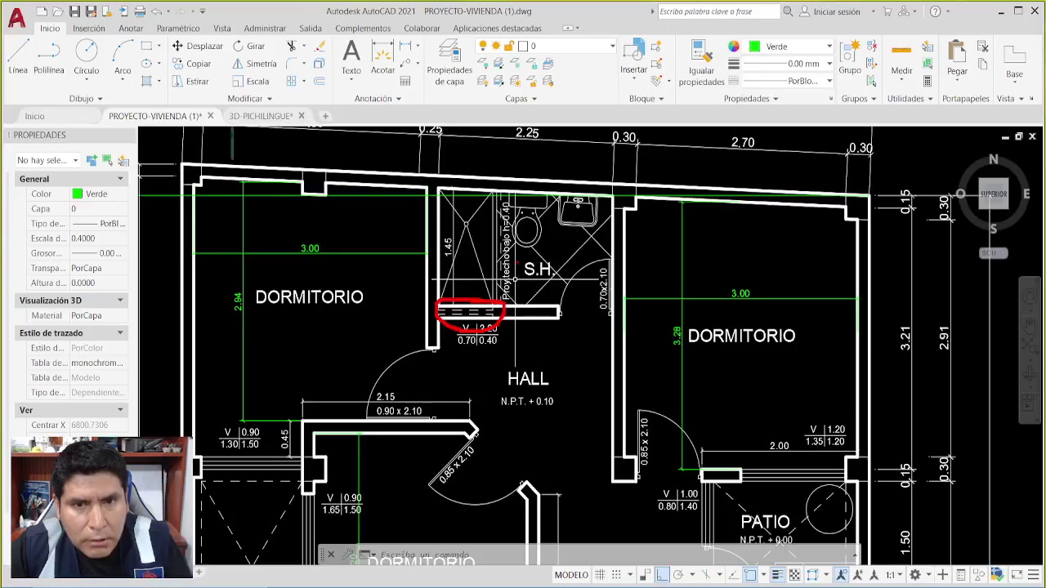
{"action": "mouse_move", "coordinate": [542, 246]}
{"action": "left_mouse_down"}
{"action": "mouse_move", "coordinate": [471, 287]}
{"action": "mouse_move", "coordinate": [468, 318]}
{"action": "mouse_move", "coordinate": [503, 311]}
{"action": "mouse_move", "coordinate": [468, 333]}
{"action": "mouse_move", "coordinate": [478, 355]}
{"action": "mouse_move", "coordinate": [495, 371]}
{"action": "mouse_move", "coordinate": [521, 355]}
{"action": "mouse_move", "coordinate": [500, 371]}
{"action": "mouse_move", "coordinate": [547, 379]}
{"action": "mouse_move", "coordinate": [481, 432]}
{"action": "mouse_move", "coordinate": [572, 388]}
{"action": "mouse_move", "coordinate": [582, 402]}
{"action": "mouse_move", "coordinate": [568, 451]}
{"action": "mouse_move", "coordinate": [580, 464]}
{"action": "mouse_move", "coordinate": [580, 511]}
{"action": "mouse_move", "coordinate": [703, 512]}
{"action": "mouse_move", "coordinate": [652, 521]}
{"action": "left_mouse_up"}
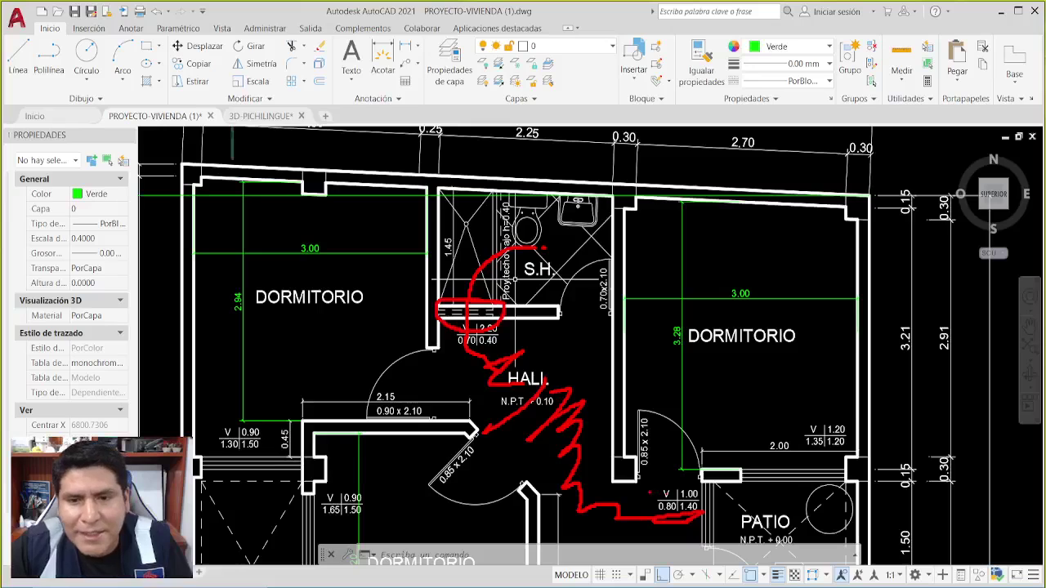
{"action": "mouse_move", "coordinate": [656, 497]}
{"action": "left_mouse_down"}
{"action": "mouse_move", "coordinate": [679, 492]}
{"action": "mouse_move", "coordinate": [768, 523]}
{"action": "mouse_move", "coordinate": [660, 547]}
{"action": "mouse_move", "coordinate": [748, 525]}
{"action": "left_mouse_up"}
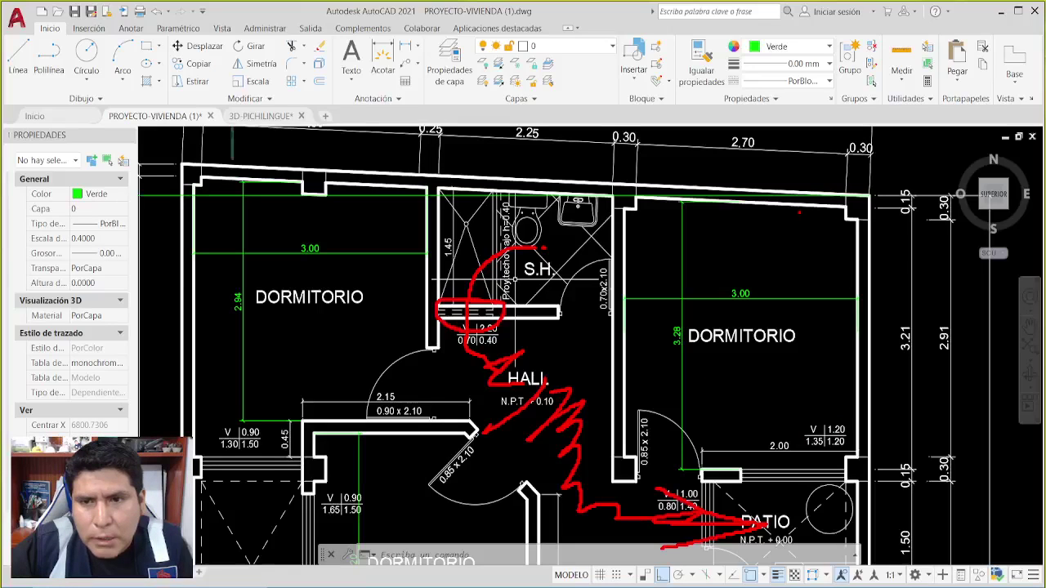
Mark off in red the outer rear corners of the two rear DORMITORIO rooms, and clear all marks.
{"action": "mouse_move", "coordinate": [799, 213]}
{"action": "left_mouse_down"}
{"action": "mouse_move", "coordinate": [802, 341]}
{"action": "mouse_move", "coordinate": [840, 373]}
{"action": "mouse_move", "coordinate": [858, 372]}
{"action": "left_mouse_up"}
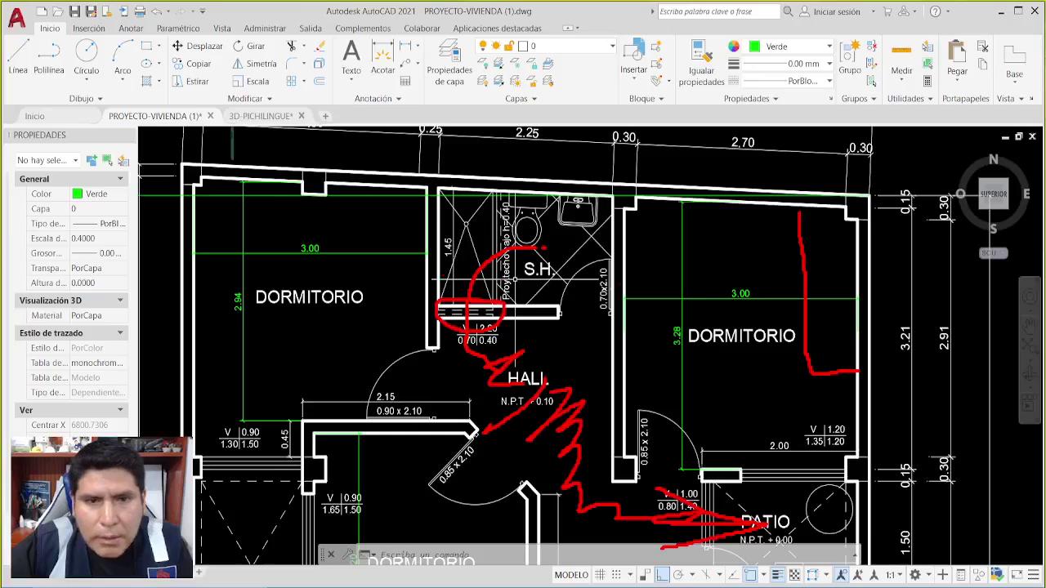
{"action": "mouse_move", "coordinate": [246, 185]}
{"action": "left_mouse_down"}
{"action": "mouse_move", "coordinate": [254, 362]}
{"action": "mouse_move", "coordinate": [181, 350]}
{"action": "left_mouse_up"}
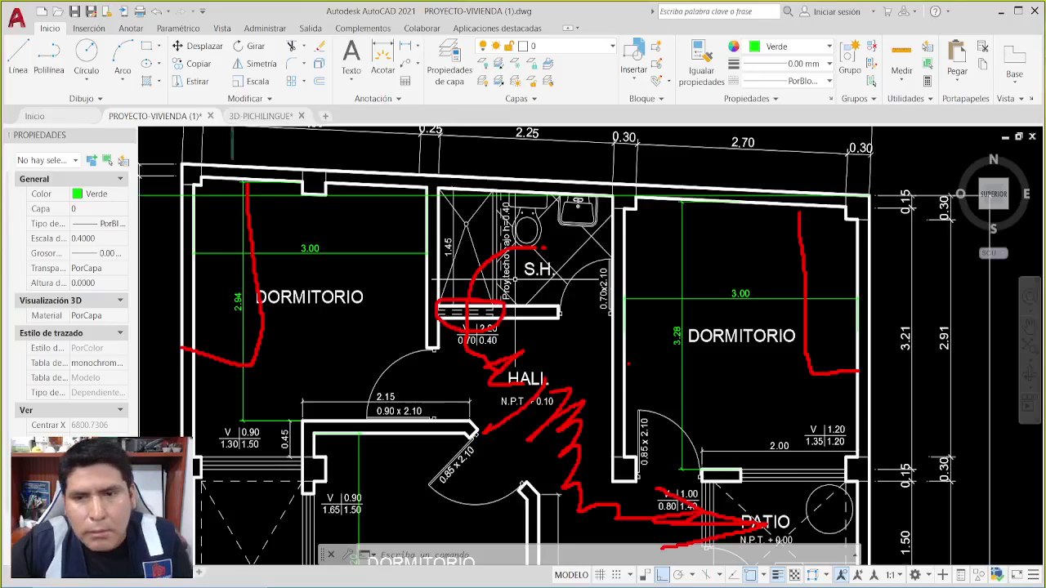
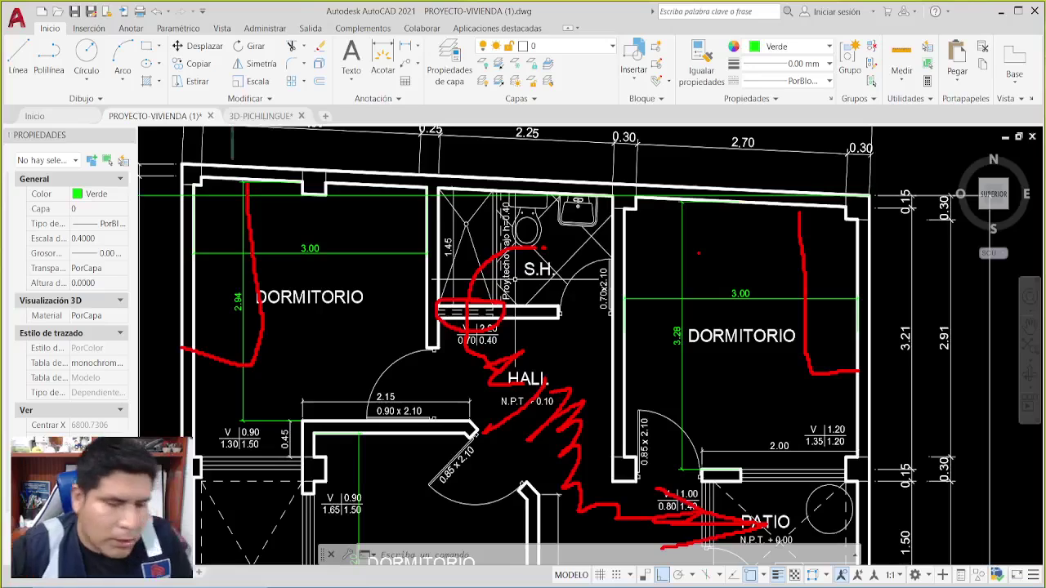
{"action": "key", "text": "Escape"}
Scribble over the TERRAZA and PATIO in red, draw a large curve looping around the plan to the S.H., and clear the marks.
{"action": "scroll", "coordinate": [482, 290], "scroll_direction": "down", "scroll_amount": 2}
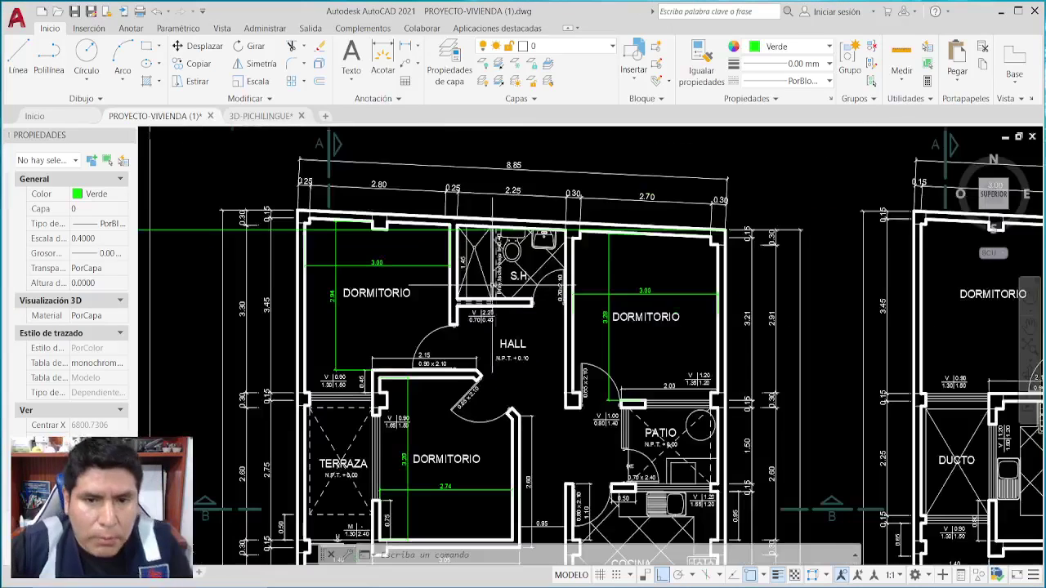
{"action": "middle_click_drag", "start_coordinate": [530, 367], "coordinate": [562, 333]}
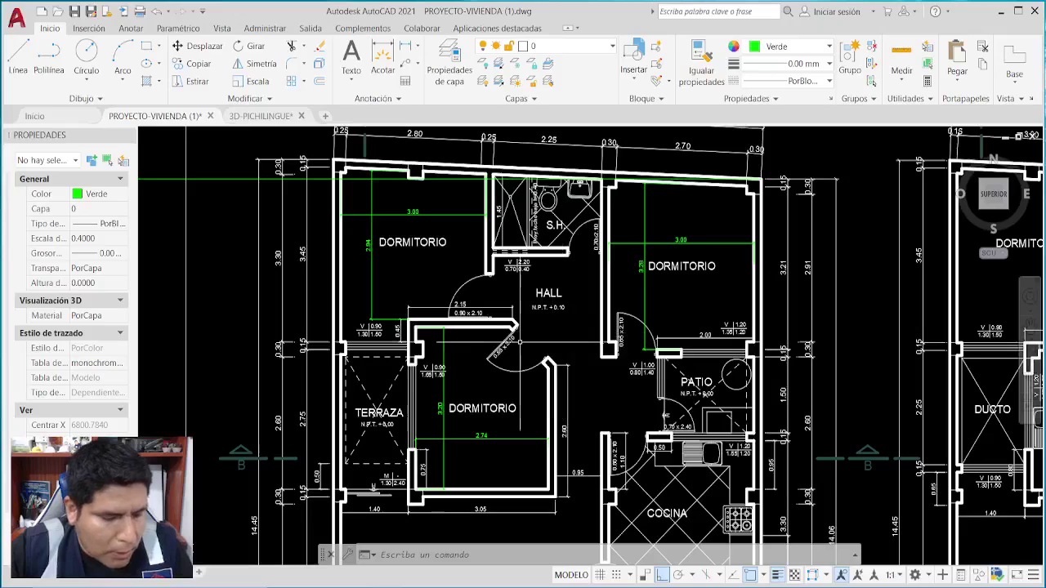
{"action": "mouse_move", "coordinate": [515, 350]}
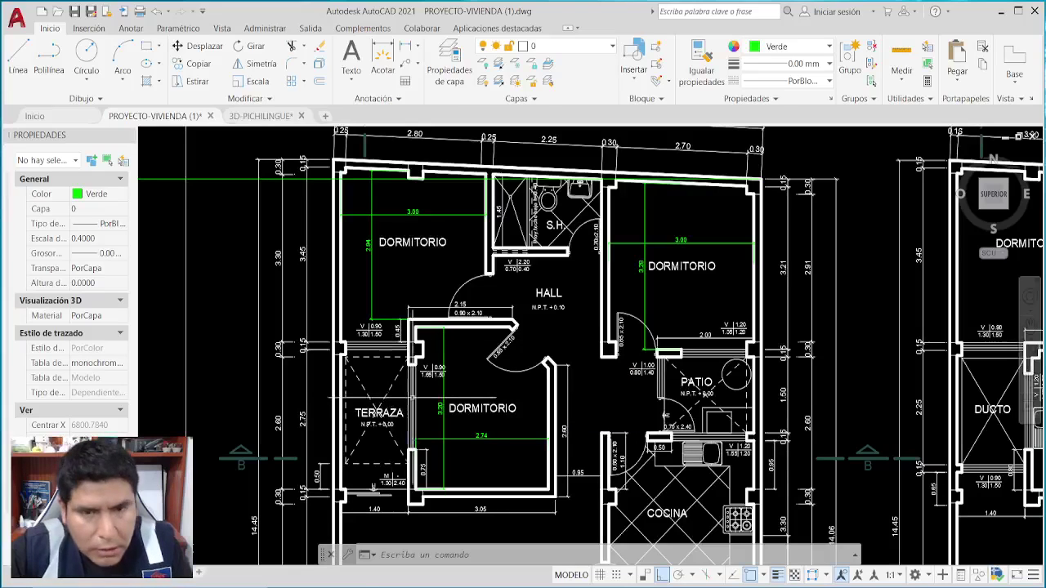
{"action": "mouse_move", "coordinate": [409, 348]}
{"action": "left_mouse_down"}
{"action": "mouse_move", "coordinate": [350, 384]}
{"action": "mouse_move", "coordinate": [397, 500]}
{"action": "mouse_move", "coordinate": [360, 357]}
{"action": "mouse_move", "coordinate": [404, 392]}
{"action": "mouse_move", "coordinate": [409, 447]}
{"action": "mouse_move", "coordinate": [356, 485]}
{"action": "mouse_move", "coordinate": [404, 454]}
{"action": "mouse_move", "coordinate": [390, 379]}
{"action": "mouse_move", "coordinate": [402, 364]}
{"action": "left_mouse_up"}
{"action": "mouse_move", "coordinate": [663, 357]}
{"action": "left_mouse_down"}
{"action": "mouse_move", "coordinate": [750, 372]}
{"action": "mouse_move", "coordinate": [674, 392]}
{"action": "mouse_move", "coordinate": [736, 416]}
{"action": "mouse_move", "coordinate": [707, 425]}
{"action": "left_mouse_up"}
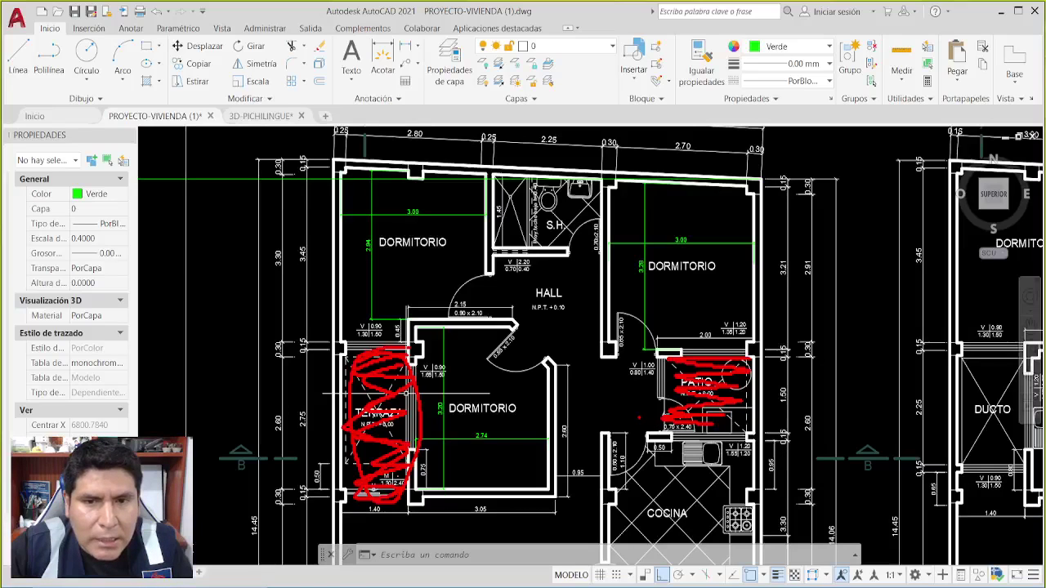
{"action": "mouse_move", "coordinate": [685, 534]}
{"action": "left_mouse_down"}
{"action": "mouse_move", "coordinate": [701, 181]}
{"action": "mouse_move", "coordinate": [173, 418]}
{"action": "mouse_move", "coordinate": [523, 131]}
{"action": "mouse_move", "coordinate": [520, 223]}
{"action": "left_mouse_up"}
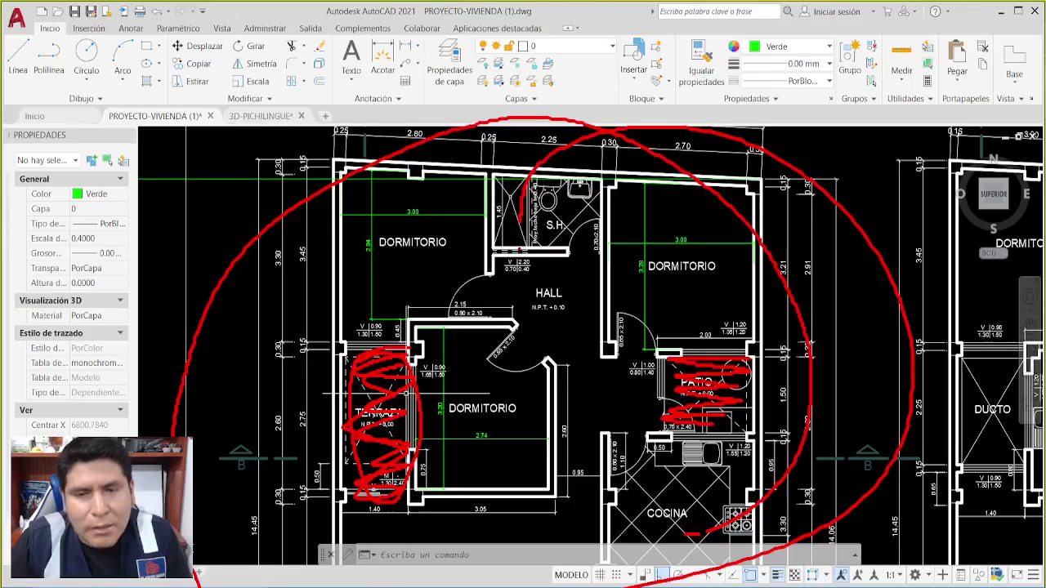
{"action": "key", "text": "Escape"}
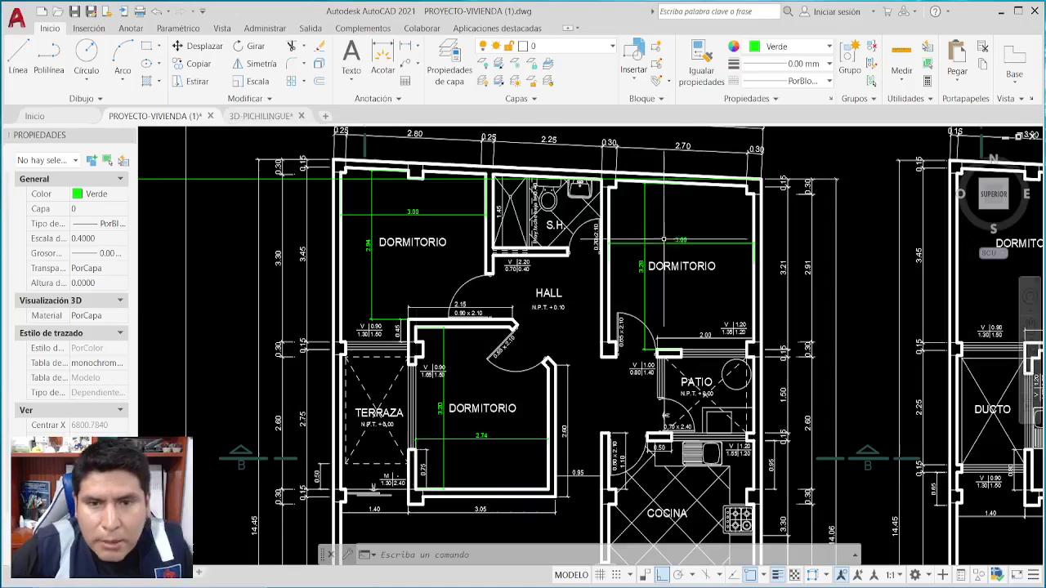
Circle in red the "Proy.techo bajo h=0.40" note and the dashed window in the S.H., trace the window, and clear the marks.
{"action": "scroll", "coordinate": [515, 246], "scroll_direction": "up", "scroll_amount": 4}
{"action": "mouse_move", "coordinate": [538, 257]}
{"action": "middle_mouse_down"}
{"action": "mouse_move", "coordinate": [555, 426]}
{"action": "mouse_move", "coordinate": [597, 464]}
{"action": "mouse_move", "coordinate": [623, 453]}
{"action": "middle_mouse_up"}
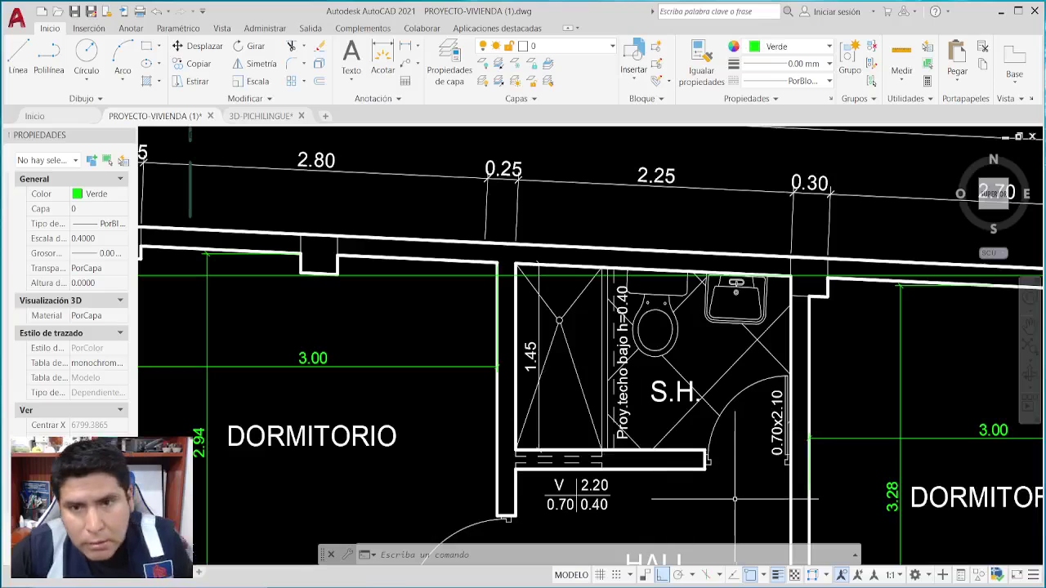
{"action": "scroll", "coordinate": [672, 441], "scroll_direction": "up", "scroll_amount": 2}
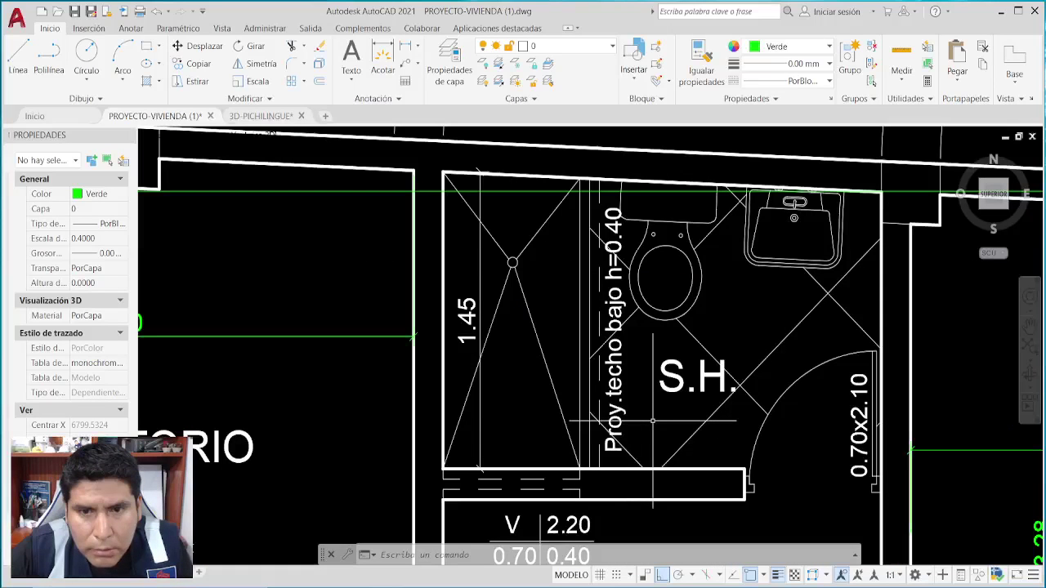
{"action": "middle_click_drag", "start_coordinate": [653, 421], "coordinate": [667, 414]}
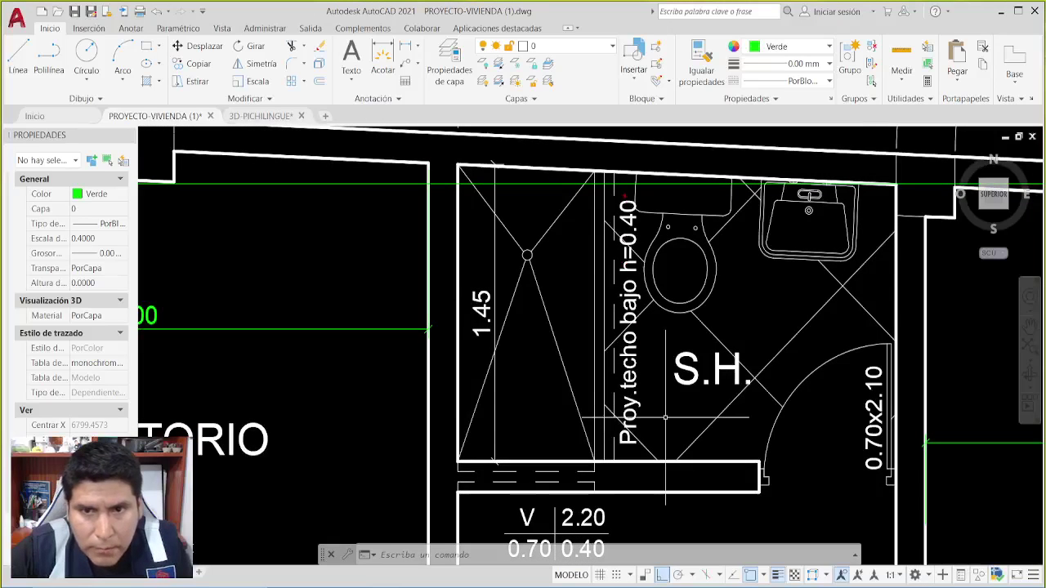
{"action": "mouse_move", "coordinate": [624, 196]}
{"action": "left_mouse_down"}
{"action": "mouse_move", "coordinate": [599, 292]}
{"action": "mouse_move", "coordinate": [595, 380]}
{"action": "mouse_move", "coordinate": [605, 445]}
{"action": "mouse_move", "coordinate": [629, 459]}
{"action": "mouse_move", "coordinate": [664, 418]}
{"action": "mouse_move", "coordinate": [678, 235]}
{"action": "mouse_move", "coordinate": [655, 190]}
{"action": "mouse_move", "coordinate": [627, 187]}
{"action": "left_mouse_up"}
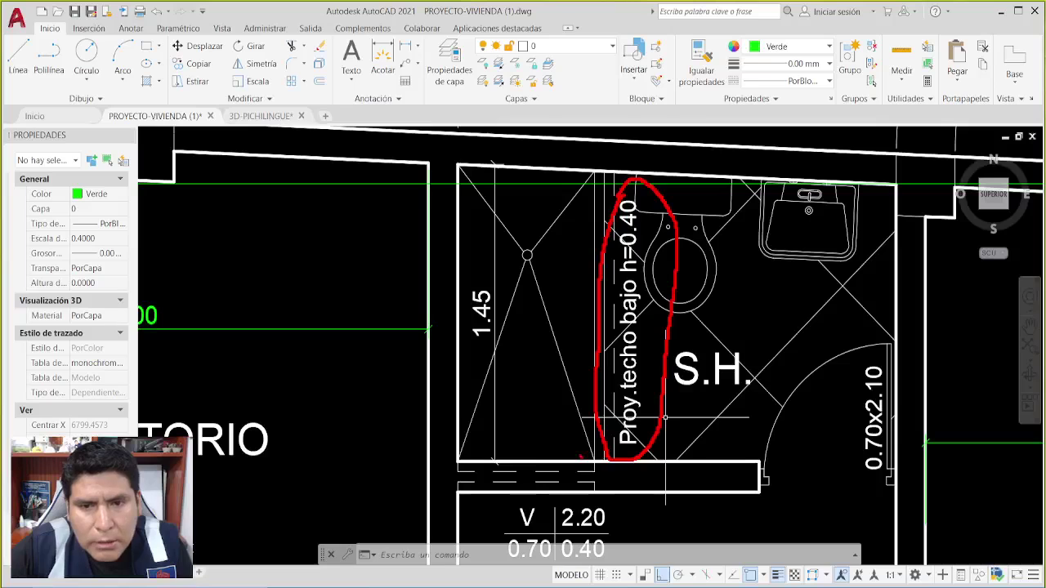
{"action": "mouse_move", "coordinate": [581, 455]}
{"action": "left_mouse_down"}
{"action": "mouse_move", "coordinate": [446, 449]}
{"action": "mouse_move", "coordinate": [448, 484]}
{"action": "mouse_move", "coordinate": [506, 514]}
{"action": "mouse_move", "coordinate": [557, 511]}
{"action": "mouse_move", "coordinate": [620, 457]}
{"action": "mouse_move", "coordinate": [549, 448]}
{"action": "left_mouse_up"}
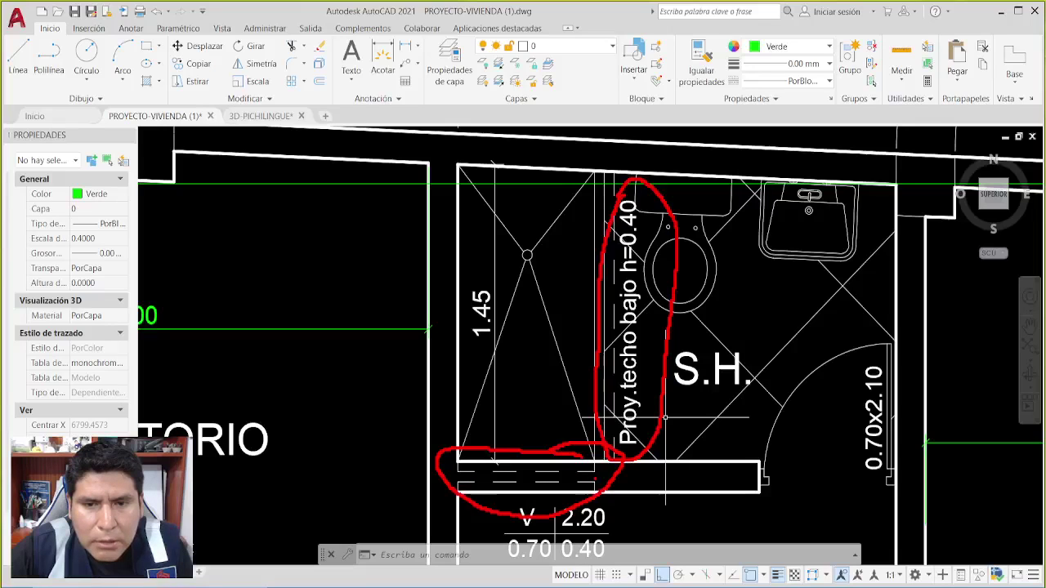
{"action": "mouse_move", "coordinate": [590, 479]}
{"action": "left_mouse_down"}
{"action": "mouse_move", "coordinate": [455, 483]}
{"action": "mouse_move", "coordinate": [577, 482]}
{"action": "left_mouse_up"}
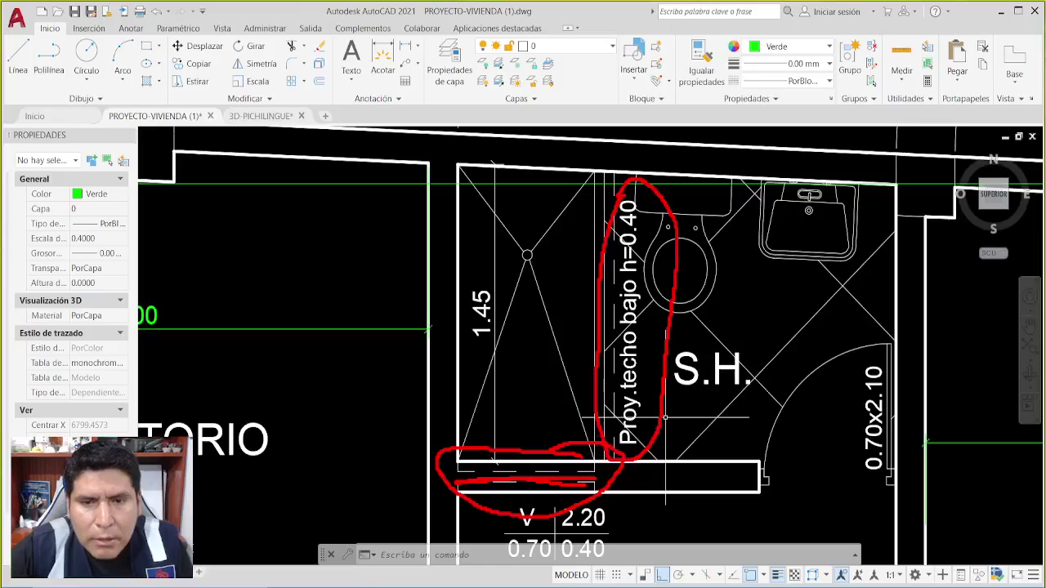
{"action": "key", "text": "Escape"}
Draw in red the ventilation path from the S.H. through its dashed window and across the HALL, and clear it.
{"action": "scroll", "coordinate": [601, 378], "scroll_direction": "down", "scroll_amount": 6}
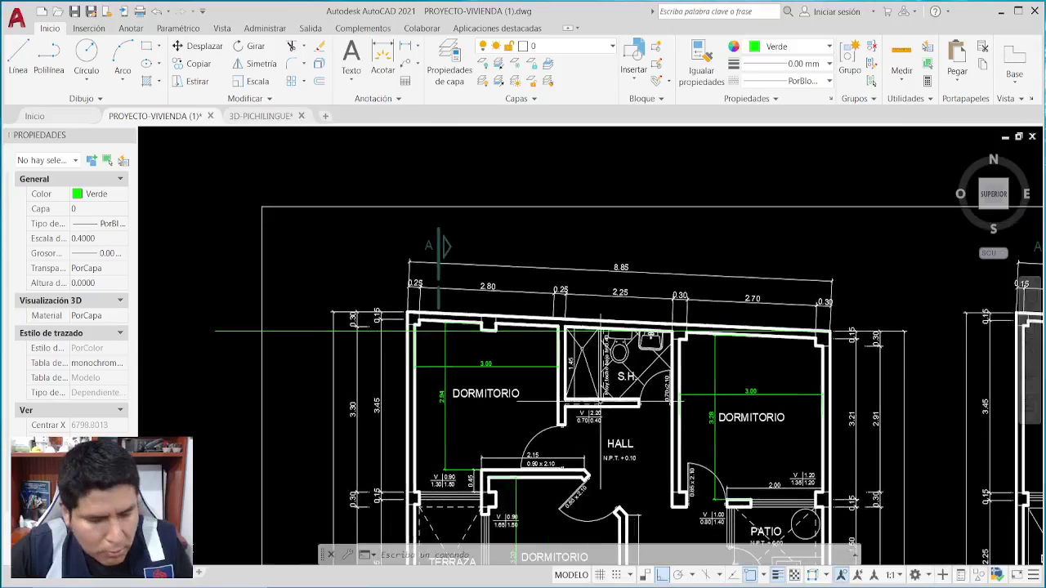
{"action": "left_click_drag", "start_coordinate": [595, 365], "coordinate": [614, 355]}
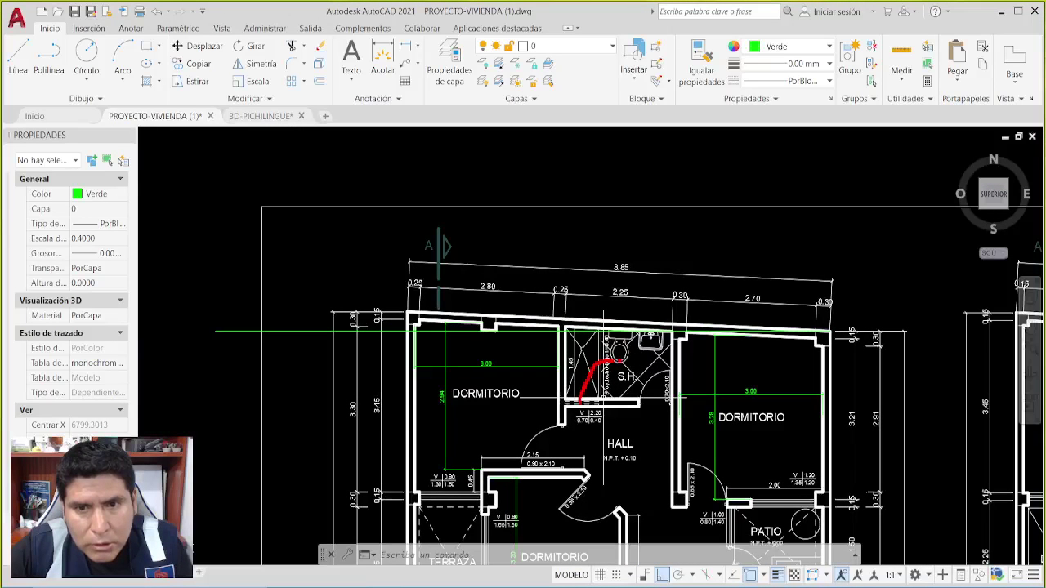
{"action": "mouse_move", "coordinate": [591, 419]}
{"action": "left_mouse_down"}
{"action": "mouse_move", "coordinate": [578, 446]}
{"action": "mouse_move", "coordinate": [648, 462]}
{"action": "mouse_move", "coordinate": [607, 480]}
{"action": "mouse_move", "coordinate": [661, 487]}
{"action": "mouse_move", "coordinate": [687, 523]}
{"action": "left_mouse_up"}
{"action": "key", "text": "Escape"}
{"action": "key", "text": "Escape"}
Circle in red the shower area of the PRIMER PISO S.H. and the narrow duct beside the SEGUNDO PISO S.H.
{"action": "scroll", "coordinate": [623, 399], "scroll_direction": "up", "scroll_amount": 2}
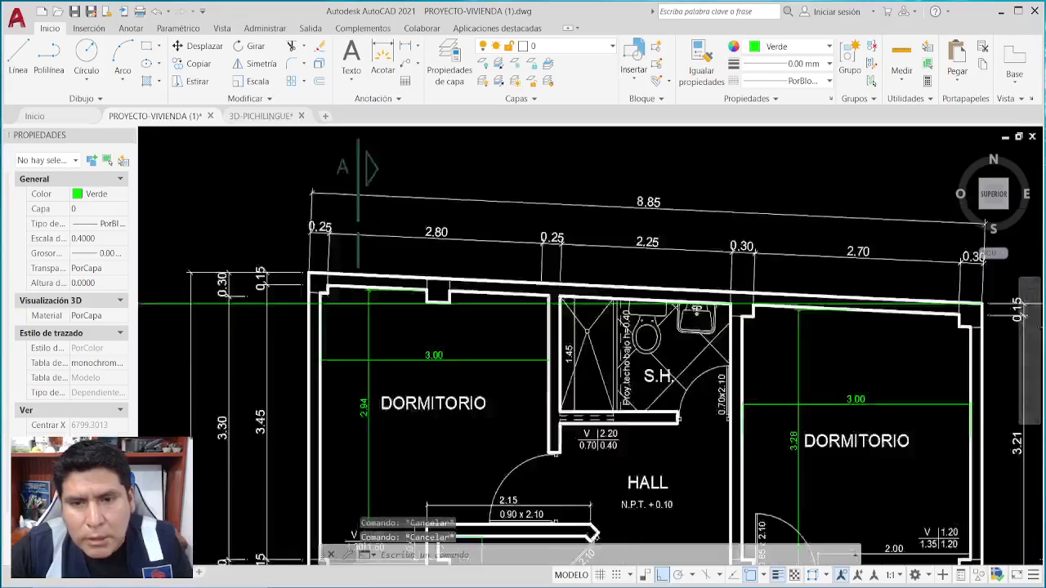
{"action": "scroll", "coordinate": [623, 400], "scroll_direction": "down", "scroll_amount": 2}
{"action": "scroll", "coordinate": [501, 341], "scroll_direction": "down", "scroll_amount": 4}
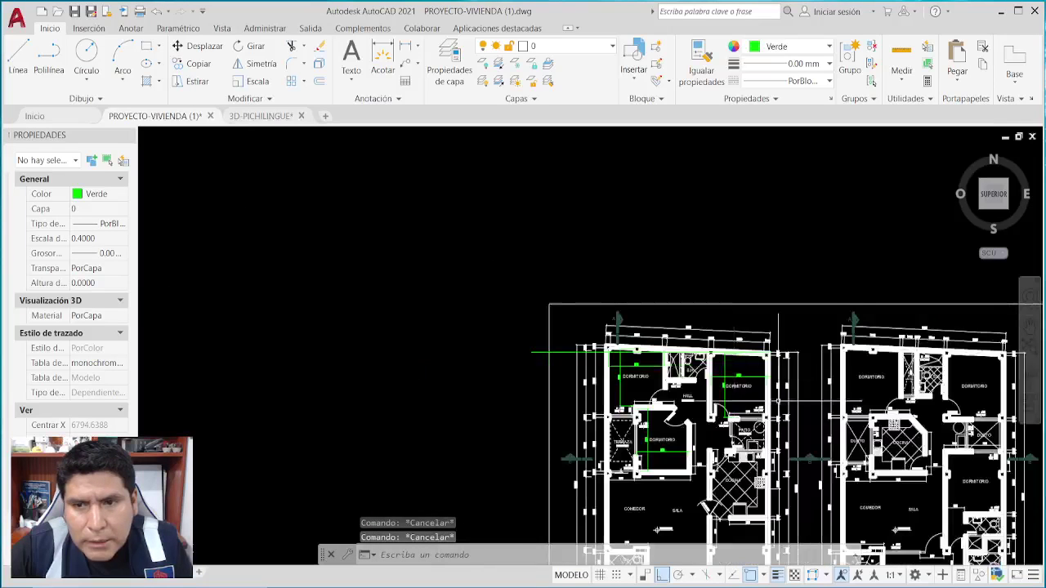
{"action": "scroll", "coordinate": [725, 349], "scroll_direction": "up", "scroll_amount": 5}
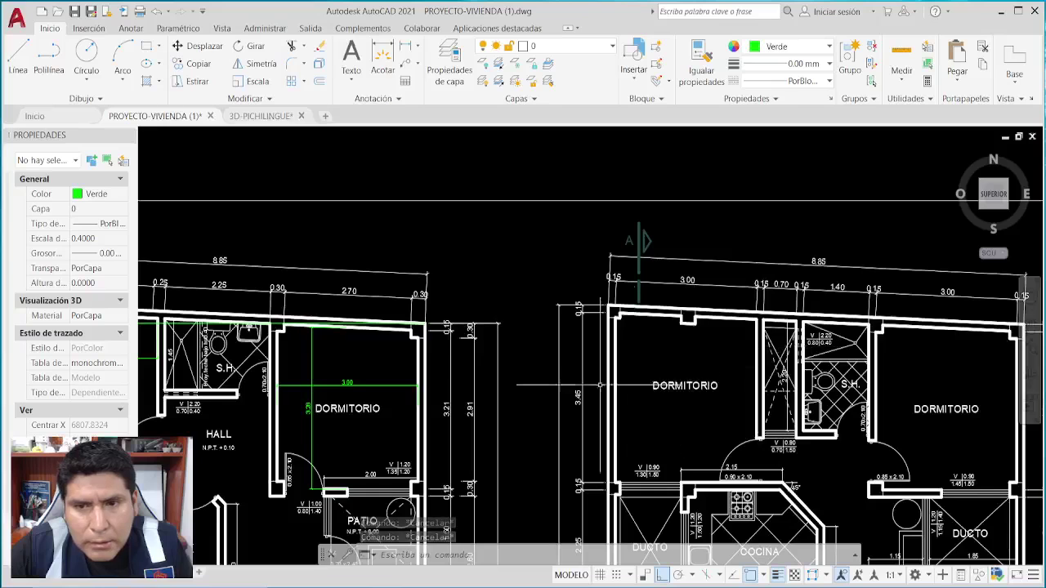
{"action": "middle_click_drag", "start_coordinate": [600, 385], "coordinate": [654, 373]}
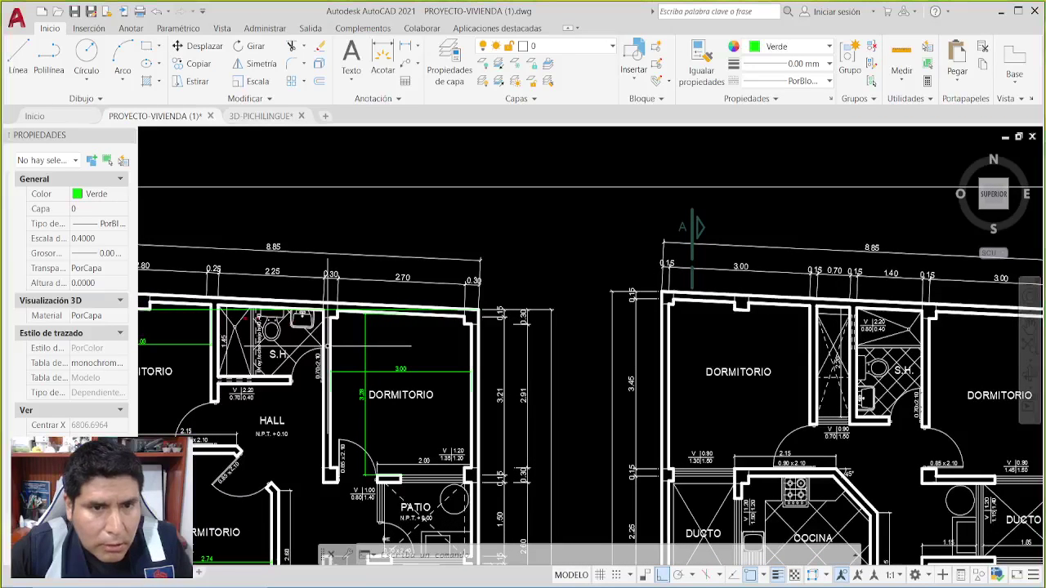
{"action": "mouse_move", "coordinate": [258, 304]}
{"action": "left_mouse_down"}
{"action": "mouse_move", "coordinate": [220, 353]}
{"action": "mouse_move", "coordinate": [260, 370]}
{"action": "mouse_move", "coordinate": [273, 315]}
{"action": "left_mouse_up"}
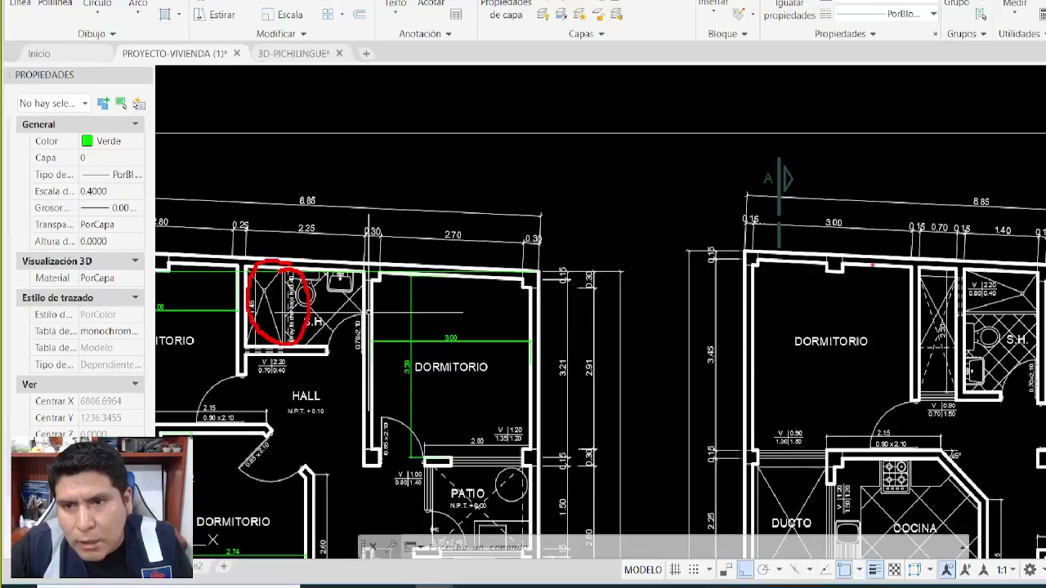
{"action": "mouse_move", "coordinate": [967, 263]}
{"action": "left_mouse_down"}
{"action": "mouse_move", "coordinate": [909, 277]}
{"action": "mouse_move", "coordinate": [897, 353]}
{"action": "mouse_move", "coordinate": [941, 405]}
{"action": "mouse_move", "coordinate": [958, 335]}
{"action": "mouse_move", "coordinate": [931, 256]}
{"action": "mouse_move", "coordinate": [903, 325]}
{"action": "mouse_move", "coordinate": [919, 384]}
{"action": "left_mouse_up"}
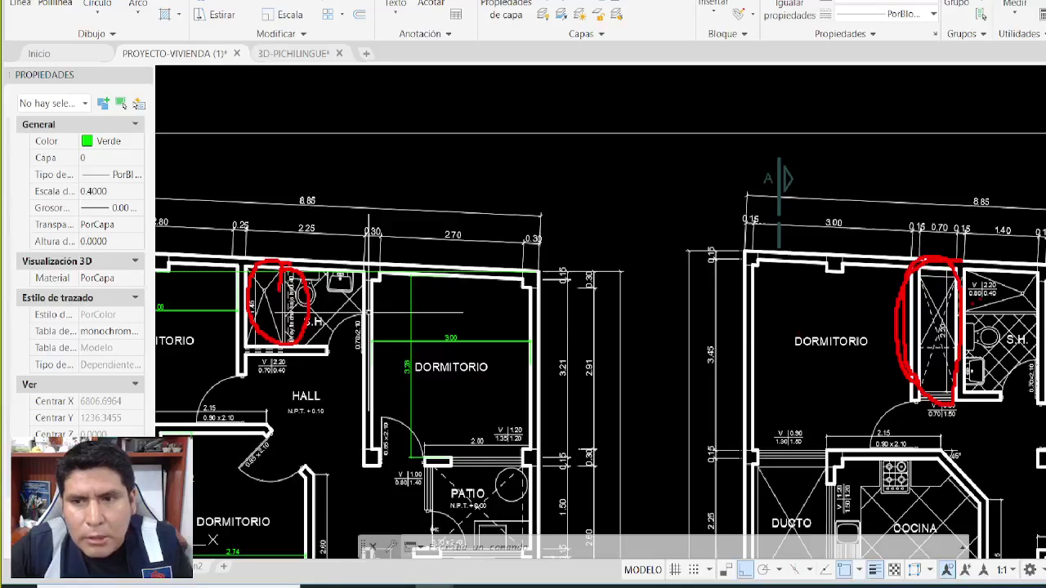
Circle in red the narrow duct and the adjoining S.H. on the SEGUNDO PISO, and clear the marks.
{"action": "mouse_move", "coordinate": [963, 263]}
{"action": "left_mouse_down"}
{"action": "mouse_move", "coordinate": [909, 297]}
{"action": "mouse_move", "coordinate": [903, 334]}
{"action": "mouse_move", "coordinate": [913, 395]}
{"action": "mouse_move", "coordinate": [934, 399]}
{"action": "mouse_move", "coordinate": [950, 393]}
{"action": "mouse_move", "coordinate": [965, 271]}
{"action": "left_mouse_up"}
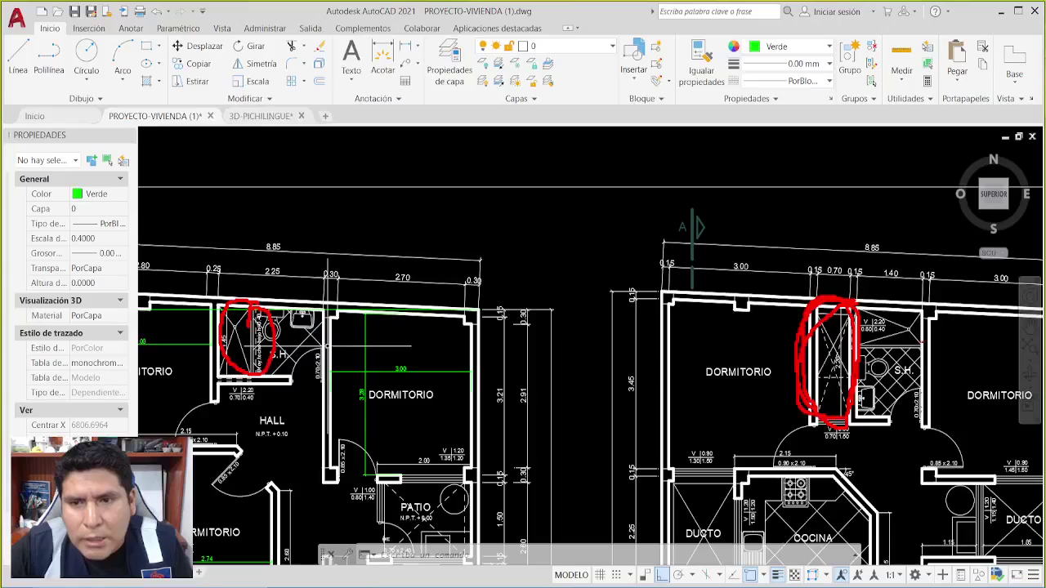
{"action": "left_click_drag", "start_coordinate": [897, 308], "coordinate": [860, 345]}
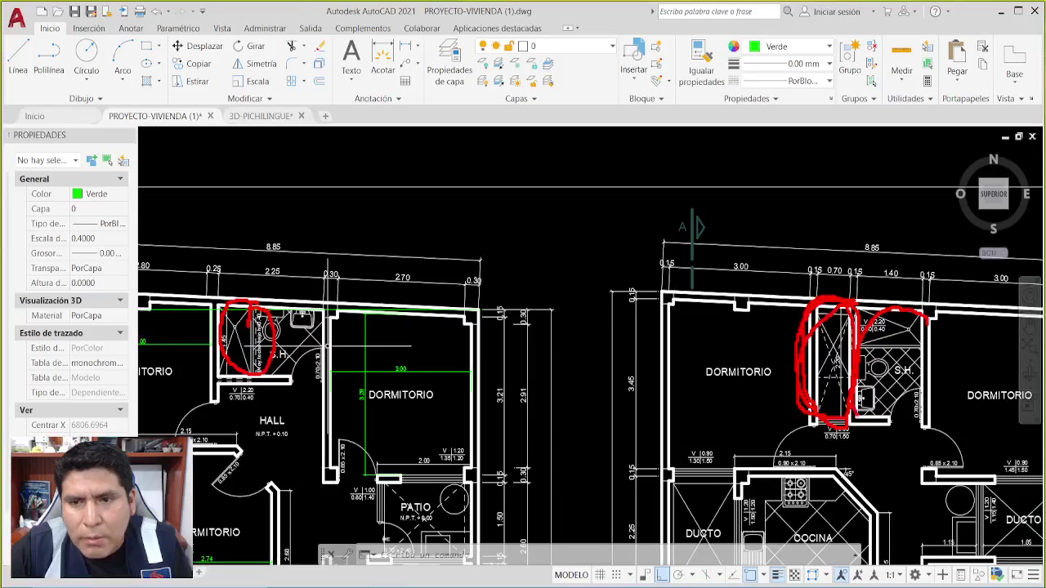
{"action": "mouse_move", "coordinate": [858, 418]}
{"action": "left_mouse_down"}
{"action": "mouse_move", "coordinate": [913, 424]}
{"action": "mouse_move", "coordinate": [928, 331]}
{"action": "left_mouse_up"}
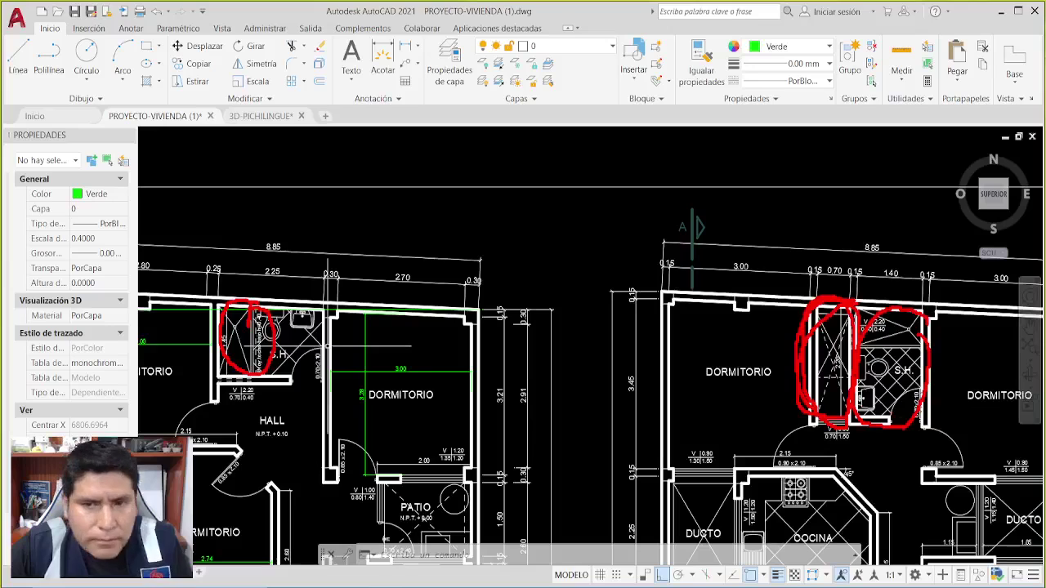
{"action": "key", "text": "Escape"}
{"action": "key", "text": "Escape"}
{"action": "key", "text": "Escape"}
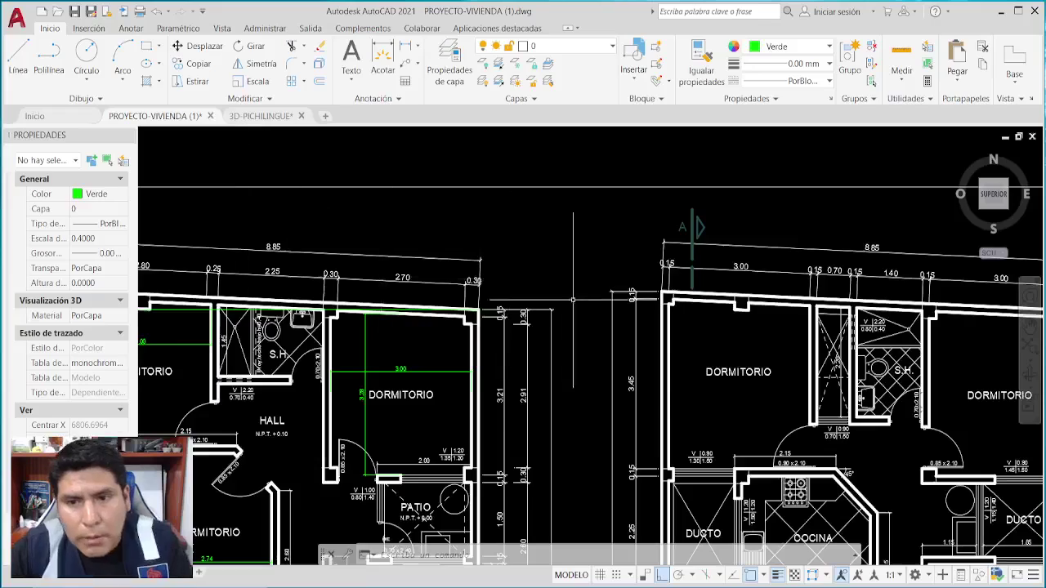
Examine the PRIMER PISO COCINA, including its doors, sink, stove and window.
{"action": "scroll", "coordinate": [571, 326], "scroll_direction": "down", "scroll_amount": 5}
{"action": "scroll", "coordinate": [429, 446], "scroll_direction": "up", "scroll_amount": 4}
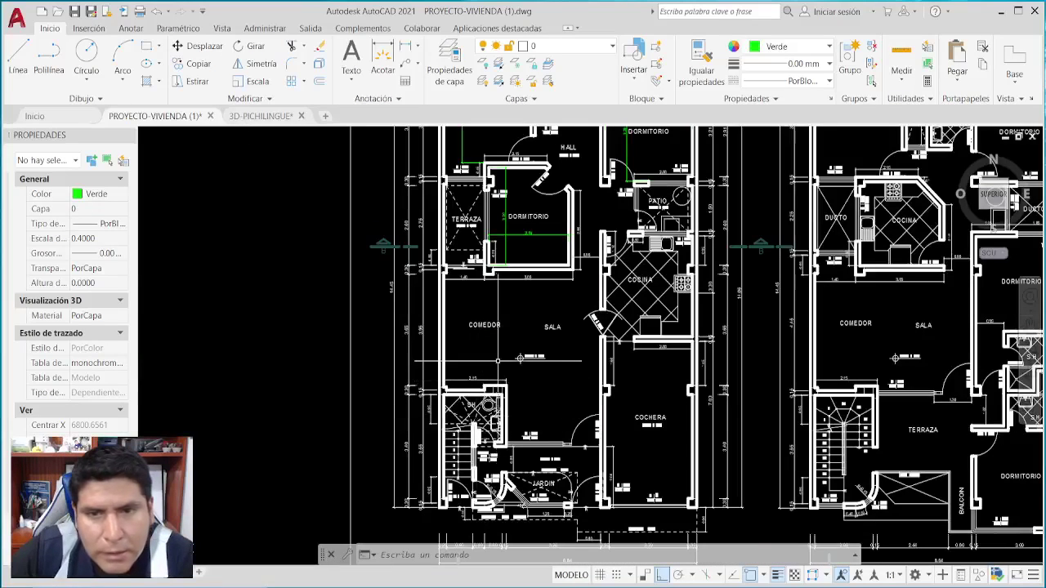
{"action": "scroll", "coordinate": [520, 357], "scroll_direction": "up", "scroll_amount": 2}
{"action": "middle_click_drag", "start_coordinate": [634, 280], "coordinate": [499, 343]}
{"action": "scroll", "coordinate": [480, 398], "scroll_direction": "up", "scroll_amount": 2}
{"action": "scroll", "coordinate": [626, 212], "scroll_direction": "up", "scroll_amount": 2}
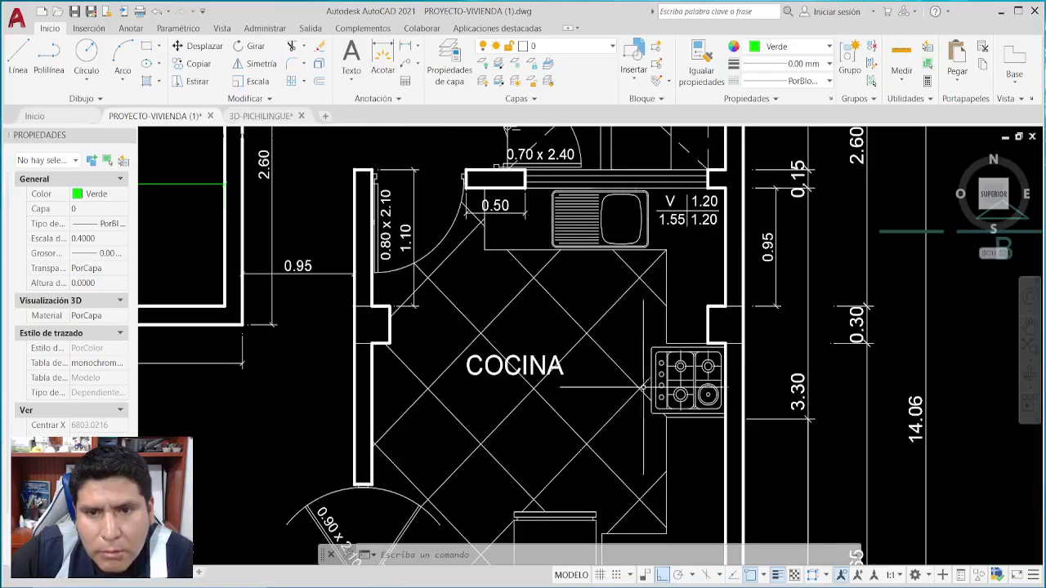
{"action": "scroll", "coordinate": [523, 375], "scroll_direction": "down", "scroll_amount": 4}
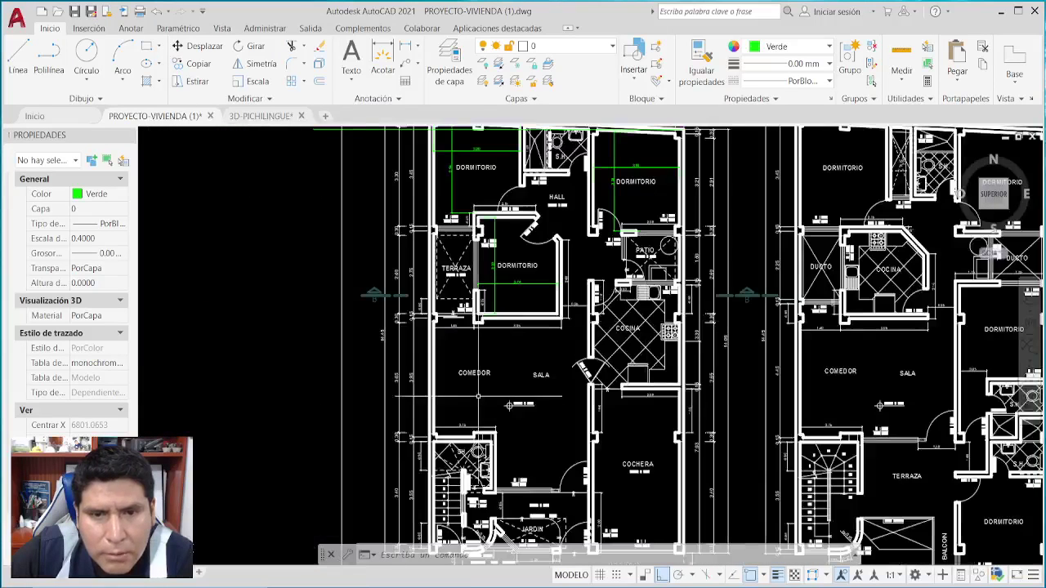
Examine the PRIMER PISO living area, COCHERA, bedrooms and S.H., and compare the layout with the SEGUNDO PISO.
{"action": "scroll", "coordinate": [487, 391], "scroll_direction": "up", "scroll_amount": 1}
{"action": "middle_click_drag", "start_coordinate": [488, 390], "coordinate": [493, 370]}
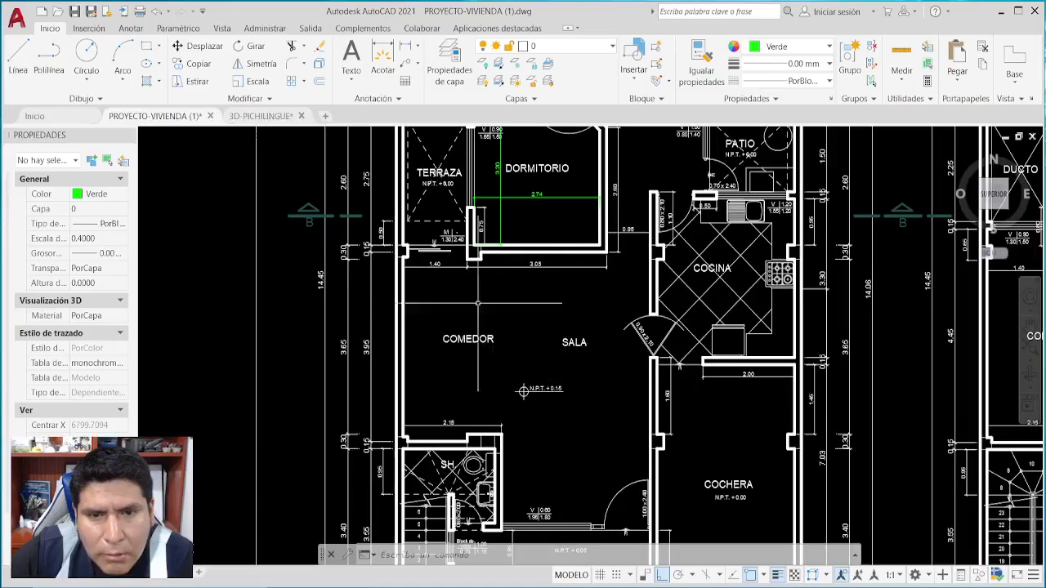
{"action": "middle_click_drag", "start_coordinate": [507, 294], "coordinate": [497, 528]}
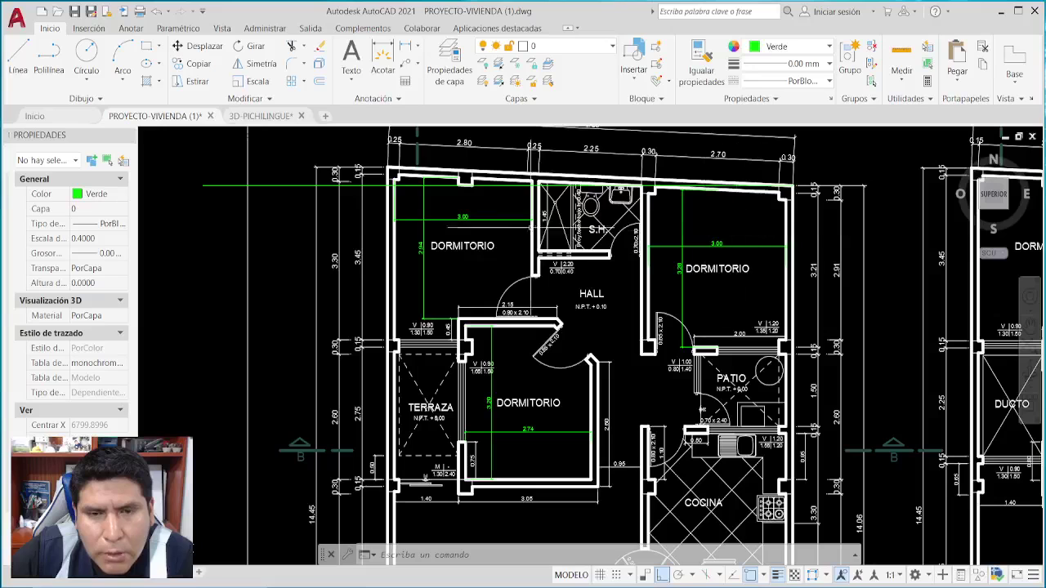
{"action": "scroll", "coordinate": [458, 218], "scroll_direction": "up", "scroll_amount": 4}
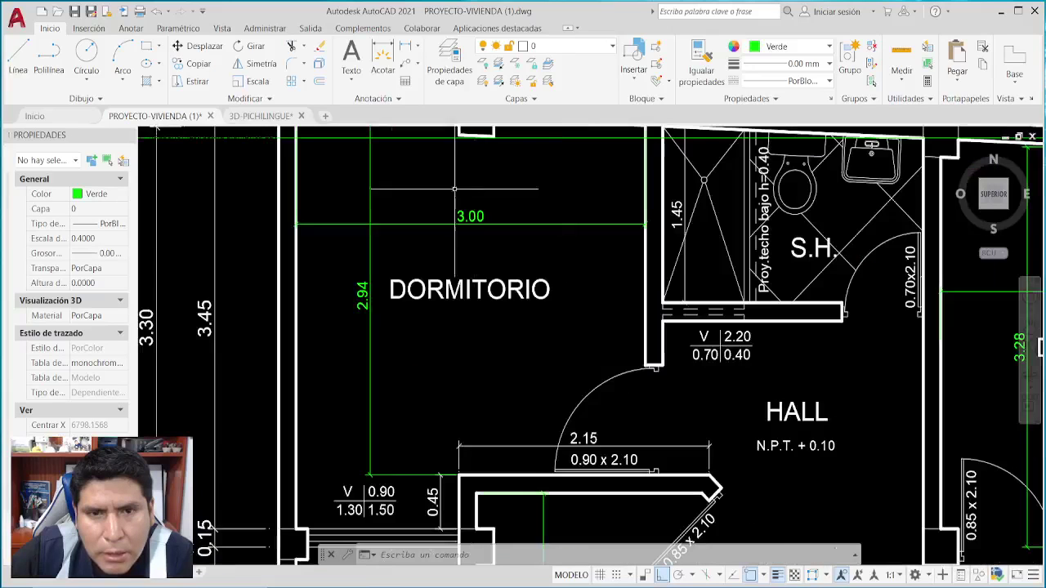
{"action": "scroll", "coordinate": [467, 270], "scroll_direction": "down", "scroll_amount": 4}
{"action": "scroll", "coordinate": [521, 290], "scroll_direction": "down", "scroll_amount": 1}
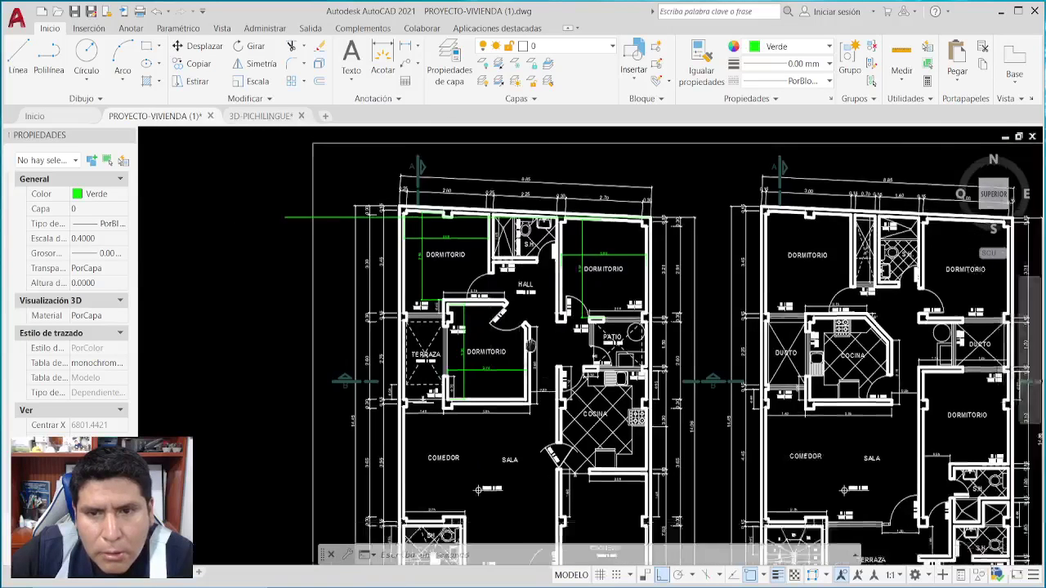
{"action": "middle_click_drag", "start_coordinate": [521, 290], "coordinate": [526, 200]}
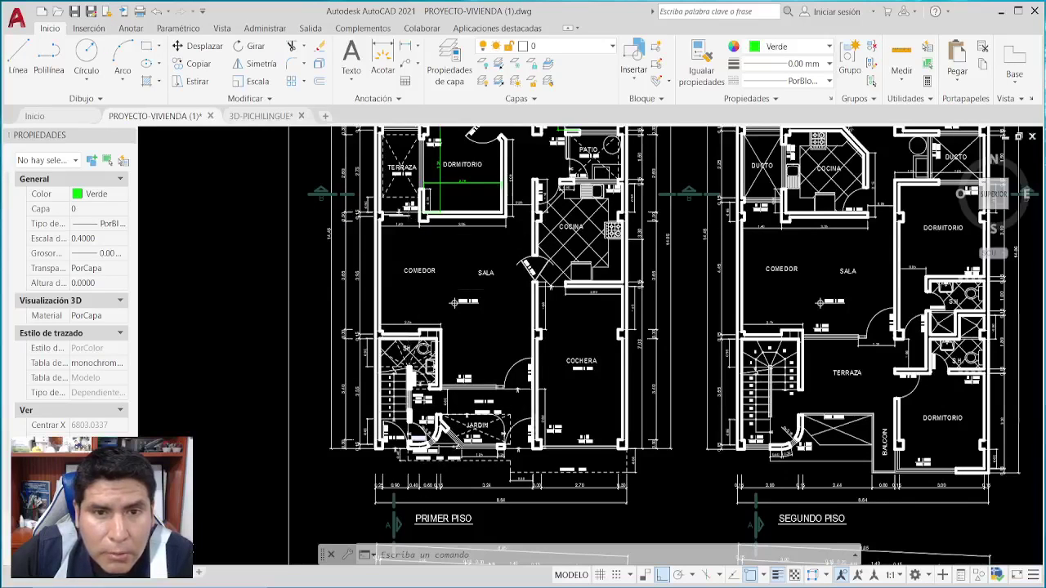
{"action": "middle_click_drag", "start_coordinate": [406, 293], "coordinate": [421, 358]}
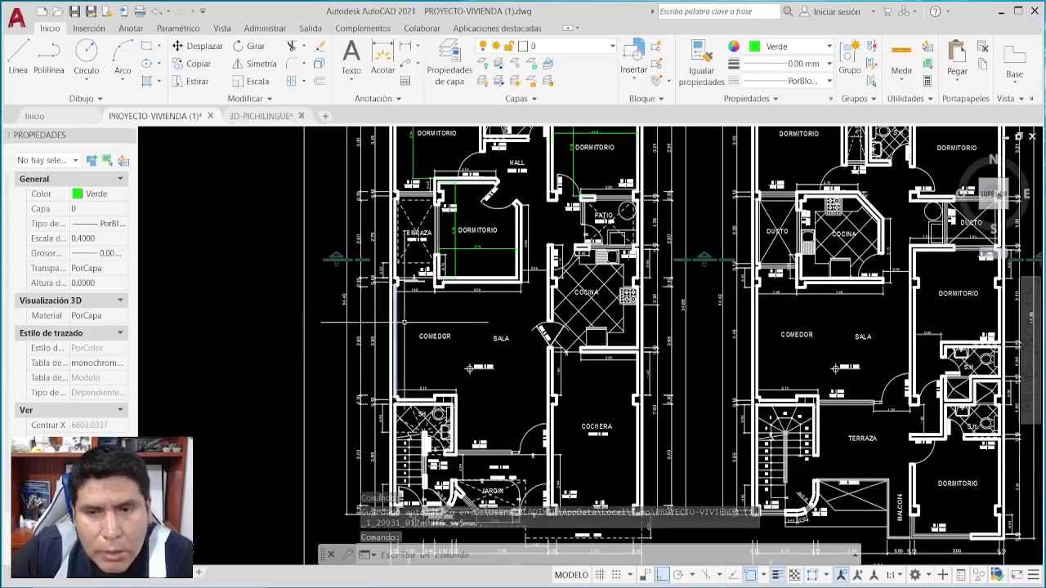
{"action": "middle_click_drag", "start_coordinate": [463, 242], "coordinate": [446, 221]}
{"action": "scroll", "coordinate": [618, 392], "scroll_direction": "up", "scroll_amount": 1}
{"action": "scroll", "coordinate": [621, 376], "scroll_direction": "down", "scroll_amount": 2}
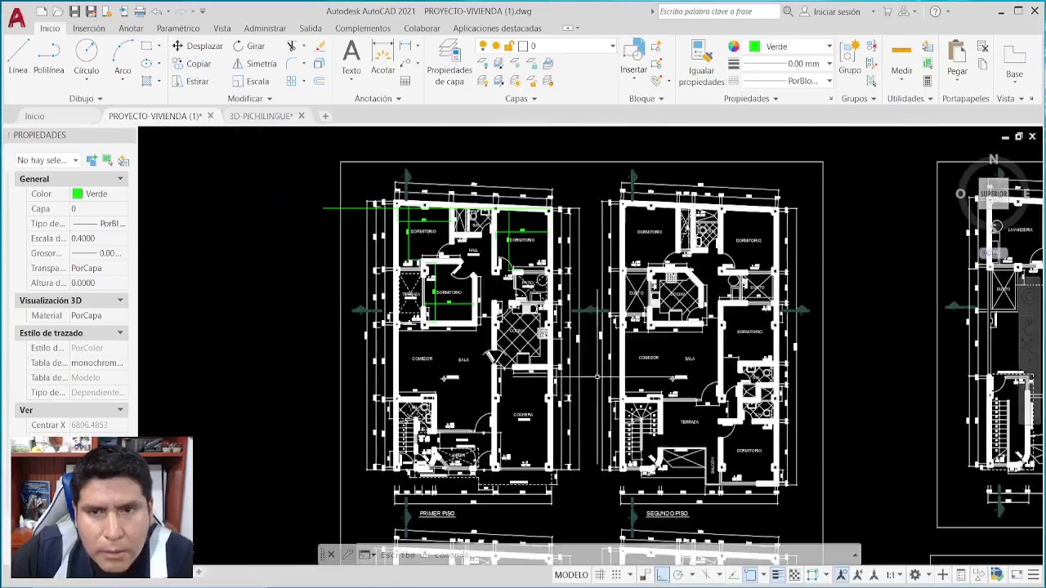
Draw in red the SEGUNDO PISO route from the stairs across the TERRAZA to the SALA, BALCON and front DORMITORIO, circling the TERRAZA label and that bedroom.
{"action": "scroll", "coordinate": [651, 376], "scroll_direction": "up", "scroll_amount": 2}
{"action": "middle_click_drag", "start_coordinate": [610, 373], "coordinate": [649, 309]}
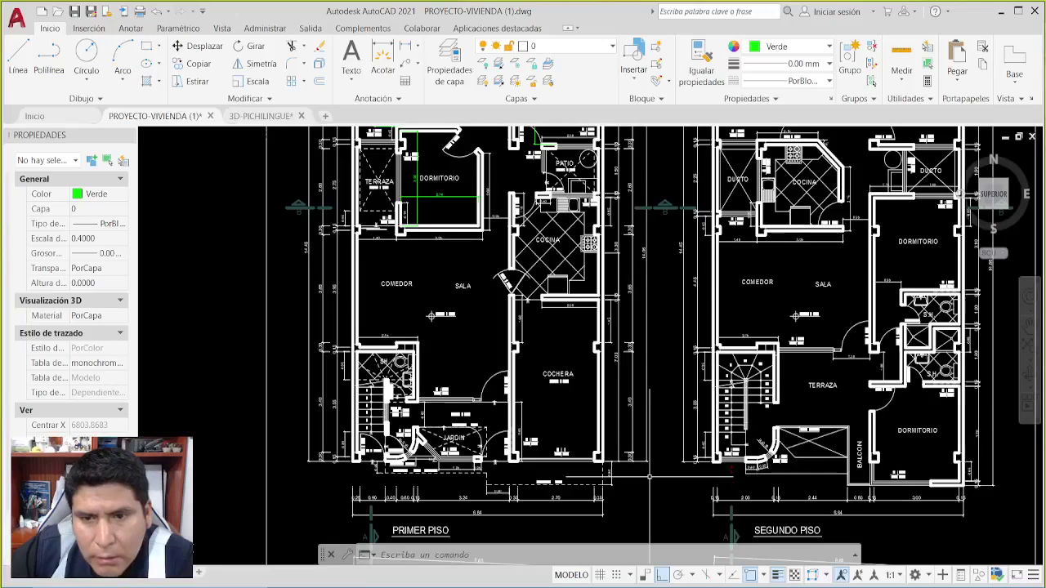
{"action": "left_click_drag", "start_coordinate": [729, 414], "coordinate": [737, 357]}
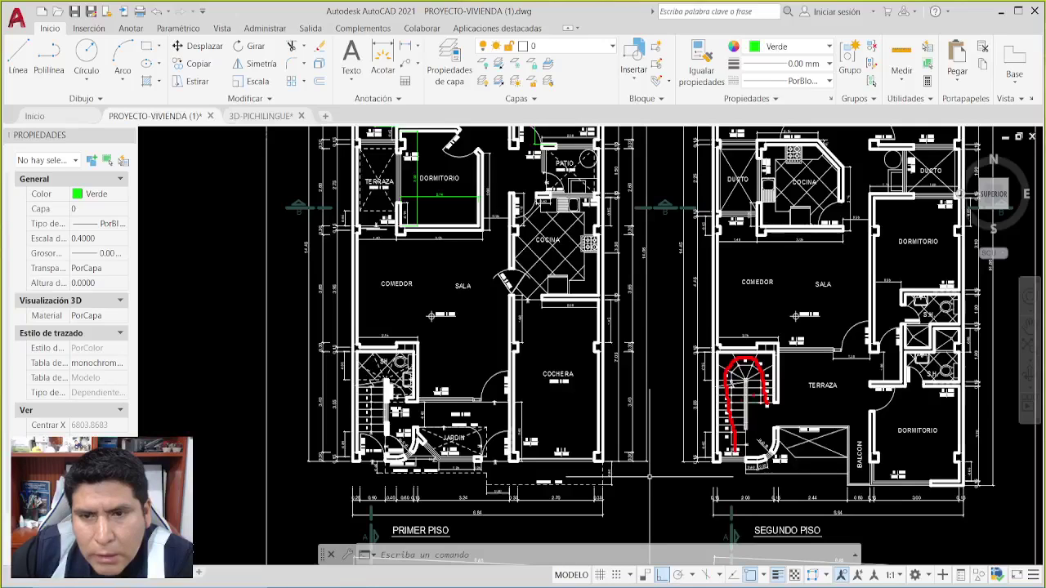
{"action": "left_click_drag", "start_coordinate": [767, 405], "coordinate": [787, 413]}
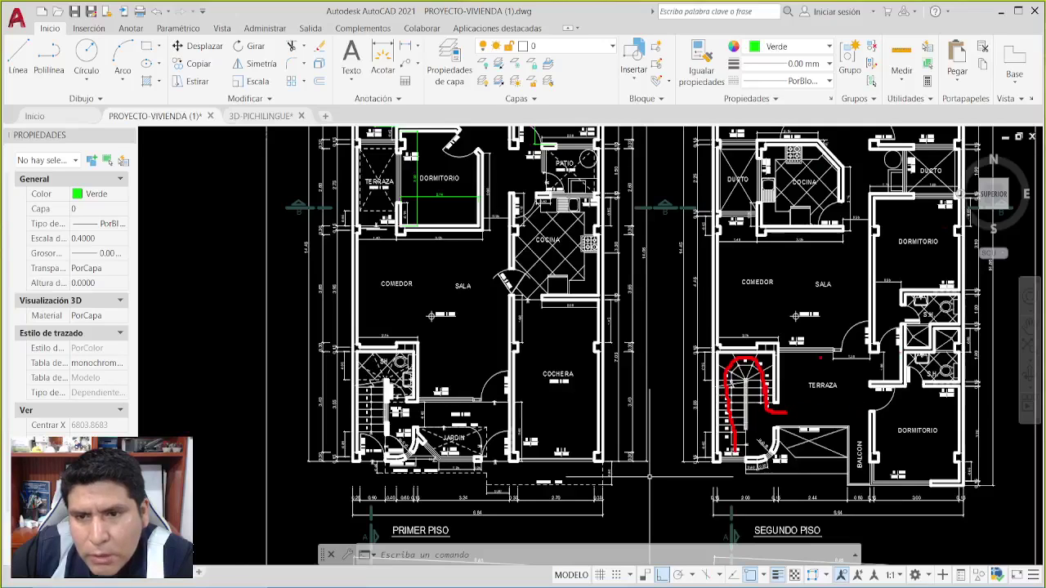
{"action": "mouse_move", "coordinate": [780, 409]}
{"action": "left_mouse_down"}
{"action": "mouse_move", "coordinate": [824, 402]}
{"action": "mouse_move", "coordinate": [834, 375]}
{"action": "mouse_move", "coordinate": [812, 393]}
{"action": "mouse_move", "coordinate": [822, 406]}
{"action": "mouse_move", "coordinate": [837, 406]}
{"action": "mouse_move", "coordinate": [854, 383]}
{"action": "mouse_move", "coordinate": [834, 309]}
{"action": "left_mouse_up"}
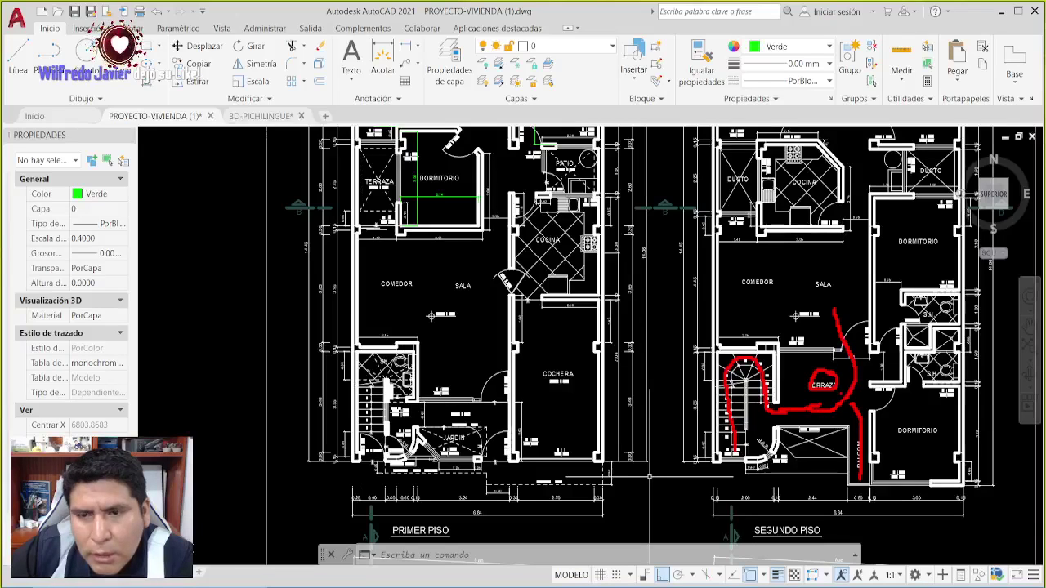
{"action": "mouse_move", "coordinate": [856, 391]}
{"action": "left_mouse_down"}
{"action": "mouse_move", "coordinate": [909, 412]}
{"action": "mouse_move", "coordinate": [954, 405]}
{"action": "mouse_move", "coordinate": [925, 399]}
{"action": "mouse_move", "coordinate": [894, 448]}
{"action": "mouse_move", "coordinate": [911, 476]}
{"action": "mouse_move", "coordinate": [958, 404]}
{"action": "left_mouse_up"}
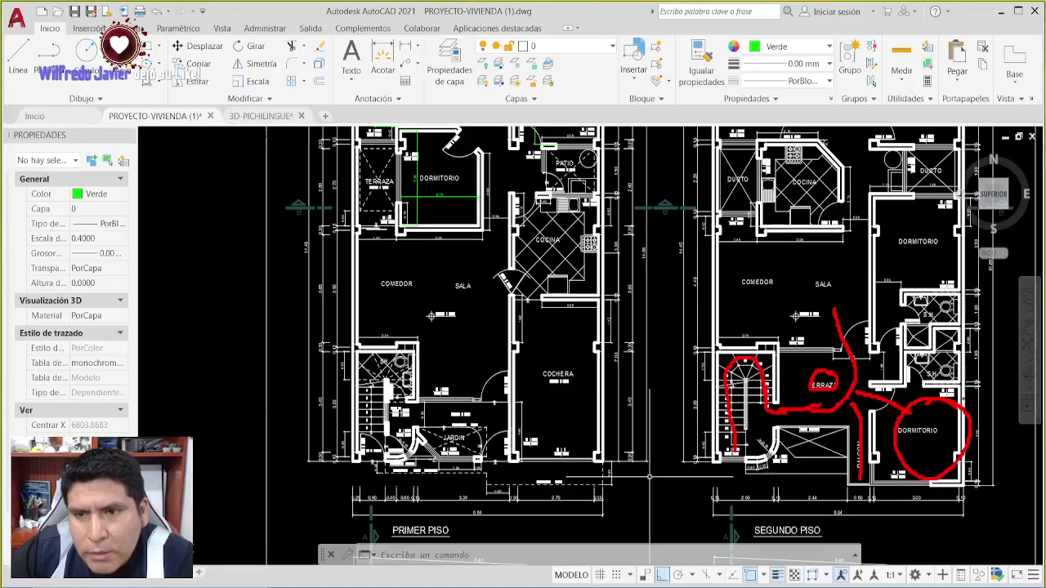
Circle in red the SEGUNDO PISO middle DORMITORIO, both nearby bathrooms, COMEDOR-SALA, COCINA and the laundry-side DUCTO, and clear all marks.
{"action": "mouse_move", "coordinate": [944, 220]}
{"action": "left_mouse_down"}
{"action": "mouse_move", "coordinate": [893, 269]}
{"action": "mouse_move", "coordinate": [936, 210]}
{"action": "left_mouse_up"}
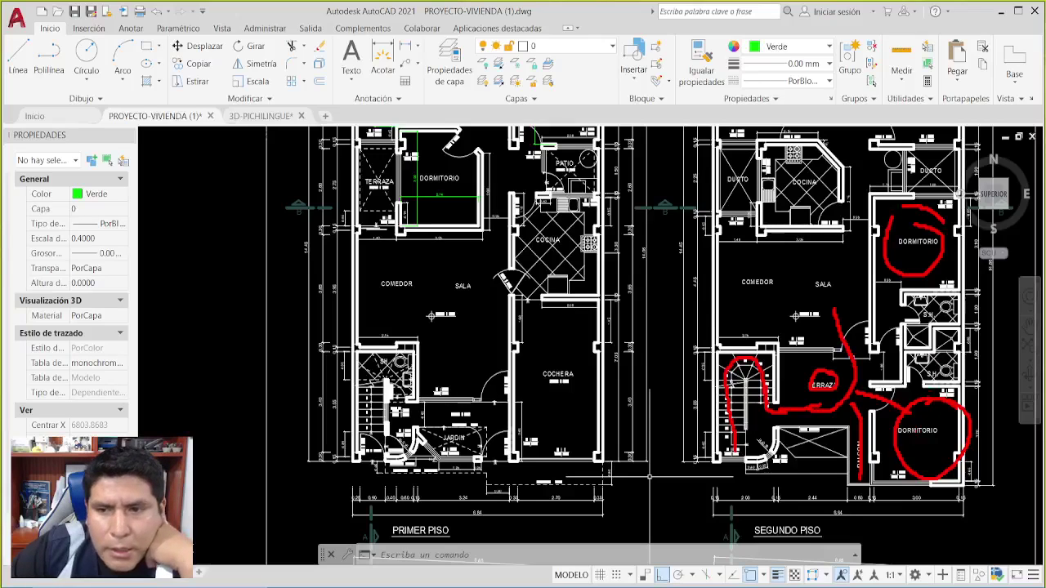
{"action": "mouse_move", "coordinate": [921, 355]}
{"action": "left_mouse_down"}
{"action": "mouse_move", "coordinate": [974, 376]}
{"action": "mouse_move", "coordinate": [962, 358]}
{"action": "left_mouse_up"}
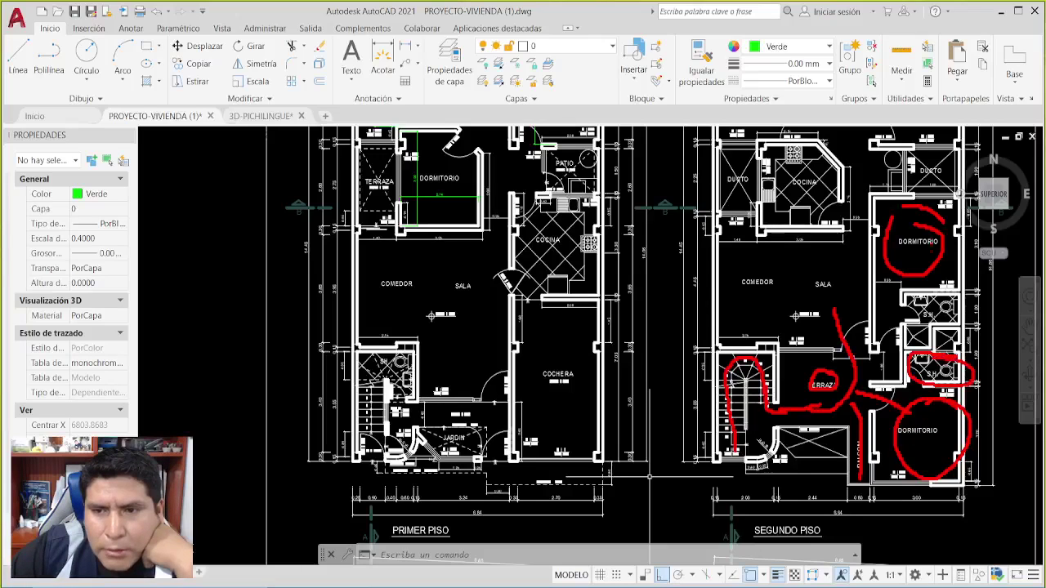
{"action": "mouse_move", "coordinate": [922, 211]}
{"action": "left_mouse_down"}
{"action": "mouse_move", "coordinate": [908, 318]}
{"action": "mouse_move", "coordinate": [943, 328]}
{"action": "mouse_move", "coordinate": [958, 292]}
{"action": "mouse_move", "coordinate": [958, 232]}
{"action": "mouse_move", "coordinate": [923, 211]}
{"action": "left_mouse_up"}
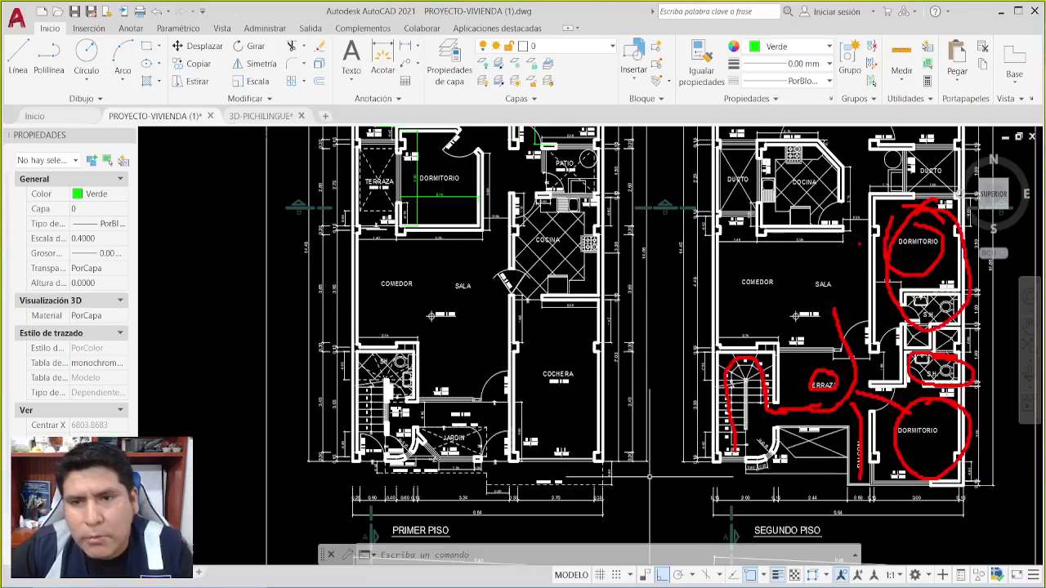
{"action": "mouse_move", "coordinate": [857, 242]}
{"action": "left_mouse_down"}
{"action": "mouse_move", "coordinate": [728, 279]}
{"action": "mouse_move", "coordinate": [805, 320]}
{"action": "mouse_move", "coordinate": [844, 248]}
{"action": "mouse_move", "coordinate": [817, 240]}
{"action": "left_mouse_up"}
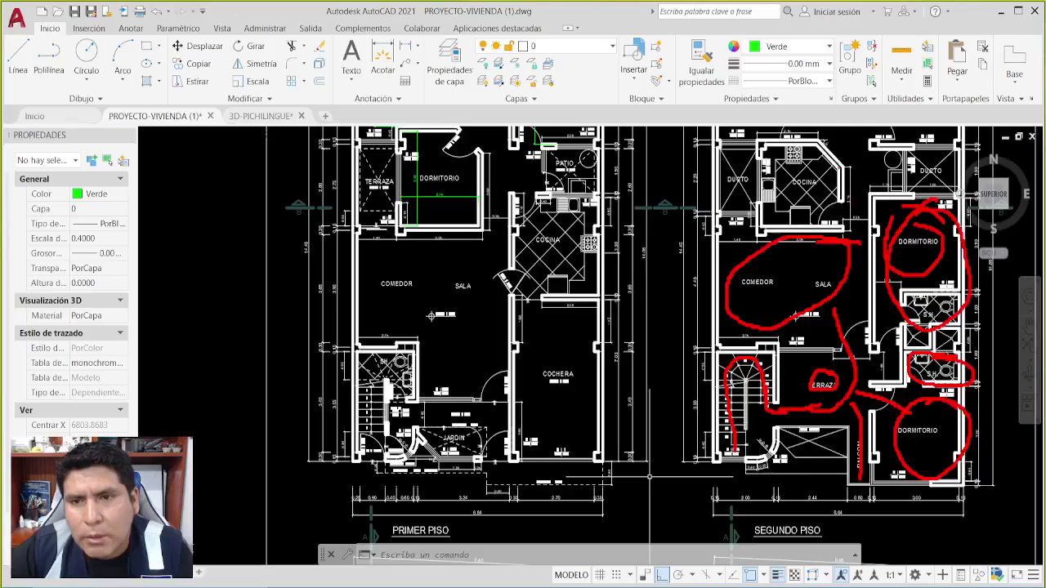
{"action": "mouse_move", "coordinate": [832, 160]}
{"action": "left_mouse_down"}
{"action": "mouse_move", "coordinate": [780, 164]}
{"action": "mouse_move", "coordinate": [797, 235]}
{"action": "mouse_move", "coordinate": [805, 155]}
{"action": "left_mouse_up"}
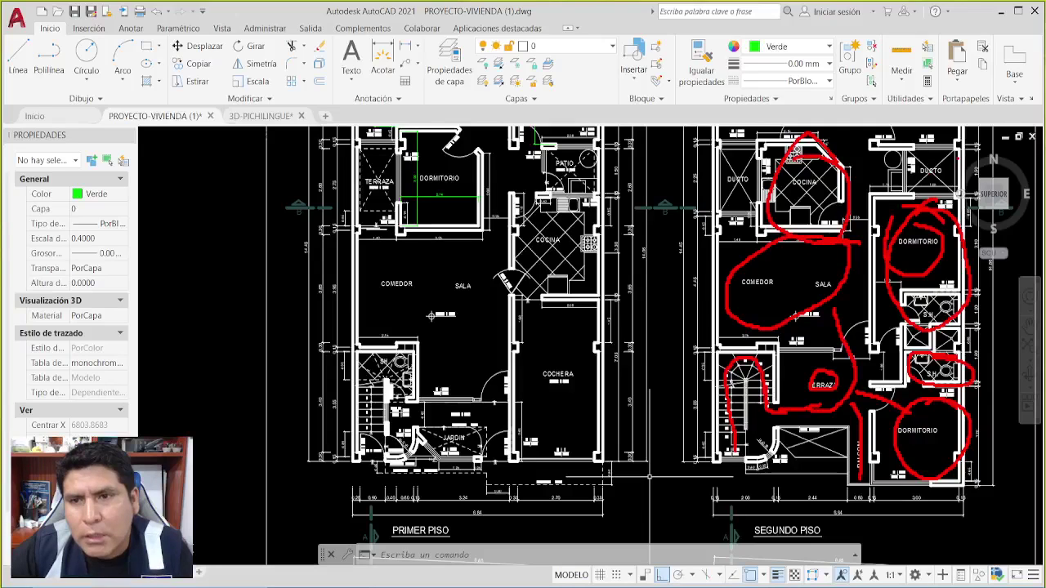
{"action": "mouse_move", "coordinate": [956, 154]}
{"action": "left_mouse_down"}
{"action": "mouse_move", "coordinate": [899, 150]}
{"action": "mouse_move", "coordinate": [911, 194]}
{"action": "mouse_move", "coordinate": [949, 157]}
{"action": "mouse_move", "coordinate": [923, 152]}
{"action": "left_mouse_up"}
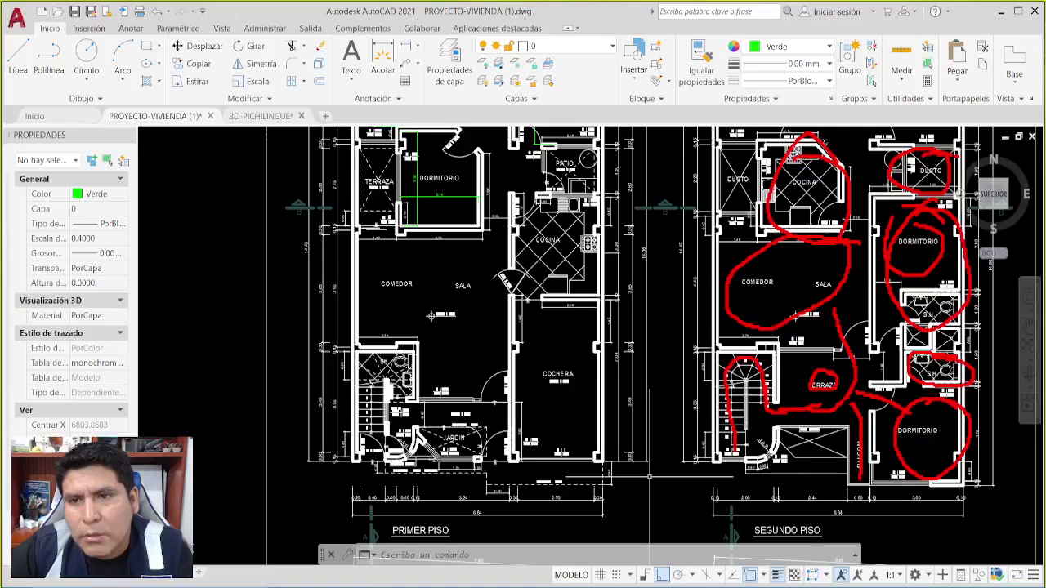
{"action": "key", "text": "Escape"}
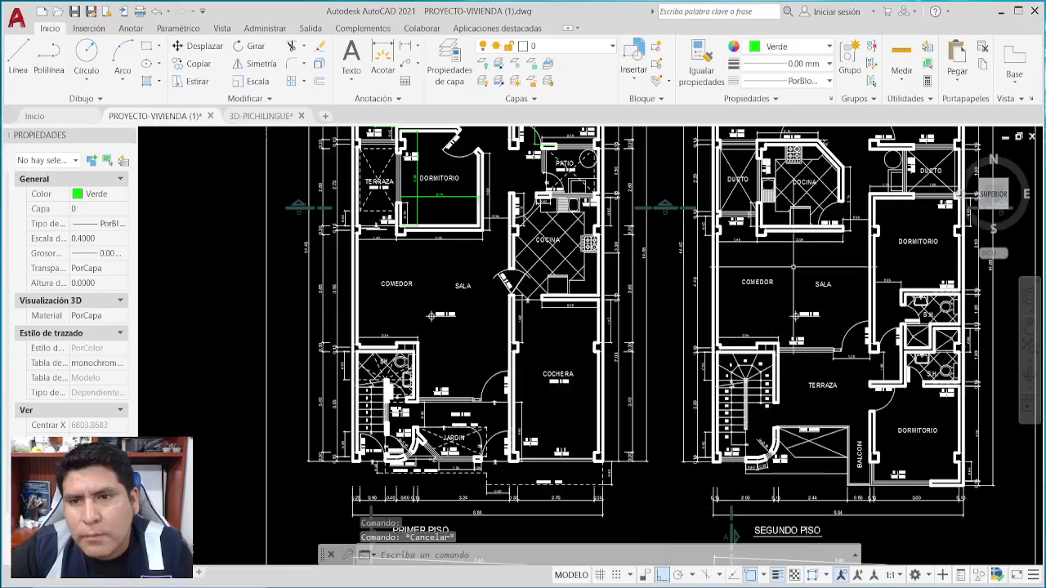
Circle in red the 1.15 m wide laundry space beside the SEGUNDO PISO DUCTO and outline its rectangular fixture.
{"action": "middle_click_drag", "start_coordinate": [572, 327], "coordinate": [477, 550]}
{"action": "scroll", "coordinate": [797, 425], "scroll_direction": "up", "scroll_amount": 4}
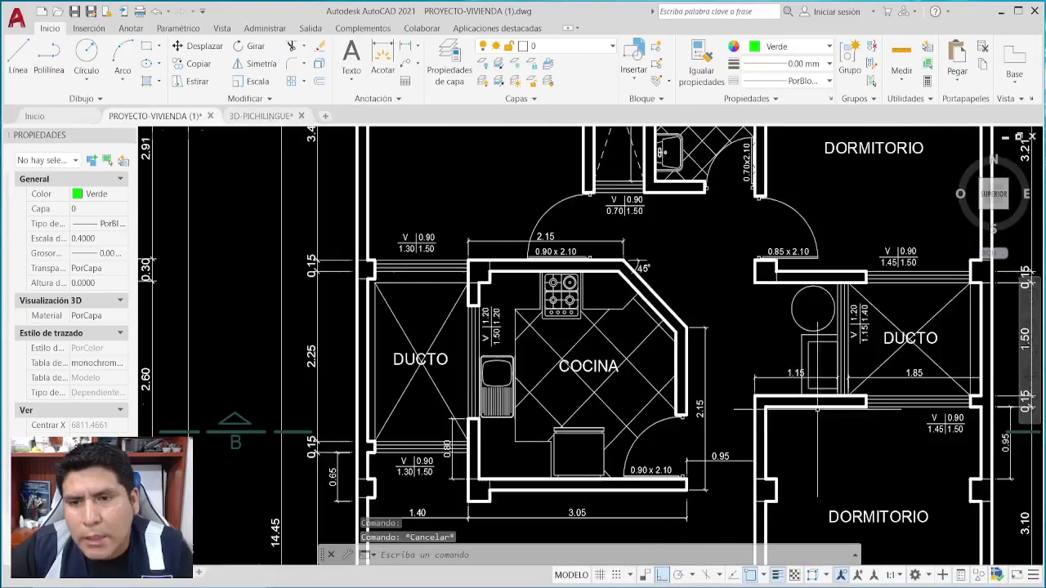
{"action": "scroll", "coordinate": [858, 449], "scroll_direction": "up", "scroll_amount": 3}
{"action": "scroll", "coordinate": [861, 451], "scroll_direction": "down", "scroll_amount": 2}
{"action": "scroll", "coordinate": [861, 452], "scroll_direction": "down", "scroll_amount": 2}
{"action": "mouse_move", "coordinate": [861, 452]}
{"action": "middle_mouse_down"}
{"action": "mouse_move", "coordinate": [793, 452]}
{"action": "mouse_move", "coordinate": [799, 478]}
{"action": "middle_mouse_up"}
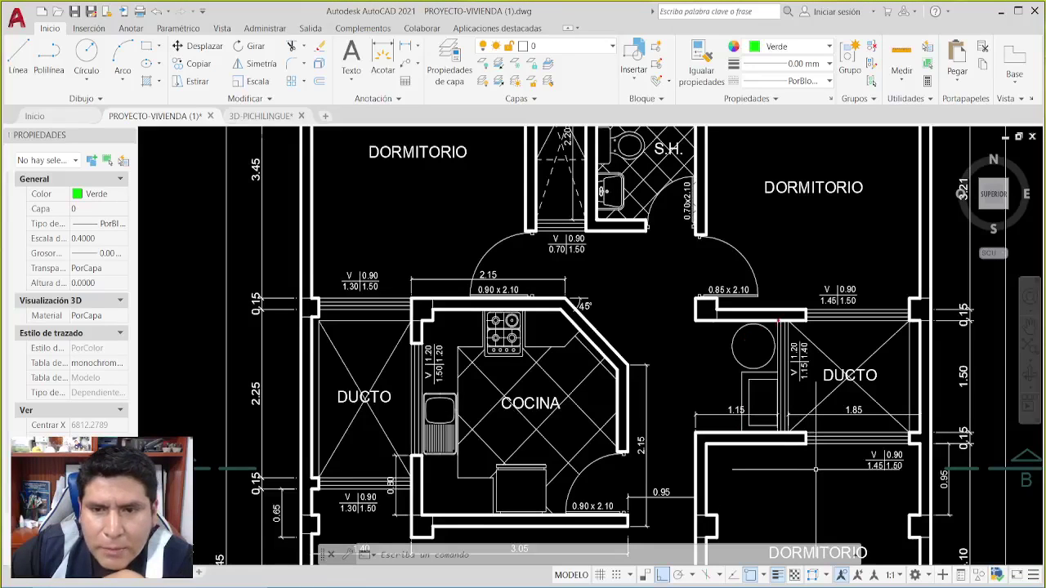
{"action": "mouse_move", "coordinate": [777, 321]}
{"action": "left_mouse_down"}
{"action": "mouse_move", "coordinate": [736, 319]}
{"action": "mouse_move", "coordinate": [720, 363]}
{"action": "mouse_move", "coordinate": [726, 440]}
{"action": "mouse_move", "coordinate": [772, 448]}
{"action": "mouse_move", "coordinate": [785, 382]}
{"action": "mouse_move", "coordinate": [764, 337]}
{"action": "left_mouse_up"}
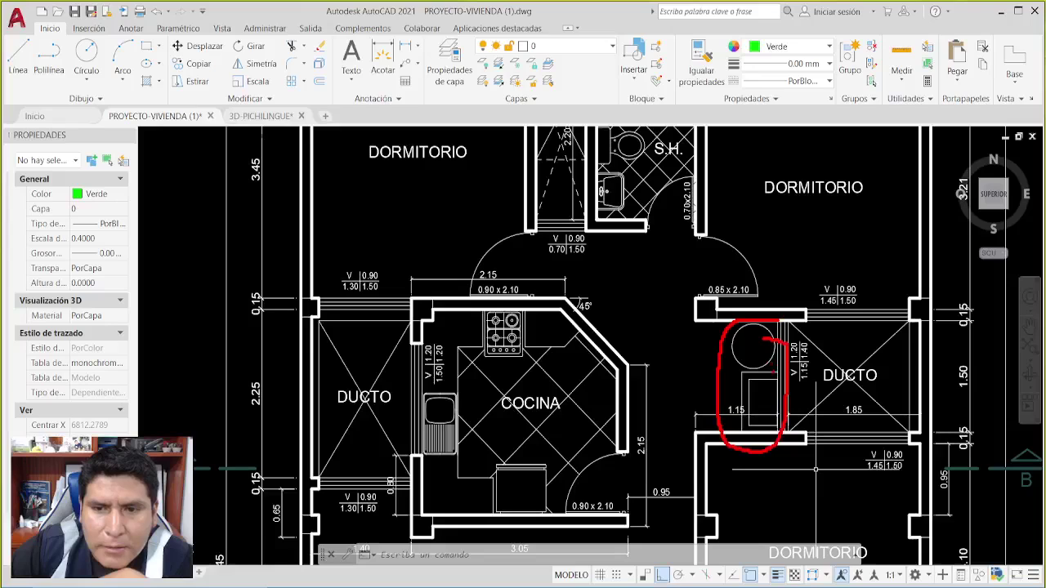
{"action": "mouse_move", "coordinate": [774, 375]}
{"action": "left_mouse_down"}
{"action": "mouse_move", "coordinate": [739, 418]}
{"action": "mouse_move", "coordinate": [777, 426]}
{"action": "left_mouse_up"}
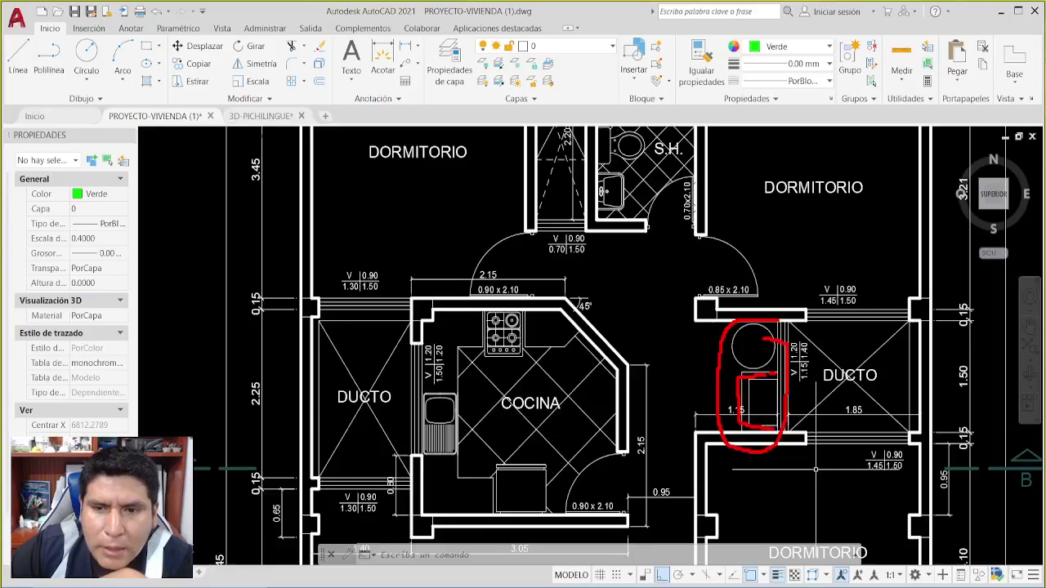
{"action": "mouse_move", "coordinate": [777, 381]}
{"action": "left_mouse_down"}
{"action": "mouse_move", "coordinate": [751, 403]}
{"action": "mouse_move", "coordinate": [777, 406]}
{"action": "left_mouse_up"}
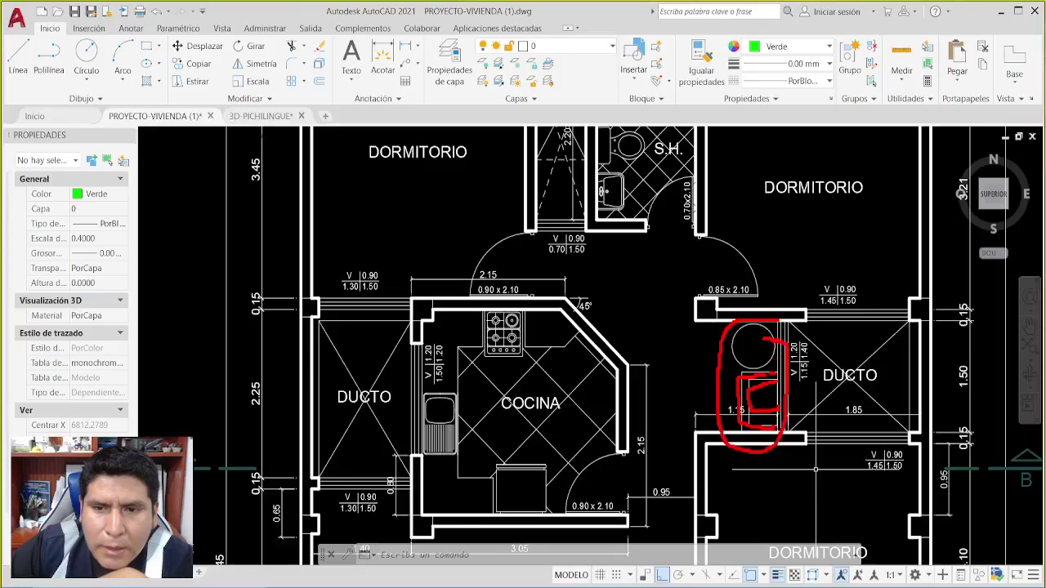
Circle in red the round fixture and the whole laundry space beside the SEGUNDO PISO DUCTO, and clear the marks.
{"action": "mouse_move", "coordinate": [765, 342]}
{"action": "left_mouse_down"}
{"action": "mouse_move", "coordinate": [758, 366]}
{"action": "mouse_move", "coordinate": [729, 341]}
{"action": "mouse_move", "coordinate": [773, 331]}
{"action": "mouse_move", "coordinate": [753, 335]}
{"action": "left_mouse_up"}
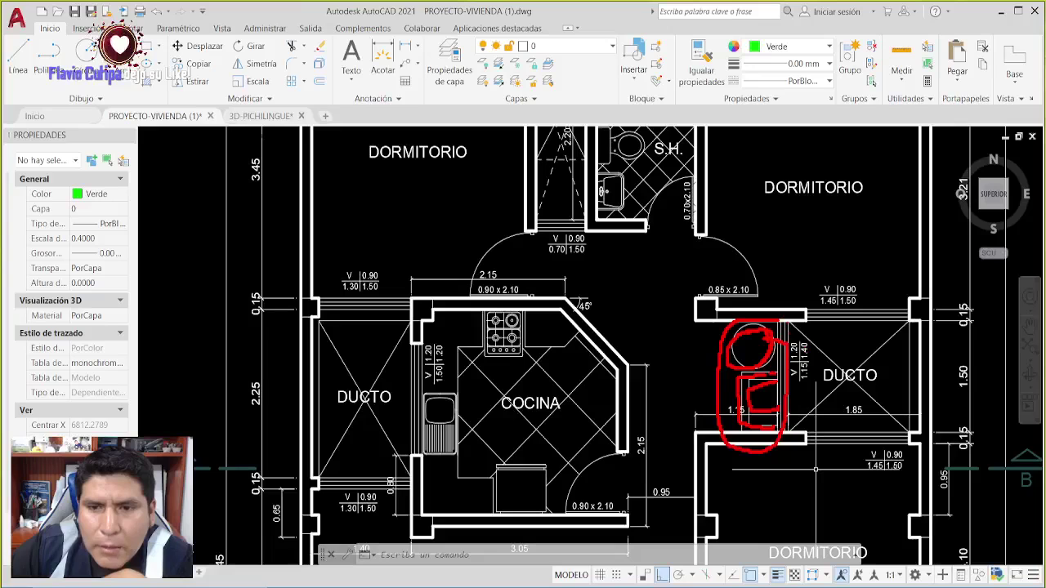
{"action": "mouse_move", "coordinate": [773, 315]}
{"action": "left_mouse_down"}
{"action": "mouse_move", "coordinate": [714, 325]}
{"action": "mouse_move", "coordinate": [699, 408]}
{"action": "mouse_move", "coordinate": [789, 327]}
{"action": "mouse_move", "coordinate": [724, 309]}
{"action": "left_mouse_up"}
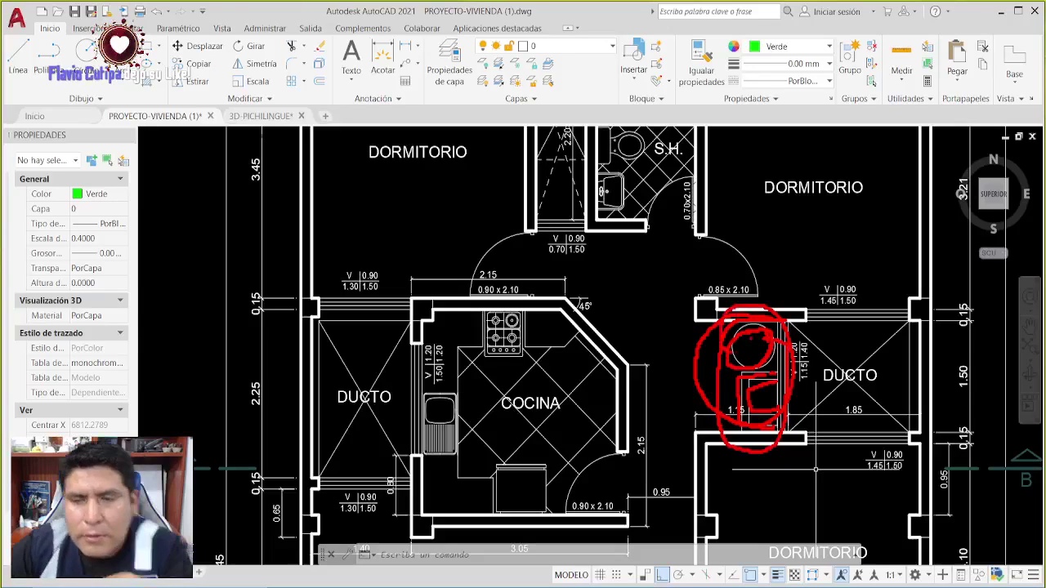
{"action": "key", "text": "Escape"}
{"action": "key", "text": "Escape"}
{"action": "key", "text": "Escape"}
{"action": "key", "text": "Escape"}
{"action": "scroll", "coordinate": [715, 381], "scroll_direction": "up", "scroll_amount": 2}
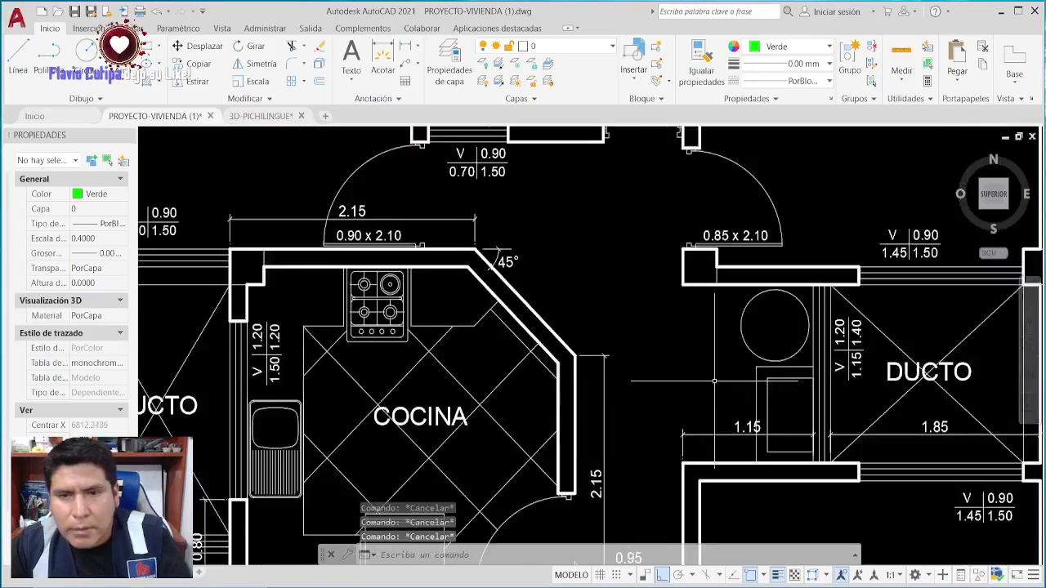
{"action": "middle_click_drag", "start_coordinate": [715, 381], "coordinate": [631, 399]}
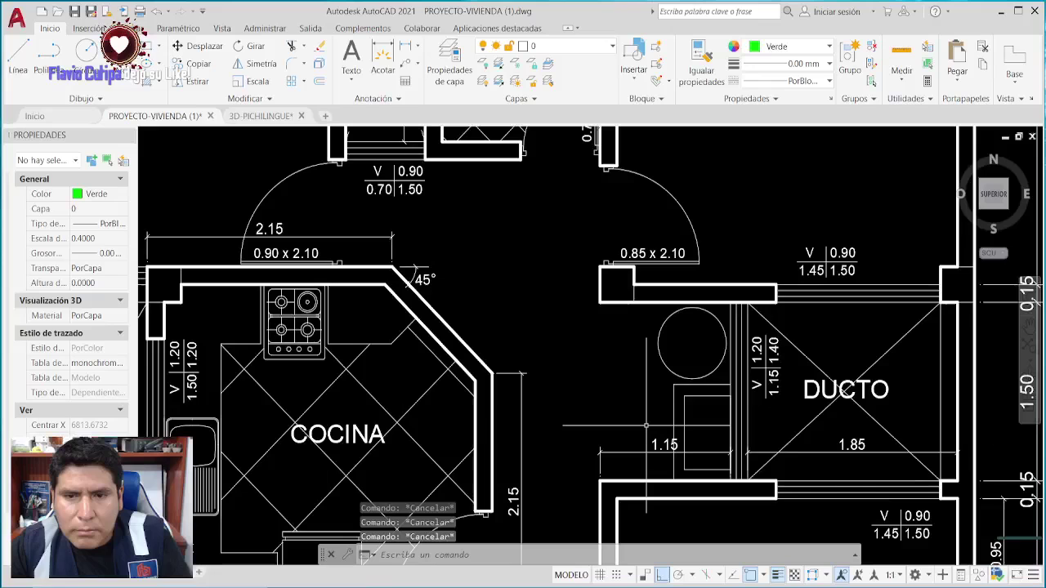
Dimension the depth of the SEGUNDO PISO laundry space beside the DUCTO, between its two bounding walls.
{"action": "type", "text": "dim"}
{"action": "key", "text": "Return"}
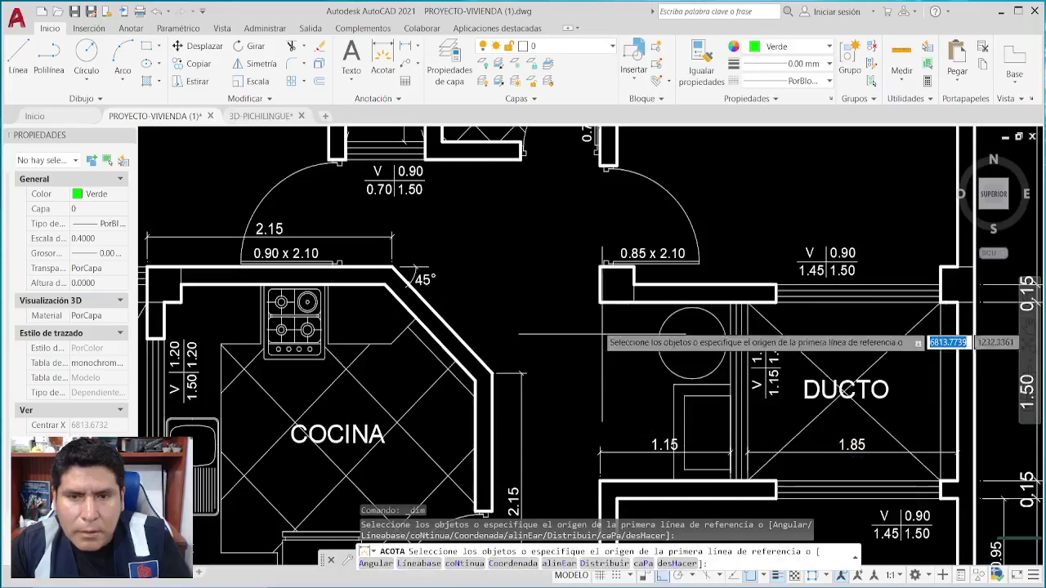
{"action": "left_click", "coordinate": [600, 304]}
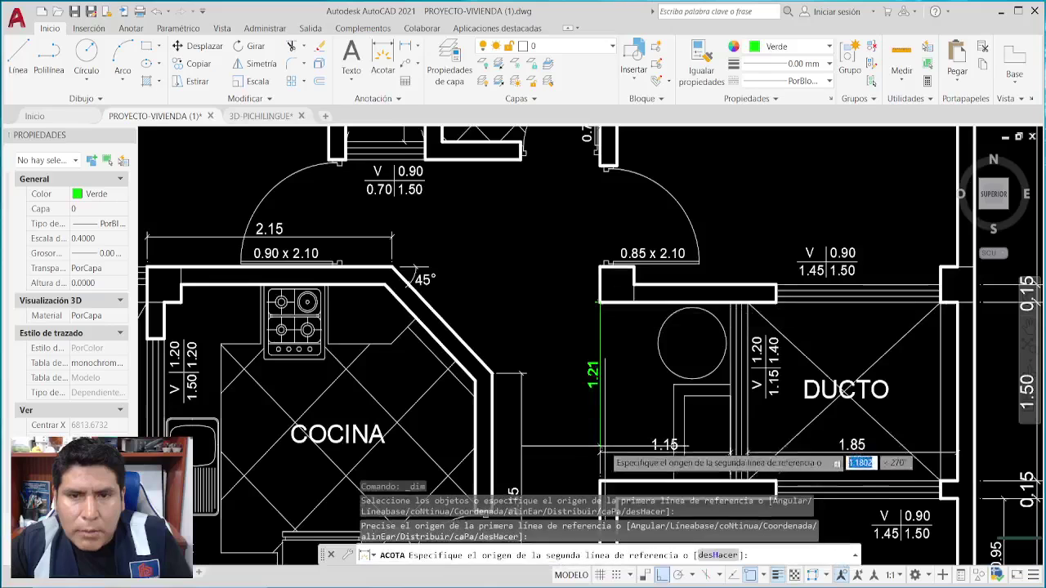
{"action": "left_click", "coordinate": [600, 484]}
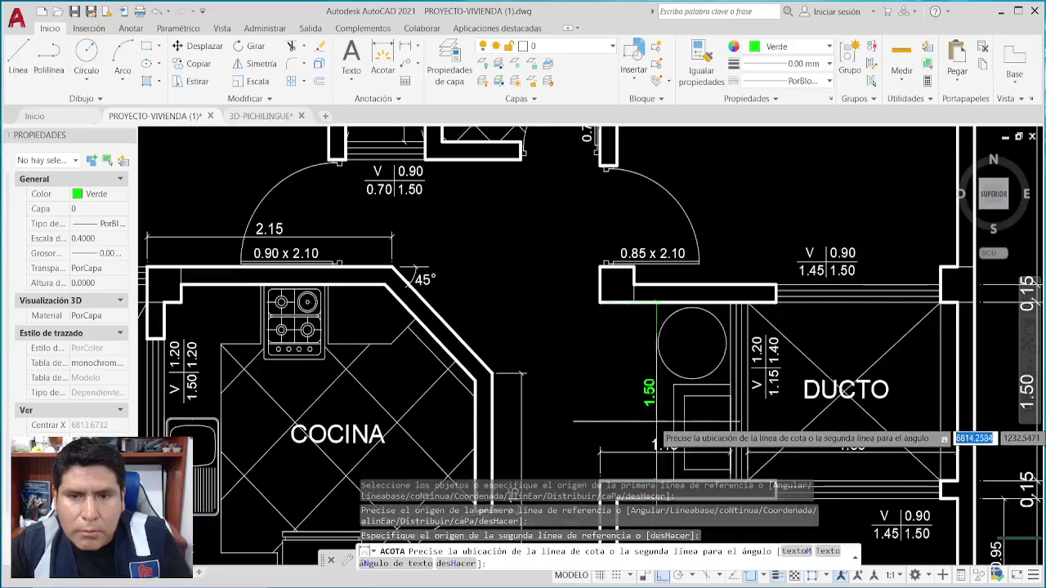
{"action": "left_click", "coordinate": [641, 417]}
{"action": "key", "text": "Escape"}
Circle in red both rear SEGUNDO PISO DORMITORIO rooms and the S.H. between them, and clear the marks.
{"action": "middle_click_drag", "start_coordinate": [659, 462], "coordinate": [659, 391]}
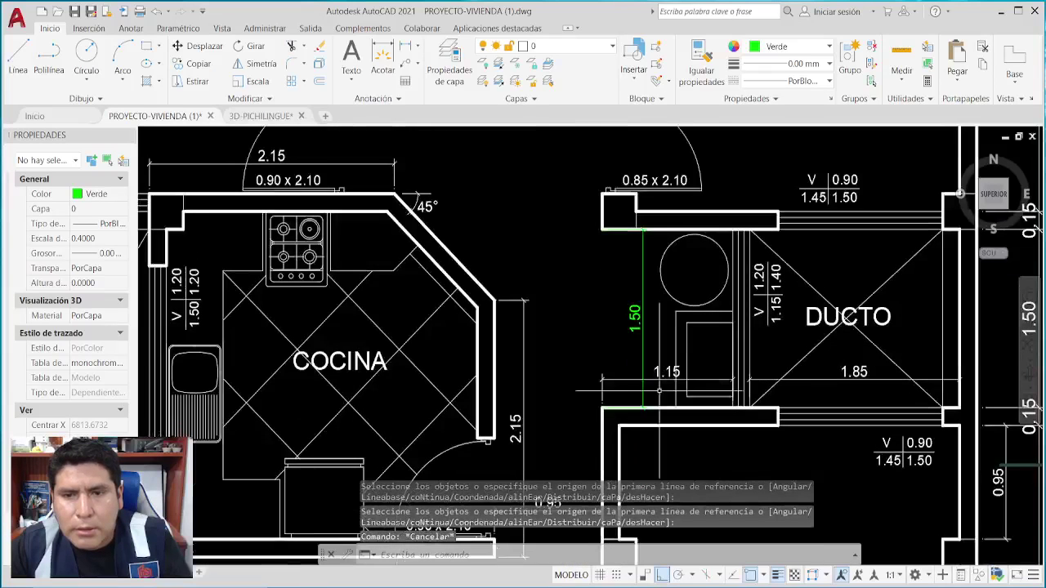
{"action": "scroll", "coordinate": [660, 391], "scroll_direction": "up", "scroll_amount": 2}
{"action": "scroll", "coordinate": [686, 365], "scroll_direction": "down", "scroll_amount": 4}
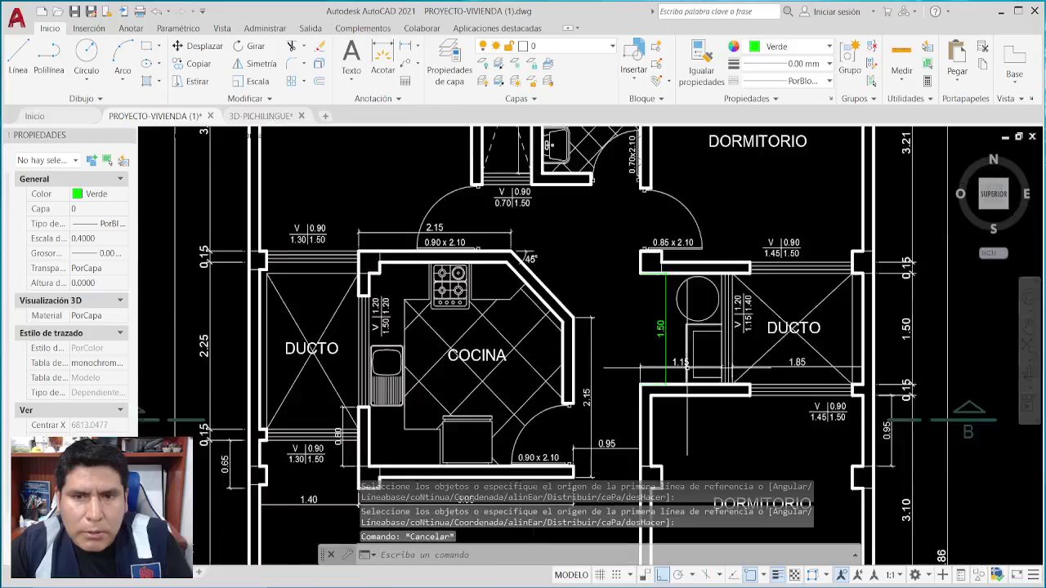
{"action": "scroll", "coordinate": [679, 372], "scroll_direction": "down", "scroll_amount": 2}
{"action": "mouse_move", "coordinate": [646, 332]}
{"action": "middle_mouse_down"}
{"action": "mouse_move", "coordinate": [668, 394]}
{"action": "mouse_move", "coordinate": [677, 392]}
{"action": "middle_mouse_up"}
{"action": "mouse_move", "coordinate": [794, 231]}
{"action": "left_mouse_down"}
{"action": "mouse_move", "coordinate": [780, 358]}
{"action": "mouse_move", "coordinate": [764, 229]}
{"action": "left_mouse_up"}
{"action": "mouse_move", "coordinate": [563, 211]}
{"action": "left_mouse_down"}
{"action": "mouse_move", "coordinate": [523, 199]}
{"action": "mouse_move", "coordinate": [560, 282]}
{"action": "left_mouse_up"}
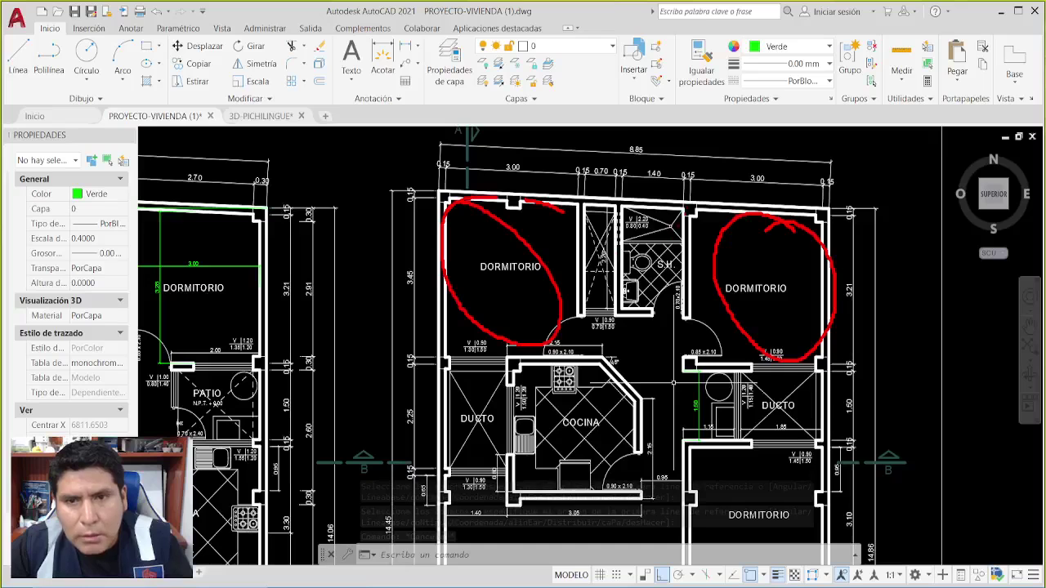
{"action": "mouse_move", "coordinate": [680, 200]}
{"action": "left_mouse_down"}
{"action": "mouse_move", "coordinate": [680, 309]}
{"action": "mouse_move", "coordinate": [658, 198]}
{"action": "mouse_move", "coordinate": [652, 209]}
{"action": "mouse_move", "coordinate": [695, 271]}
{"action": "left_mouse_up"}
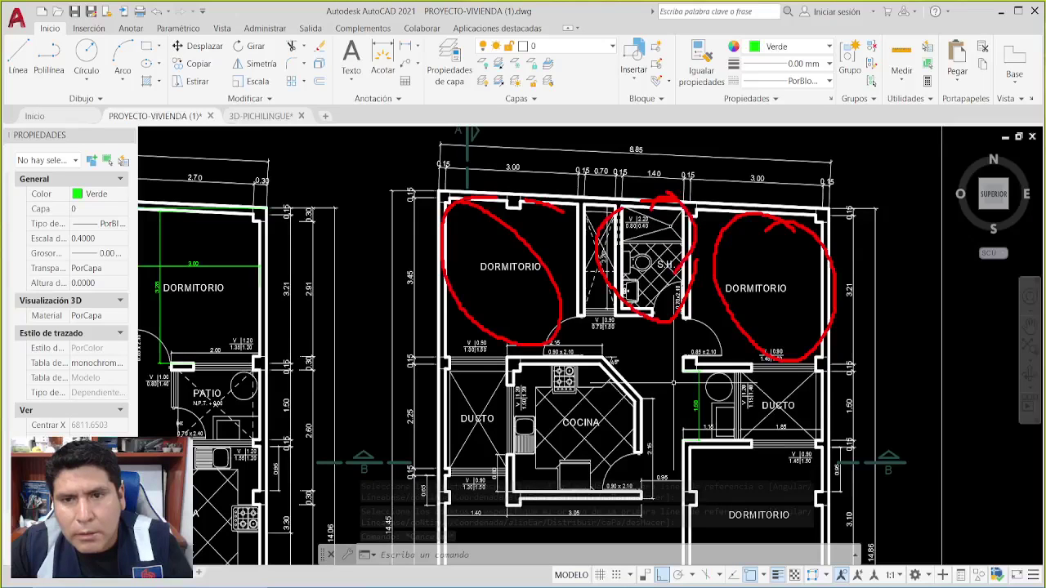
{"action": "key", "text": "Escape"}
Examine the SEGUNDO PISO layout beside the PRIMER PISO plan, including the two bathrooms next to the TERRAZA.
{"action": "scroll", "coordinate": [709, 292], "scroll_direction": "down", "scroll_amount": 3}
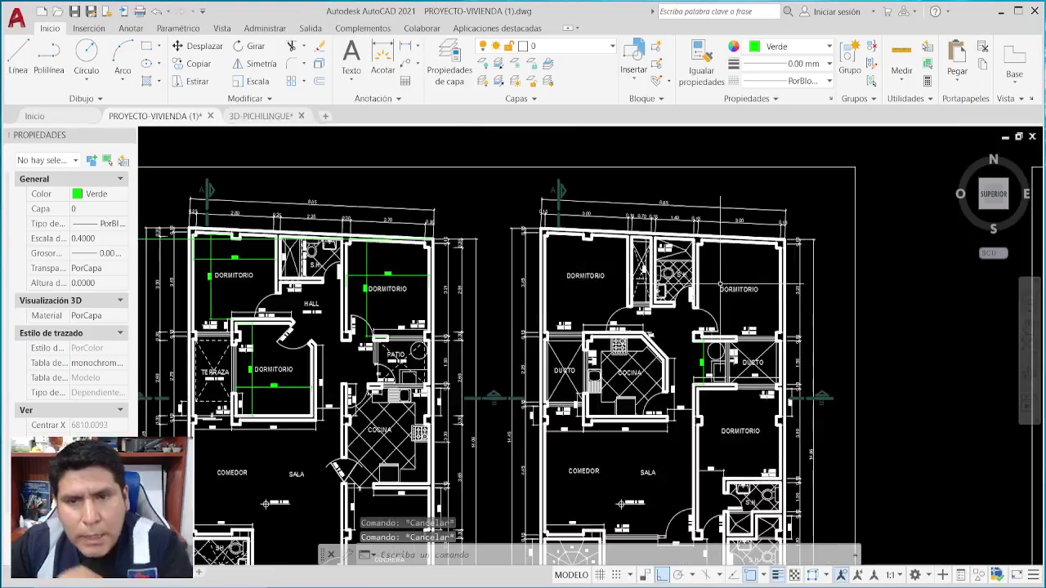
{"action": "middle_click_drag", "start_coordinate": [709, 293], "coordinate": [663, 163]}
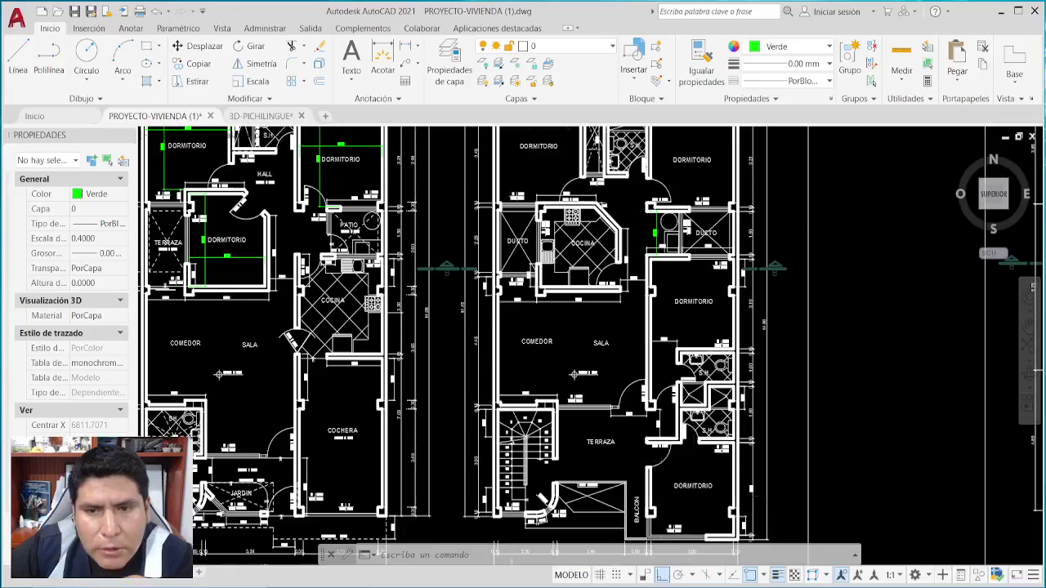
{"action": "scroll", "coordinate": [666, 451], "scroll_direction": "up", "scroll_amount": 4}
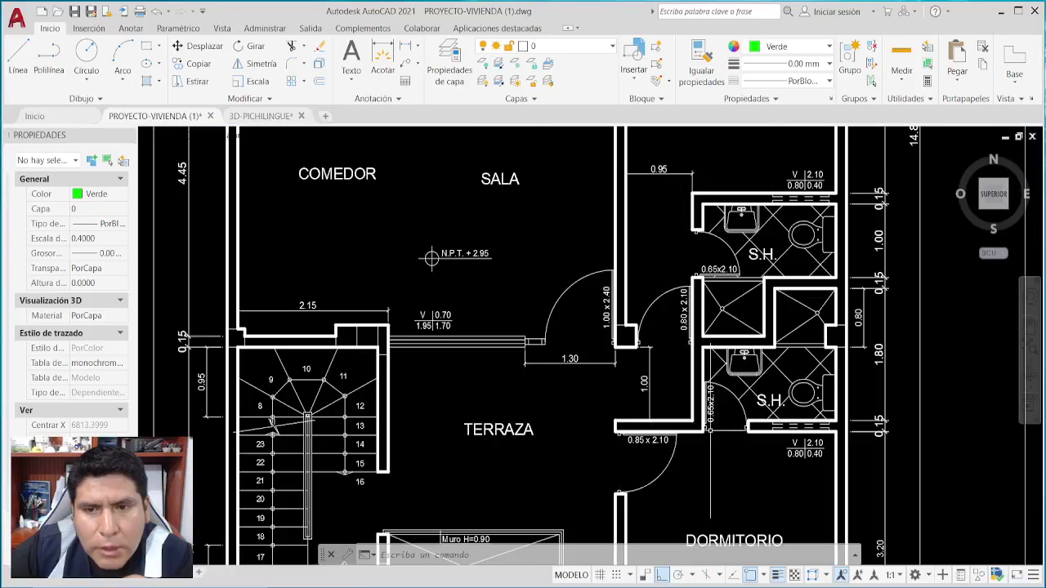
{"action": "scroll", "coordinate": [679, 398], "scroll_direction": "down", "scroll_amount": 4}
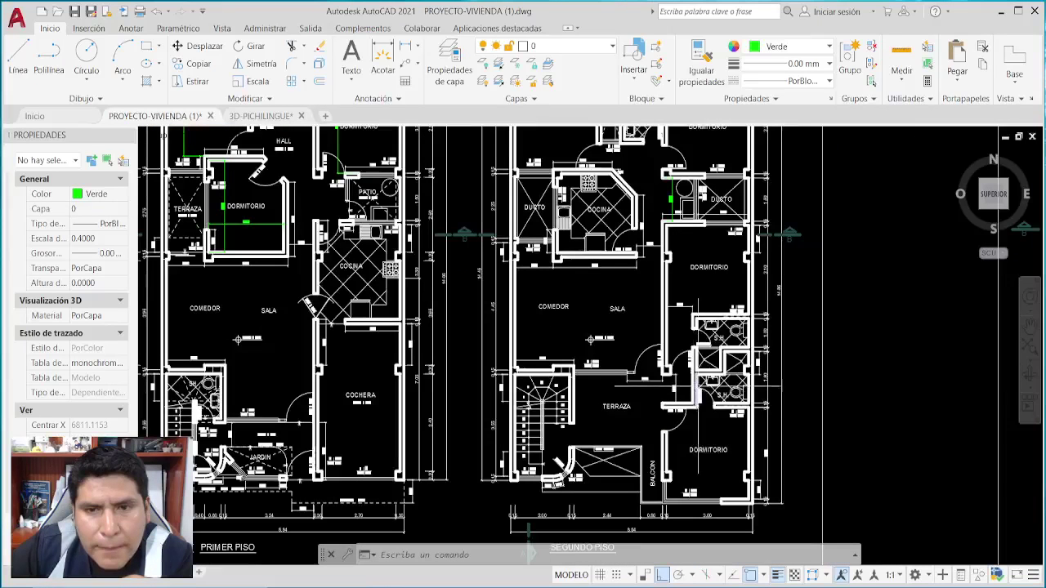
{"action": "middle_click_drag", "start_coordinate": [630, 417], "coordinate": [626, 420]}
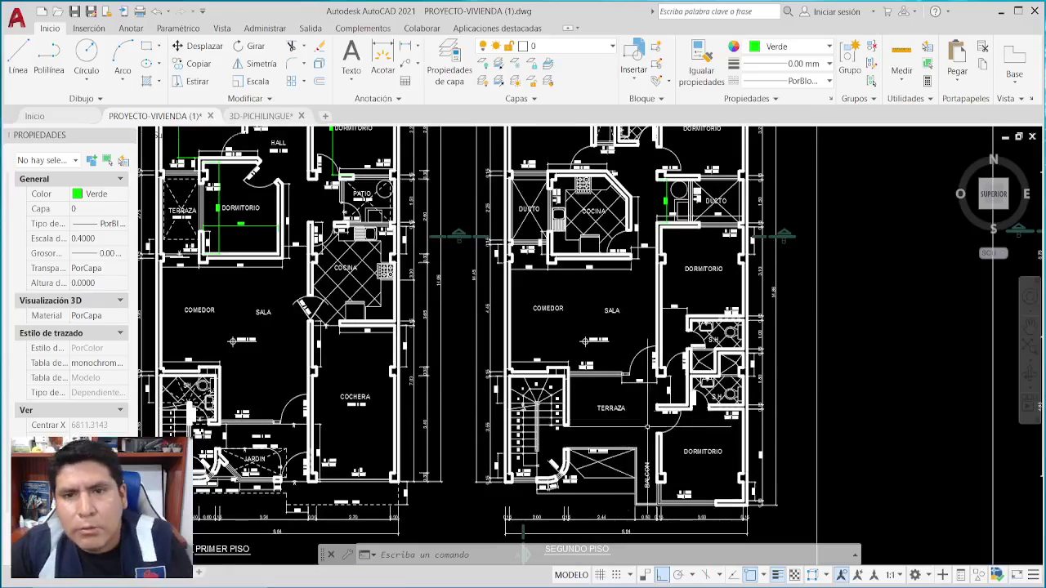
{"action": "middle_click_drag", "start_coordinate": [821, 393], "coordinate": [832, 392]}
{"action": "scroll", "coordinate": [841, 393], "scroll_direction": "down", "scroll_amount": 1}
{"action": "scroll", "coordinate": [836, 381], "scroll_direction": "up", "scroll_amount": 1}
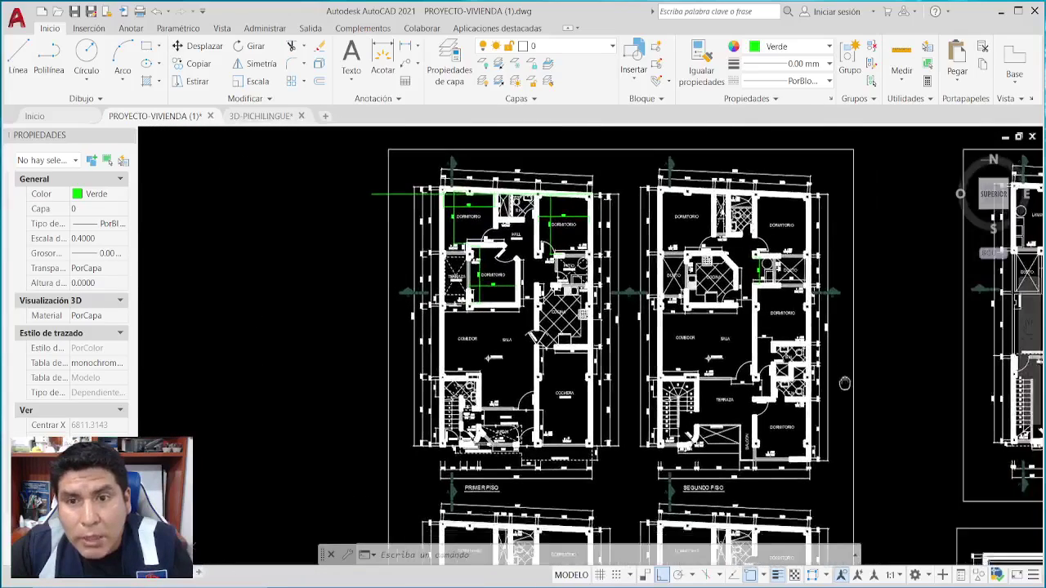
{"action": "scroll", "coordinate": [836, 380], "scroll_direction": "up", "scroll_amount": 1}
{"action": "middle_click_drag", "start_coordinate": [848, 349], "coordinate": [870, 370]}
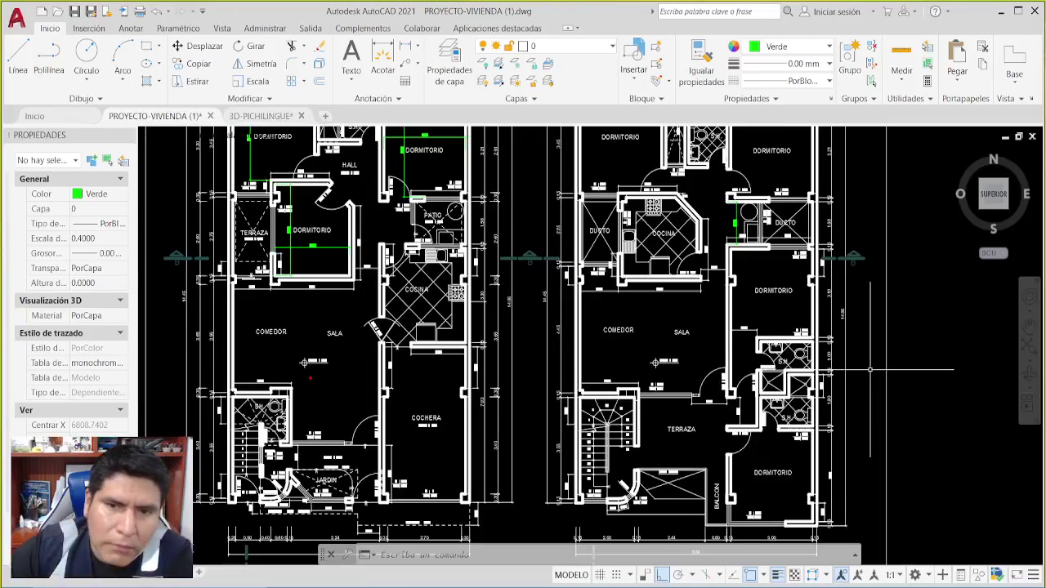
Mark in red the SEGUNDO PISO COMEDOR-SALA, its route across the TERRAZA to the stairs, and the middle and front bedrooms with their bathrooms.
{"action": "mouse_move", "coordinate": [722, 288]}
{"action": "left_mouse_down"}
{"action": "mouse_move", "coordinate": [615, 293]}
{"action": "mouse_move", "coordinate": [589, 329]}
{"action": "mouse_move", "coordinate": [608, 376]}
{"action": "mouse_move", "coordinate": [710, 373]}
{"action": "mouse_move", "coordinate": [712, 311]}
{"action": "mouse_move", "coordinate": [690, 292]}
{"action": "left_mouse_up"}
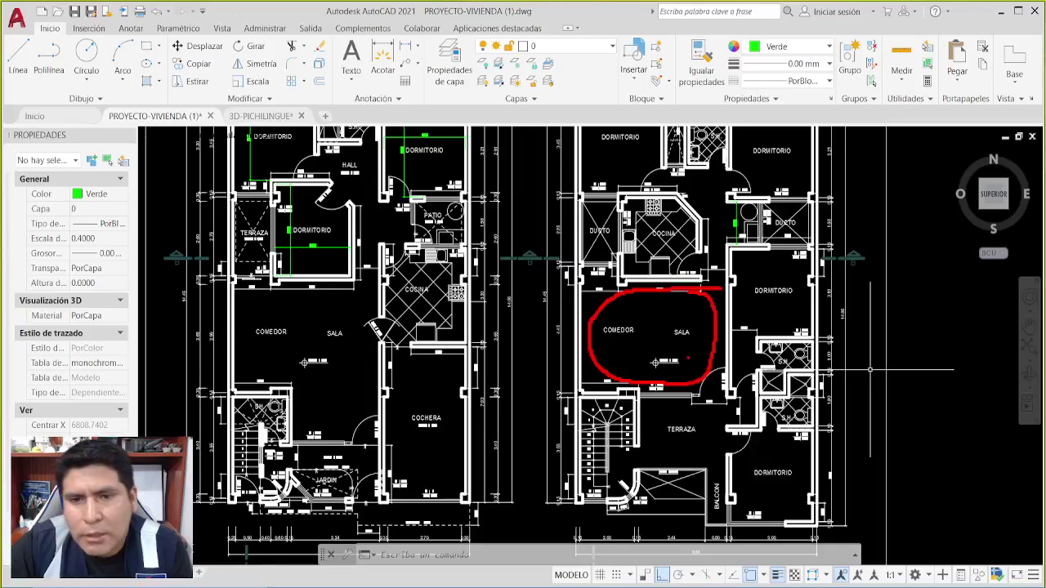
{"action": "mouse_move", "coordinate": [699, 369]}
{"action": "left_mouse_down"}
{"action": "mouse_move", "coordinate": [705, 435]}
{"action": "mouse_move", "coordinate": [680, 452]}
{"action": "mouse_move", "coordinate": [633, 454]}
{"action": "mouse_move", "coordinate": [625, 423]}
{"action": "mouse_move", "coordinate": [609, 409]}
{"action": "mouse_move", "coordinate": [588, 418]}
{"action": "mouse_move", "coordinate": [571, 469]}
{"action": "mouse_move", "coordinate": [629, 472]}
{"action": "left_mouse_up"}
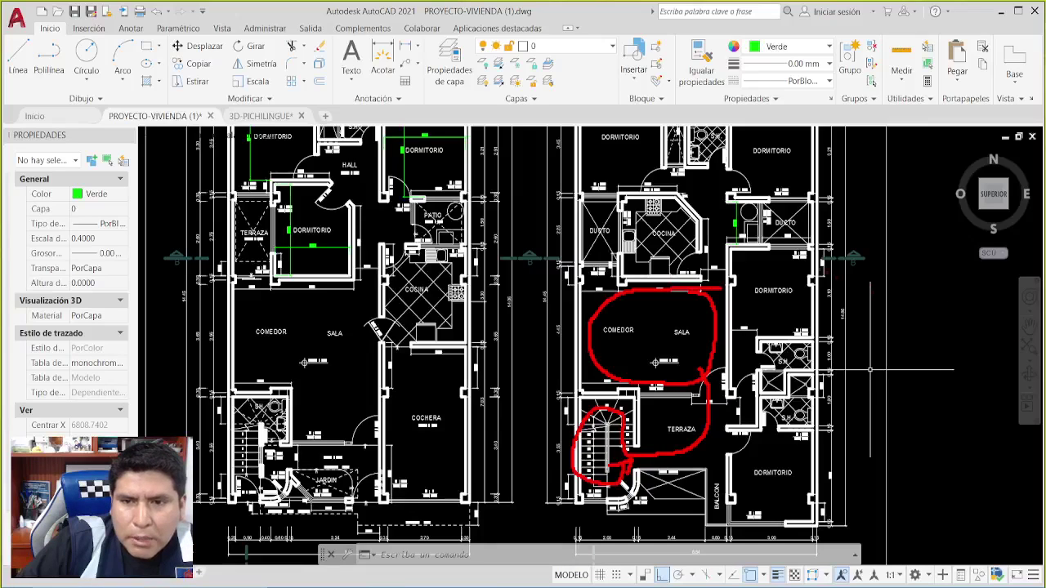
{"action": "mouse_move", "coordinate": [817, 258]}
{"action": "left_mouse_down"}
{"action": "mouse_move", "coordinate": [784, 249]}
{"action": "mouse_move", "coordinate": [762, 268]}
{"action": "mouse_move", "coordinate": [722, 393]}
{"action": "mouse_move", "coordinate": [713, 462]}
{"action": "mouse_move", "coordinate": [754, 524]}
{"action": "mouse_move", "coordinate": [794, 527]}
{"action": "mouse_move", "coordinate": [843, 374]}
{"action": "mouse_move", "coordinate": [830, 262]}
{"action": "mouse_move", "coordinate": [805, 258]}
{"action": "left_mouse_up"}
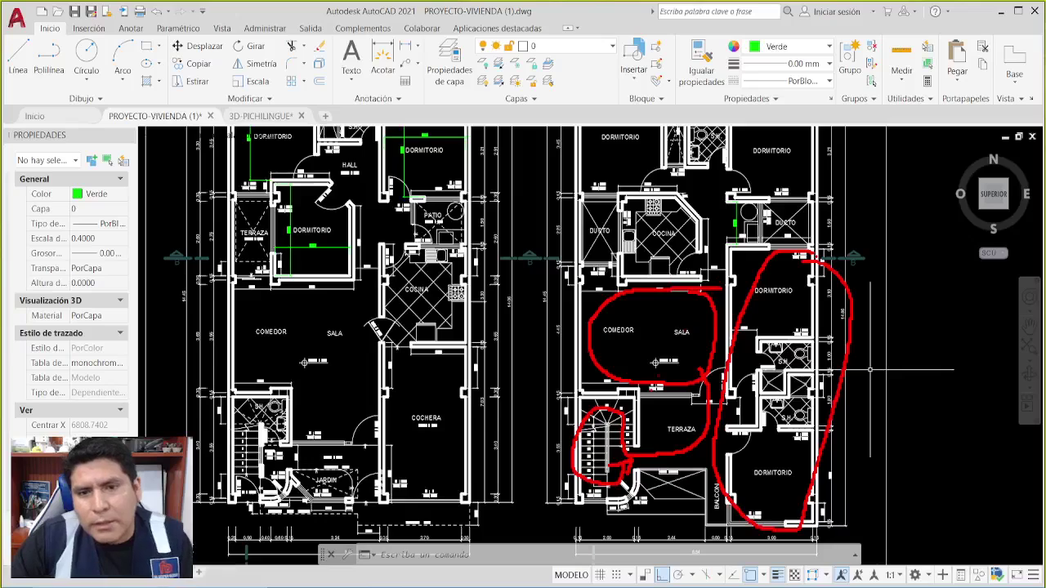
Draw a red arrow from the SEGUNDO PISO SALA toward the rear S.H. and mark the entrances of both rear bedrooms.
{"action": "mouse_move", "coordinate": [704, 314]}
{"action": "left_mouse_down"}
{"action": "mouse_move", "coordinate": [718, 230]}
{"action": "mouse_move", "coordinate": [719, 179]}
{"action": "mouse_move", "coordinate": [709, 172]}
{"action": "mouse_move", "coordinate": [726, 193]}
{"action": "left_mouse_up"}
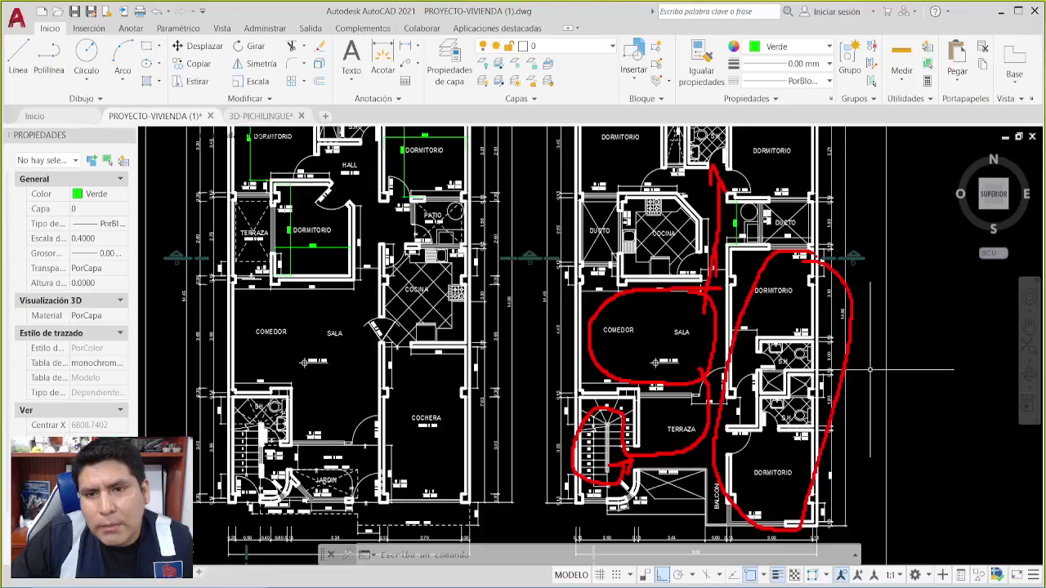
{"action": "left_click_drag", "start_coordinate": [732, 170], "coordinate": [735, 189]}
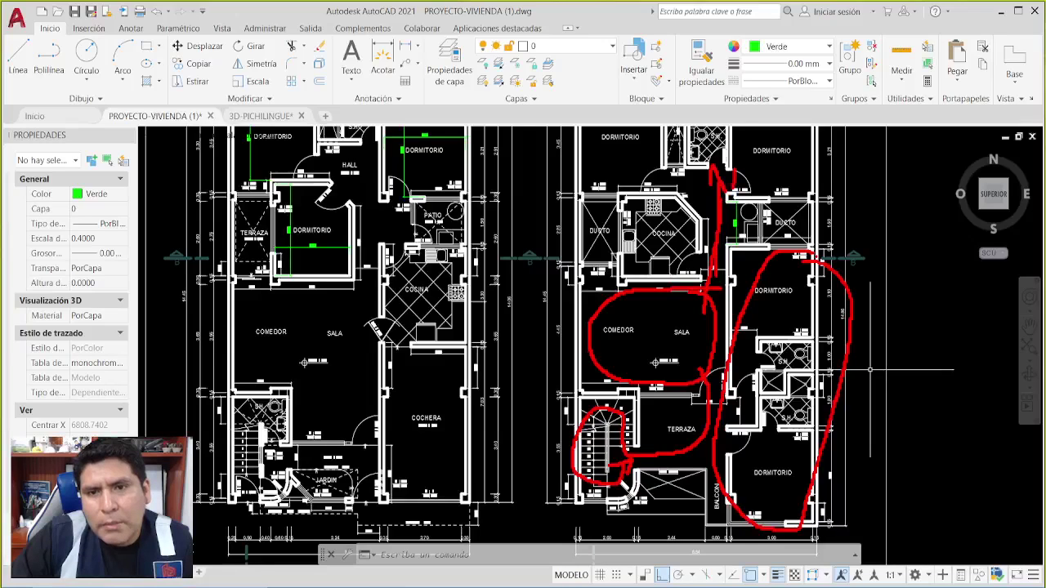
{"action": "left_click_drag", "start_coordinate": [666, 166], "coordinate": [668, 196]}
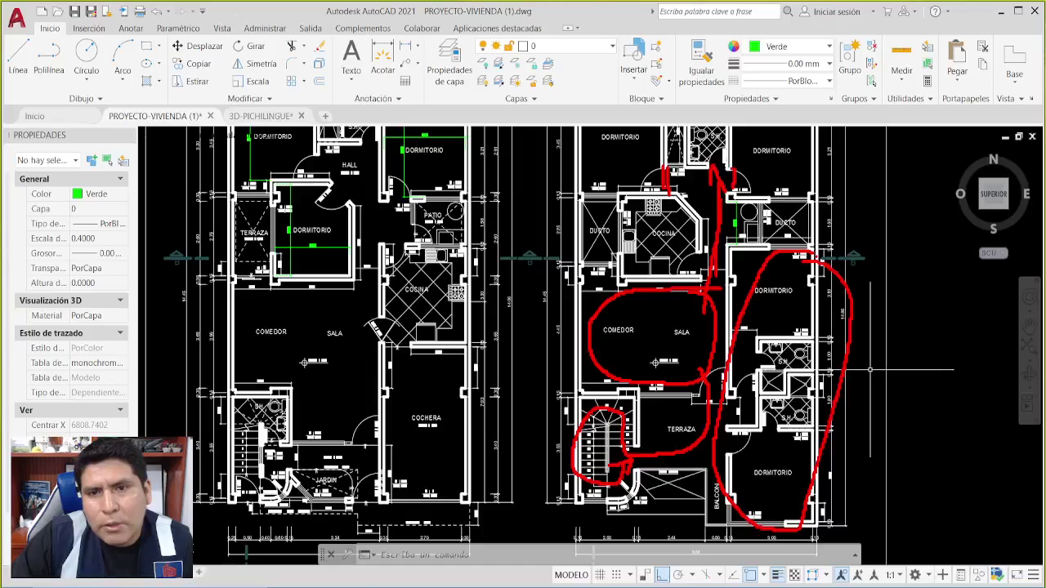
{"action": "left_click_drag", "start_coordinate": [730, 168], "coordinate": [732, 191]}
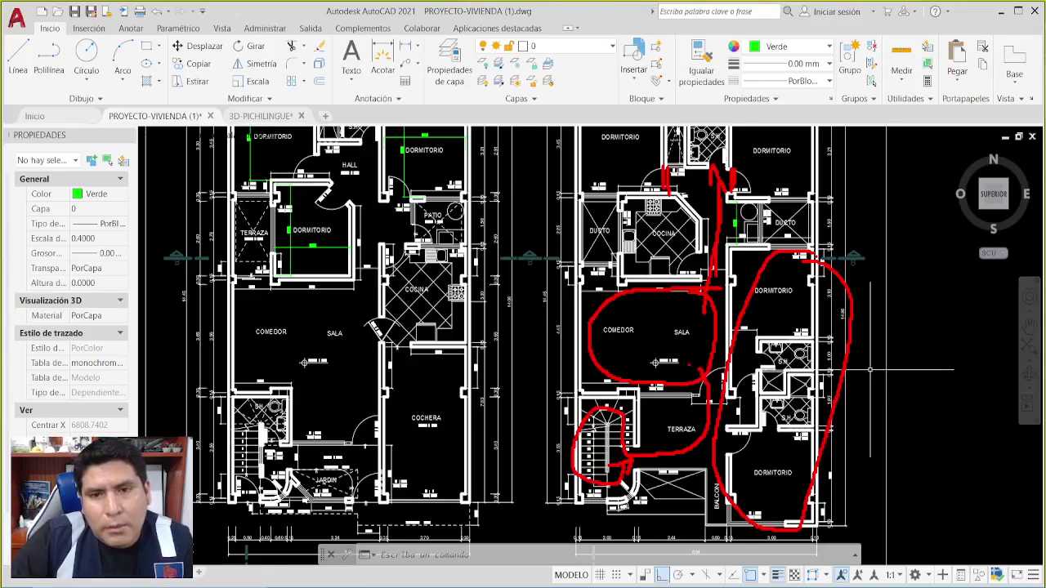
Outline in red the COMEDOR-SALA areas on the SEGUNDO PISO and PRIMER PISO, and clear all marks.
{"action": "mouse_move", "coordinate": [704, 285]}
{"action": "left_mouse_down"}
{"action": "mouse_move", "coordinate": [631, 302]}
{"action": "mouse_move", "coordinate": [633, 359]}
{"action": "mouse_move", "coordinate": [717, 309]}
{"action": "mouse_move", "coordinate": [695, 300]}
{"action": "left_mouse_up"}
{"action": "mouse_move", "coordinate": [372, 284]}
{"action": "left_mouse_down"}
{"action": "mouse_move", "coordinate": [252, 296]}
{"action": "mouse_move", "coordinate": [241, 340]}
{"action": "mouse_move", "coordinate": [260, 370]}
{"action": "mouse_move", "coordinate": [300, 396]}
{"action": "mouse_move", "coordinate": [319, 437]}
{"action": "mouse_move", "coordinate": [357, 428]}
{"action": "mouse_move", "coordinate": [376, 386]}
{"action": "mouse_move", "coordinate": [381, 293]}
{"action": "mouse_move", "coordinate": [372, 284]}
{"action": "mouse_move", "coordinate": [337, 296]}
{"action": "left_mouse_up"}
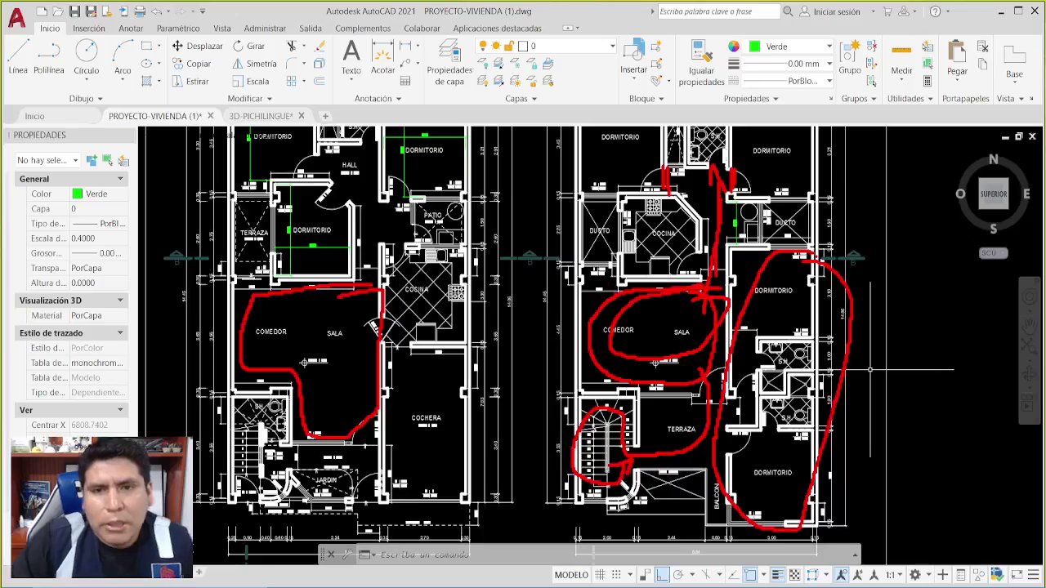
{"action": "key", "text": "Escape"}
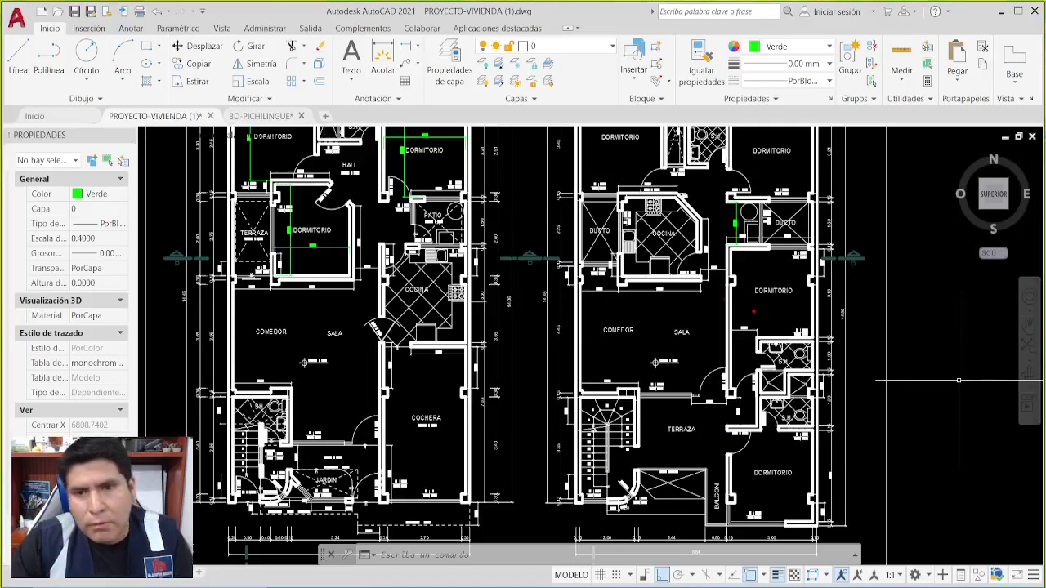
Circle in red the SEGUNDO PISO COMEDOR-SALA, draw an arrow to the rear S.H. and mark both rear bedroom entrances.
{"action": "mouse_move", "coordinate": [707, 288]}
{"action": "left_mouse_down"}
{"action": "mouse_move", "coordinate": [603, 351]}
{"action": "mouse_move", "coordinate": [719, 300]}
{"action": "left_mouse_up"}
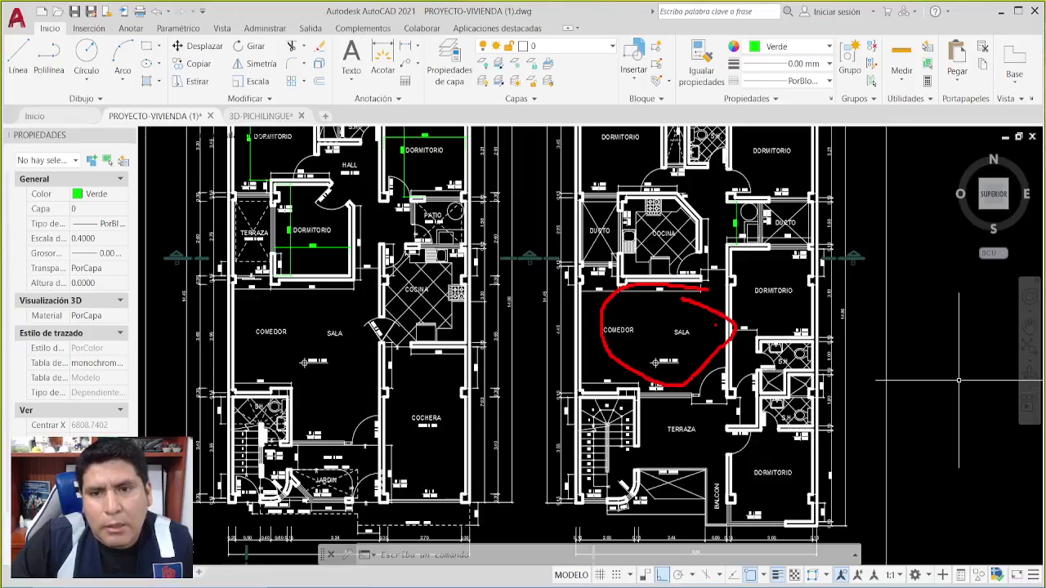
{"action": "left_click_drag", "start_coordinate": [709, 327], "coordinate": [718, 158]}
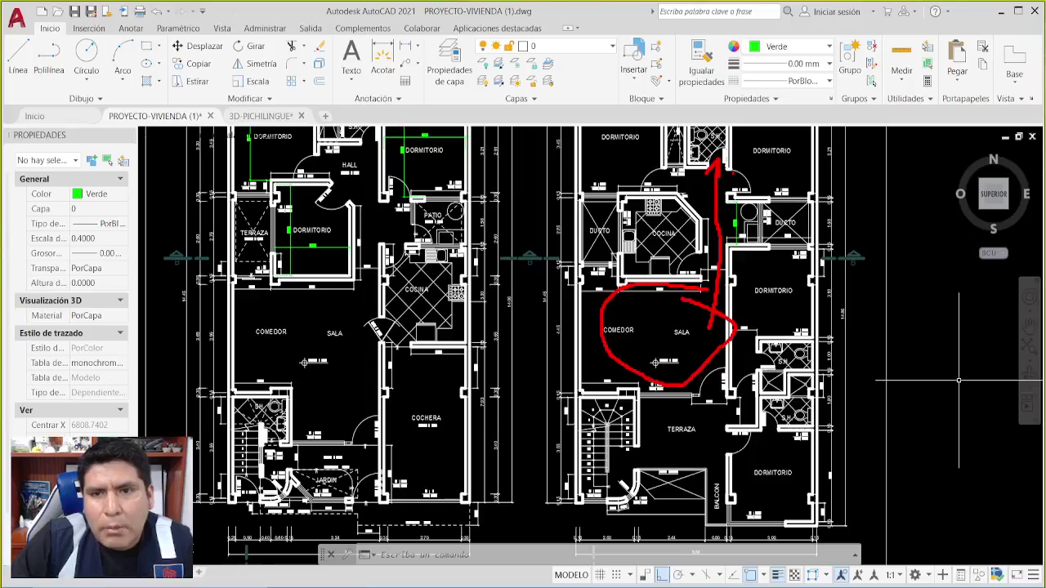
{"action": "left_click_drag", "start_coordinate": [733, 171], "coordinate": [734, 206]}
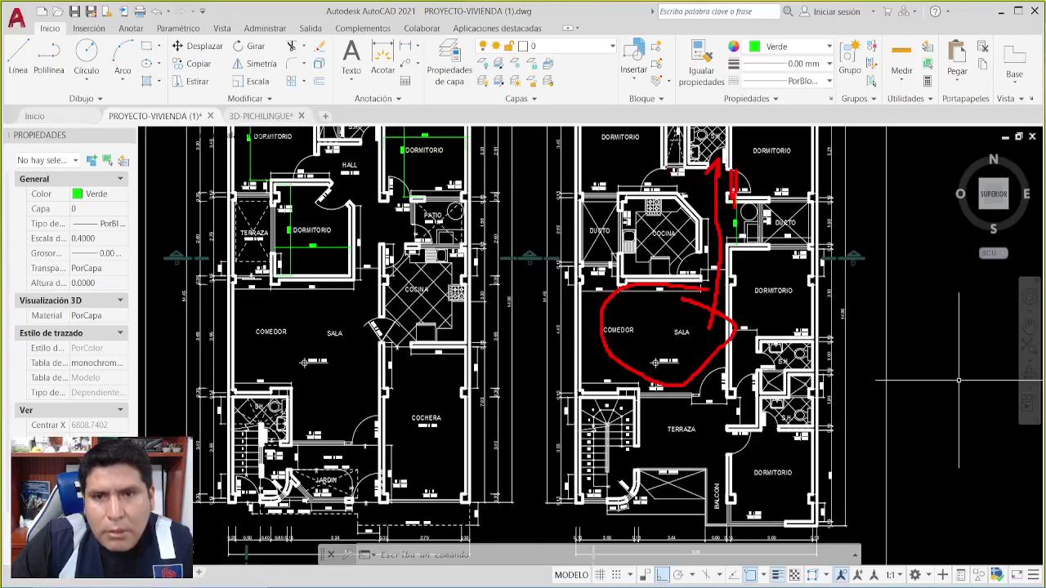
{"action": "left_click_drag", "start_coordinate": [661, 170], "coordinate": [667, 184]}
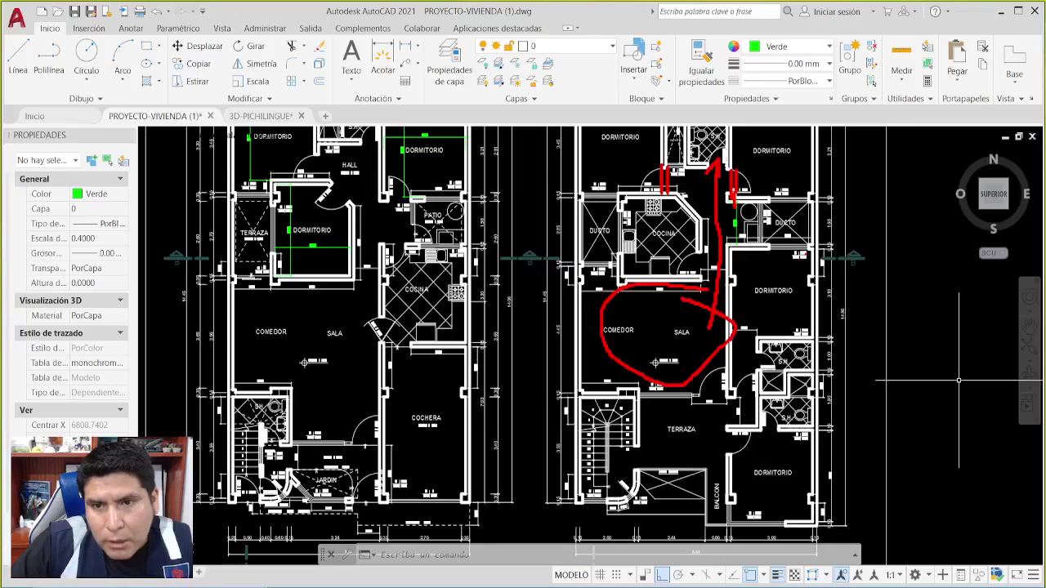
Circle in red the SEGUNDO PISO middle and front DORMITORIO with their bathrooms, trace the stair exit, and clear all marks.
{"action": "mouse_move", "coordinate": [805, 255]}
{"action": "left_mouse_down"}
{"action": "mouse_move", "coordinate": [735, 303]}
{"action": "mouse_move", "coordinate": [730, 360]}
{"action": "mouse_move", "coordinate": [772, 388]}
{"action": "mouse_move", "coordinate": [811, 276]}
{"action": "mouse_move", "coordinate": [760, 253]}
{"action": "left_mouse_up"}
{"action": "mouse_move", "coordinate": [819, 417]}
{"action": "left_mouse_down"}
{"action": "mouse_move", "coordinate": [802, 402]}
{"action": "mouse_move", "coordinate": [729, 410]}
{"action": "mouse_move", "coordinate": [717, 482]}
{"action": "mouse_move", "coordinate": [807, 508]}
{"action": "mouse_move", "coordinate": [831, 441]}
{"action": "mouse_move", "coordinate": [786, 408]}
{"action": "left_mouse_up"}
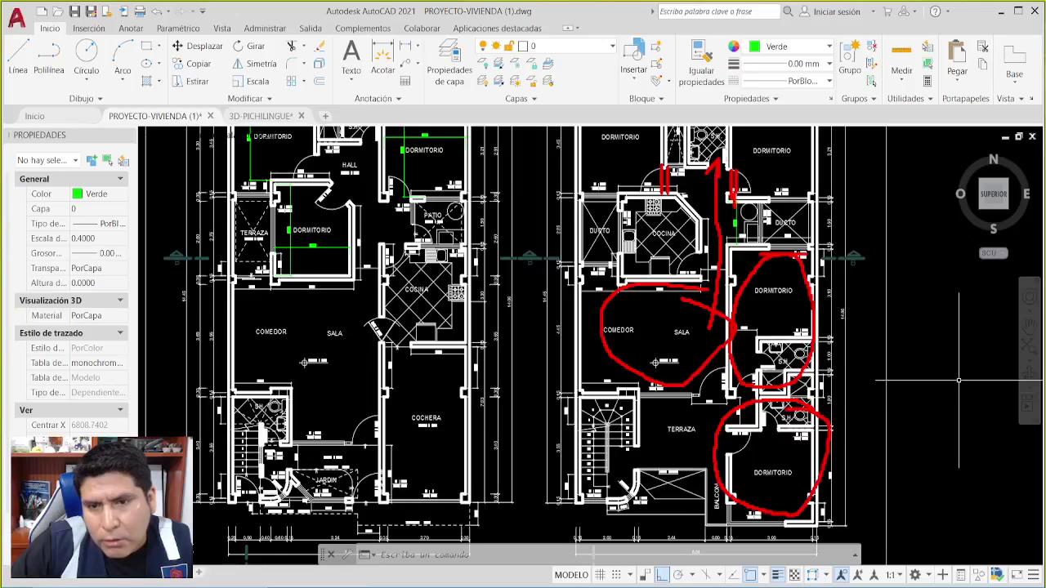
{"action": "left_click_drag", "start_coordinate": [603, 409], "coordinate": [637, 455]}
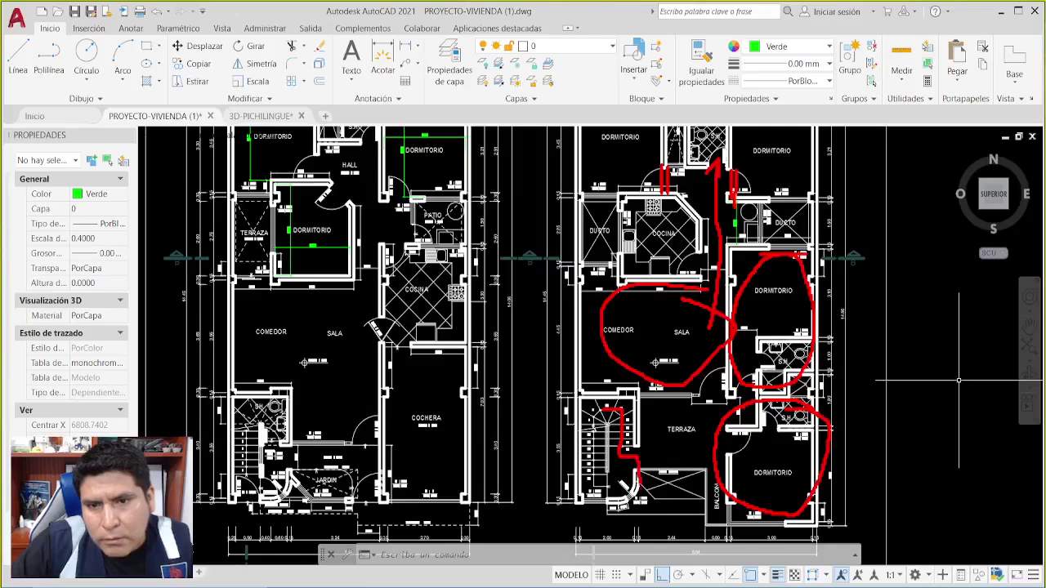
{"action": "key", "text": "Escape"}
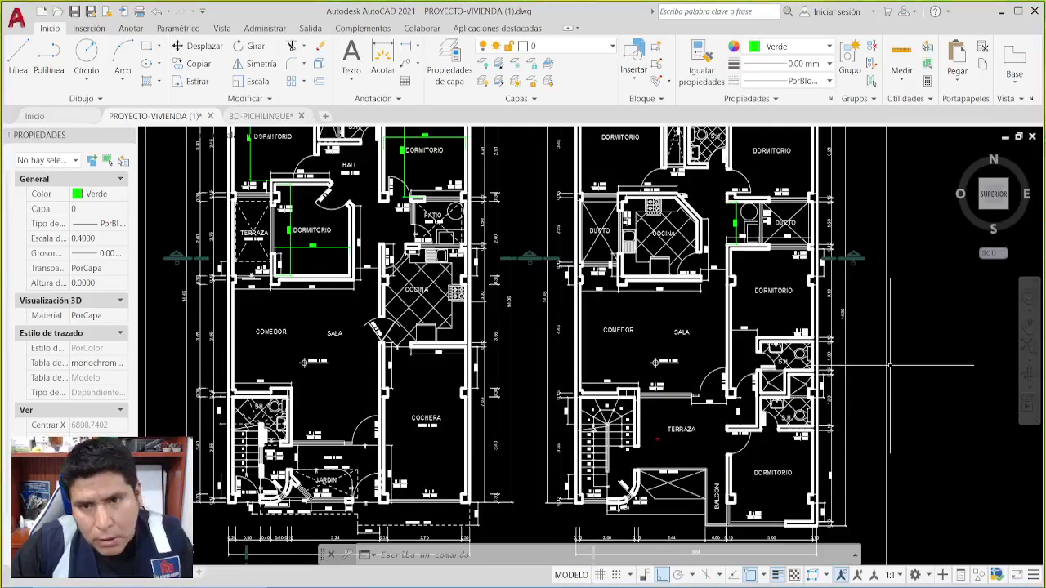
Draw red arrows from the SEGUNDO PISO stairs and TERRAZA to the middle and front DORMITORIO and the SALA, and outline the rear living zone.
{"action": "mouse_move", "coordinate": [624, 417]}
{"action": "left_mouse_down"}
{"action": "mouse_move", "coordinate": [635, 443]}
{"action": "mouse_move", "coordinate": [654, 448]}
{"action": "mouse_move", "coordinate": [724, 423]}
{"action": "mouse_move", "coordinate": [743, 402]}
{"action": "mouse_move", "coordinate": [759, 353]}
{"action": "left_mouse_up"}
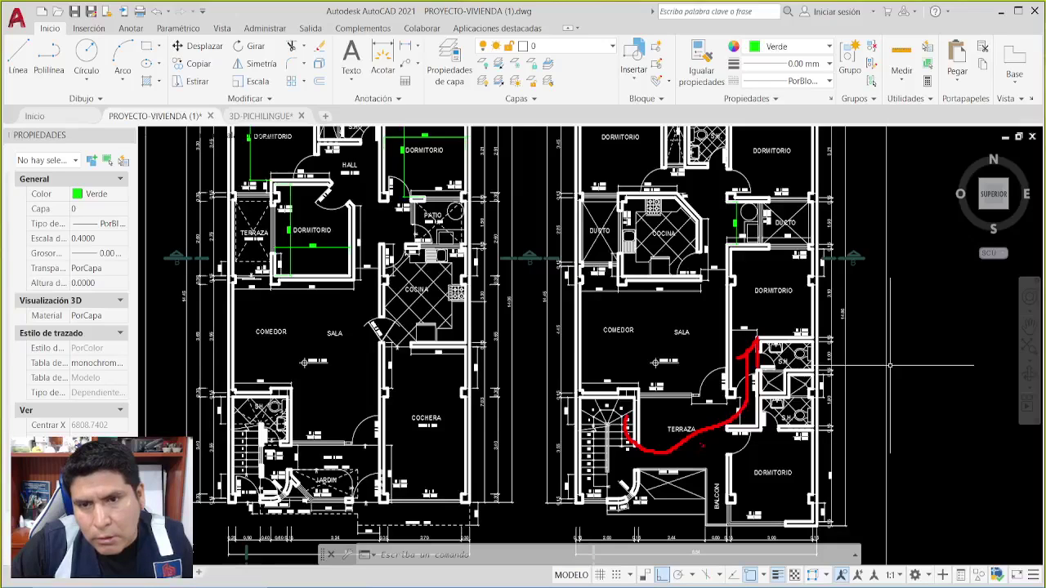
{"action": "mouse_move", "coordinate": [696, 441]}
{"action": "left_mouse_down"}
{"action": "mouse_move", "coordinate": [724, 427]}
{"action": "mouse_move", "coordinate": [775, 456]}
{"action": "mouse_move", "coordinate": [777, 436]}
{"action": "mouse_move", "coordinate": [761, 457]}
{"action": "left_mouse_up"}
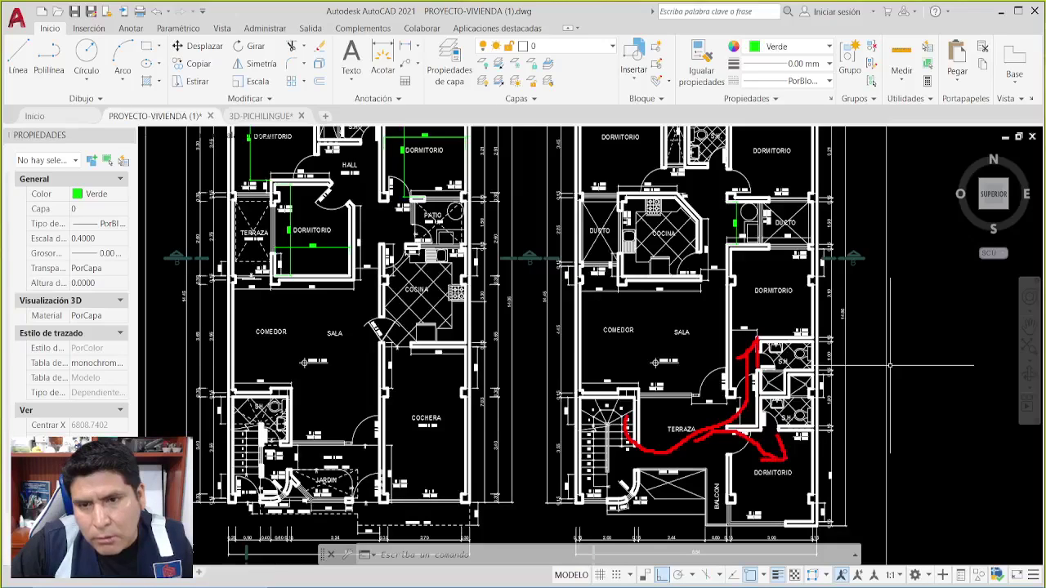
{"action": "mouse_move", "coordinate": [690, 410]}
{"action": "left_mouse_down"}
{"action": "mouse_move", "coordinate": [705, 368]}
{"action": "mouse_move", "coordinate": [697, 350]}
{"action": "mouse_move", "coordinate": [692, 361]}
{"action": "mouse_move", "coordinate": [719, 354]}
{"action": "left_mouse_up"}
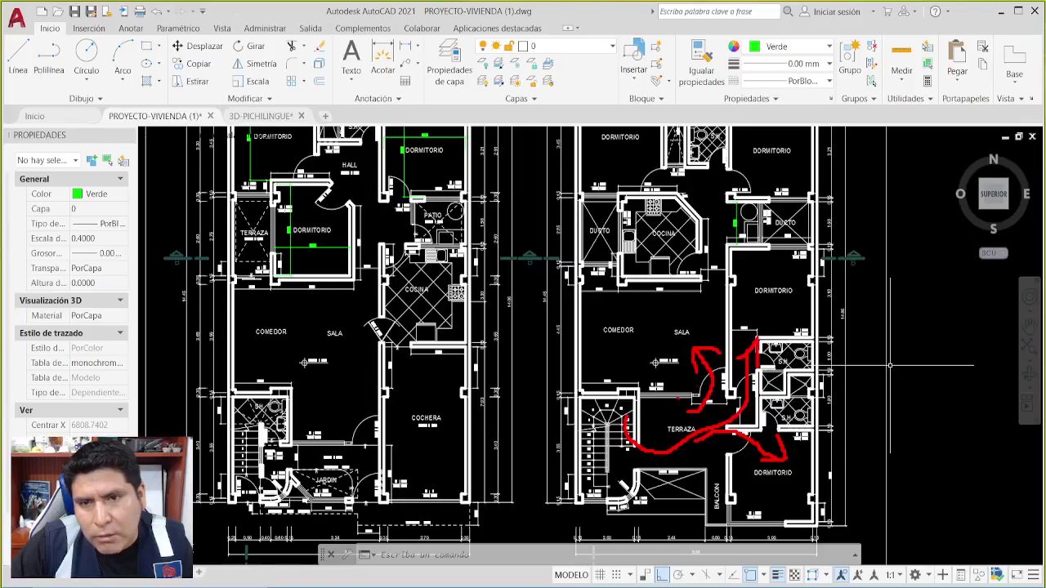
{"action": "mouse_move", "coordinate": [646, 394]}
{"action": "left_mouse_down"}
{"action": "mouse_move", "coordinate": [722, 384]}
{"action": "mouse_move", "coordinate": [722, 249]}
{"action": "mouse_move", "coordinate": [780, 221]}
{"action": "mouse_move", "coordinate": [745, 118]}
{"action": "left_mouse_up"}
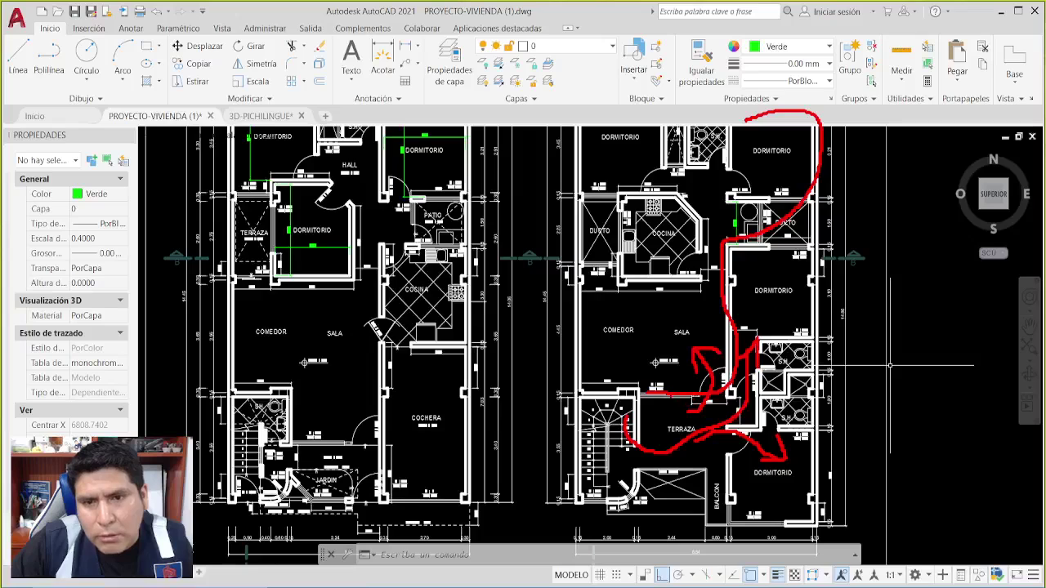
{"action": "mouse_move", "coordinate": [645, 394]}
{"action": "left_mouse_down"}
{"action": "mouse_move", "coordinate": [582, 236]}
{"action": "mouse_move", "coordinate": [750, 18]}
{"action": "mouse_move", "coordinate": [827, 159]}
{"action": "left_mouse_up"}
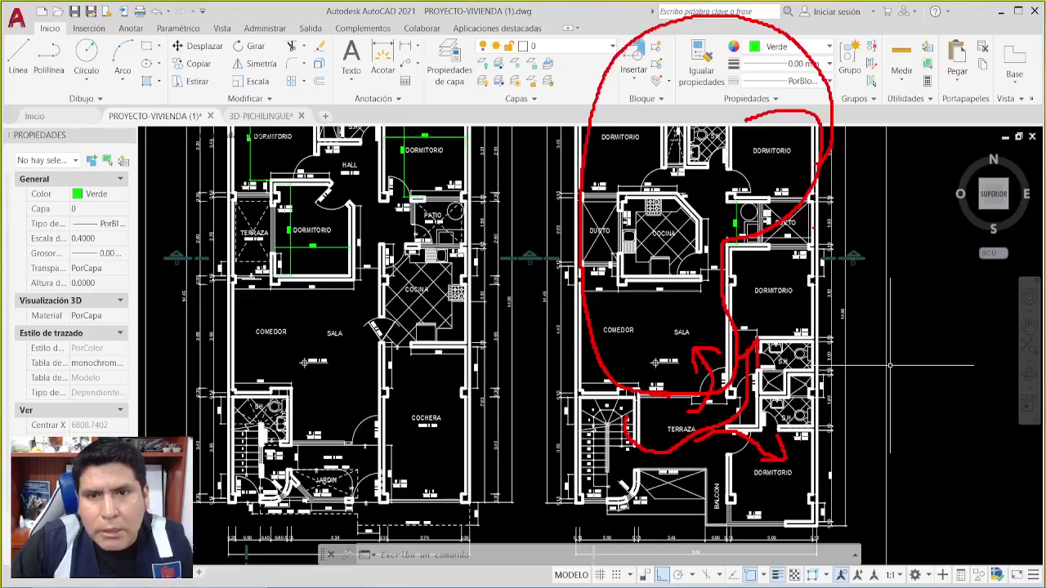
Circle in red both rear DORMITORIO rooms and the COCINA on the SEGUNDO PISO, and clear all marks.
{"action": "mouse_move", "coordinate": [788, 127]}
{"action": "left_mouse_down"}
{"action": "mouse_move", "coordinate": [783, 139]}
{"action": "mouse_move", "coordinate": [805, 130]}
{"action": "left_mouse_up"}
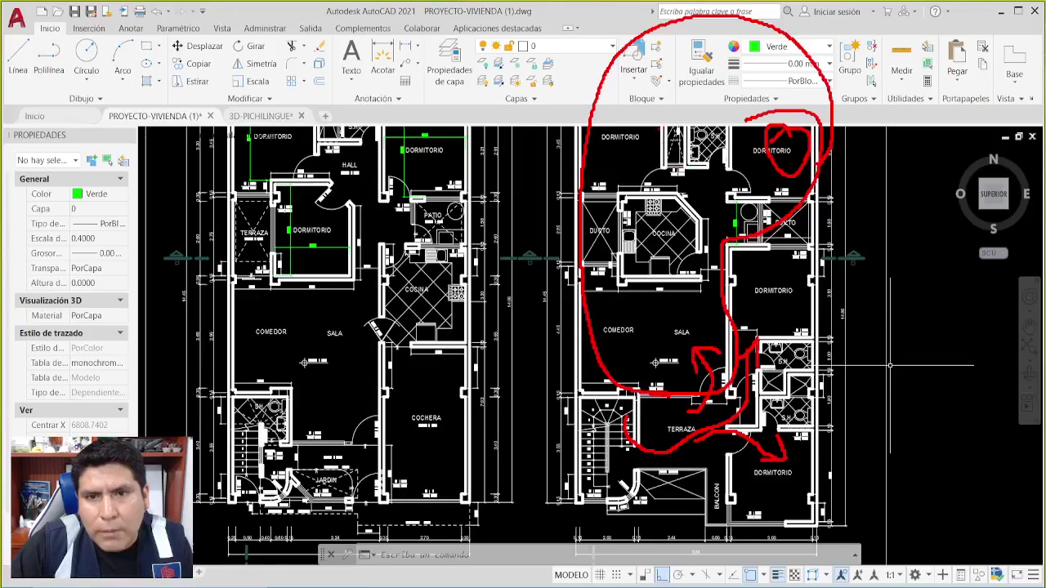
{"action": "left_click_drag", "start_coordinate": [657, 116], "coordinate": [663, 151]}
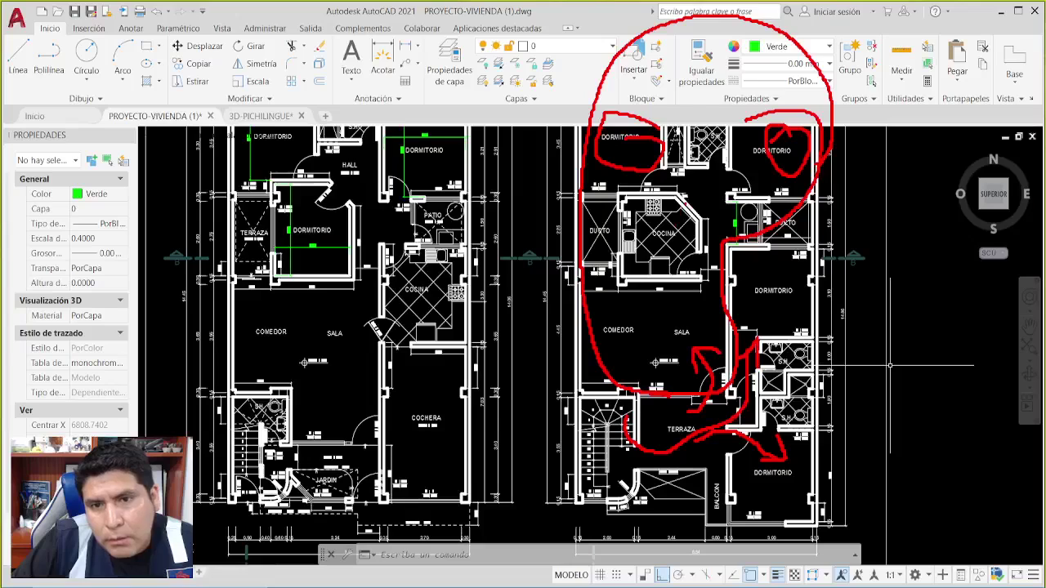
{"action": "mouse_move", "coordinate": [687, 203]}
{"action": "left_mouse_down"}
{"action": "mouse_move", "coordinate": [652, 209]}
{"action": "mouse_move", "coordinate": [636, 265]}
{"action": "mouse_move", "coordinate": [687, 263]}
{"action": "mouse_move", "coordinate": [697, 225]}
{"action": "left_mouse_up"}
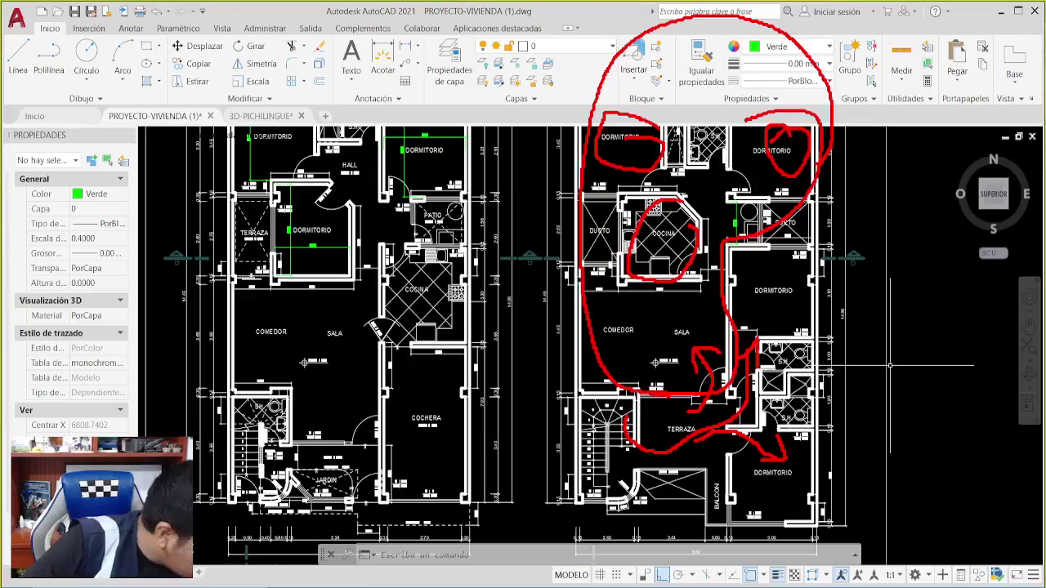
{"action": "left_click", "coordinate": [698, 105]}
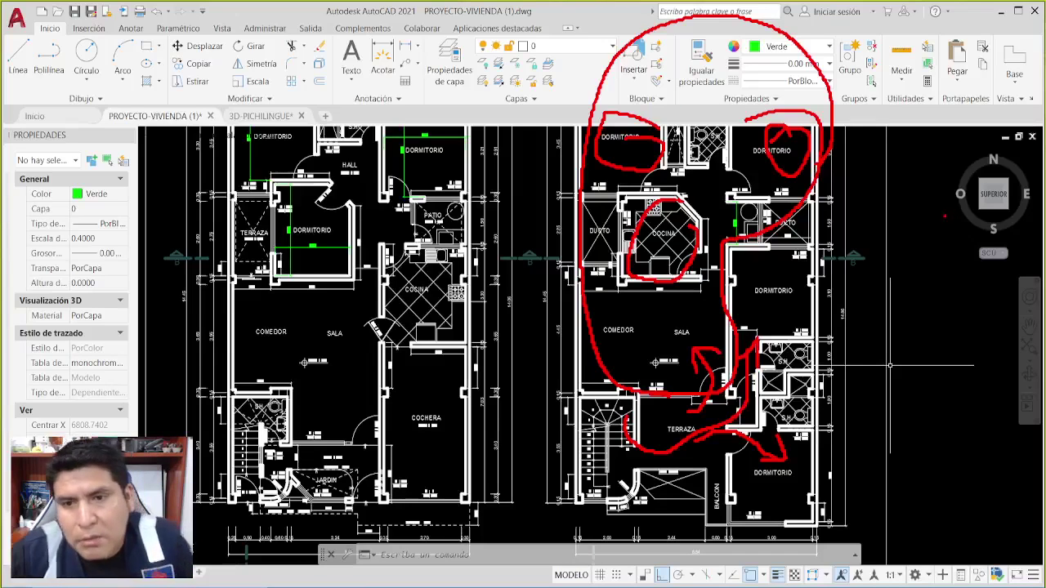
{"action": "key", "text": "e"}
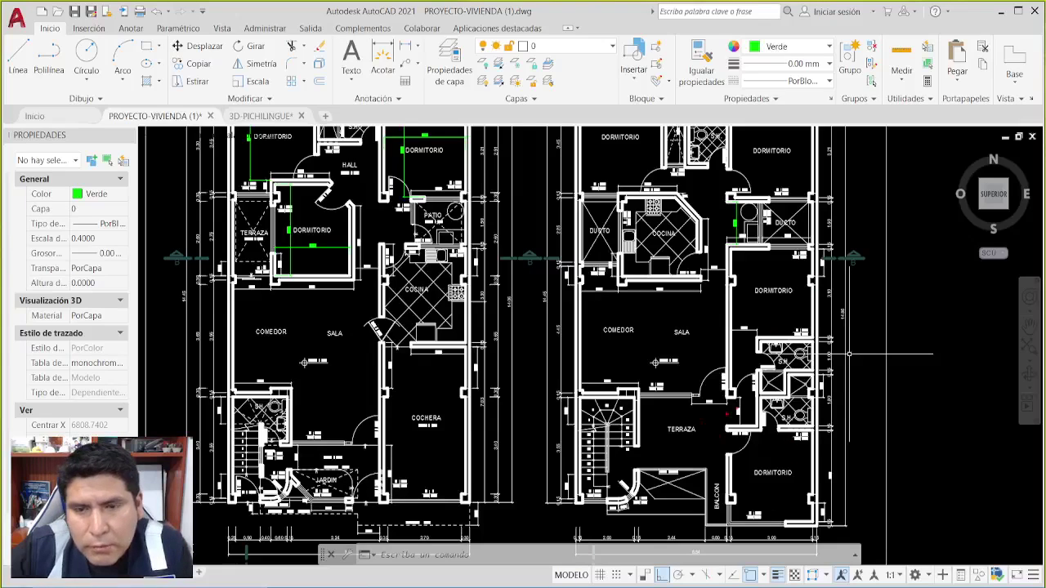
Circle in red the SEGUNDO PISO middle and front DORMITORIO with their bathrooms, mark the COMEDOR with an arrow to the S.H., and clear all marks.
{"action": "mouse_move", "coordinate": [804, 247]}
{"action": "left_mouse_down"}
{"action": "mouse_move", "coordinate": [770, 248]}
{"action": "mouse_move", "coordinate": [747, 270]}
{"action": "mouse_move", "coordinate": [718, 334]}
{"action": "mouse_move", "coordinate": [725, 374]}
{"action": "mouse_move", "coordinate": [780, 385]}
{"action": "mouse_move", "coordinate": [823, 341]}
{"action": "mouse_move", "coordinate": [830, 280]}
{"action": "mouse_move", "coordinate": [771, 286]}
{"action": "left_mouse_up"}
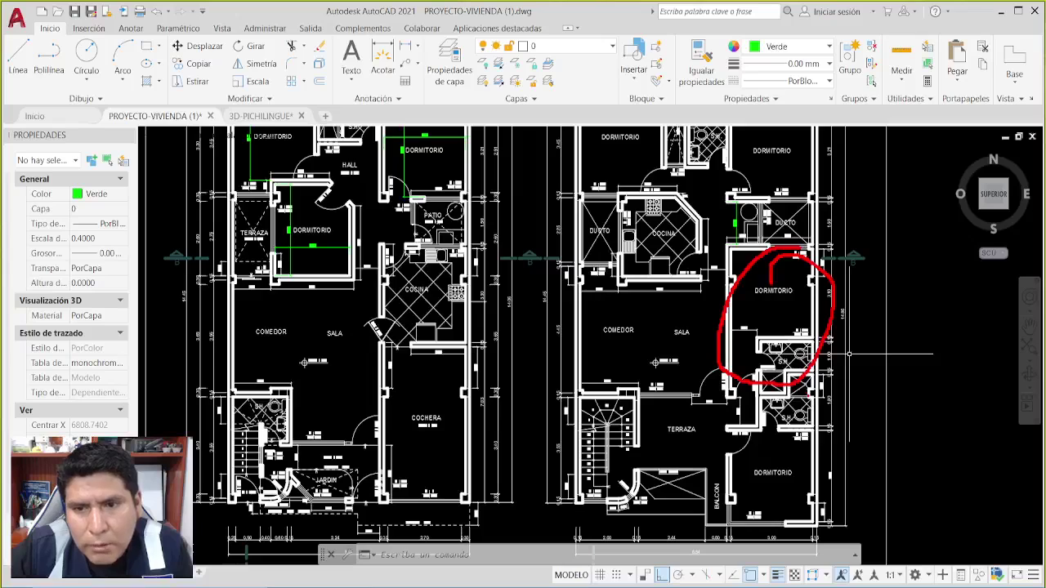
{"action": "mouse_move", "coordinate": [809, 395]}
{"action": "left_mouse_down"}
{"action": "mouse_move", "coordinate": [742, 432]}
{"action": "mouse_move", "coordinate": [725, 496]}
{"action": "mouse_move", "coordinate": [797, 511]}
{"action": "mouse_move", "coordinate": [831, 433]}
{"action": "mouse_move", "coordinate": [804, 395]}
{"action": "left_mouse_up"}
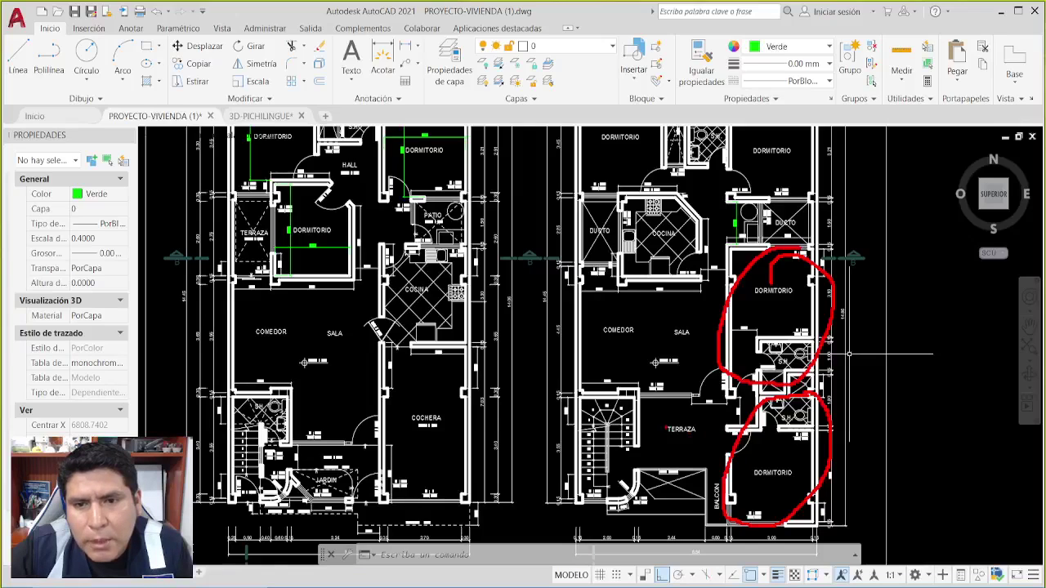
{"action": "mouse_move", "coordinate": [699, 307]}
{"action": "left_mouse_down"}
{"action": "mouse_move", "coordinate": [590, 372]}
{"action": "mouse_move", "coordinate": [641, 306]}
{"action": "mouse_move", "coordinate": [625, 344]}
{"action": "mouse_move", "coordinate": [690, 379]}
{"action": "mouse_move", "coordinate": [774, 399]}
{"action": "mouse_move", "coordinate": [770, 434]}
{"action": "left_mouse_up"}
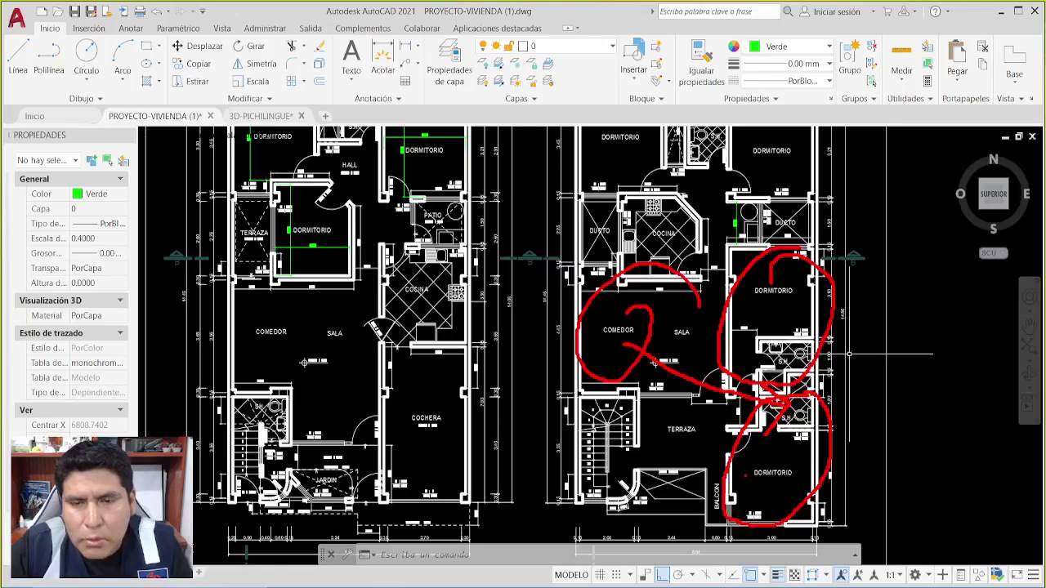
{"action": "key", "text": "Escape"}
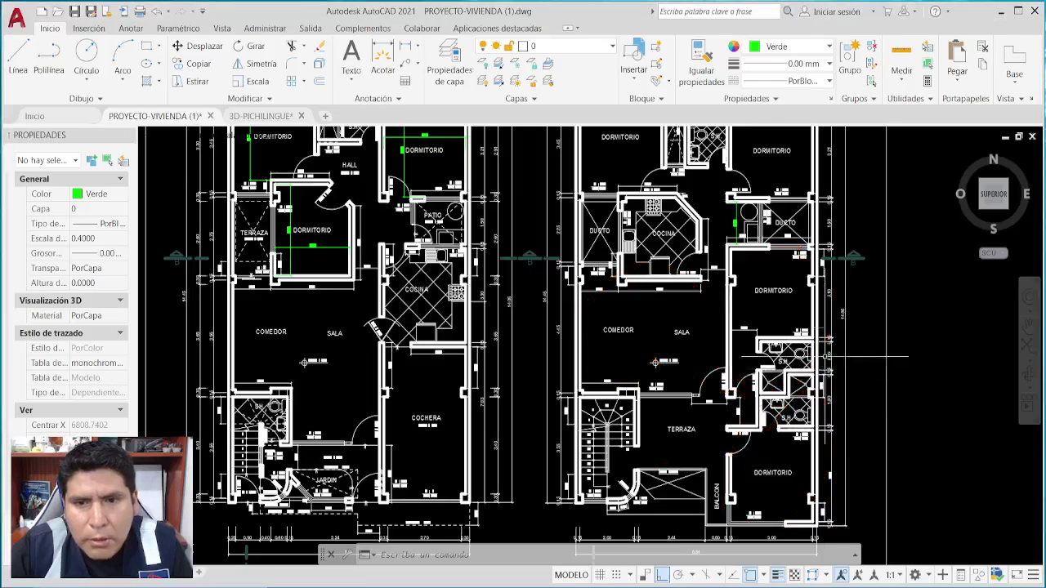
{"action": "key", "text": "Escape"}
{"action": "key", "text": "Escape"}
On the TERCER PISO, draw a red arrow from the stairs to the TERRAZA and circle the front DORMITORIO with its S.H.
{"action": "scroll", "coordinate": [744, 351], "scroll_direction": "down", "scroll_amount": 4}
{"action": "scroll", "coordinate": [738, 373], "scroll_direction": "up", "scroll_amount": 5}
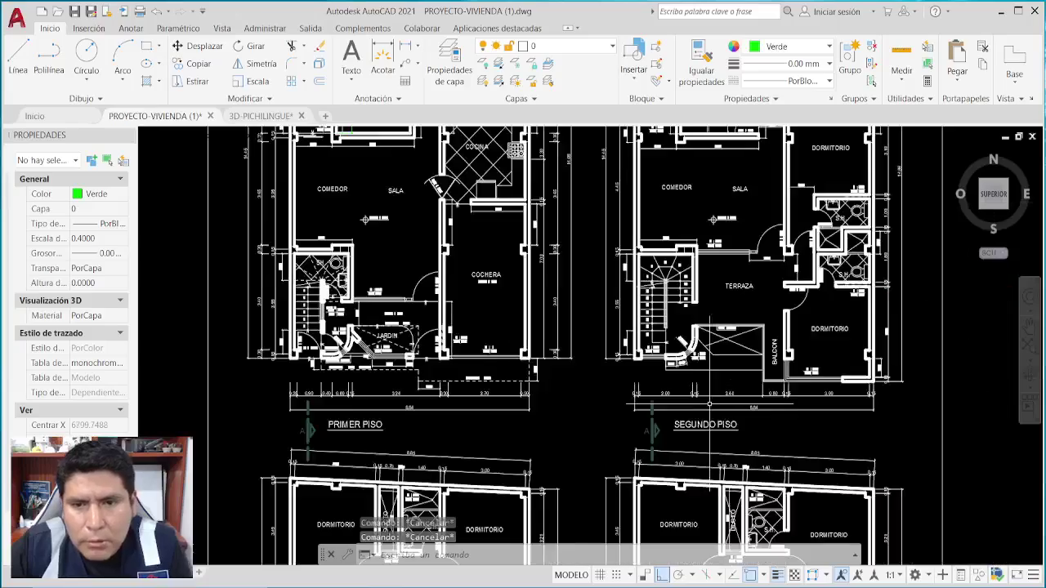
{"action": "mouse_move", "coordinate": [713, 433]}
{"action": "middle_mouse_down"}
{"action": "mouse_move", "coordinate": [729, 80]}
{"action": "mouse_move", "coordinate": [764, 79]}
{"action": "middle_mouse_up"}
{"action": "mouse_move", "coordinate": [281, 374]}
{"action": "middle_mouse_down"}
{"action": "mouse_move", "coordinate": [427, 291]}
{"action": "mouse_move", "coordinate": [445, 292]}
{"action": "mouse_move", "coordinate": [504, 344]}
{"action": "middle_mouse_up"}
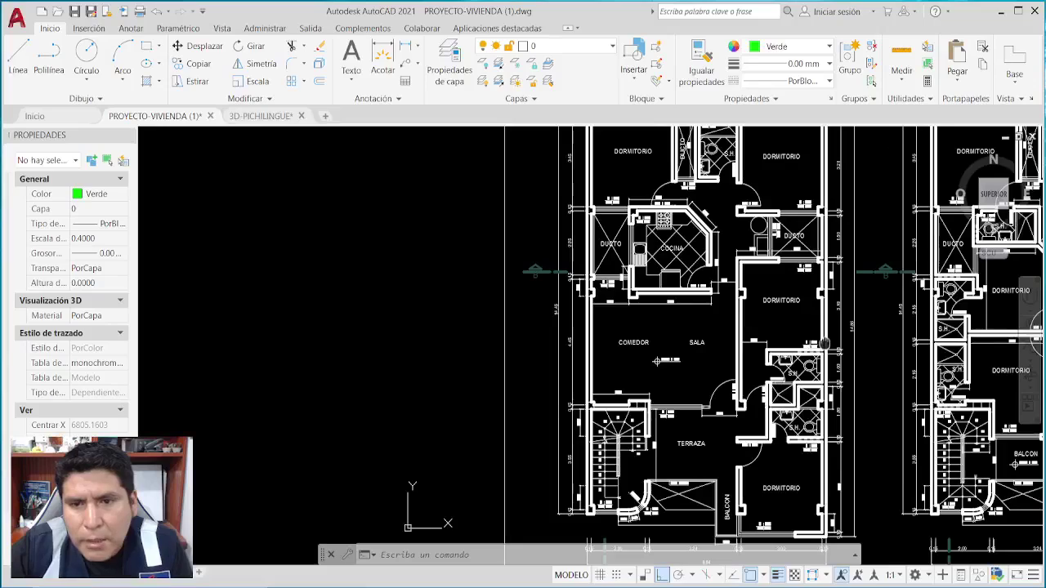
{"action": "scroll", "coordinate": [824, 344], "scroll_direction": "down", "scroll_amount": 3}
{"action": "scroll", "coordinate": [717, 335], "scroll_direction": "up", "scroll_amount": 4}
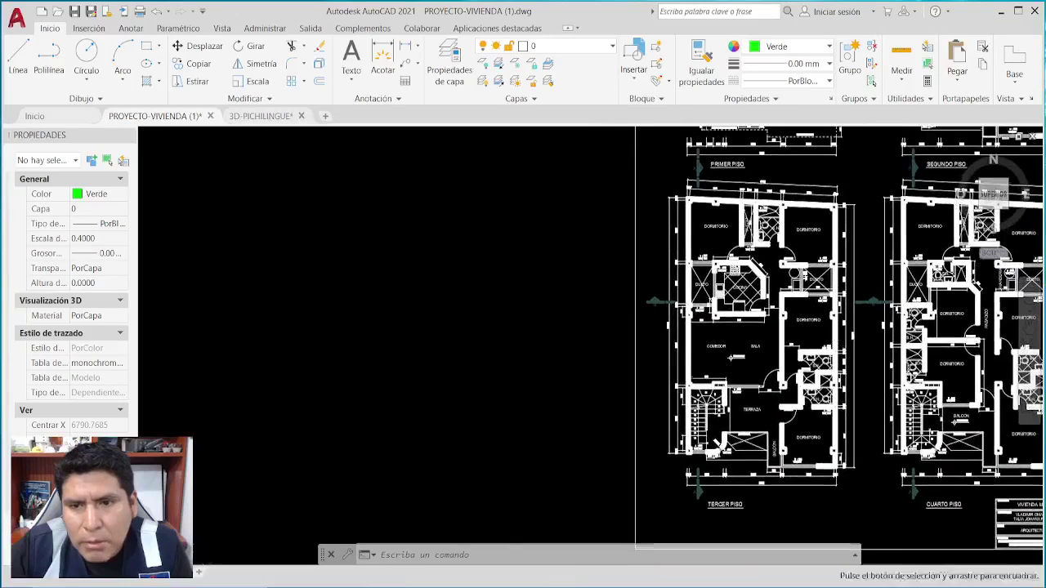
{"action": "middle_click_drag", "start_coordinate": [702, 343], "coordinate": [691, 325]}
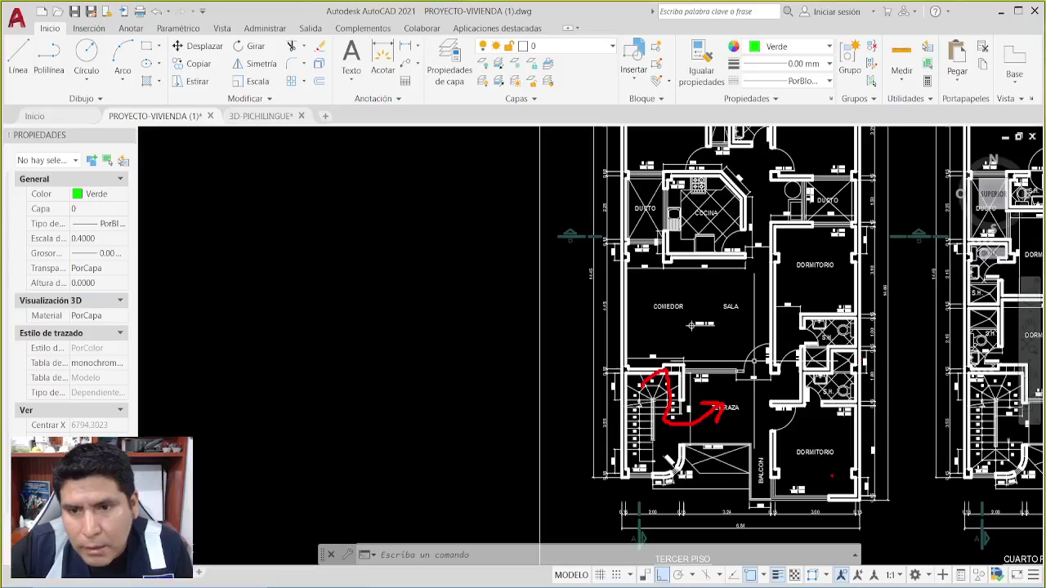
{"action": "mouse_move", "coordinate": [797, 489]}
{"action": "left_mouse_down"}
{"action": "mouse_move", "coordinate": [779, 435]}
{"action": "mouse_move", "coordinate": [807, 401]}
{"action": "left_mouse_up"}
{"action": "mouse_move", "coordinate": [824, 359]}
{"action": "left_mouse_down"}
{"action": "mouse_move", "coordinate": [868, 407]}
{"action": "mouse_move", "coordinate": [851, 475]}
{"action": "mouse_move", "coordinate": [821, 489]}
{"action": "left_mouse_up"}
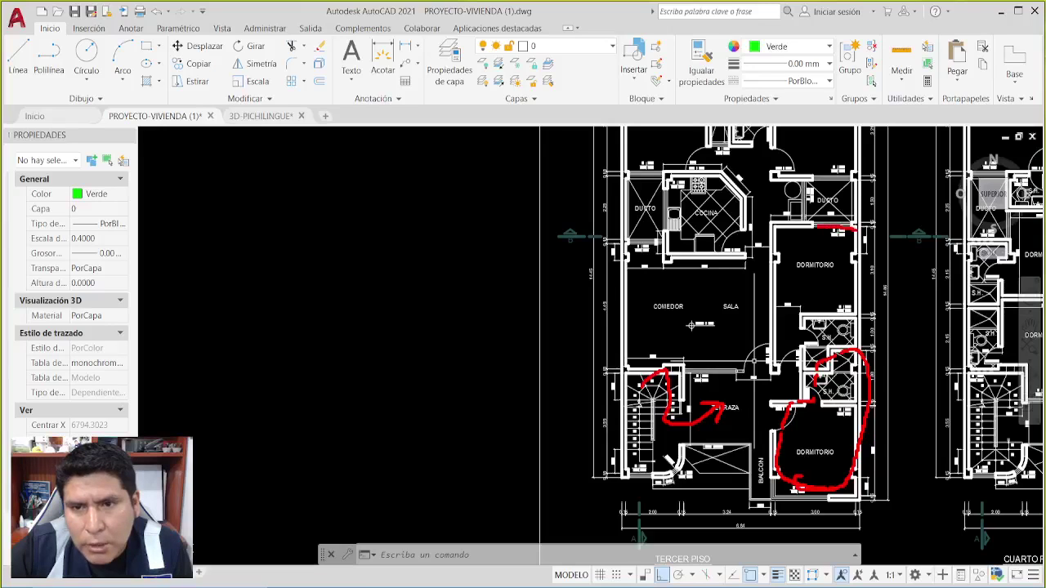
Circle the TERCER PISO middle DORMITORIO with its S.H., mark the SALA entrance, outline the rear living zone, and clear all marks.
{"action": "mouse_move", "coordinate": [815, 227]}
{"action": "left_mouse_down"}
{"action": "mouse_move", "coordinate": [775, 318]}
{"action": "mouse_move", "coordinate": [821, 367]}
{"action": "mouse_move", "coordinate": [865, 269]}
{"action": "mouse_move", "coordinate": [799, 249]}
{"action": "mouse_move", "coordinate": [781, 299]}
{"action": "left_mouse_up"}
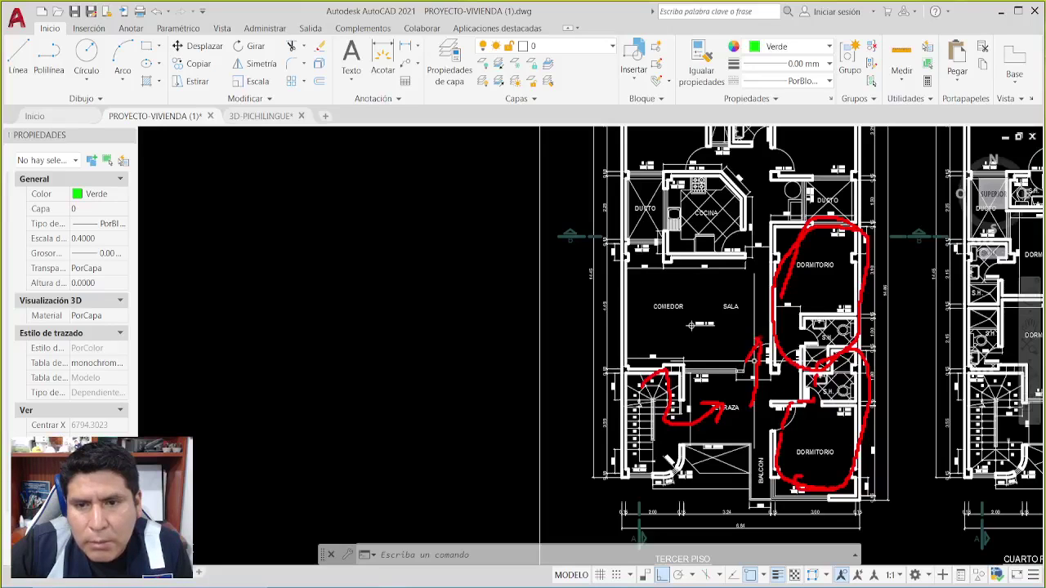
{"action": "mouse_move", "coordinate": [714, 372]}
{"action": "left_mouse_down"}
{"action": "mouse_move", "coordinate": [750, 364]}
{"action": "mouse_move", "coordinate": [753, 249]}
{"action": "mouse_move", "coordinate": [797, 195]}
{"action": "mouse_move", "coordinate": [835, 114]}
{"action": "mouse_move", "coordinate": [732, 72]}
{"action": "mouse_move", "coordinate": [587, 206]}
{"action": "mouse_move", "coordinate": [645, 339]}
{"action": "mouse_move", "coordinate": [701, 344]}
{"action": "left_mouse_up"}
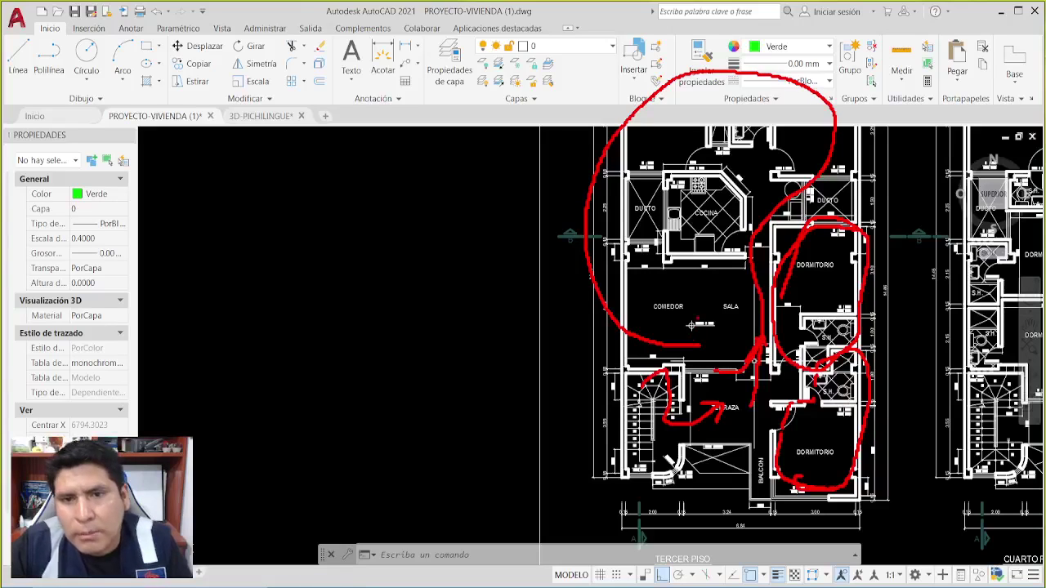
{"action": "key", "text": "Escape"}
{"action": "key", "text": "Escape"}
Circle in red the TERCER PISO rear DORMITORIO beside the S.H., behind the small laundry duct.
{"action": "mouse_move", "coordinate": [692, 325]}
{"action": "middle_mouse_down"}
{"action": "mouse_move", "coordinate": [697, 441]}
{"action": "mouse_move", "coordinate": [694, 428]}
{"action": "middle_mouse_up"}
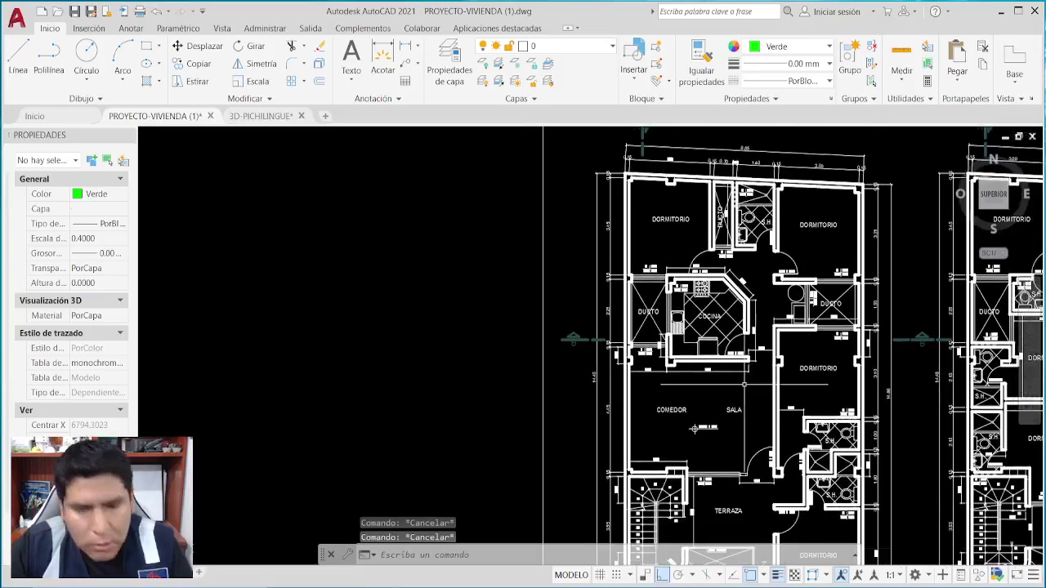
{"action": "mouse_move", "coordinate": [842, 192]}
{"action": "left_mouse_down"}
{"action": "mouse_move", "coordinate": [851, 246]}
{"action": "mouse_move", "coordinate": [854, 190]}
{"action": "left_mouse_up"}
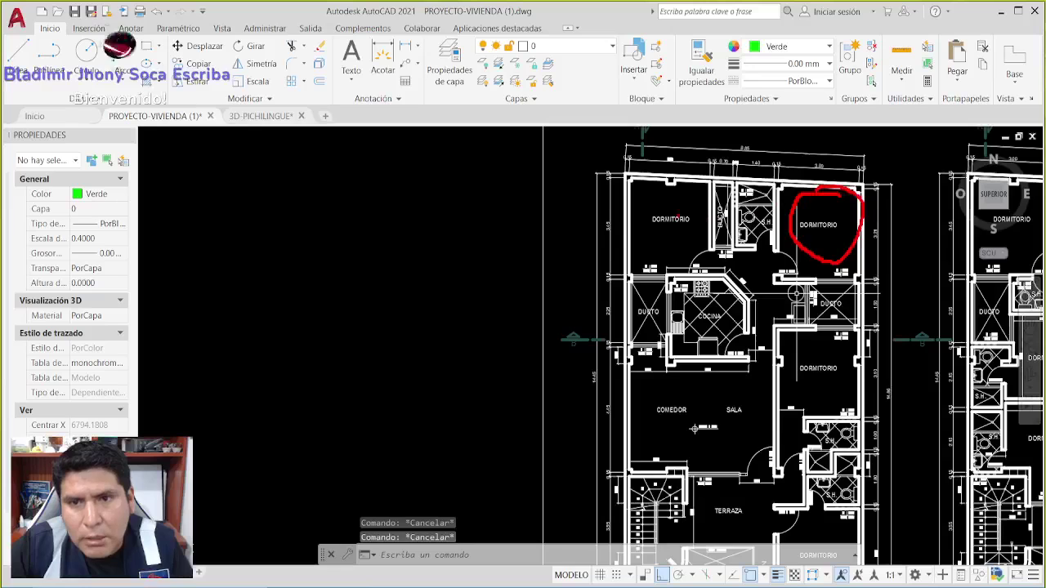
Circle the upper bedrooms, the bathroom between them and the kitchen in red on the TERCER PISO plan, and clear the marks.
{"action": "mouse_move", "coordinate": [672, 190]}
{"action": "left_mouse_down"}
{"action": "mouse_move", "coordinate": [683, 255]}
{"action": "mouse_move", "coordinate": [661, 204]}
{"action": "left_mouse_up"}
{"action": "mouse_move", "coordinate": [760, 176]}
{"action": "left_mouse_down"}
{"action": "mouse_move", "coordinate": [736, 214]}
{"action": "mouse_move", "coordinate": [772, 194]}
{"action": "left_mouse_up"}
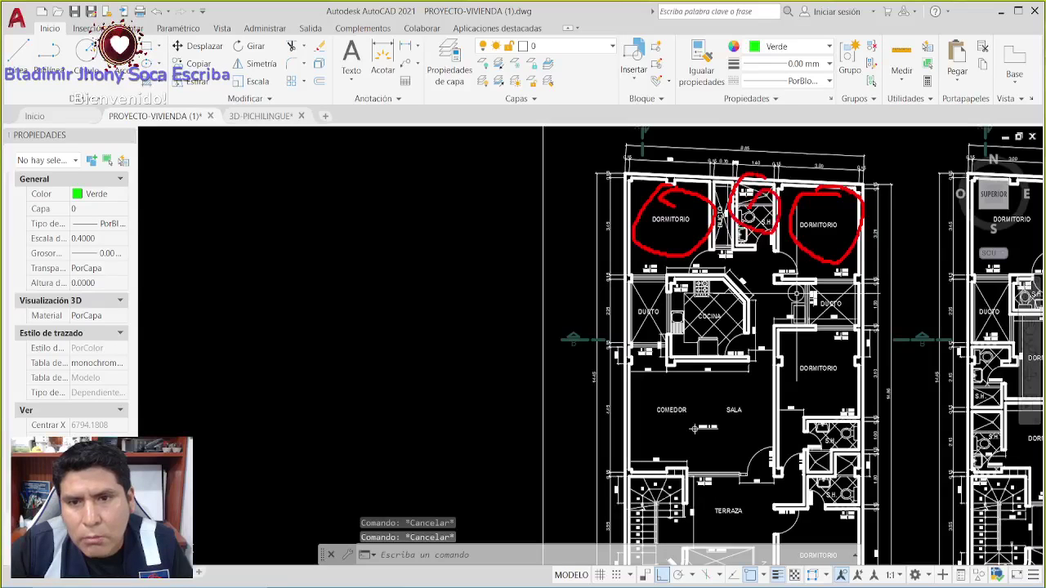
{"action": "mouse_move", "coordinate": [704, 270]}
{"action": "left_mouse_down"}
{"action": "mouse_move", "coordinate": [686, 351]}
{"action": "mouse_move", "coordinate": [711, 268]}
{"action": "left_mouse_up"}
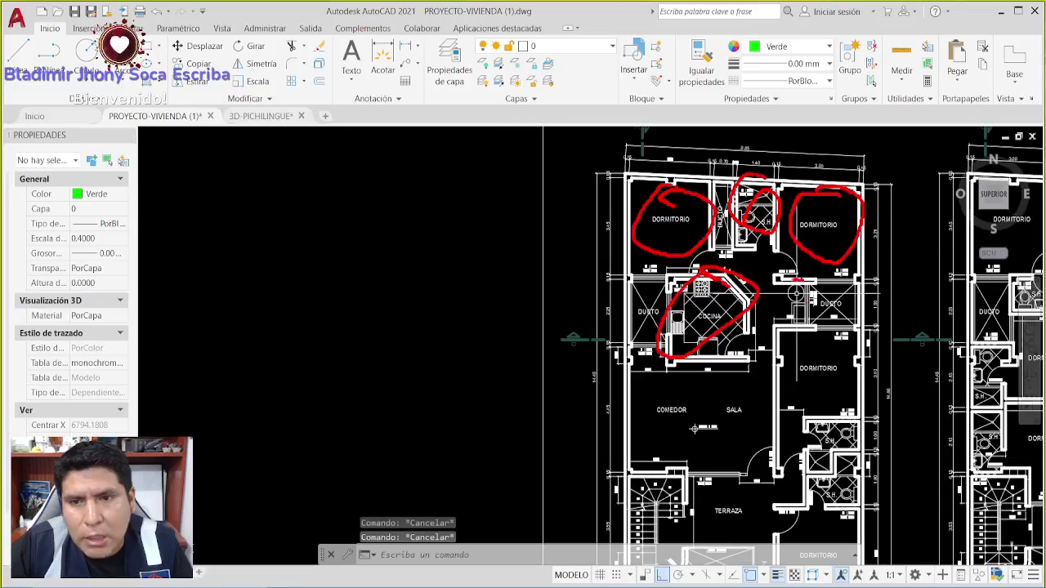
{"action": "mouse_move", "coordinate": [796, 280]}
{"action": "left_mouse_down"}
{"action": "mouse_move", "coordinate": [781, 301]}
{"action": "mouse_move", "coordinate": [790, 274]}
{"action": "left_mouse_up"}
{"action": "mouse_move", "coordinate": [748, 359]}
{"action": "left_mouse_down"}
{"action": "mouse_move", "coordinate": [691, 366]}
{"action": "mouse_move", "coordinate": [657, 433]}
{"action": "mouse_move", "coordinate": [767, 421]}
{"action": "mouse_move", "coordinate": [726, 380]}
{"action": "left_mouse_up"}
{"action": "key", "text": "Escape"}
{"action": "scroll", "coordinate": [747, 375], "scroll_direction": "up", "scroll_amount": 2}
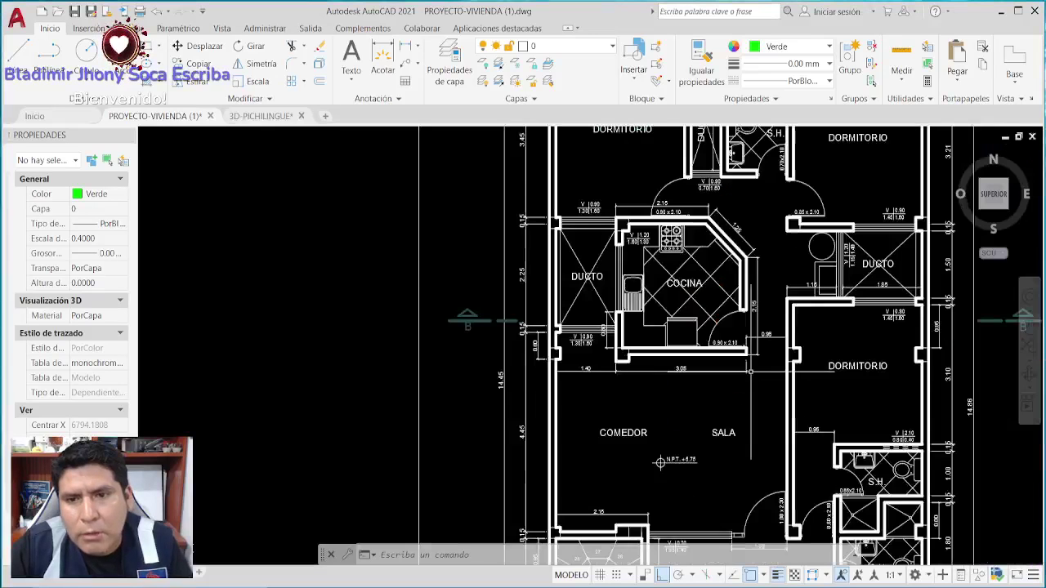
Examine the room layout of the TERCER PISO and CUARTO PISO plans and the overall width dimension below CUARTO PISO.
{"action": "scroll", "coordinate": [853, 372], "scroll_direction": "down", "scroll_amount": 2}
{"action": "scroll", "coordinate": [748, 410], "scroll_direction": "down", "scroll_amount": 3}
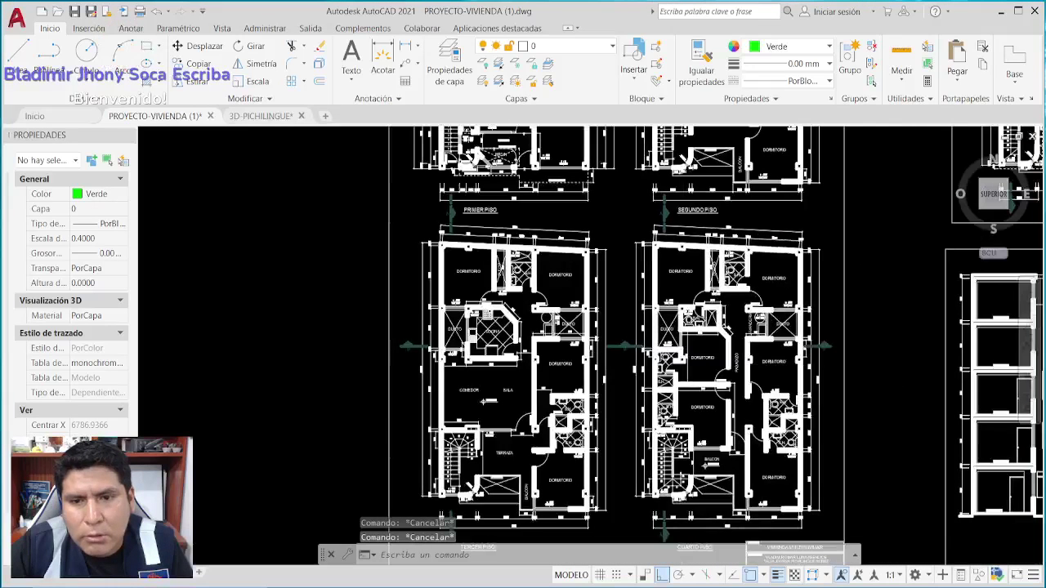
{"action": "mouse_move", "coordinate": [724, 435]}
{"action": "middle_mouse_down"}
{"action": "mouse_move", "coordinate": [748, 410]}
{"action": "mouse_move", "coordinate": [788, 410]}
{"action": "middle_mouse_up"}
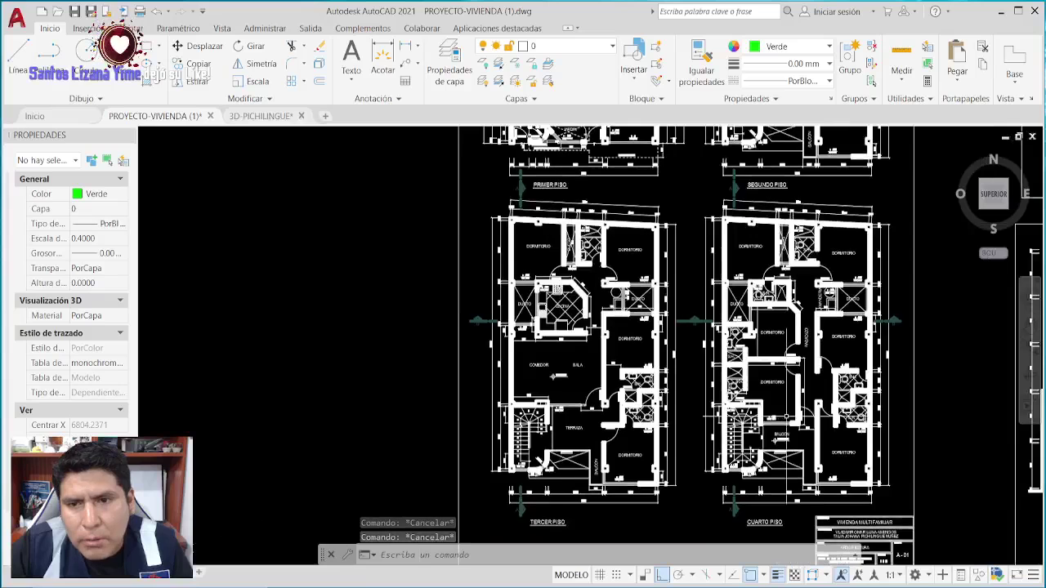
{"action": "scroll", "coordinate": [812, 425], "scroll_direction": "up", "scroll_amount": 2}
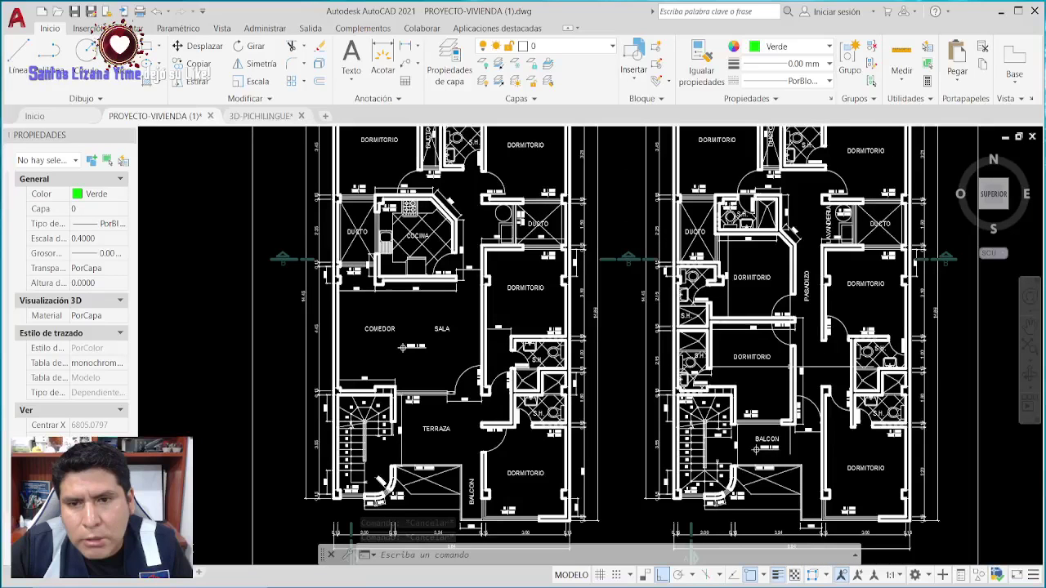
{"action": "mouse_move", "coordinate": [788, 366]}
{"action": "middle_mouse_down"}
{"action": "mouse_move", "coordinate": [811, 371]}
{"action": "mouse_move", "coordinate": [814, 437]}
{"action": "mouse_move", "coordinate": [799, 261]}
{"action": "mouse_move", "coordinate": [808, 393]}
{"action": "mouse_move", "coordinate": [797, 298]}
{"action": "mouse_move", "coordinate": [811, 336]}
{"action": "middle_mouse_up"}
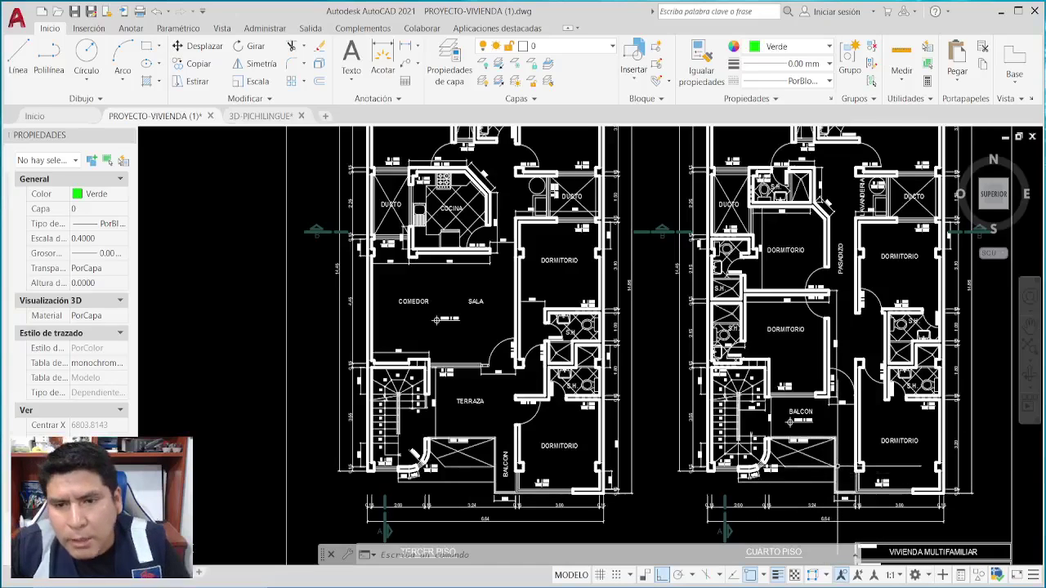
{"action": "middle_click_drag", "start_coordinate": [837, 471], "coordinate": [783, 403]}
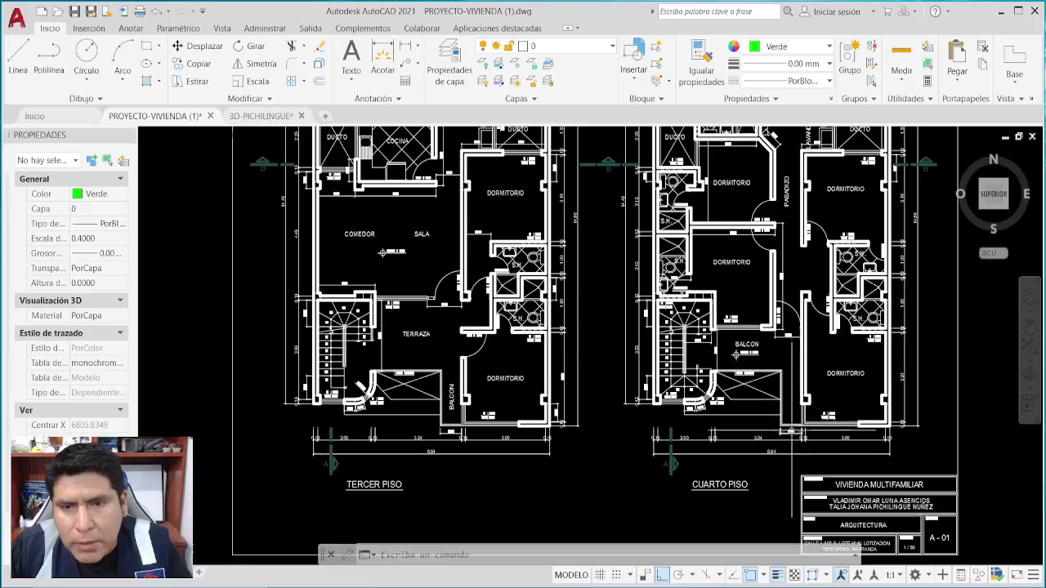
{"action": "scroll", "coordinate": [779, 448], "scroll_direction": "up", "scroll_amount": 2}
{"action": "scroll", "coordinate": [779, 448], "scroll_direction": "up", "scroll_amount": 3}
{"action": "scroll", "coordinate": [780, 448], "scroll_direction": "down", "scroll_amount": 2}
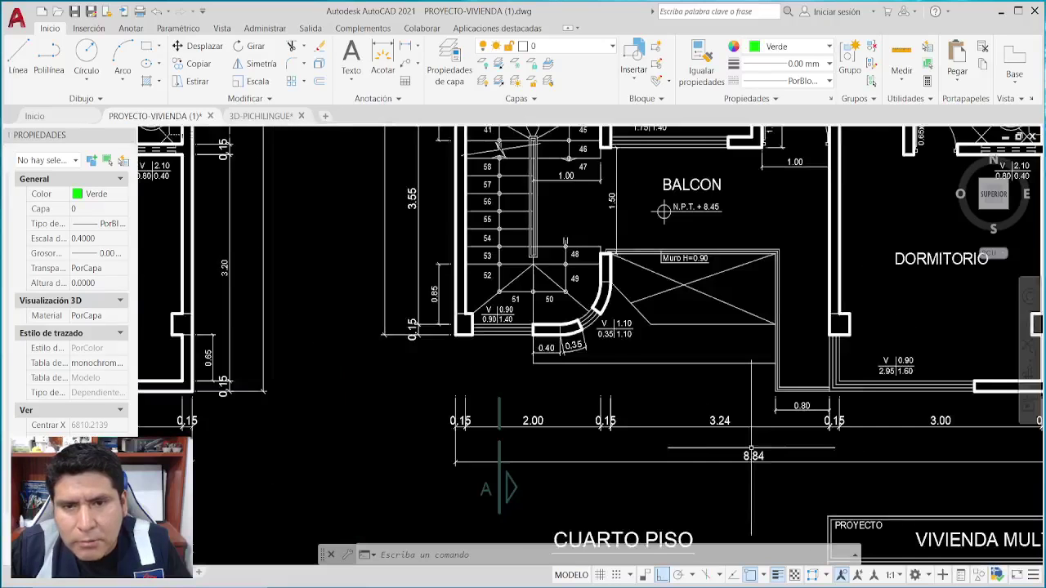
{"action": "middle_click_drag", "start_coordinate": [769, 483], "coordinate": [710, 489]}
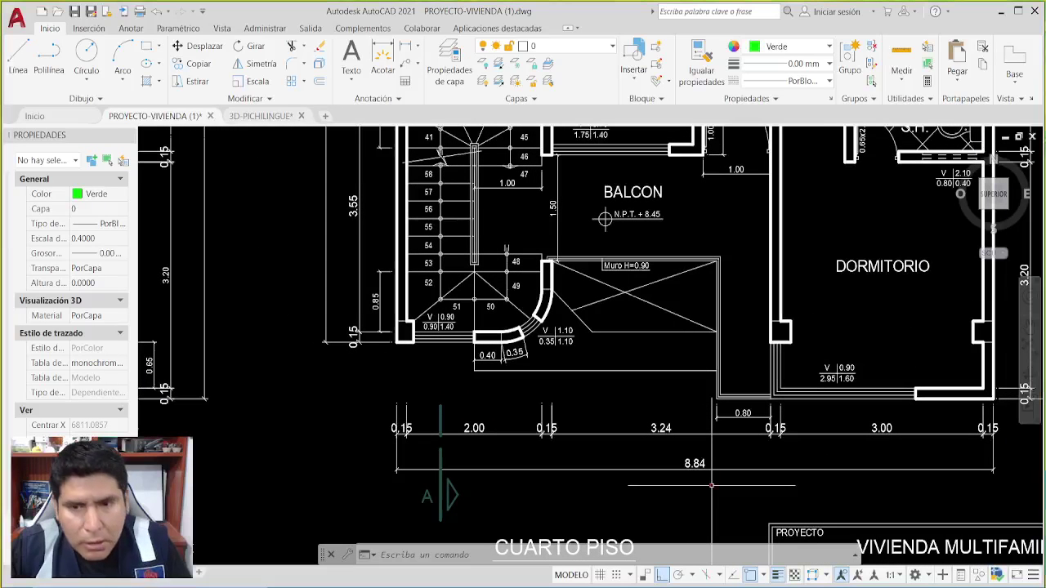
{"action": "mouse_move", "coordinate": [710, 454]}
{"action": "left_mouse_down"}
{"action": "mouse_move", "coordinate": [667, 448]}
{"action": "mouse_move", "coordinate": [708, 451]}
{"action": "left_mouse_up"}
{"action": "scroll", "coordinate": [711, 485], "scroll_direction": "down", "scroll_amount": 5}
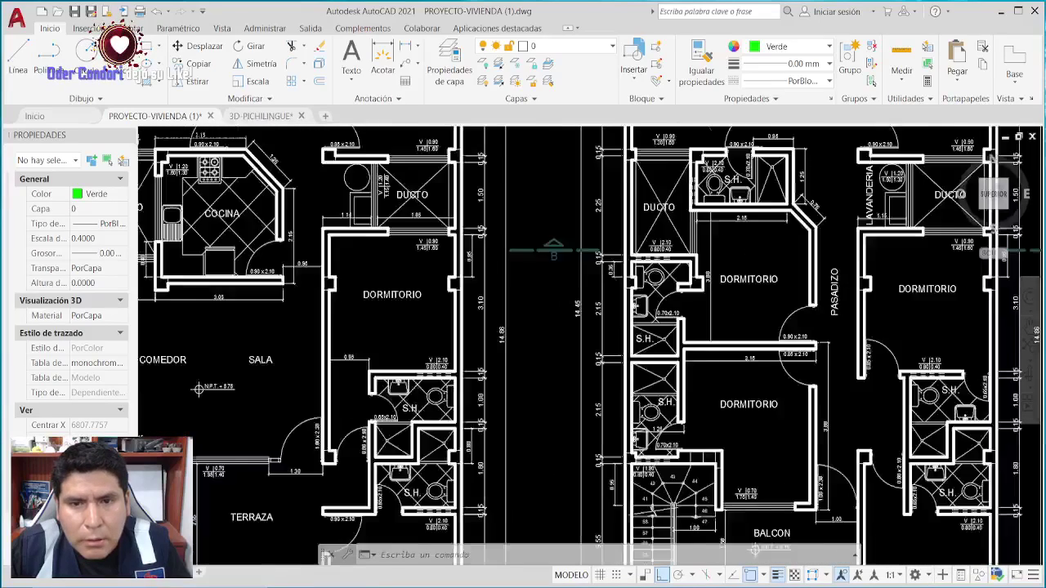
Mark the overall length dimension on the stair side of the CUARTO PISO plan in red and clear the mark.
{"action": "scroll", "coordinate": [569, 307], "scroll_direction": "up", "scroll_amount": 5}
{"action": "mouse_move", "coordinate": [564, 278]}
{"action": "left_mouse_down"}
{"action": "mouse_move", "coordinate": [549, 365]}
{"action": "mouse_move", "coordinate": [572, 286]}
{"action": "left_mouse_up"}
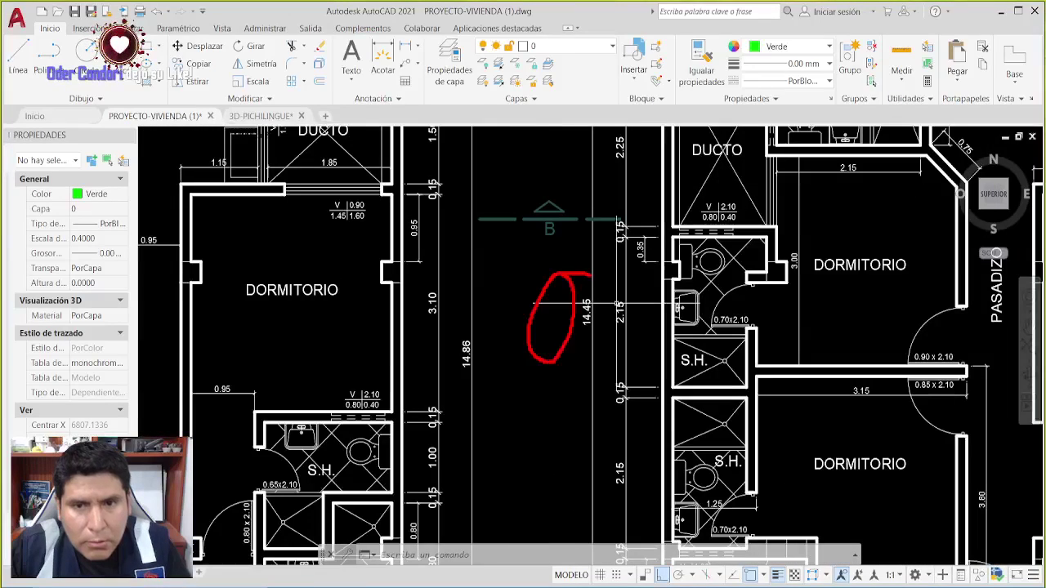
{"action": "key", "text": "Escape"}
{"action": "key", "text": "Escape"}
{"action": "scroll", "coordinate": [588, 343], "scroll_direction": "down", "scroll_amount": 6}
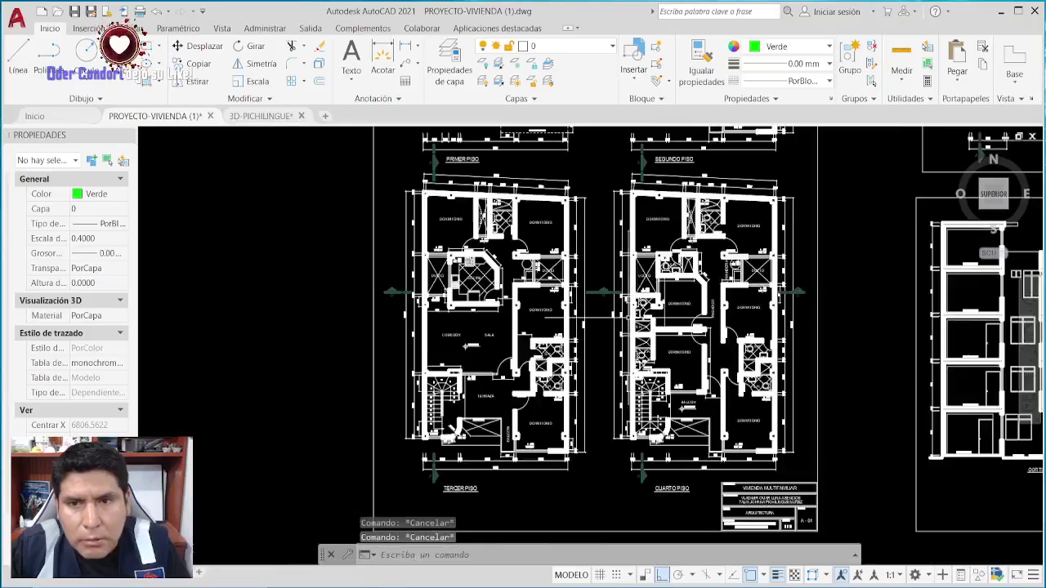
{"action": "scroll", "coordinate": [588, 343], "scroll_direction": "down", "scroll_amount": 1}
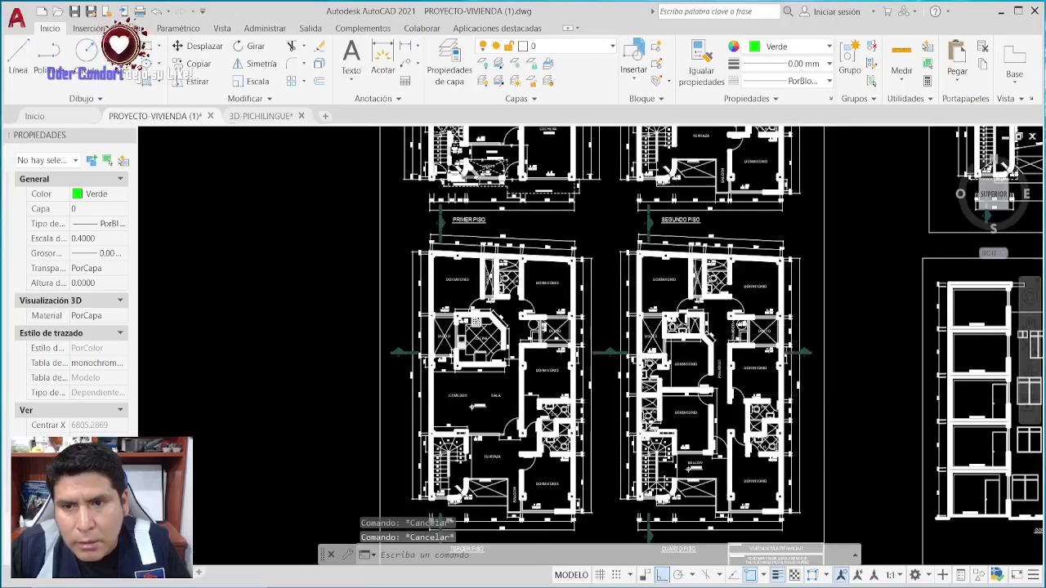
Compare the overall length dimensions on both sides of the CUARTO PISO plan, selecting the stair-side one and deselecting it.
{"action": "scroll", "coordinate": [799, 372], "scroll_direction": "up", "scroll_amount": 8}
{"action": "scroll", "coordinate": [792, 368], "scroll_direction": "down", "scroll_amount": 2}
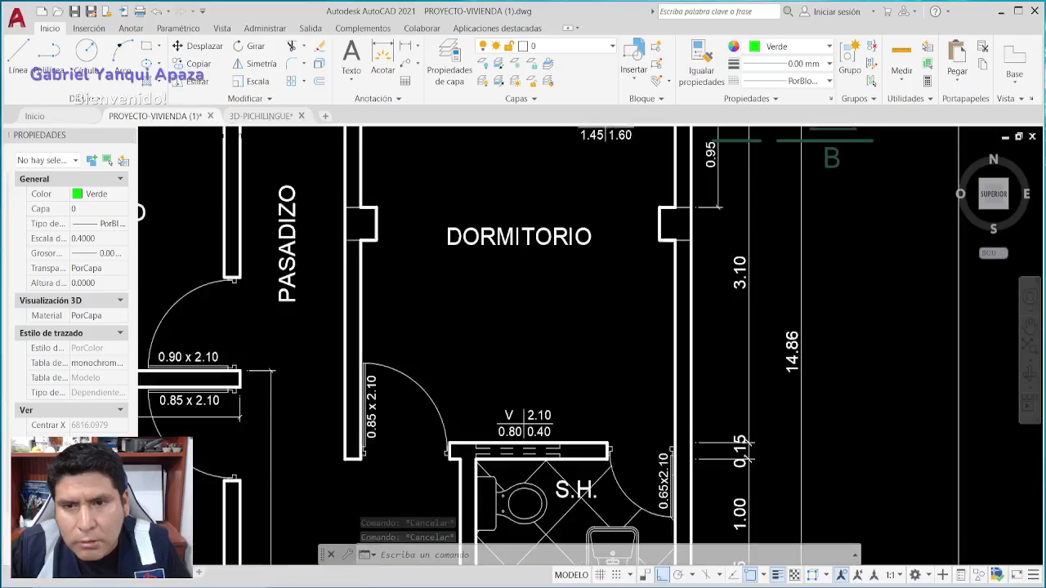
{"action": "scroll", "coordinate": [796, 360], "scroll_direction": "down", "scroll_amount": 5}
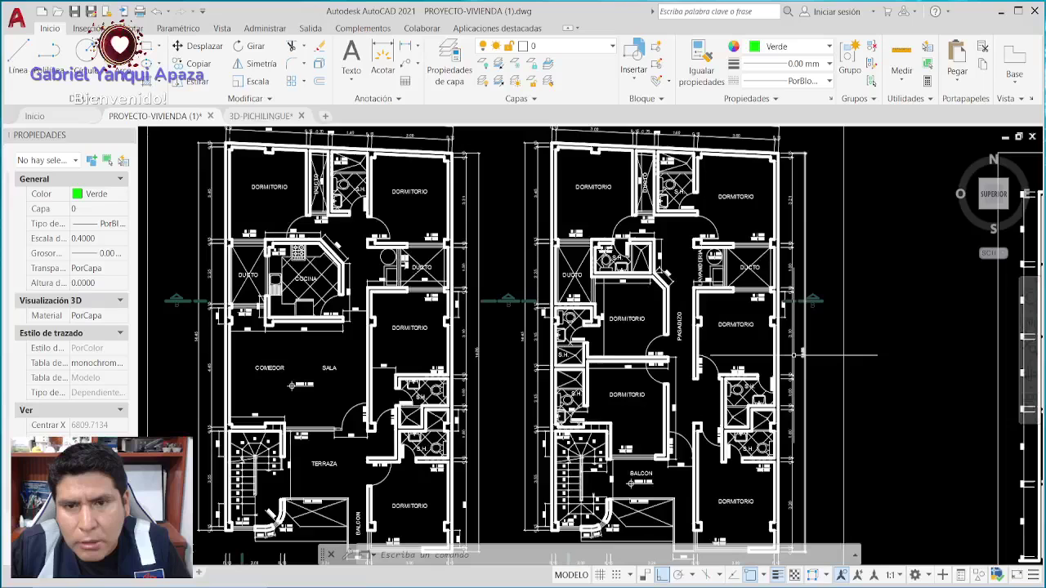
{"action": "left_click", "coordinate": [525, 231]}
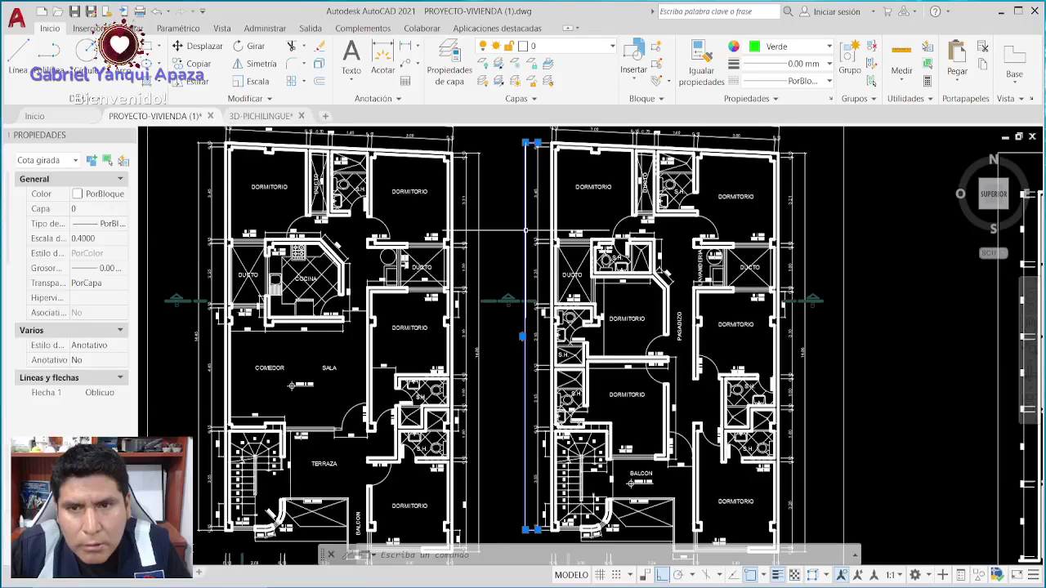
{"action": "key", "text": "Escape"}
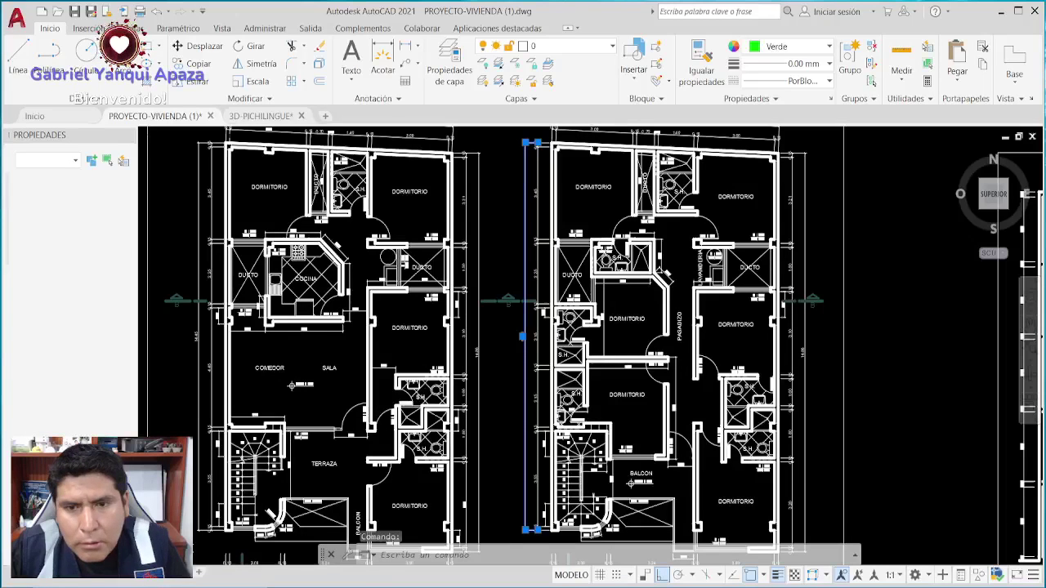
{"action": "key", "text": "Escape"}
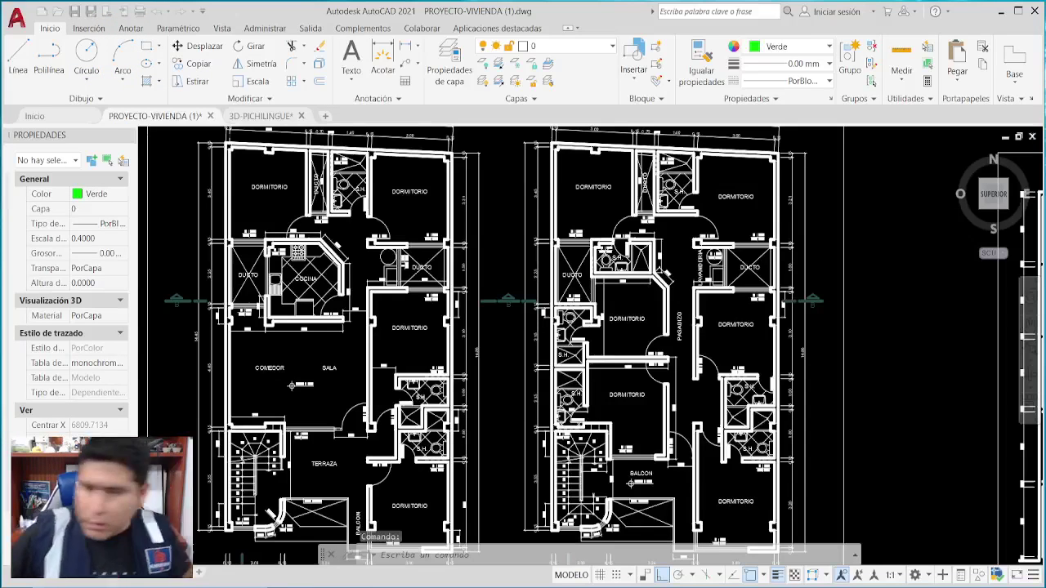
Examine the CUARTO PISO plan from balcony to rear bedrooms, including its width and length dimensions, alongside the neighbouring sheets.
{"action": "double_click", "coordinate": [358, 523]}
{"action": "scroll", "coordinate": [718, 268], "scroll_direction": "down", "scroll_amount": 2}
{"action": "key", "text": "Escape"}
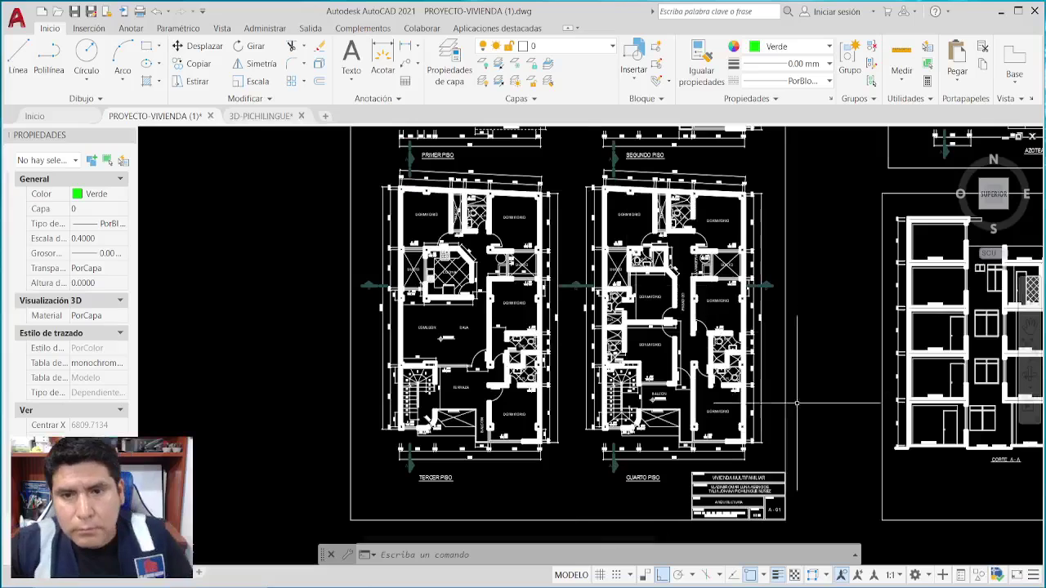
{"action": "scroll", "coordinate": [675, 462], "scroll_direction": "up", "scroll_amount": 4}
{"action": "scroll", "coordinate": [674, 463], "scroll_direction": "up", "scroll_amount": 2}
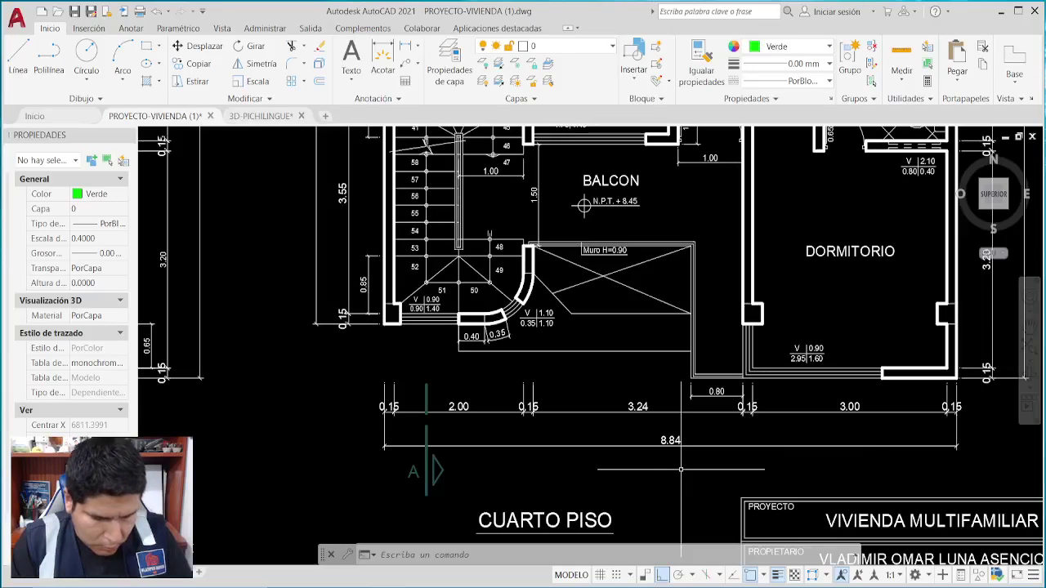
{"action": "scroll", "coordinate": [619, 412], "scroll_direction": "down", "scroll_amount": 2}
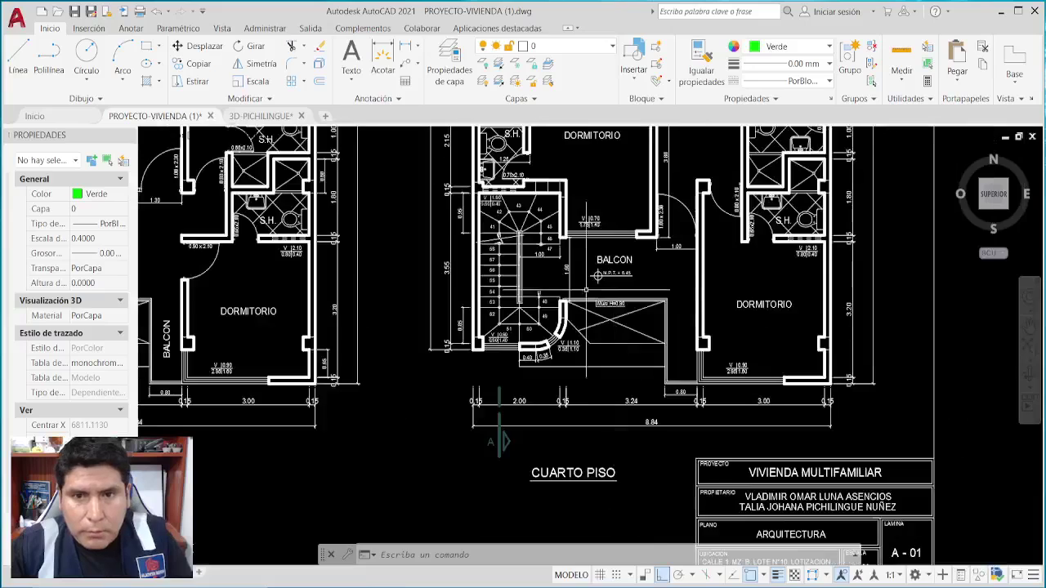
{"action": "middle_click_drag", "start_coordinate": [570, 257], "coordinate": [629, 475]}
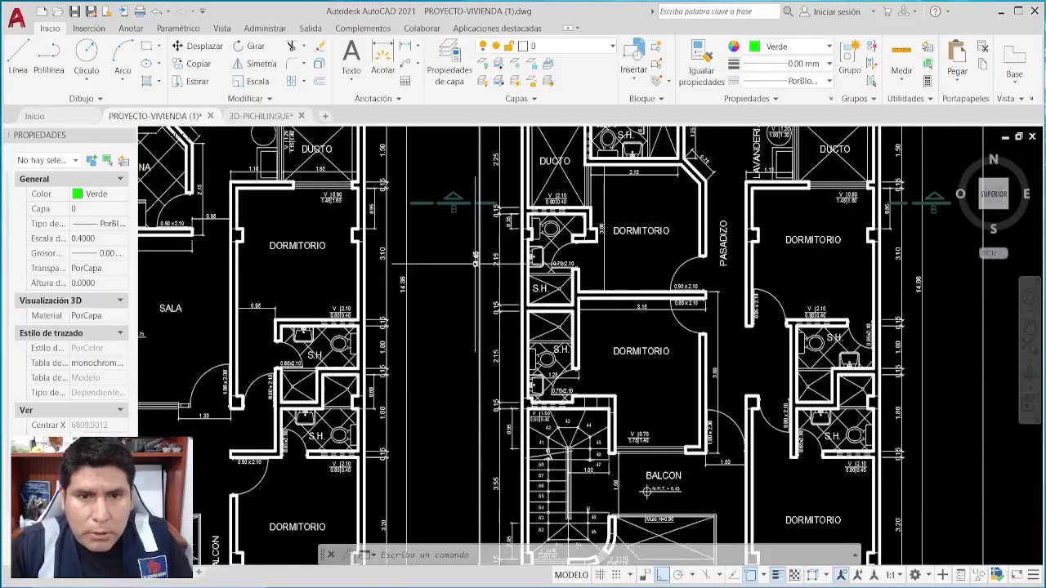
{"action": "scroll", "coordinate": [449, 346], "scroll_direction": "up", "scroll_amount": 2}
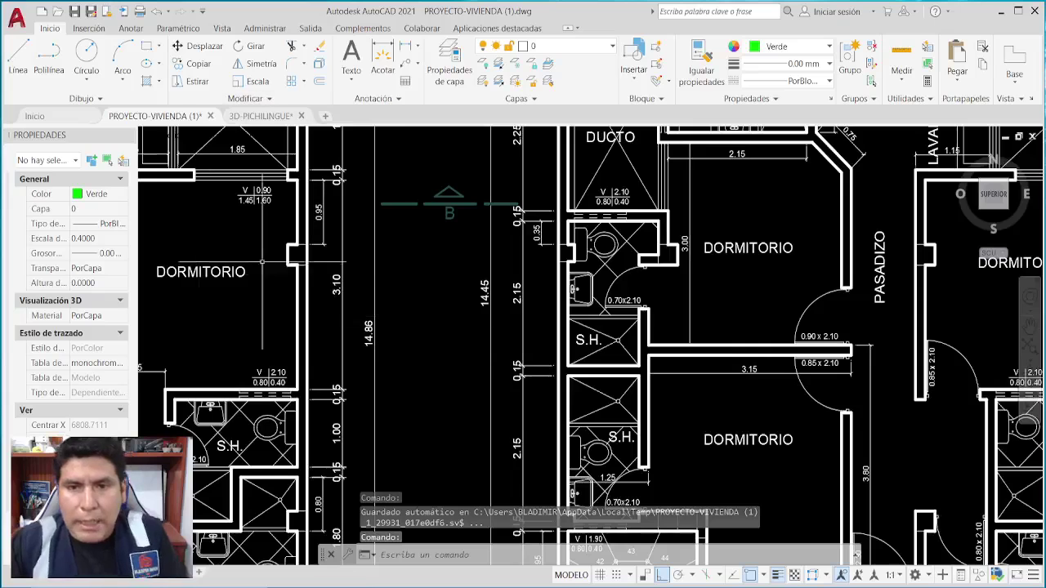
{"action": "scroll", "coordinate": [553, 329], "scroll_direction": "down", "scroll_amount": 4}
{"action": "scroll", "coordinate": [530, 370], "scroll_direction": "down", "scroll_amount": 2}
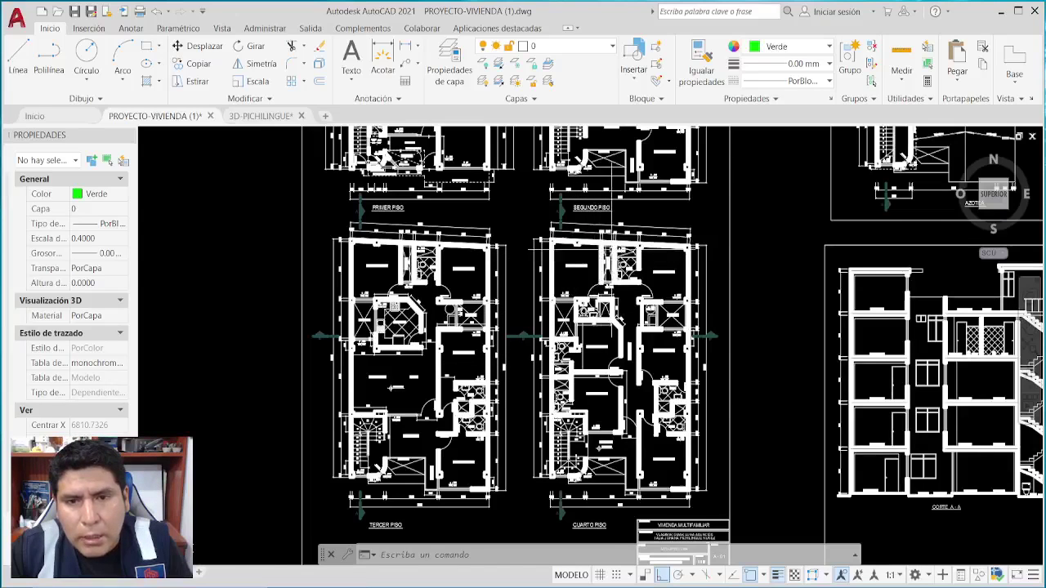
{"action": "scroll", "coordinate": [612, 250], "scroll_direction": "up", "scroll_amount": 4}
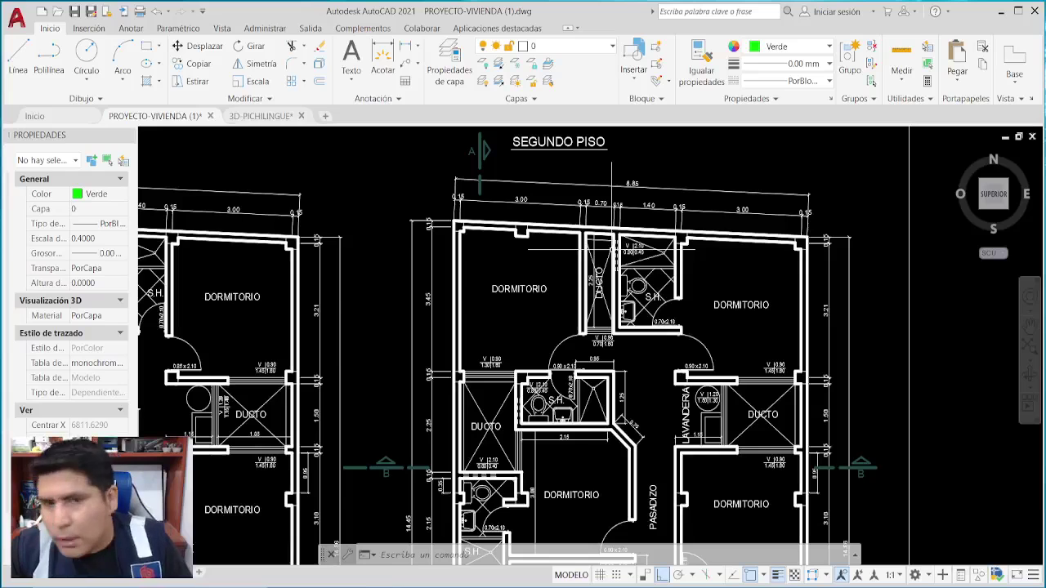
{"action": "scroll", "coordinate": [631, 265], "scroll_direction": "down", "scroll_amount": 3}
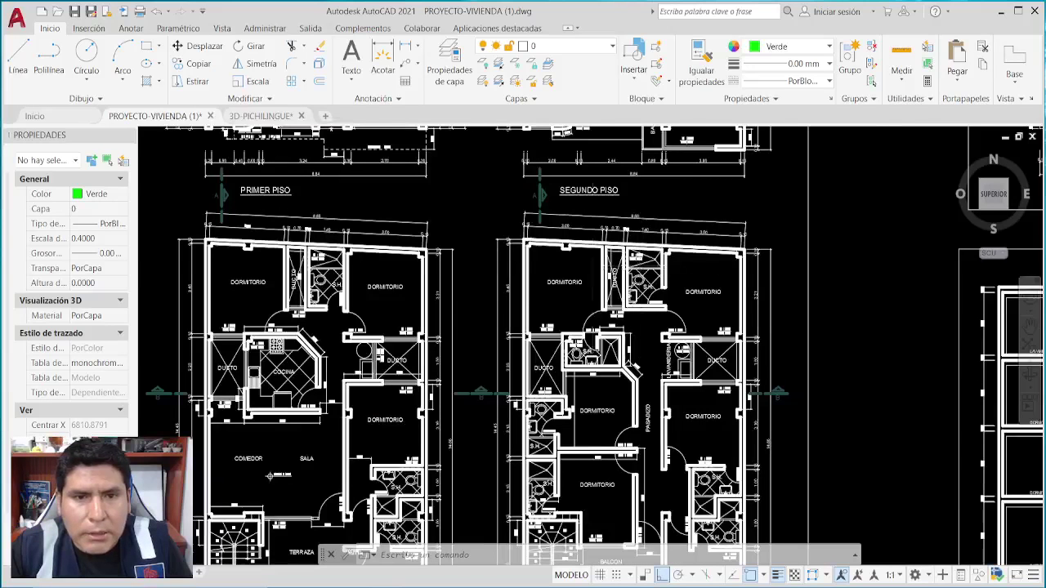
{"action": "scroll", "coordinate": [535, 245], "scroll_direction": "down", "scroll_amount": 2}
{"action": "scroll", "coordinate": [421, 260], "scroll_direction": "down", "scroll_amount": 2}
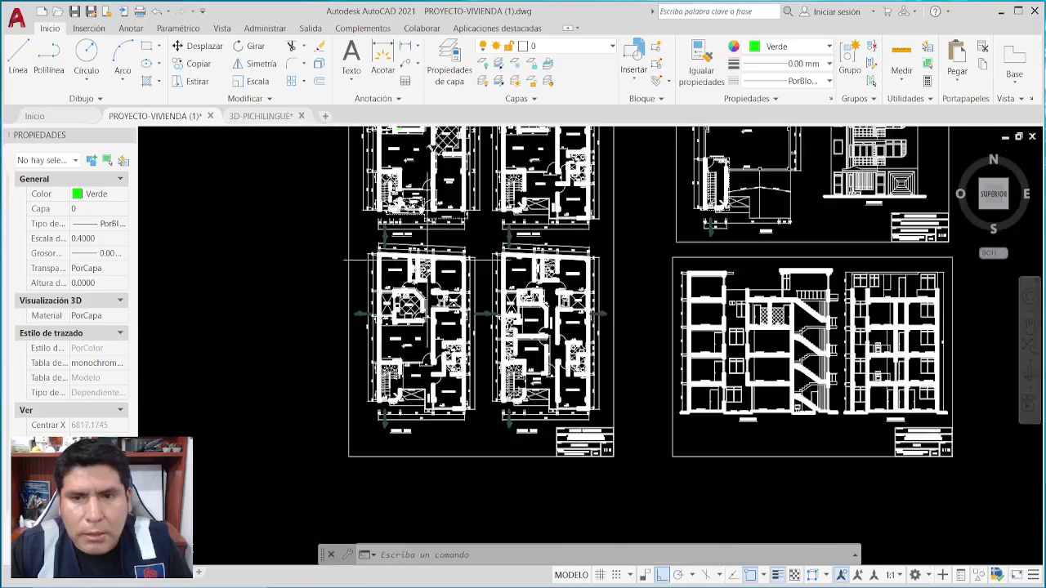
{"action": "scroll", "coordinate": [529, 384], "scroll_direction": "up", "scroll_amount": 5}
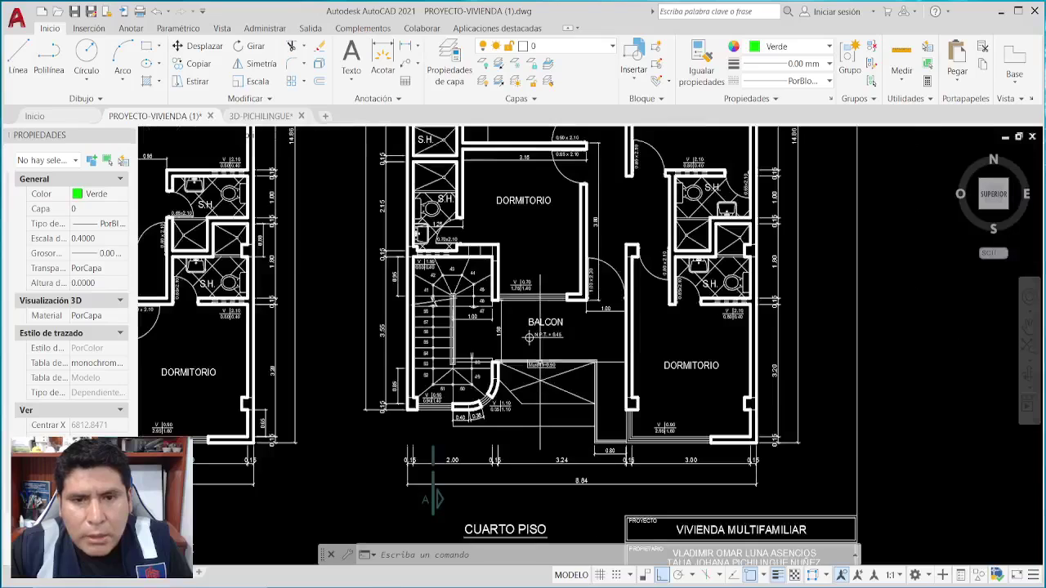
Mark the route from the stairs to the CUARTO PISO balcony in red and circle the balcony's N.P.T. + 8.45 level label.
{"action": "mouse_move", "coordinate": [539, 380]}
{"action": "middle_mouse_down"}
{"action": "mouse_move", "coordinate": [584, 376]}
{"action": "mouse_move", "coordinate": [572, 392]}
{"action": "mouse_move", "coordinate": [609, 439]}
{"action": "mouse_move", "coordinate": [632, 444]}
{"action": "middle_mouse_up"}
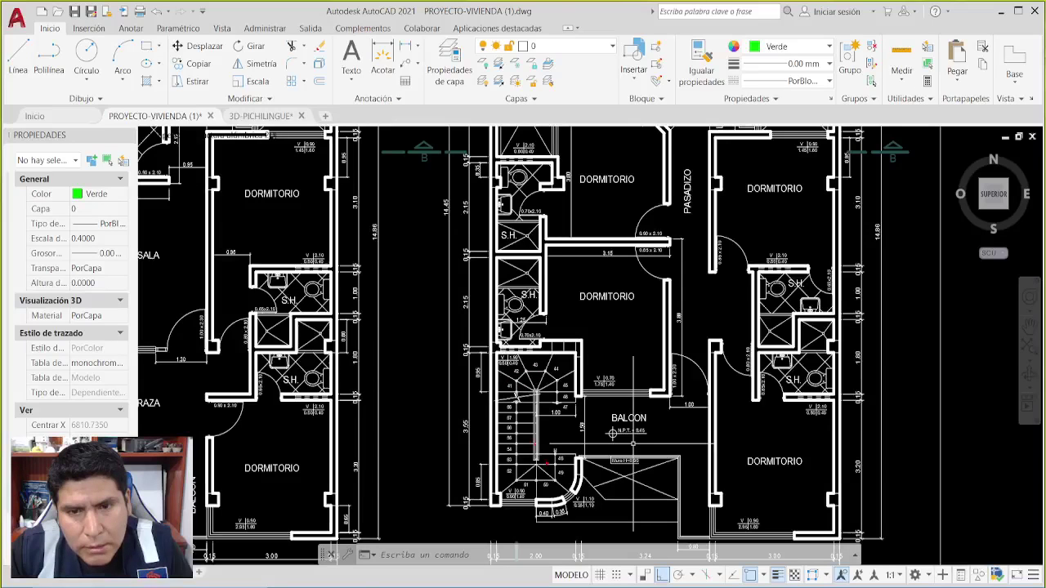
{"action": "left_click_drag", "start_coordinate": [542, 462], "coordinate": [579, 438]}
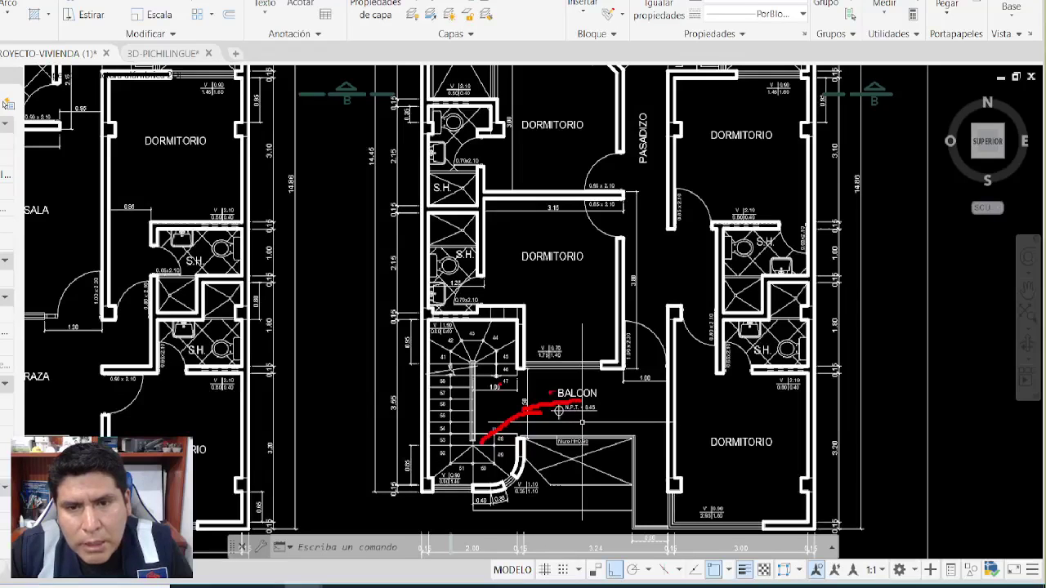
{"action": "mouse_move", "coordinate": [552, 393]}
{"action": "left_mouse_down"}
{"action": "mouse_move", "coordinate": [589, 398]}
{"action": "mouse_move", "coordinate": [570, 421]}
{"action": "left_mouse_up"}
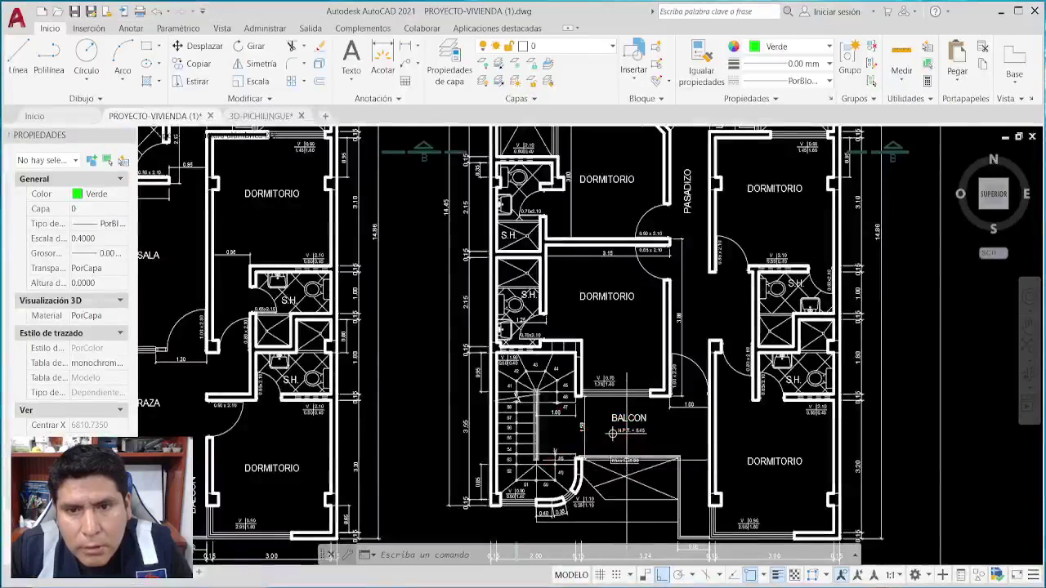
{"action": "scroll", "coordinate": [582, 421], "scroll_direction": "up", "scroll_amount": 6}
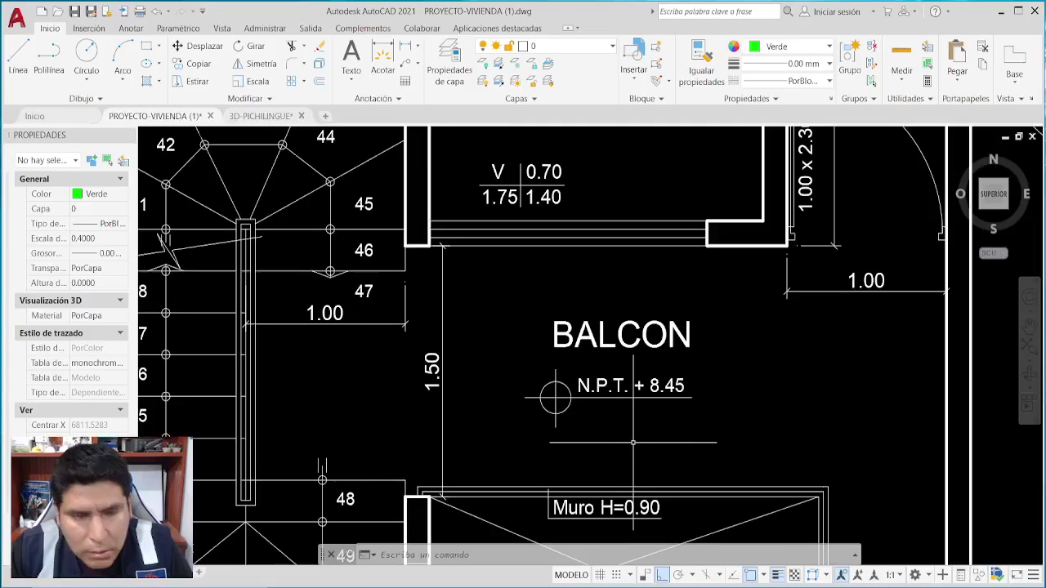
{"action": "mouse_move", "coordinate": [690, 343]}
{"action": "left_mouse_down"}
{"action": "mouse_move", "coordinate": [563, 410]}
{"action": "mouse_move", "coordinate": [737, 338]}
{"action": "mouse_move", "coordinate": [624, 311]}
{"action": "left_mouse_up"}
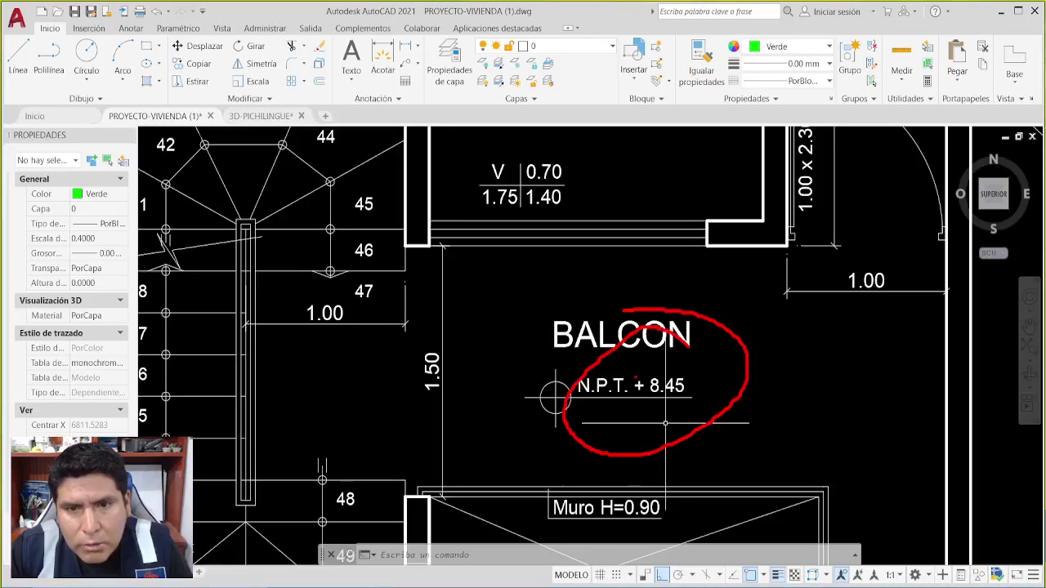
{"action": "scroll", "coordinate": [637, 433], "scroll_direction": "down", "scroll_amount": 5}
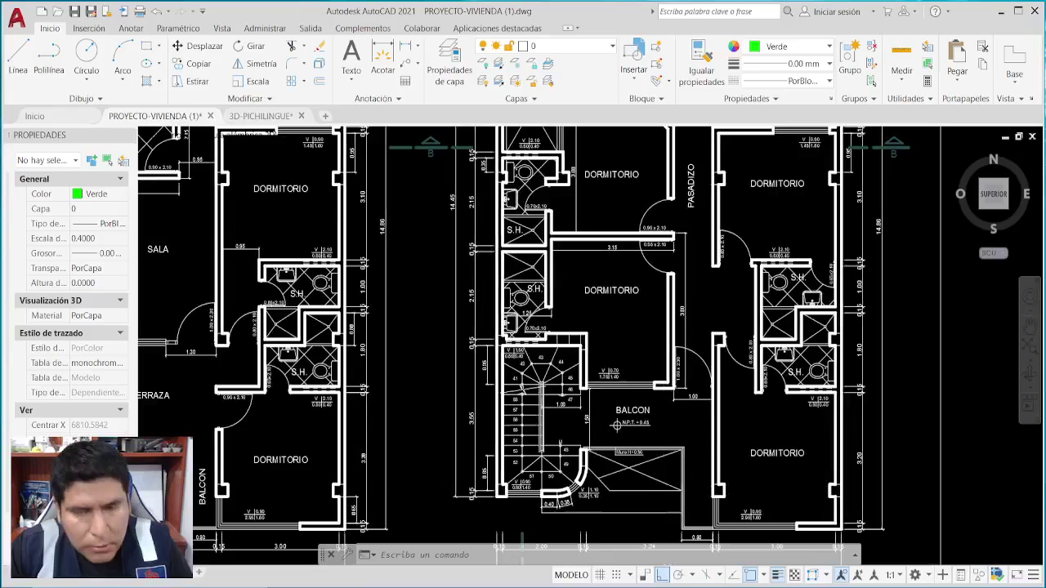
Mark the CUARTO PISO balcony and PASADIZO route in red, circle three bedrooms nearest the balcony, and clear the marks.
{"action": "left_click_drag", "start_coordinate": [590, 415], "coordinate": [679, 428]}
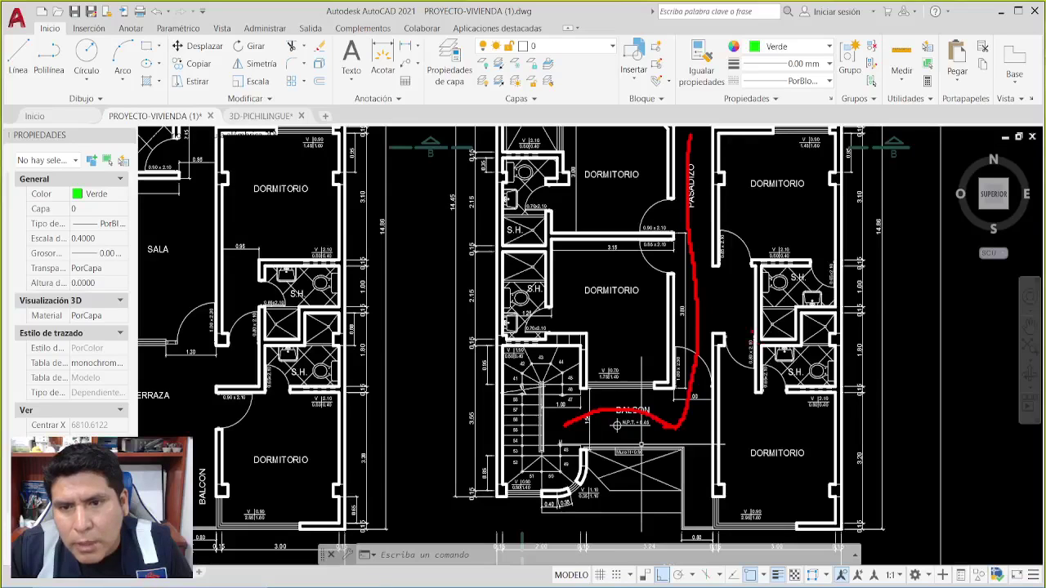
{"action": "mouse_move", "coordinate": [718, 429]}
{"action": "left_mouse_down"}
{"action": "mouse_move", "coordinate": [791, 531]}
{"action": "mouse_move", "coordinate": [841, 420]}
{"action": "mouse_move", "coordinate": [831, 307]}
{"action": "mouse_move", "coordinate": [745, 335]}
{"action": "left_mouse_up"}
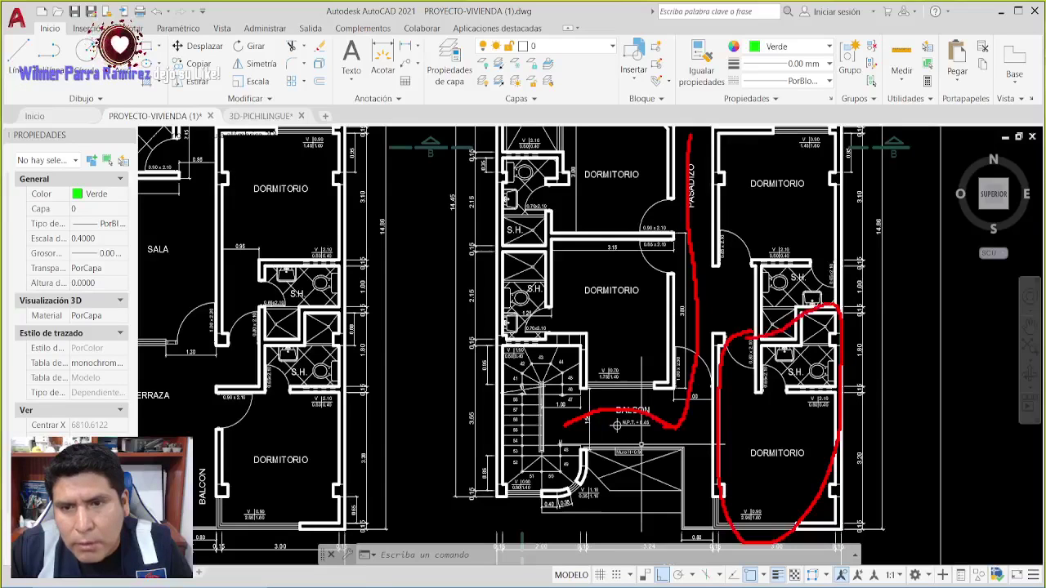
{"action": "mouse_move", "coordinate": [746, 164]}
{"action": "left_mouse_down"}
{"action": "mouse_move", "coordinate": [799, 144]}
{"action": "mouse_move", "coordinate": [847, 194]}
{"action": "mouse_move", "coordinate": [838, 278]}
{"action": "mouse_move", "coordinate": [795, 309]}
{"action": "mouse_move", "coordinate": [711, 245]}
{"action": "mouse_move", "coordinate": [722, 160]}
{"action": "left_mouse_up"}
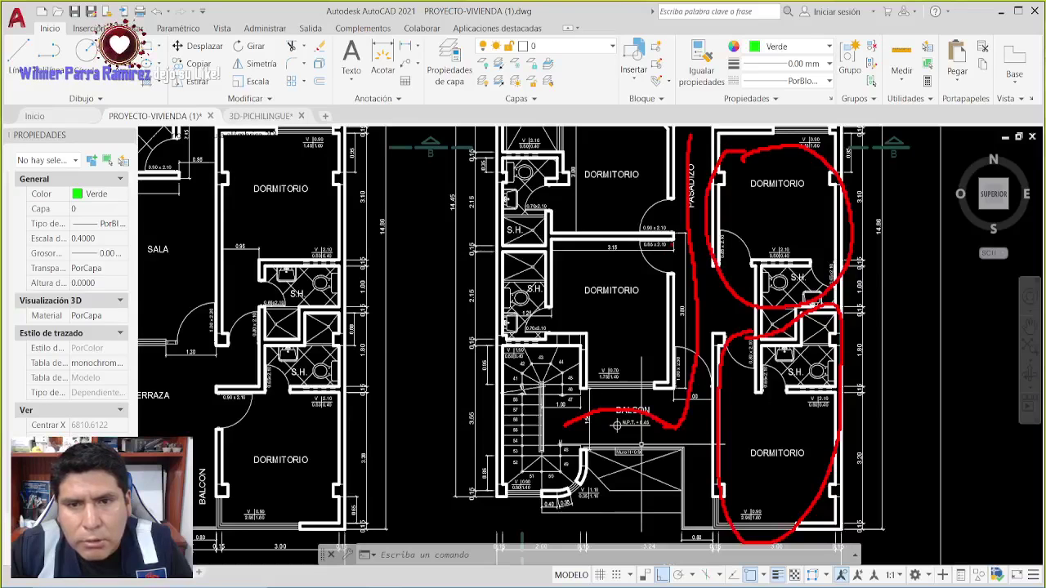
{"action": "mouse_move", "coordinate": [674, 244]}
{"action": "left_mouse_down"}
{"action": "mouse_move", "coordinate": [564, 240]}
{"action": "mouse_move", "coordinate": [501, 281]}
{"action": "mouse_move", "coordinate": [482, 331]}
{"action": "mouse_move", "coordinate": [614, 400]}
{"action": "mouse_move", "coordinate": [667, 307]}
{"action": "mouse_move", "coordinate": [664, 249]}
{"action": "left_mouse_up"}
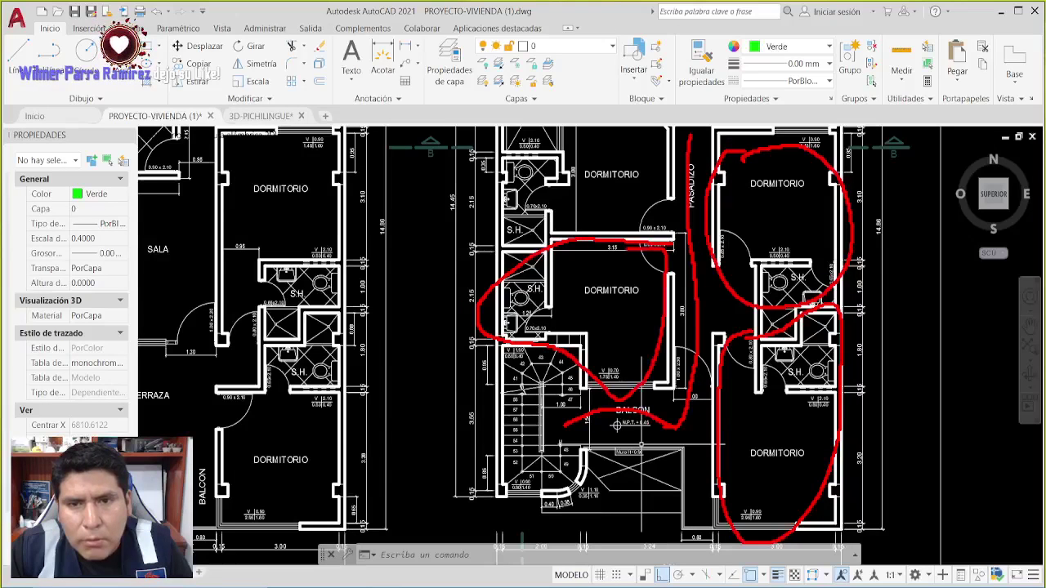
{"action": "key", "text": "Escape"}
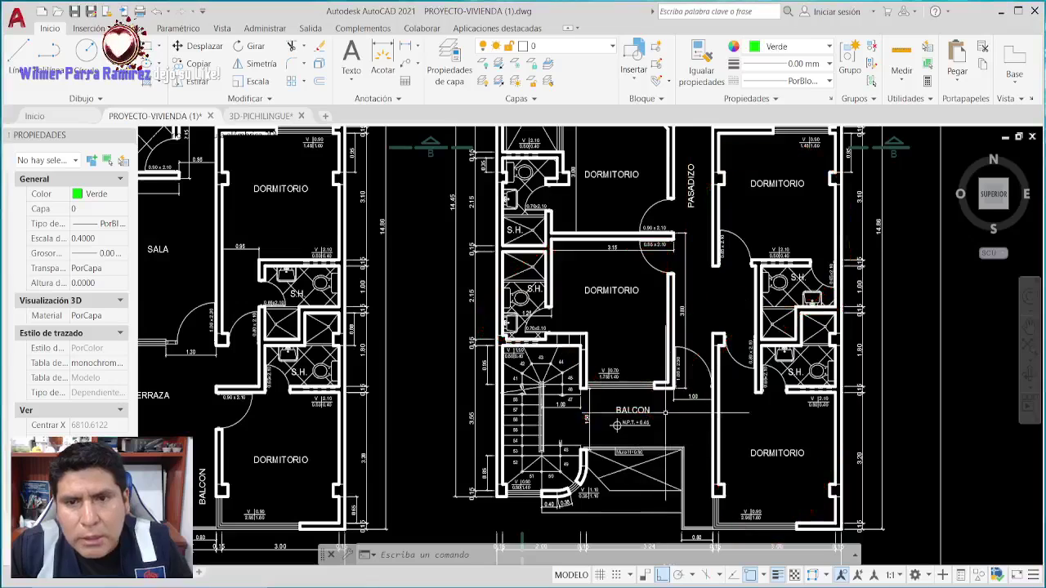
Mark the two middle bedrooms between the stairs and the PASADIZO on the CUARTO PISO plan in red and clear the marks.
{"action": "middle_click_drag", "start_coordinate": [663, 352], "coordinate": [663, 501]}
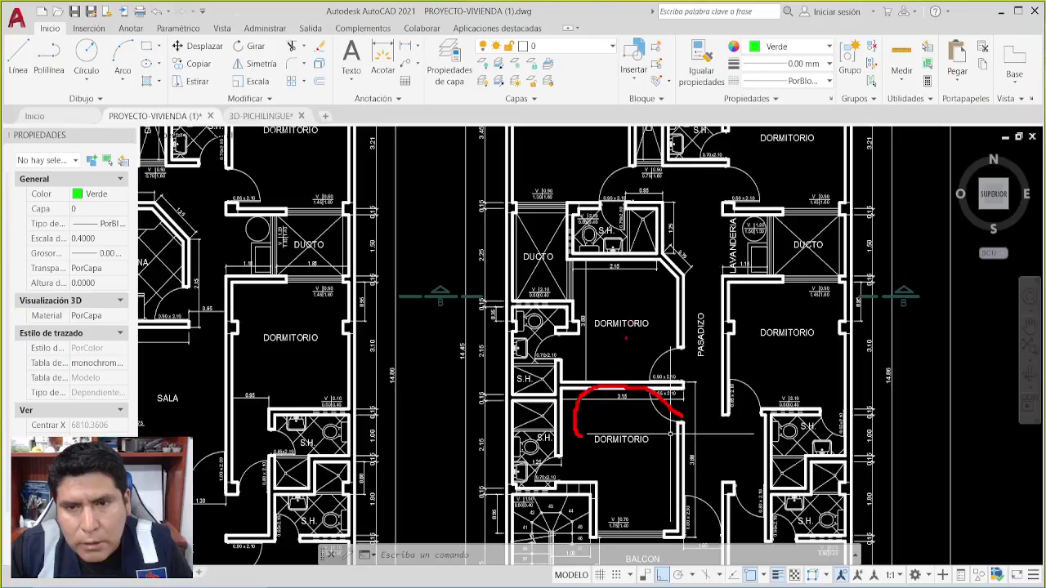
{"action": "mouse_move", "coordinate": [645, 364]}
{"action": "left_mouse_down"}
{"action": "mouse_move", "coordinate": [536, 223]}
{"action": "mouse_move", "coordinate": [614, 335]}
{"action": "left_mouse_up"}
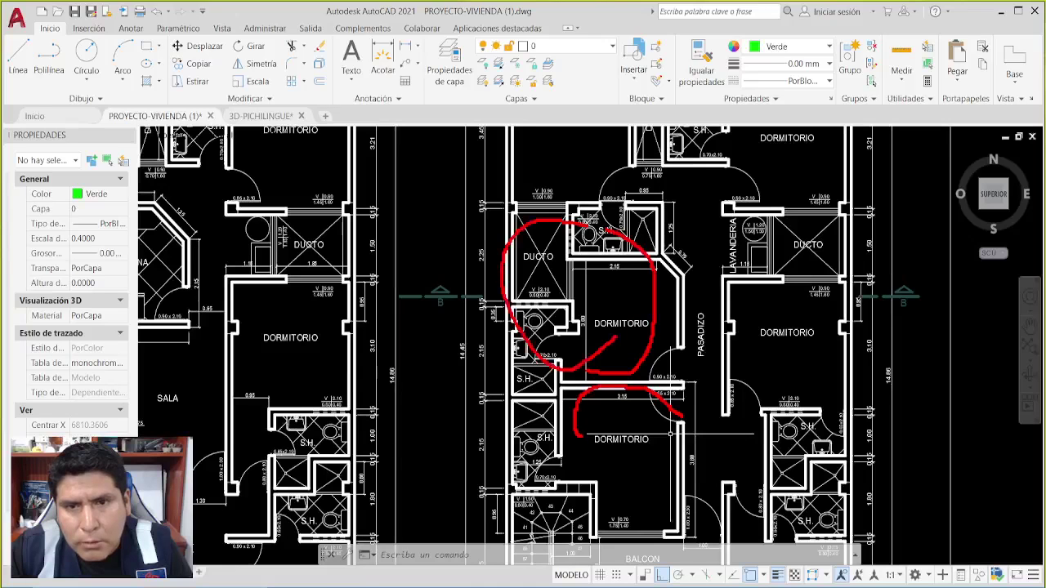
{"action": "key", "text": "Escape"}
Circle the two rear bedrooms of the CUARTO PISO plan with their S.H. bathrooms in red and clear the marks.
{"action": "middle_click_drag", "start_coordinate": [797, 203], "coordinate": [805, 372]}
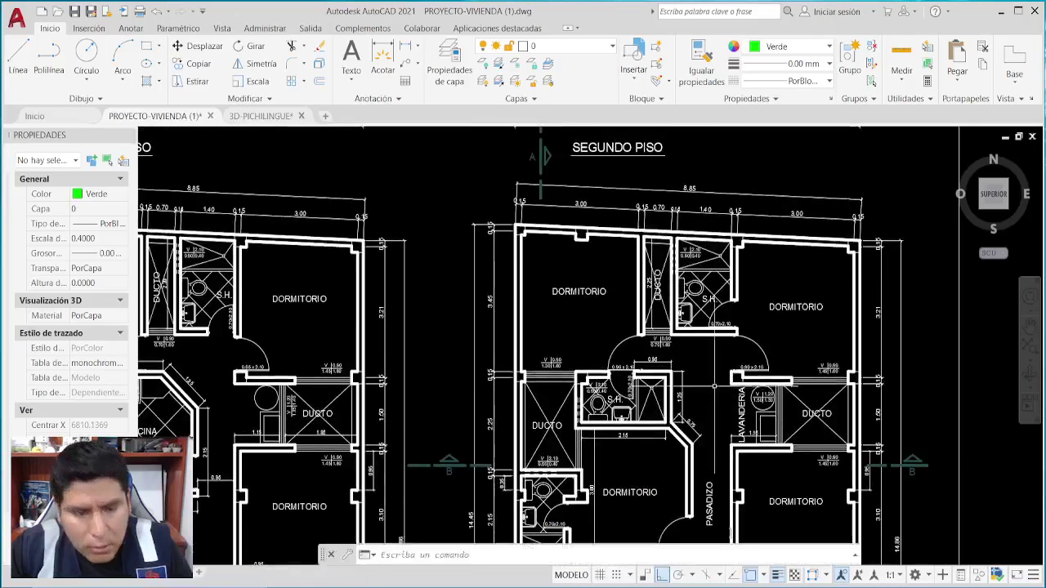
{"action": "left_click_drag", "start_coordinate": [832, 261], "coordinate": [810, 291]}
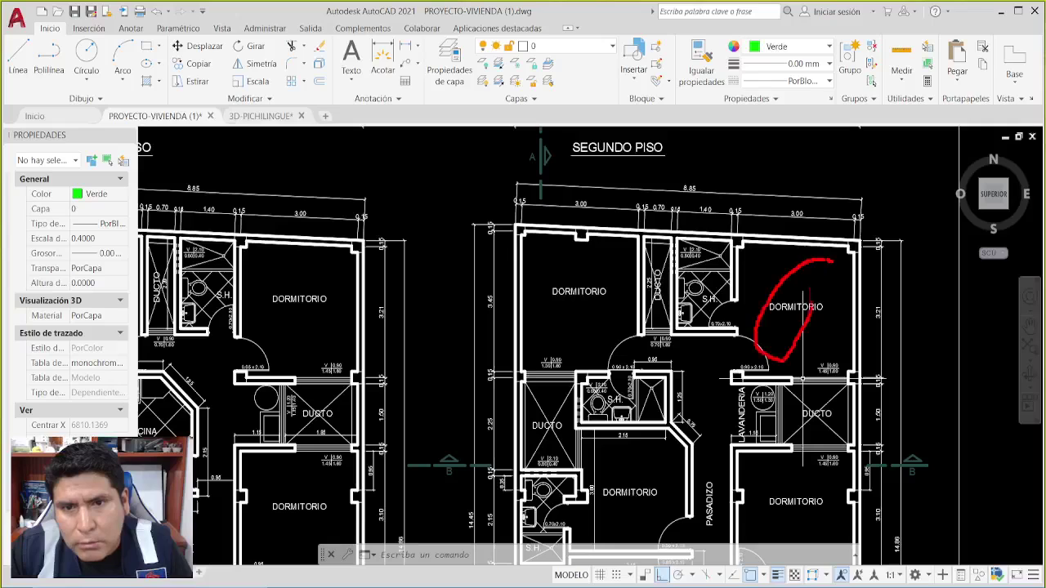
{"action": "left_click_drag", "start_coordinate": [599, 262], "coordinate": [654, 321]}
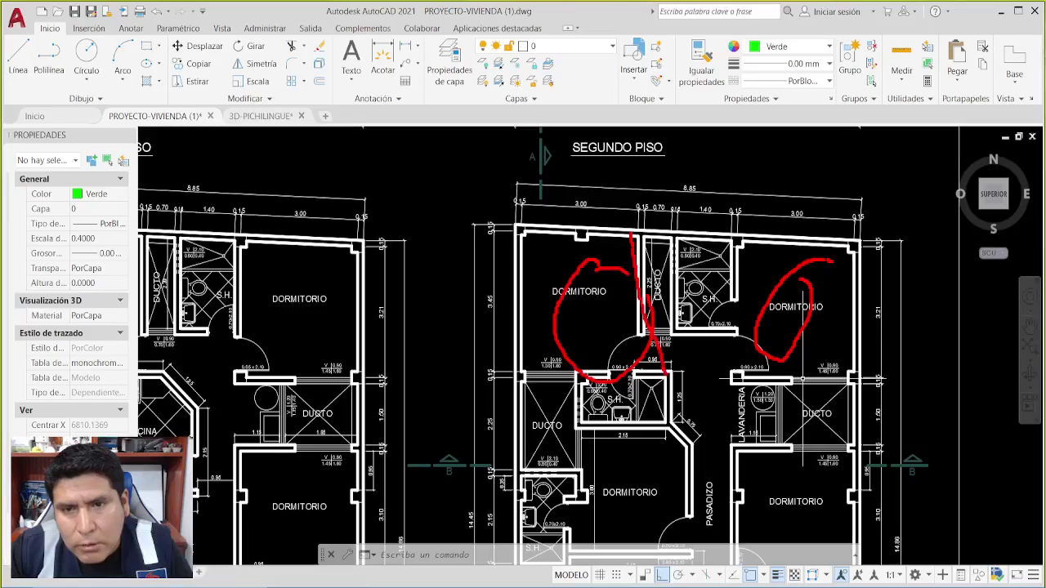
{"action": "mouse_move", "coordinate": [516, 358]}
{"action": "left_mouse_down"}
{"action": "mouse_move", "coordinate": [563, 222]}
{"action": "mouse_move", "coordinate": [609, 268]}
{"action": "left_mouse_up"}
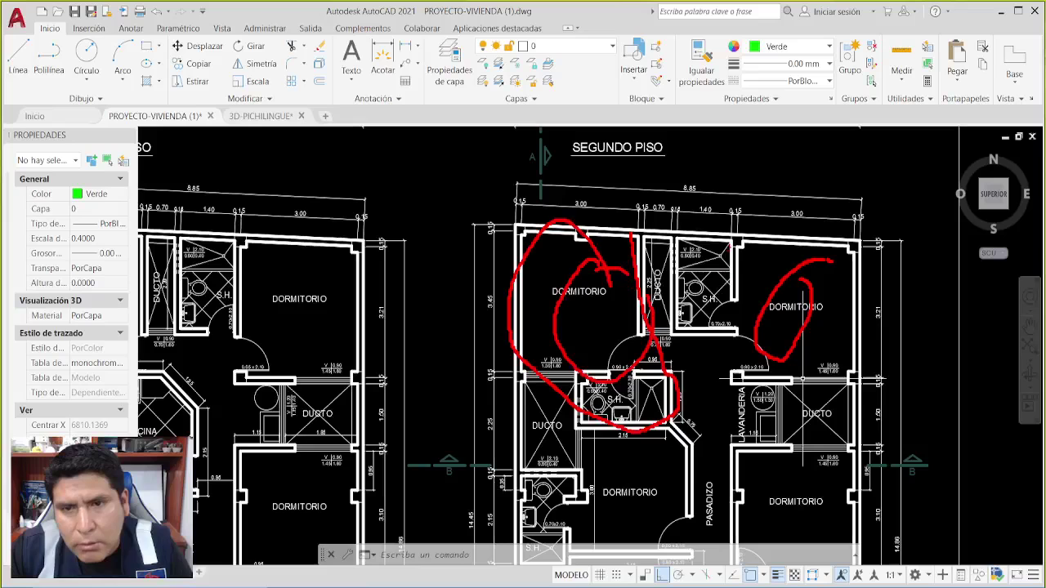
{"action": "left_click_drag", "start_coordinate": [841, 239], "coordinate": [672, 274]}
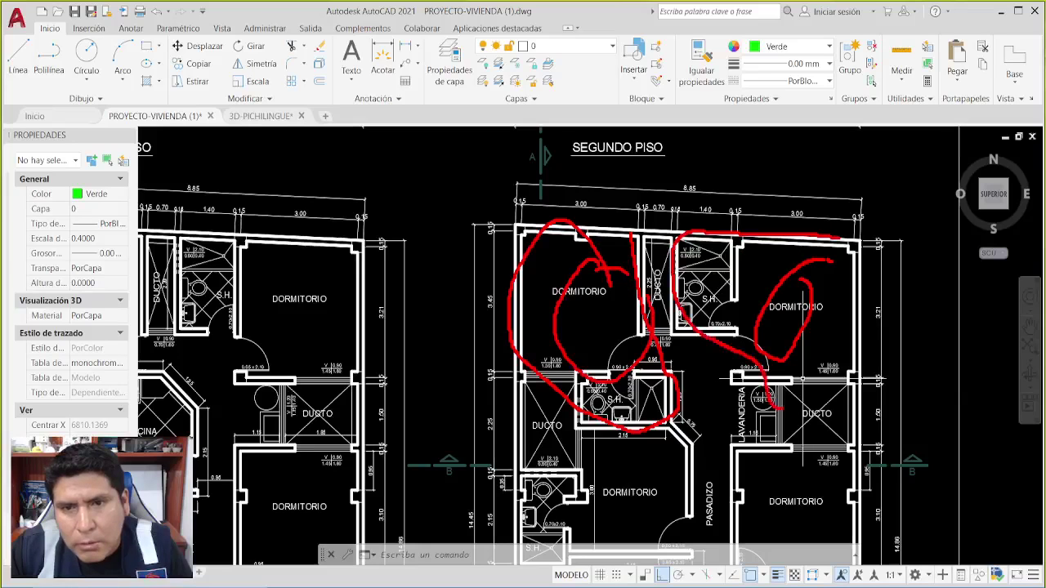
{"action": "key", "text": "Escape"}
Circle the COCHERA on the PRIMER PISO plan in red and clear the mark.
{"action": "scroll", "coordinate": [662, 152], "scroll_direction": "down", "scroll_amount": 5}
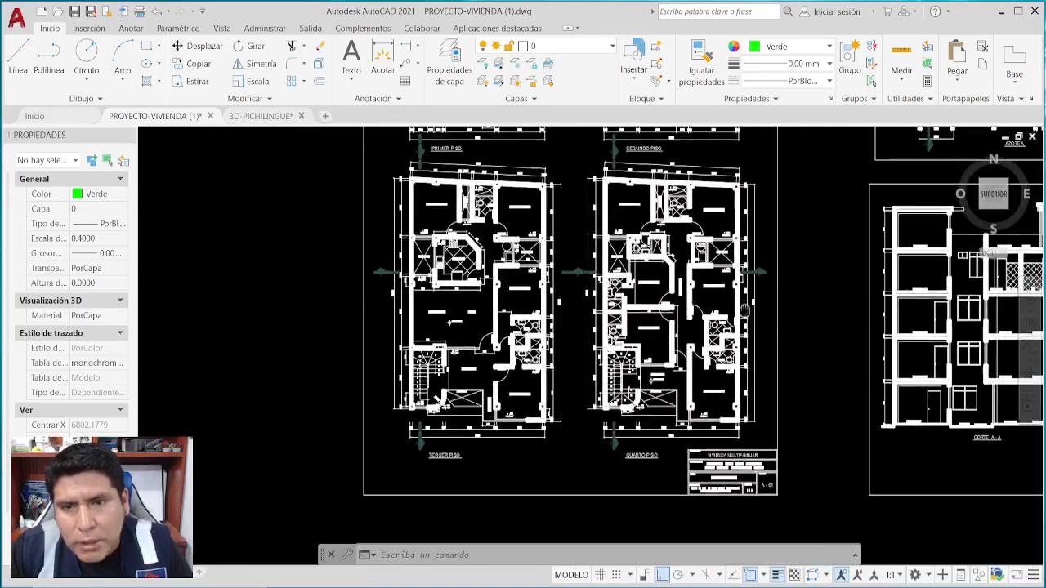
{"action": "scroll", "coordinate": [451, 322], "scroll_direction": "up", "scroll_amount": 4}
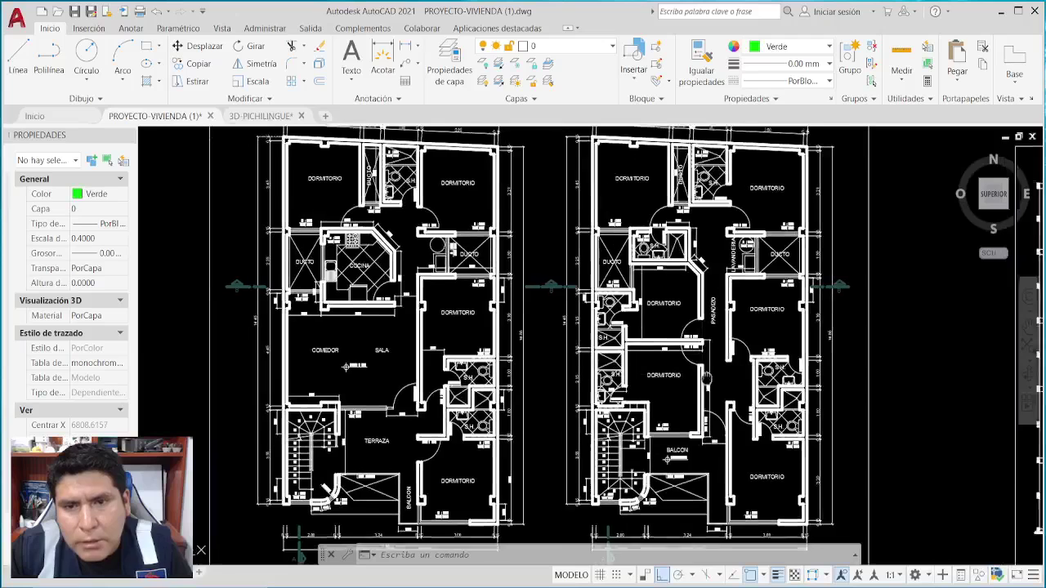
{"action": "middle_click_drag", "start_coordinate": [706, 377], "coordinate": [709, 383]}
{"action": "middle_click_drag", "start_coordinate": [864, 357], "coordinate": [871, 357]}
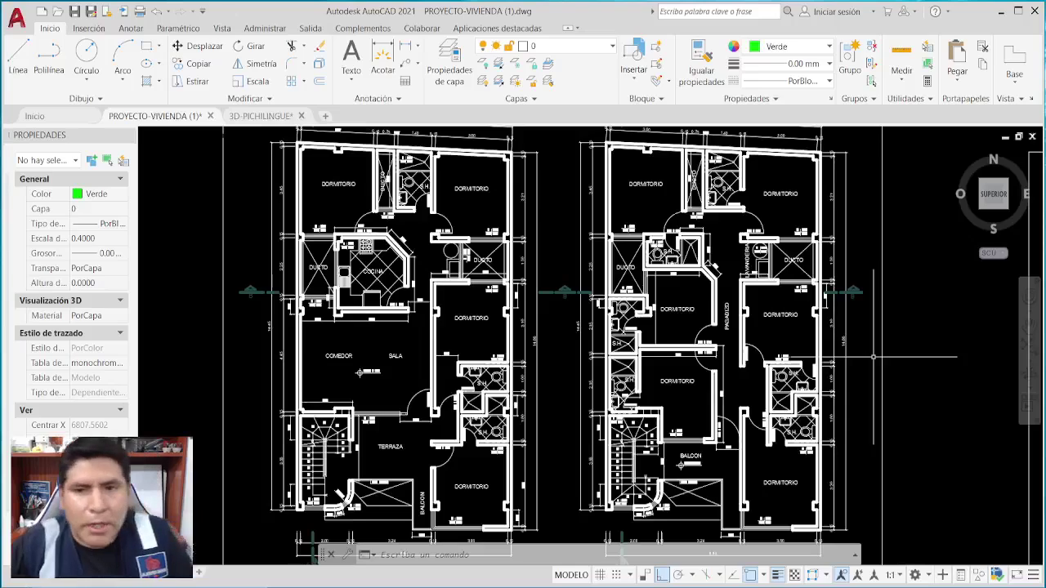
{"action": "scroll", "coordinate": [866, 357], "scroll_direction": "down", "scroll_amount": 3}
{"action": "scroll", "coordinate": [540, 356], "scroll_direction": "up", "scroll_amount": 5}
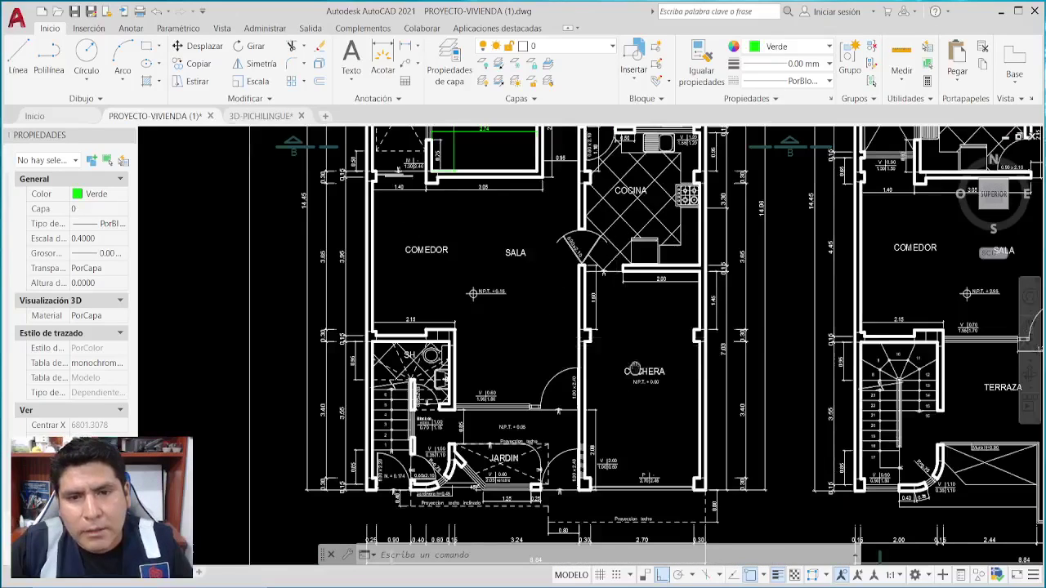
{"action": "middle_click_drag", "start_coordinate": [621, 337], "coordinate": [641, 336]}
{"action": "mouse_move", "coordinate": [680, 263]}
{"action": "left_mouse_down"}
{"action": "mouse_move", "coordinate": [625, 510]}
{"action": "mouse_move", "coordinate": [743, 270]}
{"action": "left_mouse_up"}
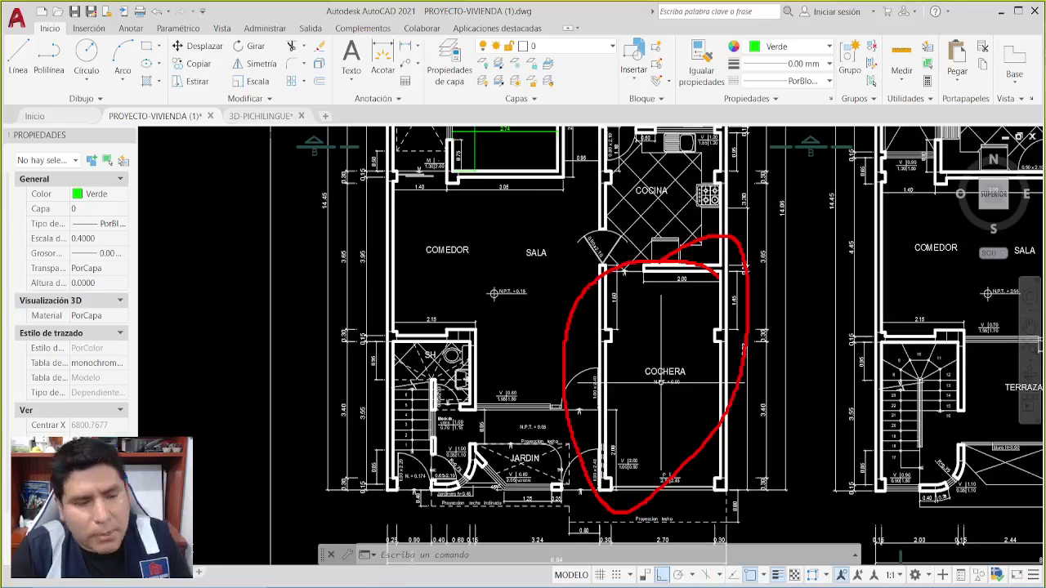
{"action": "key", "text": "Escape"}
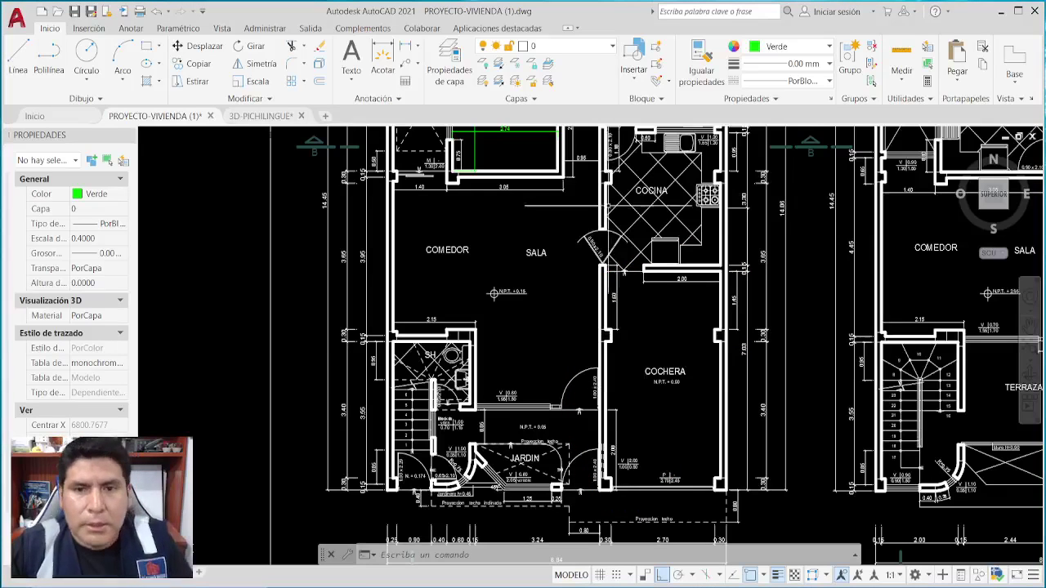
Examine the title block of sheet A-01, including its project, owner, drawing type, location and scale fields.
{"action": "scroll", "coordinate": [481, 270], "scroll_direction": "down", "scroll_amount": 6}
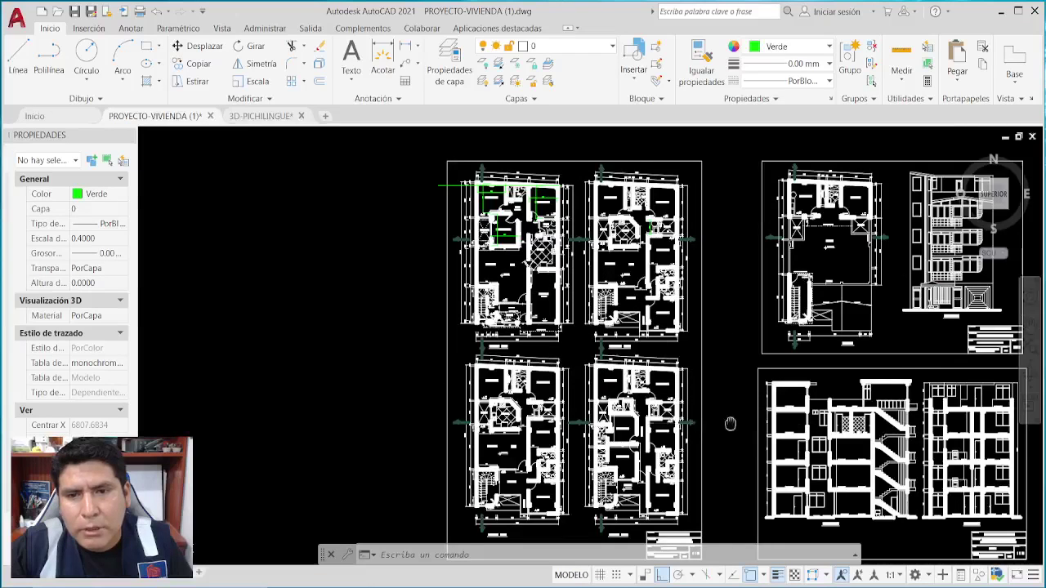
{"action": "mouse_move", "coordinate": [730, 422]}
{"action": "middle_mouse_down"}
{"action": "mouse_move", "coordinate": [774, 337]}
{"action": "mouse_move", "coordinate": [748, 372]}
{"action": "middle_mouse_up"}
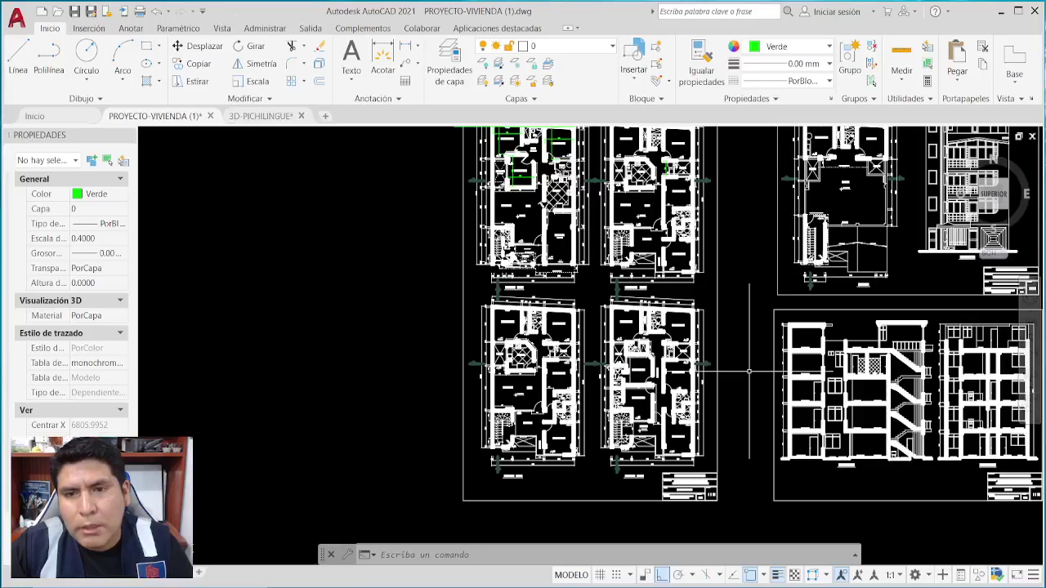
{"action": "scroll", "coordinate": [682, 480], "scroll_direction": "up", "scroll_amount": 8}
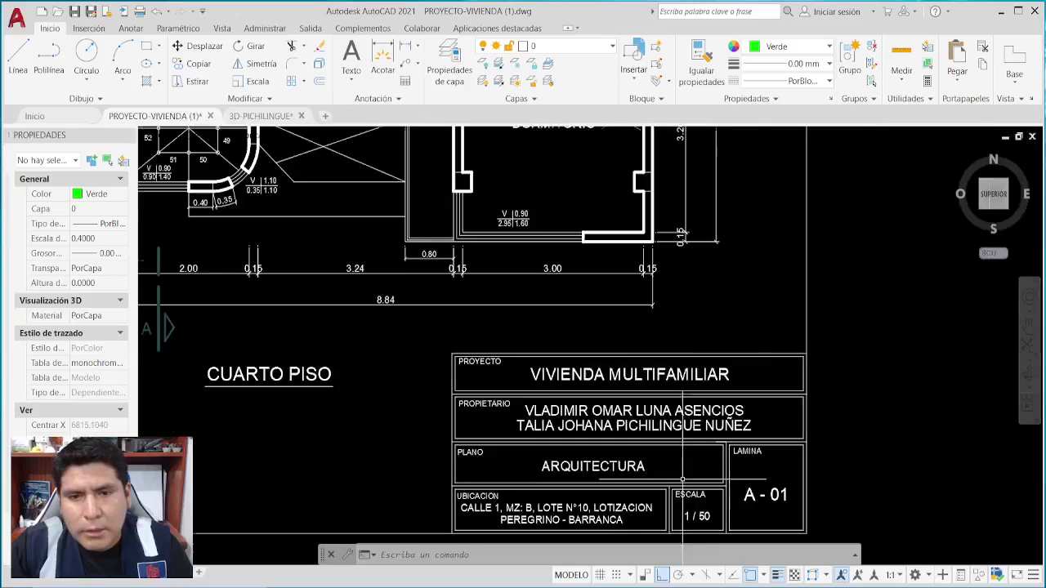
{"action": "scroll", "coordinate": [612, 418], "scroll_direction": "up", "scroll_amount": 4}
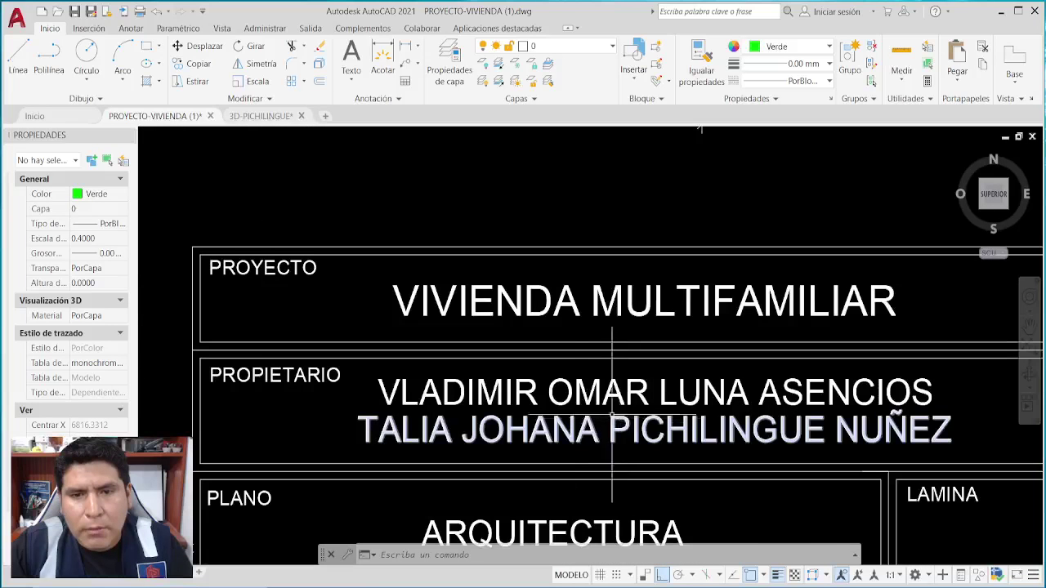
{"action": "scroll", "coordinate": [611, 414], "scroll_direction": "down", "scroll_amount": 2}
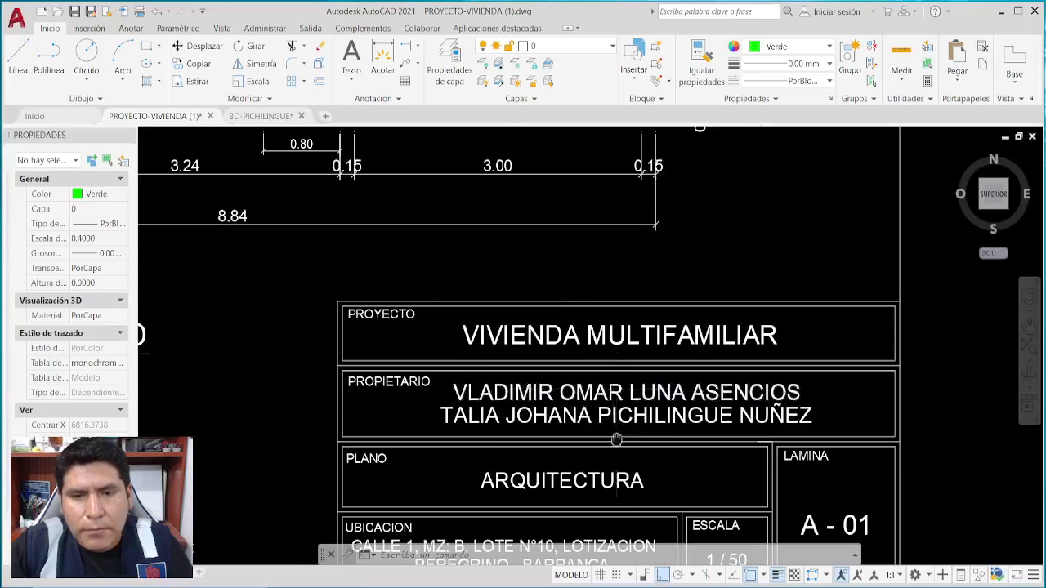
{"action": "middle_click_drag", "start_coordinate": [572, 523], "coordinate": [572, 249]}
{"action": "scroll", "coordinate": [566, 389], "scroll_direction": "up", "scroll_amount": 5}
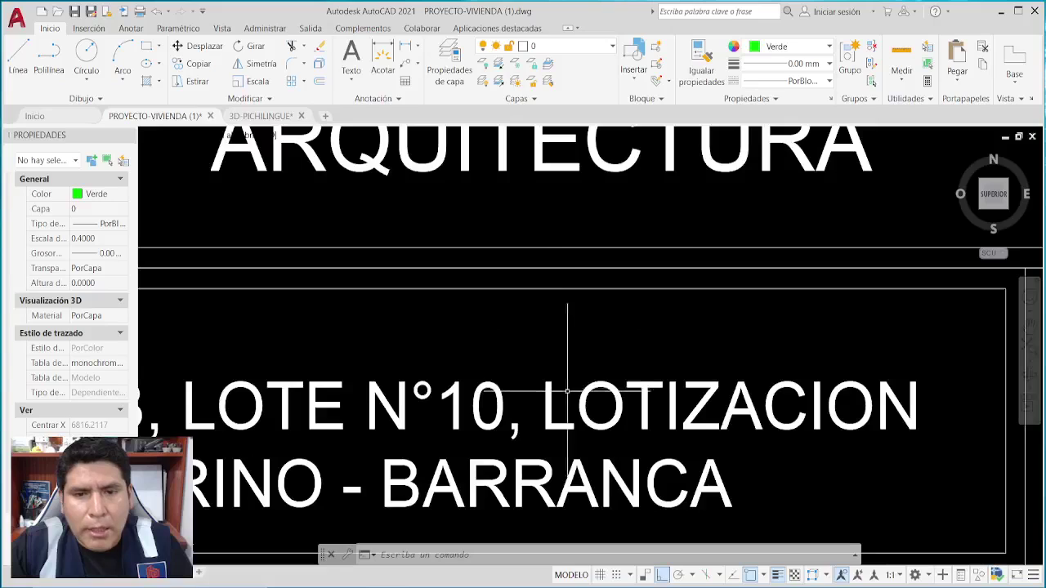
{"action": "scroll", "coordinate": [565, 389], "scroll_direction": "down", "scroll_amount": 8}
{"action": "scroll", "coordinate": [589, 419], "scroll_direction": "down", "scroll_amount": 3}
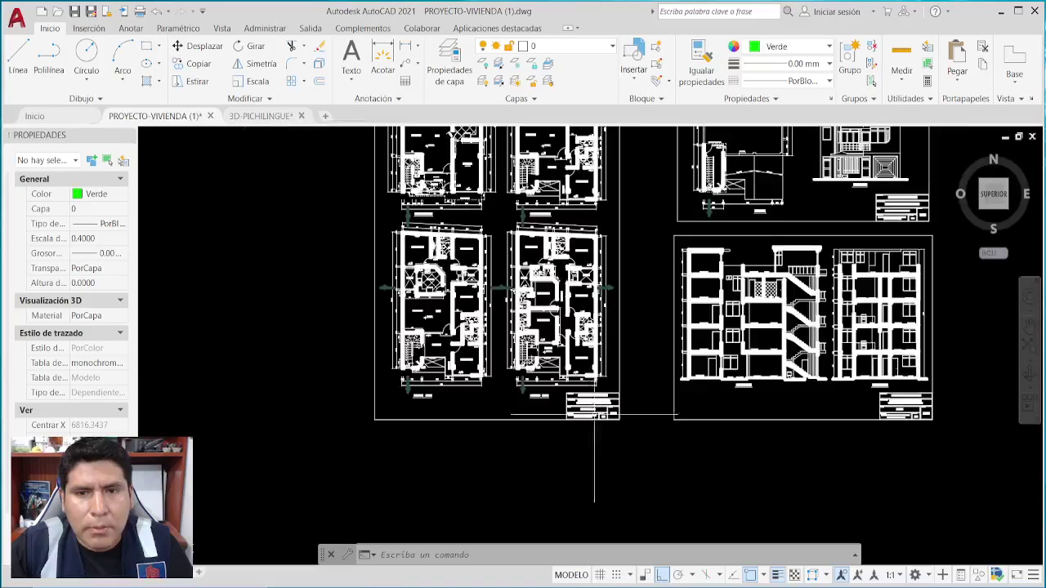
Mark the stair run up to the AZOTEA plan in red, circle the plan's title, and clear the marks.
{"action": "mouse_move", "coordinate": [602, 415]}
{"action": "middle_mouse_down"}
{"action": "mouse_move", "coordinate": [596, 401]}
{"action": "mouse_move", "coordinate": [616, 442]}
{"action": "middle_mouse_up"}
{"action": "middle_click_drag", "start_coordinate": [676, 405], "coordinate": [677, 406]}
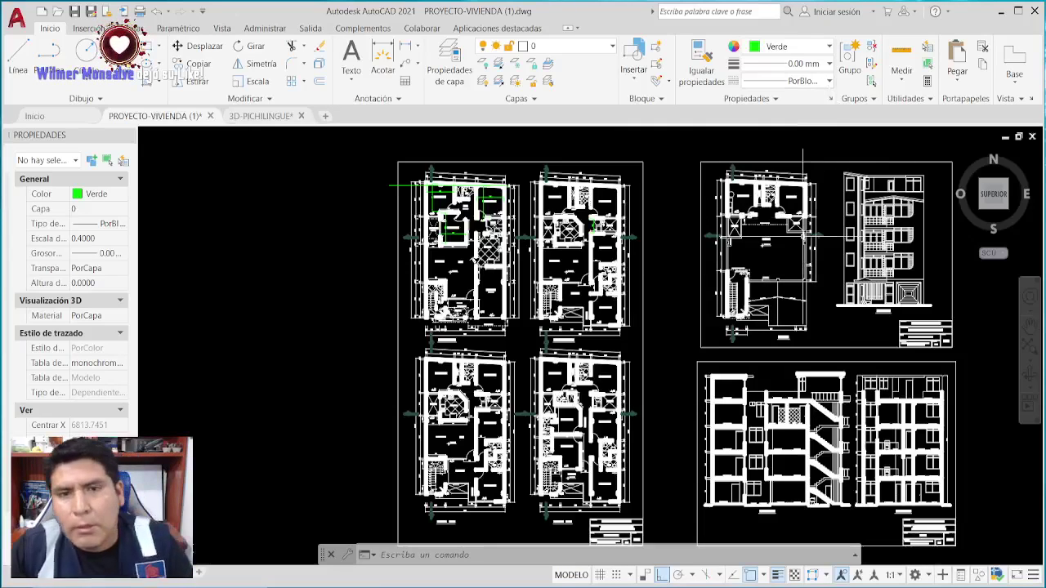
{"action": "key", "text": "Escape"}
{"action": "key", "text": "Escape"}
{"action": "key", "text": "Escape"}
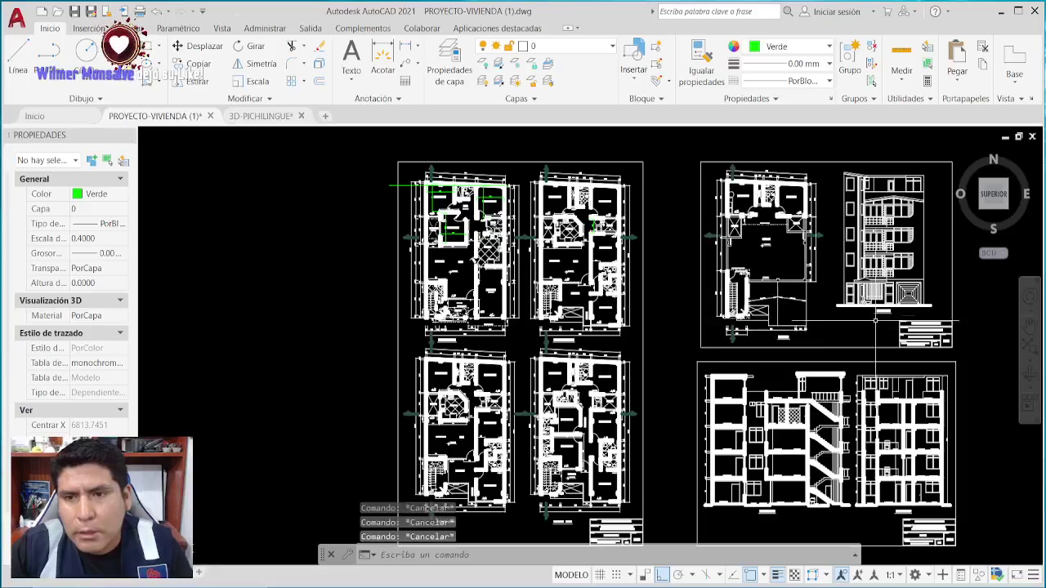
{"action": "middle_click_drag", "start_coordinate": [873, 315], "coordinate": [755, 325]}
{"action": "scroll", "coordinate": [666, 309], "scroll_direction": "up", "scroll_amount": 5}
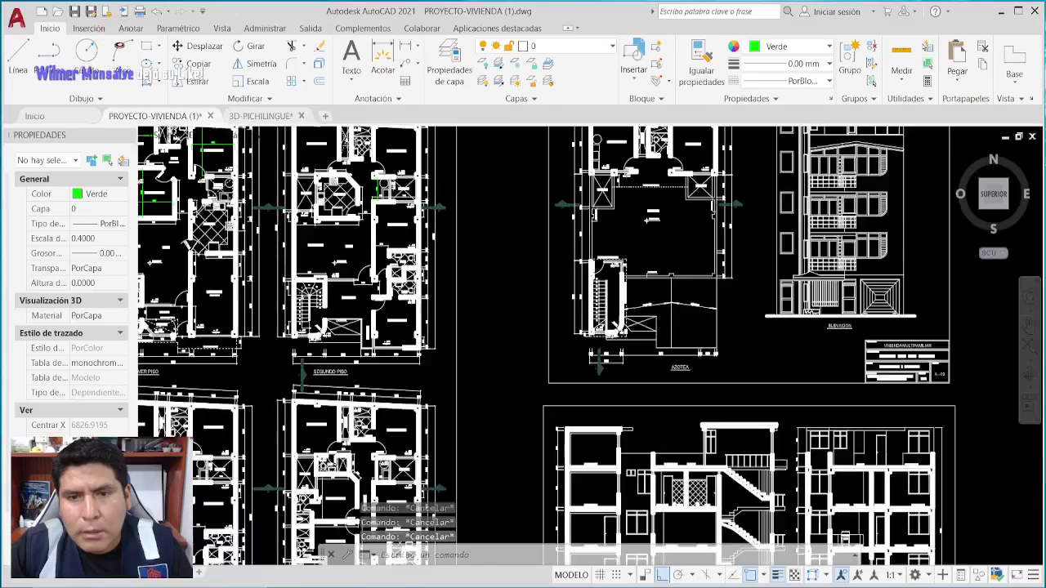
{"action": "middle_click_drag", "start_coordinate": [675, 305], "coordinate": [751, 342]}
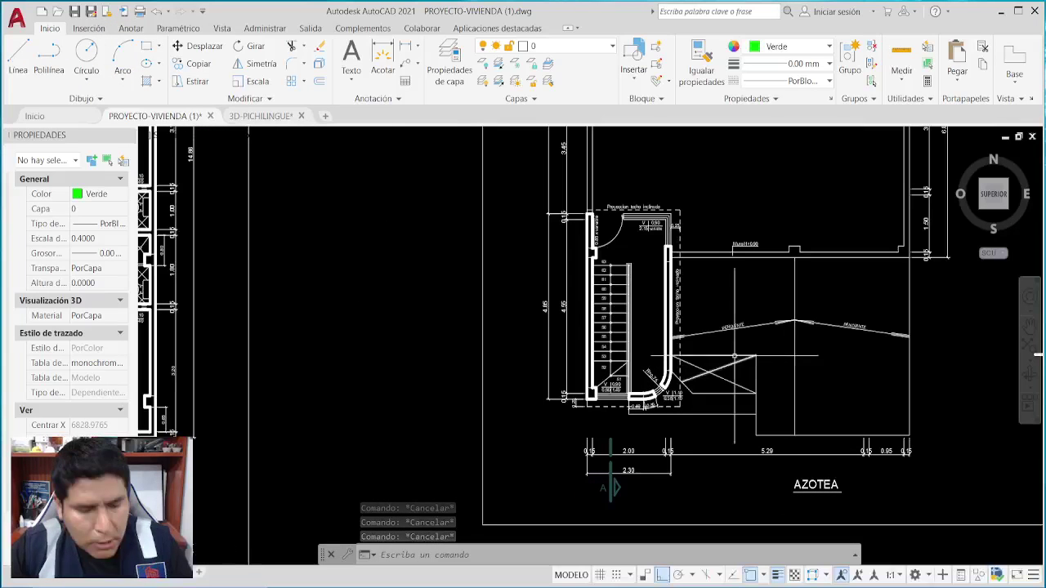
{"action": "mouse_move", "coordinate": [759, 539]}
{"action": "left_mouse_down"}
{"action": "mouse_move", "coordinate": [868, 451]}
{"action": "mouse_move", "coordinate": [783, 451]}
{"action": "left_mouse_up"}
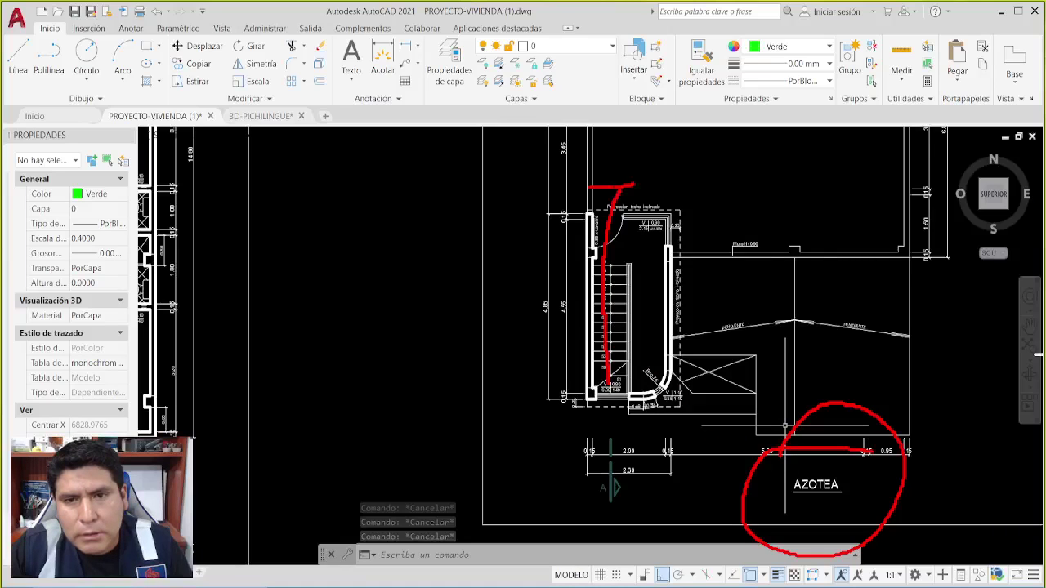
{"action": "key", "text": "Escape"}
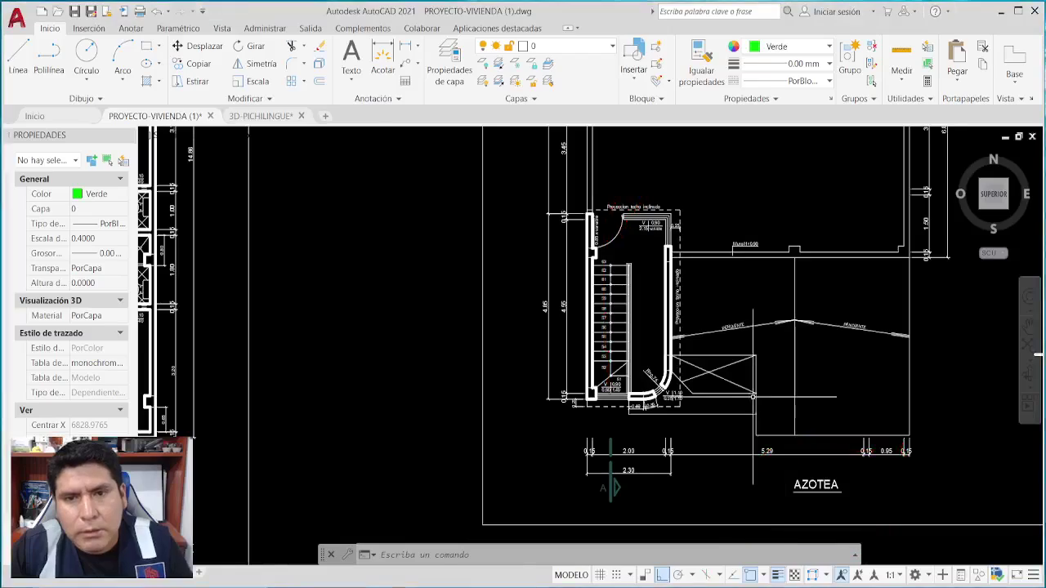
Mark the stair run and its exit to the BALCON on the CUARTO PISO plan in red and clear the marks.
{"action": "scroll", "coordinate": [596, 343], "scroll_direction": "down", "scroll_amount": 5}
{"action": "scroll", "coordinate": [596, 343], "scroll_direction": "up", "scroll_amount": 2}
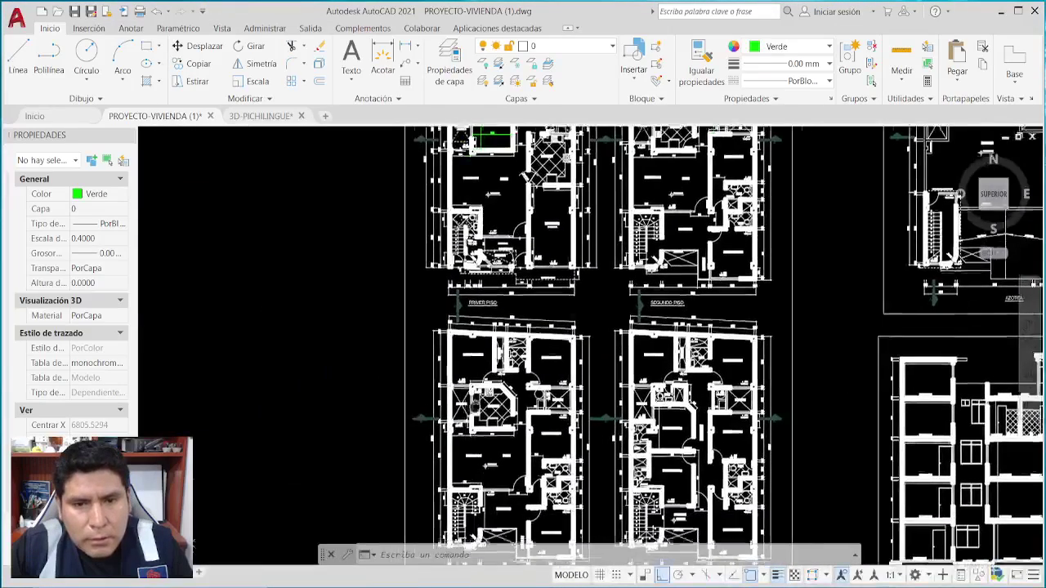
{"action": "middle_click_drag", "start_coordinate": [662, 490], "coordinate": [666, 343]}
{"action": "scroll", "coordinate": [672, 453], "scroll_direction": "up", "scroll_amount": 4}
{"action": "scroll", "coordinate": [710, 392], "scroll_direction": "up", "scroll_amount": 6}
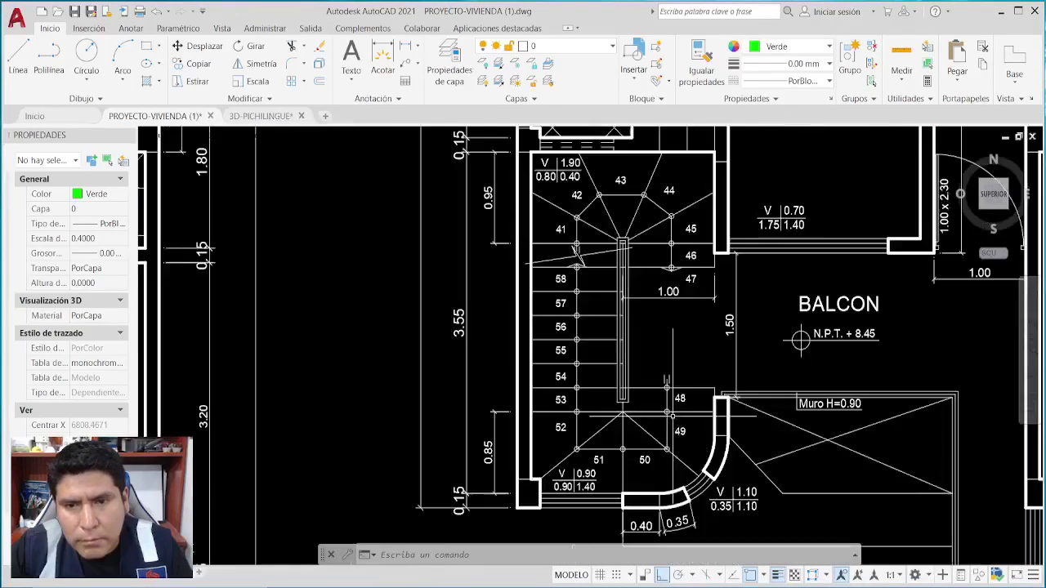
{"action": "scroll", "coordinate": [801, 314], "scroll_direction": "down", "scroll_amount": 2}
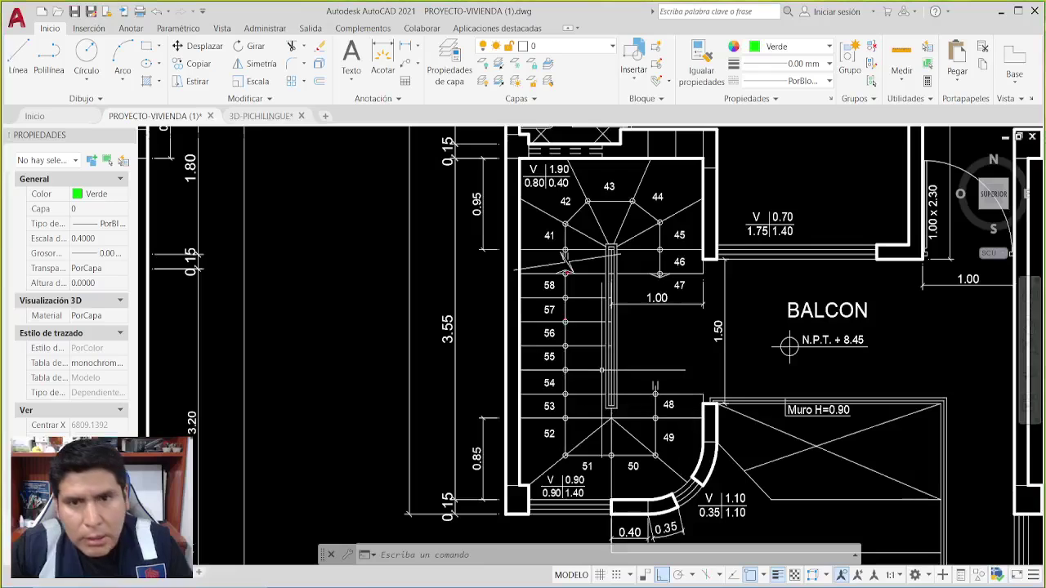
{"action": "left_click_drag", "start_coordinate": [719, 260], "coordinate": [816, 294]}
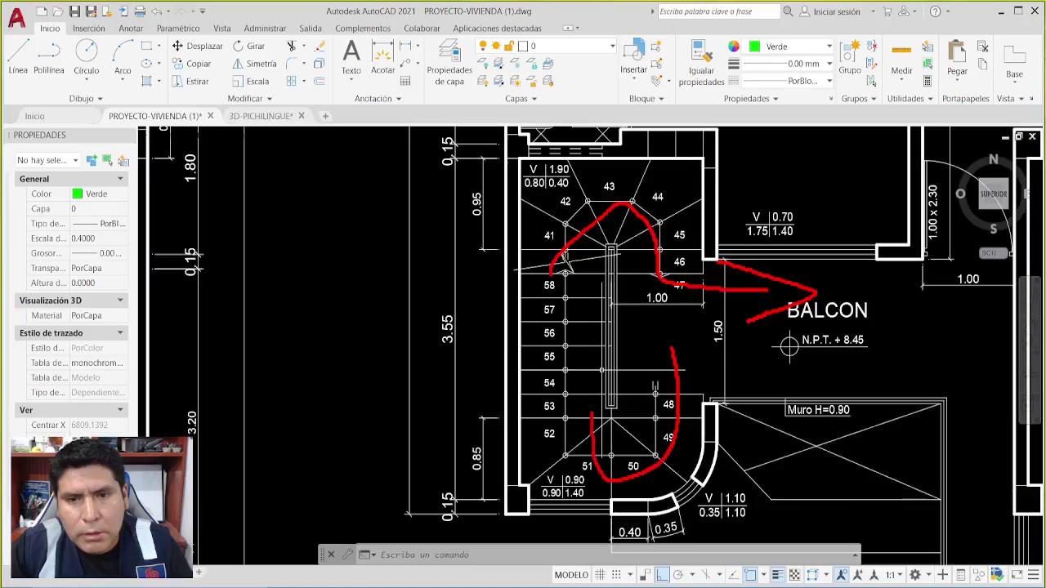
{"action": "key", "text": "Escape"}
Examine the stair enclosure on the AZOTEA plan, including its door, window tag and sloped-roof projection line.
{"action": "scroll", "coordinate": [564, 260], "scroll_direction": "down", "scroll_amount": 8}
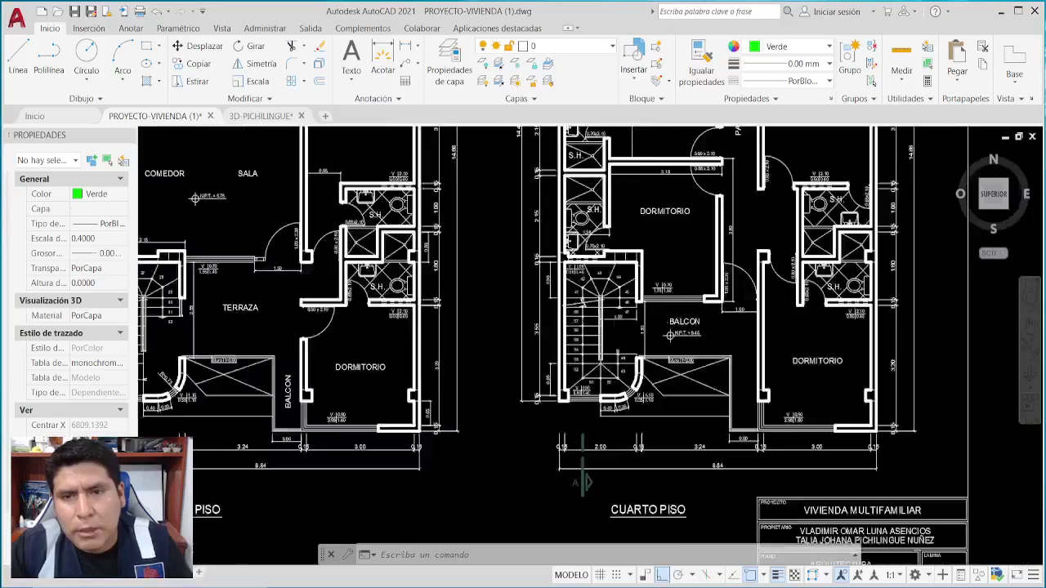
{"action": "scroll", "coordinate": [733, 182], "scroll_direction": "up", "scroll_amount": 4}
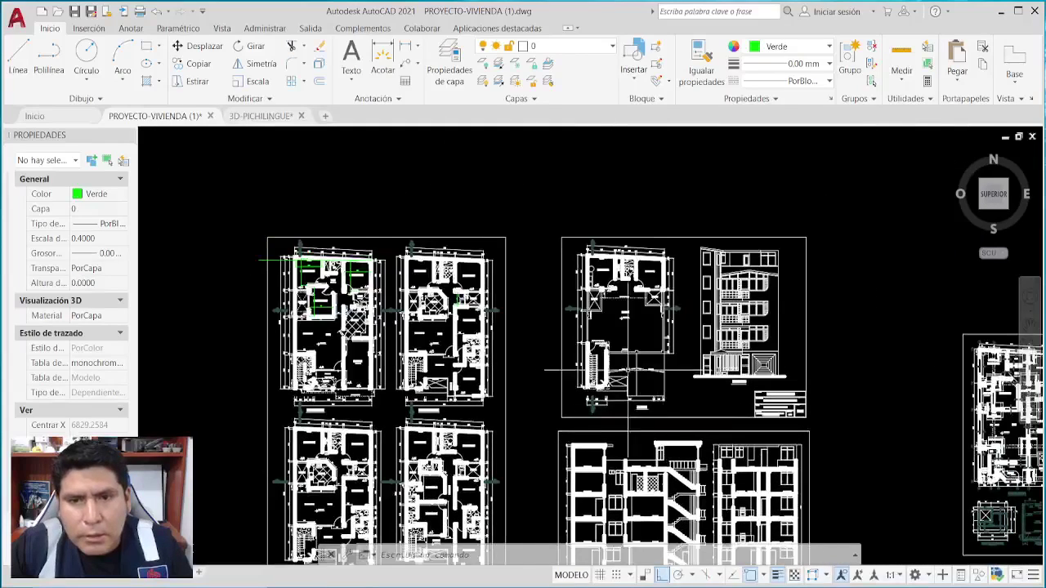
{"action": "scroll", "coordinate": [564, 343], "scroll_direction": "up", "scroll_amount": 2}
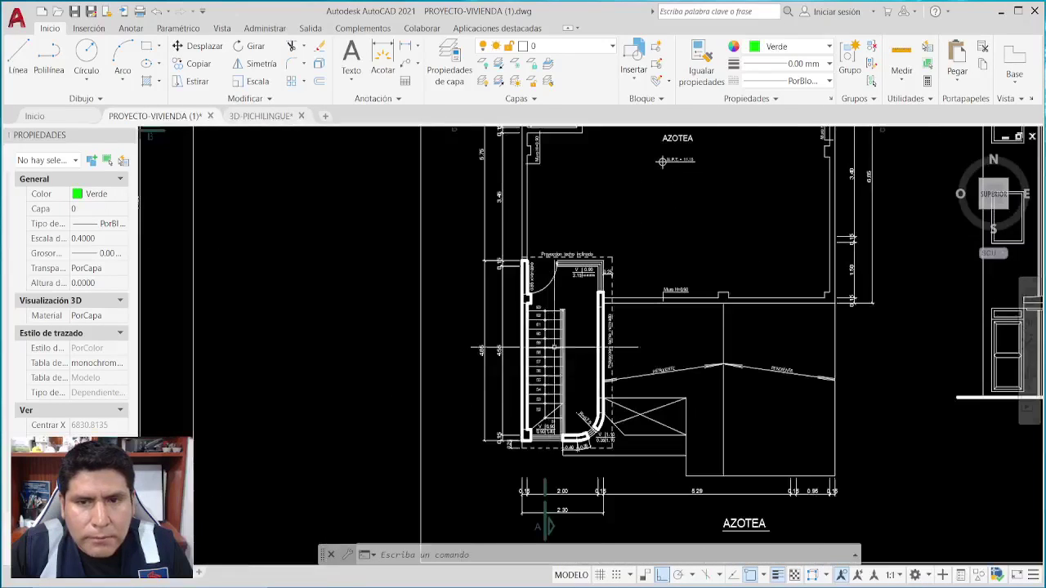
{"action": "scroll", "coordinate": [457, 270], "scroll_direction": "up", "scroll_amount": 2}
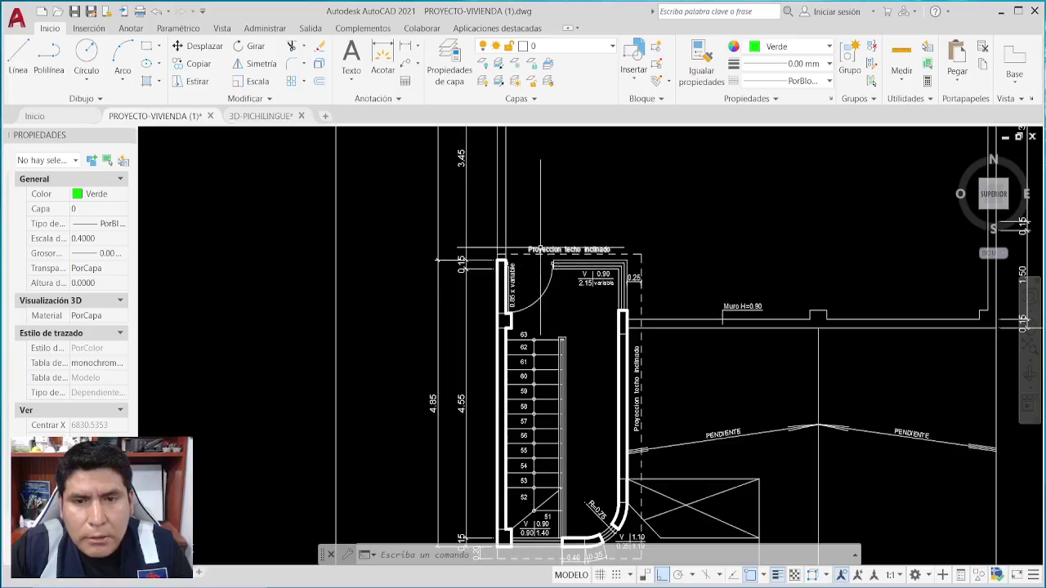
{"action": "scroll", "coordinate": [548, 245], "scroll_direction": "up", "scroll_amount": 3}
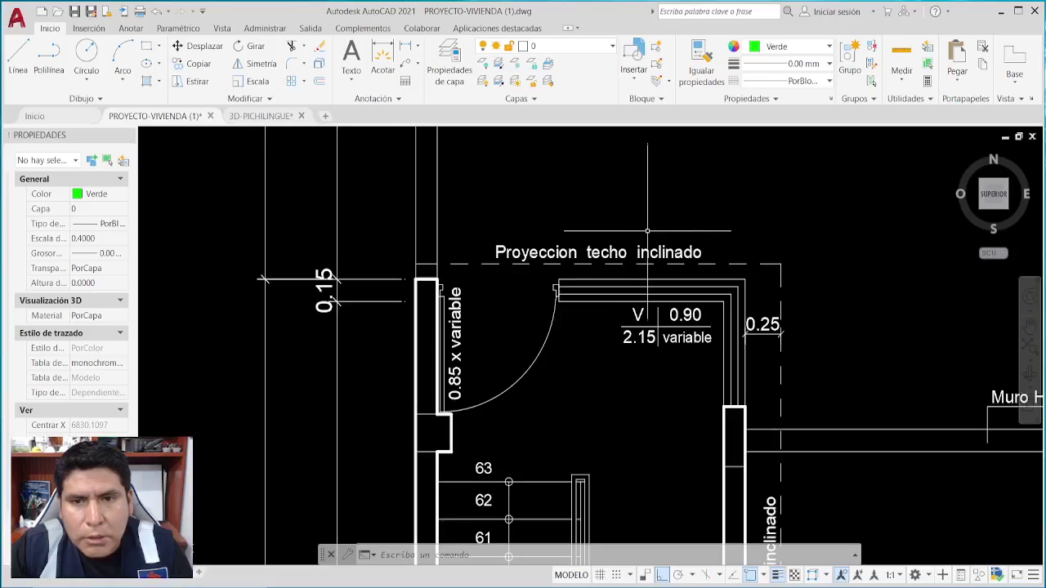
{"action": "scroll", "coordinate": [679, 267], "scroll_direction": "up", "scroll_amount": 2}
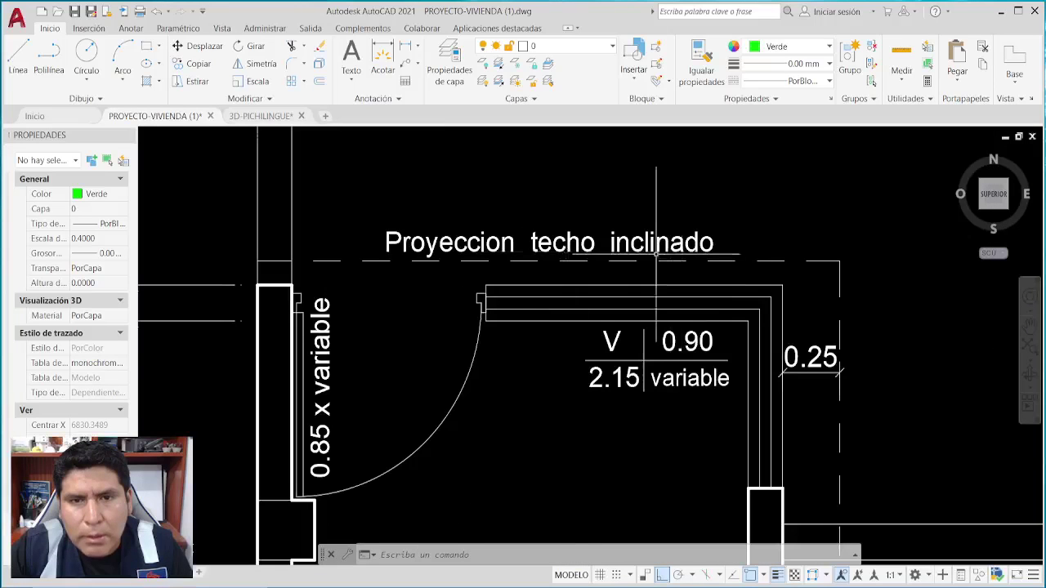
Circle the LAVANDERIA and DEPOSITO on the AZOTEA plan in red, mark the S.H. between them, and clear the marks.
{"action": "scroll", "coordinate": [584, 249], "scroll_direction": "down", "scroll_amount": 4}
{"action": "scroll", "coordinate": [362, 260], "scroll_direction": "down", "scroll_amount": 5}
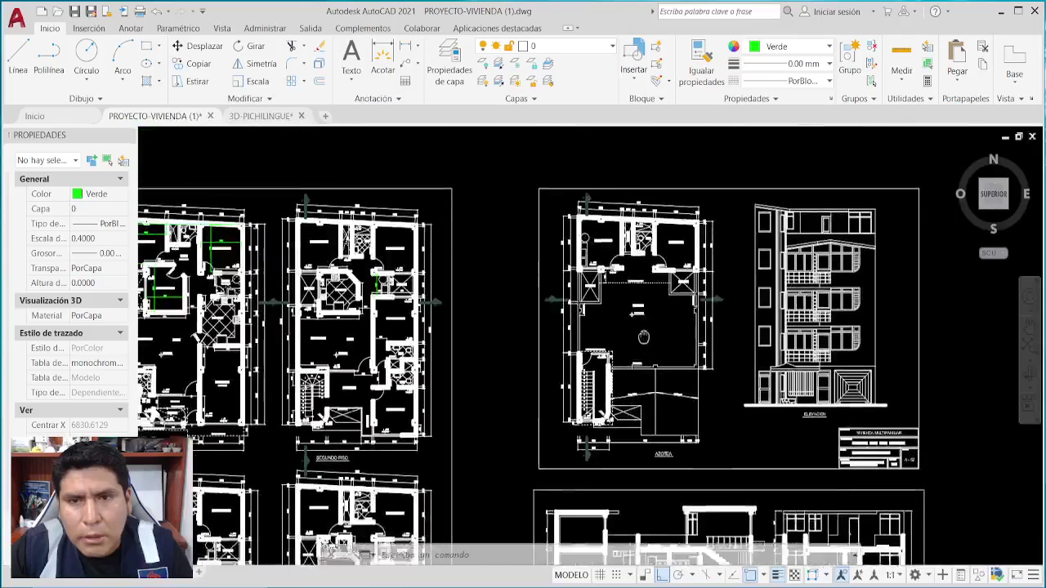
{"action": "scroll", "coordinate": [618, 290], "scroll_direction": "up", "scroll_amount": 3}
{"action": "middle_click_drag", "start_coordinate": [618, 290], "coordinate": [636, 338]}
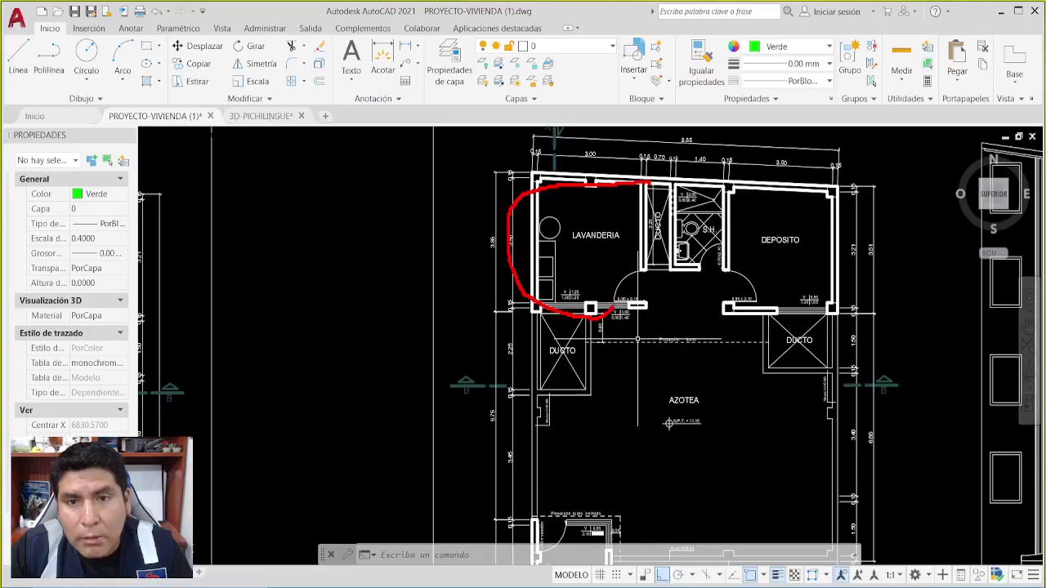
{"action": "mouse_move", "coordinate": [638, 282]}
{"action": "left_mouse_down"}
{"action": "mouse_move", "coordinate": [645, 245]}
{"action": "mouse_move", "coordinate": [592, 190]}
{"action": "left_mouse_up"}
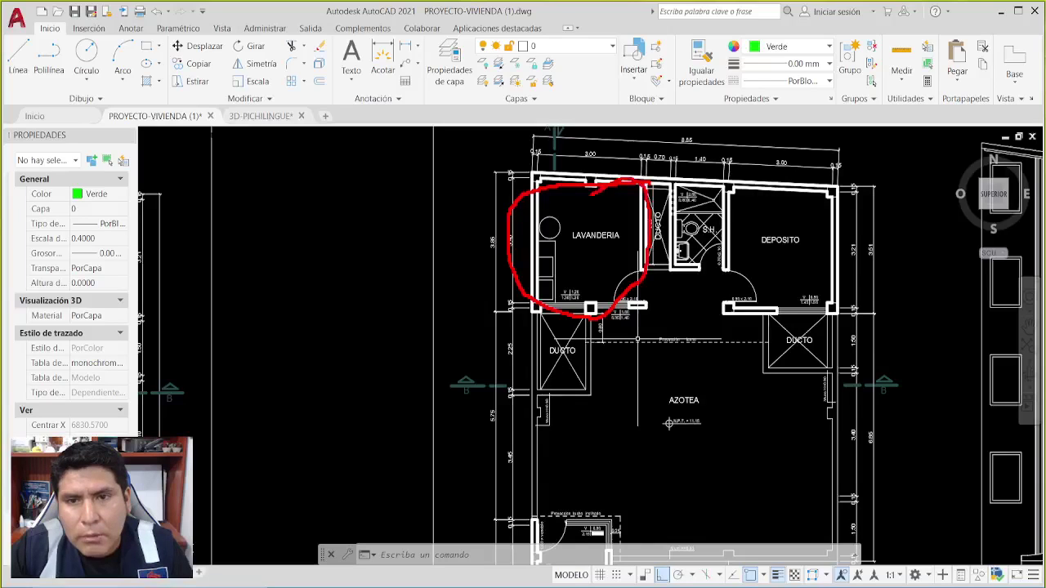
{"action": "mouse_move", "coordinate": [761, 199]}
{"action": "left_mouse_down"}
{"action": "mouse_move", "coordinate": [769, 298]}
{"action": "mouse_move", "coordinate": [762, 221]}
{"action": "left_mouse_up"}
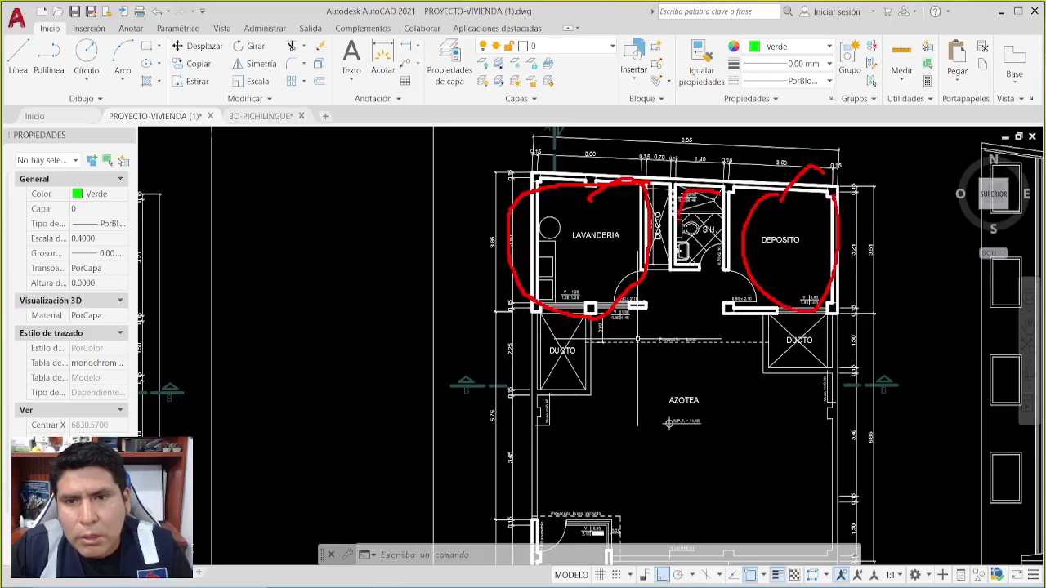
{"action": "key", "text": "Escape"}
{"action": "key", "text": "Escape"}
{"action": "key", "text": "Escape"}
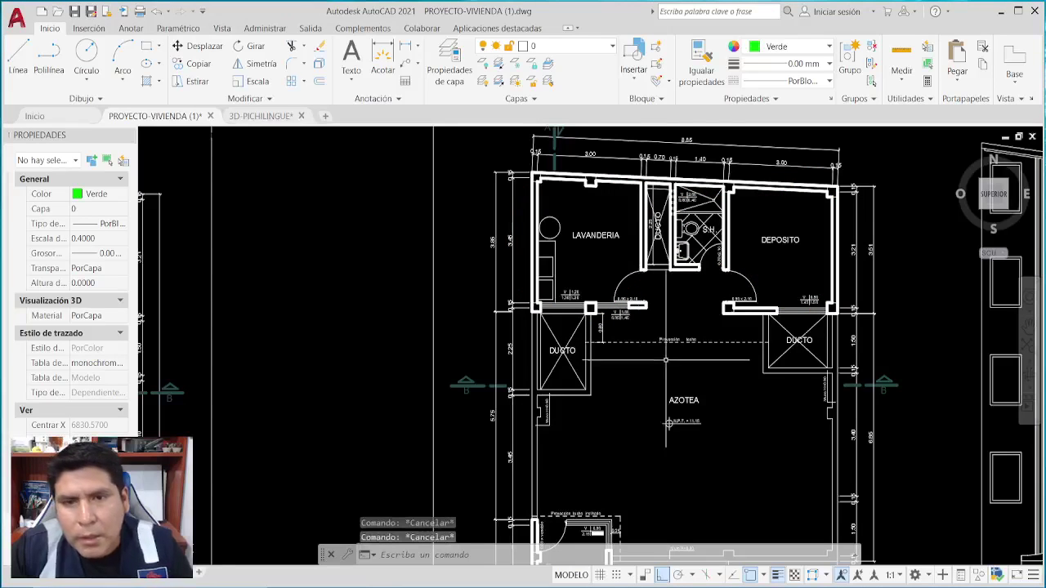
Outline the sloped roof area labelled PENDIENTE on the AZOTEA plan in red and clear the mark.
{"action": "mouse_move", "coordinate": [664, 365]}
{"action": "middle_mouse_down"}
{"action": "mouse_move", "coordinate": [677, 241]}
{"action": "mouse_move", "coordinate": [679, 299]}
{"action": "mouse_move", "coordinate": [718, 123]}
{"action": "middle_mouse_up"}
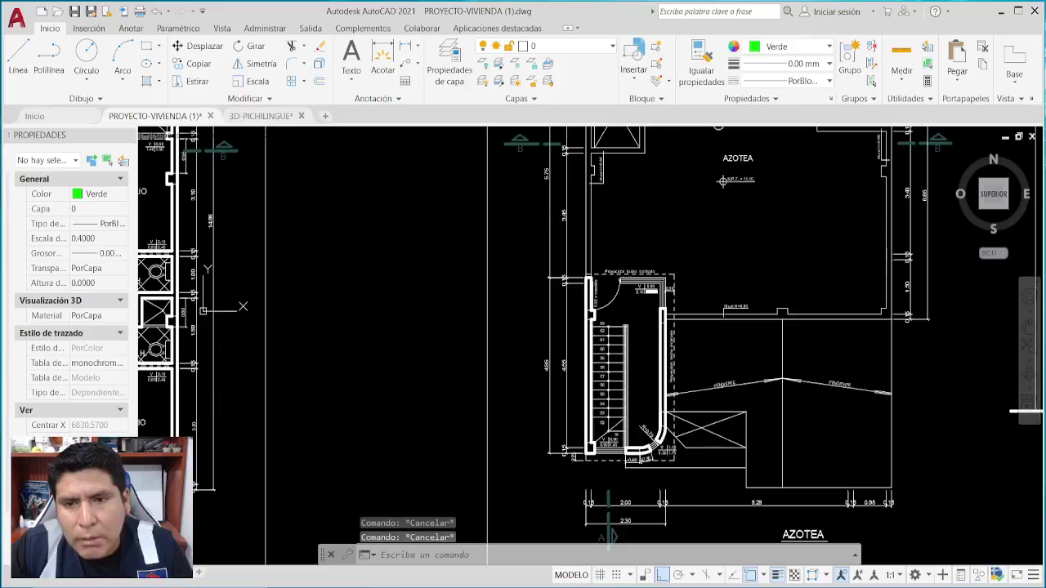
{"action": "scroll", "coordinate": [730, 242], "scroll_direction": "down", "scroll_amount": 2}
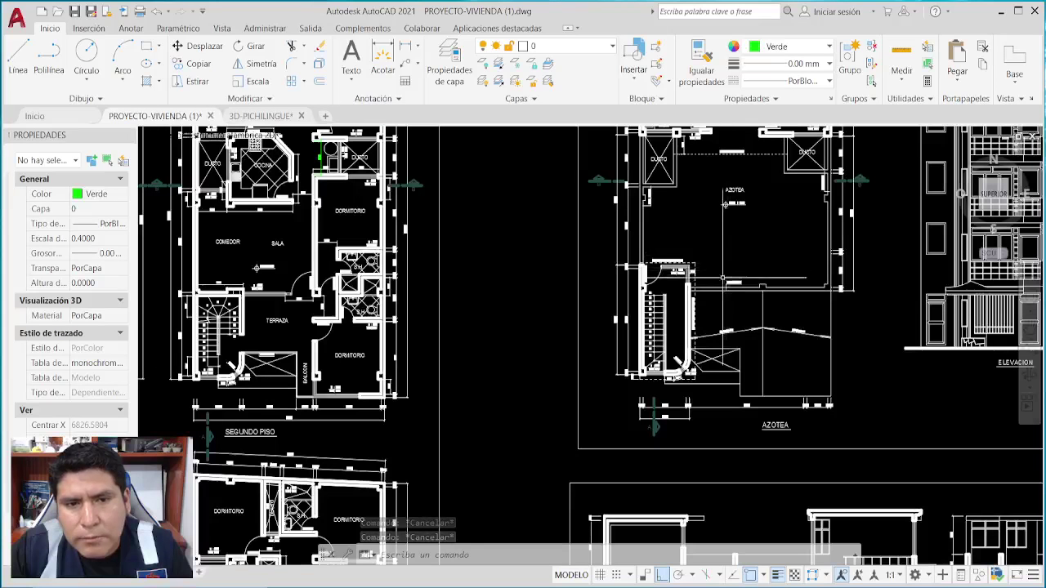
{"action": "scroll", "coordinate": [717, 340], "scroll_direction": "up", "scroll_amount": 4}
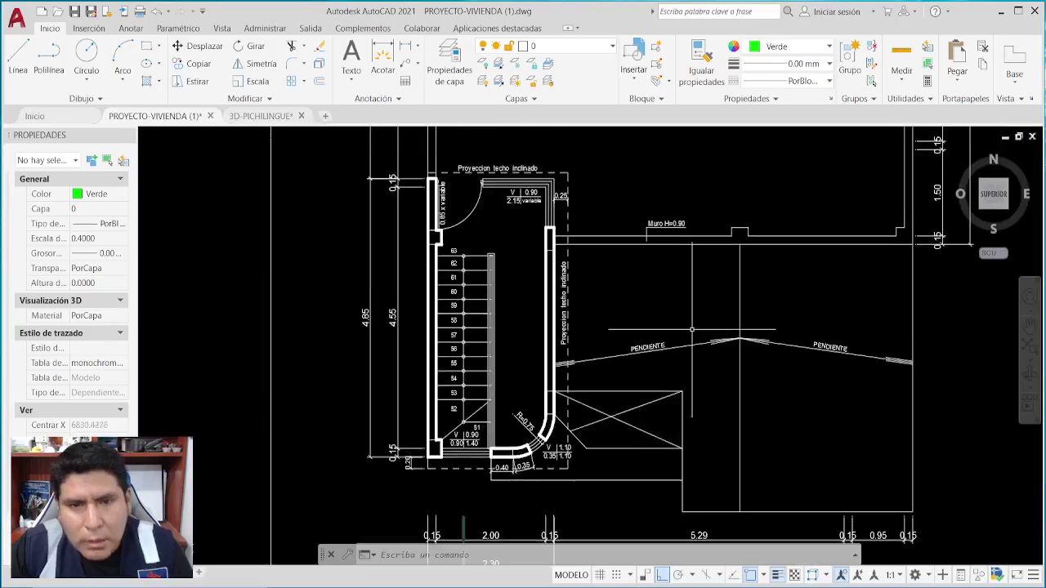
{"action": "mouse_move", "coordinate": [894, 260]}
{"action": "left_mouse_down"}
{"action": "mouse_move", "coordinate": [888, 394]}
{"action": "mouse_move", "coordinate": [853, 478]}
{"action": "mouse_move", "coordinate": [692, 452]}
{"action": "left_mouse_up"}
{"action": "mouse_move", "coordinate": [593, 321]}
{"action": "left_mouse_down"}
{"action": "mouse_move", "coordinate": [627, 268]}
{"action": "mouse_move", "coordinate": [782, 255]}
{"action": "left_mouse_up"}
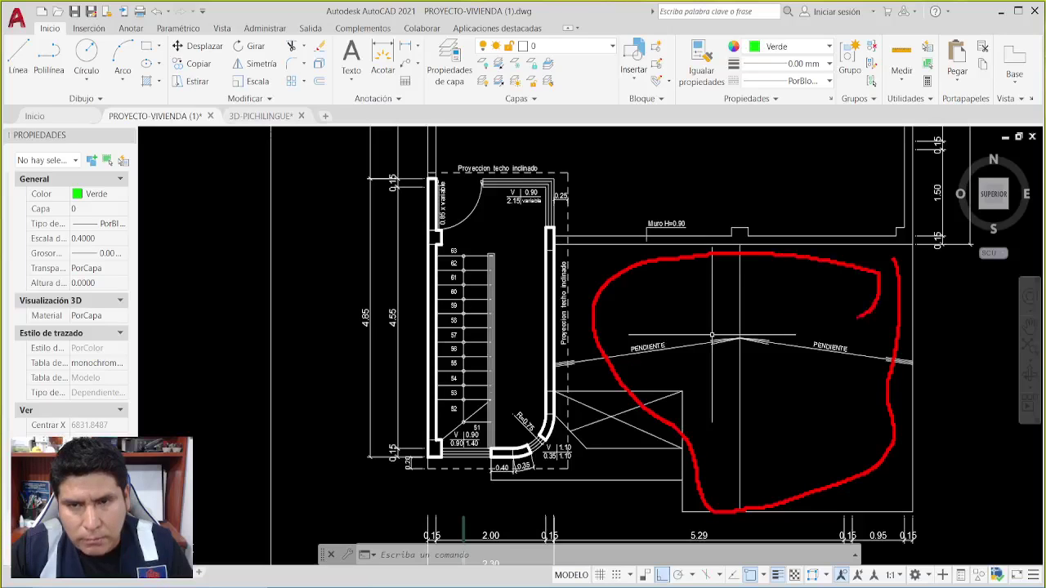
{"action": "key", "text": "Escape"}
Circle the two DUCTO shafts beside the open AZOTEA area in red and clear the marks.
{"action": "scroll", "coordinate": [622, 368], "scroll_direction": "down", "scroll_amount": 5}
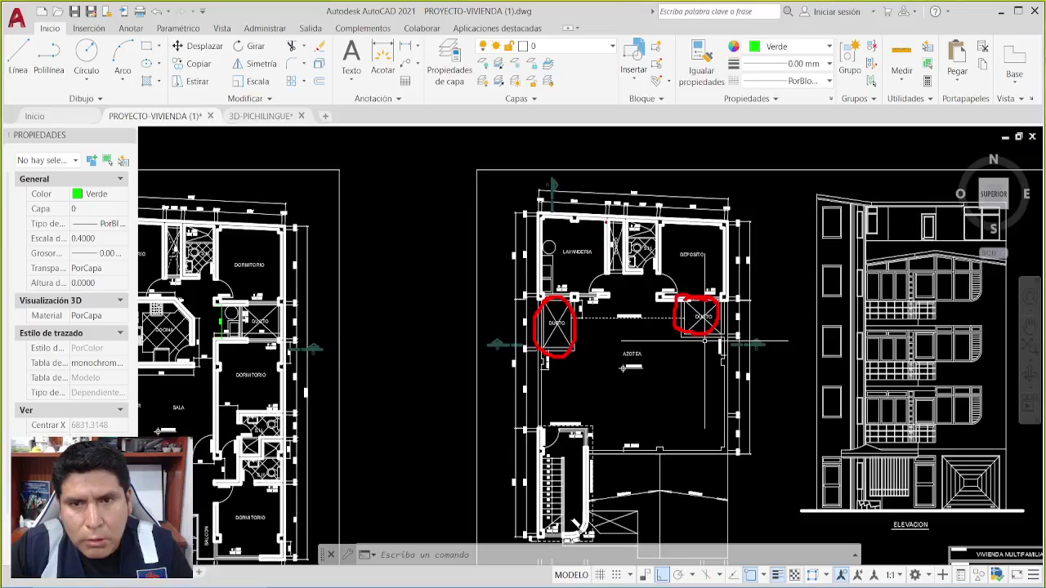
{"action": "key", "text": "Escape"}
{"action": "key", "text": "Escape"}
Examine the S.H. bathroom next to the DUCTO on the CUARTO PISO plan, including its high window and door.
{"action": "scroll", "coordinate": [623, 368], "scroll_direction": "down", "scroll_amount": 5}
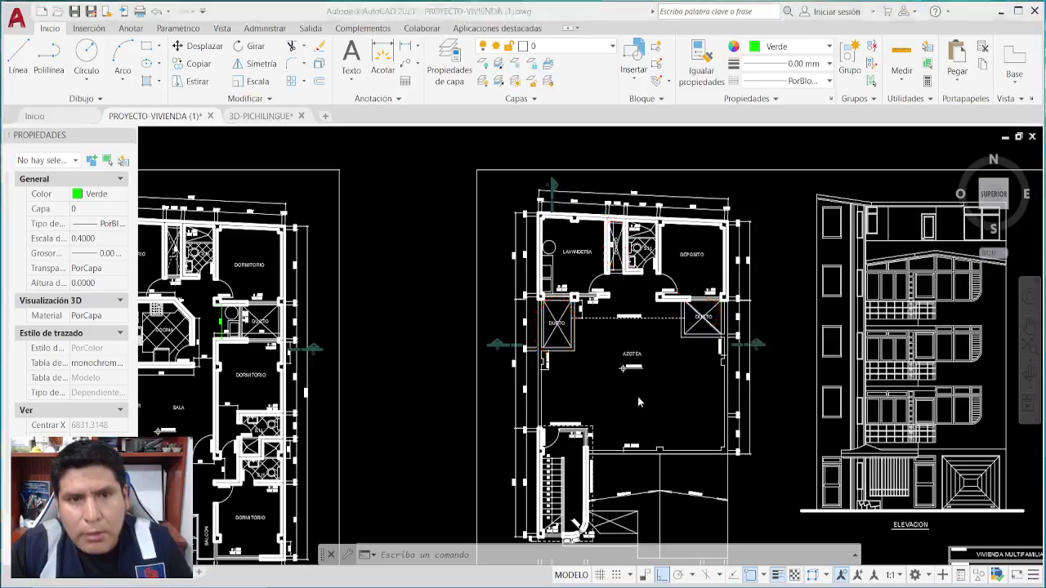
{"action": "scroll", "coordinate": [623, 368], "scroll_direction": "up", "scroll_amount": 1}
{"action": "middle_click_drag", "start_coordinate": [621, 457], "coordinate": [646, 278]}
{"action": "scroll", "coordinate": [621, 368], "scroll_direction": "up", "scroll_amount": 8}
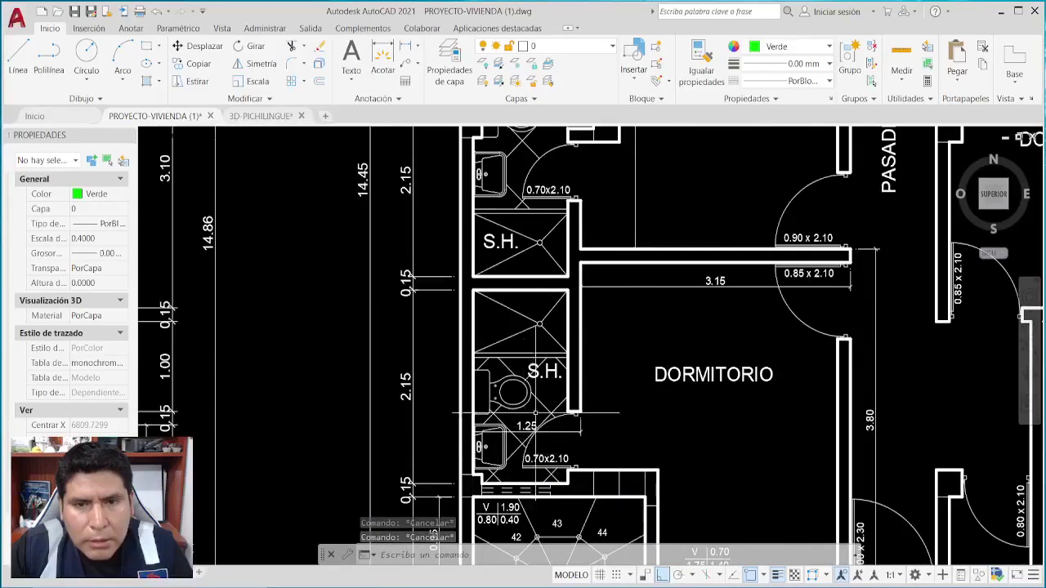
{"action": "scroll", "coordinate": [557, 355], "scroll_direction": "down", "scroll_amount": 3}
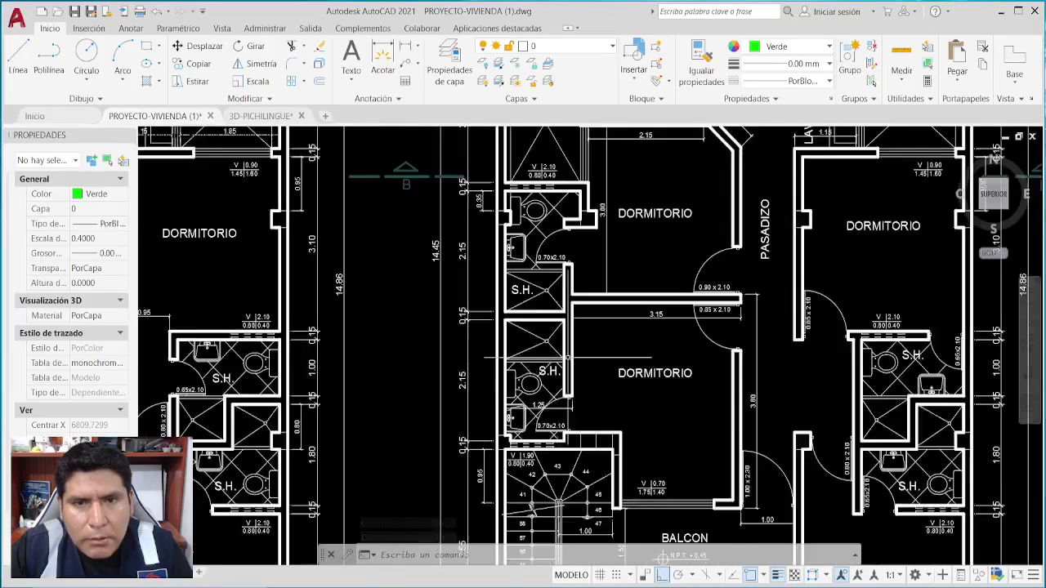
{"action": "middle_click_drag", "start_coordinate": [557, 354], "coordinate": [569, 425]}
{"action": "scroll", "coordinate": [608, 303], "scroll_direction": "up", "scroll_amount": 4}
{"action": "scroll", "coordinate": [569, 303], "scroll_direction": "up", "scroll_amount": 2}
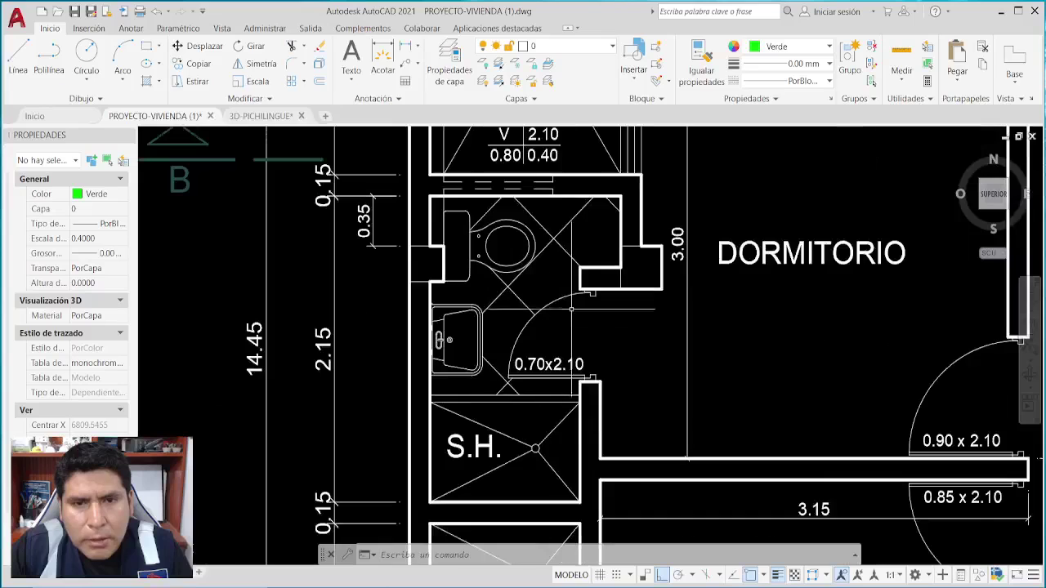
Examine the S.H. bathroom beside the stairs on the CUARTO PISO plan and its high window over the stairwell.
{"action": "scroll", "coordinate": [572, 420], "scroll_direction": "down", "scroll_amount": 2}
{"action": "middle_click_drag", "start_coordinate": [620, 390], "coordinate": [621, 421]}
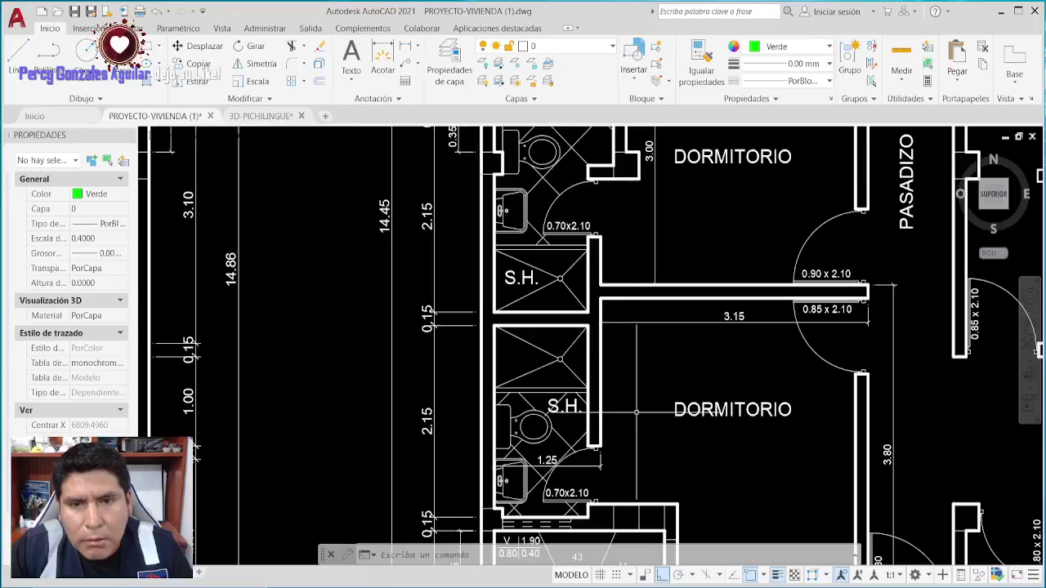
{"action": "middle_click_drag", "start_coordinate": [637, 409], "coordinate": [623, 232]}
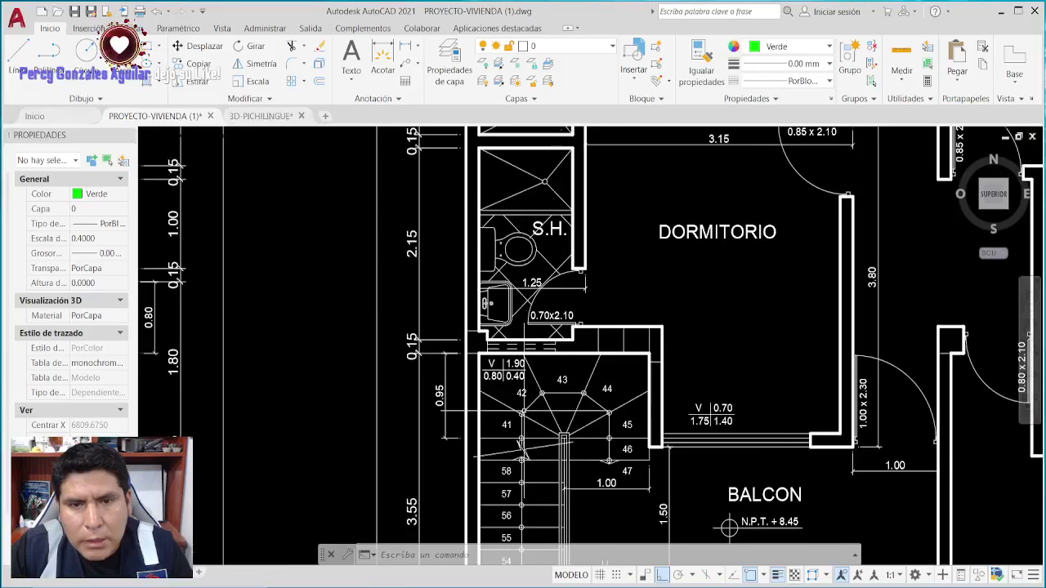
{"action": "scroll", "coordinate": [529, 367], "scroll_direction": "up", "scroll_amount": 3}
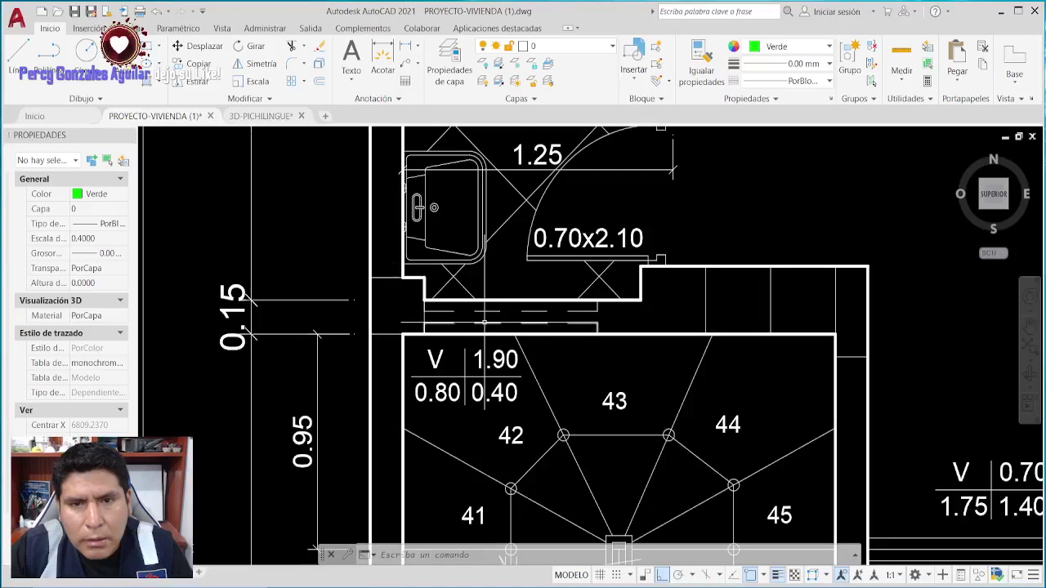
{"action": "scroll", "coordinate": [492, 384], "scroll_direction": "down", "scroll_amount": 4}
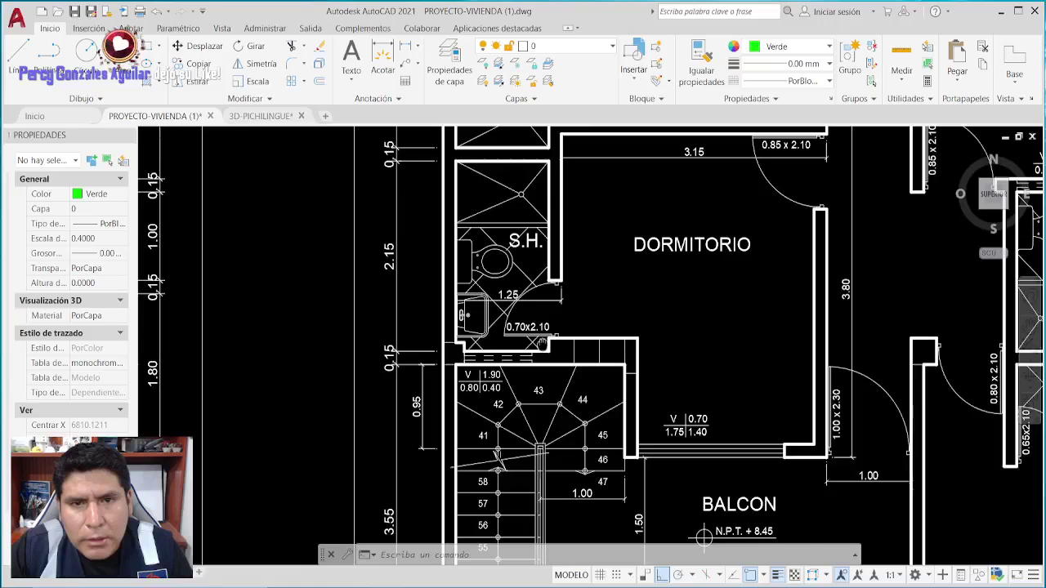
Mark the high window and outer wall of the front bedroom's S.H. on the CUARTO PISO plan in red and clear the marks.
{"action": "middle_click_drag", "start_coordinate": [654, 327], "coordinate": [359, 392]}
{"action": "scroll", "coordinate": [400, 351], "scroll_direction": "down", "scroll_amount": 2}
{"action": "scroll", "coordinate": [654, 531], "scroll_direction": "up", "scroll_amount": 2}
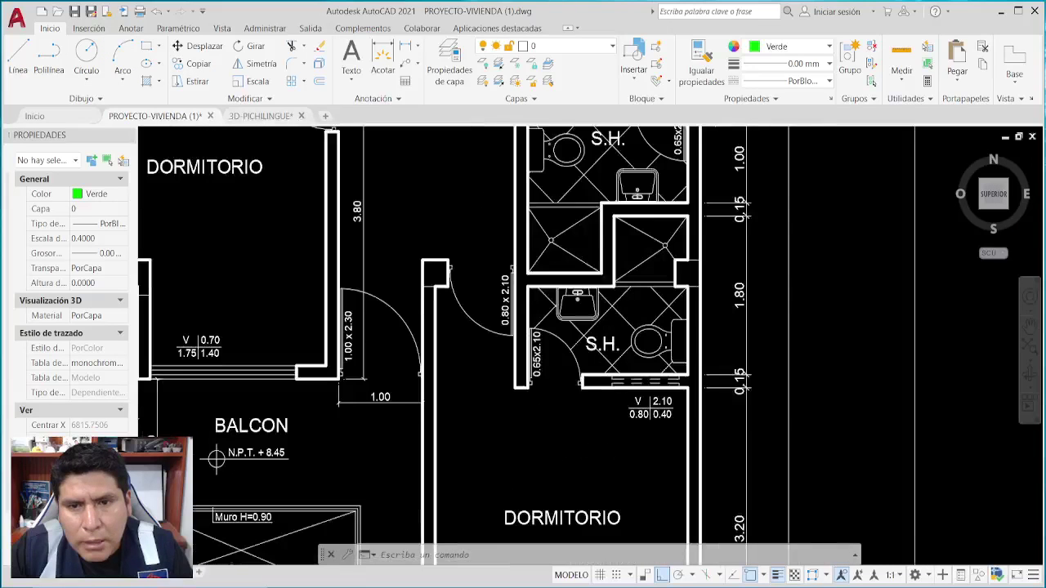
{"action": "scroll", "coordinate": [629, 347], "scroll_direction": "up", "scroll_amount": 2}
{"action": "scroll", "coordinate": [631, 349], "scroll_direction": "down", "scroll_amount": 2}
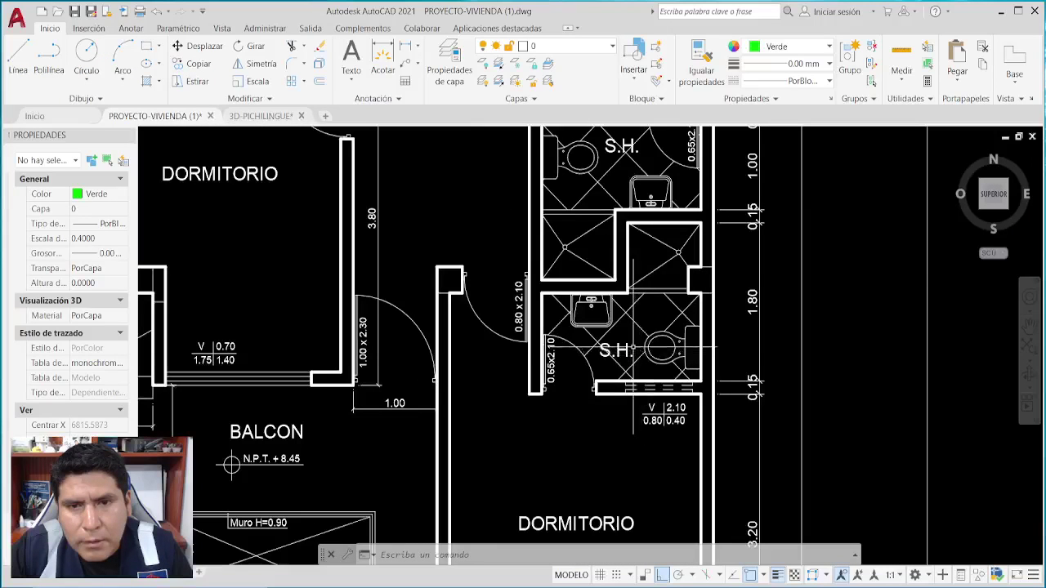
{"action": "mouse_move", "coordinate": [632, 349]}
{"action": "middle_mouse_down"}
{"action": "mouse_move", "coordinate": [690, 135]}
{"action": "mouse_move", "coordinate": [659, 420]}
{"action": "middle_mouse_up"}
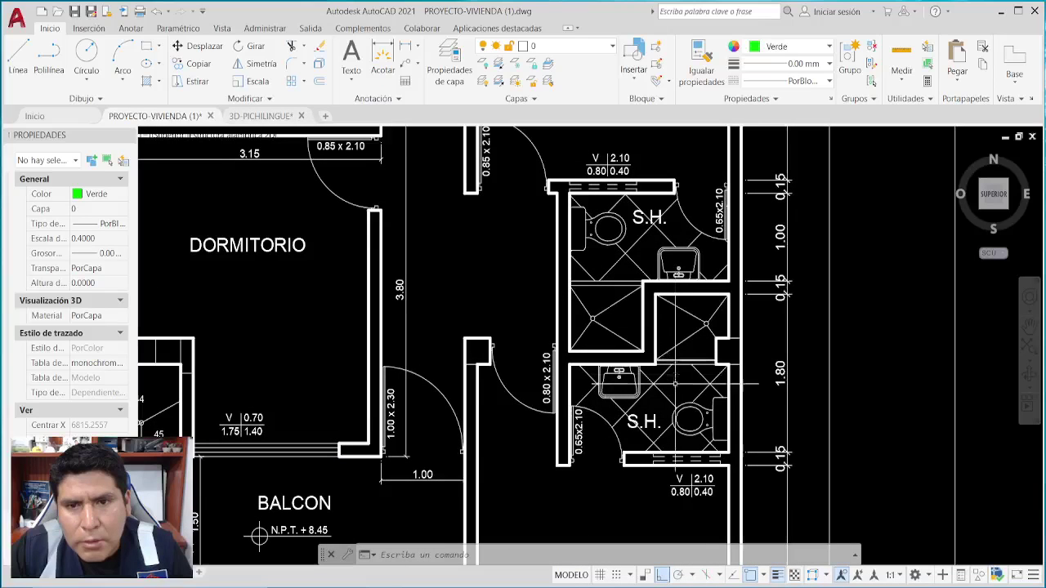
{"action": "middle_click_drag", "start_coordinate": [661, 441], "coordinate": [645, 309]}
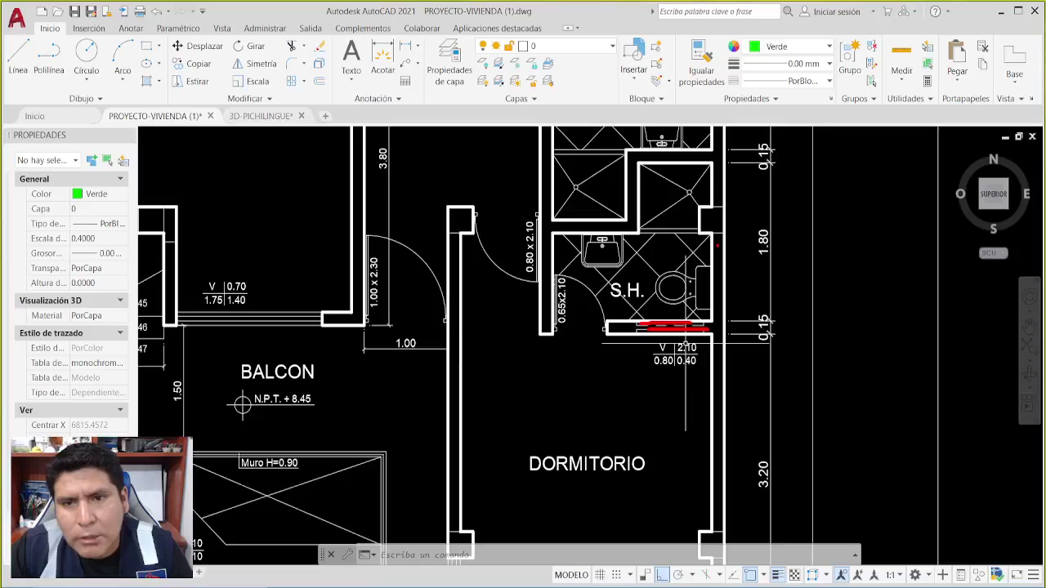
{"action": "left_click_drag", "start_coordinate": [726, 239], "coordinate": [745, 249]}
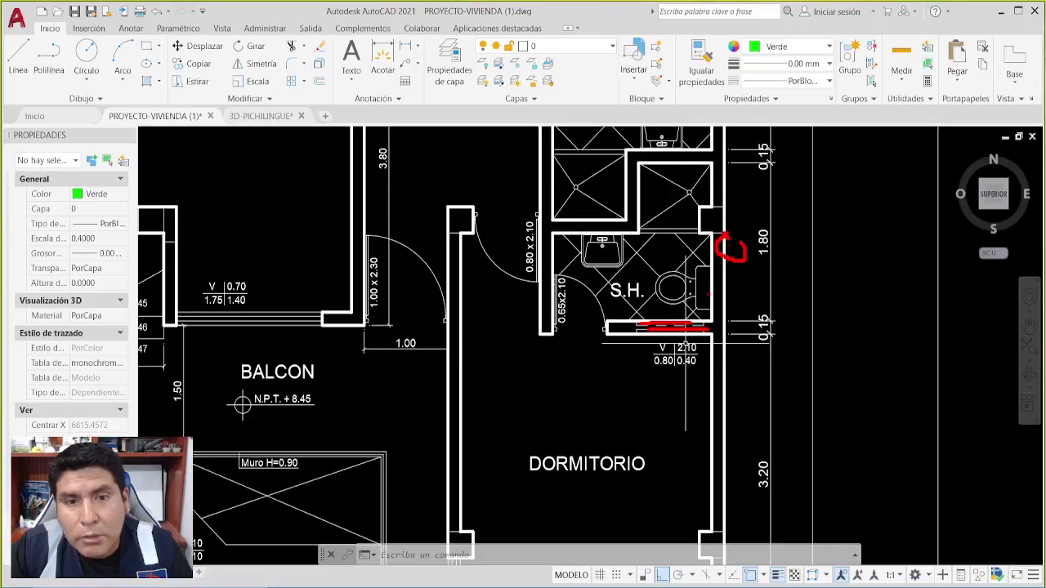
{"action": "key", "text": "Escape"}
{"action": "key", "text": "Escape"}
{"action": "scroll", "coordinate": [669, 377], "scroll_direction": "down", "scroll_amount": 5}
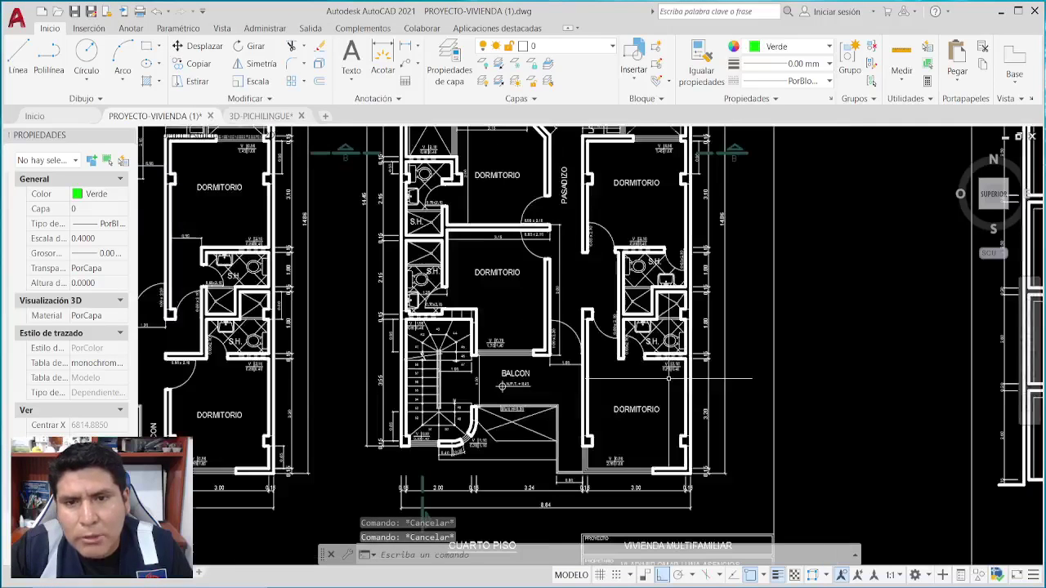
{"action": "middle_click_drag", "start_coordinate": [584, 294], "coordinate": [593, 404]}
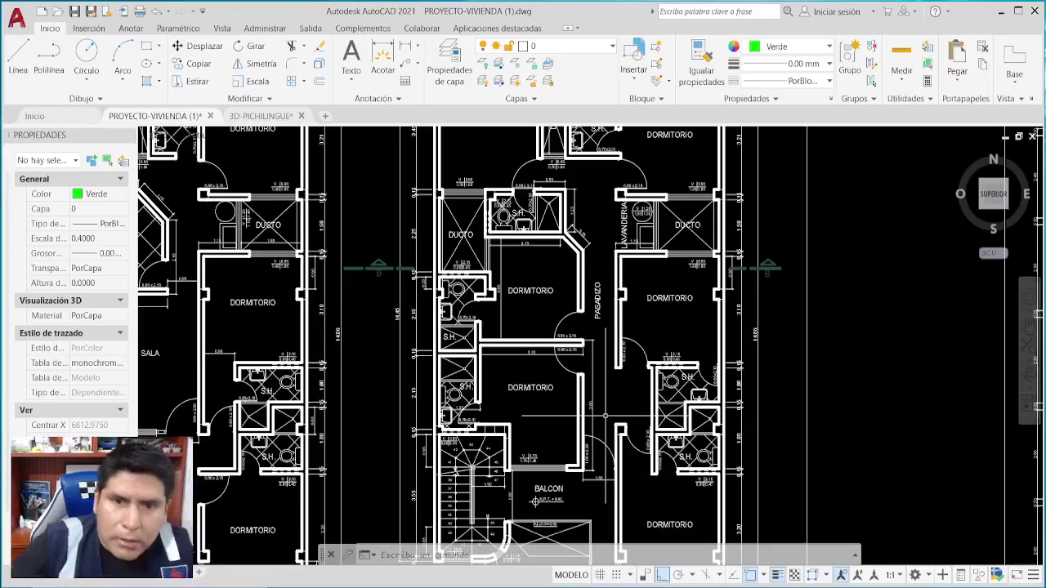
Examine the LAVANDERIA, DEPOSITO and DUCTO areas on the architectural AZOTEA plan.
{"action": "scroll", "coordinate": [605, 416], "scroll_direction": "down", "scroll_amount": 3}
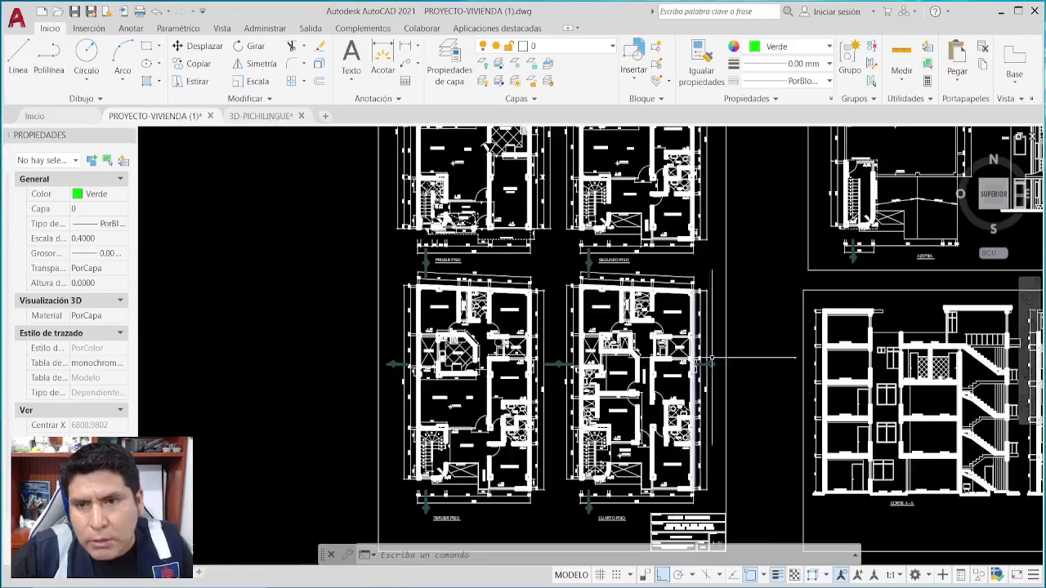
{"action": "mouse_move", "coordinate": [694, 400]}
{"action": "middle_mouse_down"}
{"action": "mouse_move", "coordinate": [691, 368]}
{"action": "mouse_move", "coordinate": [409, 466]}
{"action": "middle_mouse_up"}
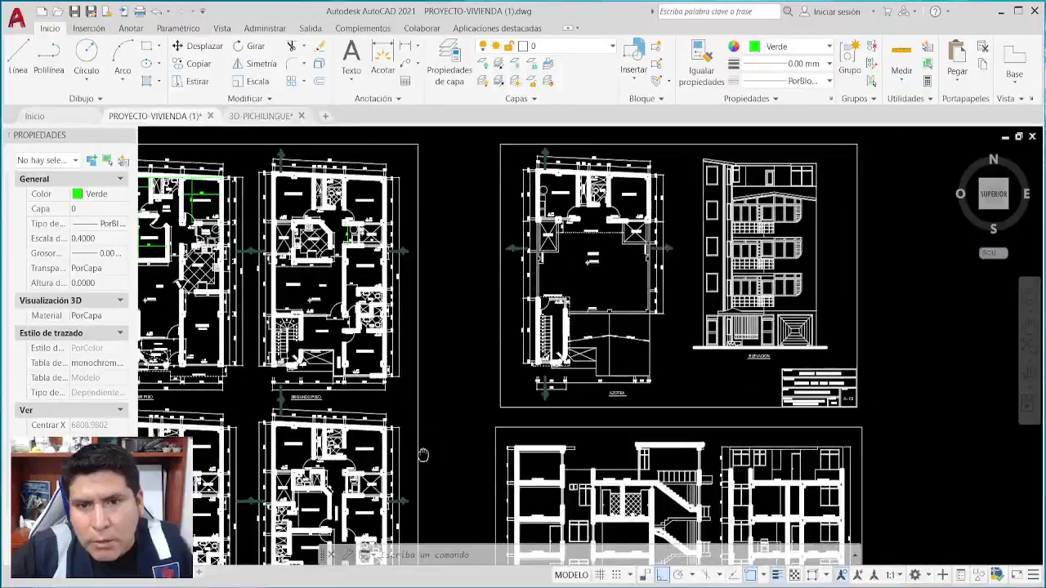
{"action": "scroll", "coordinate": [591, 219], "scroll_direction": "up", "scroll_amount": 6}
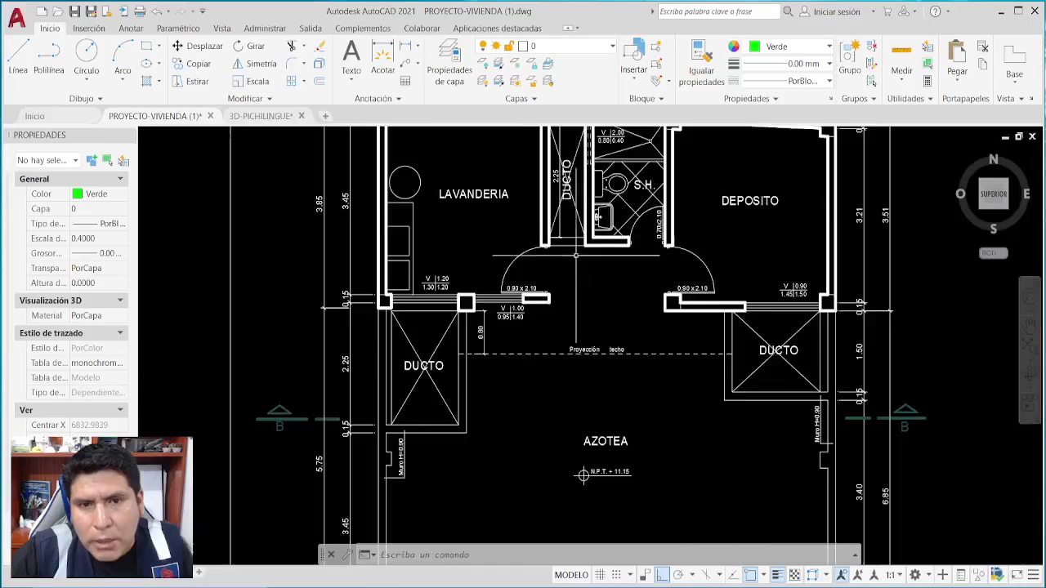
{"action": "scroll", "coordinate": [574, 289], "scroll_direction": "down", "scroll_amount": 2}
{"action": "mouse_move", "coordinate": [539, 539]}
{"action": "middle_mouse_down"}
{"action": "mouse_move", "coordinate": [558, 394]}
{"action": "mouse_move", "coordinate": [591, 569]}
{"action": "middle_mouse_up"}
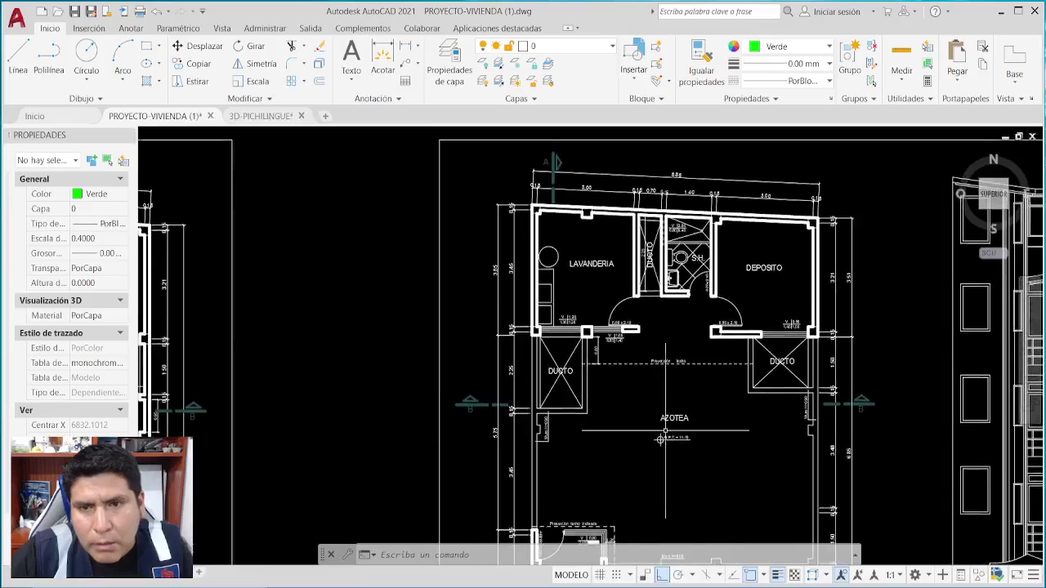
Look through the structural and installation sheets and find the AZOTEA plan on the sanitary installation sheet.
{"action": "scroll", "coordinate": [640, 273], "scroll_direction": "down", "scroll_amount": 5}
{"action": "scroll", "coordinate": [637, 229], "scroll_direction": "down", "scroll_amount": 4}
{"action": "middle_click_drag", "start_coordinate": [638, 228], "coordinate": [564, 483]}
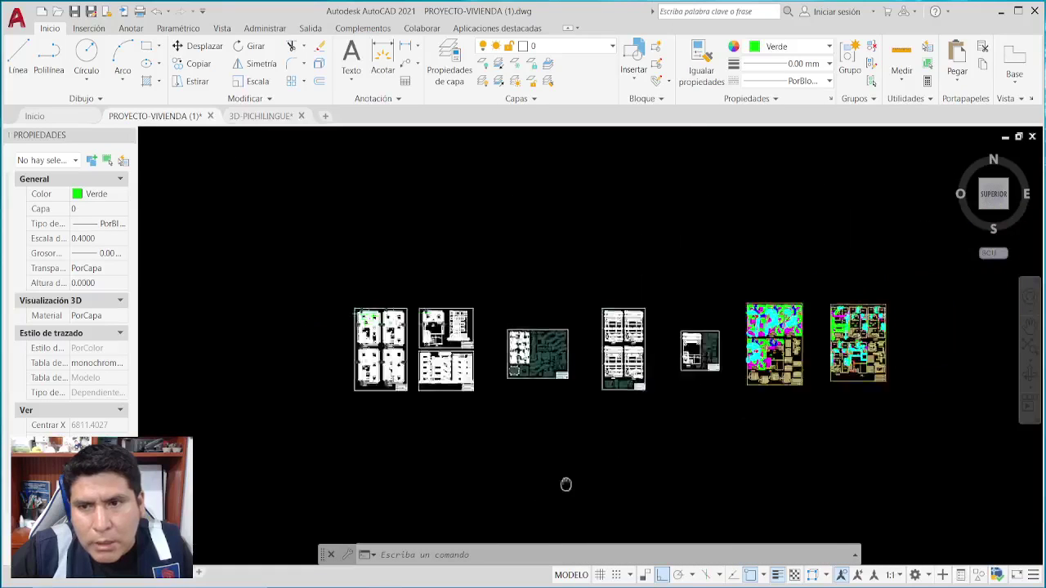
{"action": "scroll", "coordinate": [546, 385], "scroll_direction": "up", "scroll_amount": 7}
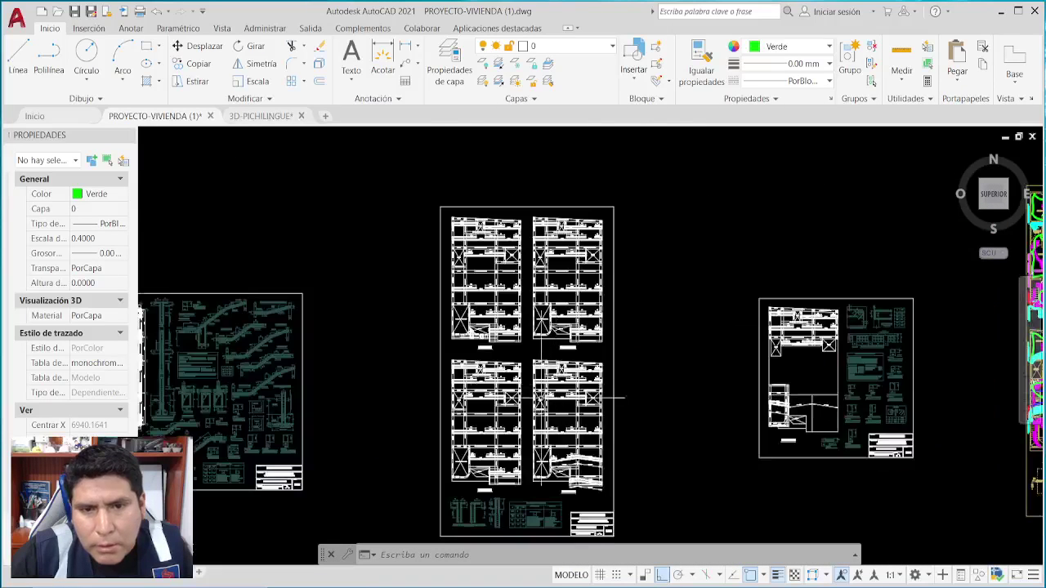
{"action": "scroll", "coordinate": [544, 400], "scroll_direction": "down", "scroll_amount": 4}
{"action": "middle_click_drag", "start_coordinate": [548, 400], "coordinate": [139, 401]}
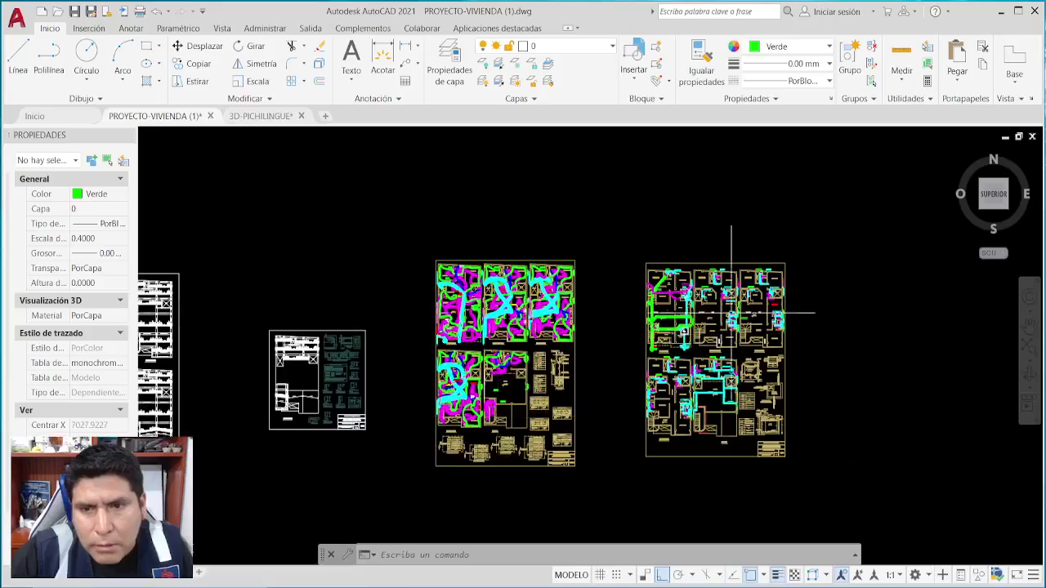
{"action": "scroll", "coordinate": [730, 303], "scroll_direction": "up", "scroll_amount": 7}
{"action": "middle_click_drag", "start_coordinate": [688, 555], "coordinate": [722, 219]}
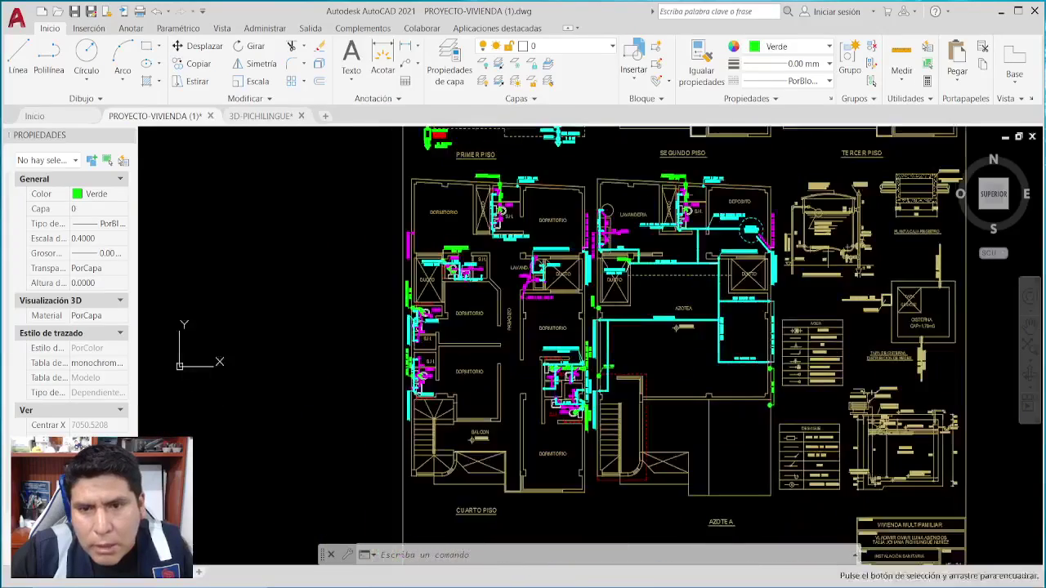
Circle the elevated tank projection in the DEPOSITO area of the sanitary AZOTEA plan in red and clear the mark.
{"action": "scroll", "coordinate": [675, 328], "scroll_direction": "up", "scroll_amount": 6}
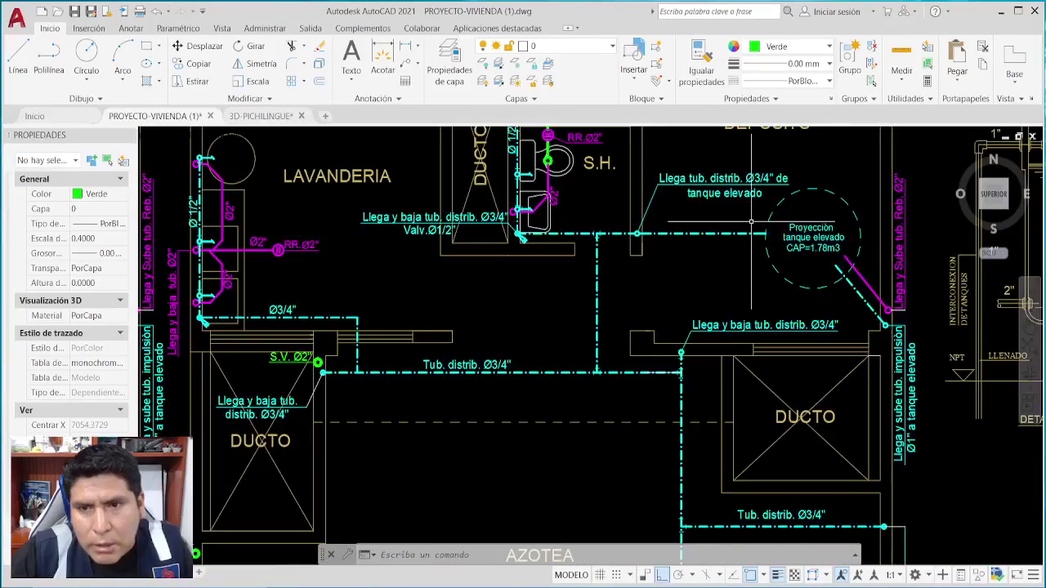
{"action": "middle_click_drag", "start_coordinate": [752, 221], "coordinate": [694, 343]}
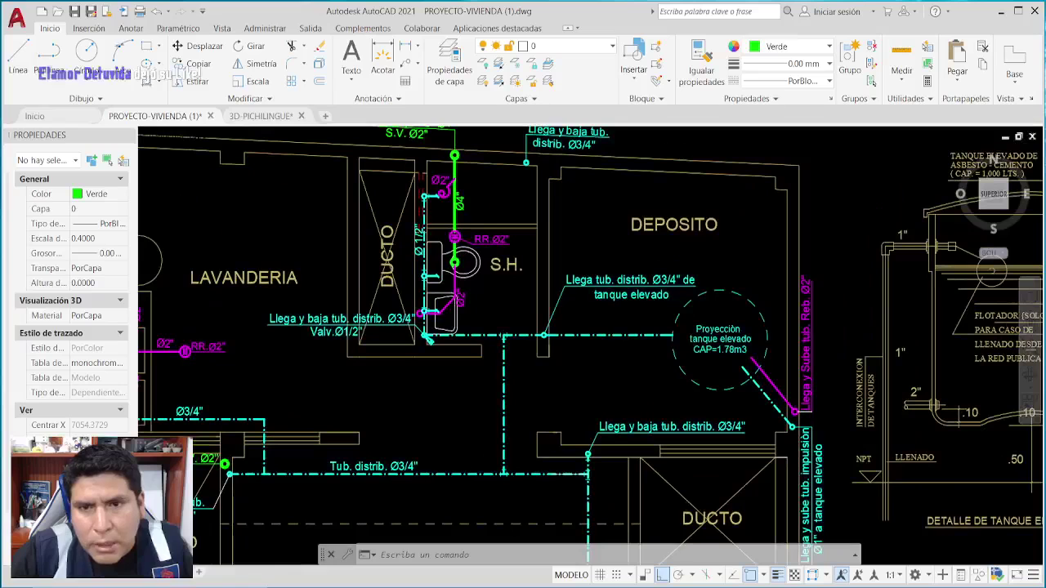
{"action": "scroll", "coordinate": [693, 343], "scroll_direction": "up", "scroll_amount": 5}
{"action": "scroll", "coordinate": [587, 417], "scroll_direction": "down", "scroll_amount": 3}
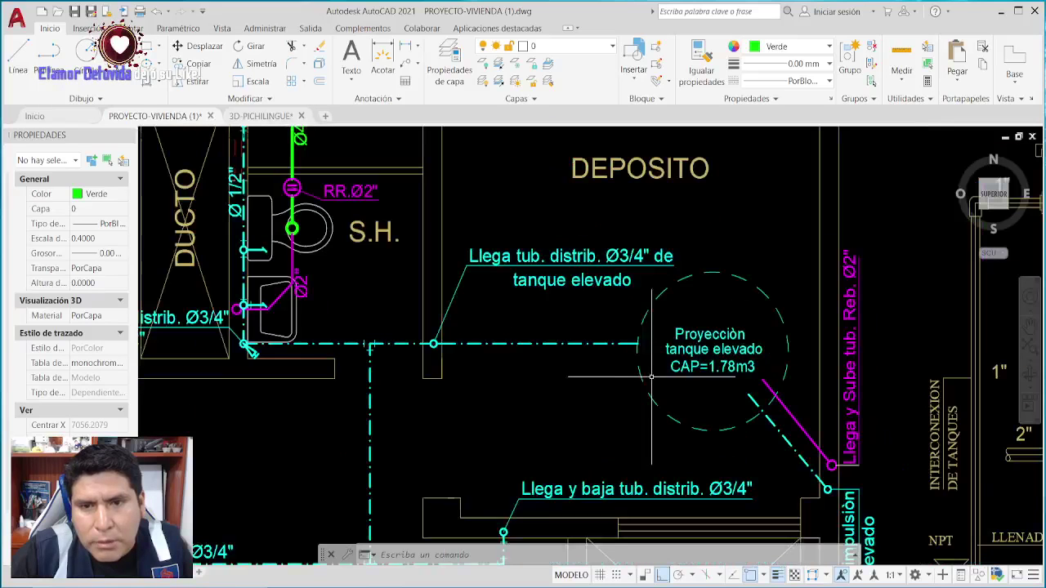
{"action": "middle_click_drag", "start_coordinate": [587, 418], "coordinate": [629, 463]}
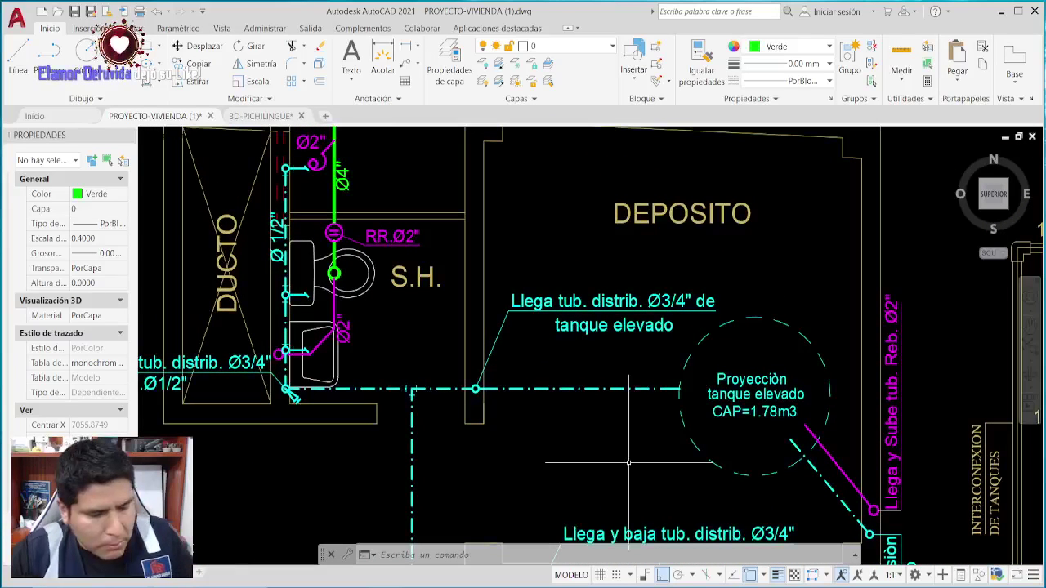
{"action": "mouse_move", "coordinate": [809, 311]}
{"action": "left_mouse_down"}
{"action": "mouse_move", "coordinate": [663, 429]}
{"action": "mouse_move", "coordinate": [833, 326]}
{"action": "mouse_move", "coordinate": [778, 300]}
{"action": "left_mouse_up"}
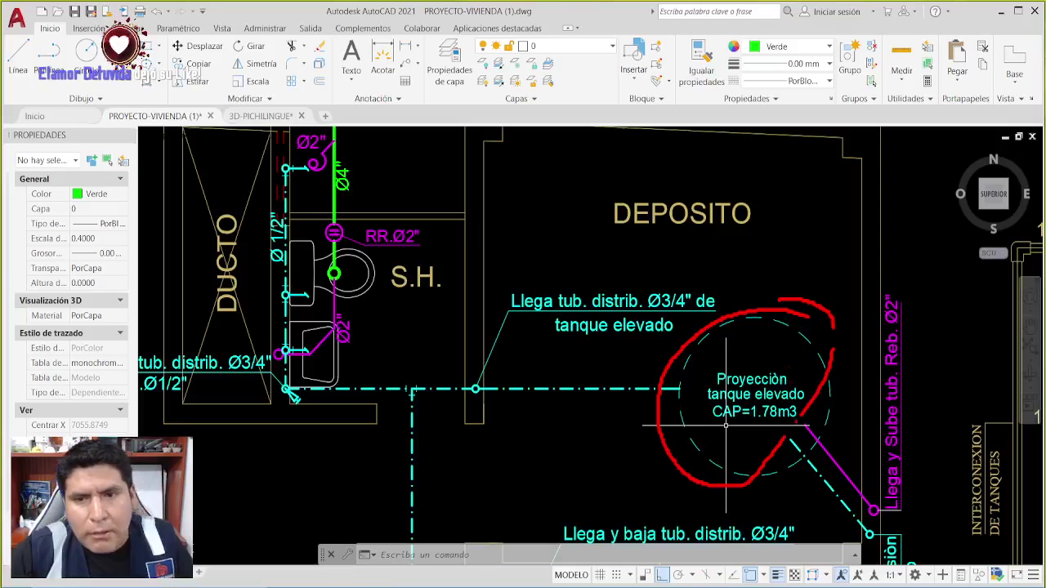
{"action": "key", "text": "Escape"}
{"action": "key", "text": "Escape"}
{"action": "key", "text": "Escape"}
{"action": "key", "text": "Escape"}
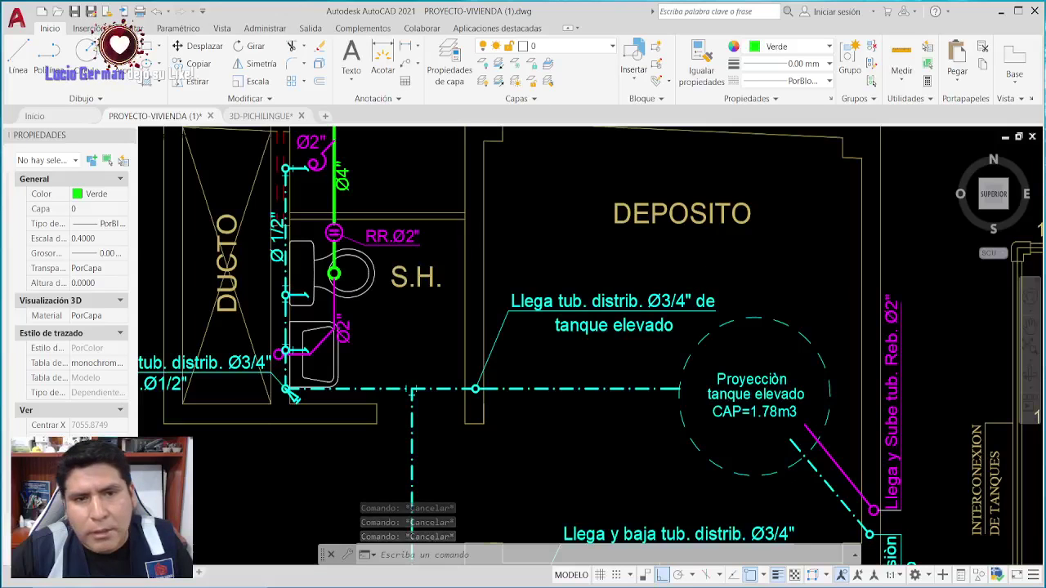
View the complete row of architecture, structure and installation sheets.
{"action": "scroll", "coordinate": [790, 268], "scroll_direction": "down", "scroll_amount": 1}
{"action": "scroll", "coordinate": [694, 268], "scroll_direction": "down", "scroll_amount": 3}
{"action": "scroll", "coordinate": [694, 268], "scroll_direction": "down", "scroll_amount": 3}
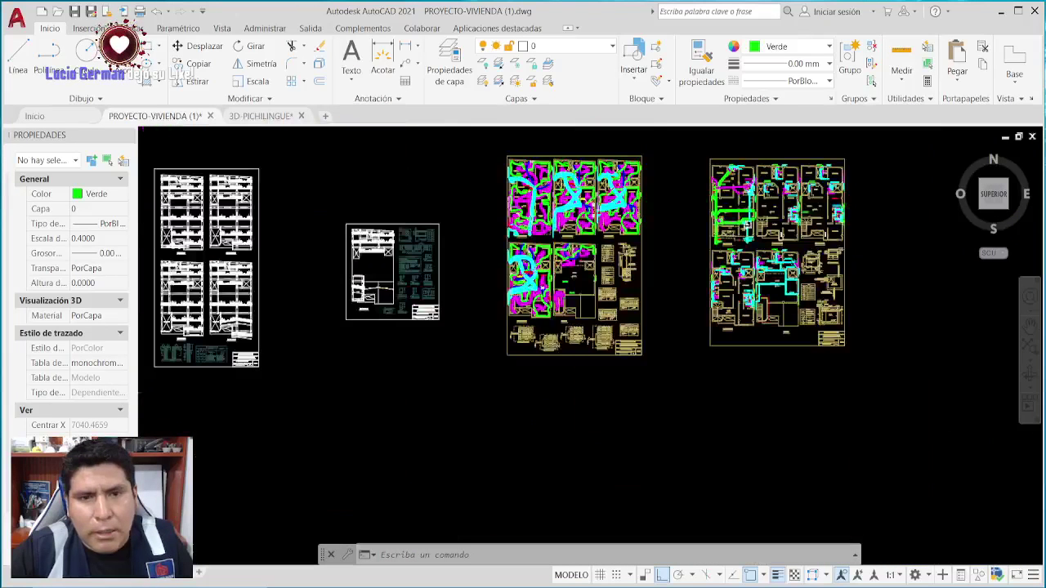
{"action": "middle_click_drag", "start_coordinate": [167, 391], "coordinate": [302, 431]}
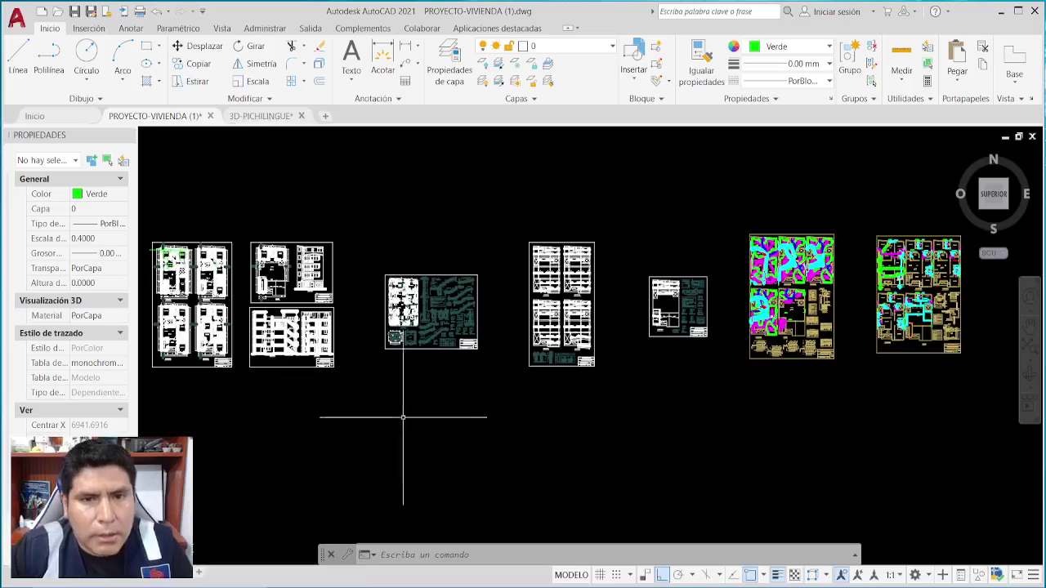
Circle the three DUCTO shafts on the architectural AZOTEA plan in red and clear the marks.
{"action": "scroll", "coordinate": [343, 408], "scroll_direction": "up", "scroll_amount": 1}
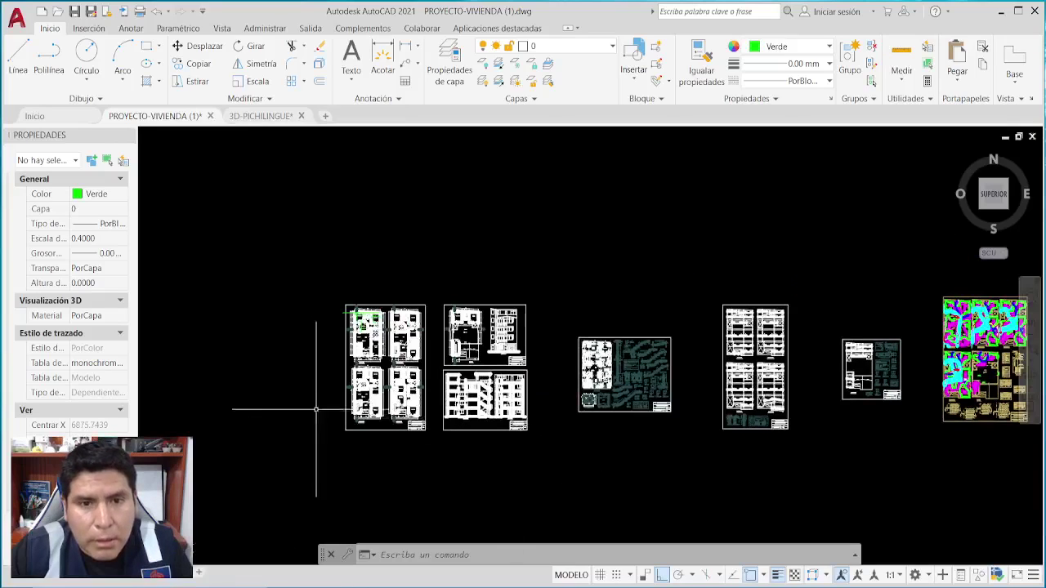
{"action": "scroll", "coordinate": [343, 384], "scroll_direction": "up", "scroll_amount": 2}
{"action": "scroll", "coordinate": [347, 339], "scroll_direction": "up", "scroll_amount": 5}
{"action": "mouse_move", "coordinate": [744, 271]}
{"action": "middle_mouse_down"}
{"action": "mouse_move", "coordinate": [511, 316]}
{"action": "mouse_move", "coordinate": [523, 312]}
{"action": "middle_mouse_up"}
{"action": "scroll", "coordinate": [589, 304], "scroll_direction": "up", "scroll_amount": 2}
{"action": "middle_click_drag", "start_coordinate": [589, 319], "coordinate": [578, 336]}
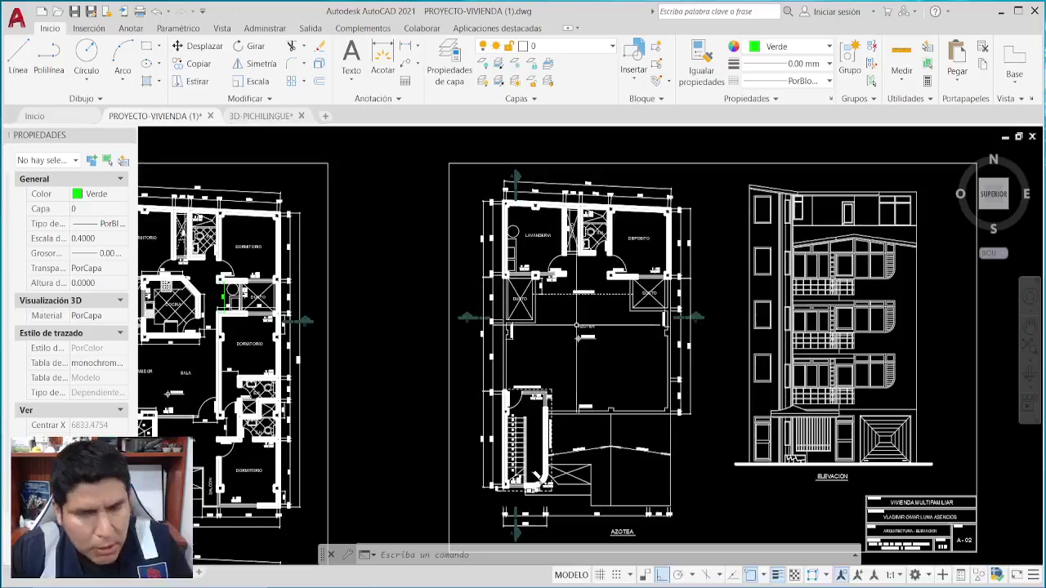
{"action": "mouse_move", "coordinate": [527, 268]}
{"action": "left_mouse_down"}
{"action": "mouse_move", "coordinate": [491, 314]}
{"action": "mouse_move", "coordinate": [516, 273]}
{"action": "left_mouse_up"}
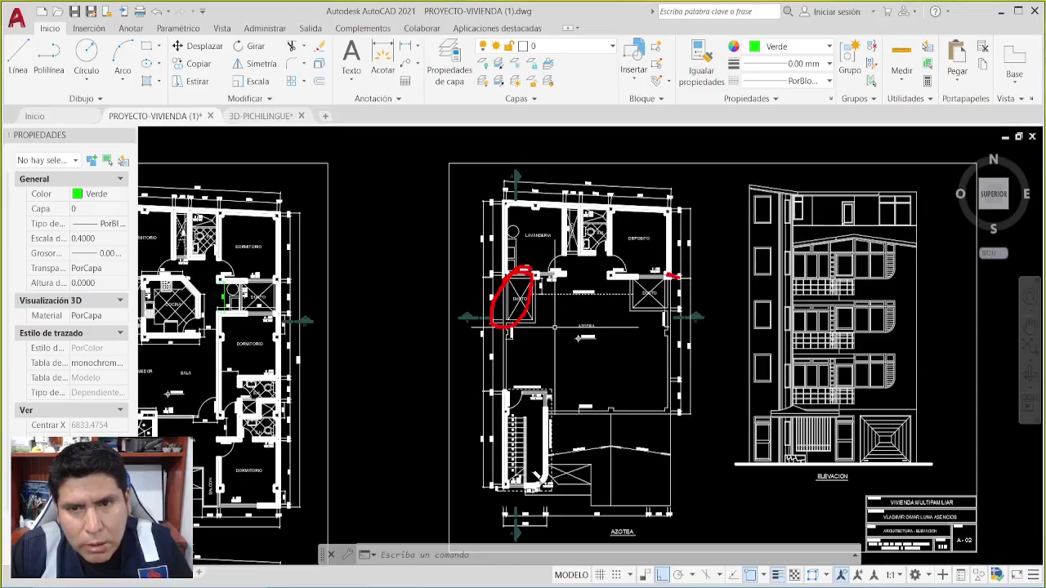
{"action": "mouse_move", "coordinate": [670, 276]}
{"action": "left_mouse_down"}
{"action": "mouse_move", "coordinate": [625, 279]}
{"action": "mouse_move", "coordinate": [673, 288]}
{"action": "mouse_move", "coordinate": [653, 261]}
{"action": "left_mouse_up"}
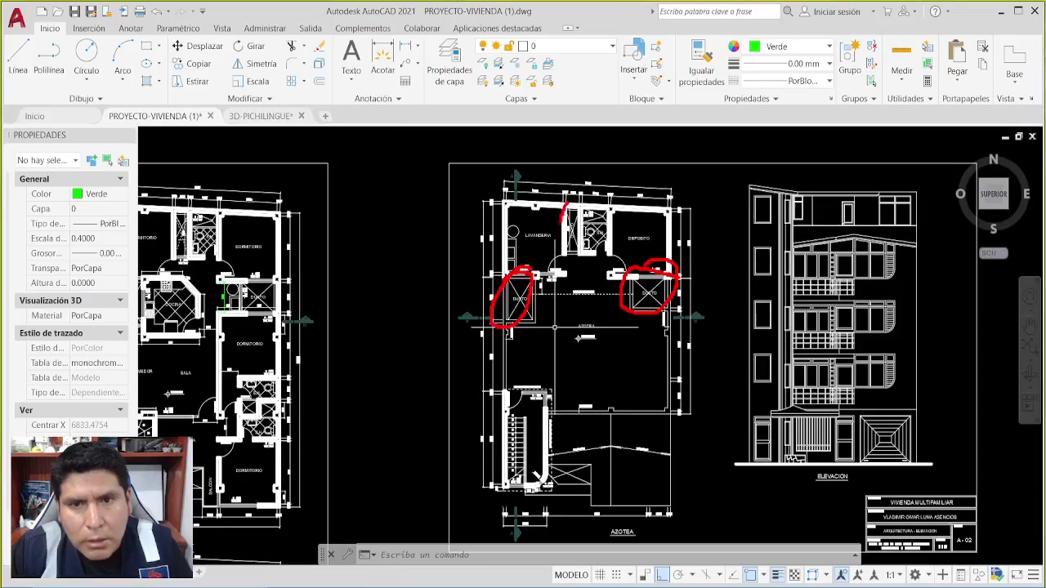
{"action": "left_click_drag", "start_coordinate": [572, 210], "coordinate": [566, 204]}
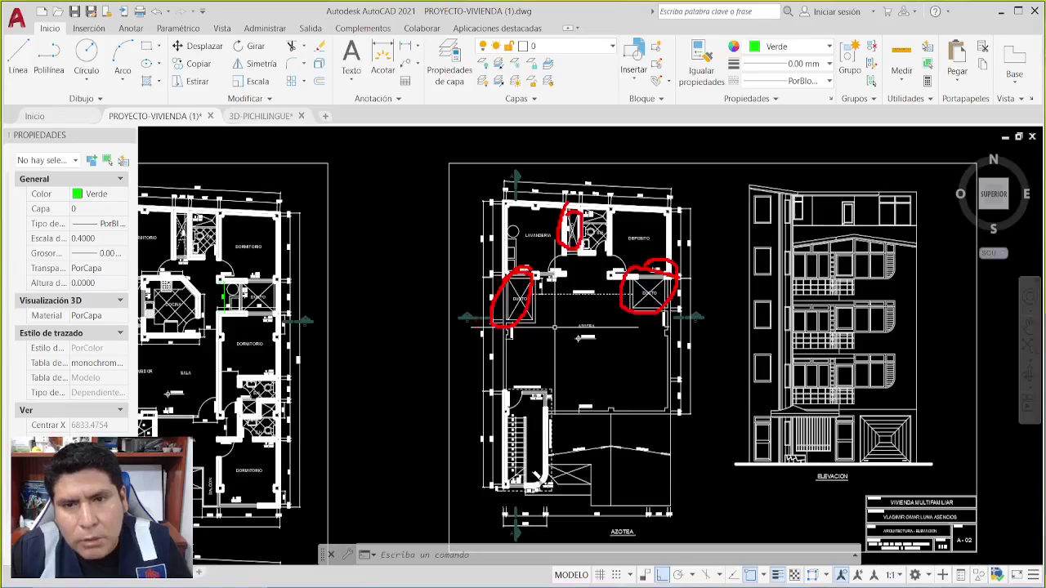
{"action": "key", "text": "Escape"}
{"action": "key", "text": "Escape"}
Examine the stairs, floor levels and rooms in the CORTE A-A and CORTE B-B sections.
{"action": "scroll", "coordinate": [652, 299], "scroll_direction": "down", "scroll_amount": 4}
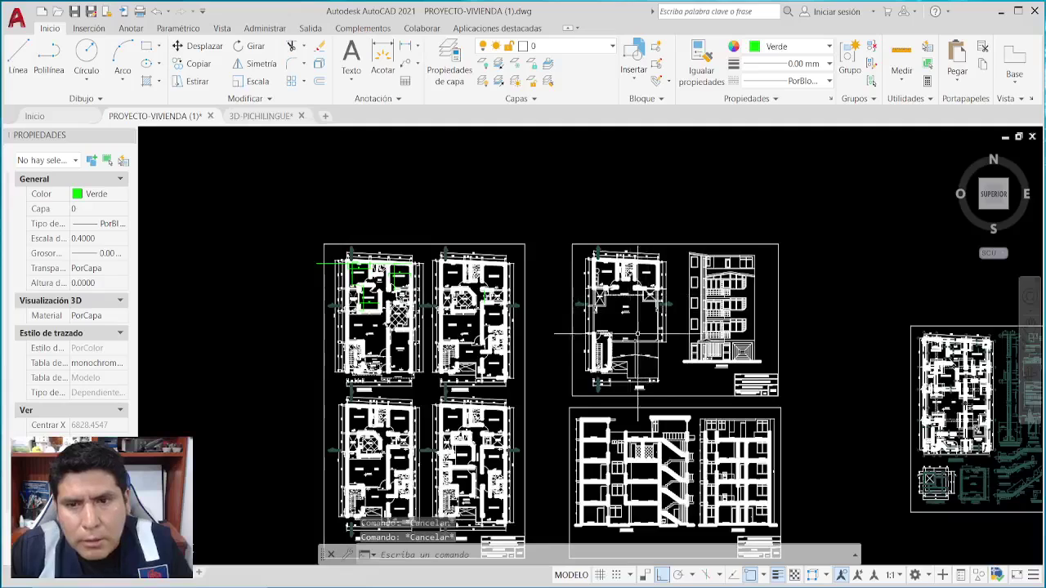
{"action": "middle_click_drag", "start_coordinate": [647, 343], "coordinate": [580, 231]}
{"action": "scroll", "coordinate": [580, 375], "scroll_direction": "up", "scroll_amount": 4}
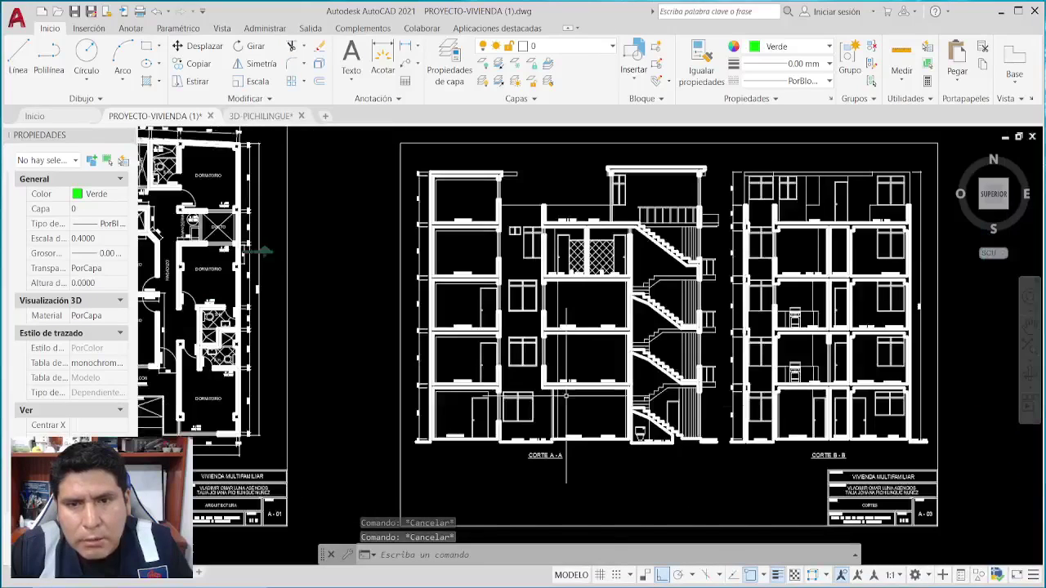
{"action": "scroll", "coordinate": [498, 430], "scroll_direction": "up", "scroll_amount": 3}
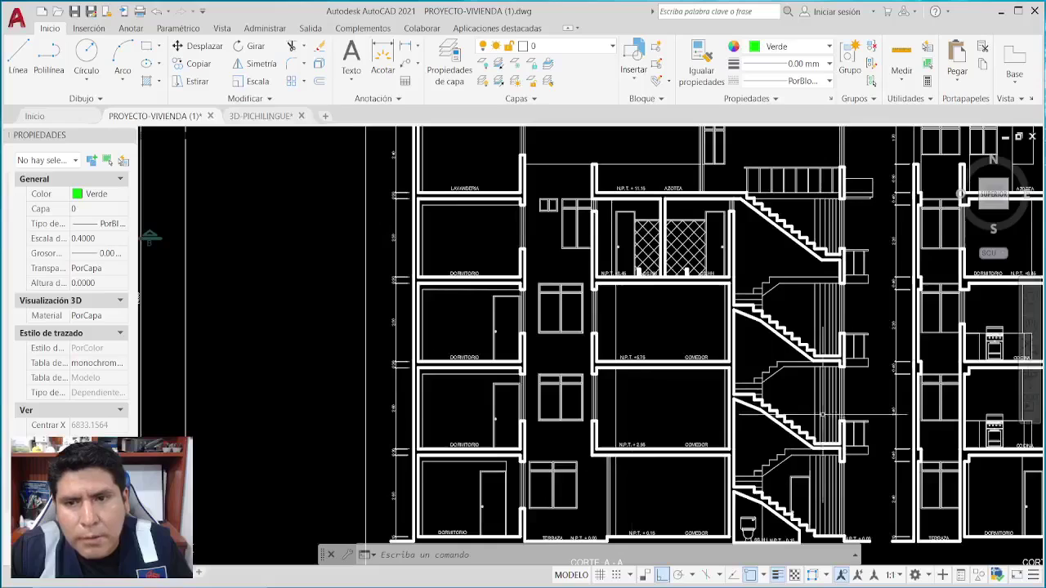
{"action": "mouse_move", "coordinate": [833, 397]}
{"action": "middle_mouse_down"}
{"action": "mouse_move", "coordinate": [654, 402]}
{"action": "mouse_move", "coordinate": [547, 390]}
{"action": "mouse_move", "coordinate": [483, 355]}
{"action": "mouse_move", "coordinate": [456, 320]}
{"action": "middle_mouse_up"}
{"action": "scroll", "coordinate": [454, 317], "scroll_direction": "down", "scroll_amount": 5}
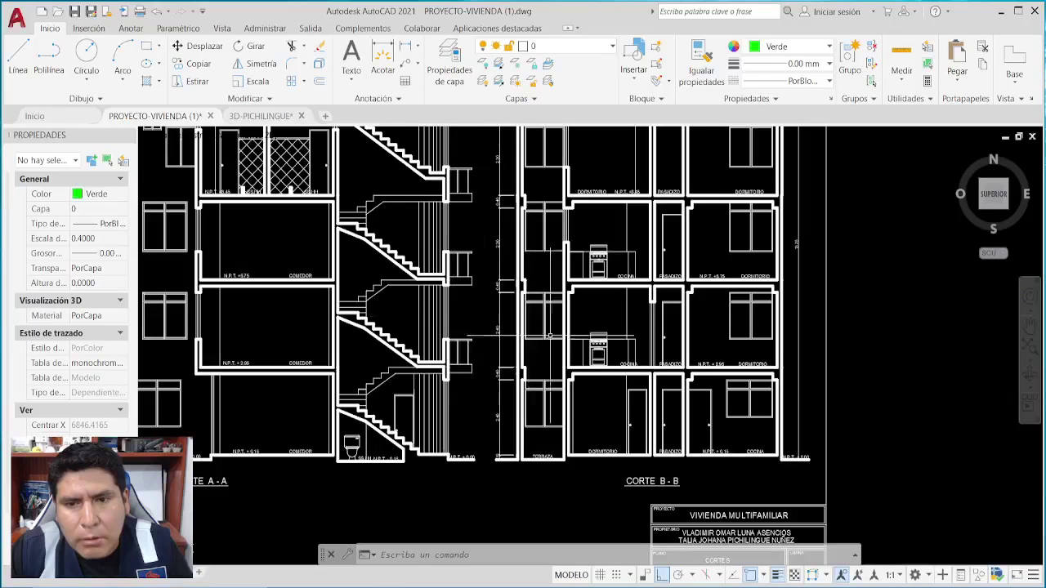
{"action": "middle_click_drag", "start_coordinate": [700, 345], "coordinate": [559, 387]}
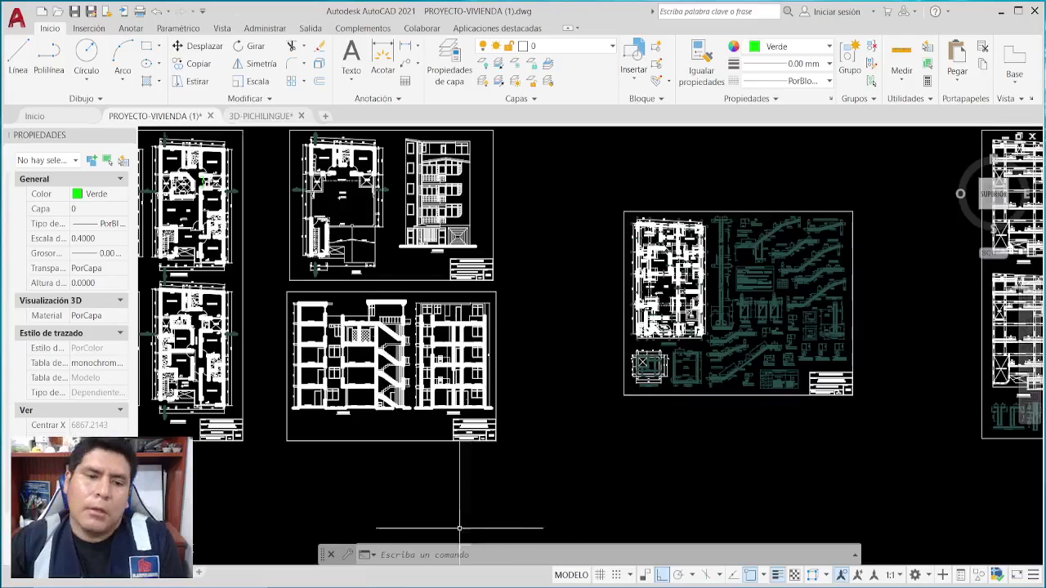
Switch to Facebook Live Producer, read the viewers' latest comments and return to the AutoCAD drawing.
{"action": "key", "text": "alt+Tab"}
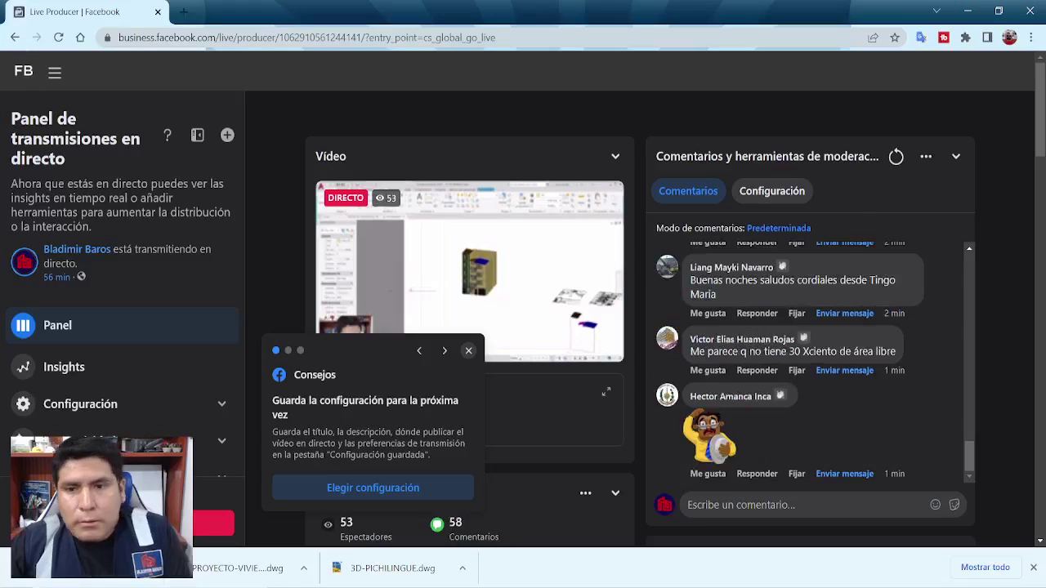
{"action": "scroll", "coordinate": [806, 345], "scroll_direction": "down", "scroll_amount": 2}
{"action": "scroll", "coordinate": [807, 340], "scroll_direction": "up", "scroll_amount": 2}
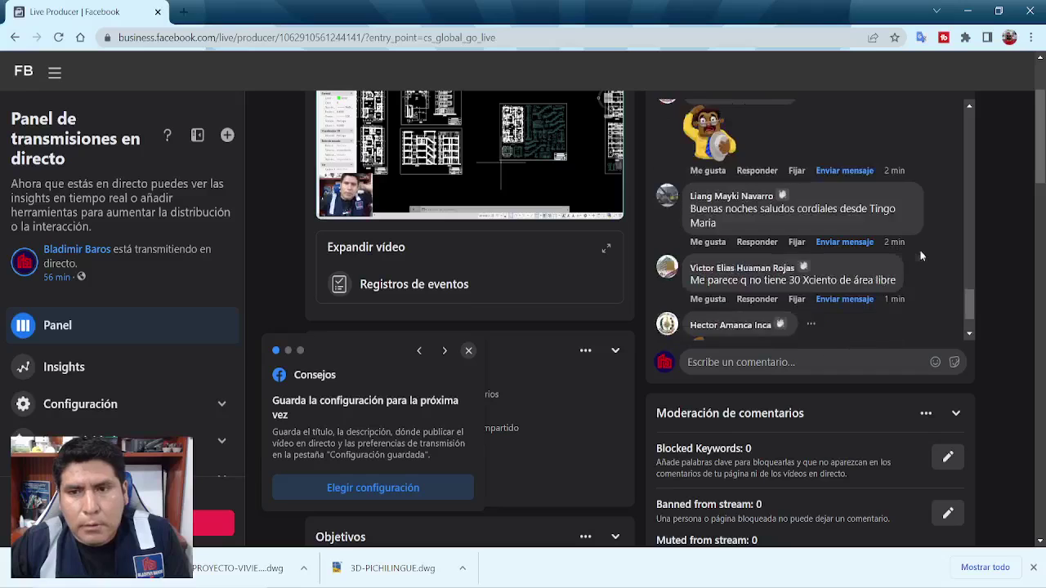
{"action": "scroll", "coordinate": [1007, 307], "scroll_direction": "up", "scroll_amount": 2}
{"action": "scroll", "coordinate": [910, 327], "scroll_direction": "down", "scroll_amount": 1}
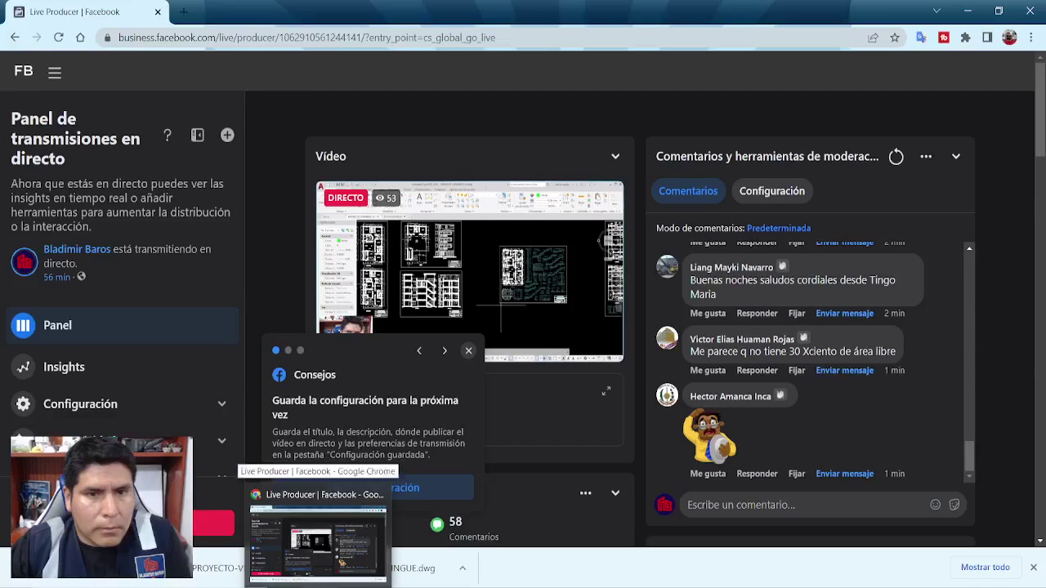
{"action": "left_click", "coordinate": [321, 582]}
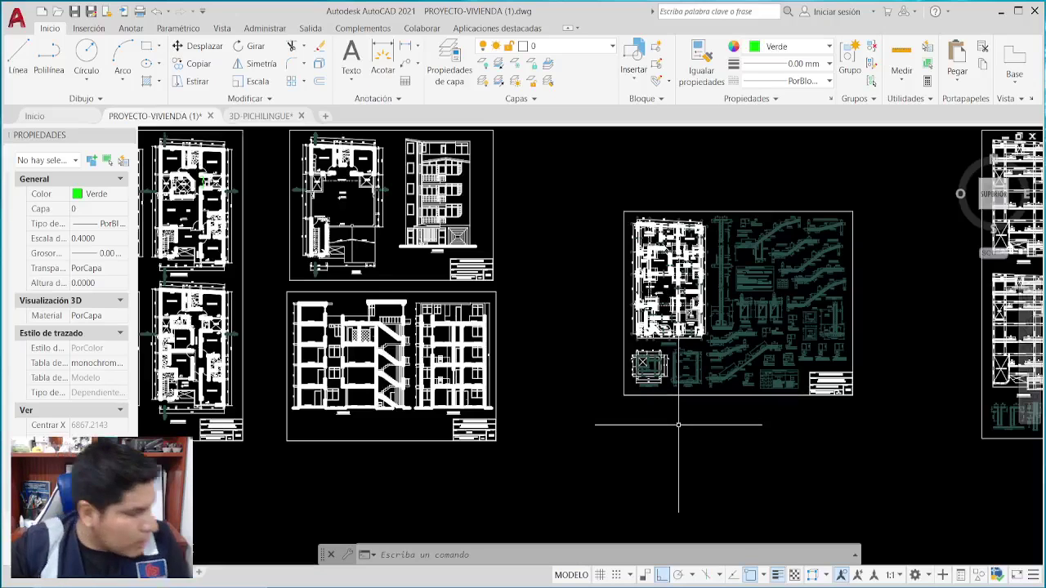
Circle the project, owner, ESTRUCTURA - CIMENTACION plan title and E - 01 sheet number in red on the foundation sheet's title block.
{"action": "scroll", "coordinate": [832, 367], "scroll_direction": "up", "scroll_amount": 4}
{"action": "scroll", "coordinate": [832, 367], "scroll_direction": "up", "scroll_amount": 4}
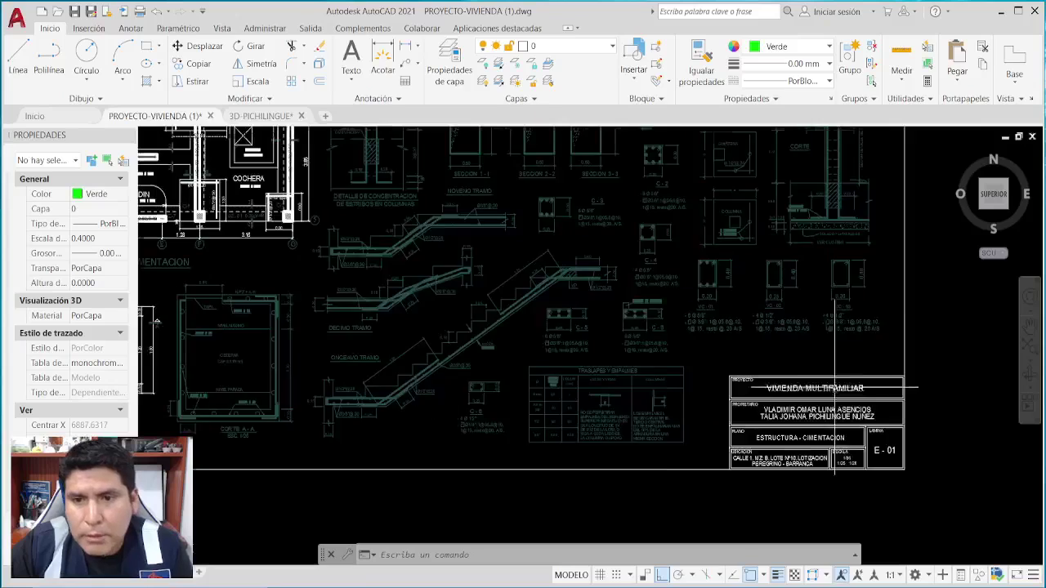
{"action": "mouse_move", "coordinate": [840, 423]}
{"action": "middle_mouse_down"}
{"action": "mouse_move", "coordinate": [734, 402]}
{"action": "mouse_move", "coordinate": [689, 374]}
{"action": "mouse_move", "coordinate": [675, 421]}
{"action": "mouse_move", "coordinate": [661, 424]}
{"action": "mouse_move", "coordinate": [653, 294]}
{"action": "mouse_move", "coordinate": [658, 451]}
{"action": "mouse_move", "coordinate": [666, 431]}
{"action": "mouse_move", "coordinate": [650, 434]}
{"action": "middle_mouse_up"}
{"action": "scroll", "coordinate": [734, 402], "scroll_direction": "up", "scroll_amount": 3}
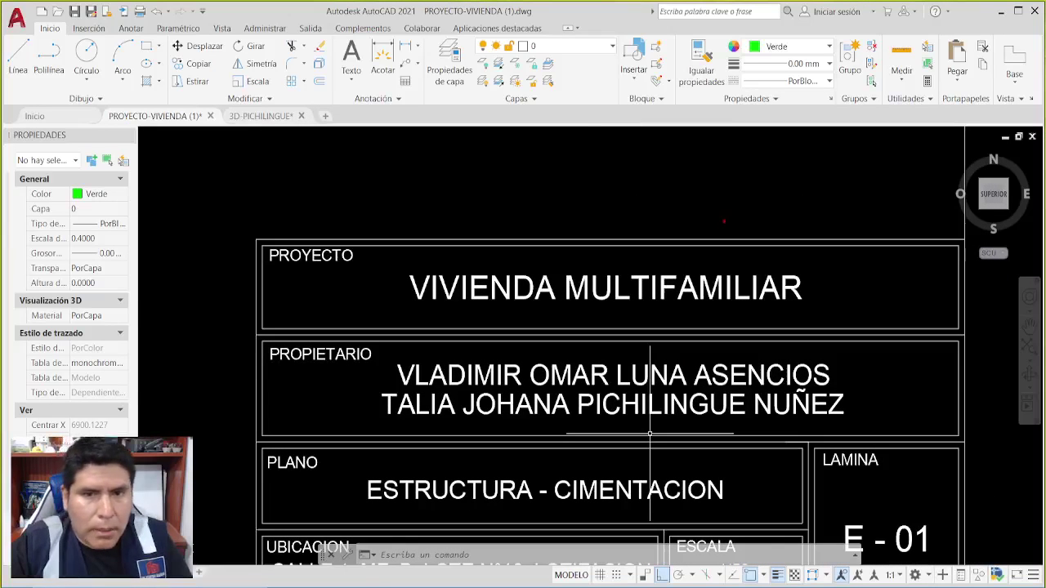
{"action": "mouse_move", "coordinate": [763, 234]}
{"action": "left_mouse_down"}
{"action": "mouse_move", "coordinate": [385, 280]}
{"action": "mouse_move", "coordinate": [447, 267]}
{"action": "left_mouse_up"}
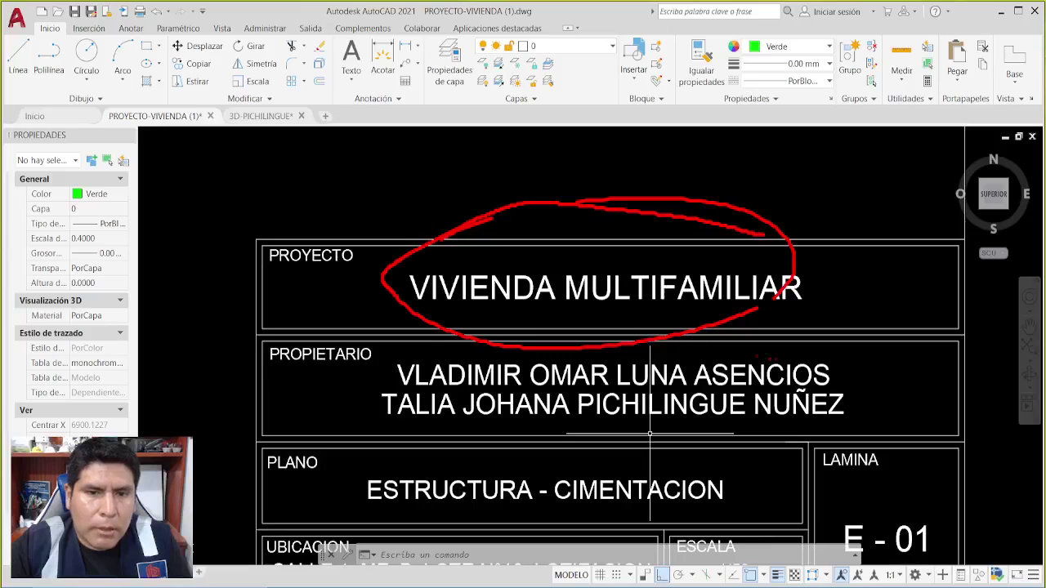
{"action": "mouse_move", "coordinate": [776, 358]}
{"action": "left_mouse_down"}
{"action": "mouse_move", "coordinate": [328, 382]}
{"action": "mouse_move", "coordinate": [602, 317]}
{"action": "left_mouse_up"}
{"action": "mouse_move", "coordinate": [662, 463]}
{"action": "left_mouse_down"}
{"action": "mouse_move", "coordinate": [425, 441]}
{"action": "mouse_move", "coordinate": [630, 523]}
{"action": "mouse_move", "coordinate": [563, 441]}
{"action": "left_mouse_up"}
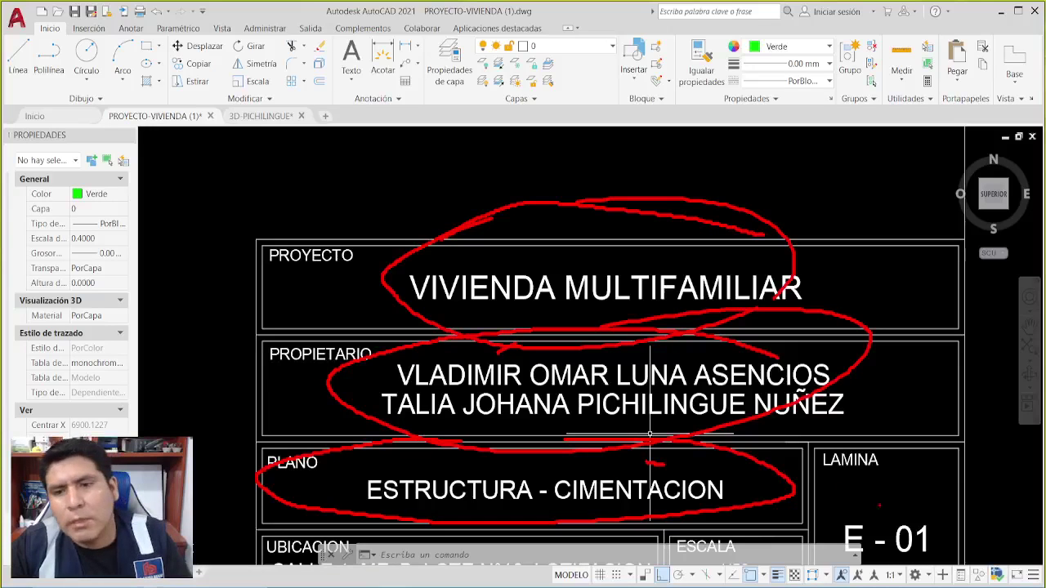
{"action": "mouse_move", "coordinate": [913, 488]}
{"action": "left_mouse_down"}
{"action": "mouse_move", "coordinate": [840, 560]}
{"action": "mouse_move", "coordinate": [903, 479]}
{"action": "left_mouse_up"}
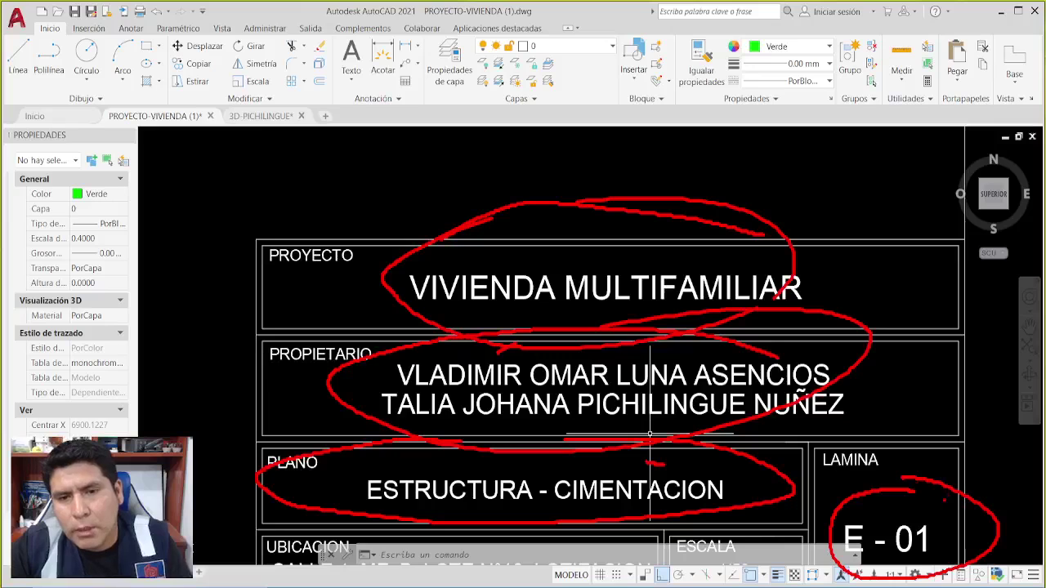
Underline ESTRUCTURA in the foundation sheet's title block and circle sheet number A - 03 in the CORTES title block in red.
{"action": "left_click_drag", "start_coordinate": [374, 509], "coordinate": [493, 505]}
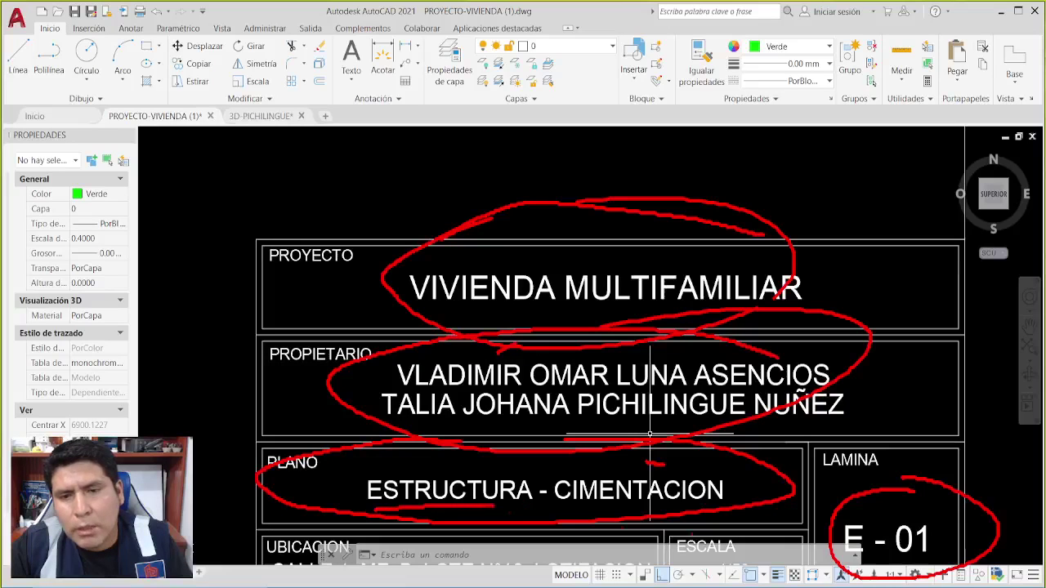
{"action": "key", "text": "Escape"}
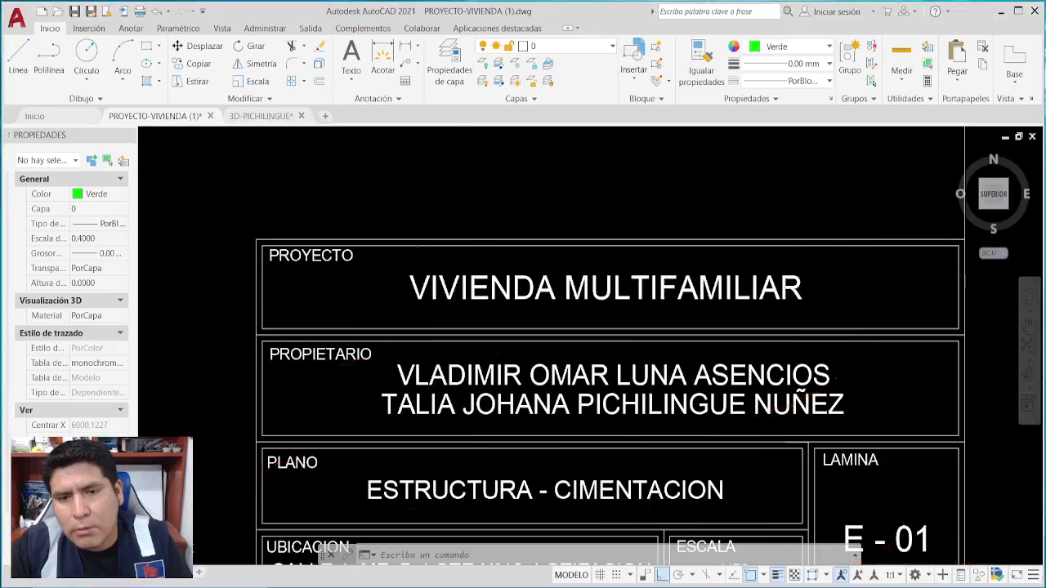
{"action": "scroll", "coordinate": [442, 402], "scroll_direction": "down", "scroll_amount": 8}
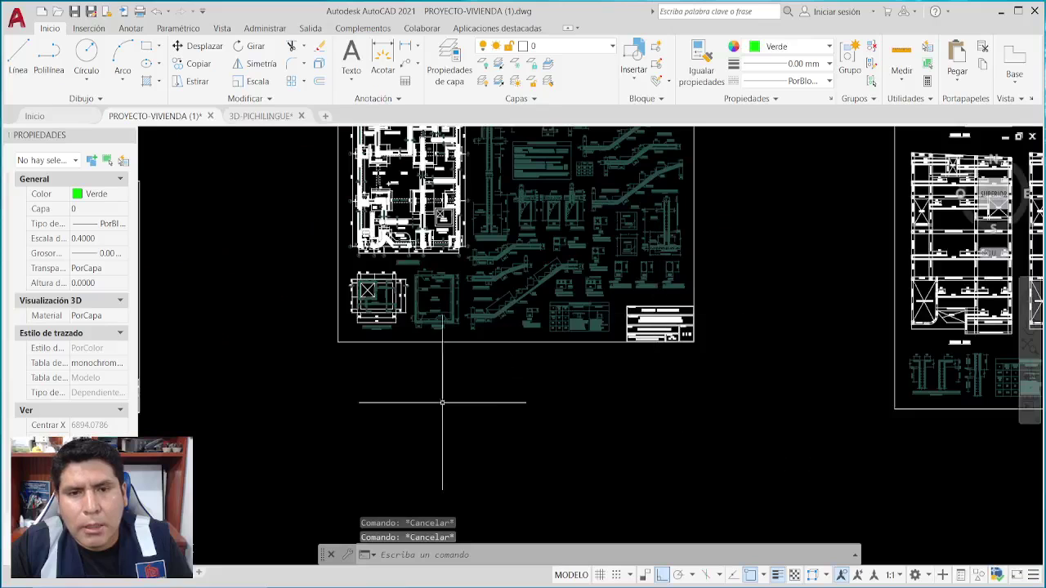
{"action": "middle_click_drag", "start_coordinate": [443, 402], "coordinate": [737, 403]}
{"action": "scroll", "coordinate": [494, 372], "scroll_direction": "up", "scroll_amount": 3}
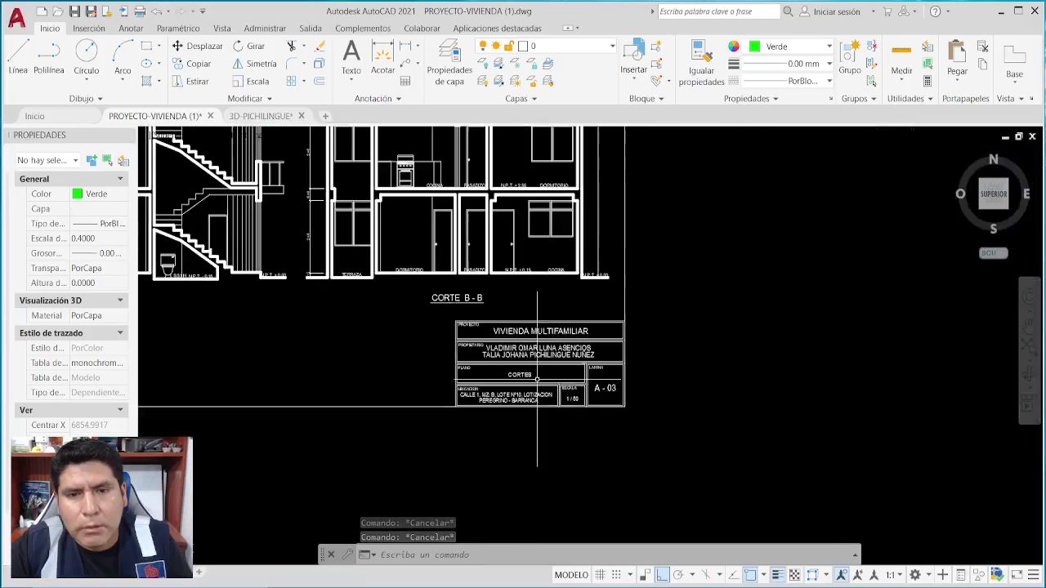
{"action": "scroll", "coordinate": [581, 381], "scroll_direction": "up", "scroll_amount": 5}
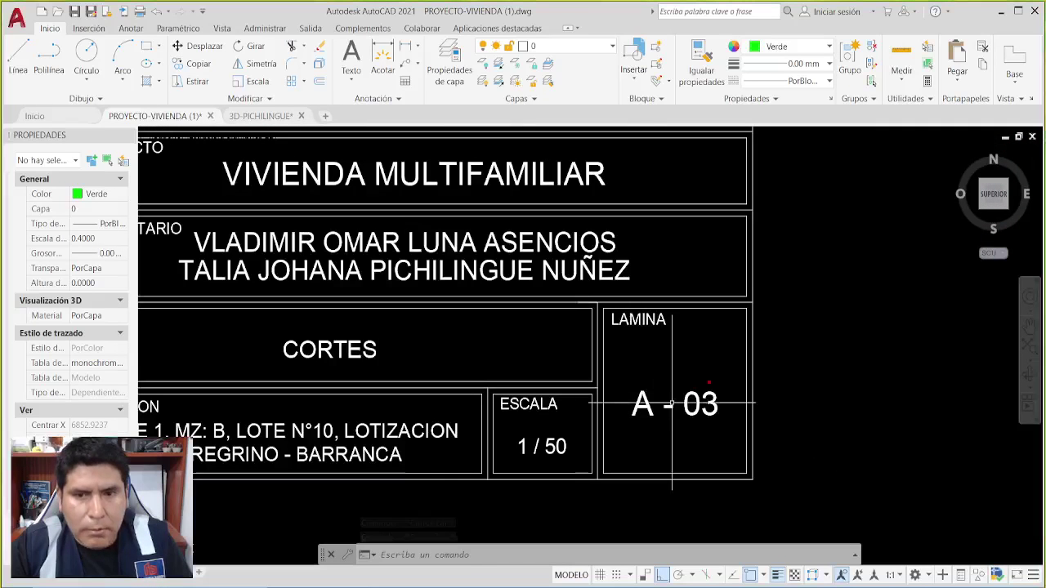
{"action": "mouse_move", "coordinate": [719, 362]}
{"action": "left_mouse_down"}
{"action": "mouse_move", "coordinate": [577, 409]}
{"action": "mouse_move", "coordinate": [749, 447]}
{"action": "mouse_move", "coordinate": [673, 332]}
{"action": "mouse_move", "coordinate": [662, 359]}
{"action": "left_mouse_up"}
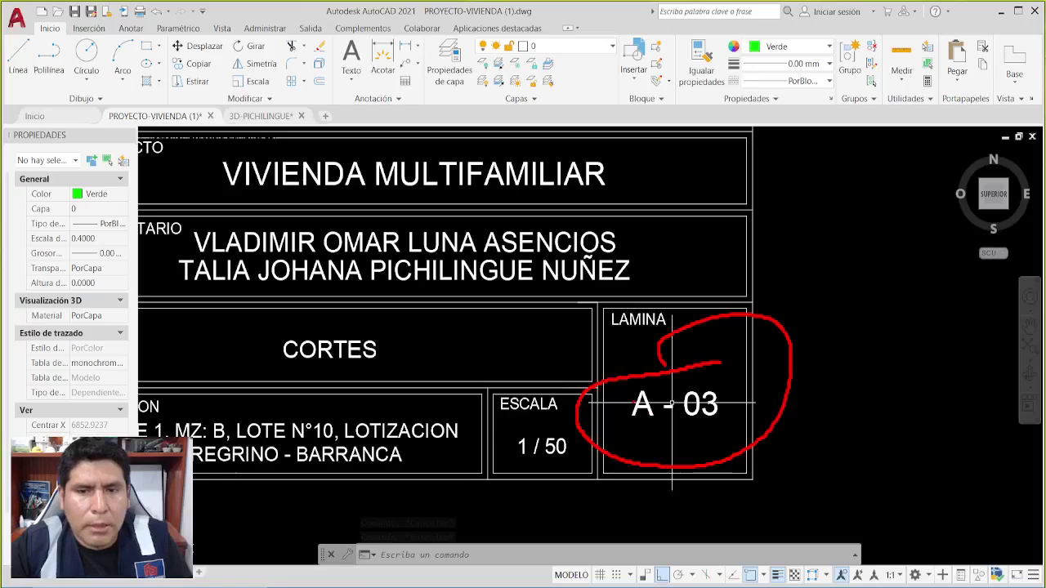
Circle sheet number A - 01 in the ARQUITECTURA title block in red and clear the mark.
{"action": "scroll", "coordinate": [645, 400], "scroll_direction": "down", "scroll_amount": 8}
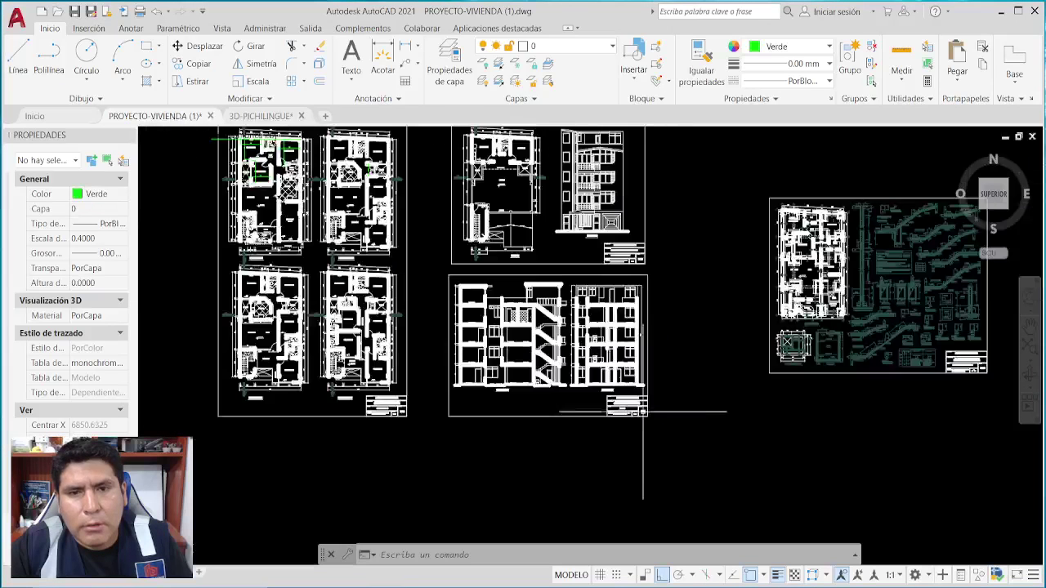
{"action": "scroll", "coordinate": [488, 408], "scroll_direction": "up", "scroll_amount": 8}
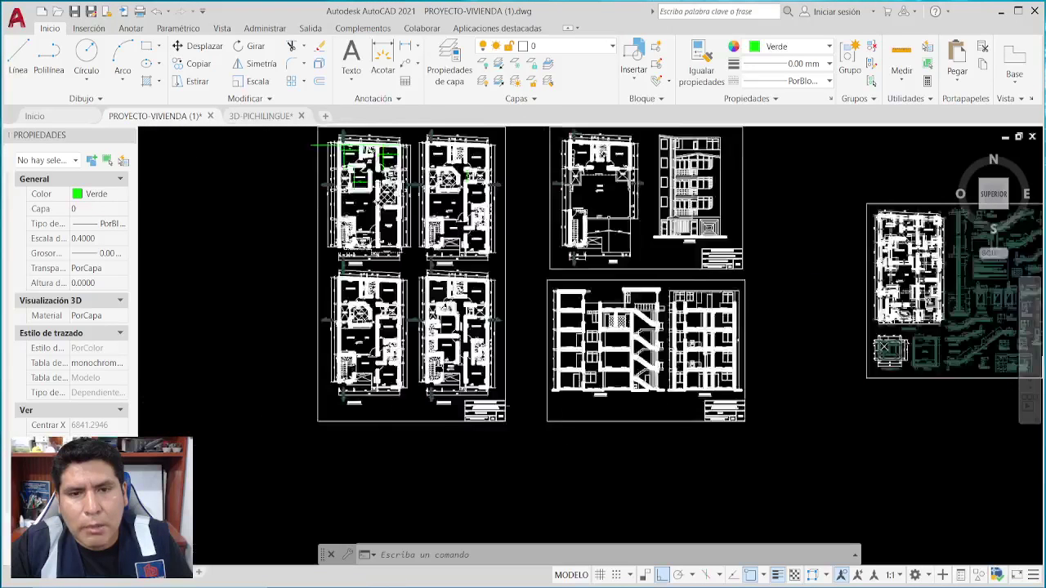
{"action": "scroll", "coordinate": [495, 409], "scroll_direction": "up", "scroll_amount": 8}
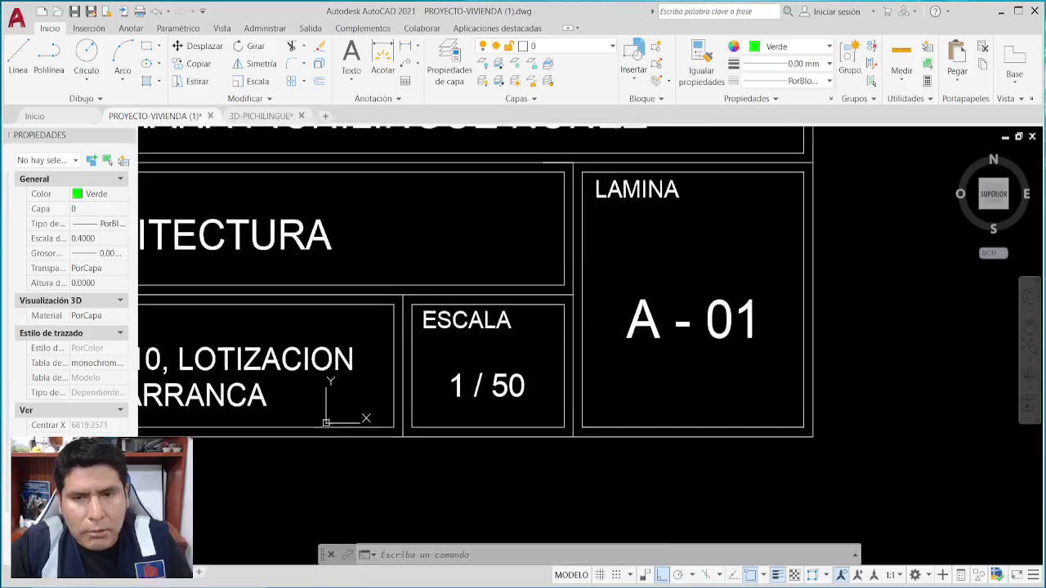
{"action": "mouse_move", "coordinate": [780, 258]}
{"action": "left_mouse_down"}
{"action": "mouse_move", "coordinate": [582, 319]}
{"action": "mouse_move", "coordinate": [633, 284]}
{"action": "left_mouse_up"}
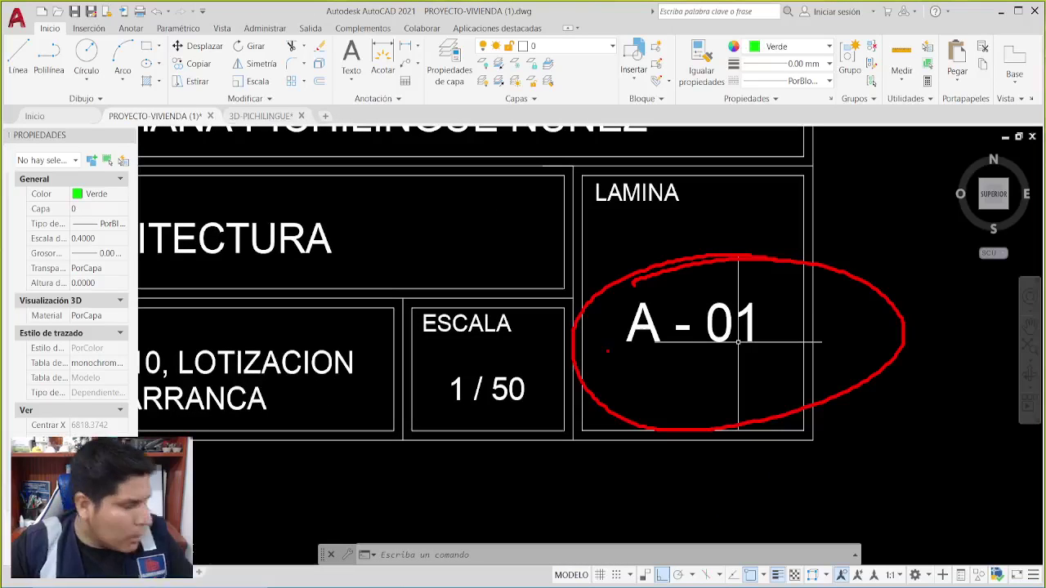
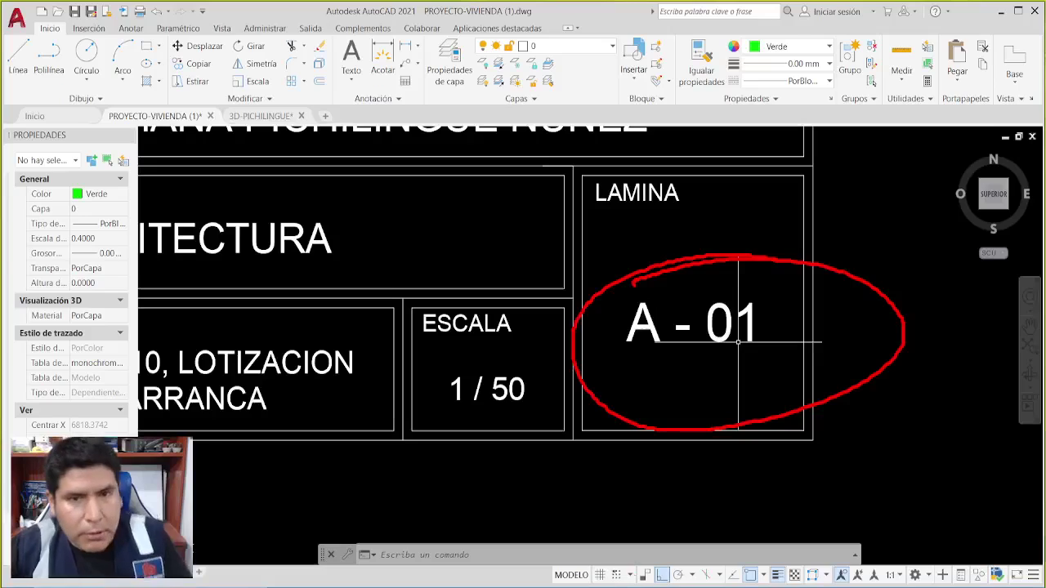
{"action": "key", "text": "Escape"}
Circle the whole foundation sheet in red among the project sheets and clear the mark.
{"action": "scroll", "coordinate": [598, 209], "scroll_direction": "down", "scroll_amount": 6}
{"action": "scroll", "coordinate": [551, 302], "scroll_direction": "down", "scroll_amount": 5}
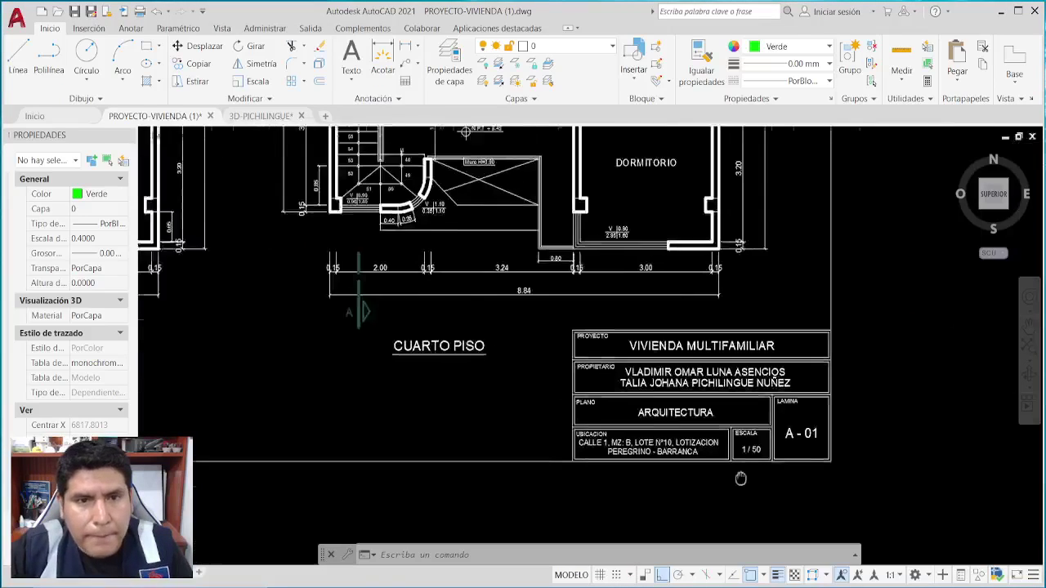
{"action": "scroll", "coordinate": [616, 384], "scroll_direction": "down", "scroll_amount": 3}
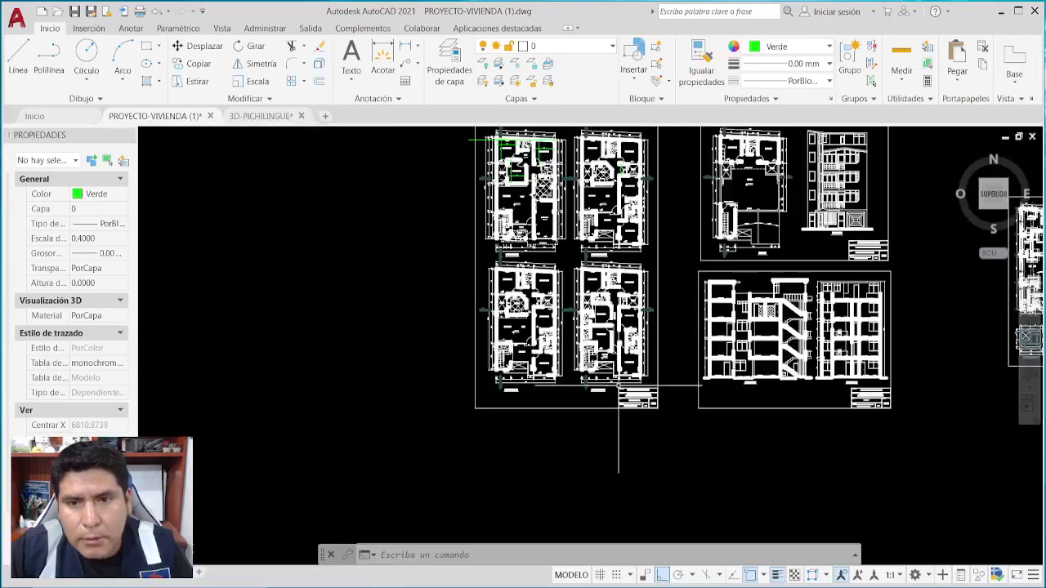
{"action": "mouse_move", "coordinate": [577, 439]}
{"action": "middle_mouse_down"}
{"action": "mouse_move", "coordinate": [684, 402]}
{"action": "mouse_move", "coordinate": [689, 413]}
{"action": "middle_mouse_up"}
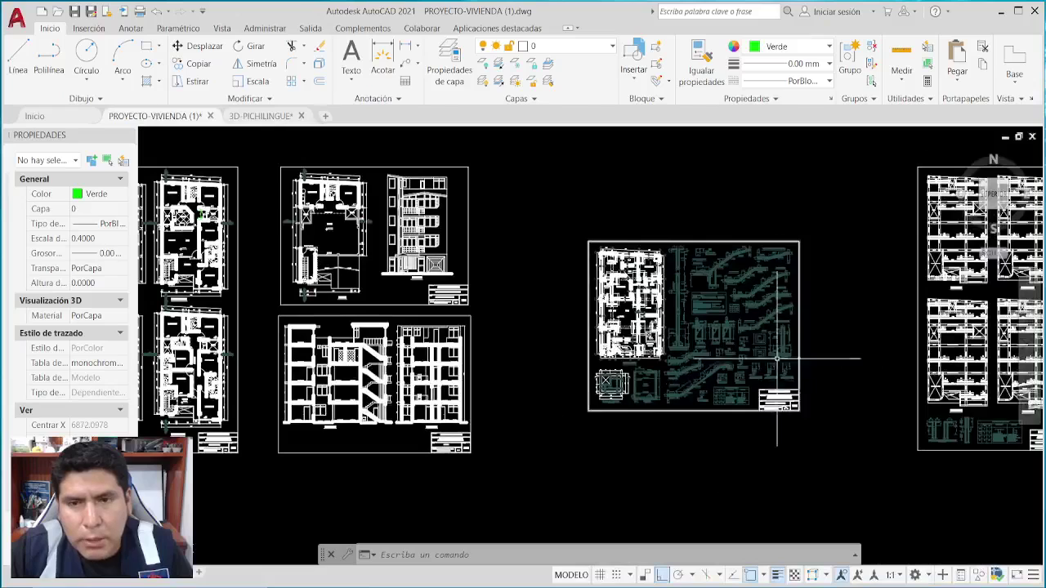
{"action": "scroll", "coordinate": [801, 330], "scroll_direction": "up", "scroll_amount": 2}
{"action": "mouse_move", "coordinate": [800, 327]}
{"action": "middle_mouse_down"}
{"action": "mouse_move", "coordinate": [693, 347]}
{"action": "mouse_move", "coordinate": [705, 346]}
{"action": "middle_mouse_up"}
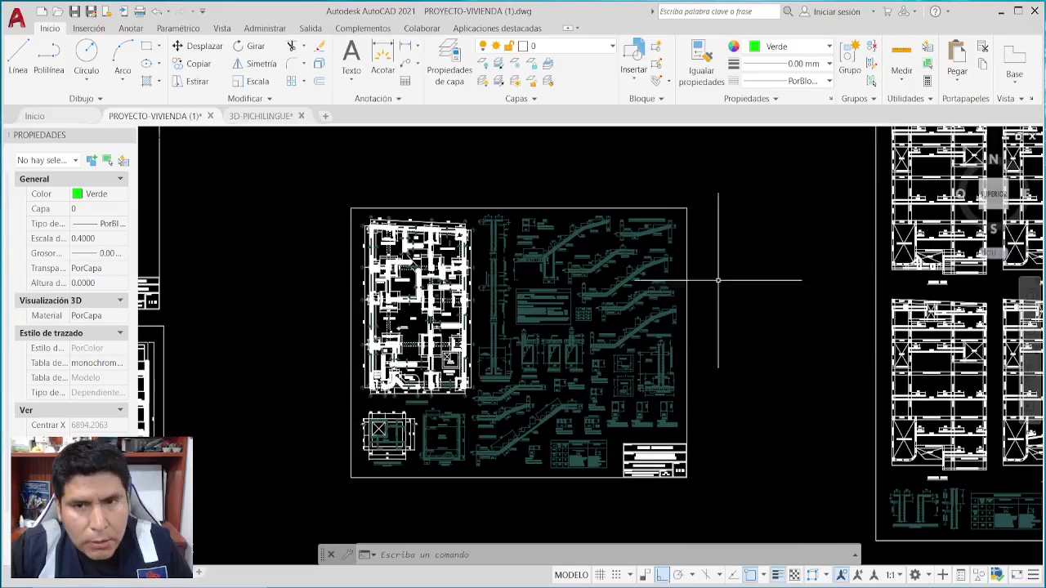
{"action": "mouse_move", "coordinate": [619, 168]}
{"action": "left_mouse_down"}
{"action": "mouse_move", "coordinate": [401, 215]}
{"action": "mouse_move", "coordinate": [694, 200]}
{"action": "mouse_move", "coordinate": [500, 246]}
{"action": "left_mouse_up"}
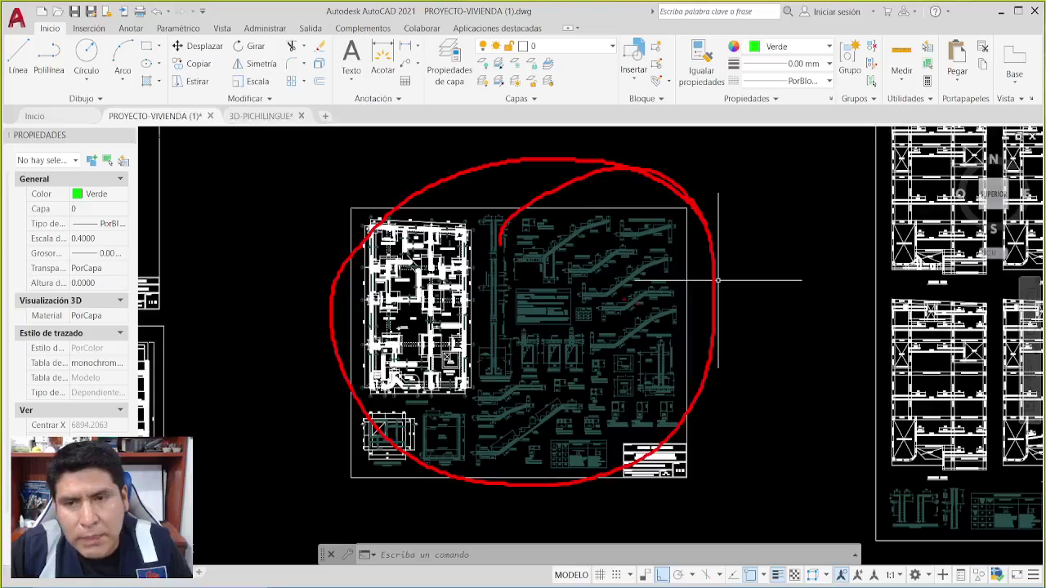
{"action": "key", "text": "Escape"}
Circle the neighbouring structural sheet with the four floor framing plans in red and clear the mark.
{"action": "mouse_move", "coordinate": [833, 350]}
{"action": "middle_mouse_down"}
{"action": "mouse_move", "coordinate": [439, 357]}
{"action": "mouse_move", "coordinate": [477, 360]}
{"action": "middle_mouse_up"}
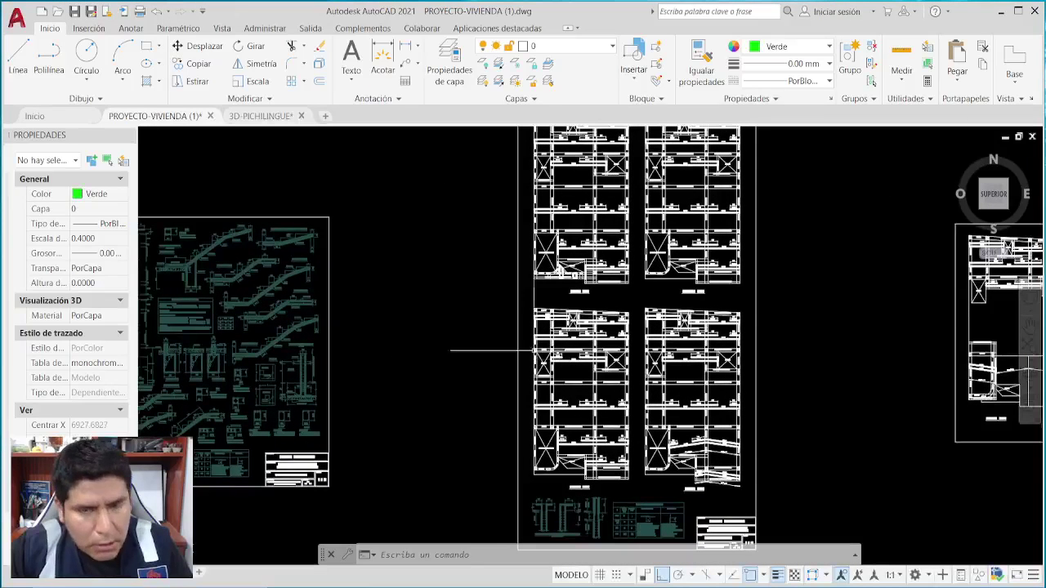
{"action": "mouse_move", "coordinate": [793, 208]}
{"action": "left_mouse_down"}
{"action": "mouse_move", "coordinate": [768, 168]}
{"action": "mouse_move", "coordinate": [560, 576]}
{"action": "mouse_move", "coordinate": [633, 214]}
{"action": "mouse_move", "coordinate": [623, 240]}
{"action": "left_mouse_up"}
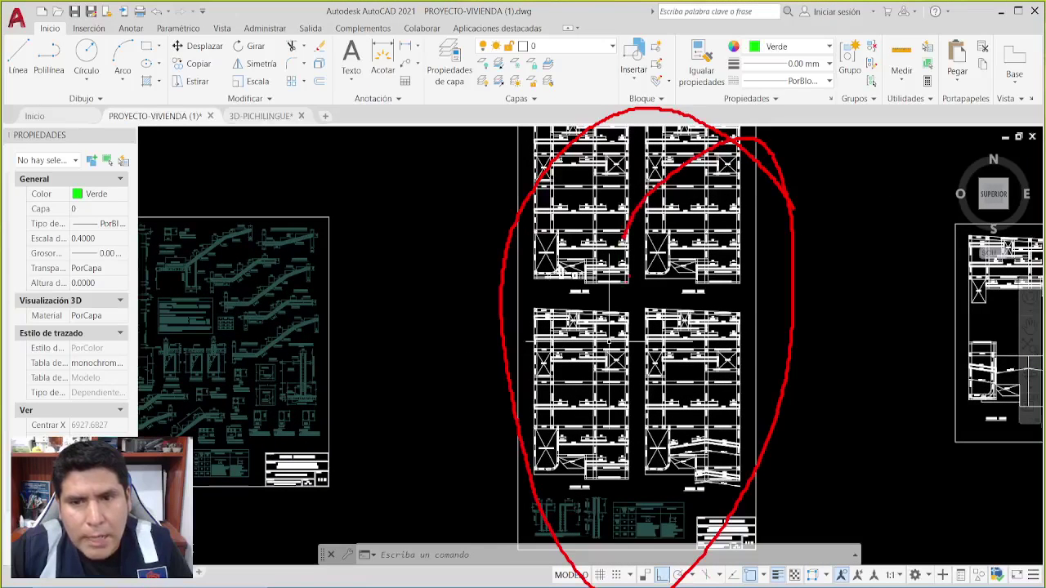
{"action": "key", "text": "Escape"}
{"action": "key", "text": "Escape"}
{"action": "key", "text": "Escape"}
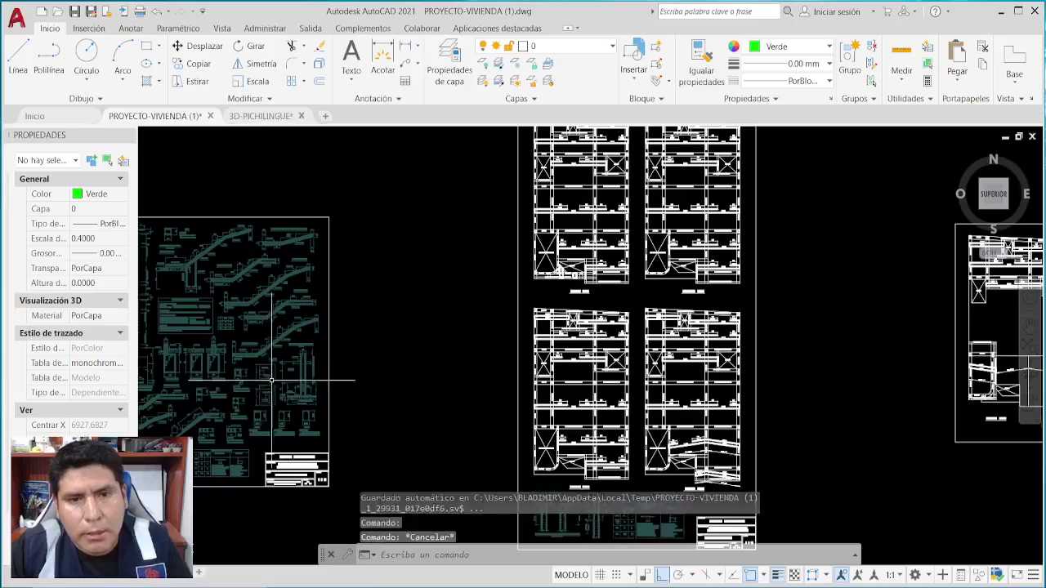
Examine the cistern plan and its CORTE A - A section below the CIMENTACION plan.
{"action": "middle_click_drag", "start_coordinate": [302, 394], "coordinate": [623, 337]}
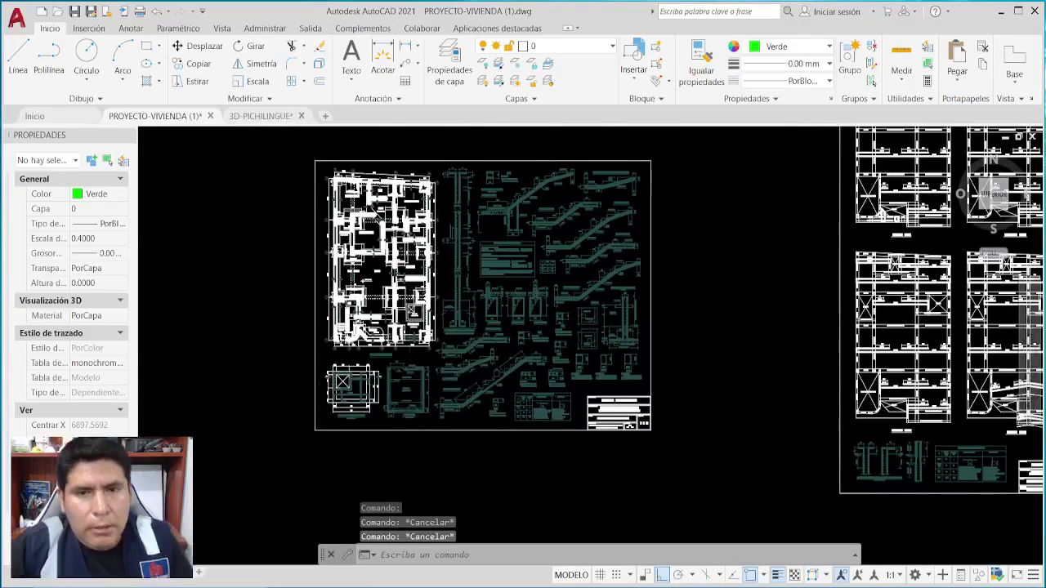
{"action": "scroll", "coordinate": [403, 387], "scroll_direction": "up", "scroll_amount": 6}
{"action": "scroll", "coordinate": [375, 377], "scroll_direction": "up", "scroll_amount": 3}
{"action": "mouse_move", "coordinate": [473, 384]}
{"action": "middle_mouse_down"}
{"action": "mouse_move", "coordinate": [858, 322]}
{"action": "mouse_move", "coordinate": [783, 323]}
{"action": "mouse_move", "coordinate": [678, 377]}
{"action": "mouse_move", "coordinate": [653, 363]}
{"action": "mouse_move", "coordinate": [632, 369]}
{"action": "middle_mouse_up"}
{"action": "scroll", "coordinate": [678, 377], "scroll_direction": "down", "scroll_amount": 4}
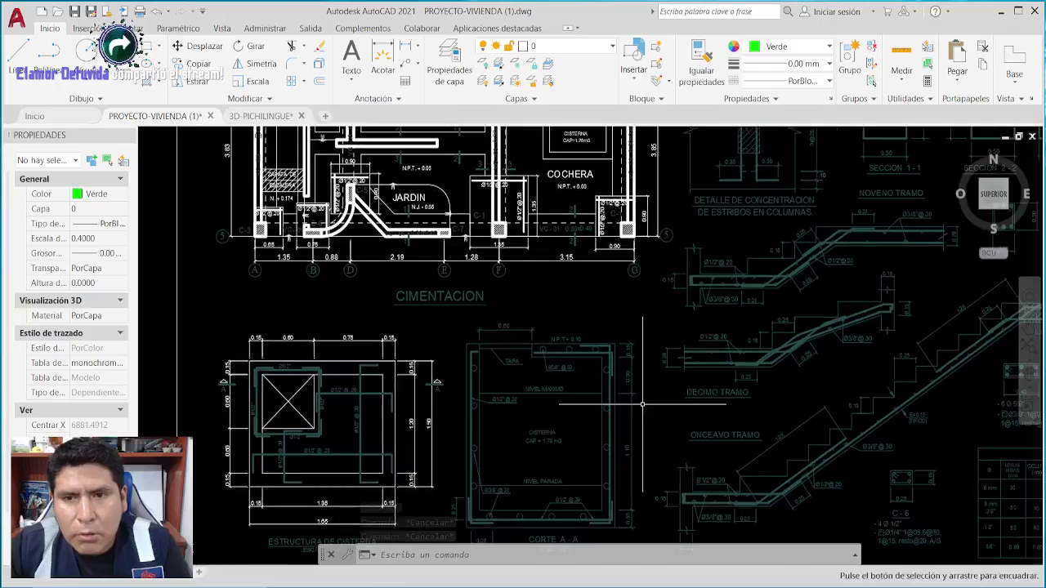
{"action": "scroll", "coordinate": [632, 369], "scroll_direction": "up", "scroll_amount": 2}
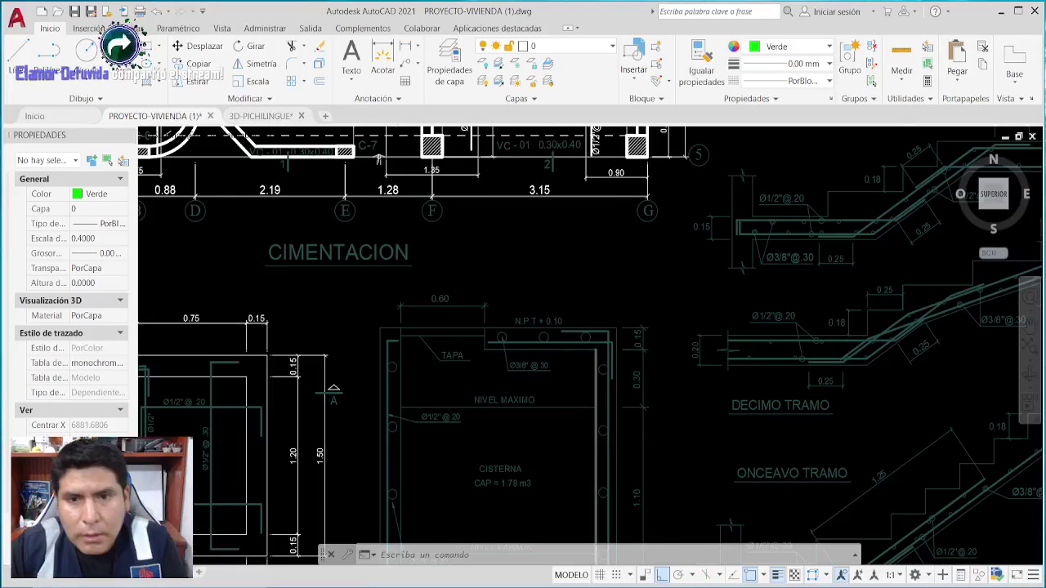
{"action": "scroll", "coordinate": [614, 344], "scroll_direction": "up", "scroll_amount": 2}
{"action": "left_click", "coordinate": [686, 296]}
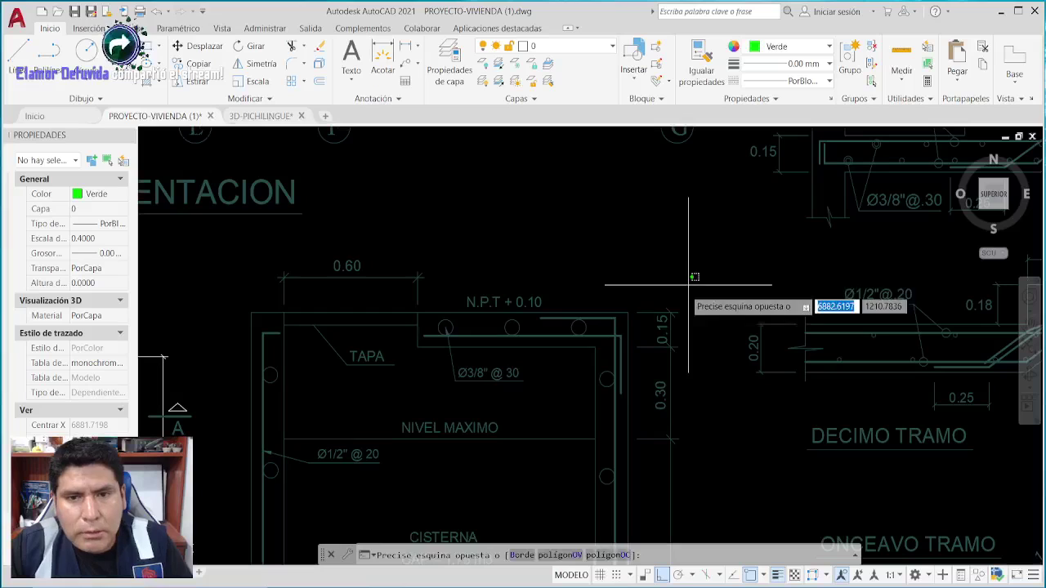
{"action": "left_click", "coordinate": [542, 427]}
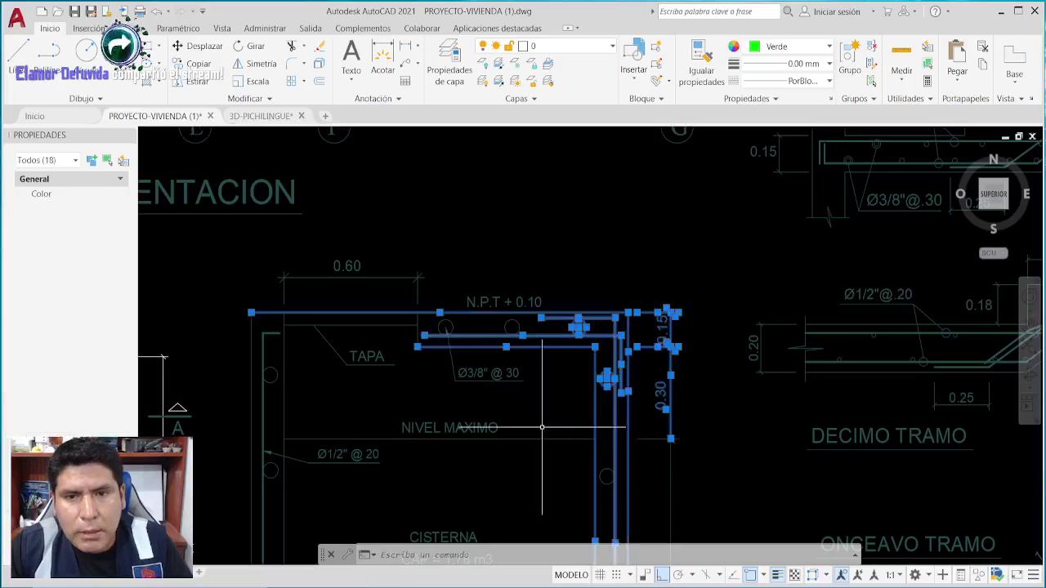
{"action": "left_click", "coordinate": [784, 46]}
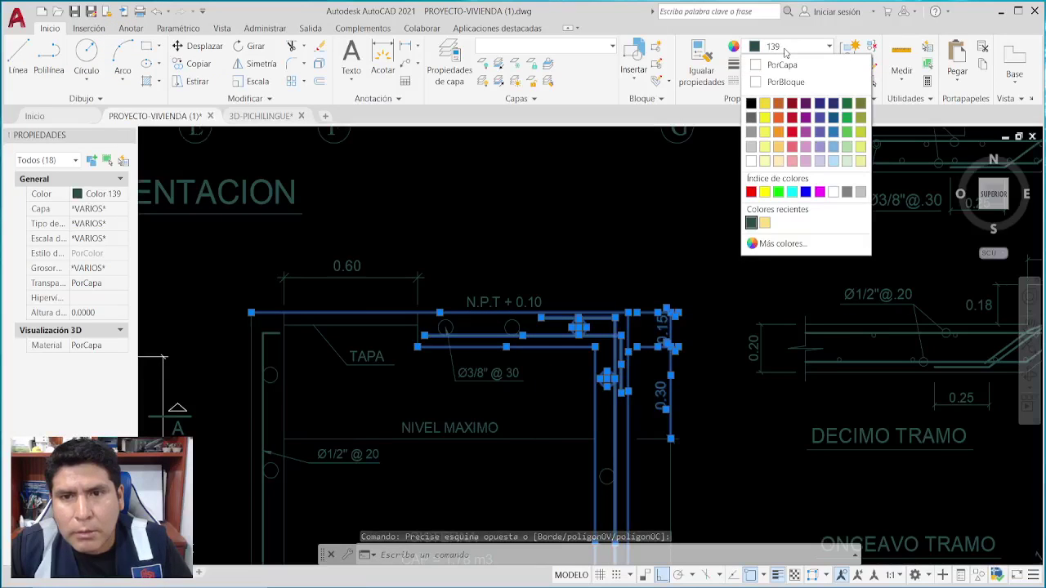
{"action": "key", "text": "Escape"}
{"action": "key", "text": "Escape"}
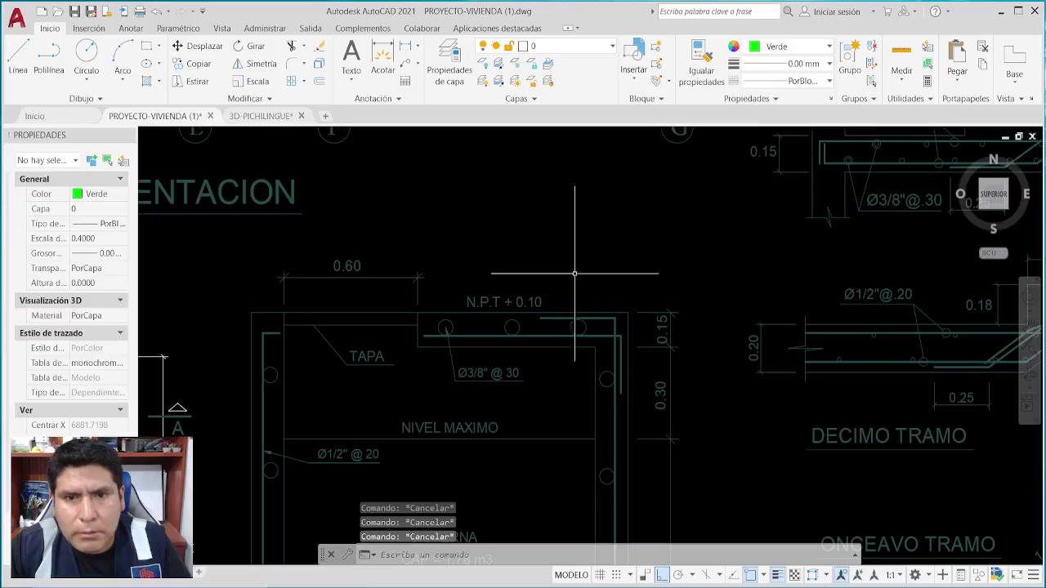
Check the colour and layer assigned to the top line of the cistern's CORTE A - A section.
{"action": "left_click", "coordinate": [562, 312]}
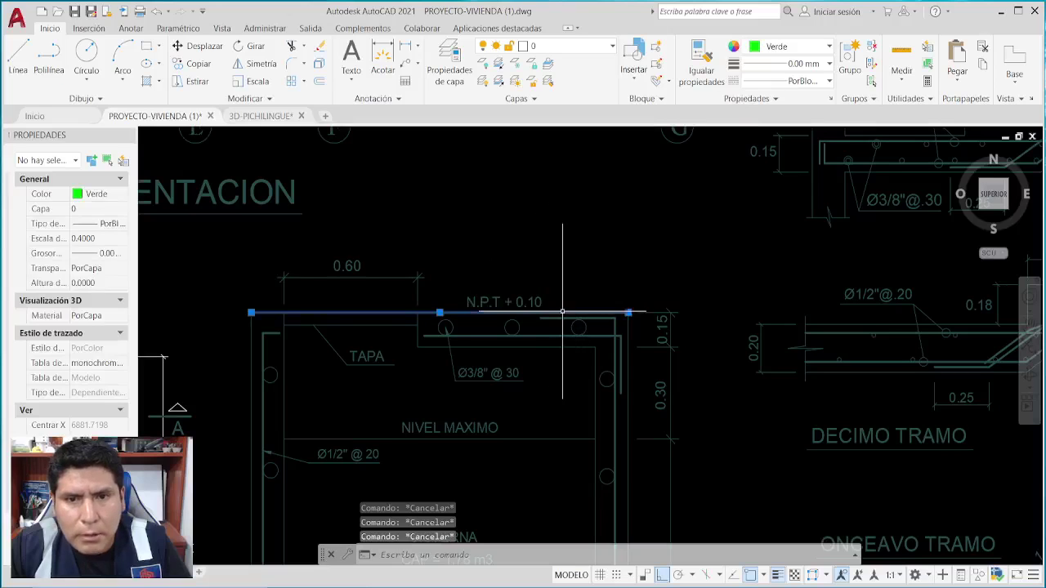
{"action": "left_click", "coordinate": [766, 50]}
{"action": "left_click", "coordinate": [766, 51]}
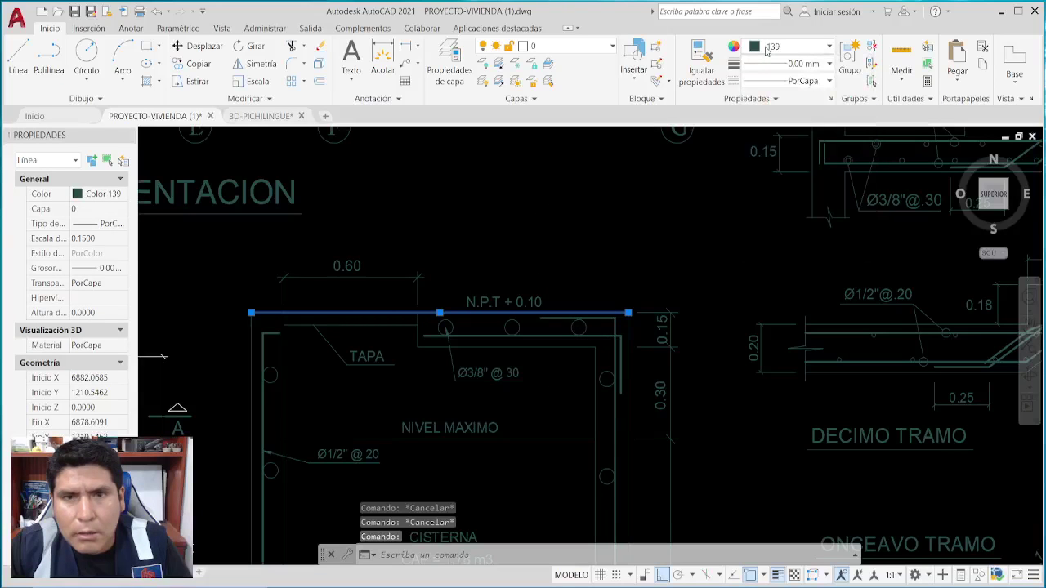
{"action": "left_click", "coordinate": [766, 51]}
{"action": "left_click", "coordinate": [767, 51]}
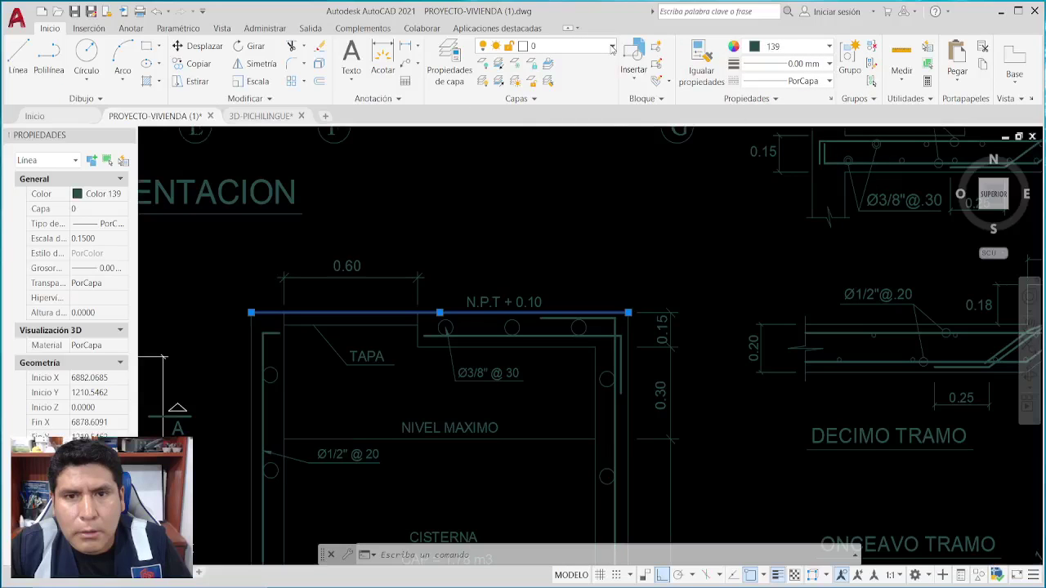
{"action": "left_click", "coordinate": [611, 49]}
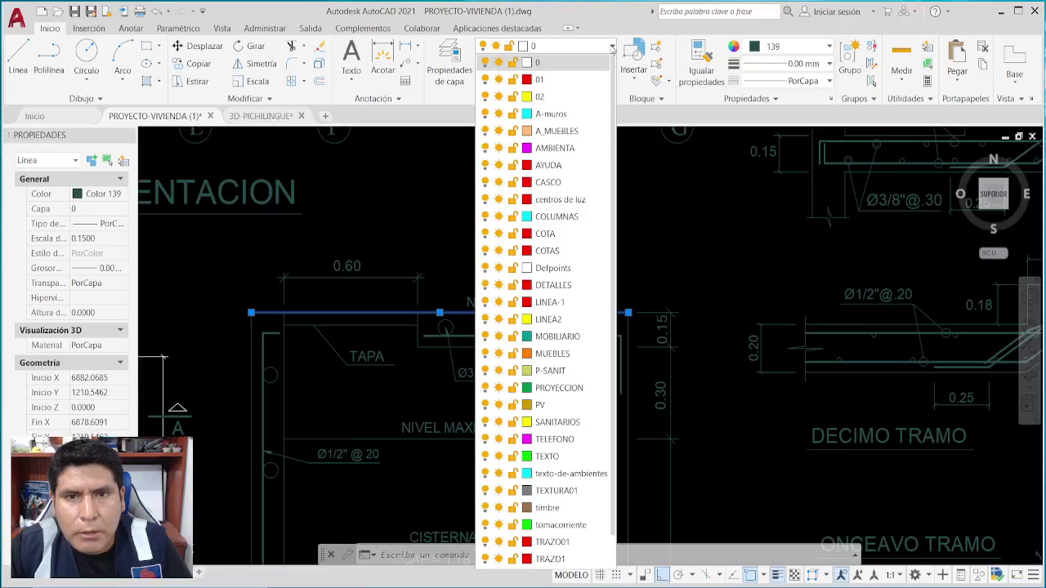
{"action": "key", "text": "Escape"}
{"action": "key", "text": "Escape"}
{"action": "key", "text": "Escape"}
{"action": "key", "text": "Escape"}
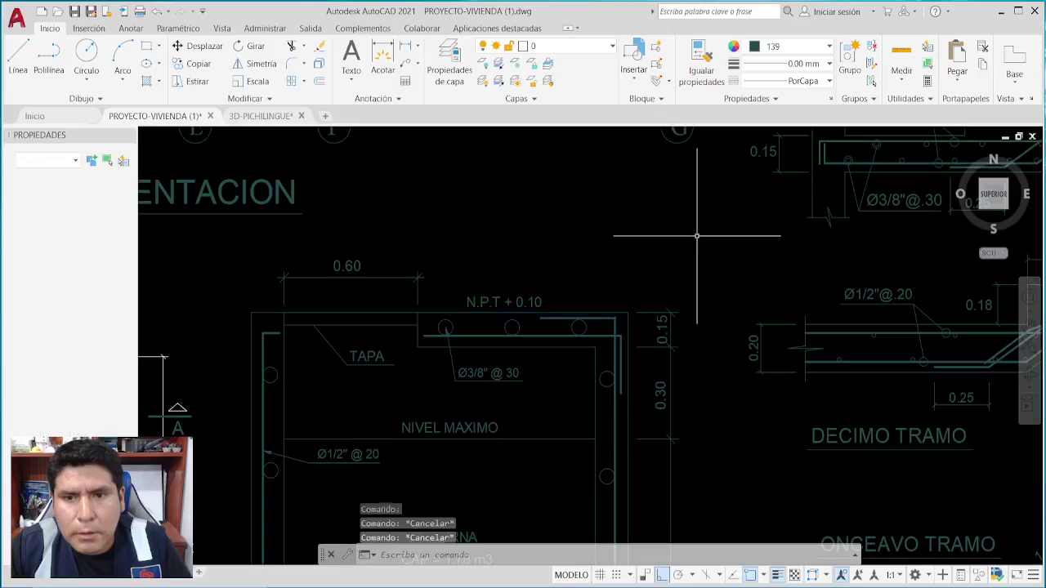
Change the colour of the cistern section's upper part, including its rebar, dimensions and labels, to Blanco.
{"action": "left_click", "coordinate": [700, 242]}
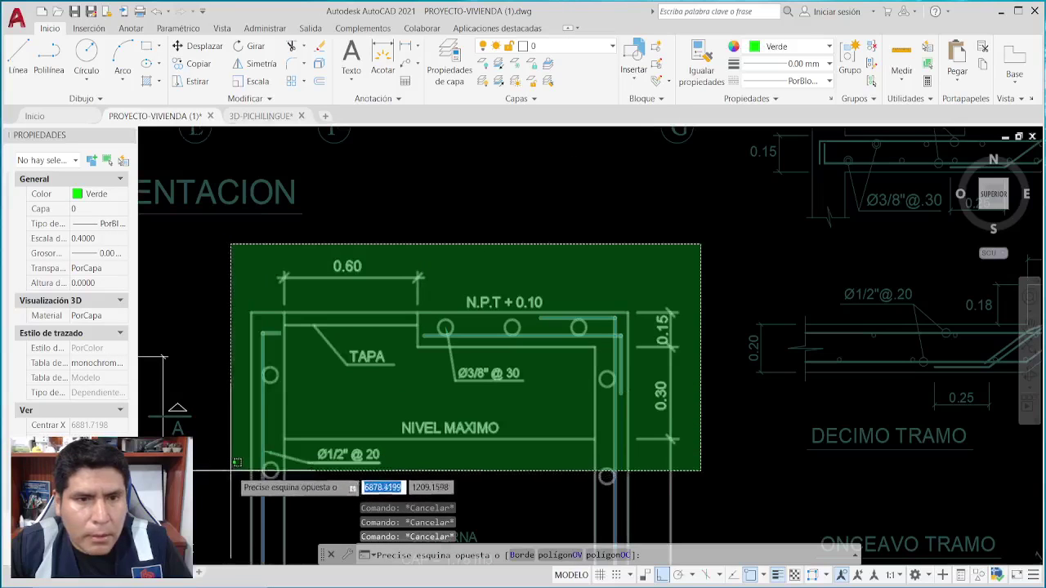
{"action": "left_click", "coordinate": [237, 457]}
{"action": "middle_click_drag", "start_coordinate": [449, 392], "coordinate": [546, 349]}
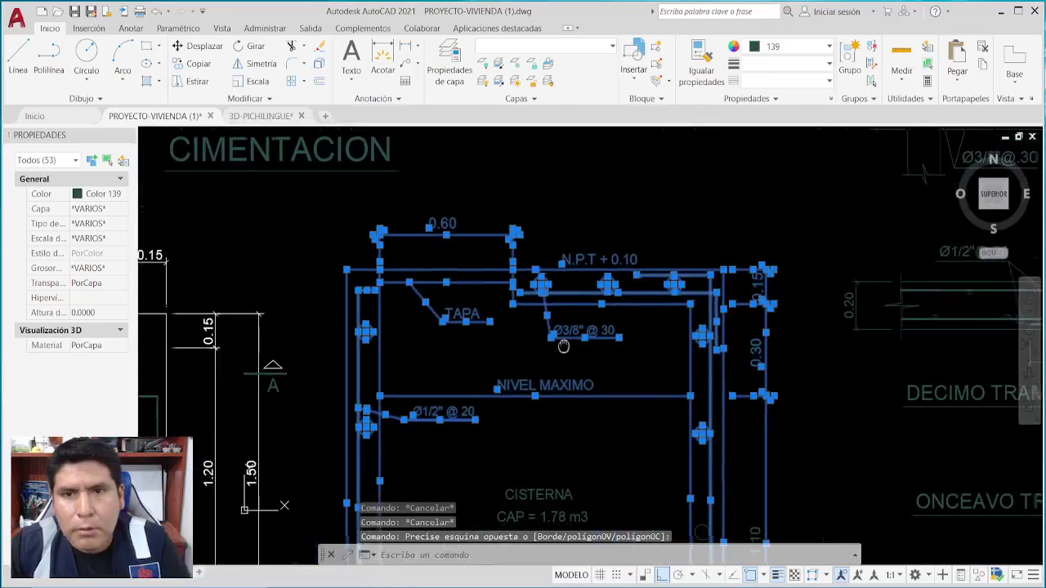
{"action": "left_click", "coordinate": [782, 47]}
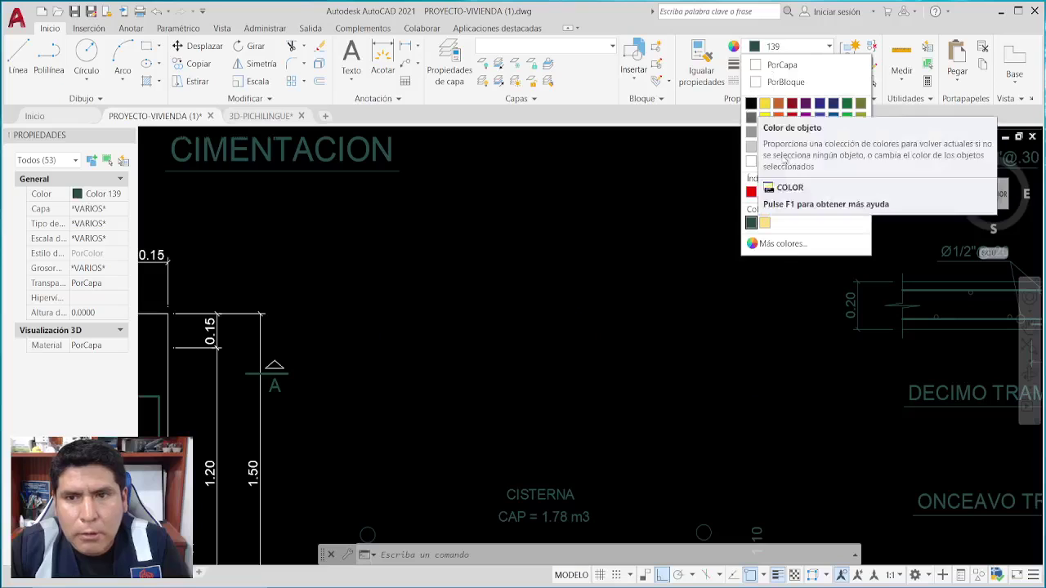
{"action": "left_click", "coordinate": [833, 193]}
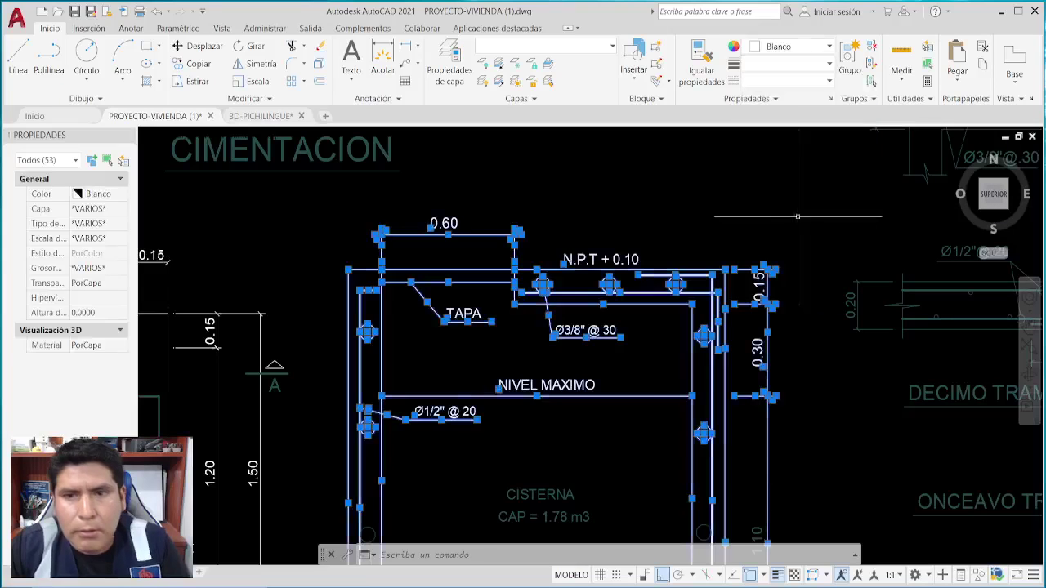
Change the colour of the whole cistern section CORTE A - A, including its lower part and title, to Blanco.
{"action": "key", "text": "Escape"}
{"action": "scroll", "coordinate": [783, 223], "scroll_direction": "down", "scroll_amount": 6}
{"action": "key", "text": "Escape"}
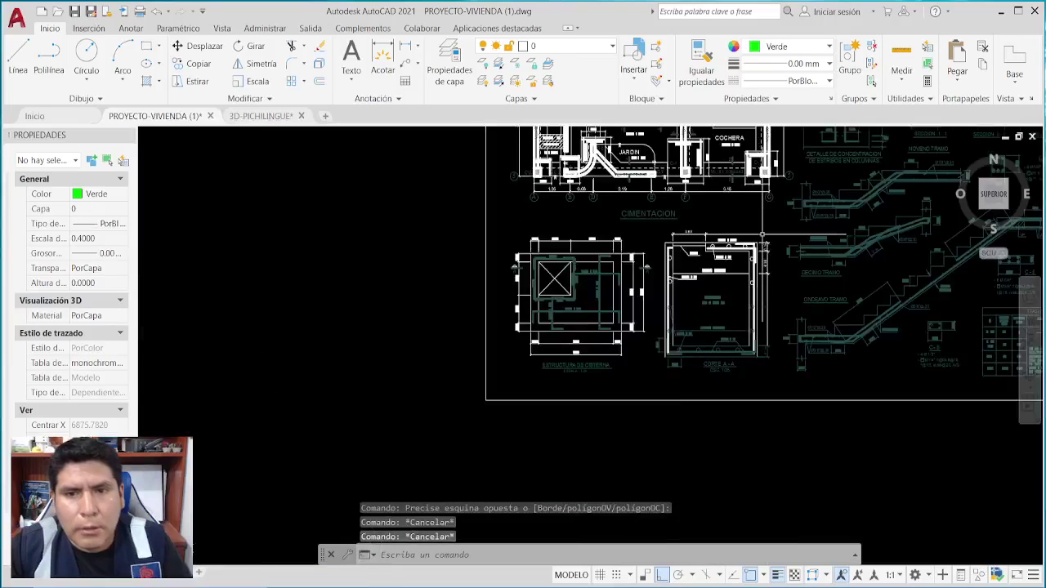
{"action": "left_click", "coordinate": [778, 221]}
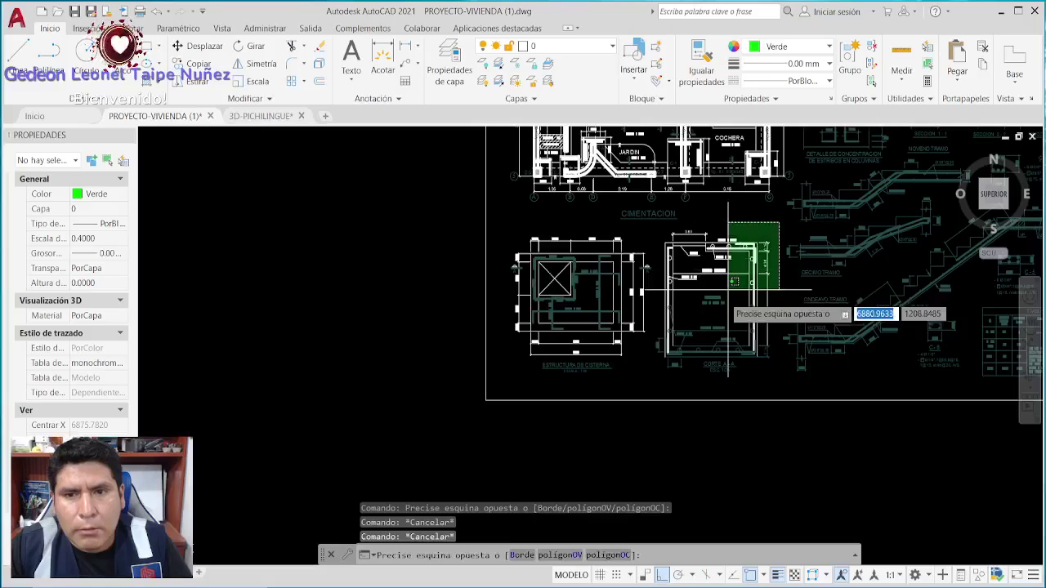
{"action": "left_click", "coordinate": [652, 378]}
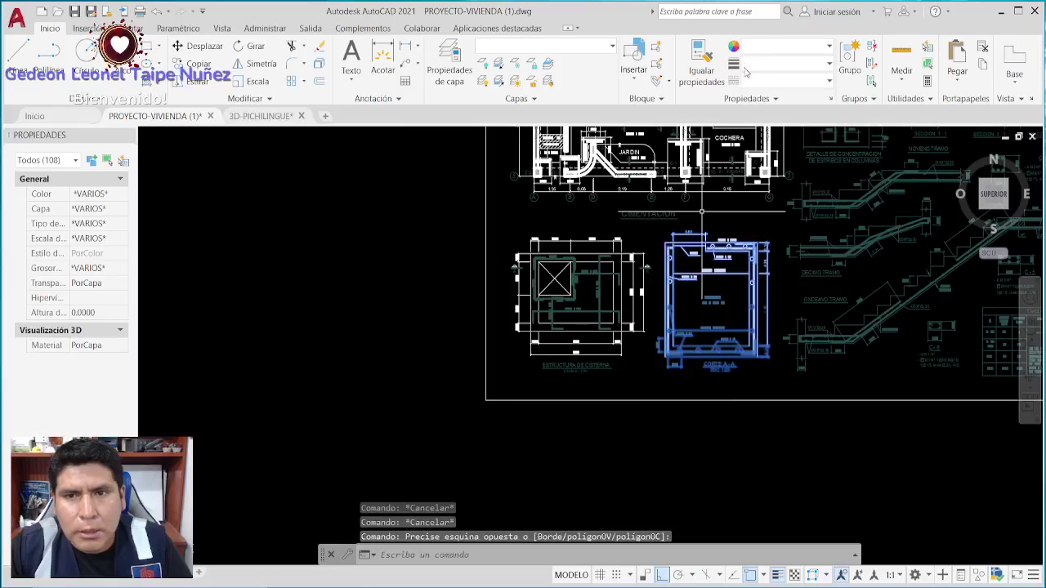
{"action": "left_click", "coordinate": [760, 47]}
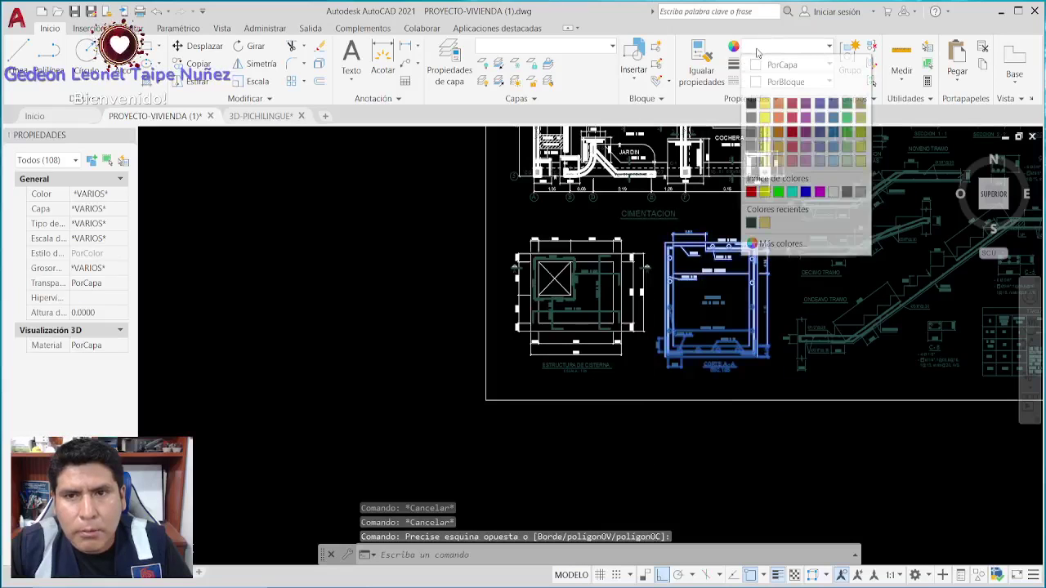
{"action": "left_click", "coordinate": [832, 192]}
{"action": "key", "text": "Escape"}
{"action": "key", "text": "Escape"}
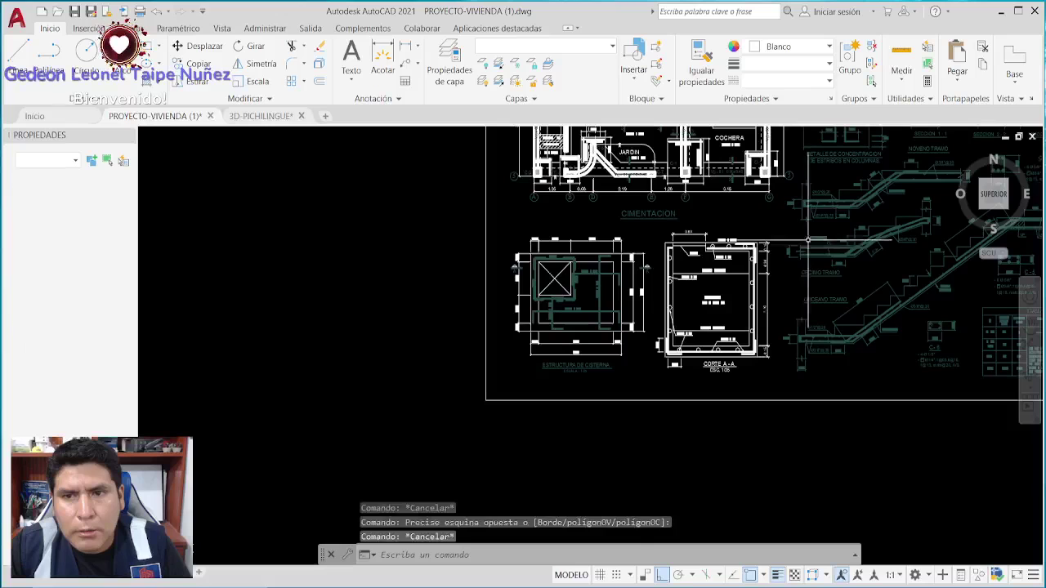
Examine the cistern's CORTE A - A section, including its water levels, capacity, rebar labels and dimensions.
{"action": "scroll", "coordinate": [783, 284], "scroll_direction": "up", "scroll_amount": 5}
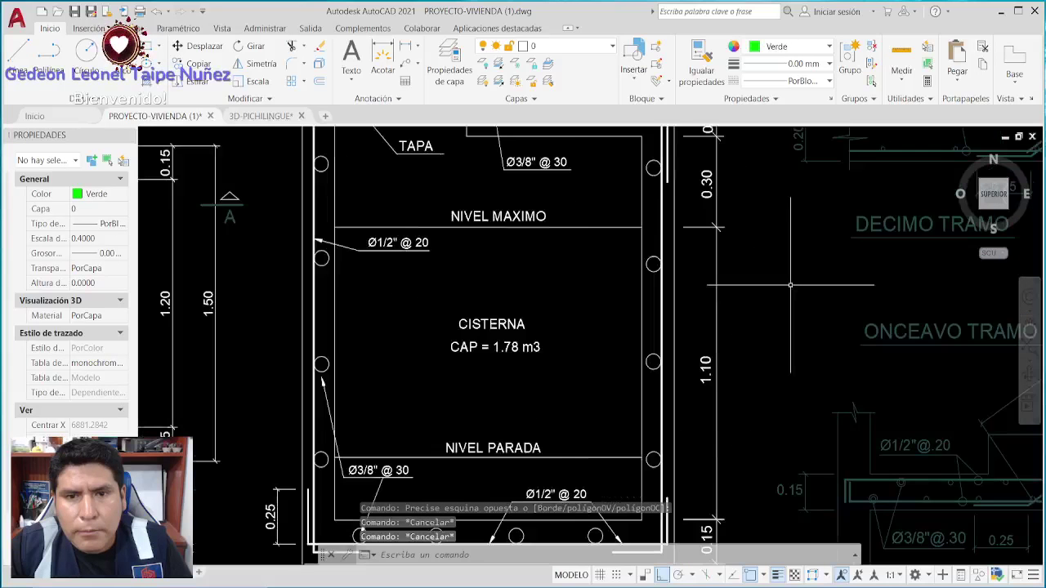
{"action": "scroll", "coordinate": [784, 284], "scroll_direction": "down", "scroll_amount": 3}
{"action": "middle_click_drag", "start_coordinate": [785, 284], "coordinate": [732, 312]}
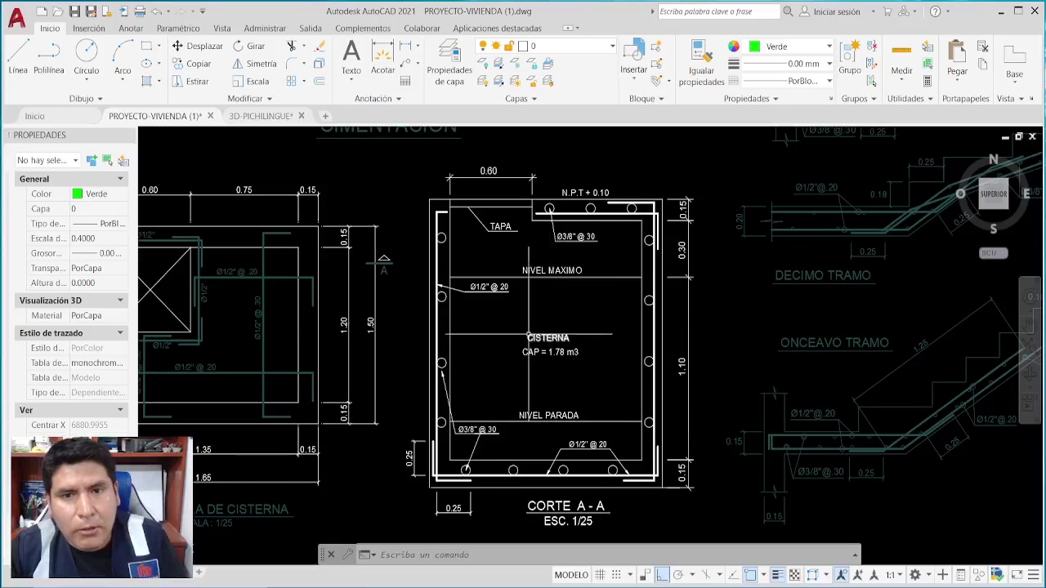
{"action": "scroll", "coordinate": [542, 323], "scroll_direction": "down", "scroll_amount": 4}
{"action": "key", "text": "Escape"}
{"action": "key", "text": "Escape"}
{"action": "key", "text": "Escape"}
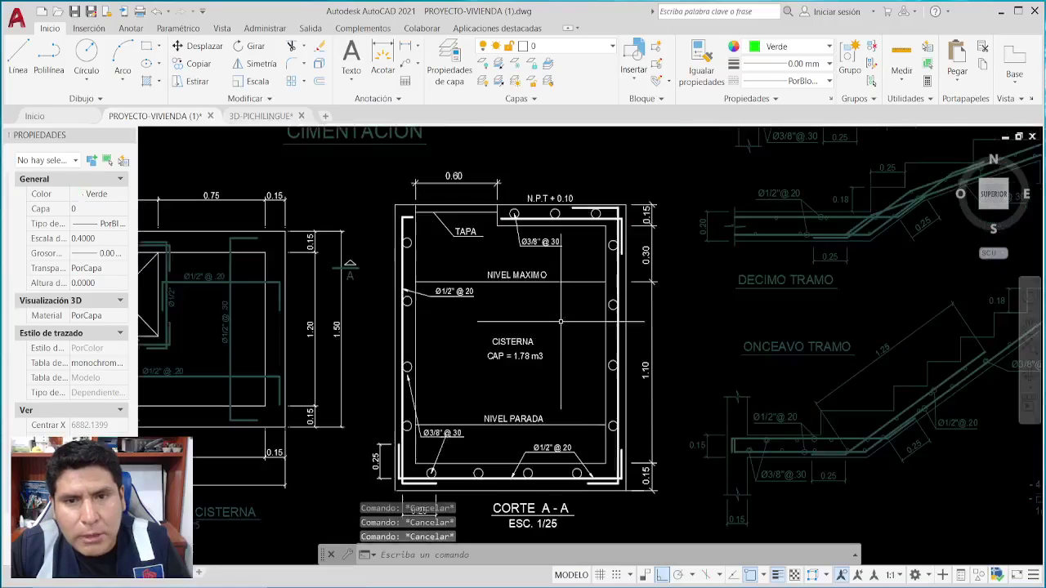
{"action": "scroll", "coordinate": [564, 324], "scroll_direction": "up", "scroll_amount": 4}
{"action": "mouse_move", "coordinate": [567, 344]}
{"action": "middle_mouse_down"}
{"action": "mouse_move", "coordinate": [421, 343]}
{"action": "mouse_move", "coordinate": [435, 347]}
{"action": "middle_mouse_up"}
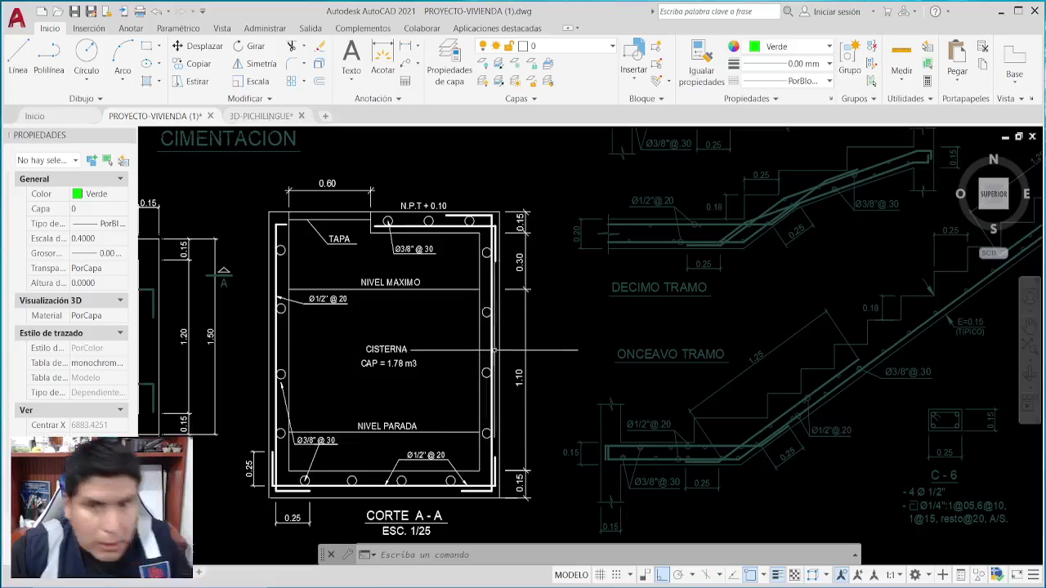
Change the colour of the stair, column, footing and table details beside the foundation plan to Blanco.
{"action": "scroll", "coordinate": [437, 347], "scroll_direction": "down", "scroll_amount": 10}
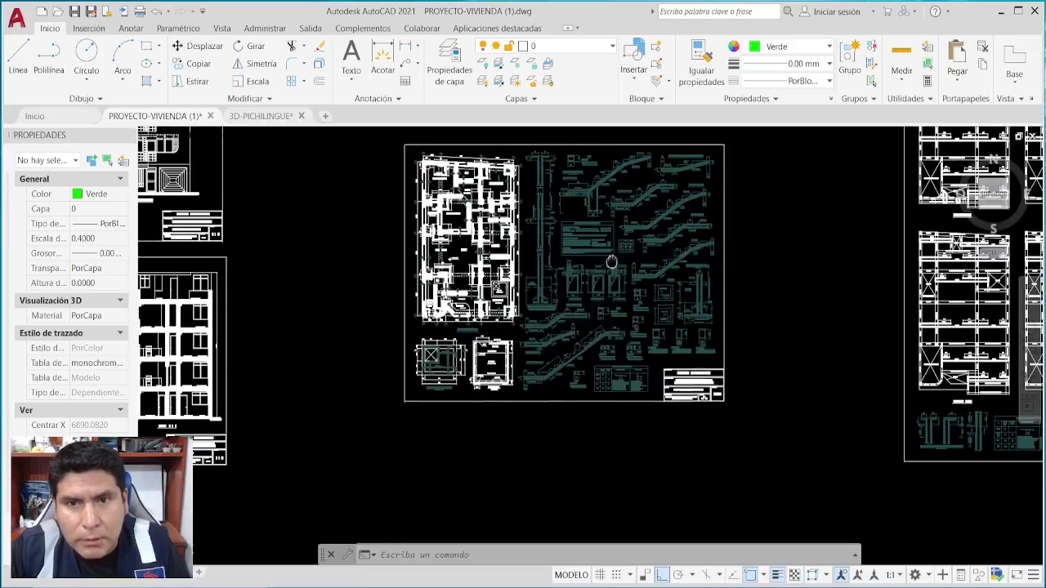
{"action": "middle_click_drag", "start_coordinate": [548, 342], "coordinate": [532, 383]}
{"action": "left_click", "coordinate": [703, 188]}
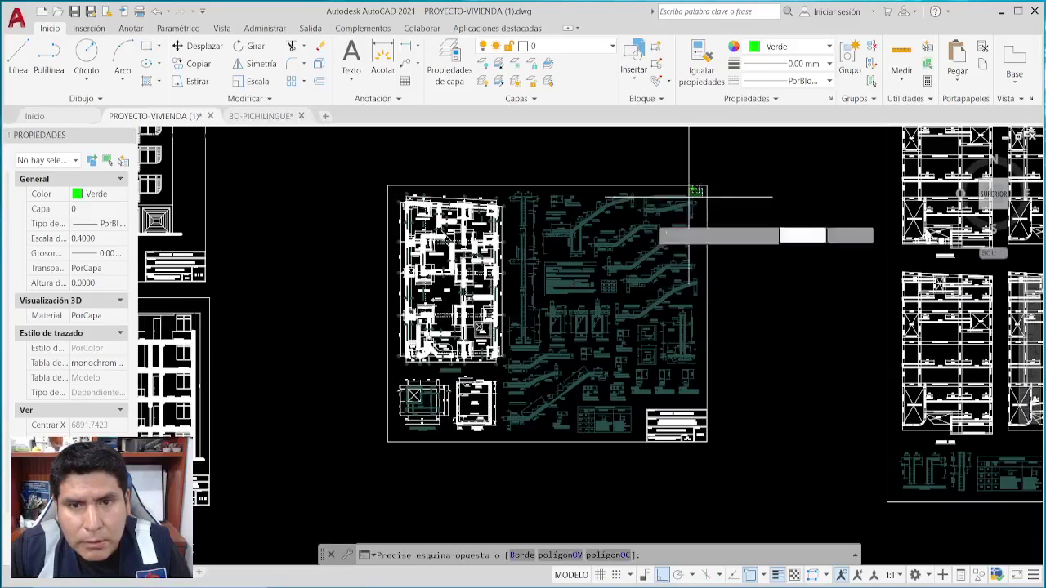
{"action": "left_click", "coordinate": [498, 439]}
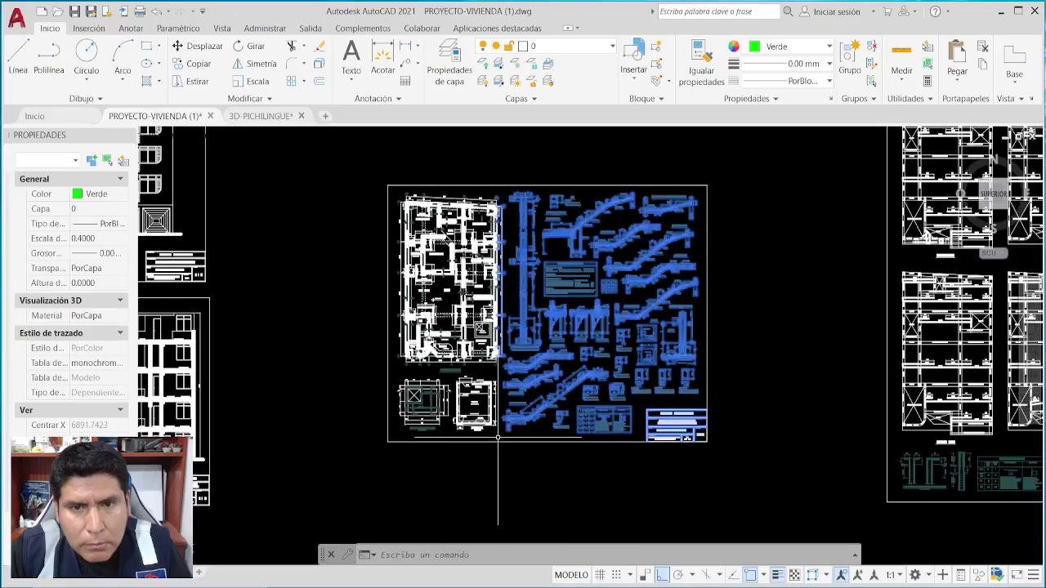
{"action": "left_click", "coordinate": [715, 130]}
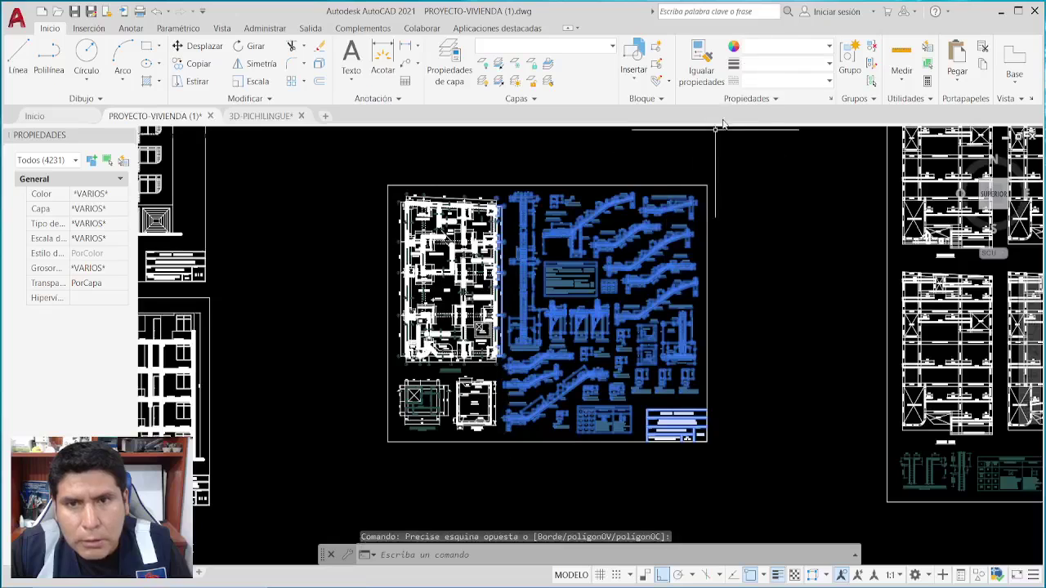
{"action": "left_click", "coordinate": [764, 47]}
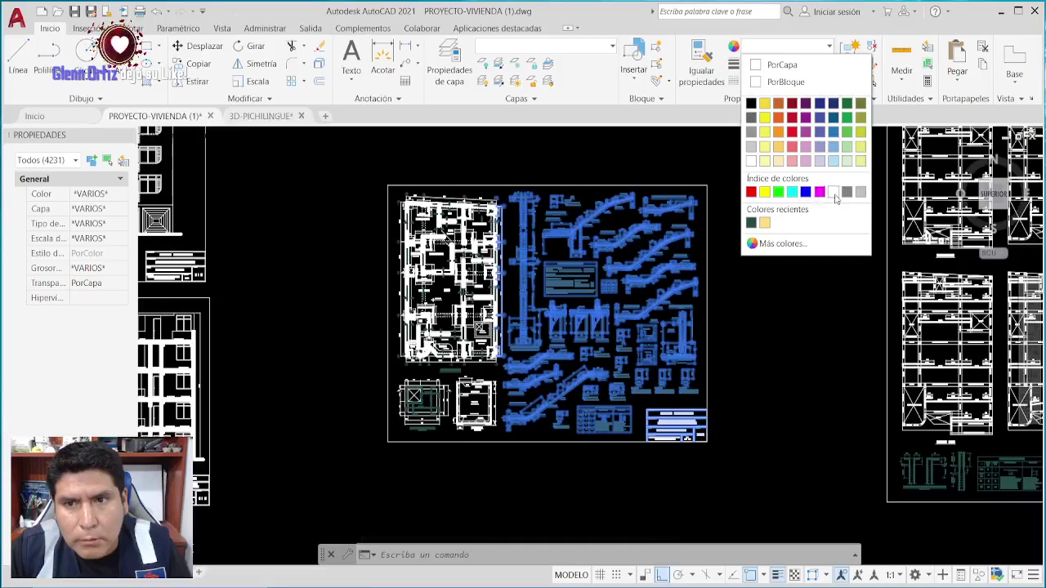
{"action": "left_click", "coordinate": [812, 278]}
{"action": "key", "text": "Escape"}
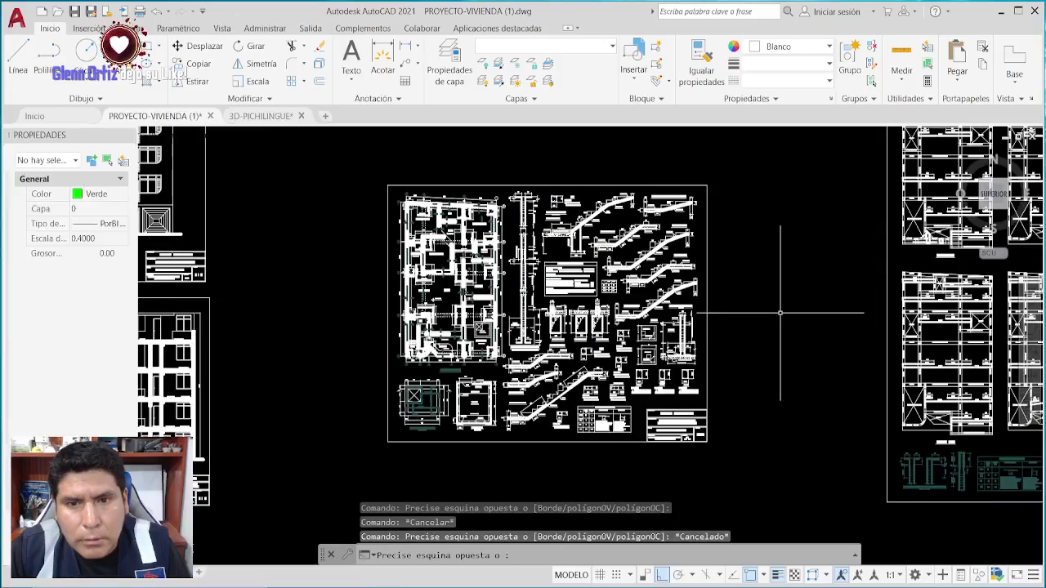
{"action": "key", "text": "Escape"}
{"action": "key", "text": "Escape"}
{"action": "key", "text": "Escape"}
Change the colour of the ESTRUCTURA DE CISTERNA plan, including its rebar, labels and title, to Blanco.
{"action": "scroll", "coordinate": [393, 439], "scroll_direction": "up", "scroll_amount": 2}
{"action": "scroll", "coordinate": [401, 402], "scroll_direction": "up", "scroll_amount": 4}
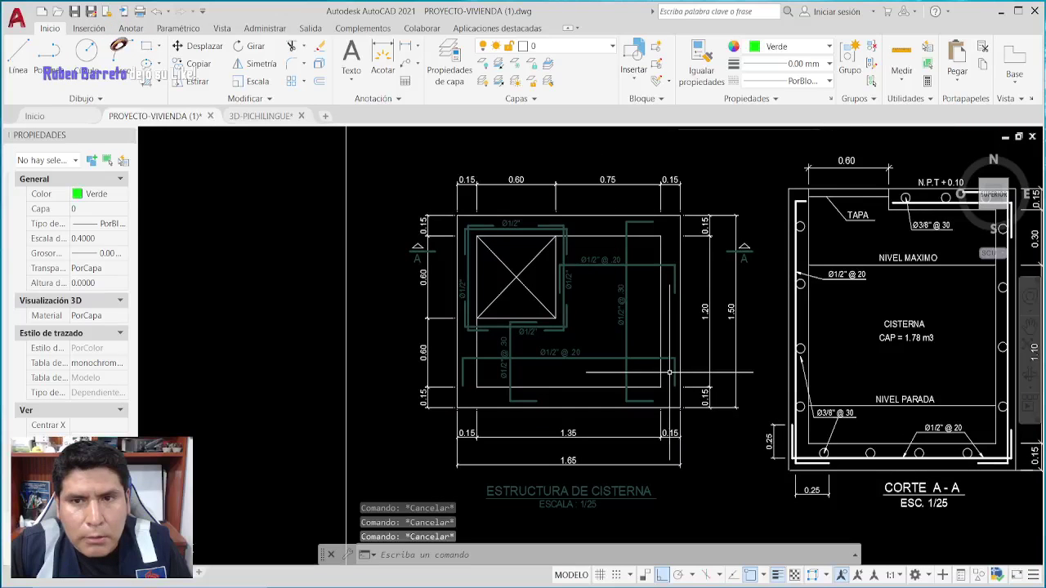
{"action": "left_click", "coordinate": [781, 158]}
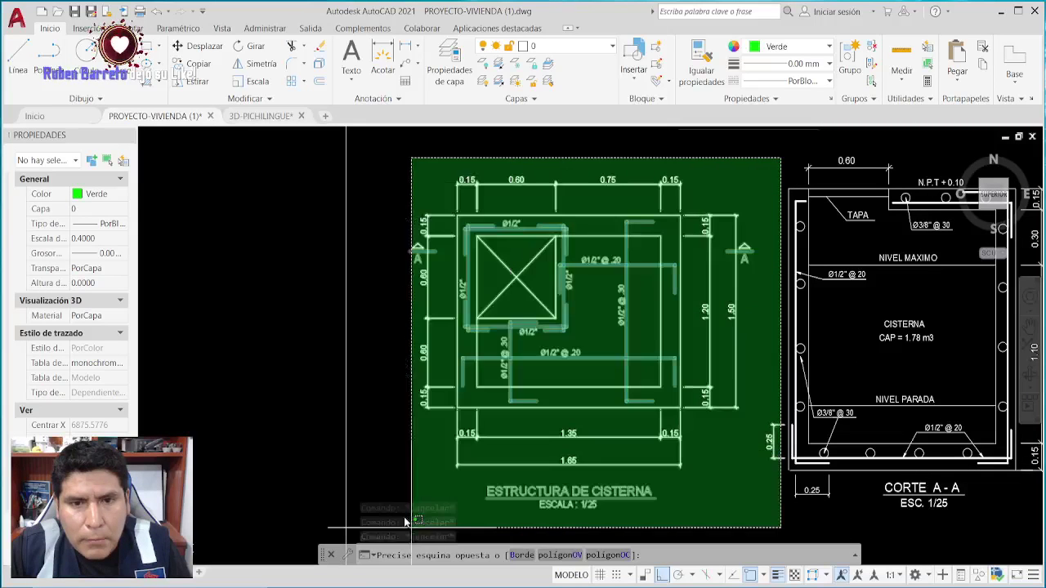
{"action": "left_click", "coordinate": [411, 537]}
{"action": "left_click", "coordinate": [799, 48]}
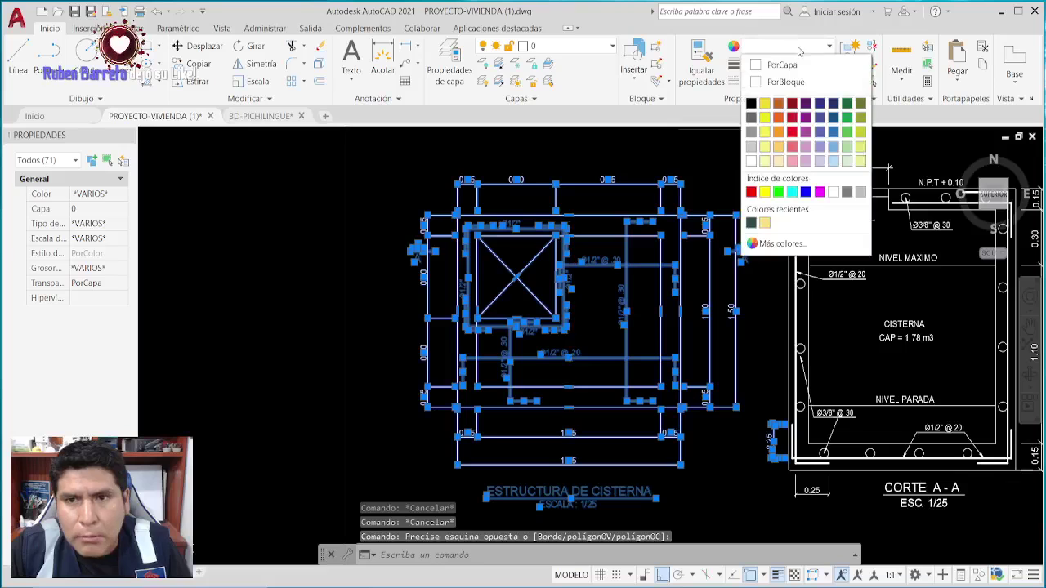
{"action": "left_click", "coordinate": [832, 191]}
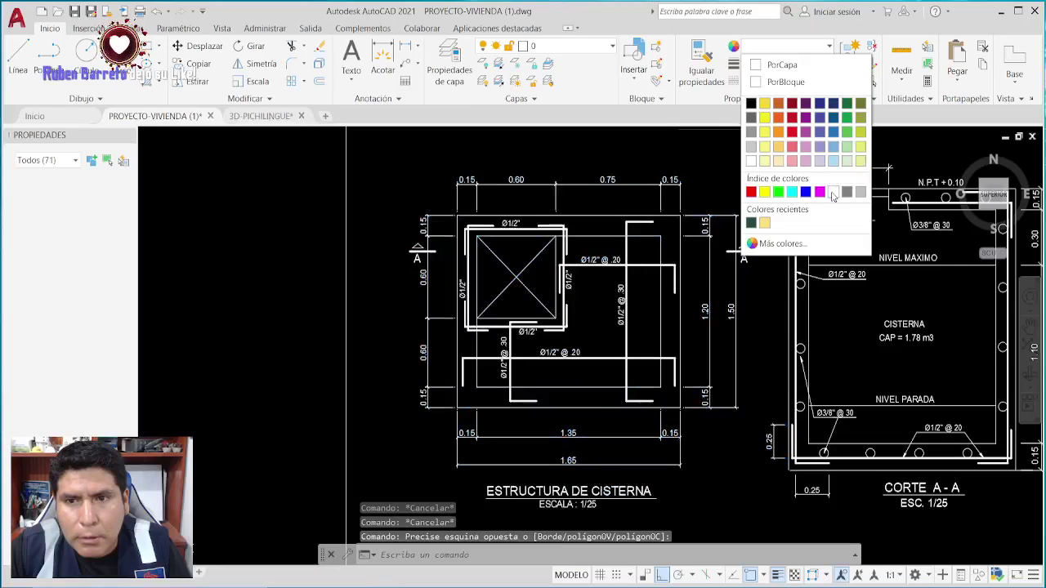
{"action": "key", "text": "Escape"}
Examine the ground-floor levels along CORTE A - A on architectural sections sheet A-03.
{"action": "scroll", "coordinate": [696, 269], "scroll_direction": "down", "scroll_amount": 4}
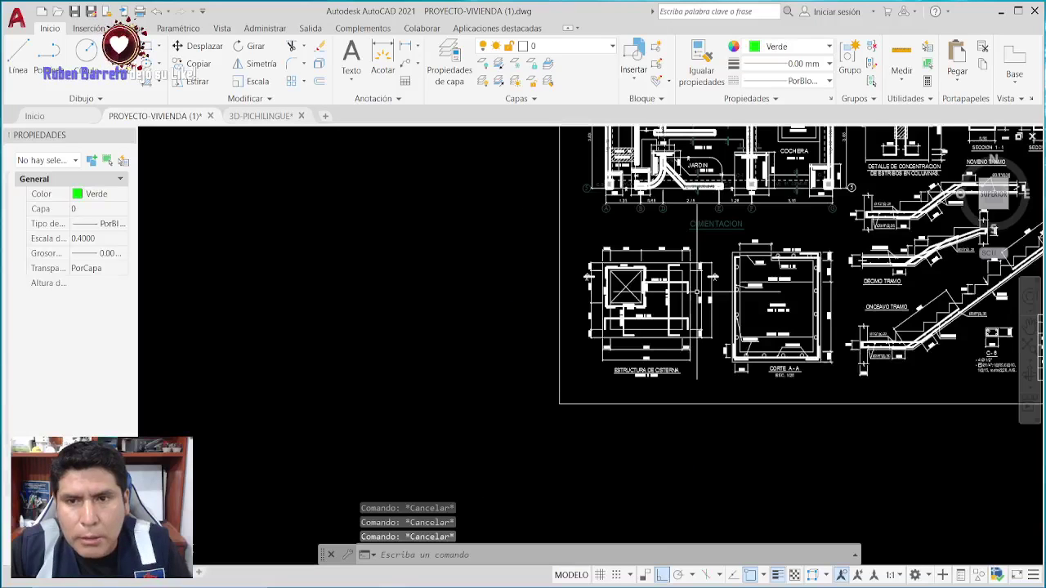
{"action": "scroll", "coordinate": [696, 282], "scroll_direction": "down", "scroll_amount": 3}
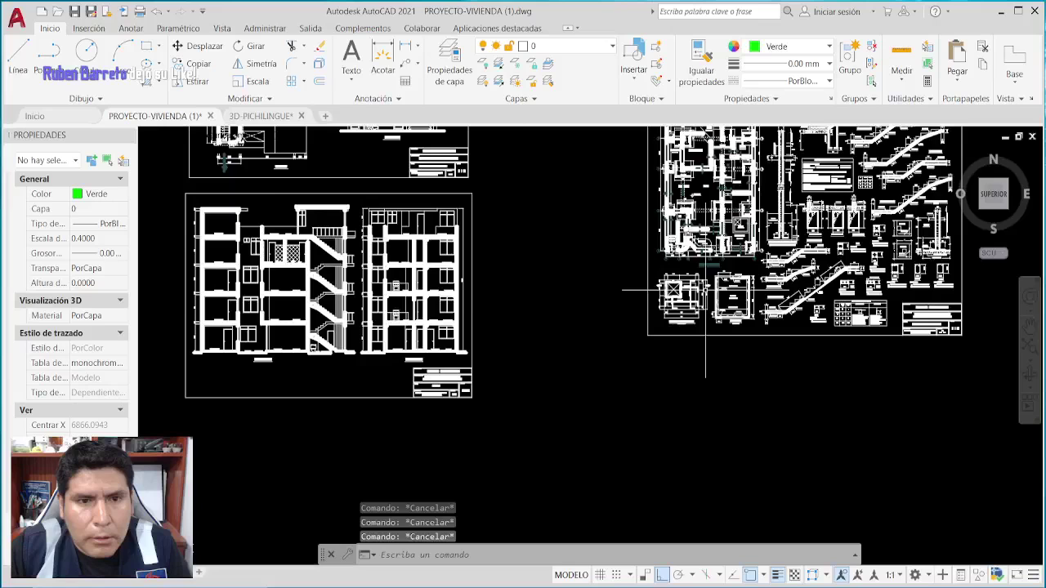
{"action": "middle_click_drag", "start_coordinate": [168, 335], "coordinate": [368, 316]}
{"action": "scroll", "coordinate": [368, 316], "scroll_direction": "up", "scroll_amount": 2}
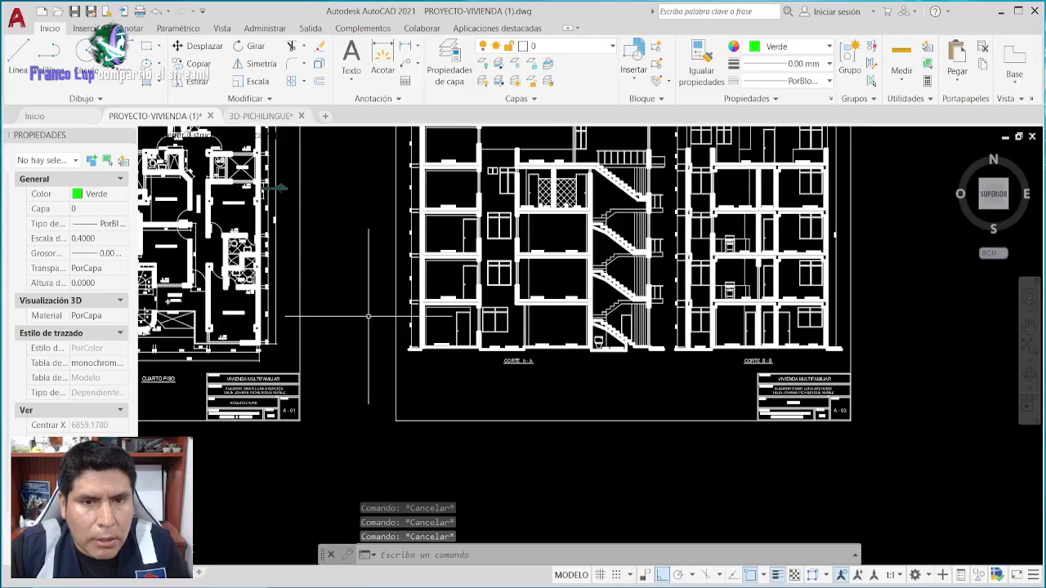
{"action": "scroll", "coordinate": [368, 316], "scroll_direction": "up", "scroll_amount": 5}
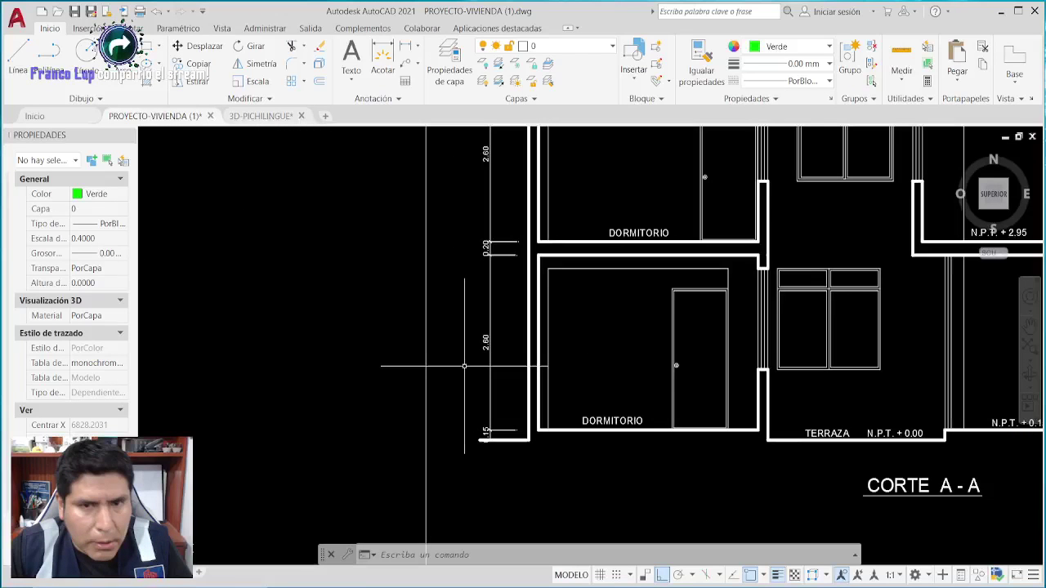
{"action": "mouse_move", "coordinate": [464, 366]}
{"action": "middle_mouse_down"}
{"action": "mouse_move", "coordinate": [483, 388]}
{"action": "mouse_move", "coordinate": [536, 394]}
{"action": "mouse_move", "coordinate": [548, 486]}
{"action": "mouse_move", "coordinate": [227, 386]}
{"action": "middle_mouse_up"}
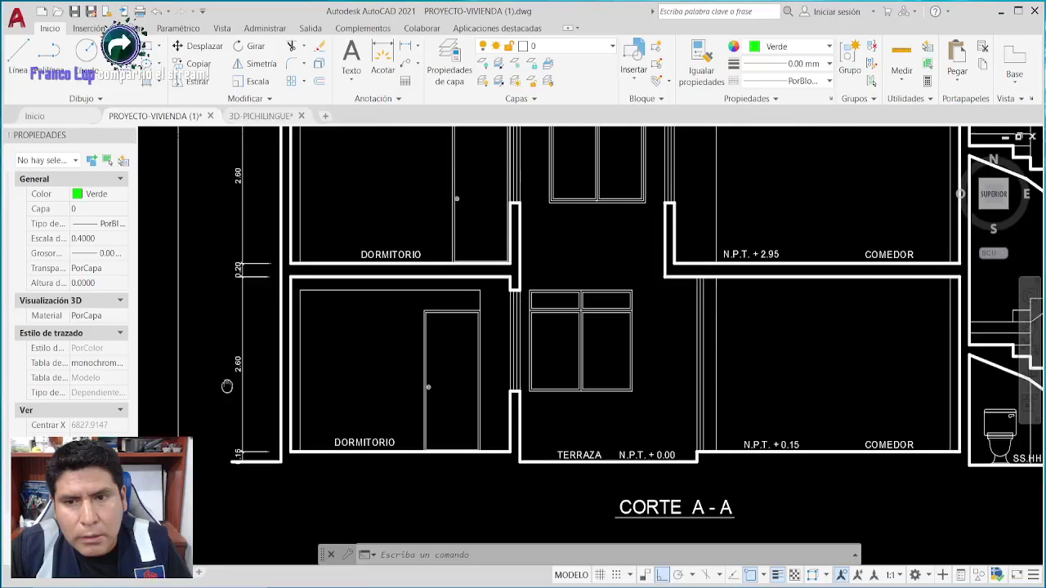
{"action": "scroll", "coordinate": [433, 359], "scroll_direction": "down", "scroll_amount": 4}
{"action": "scroll", "coordinate": [696, 338], "scroll_direction": "up", "scroll_amount": 5}
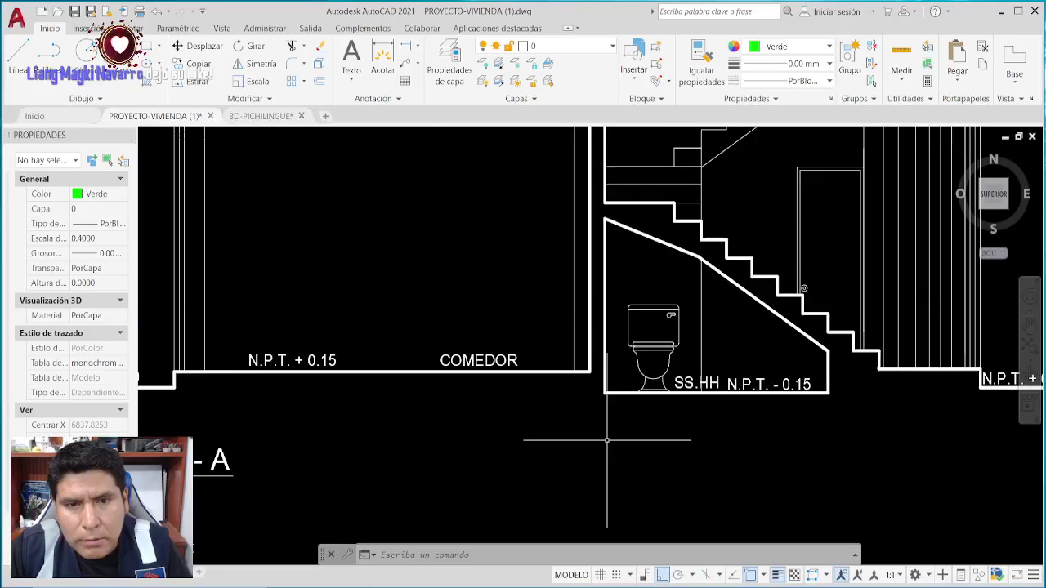
{"action": "scroll", "coordinate": [608, 441], "scroll_direction": "down", "scroll_amount": 5}
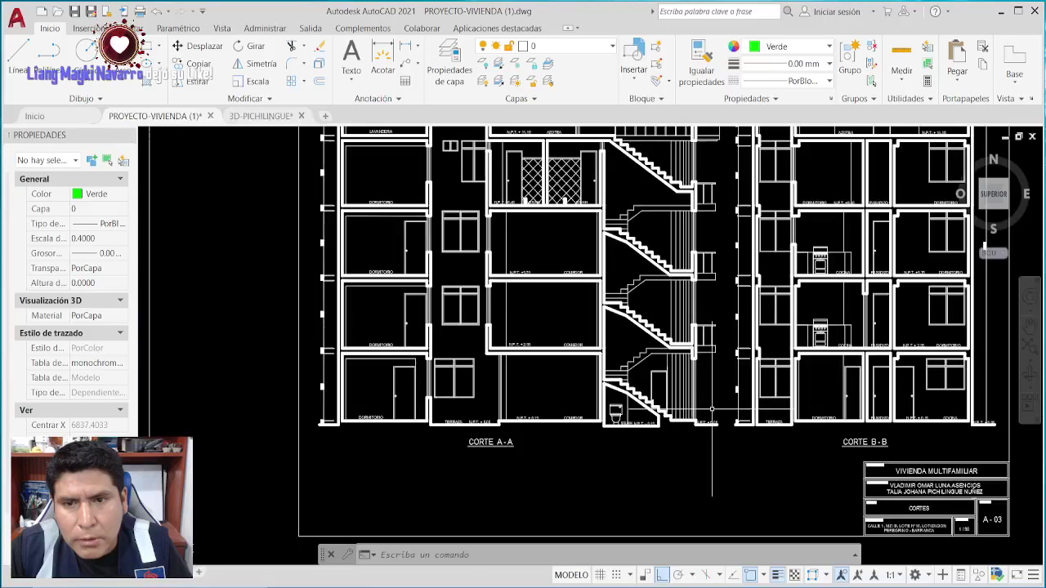
Circle the SS.HH room under the ground-floor stairs of CORTE A - A in red and clear the mark.
{"action": "scroll", "coordinate": [712, 411], "scroll_direction": "up", "scroll_amount": 4}
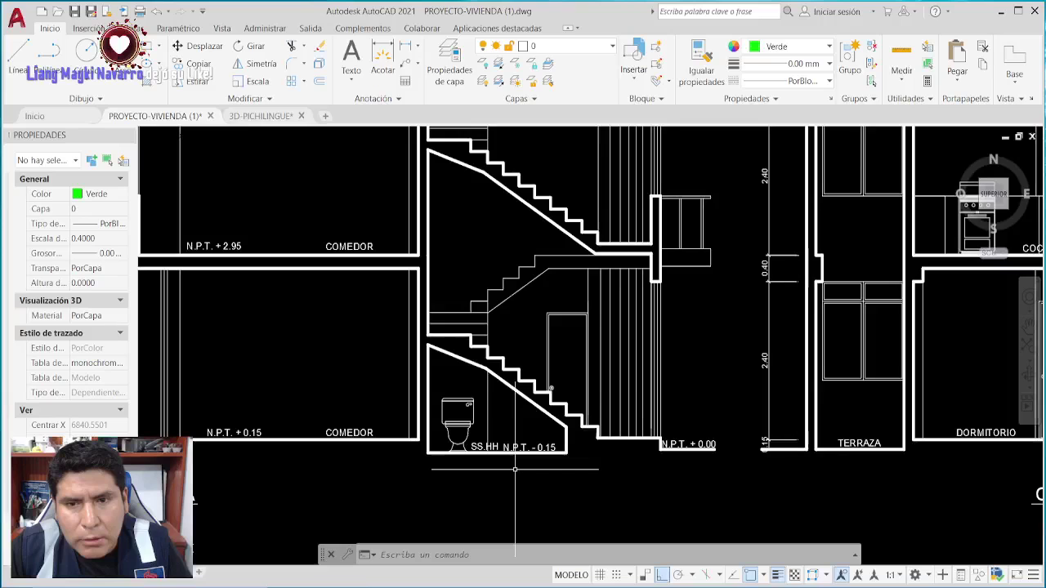
{"action": "scroll", "coordinate": [515, 469], "scroll_direction": "up", "scroll_amount": 2}
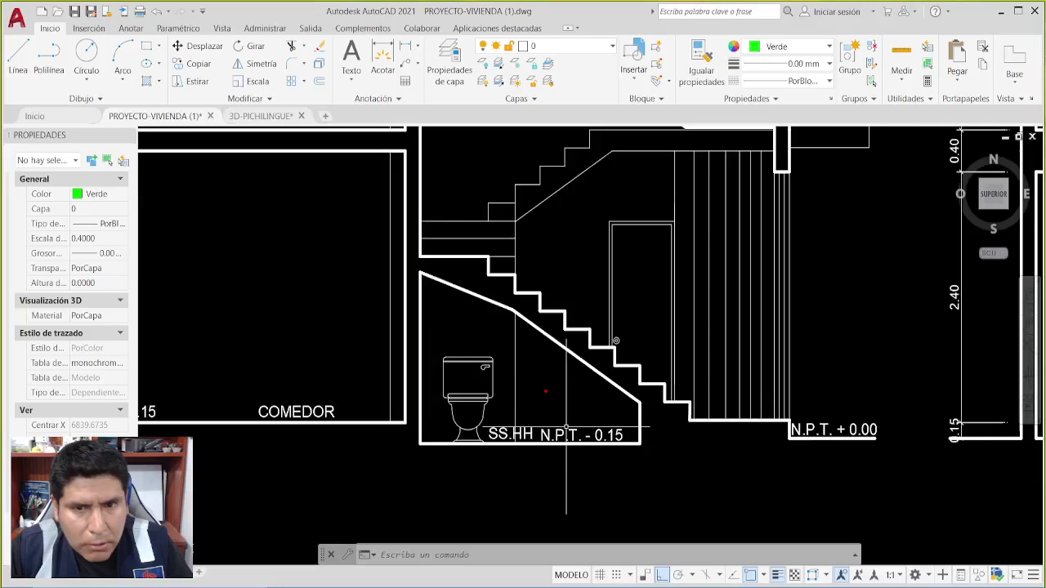
{"action": "left_click_drag", "start_coordinate": [545, 374], "coordinate": [527, 278]}
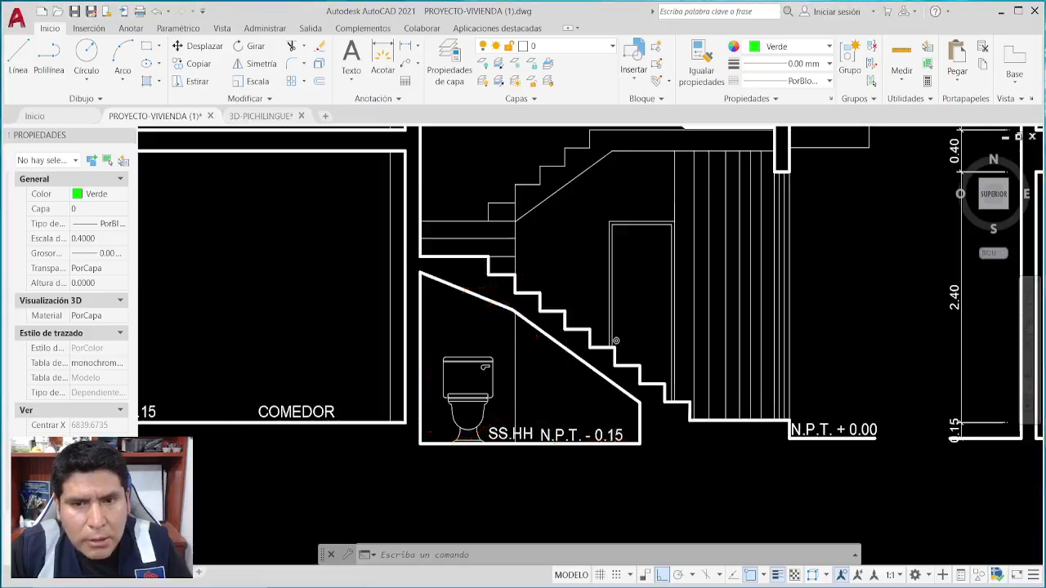
Circle the ground-floor COMEDOR's N.P.T. + 0.15 level label in red and clear the mark.
{"action": "scroll", "coordinate": [566, 433], "scroll_direction": "down", "scroll_amount": 2}
{"action": "scroll", "coordinate": [705, 438], "scroll_direction": "up", "scroll_amount": 1}
{"action": "middle_click_drag", "start_coordinate": [706, 437], "coordinate": [436, 454]}
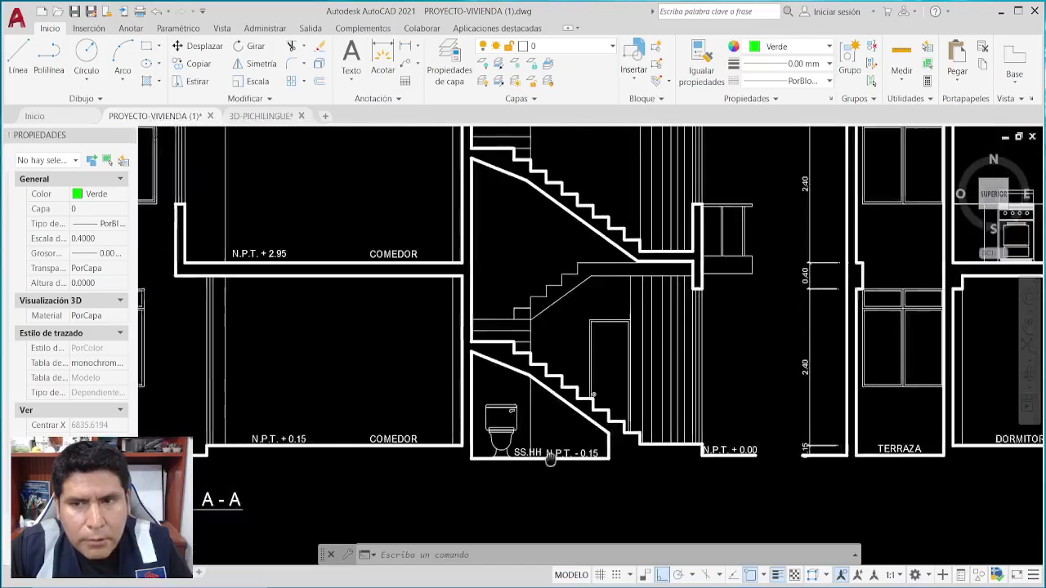
{"action": "middle_click_drag", "start_coordinate": [150, 532], "coordinate": [502, 540]}
{"action": "scroll", "coordinate": [715, 447], "scroll_direction": "up", "scroll_amount": 2}
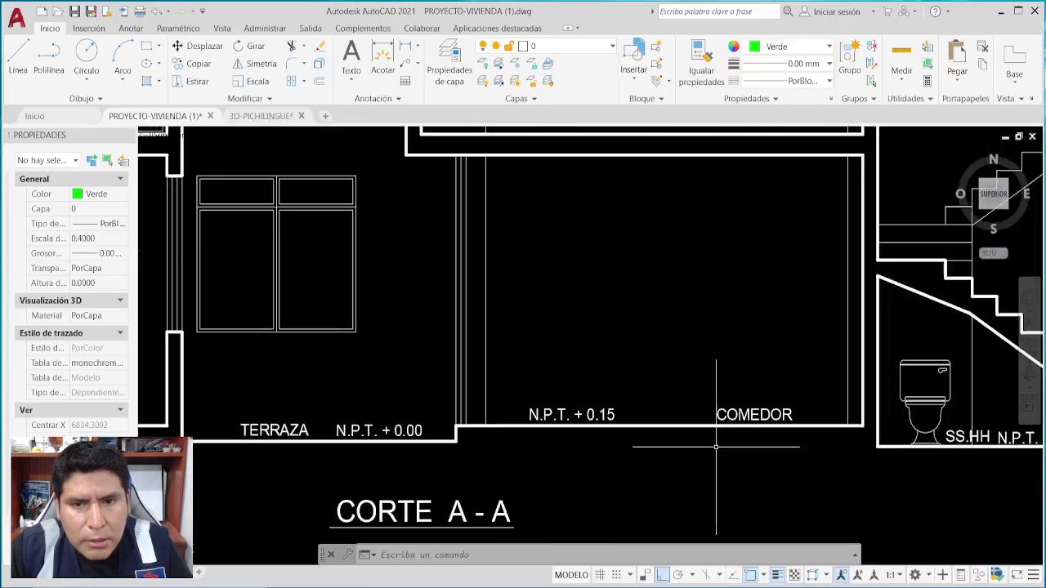
{"action": "mouse_move", "coordinate": [629, 376]}
{"action": "left_mouse_down"}
{"action": "mouse_move", "coordinate": [638, 437]}
{"action": "mouse_move", "coordinate": [631, 379]}
{"action": "left_mouse_up"}
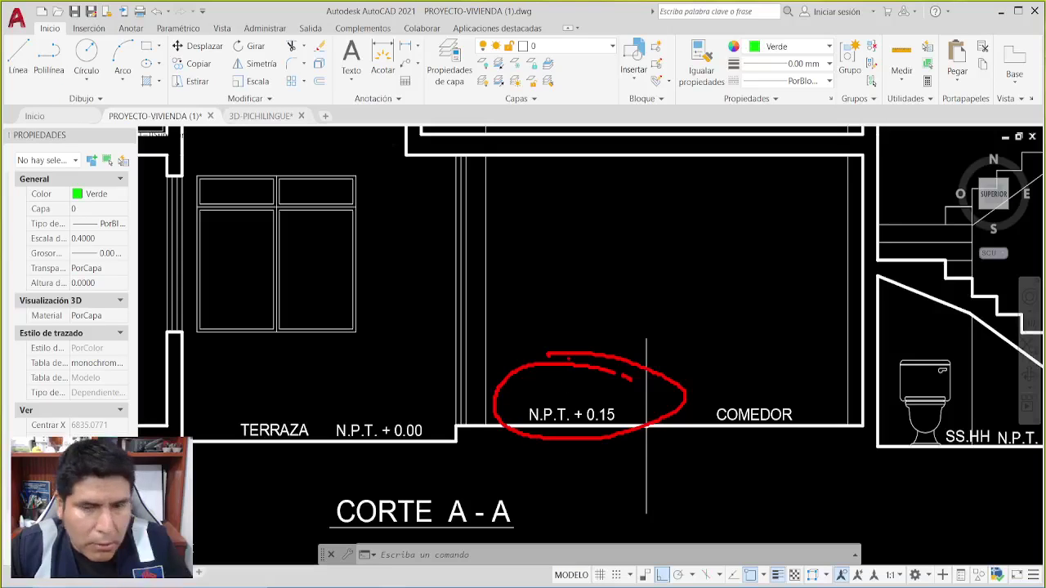
{"action": "key", "text": "Escape"}
{"action": "key", "text": "Escape"}
{"action": "key", "text": "Escape"}
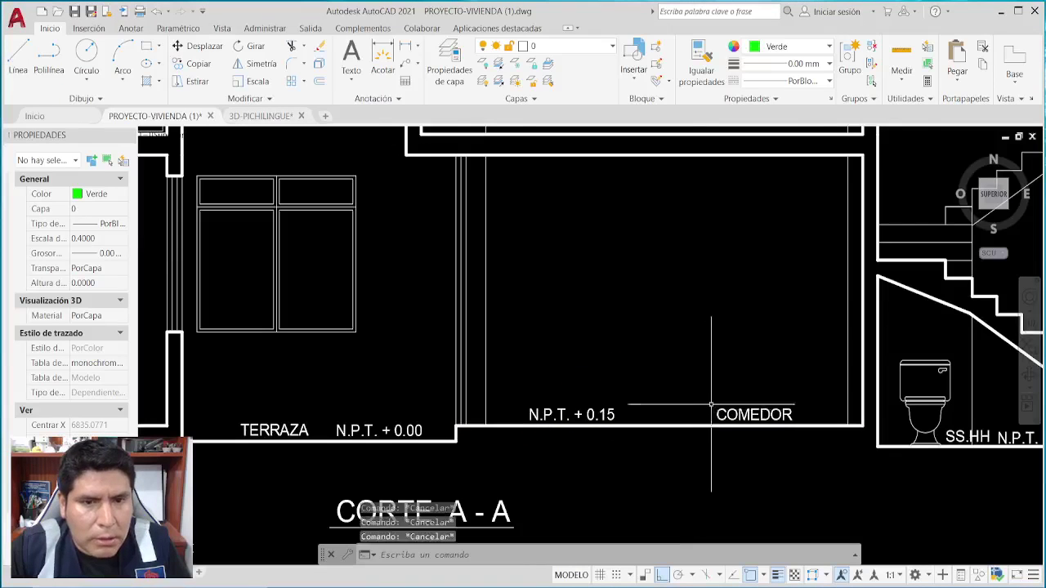
Circle the ground-floor DORMITORIO label and the TERRAZA's N.P.T. + 0.00 level in red and clear the marks.
{"action": "scroll", "coordinate": [712, 433], "scroll_direction": "down", "scroll_amount": 4}
{"action": "scroll", "coordinate": [497, 412], "scroll_direction": "up", "scroll_amount": 2}
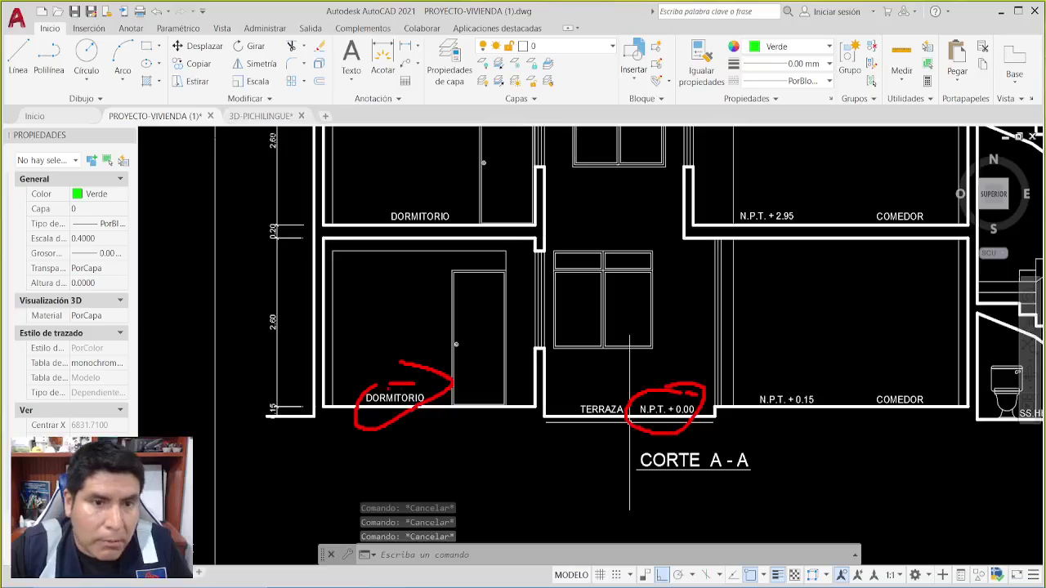
{"action": "key", "text": "Escape"}
{"action": "key", "text": "Escape"}
{"action": "middle_click_drag", "start_coordinate": [286, 351], "coordinate": [488, 469]}
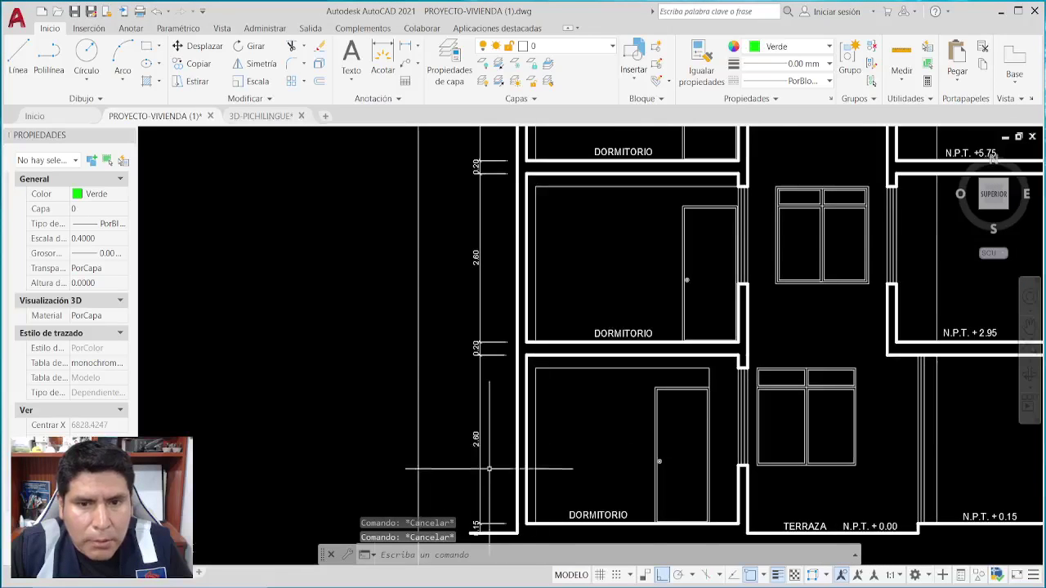
Examine the storey heights and slab thicknesses along the dimensioned side of CORTE A - A, from the ground floor up to the LAVANDERIA.
{"action": "scroll", "coordinate": [489, 468], "scroll_direction": "up", "scroll_amount": 2}
{"action": "middle_click_drag", "start_coordinate": [506, 576], "coordinate": [552, 529]}
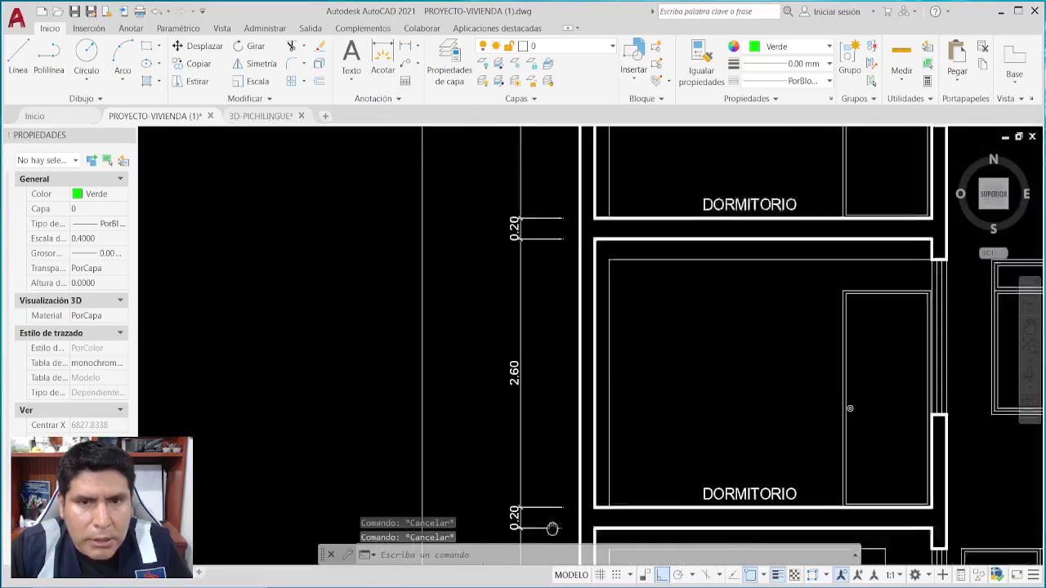
{"action": "middle_click_drag", "start_coordinate": [646, 301], "coordinate": [658, 361]}
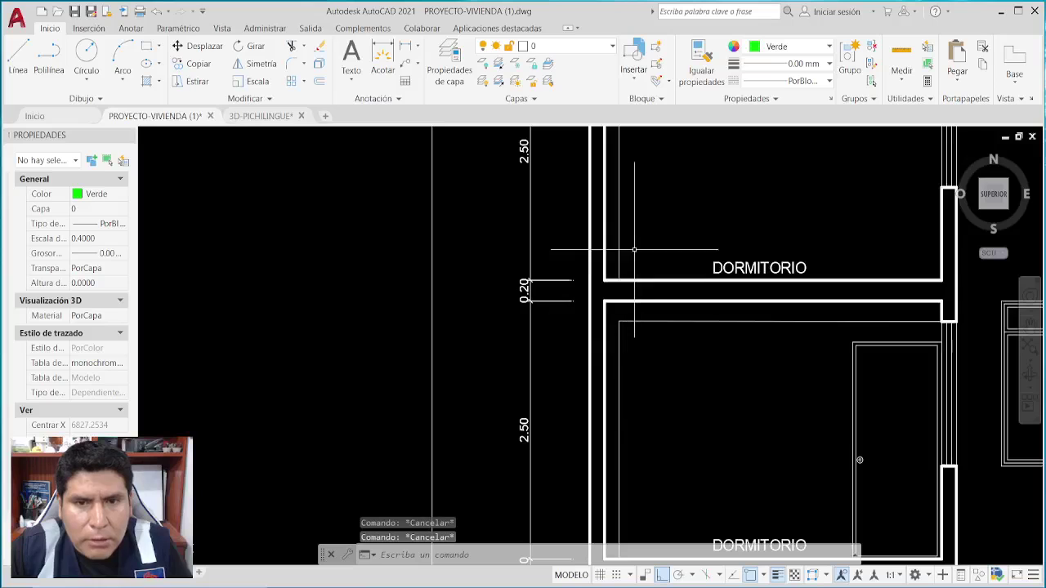
{"action": "scroll", "coordinate": [634, 249], "scroll_direction": "down", "scroll_amount": 2}
{"action": "middle_click_drag", "start_coordinate": [631, 180], "coordinate": [625, 376]}
{"action": "middle_click_drag", "start_coordinate": [635, 147], "coordinate": [618, 338]}
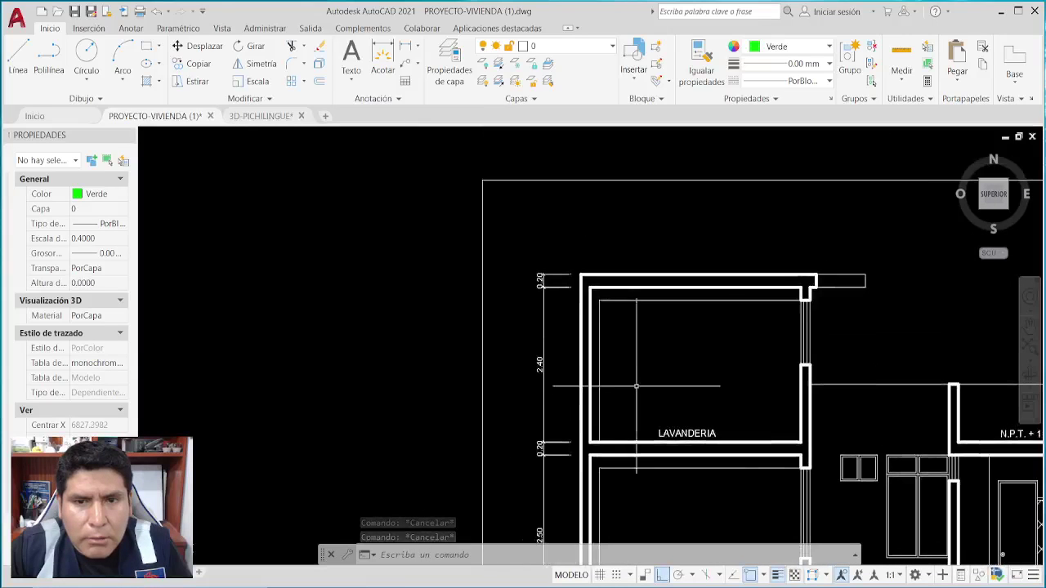
{"action": "middle_click_drag", "start_coordinate": [539, 396], "coordinate": [541, 161]}
{"action": "mouse_move", "coordinate": [588, 411]}
{"action": "middle_mouse_down"}
{"action": "mouse_move", "coordinate": [590, 346]}
{"action": "mouse_move", "coordinate": [591, 506]}
{"action": "middle_mouse_up"}
{"action": "middle_click_drag", "start_coordinate": [591, 309], "coordinate": [593, 449]}
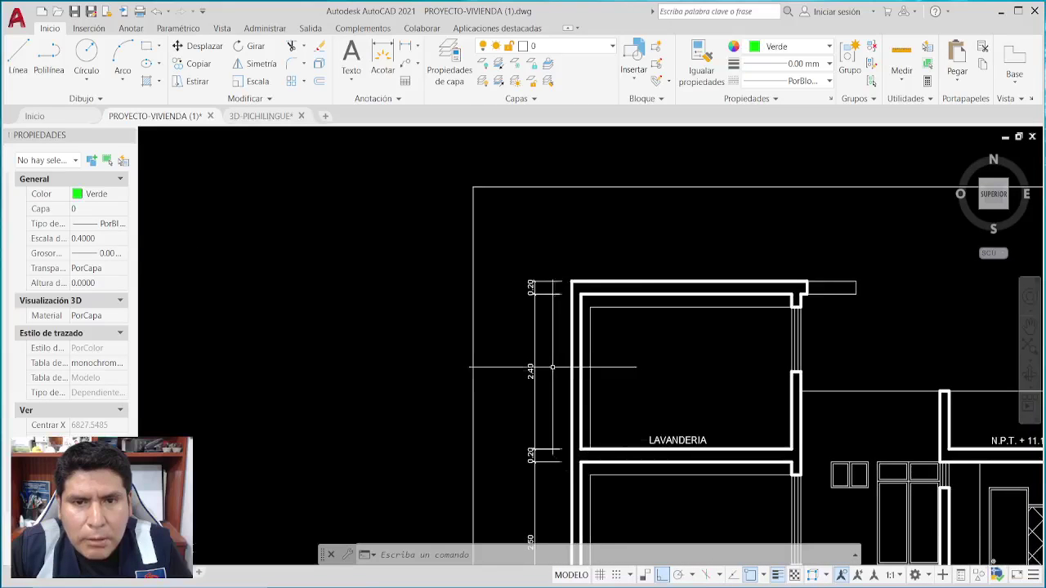
{"action": "scroll", "coordinate": [552, 368], "scroll_direction": "up", "scroll_amount": 4}
{"action": "scroll", "coordinate": [509, 364], "scroll_direction": "down", "scroll_amount": 4}
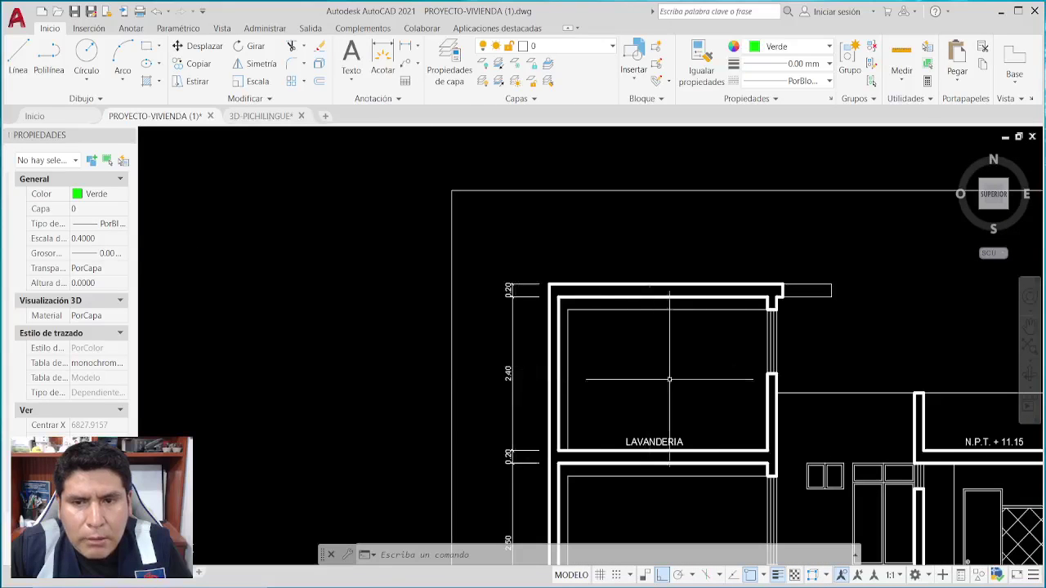
Circle the rooftop LAVANDERIA room of CORTE A - A in red and clear the mark.
{"action": "middle_click_drag", "start_coordinate": [669, 379], "coordinate": [576, 361]}
{"action": "left_click_drag", "start_coordinate": [641, 263], "coordinate": [564, 278]}
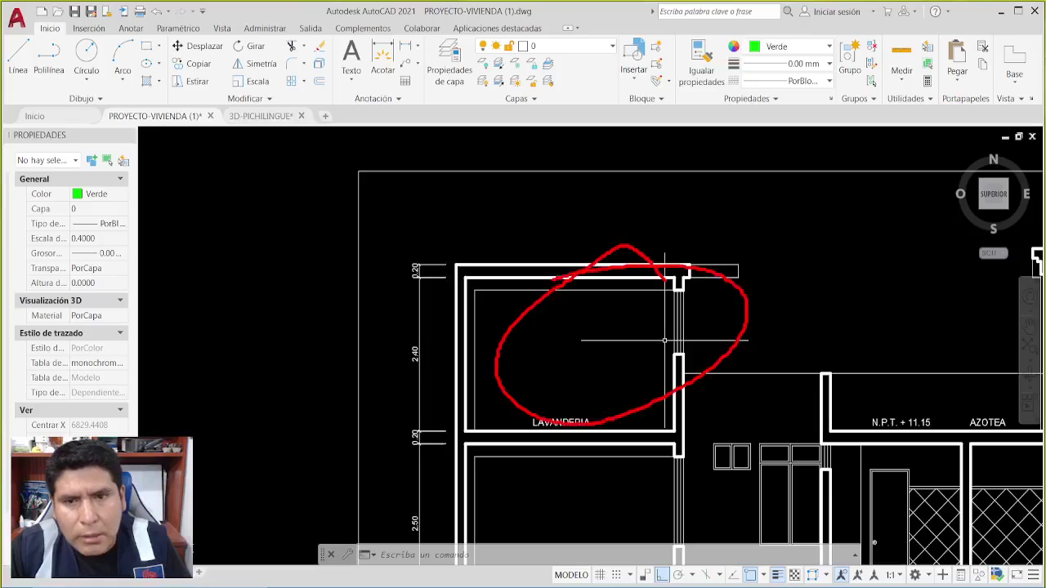
{"action": "key", "text": "Escape"}
{"action": "key", "text": "Escape"}
{"action": "key", "text": "Escape"}
On foundation sheet E-01, change the CIMENTACION title and the axis bubbles A to G with their dimensions to white.
{"action": "scroll", "coordinate": [735, 351], "scroll_direction": "down", "scroll_amount": 8}
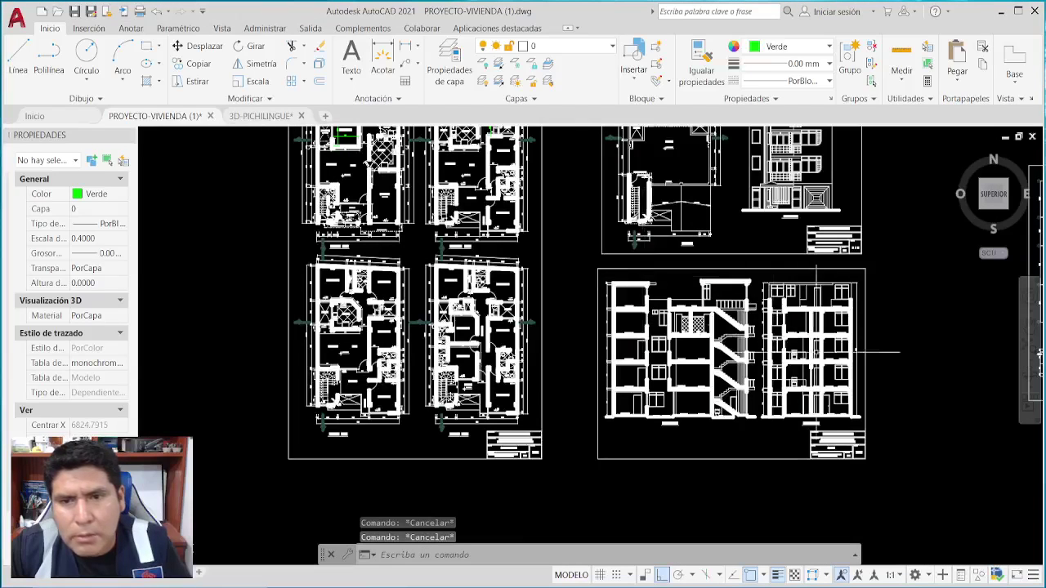
{"action": "middle_click_drag", "start_coordinate": [929, 357], "coordinate": [537, 416]}
{"action": "scroll", "coordinate": [719, 441], "scroll_direction": "up", "scroll_amount": 3}
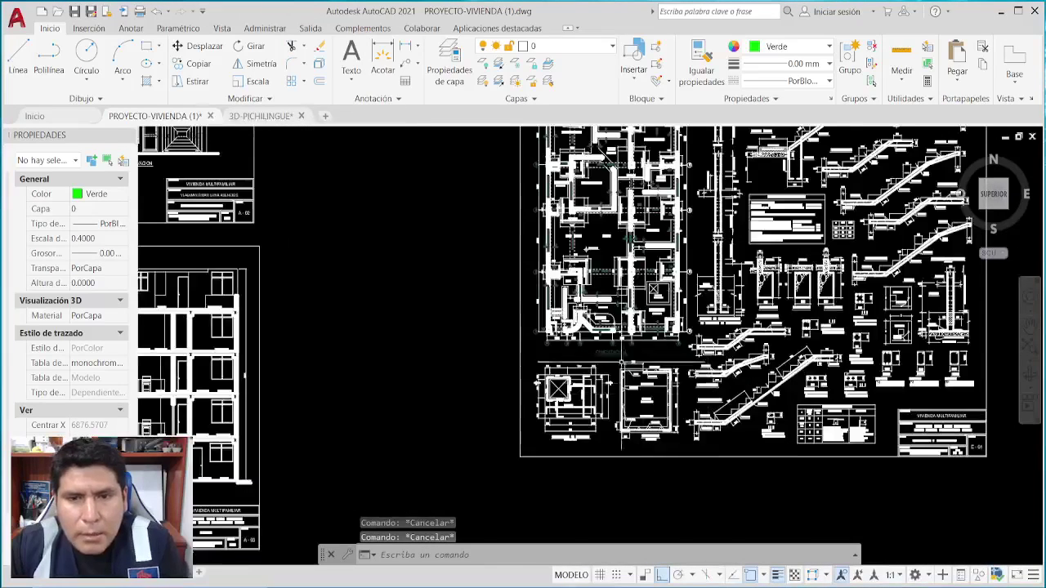
{"action": "scroll", "coordinate": [621, 361], "scroll_direction": "up", "scroll_amount": 8}
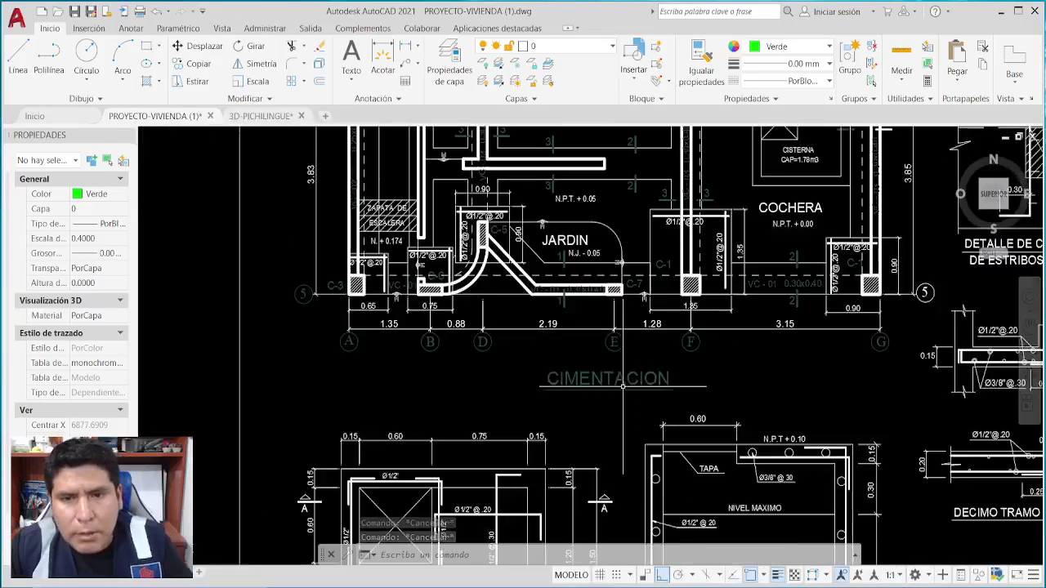
{"action": "left_click", "coordinate": [890, 325]}
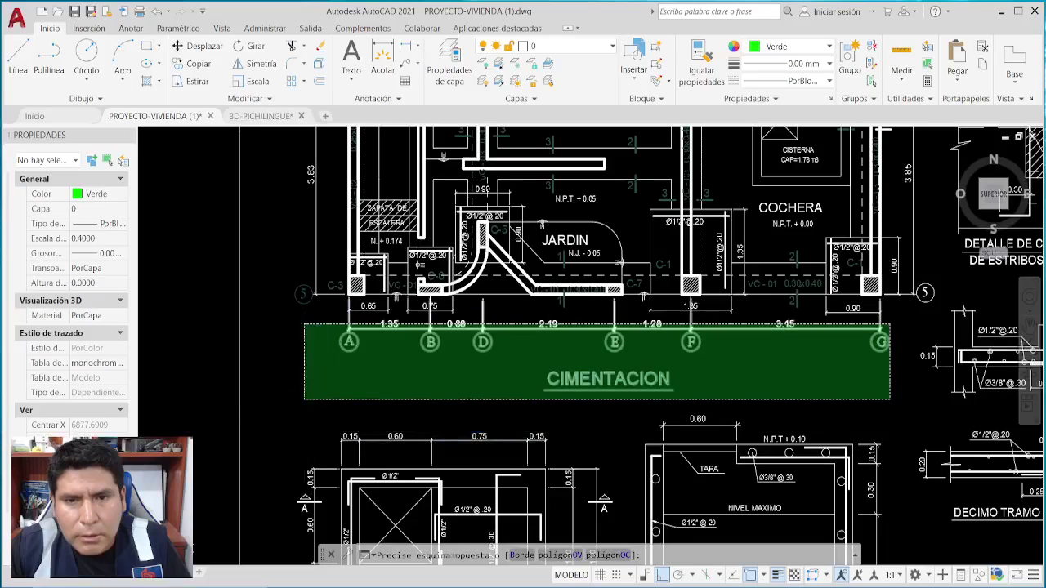
{"action": "left_click", "coordinate": [304, 400]}
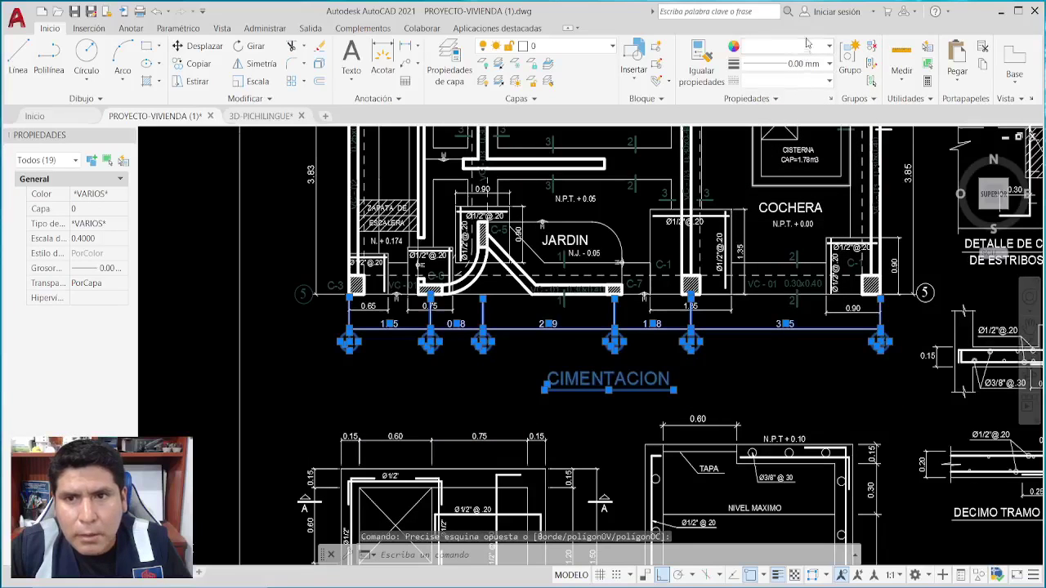
{"action": "left_click", "coordinate": [797, 46]}
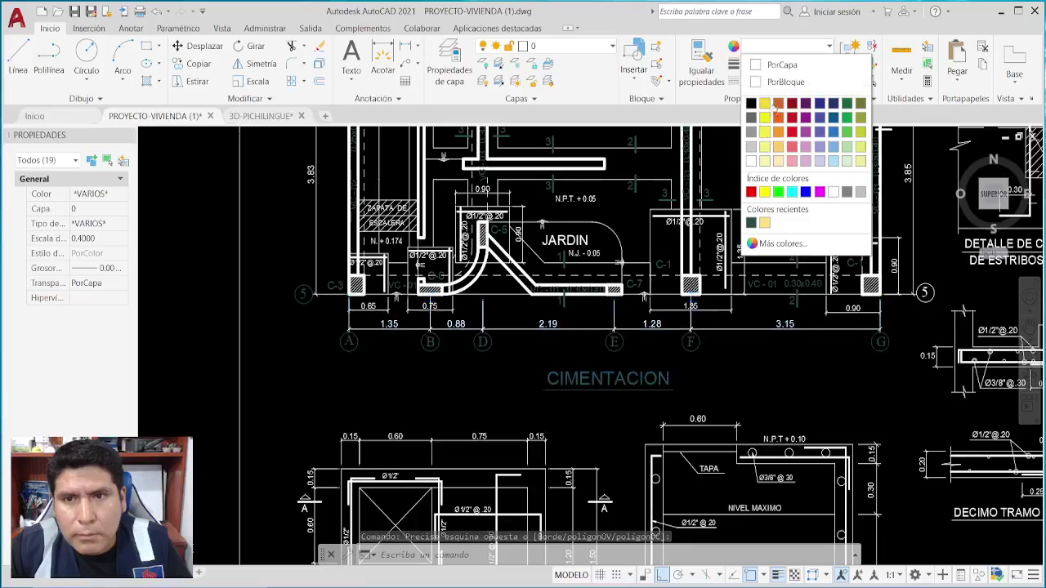
{"action": "key", "text": "Escape"}
{"action": "key", "text": "Escape"}
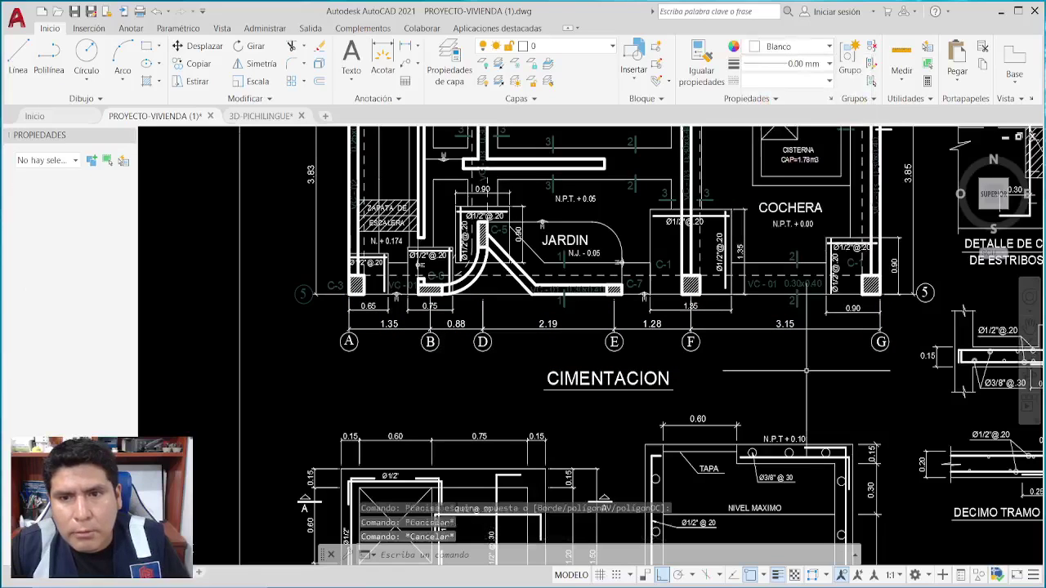
{"action": "key", "text": "Escape"}
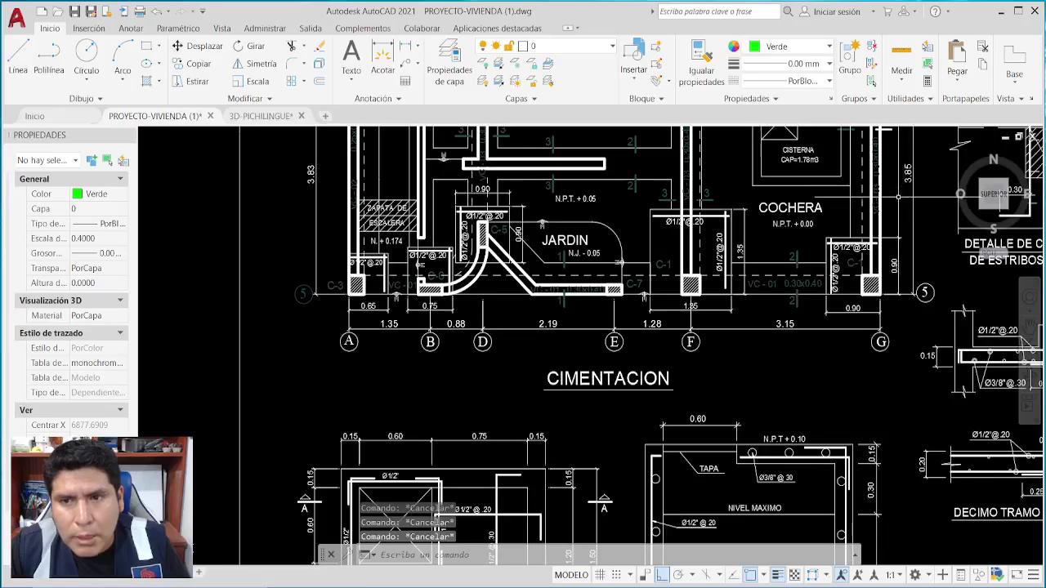
Change the front strip of the foundation plan along axis 5, including the JARDIN and COCHERA details, to white.
{"action": "left_click", "coordinate": [892, 147]}
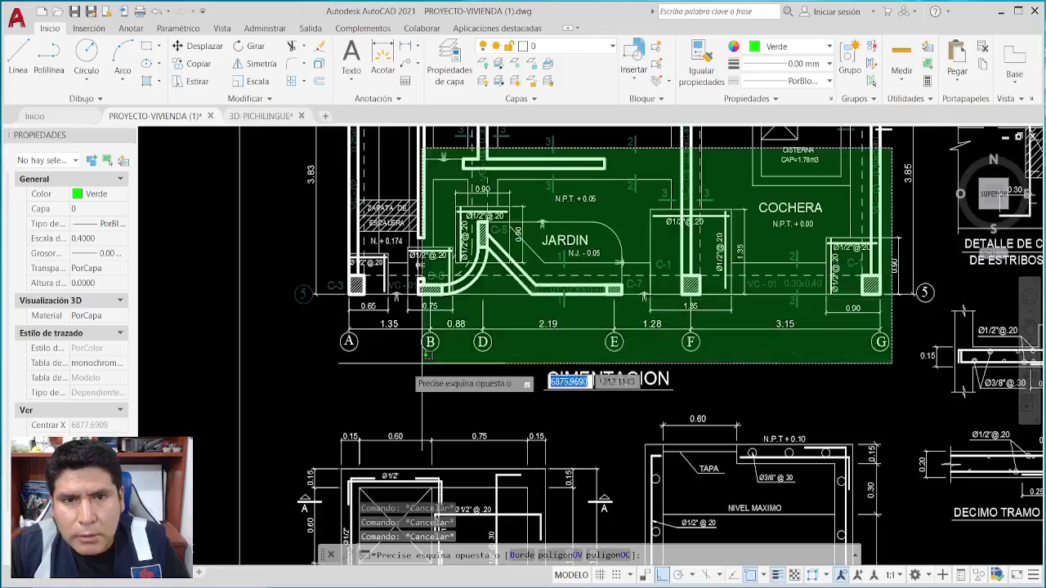
{"action": "left_click", "coordinate": [276, 384]}
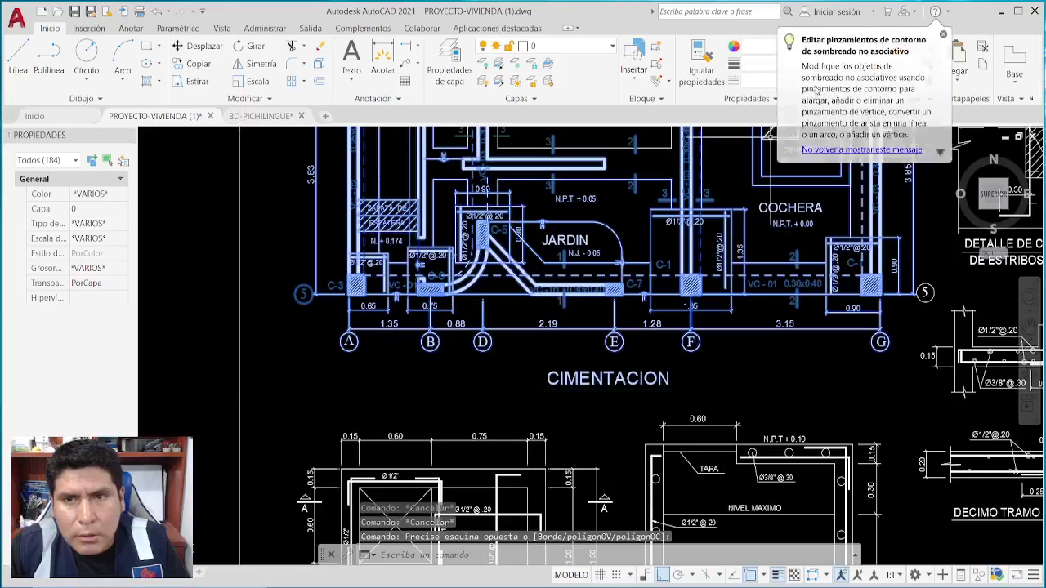
{"action": "left_click", "coordinate": [760, 53]}
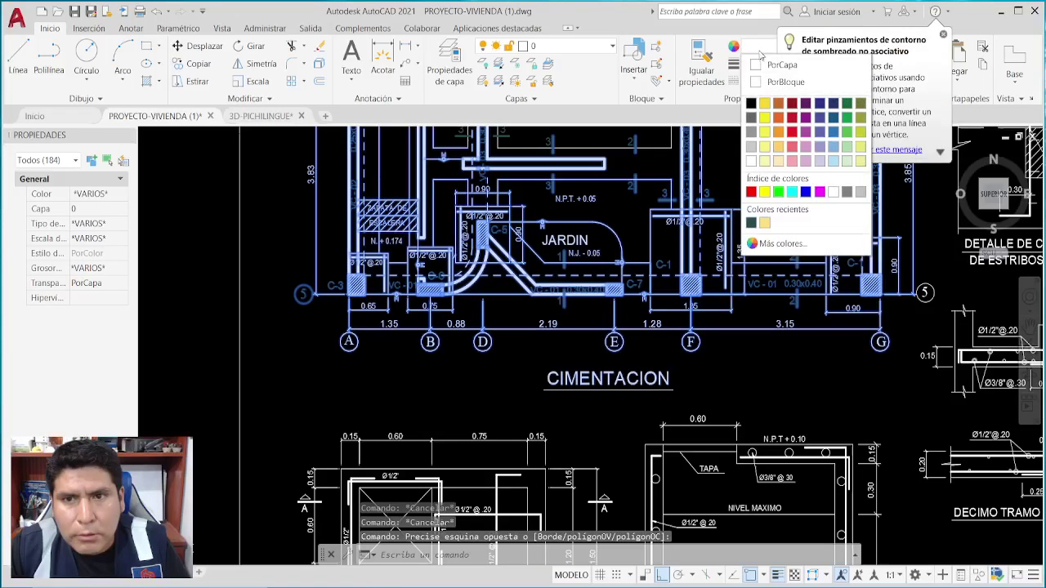
{"action": "left_click", "coordinate": [832, 191]}
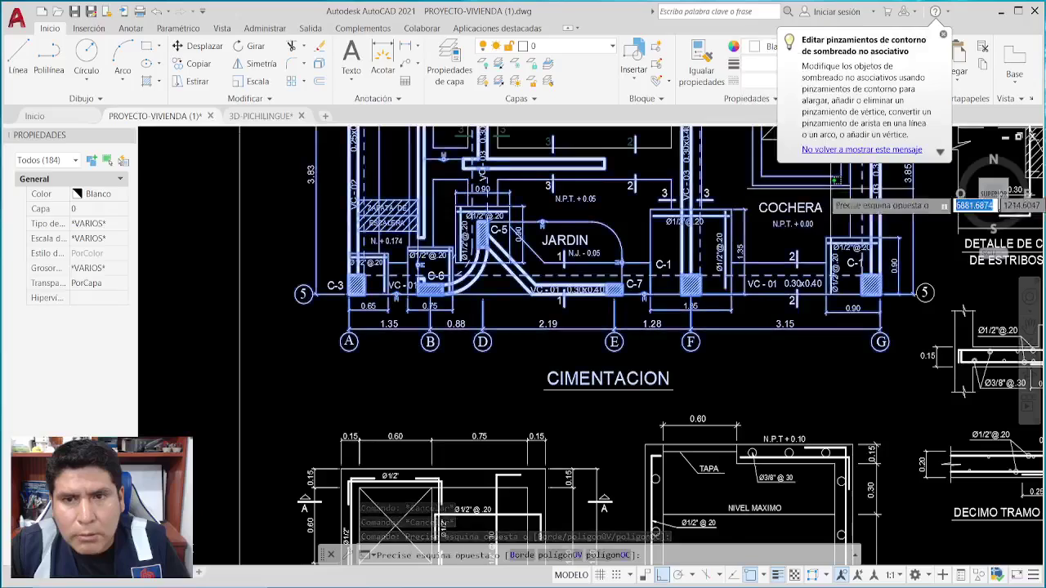
{"action": "key", "text": "Escape"}
{"action": "key", "text": "Escape"}
Select the entire foundation sheet, including its frame, plan and details, and change its color to white.
{"action": "scroll", "coordinate": [727, 325], "scroll_direction": "down", "scroll_amount": 2}
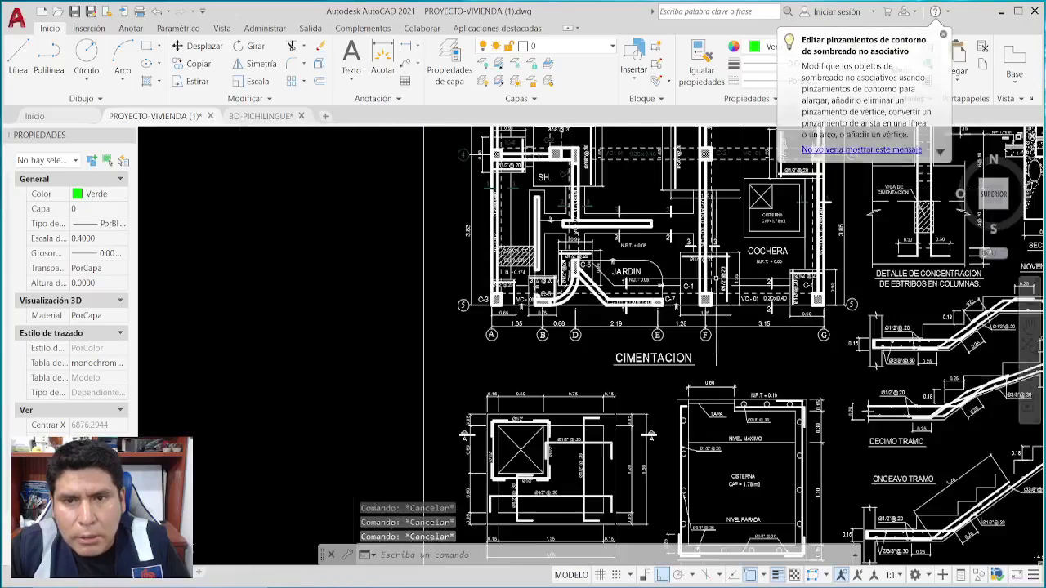
{"action": "scroll", "coordinate": [587, 302], "scroll_direction": "down", "scroll_amount": 3}
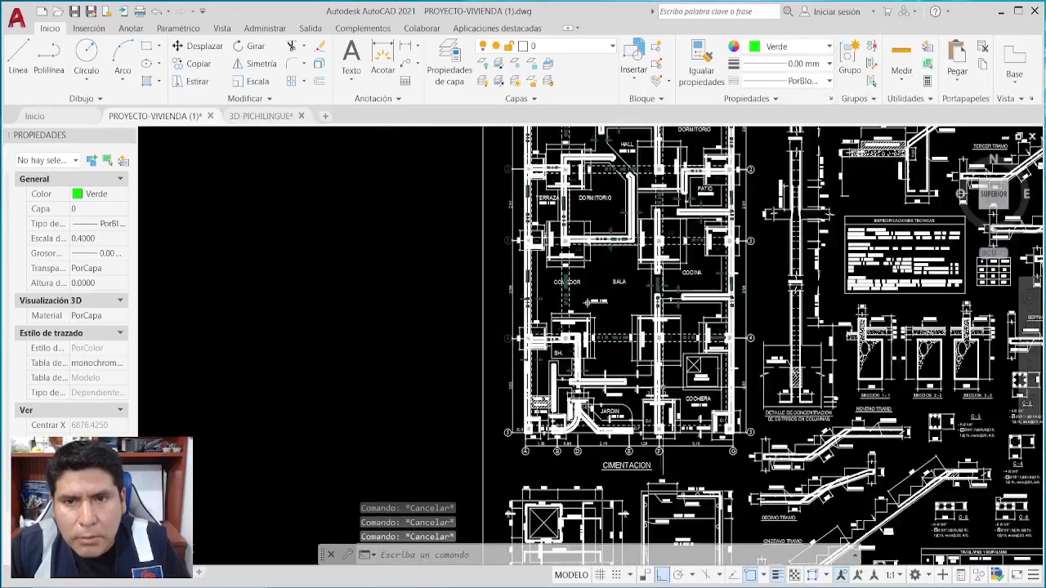
{"action": "scroll", "coordinate": [712, 272], "scroll_direction": "down", "scroll_amount": 4}
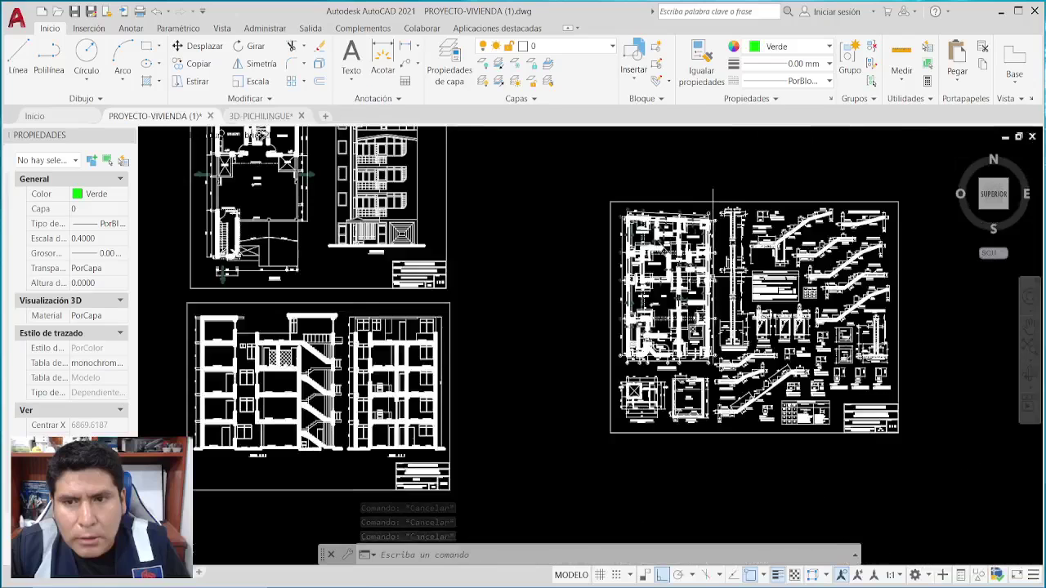
{"action": "left_click", "coordinate": [922, 175]}
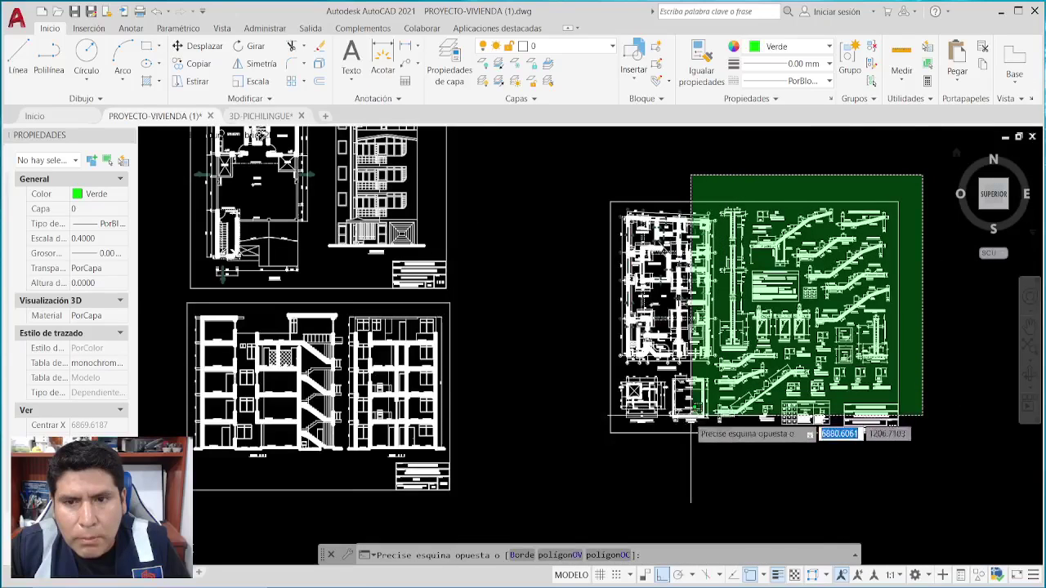
{"action": "left_click", "coordinate": [590, 453]}
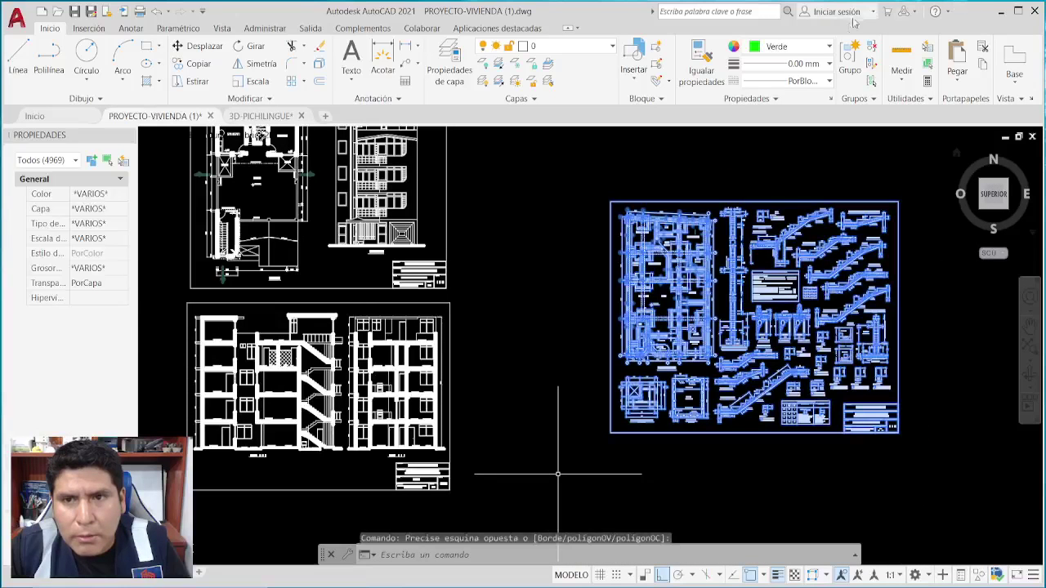
{"action": "left_click", "coordinate": [828, 47]}
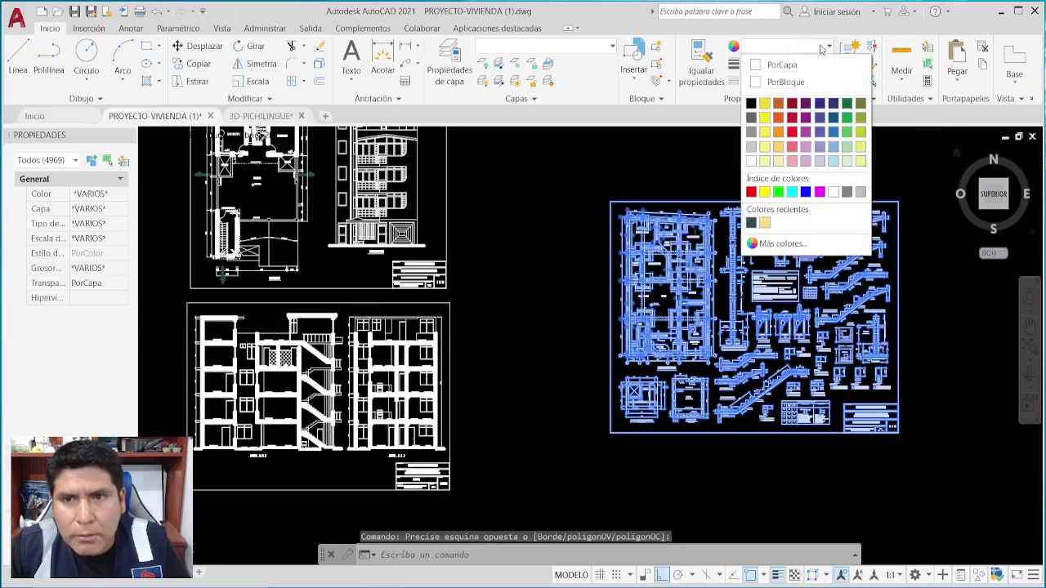
{"action": "left_click", "coordinate": [833, 192]}
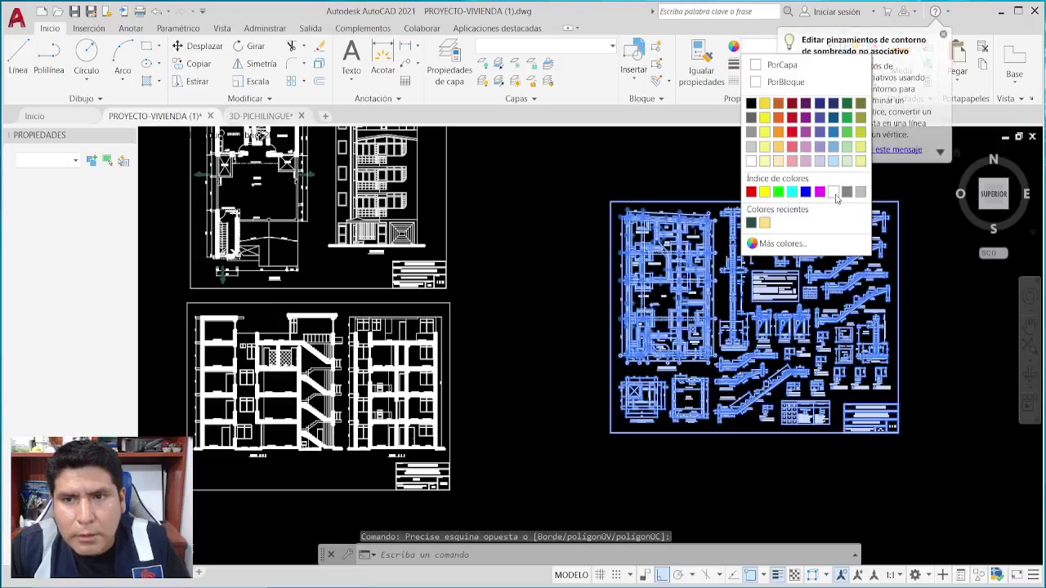
{"action": "left_click", "coordinate": [778, 191]}
{"action": "key", "text": "Escape"}
{"action": "key", "text": "Escape"}
Circle columns C-1, C-7, C-6, C-5 and C-3 along the front of the CIMENTACION plan in red and clear the marks.
{"action": "scroll", "coordinate": [588, 330], "scroll_direction": "up", "scroll_amount": 3}
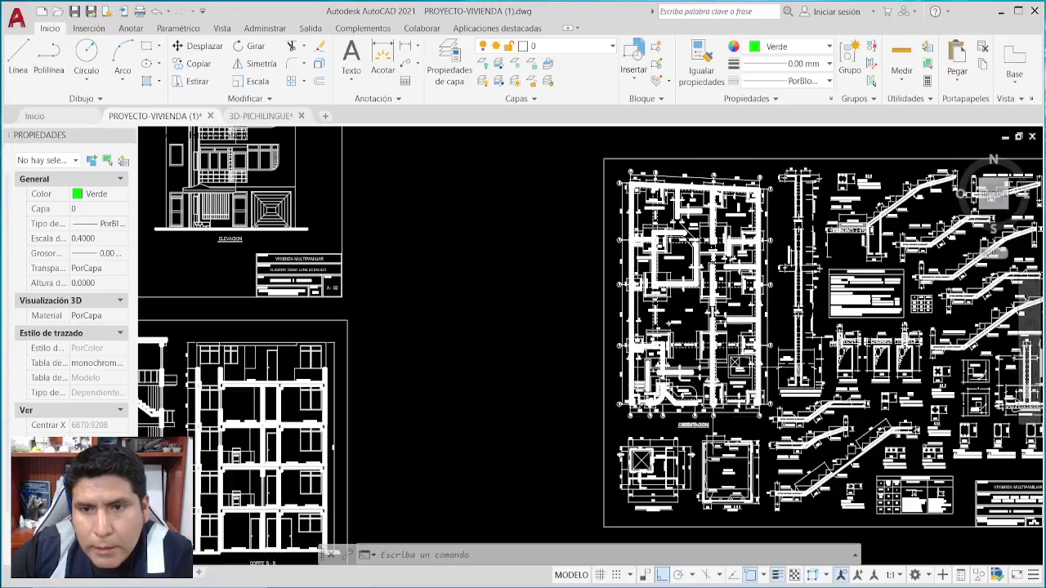
{"action": "scroll", "coordinate": [713, 415], "scroll_direction": "up", "scroll_amount": 4}
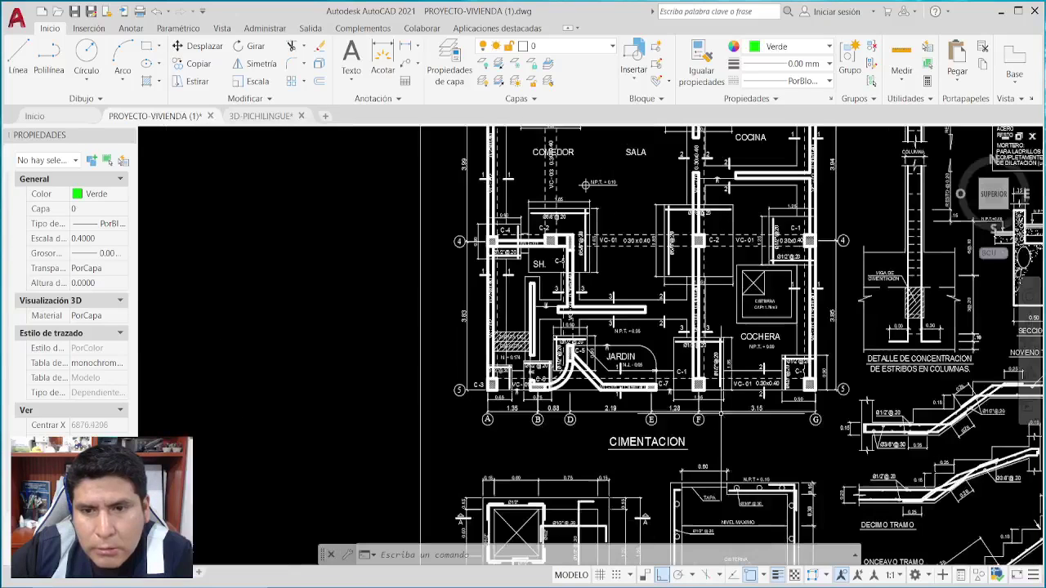
{"action": "scroll", "coordinate": [723, 389], "scroll_direction": "up", "scroll_amount": 4}
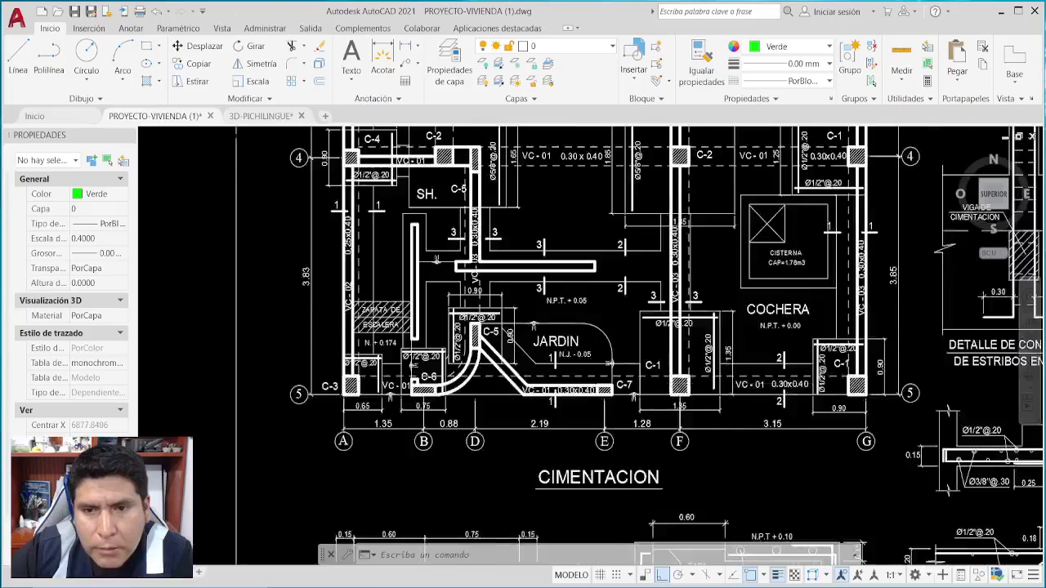
{"action": "mouse_move", "coordinate": [722, 388]}
{"action": "middle_mouse_down"}
{"action": "mouse_move", "coordinate": [338, 386]}
{"action": "mouse_move", "coordinate": [357, 401]}
{"action": "mouse_move", "coordinate": [677, 418]}
{"action": "middle_mouse_up"}
{"action": "scroll", "coordinate": [633, 380], "scroll_direction": "down", "scroll_amount": 2}
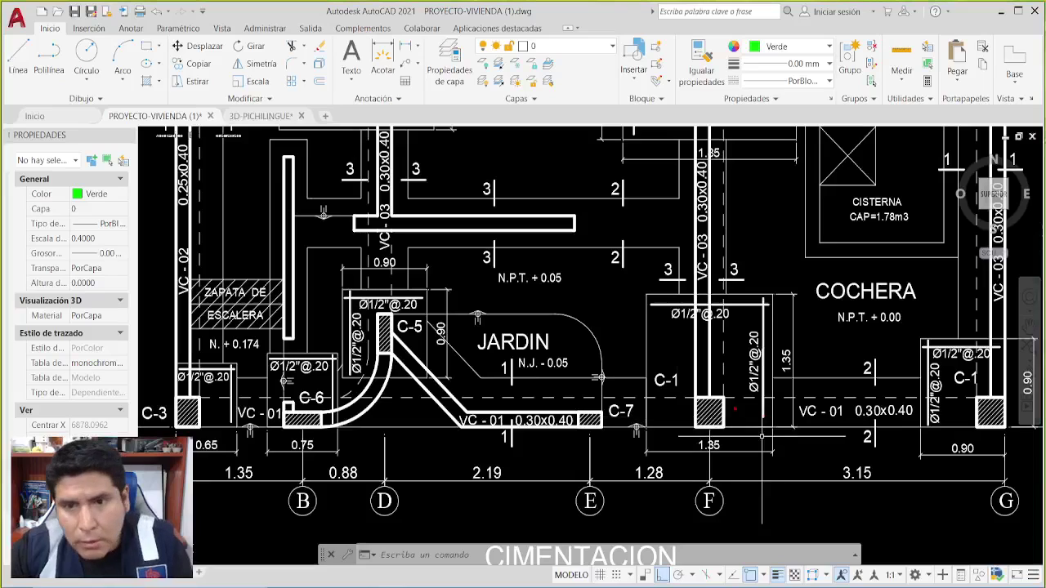
{"action": "left_click_drag", "start_coordinate": [990, 389], "coordinate": [1042, 400]}
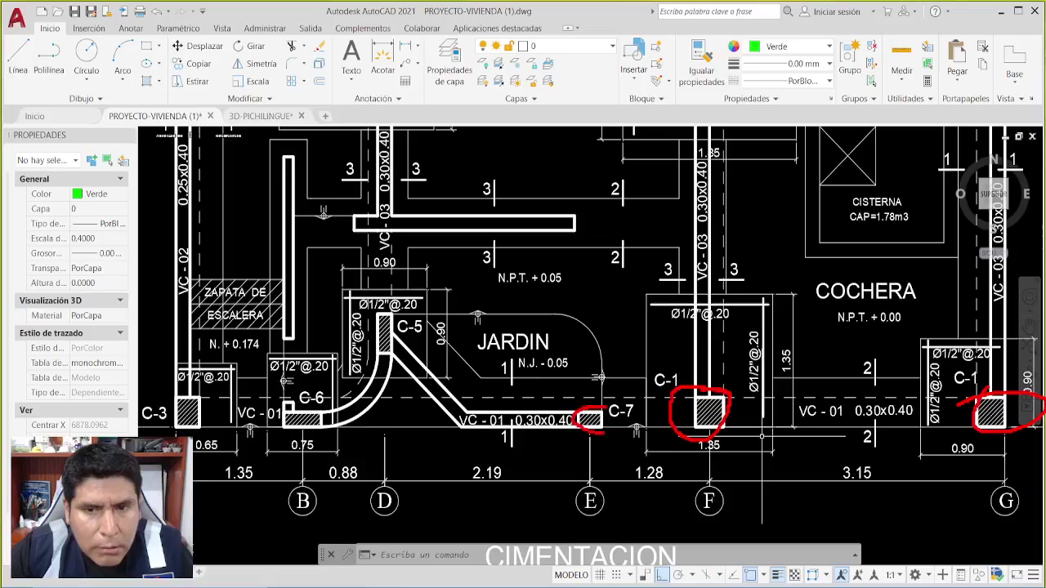
{"action": "left_click_drag", "start_coordinate": [321, 404], "coordinate": [344, 402]}
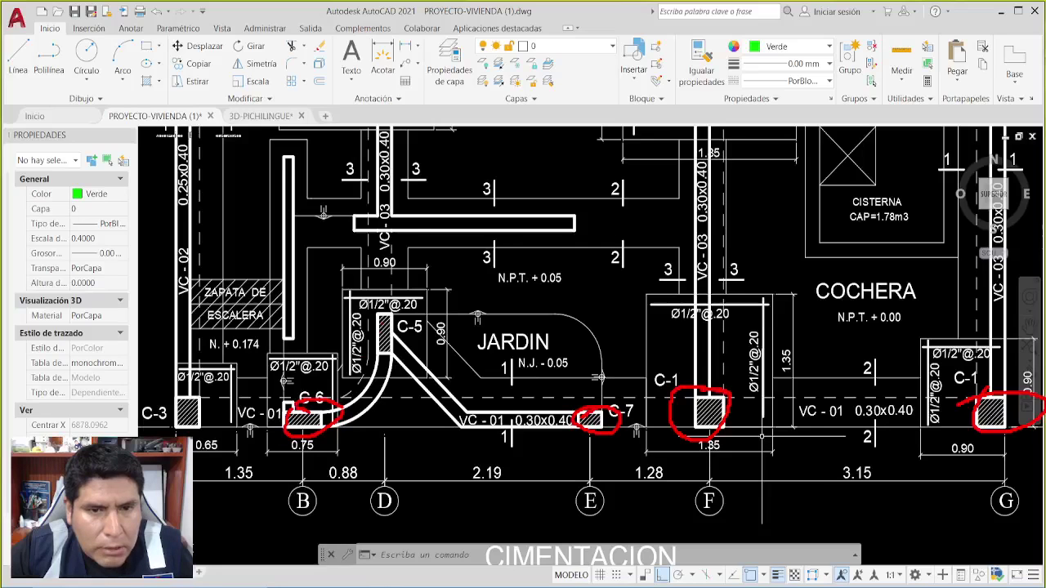
{"action": "left_click_drag", "start_coordinate": [373, 318], "coordinate": [400, 314]}
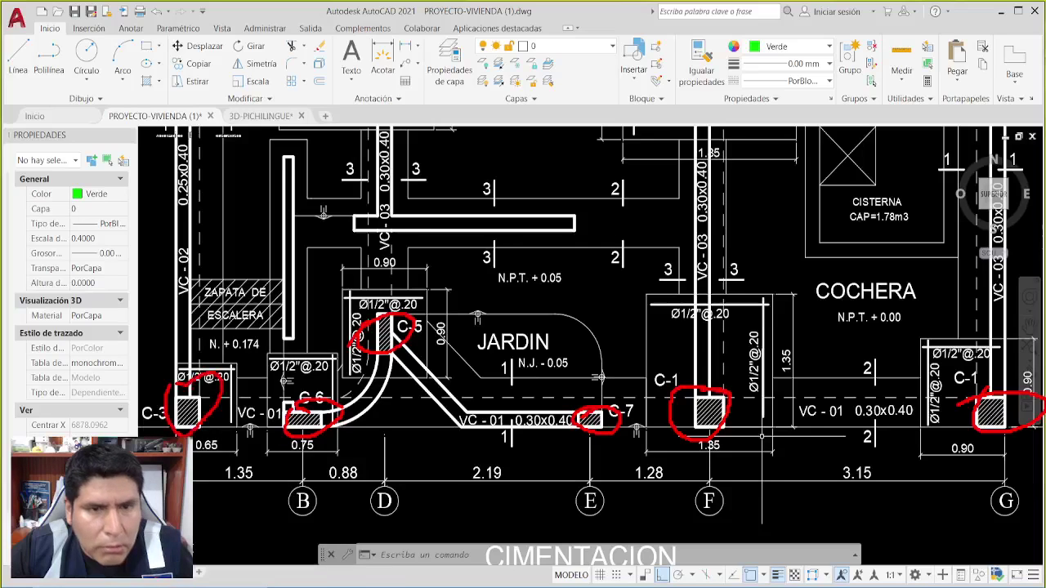
{"action": "key", "text": "Escape"}
{"action": "key", "text": "Escape"}
{"action": "key", "text": "Escape"}
Circle the C-1, C-2 and C-4 columns along axes 4 and 3 of the foundation plan in red and clear the marks.
{"action": "mouse_move", "coordinate": [636, 353]}
{"action": "middle_mouse_down"}
{"action": "mouse_move", "coordinate": [610, 527]}
{"action": "mouse_move", "coordinate": [620, 587]}
{"action": "middle_mouse_up"}
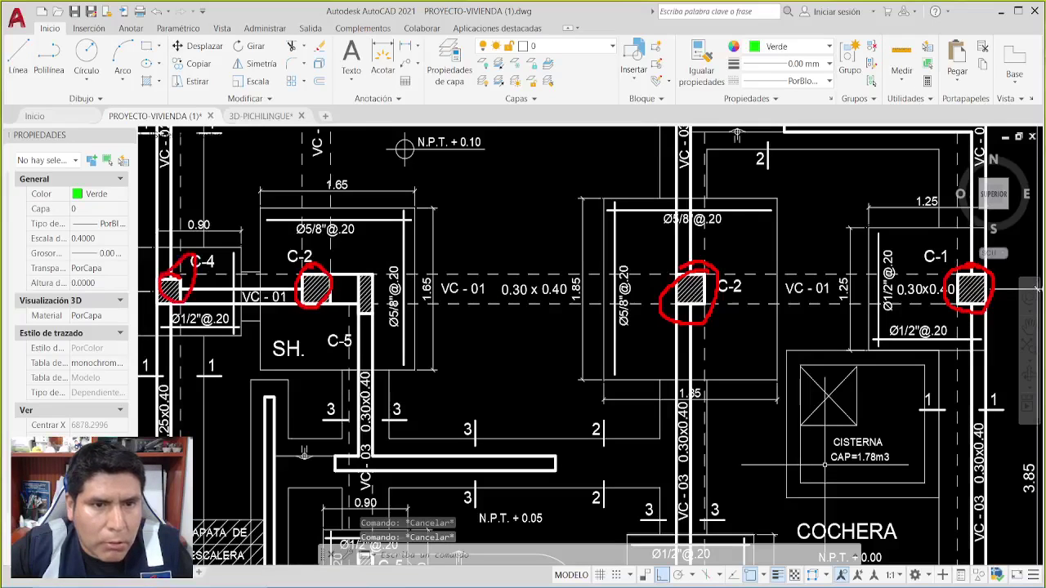
{"action": "middle_click_drag", "start_coordinate": [737, 133], "coordinate": [751, 462]}
{"action": "middle_click_drag", "start_coordinate": [815, 72], "coordinate": [799, 190]}
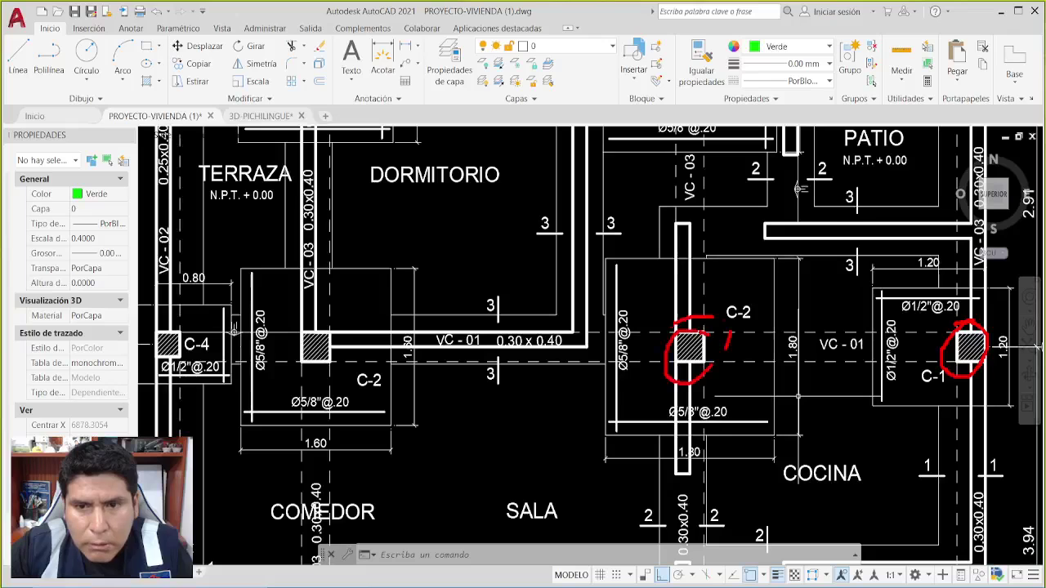
{"action": "left_click_drag", "start_coordinate": [337, 332], "coordinate": [350, 331]}
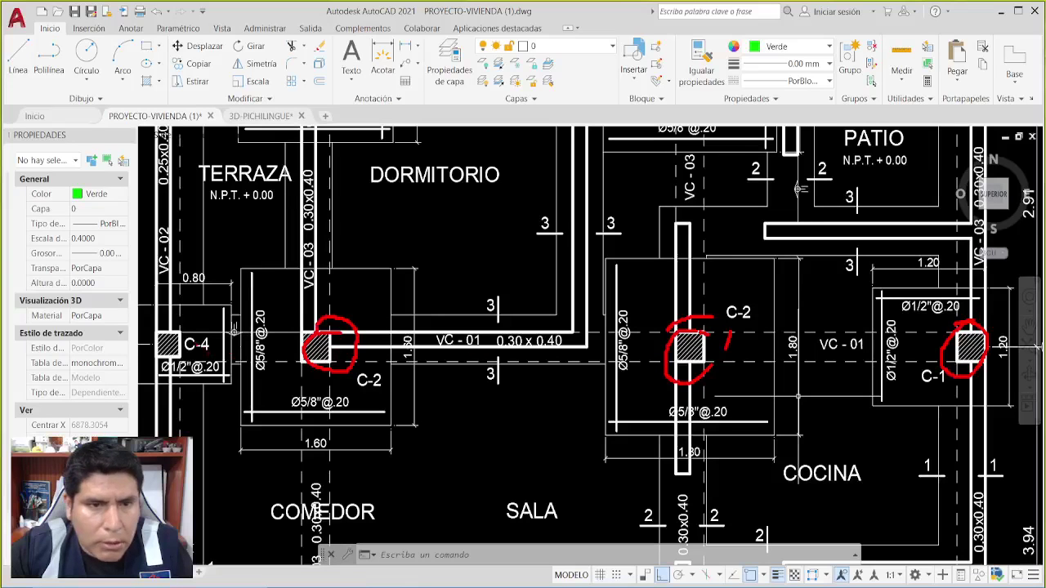
{"action": "left_click_drag", "start_coordinate": [135, 353], "coordinate": [215, 318]}
{"action": "key", "text": "Escape"}
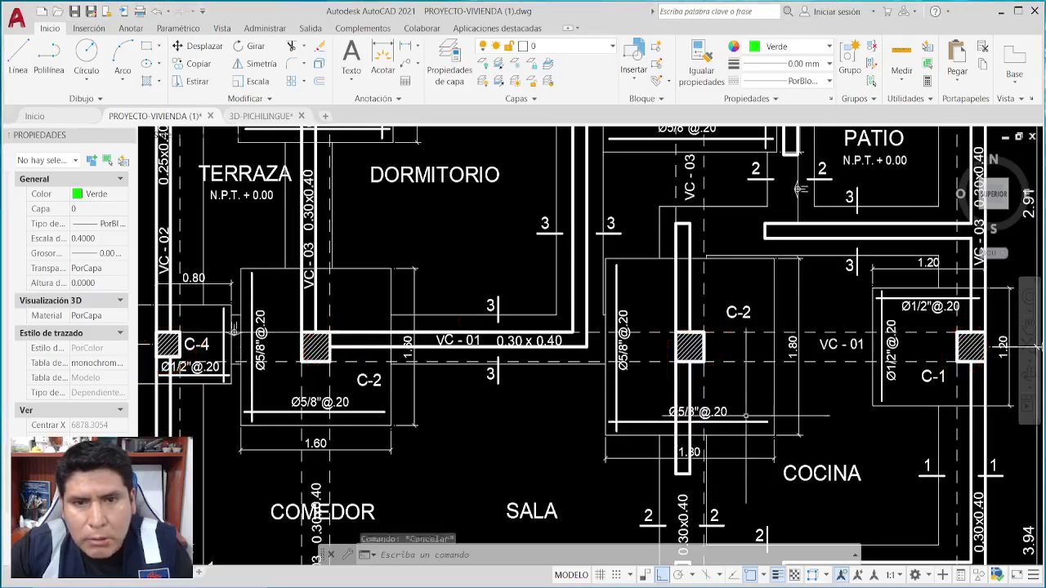
{"action": "key", "text": "Escape"}
{"action": "key", "text": "Escape"}
Circle the C-1, C-2 and C-4 columns along axis 2 of the foundation plan in red and clear the marks.
{"action": "mouse_move", "coordinate": [497, 243]}
{"action": "middle_mouse_down"}
{"action": "mouse_move", "coordinate": [527, 286]}
{"action": "mouse_move", "coordinate": [481, 452]}
{"action": "mouse_move", "coordinate": [502, 547]}
{"action": "middle_mouse_up"}
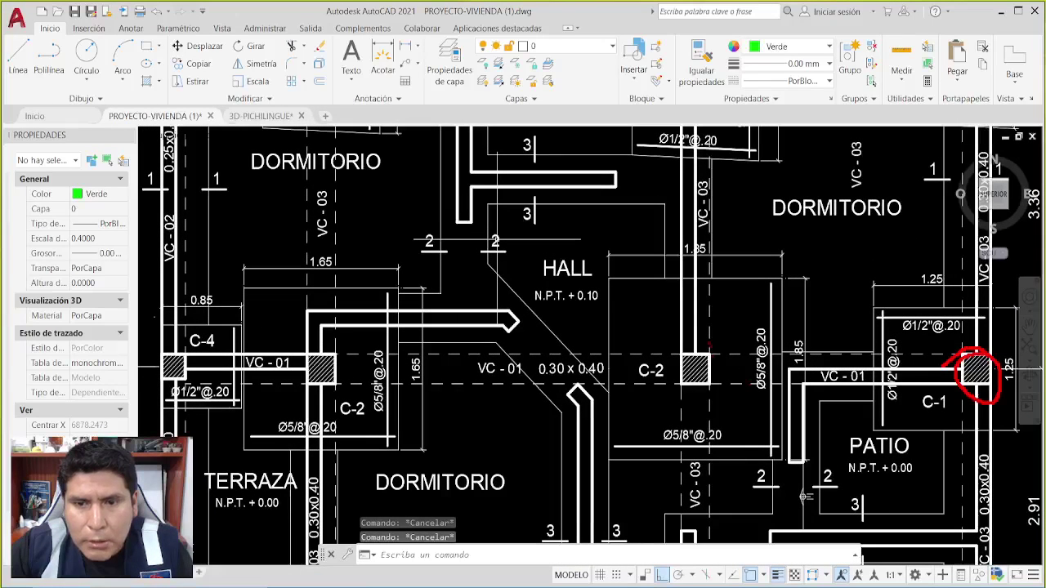
{"action": "left_click_drag", "start_coordinate": [696, 342], "coordinate": [719, 353]}
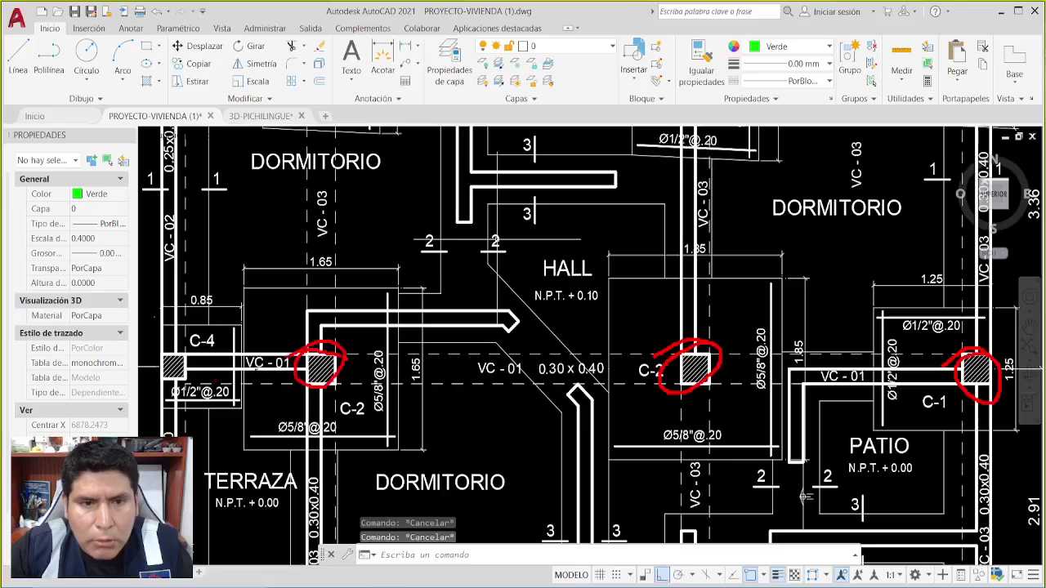
{"action": "key", "text": "Escape"}
{"action": "key", "text": "Escape"}
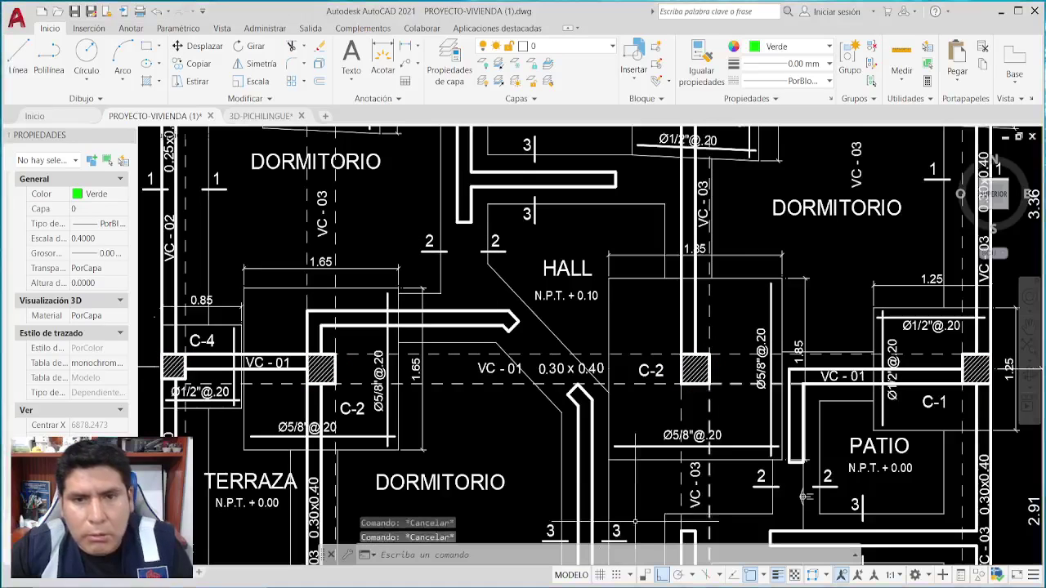
Circle the C-1 and C-4 columns along axis 1 at the rear of the foundation plan in red and clear the marks.
{"action": "middle_click_drag", "start_coordinate": [582, 326], "coordinate": [589, 553]}
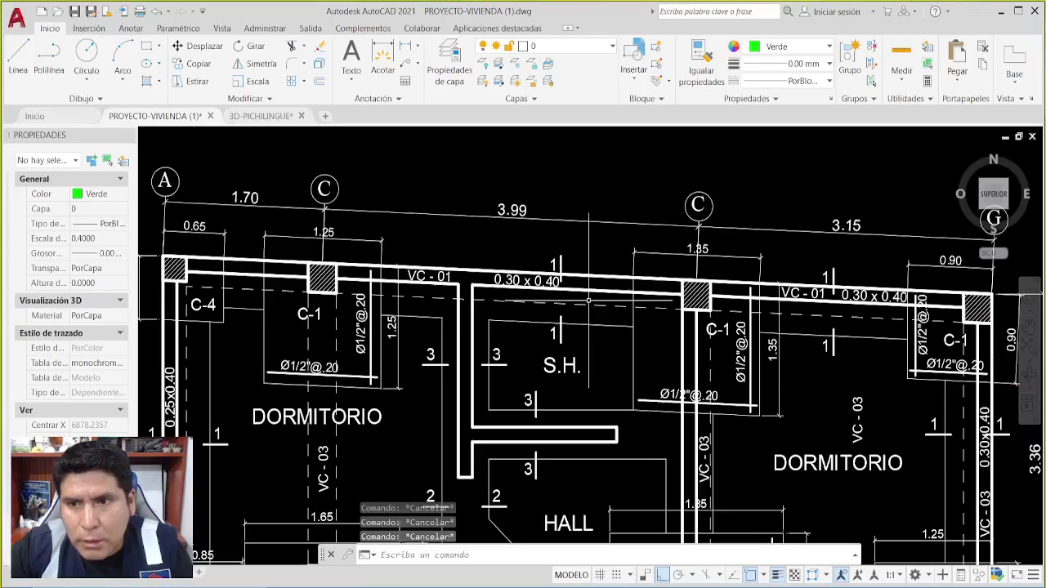
{"action": "left_click_drag", "start_coordinate": [723, 268], "coordinate": [735, 306]}
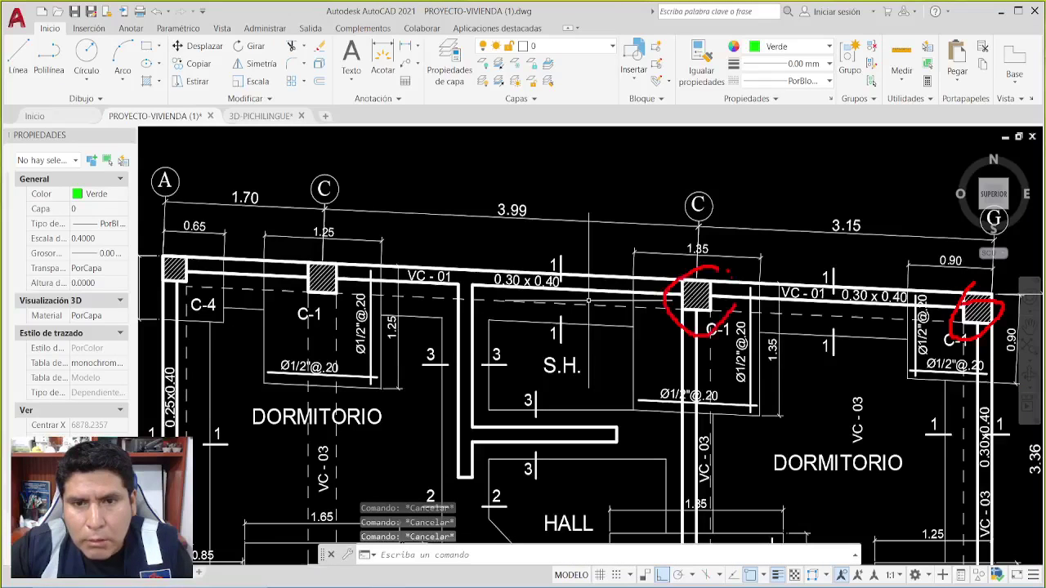
{"action": "left_click_drag", "start_coordinate": [285, 298], "coordinate": [327, 262]}
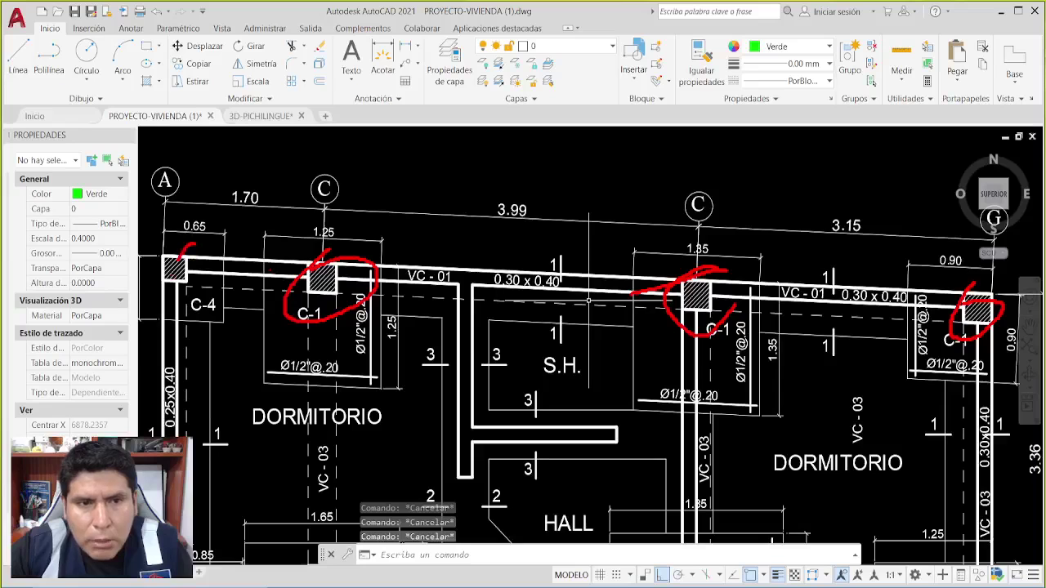
{"action": "left_click_drag", "start_coordinate": [196, 243], "coordinate": [168, 269]}
{"action": "key", "text": "Escape"}
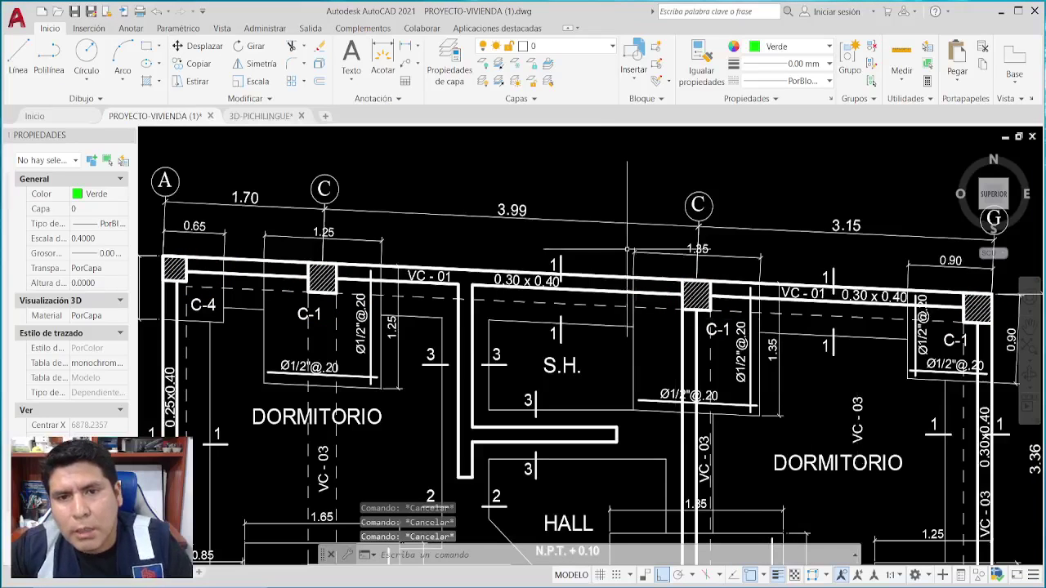
Review the column layout of the CIMENTACION plan from the rear axis 1 down to the front axis 5.
{"action": "scroll", "coordinate": [628, 248], "scroll_direction": "down", "scroll_amount": 4}
{"action": "scroll", "coordinate": [585, 447], "scroll_direction": "up", "scroll_amount": 3}
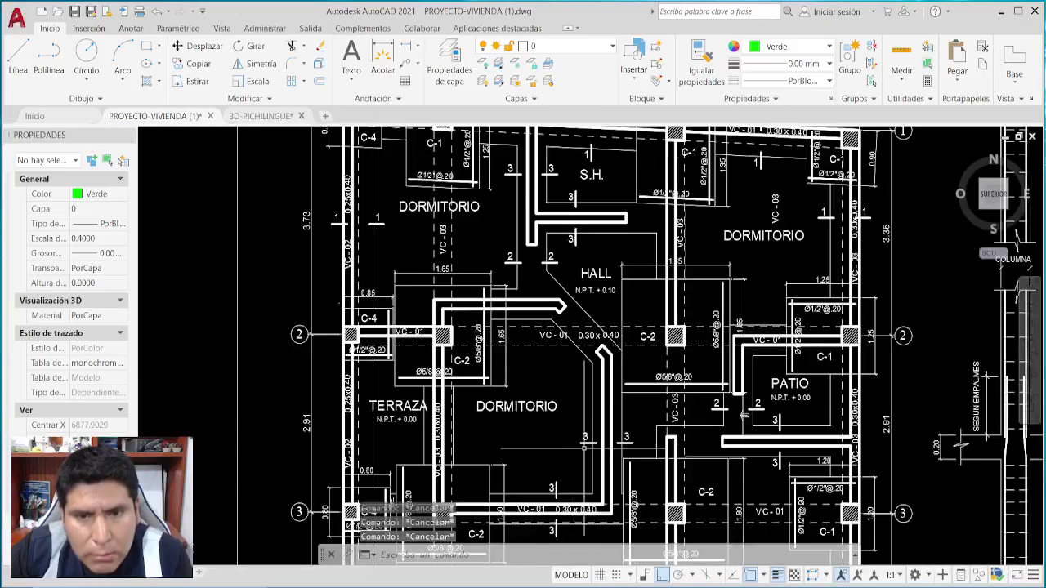
{"action": "middle_click_drag", "start_coordinate": [585, 448], "coordinate": [593, 347]}
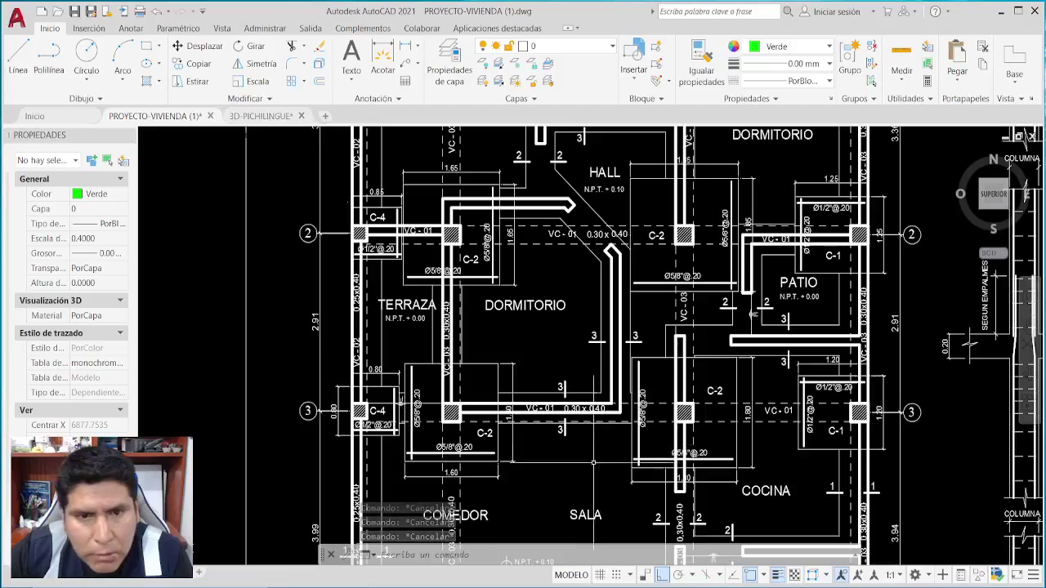
{"action": "middle_click_drag", "start_coordinate": [593, 462], "coordinate": [598, 322]}
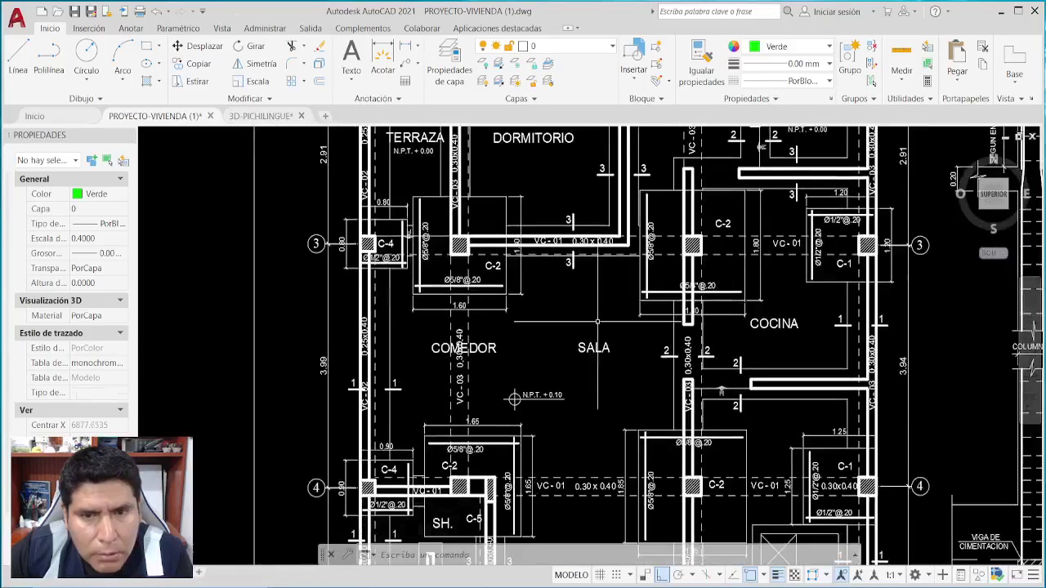
{"action": "middle_click_drag", "start_coordinate": [600, 491], "coordinate": [562, 303]}
{"action": "middle_click_drag", "start_coordinate": [601, 429], "coordinate": [580, 381]}
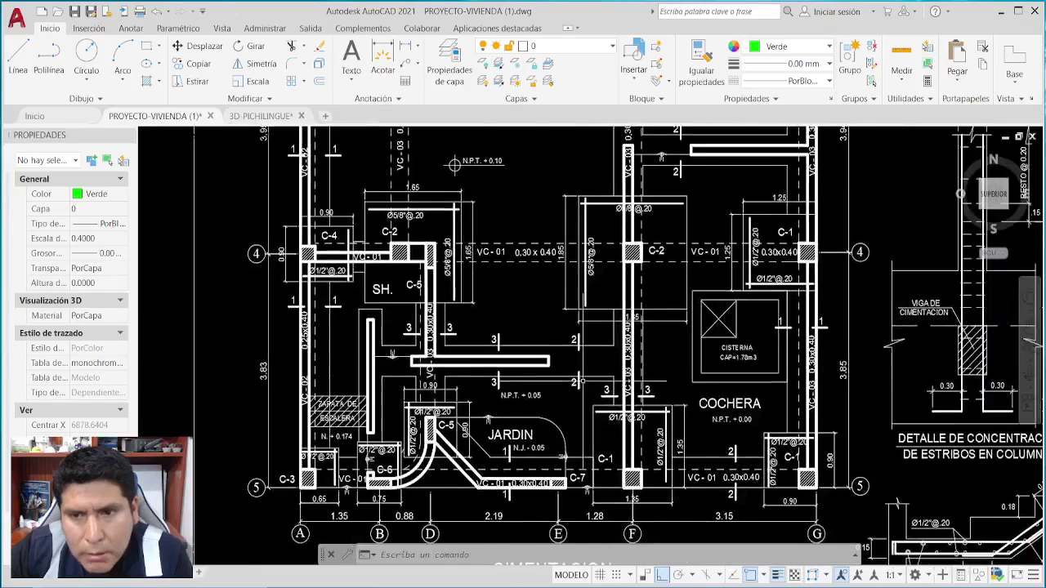
{"action": "scroll", "coordinate": [581, 382], "scroll_direction": "down", "scroll_amount": 3}
{"action": "scroll", "coordinate": [588, 380], "scroll_direction": "down", "scroll_amount": 2}
{"action": "mouse_move", "coordinate": [628, 354]}
{"action": "middle_mouse_down"}
{"action": "mouse_move", "coordinate": [596, 378]}
{"action": "mouse_move", "coordinate": [580, 197]}
{"action": "middle_mouse_up"}
{"action": "middle_click_drag", "start_coordinate": [727, 478], "coordinate": [605, 442]}
Examine the foundation beam sections VC-01, VC-02 and VC-03 with their dimensions and reinforcement notes, and clear any marks.
{"action": "scroll", "coordinate": [636, 511], "scroll_direction": "up", "scroll_amount": 4}
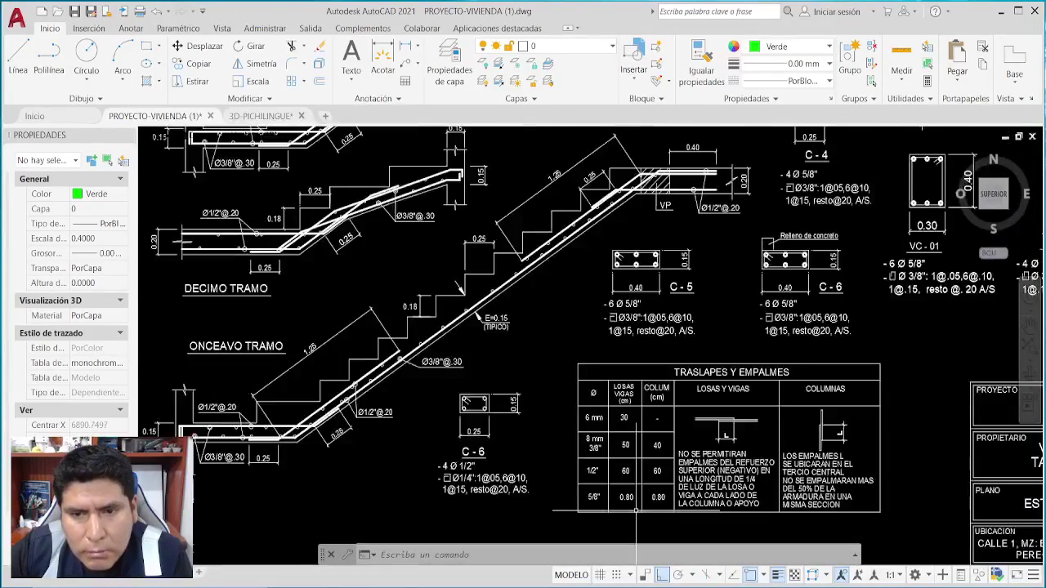
{"action": "scroll", "coordinate": [636, 510], "scroll_direction": "down", "scroll_amount": 5}
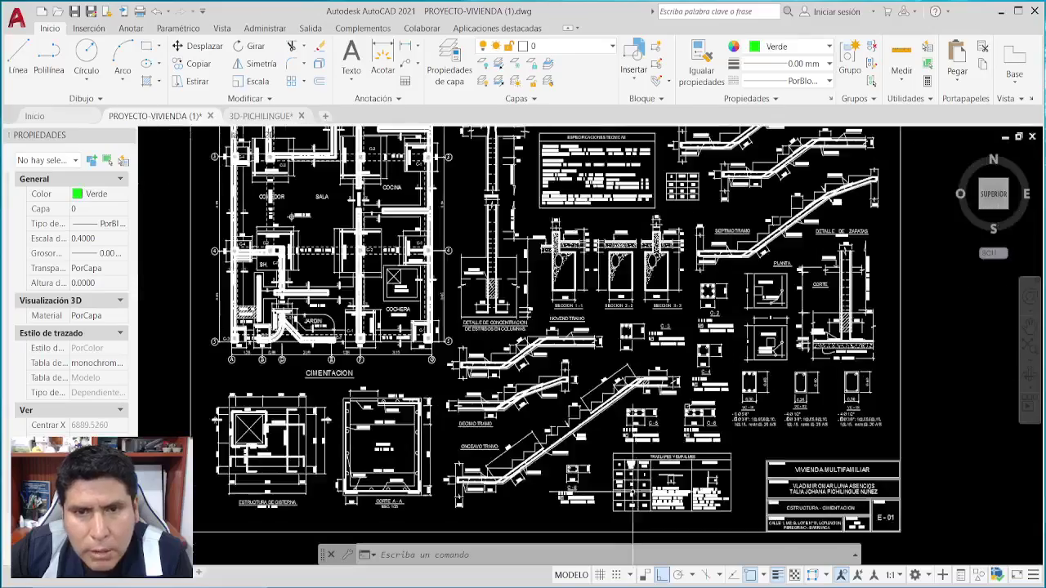
{"action": "scroll", "coordinate": [634, 513], "scroll_direction": "up", "scroll_amount": 1}
{"action": "mouse_move", "coordinate": [668, 485]}
{"action": "middle_mouse_down"}
{"action": "mouse_move", "coordinate": [670, 556]}
{"action": "mouse_move", "coordinate": [693, 369]}
{"action": "mouse_move", "coordinate": [750, 353]}
{"action": "mouse_move", "coordinate": [606, 362]}
{"action": "middle_mouse_up"}
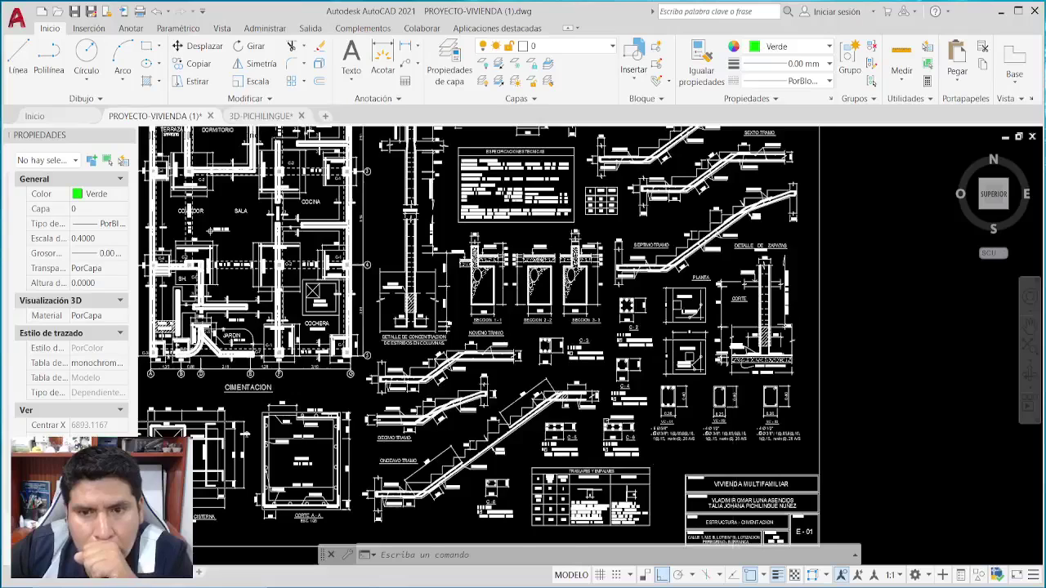
{"action": "scroll", "coordinate": [740, 474], "scroll_direction": "up", "scroll_amount": 2}
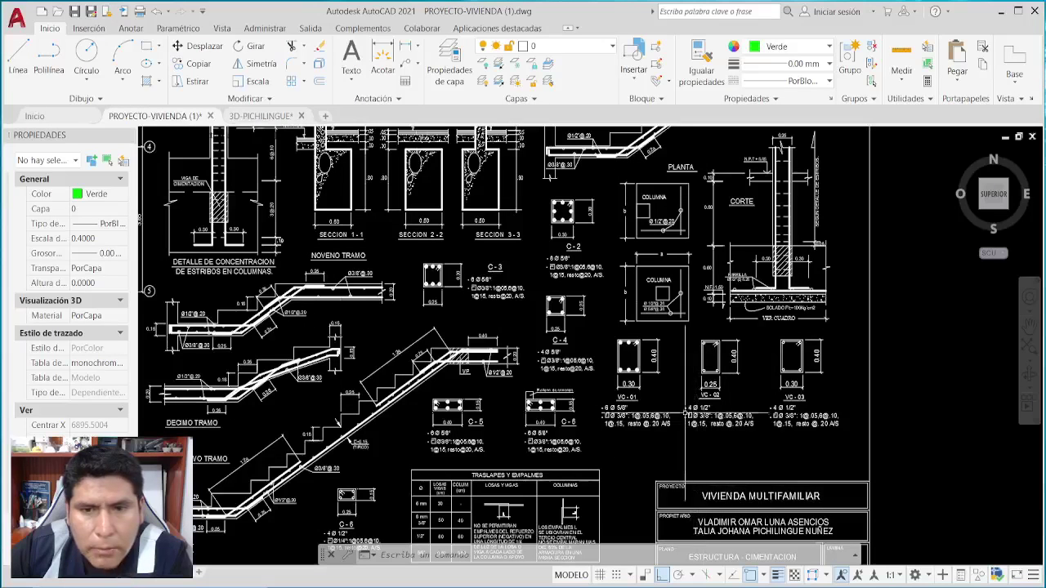
{"action": "scroll", "coordinate": [685, 413], "scroll_direction": "up", "scroll_amount": 2}
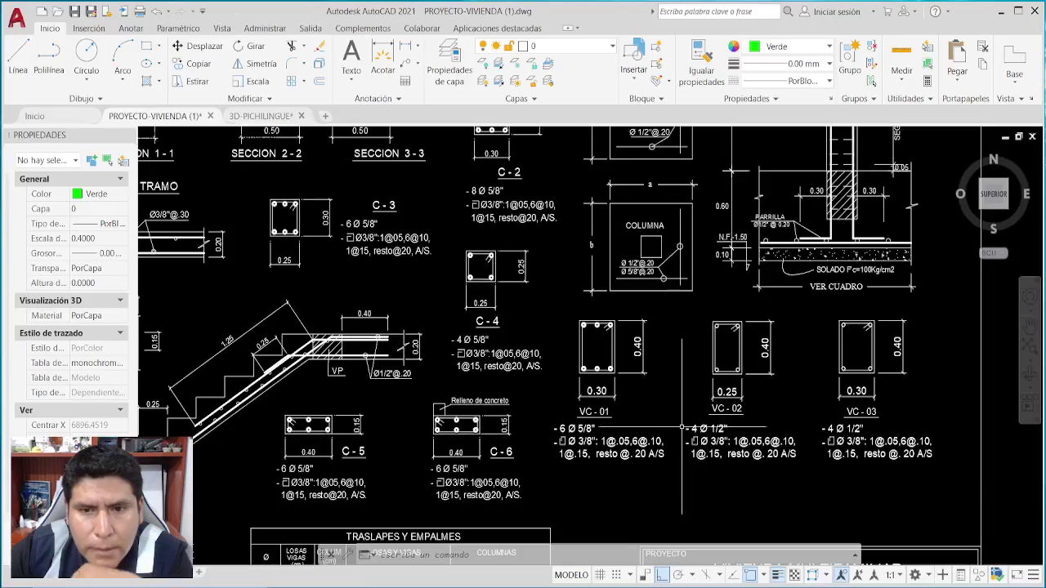
{"action": "scroll", "coordinate": [683, 428], "scroll_direction": "up", "scroll_amount": 2}
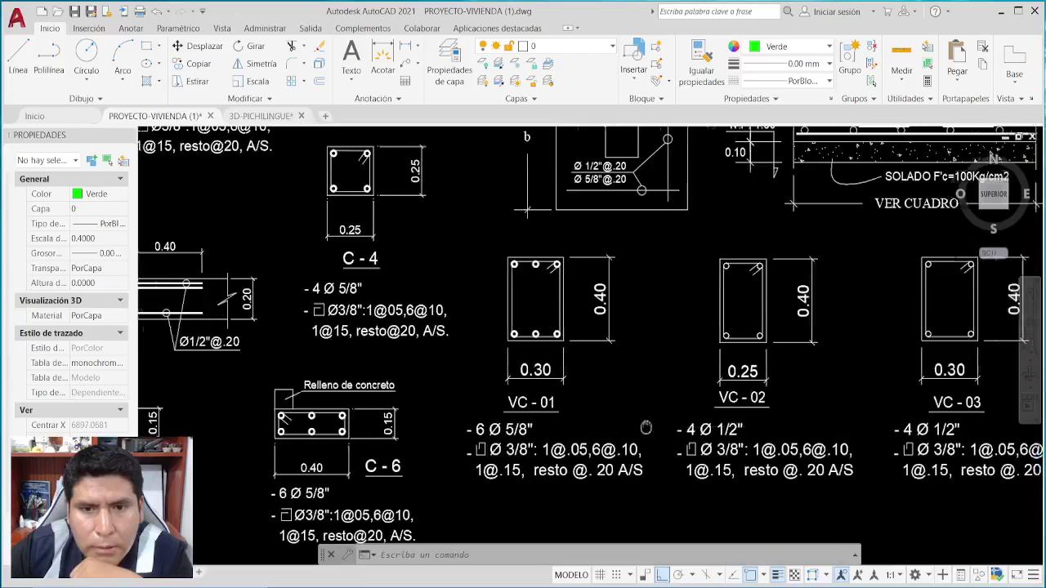
{"action": "middle_click_drag", "start_coordinate": [672, 433], "coordinate": [563, 413]}
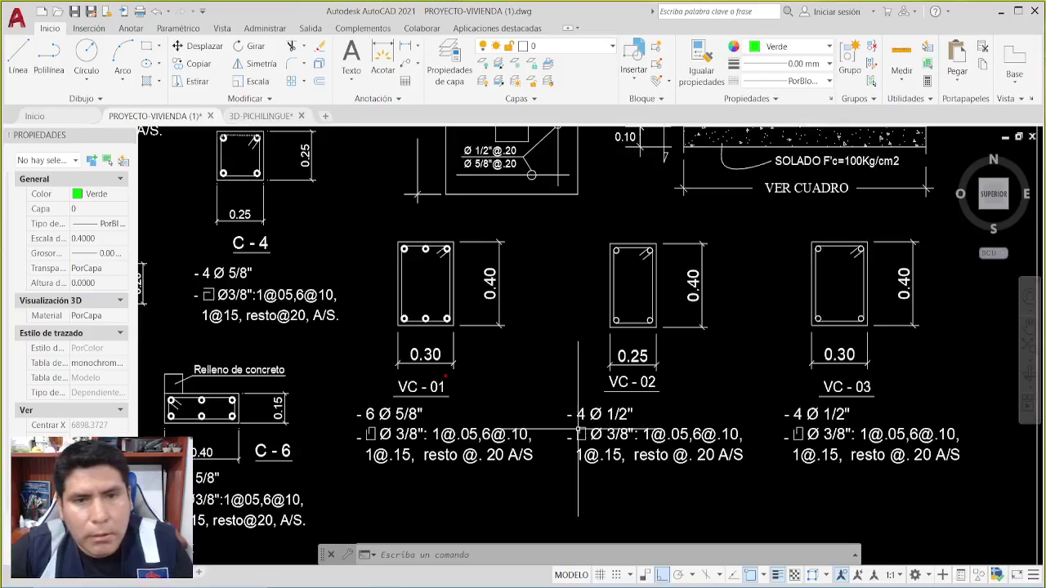
{"action": "key", "text": "Escape"}
{"action": "key", "text": "Escape"}
{"action": "key", "text": "Escape"}
Examine the column section details C-2 to C-6 and C-1, including their dimensions and stirrup spacing, across the foundation sheet.
{"action": "middle_click_drag", "start_coordinate": [578, 429], "coordinate": [901, 577]}
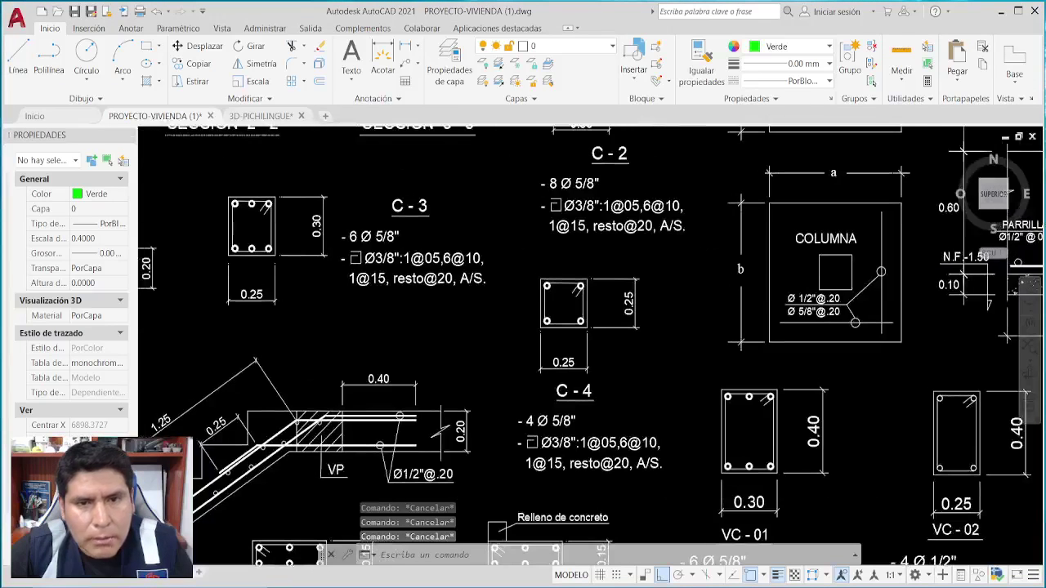
{"action": "middle_click_drag", "start_coordinate": [531, 245], "coordinate": [576, 421]}
{"action": "middle_click_drag", "start_coordinate": [531, 245], "coordinate": [599, 409]}
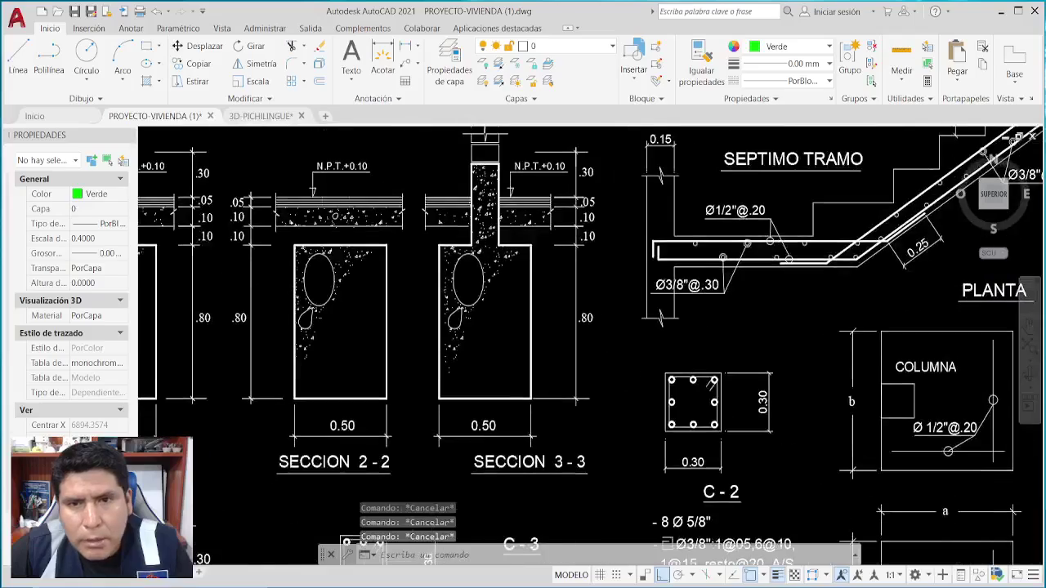
{"action": "middle_click_drag", "start_coordinate": [790, 428], "coordinate": [820, 186]}
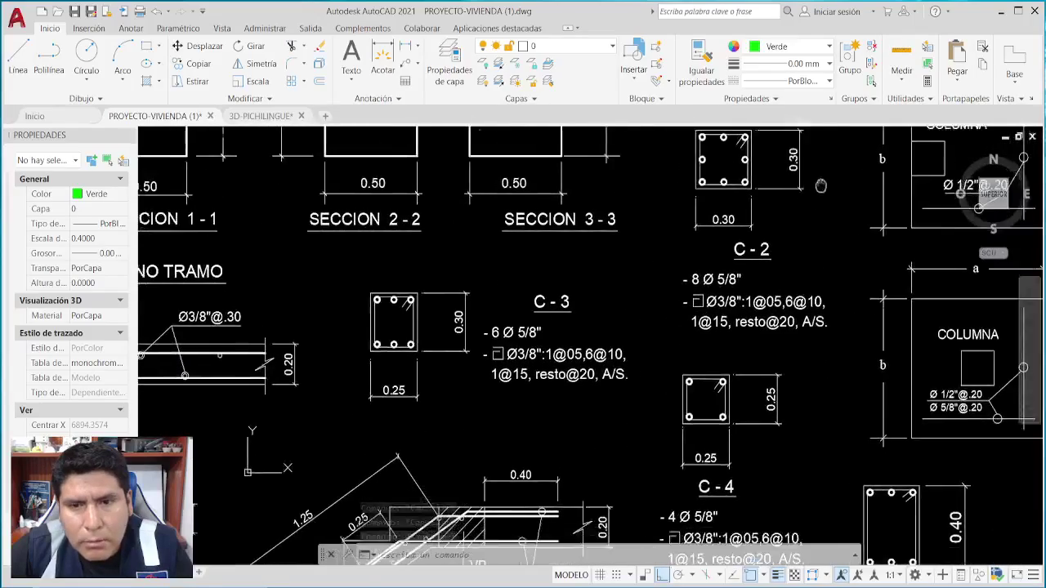
{"action": "scroll", "coordinate": [752, 379], "scroll_direction": "down", "scroll_amount": 3}
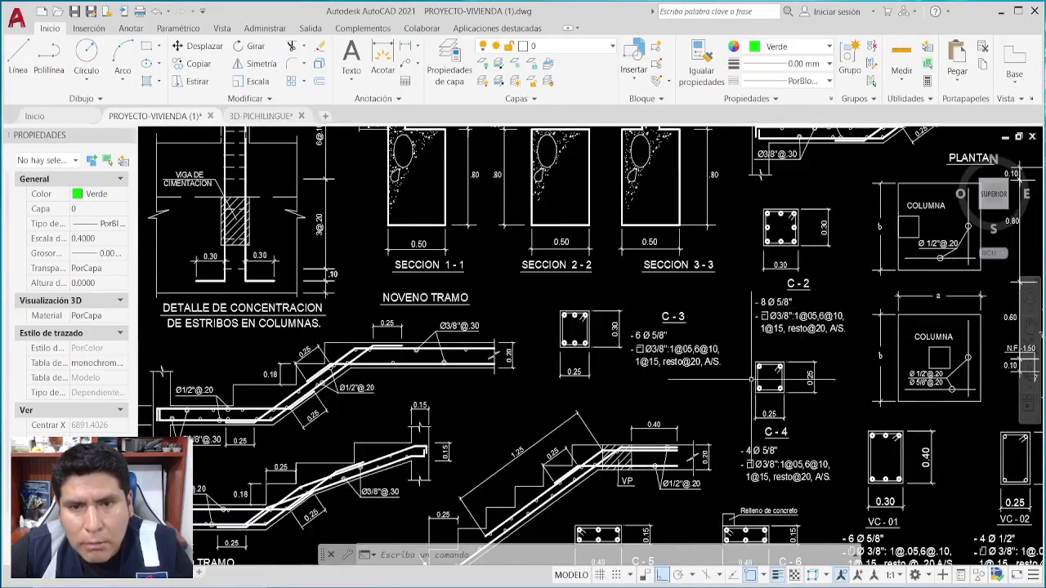
{"action": "middle_click_drag", "start_coordinate": [752, 379], "coordinate": [680, 268]}
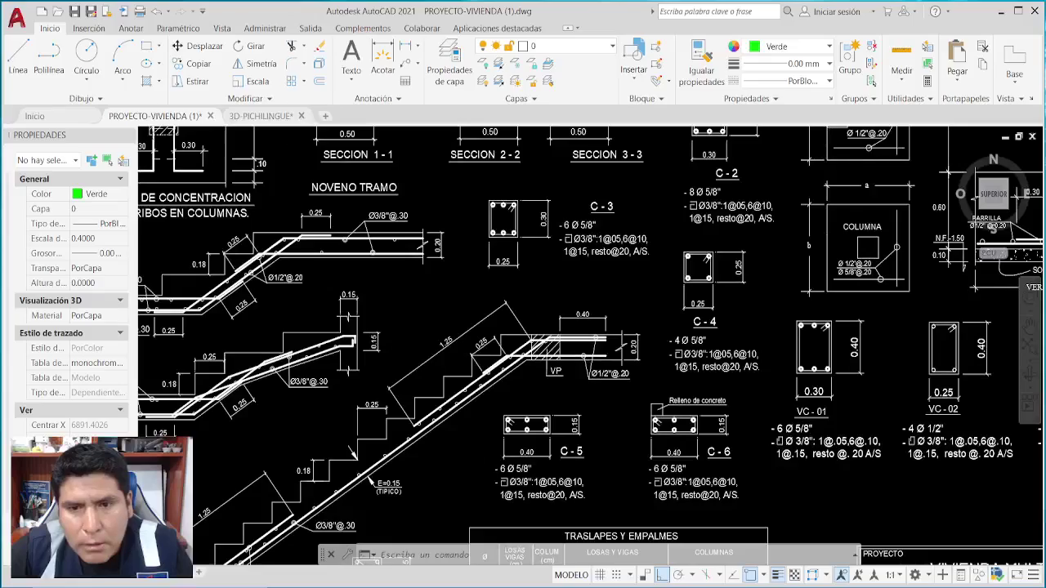
{"action": "middle_click_drag", "start_coordinate": [572, 164], "coordinate": [589, 375]}
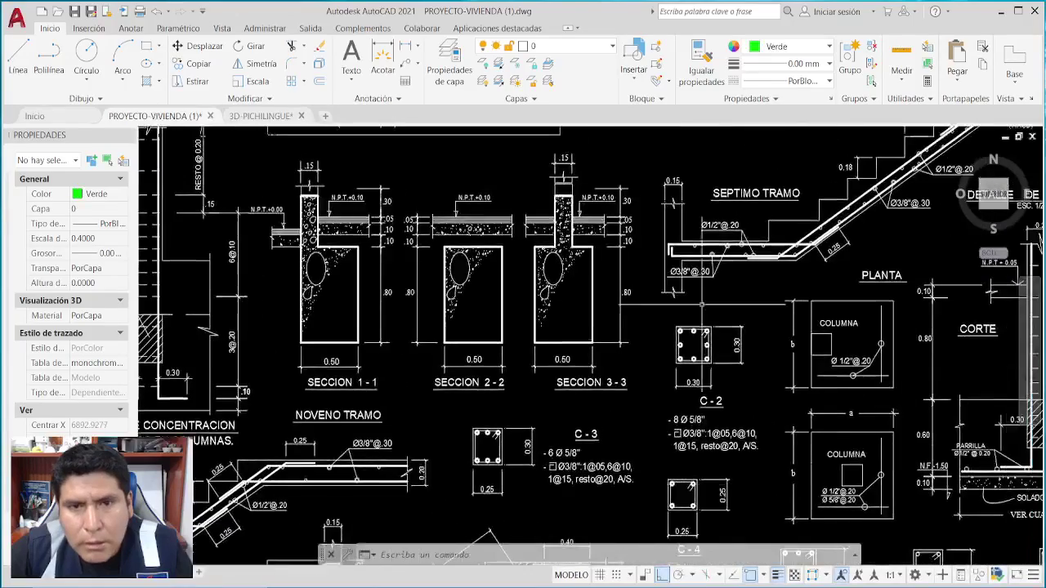
{"action": "middle_click_drag", "start_coordinate": [588, 245], "coordinate": [613, 422]}
{"action": "mouse_move", "coordinate": [621, 327]}
{"action": "middle_mouse_down"}
{"action": "mouse_move", "coordinate": [359, 404]}
{"action": "mouse_move", "coordinate": [290, 327]}
{"action": "mouse_move", "coordinate": [485, 501]}
{"action": "middle_mouse_up"}
{"action": "mouse_move", "coordinate": [572, 204]}
{"action": "middle_mouse_down"}
{"action": "mouse_move", "coordinate": [559, 421]}
{"action": "mouse_move", "coordinate": [493, 490]}
{"action": "middle_mouse_up"}
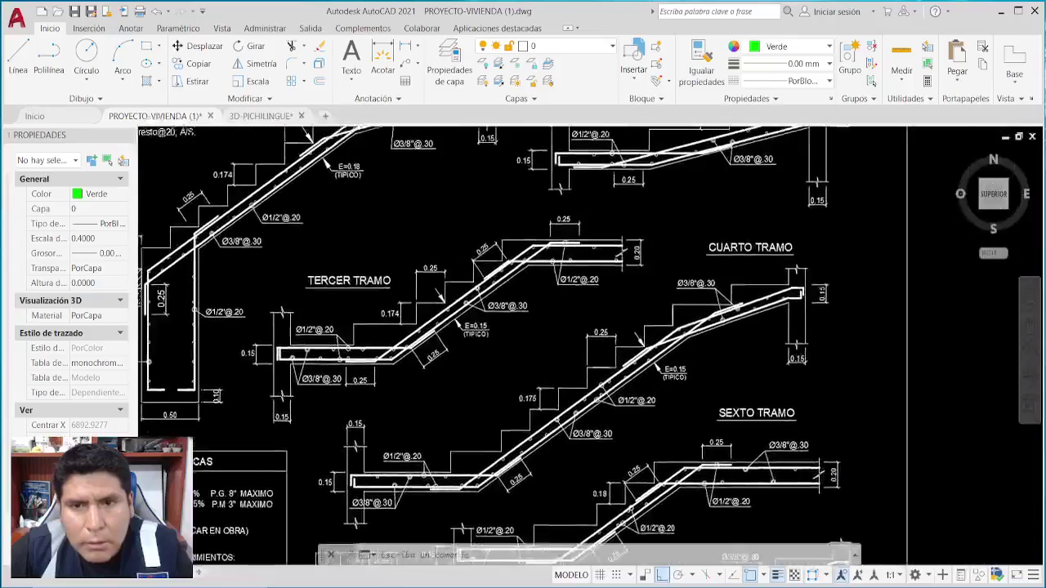
{"action": "mouse_move", "coordinate": [327, 245]}
{"action": "middle_mouse_down"}
{"action": "mouse_move", "coordinate": [689, 472]}
{"action": "mouse_move", "coordinate": [831, 434]}
{"action": "middle_mouse_up"}
{"action": "middle_click_drag", "start_coordinate": [589, 376], "coordinate": [585, 358]}
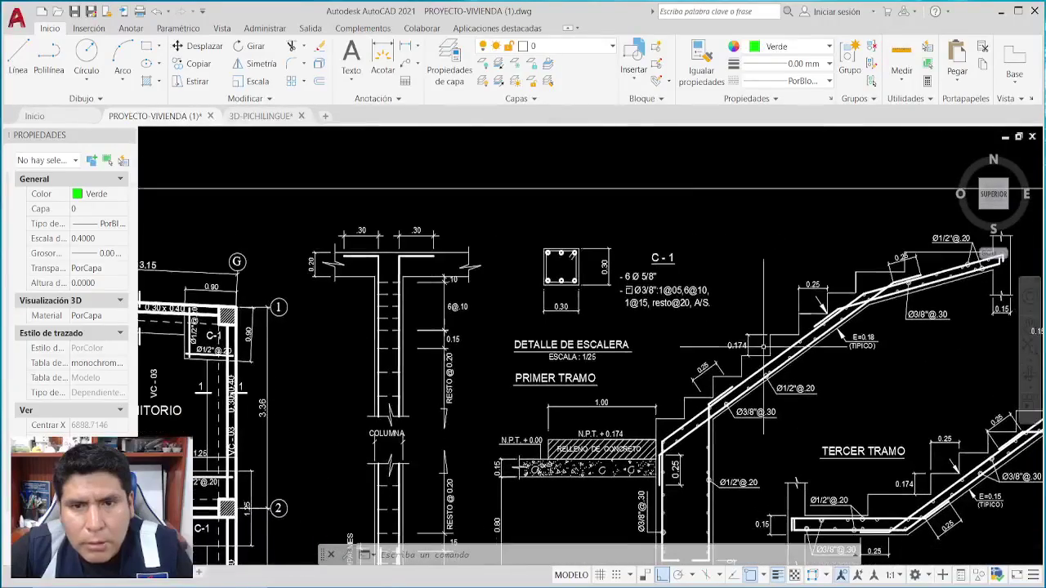
{"action": "scroll", "coordinate": [554, 238], "scroll_direction": "up", "scroll_amount": 2}
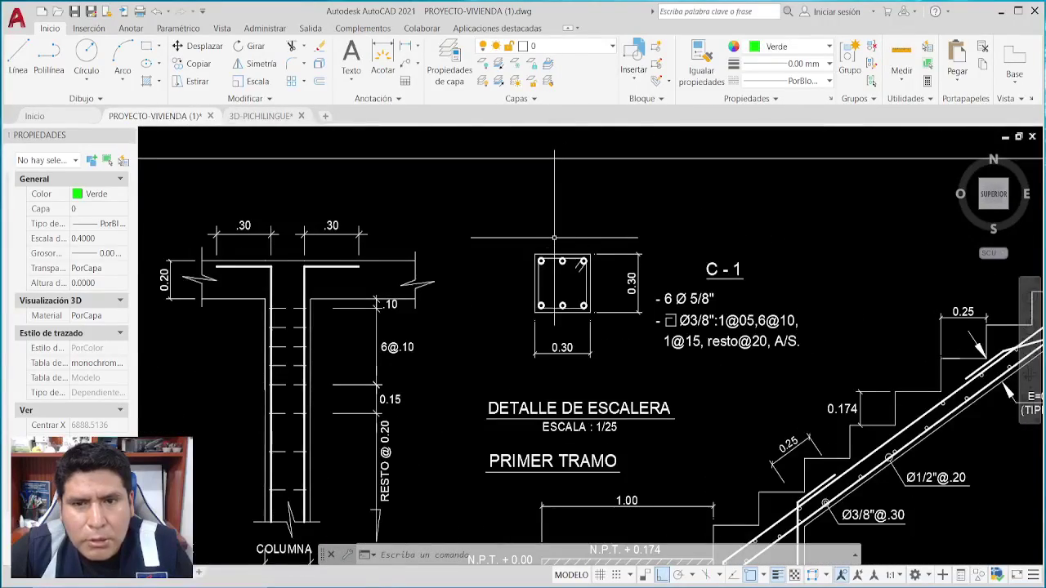
{"action": "scroll", "coordinate": [554, 240], "scroll_direction": "down", "scroll_amount": 7}
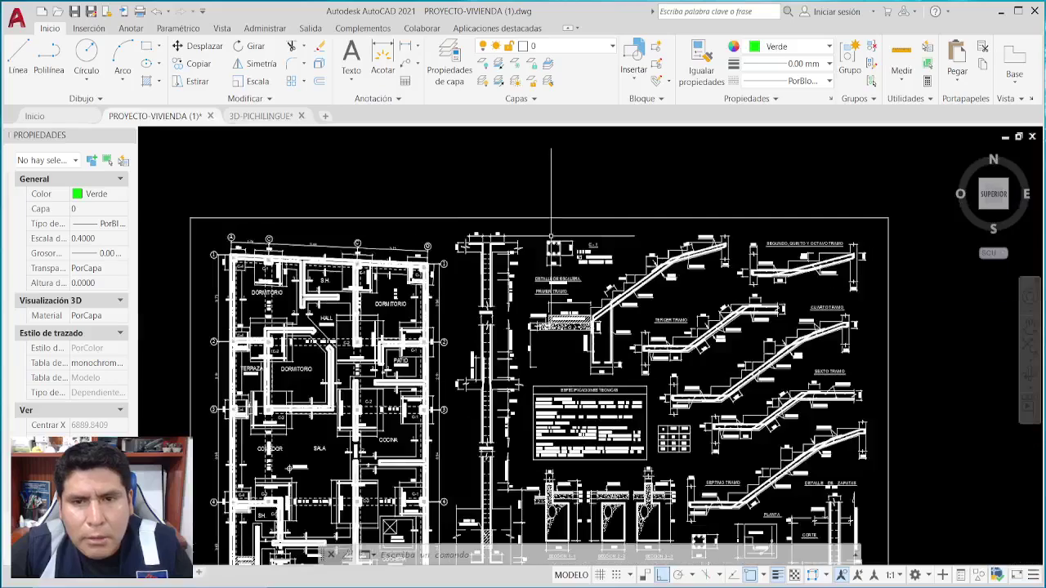
Circle the C-1 detail and the group of C-2, C-3 and C-4 column details in red and clear the marks.
{"action": "middle_click_drag", "start_coordinate": [613, 219], "coordinate": [652, 146]}
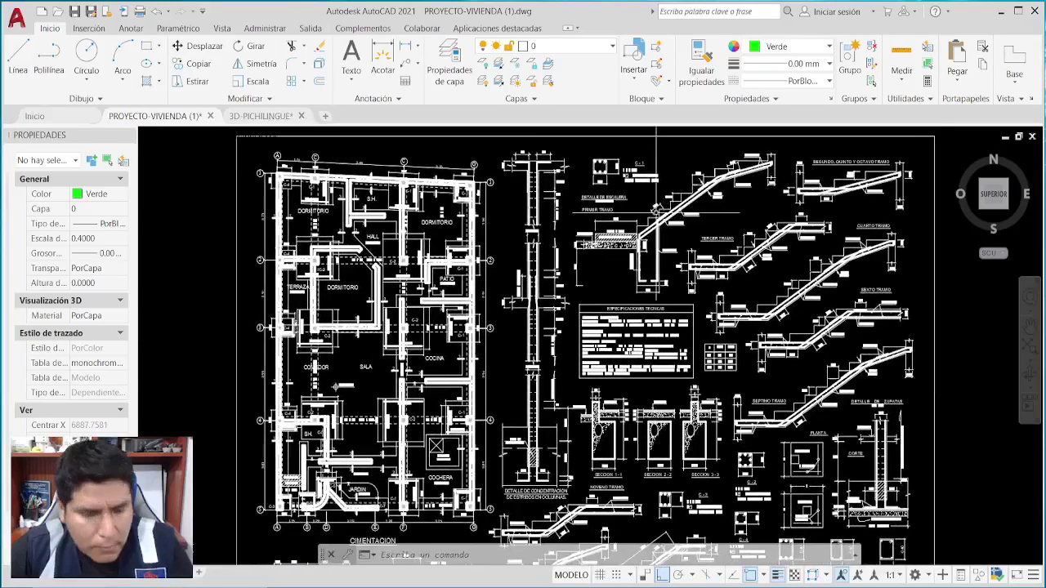
{"action": "mouse_move", "coordinate": [629, 135]}
{"action": "left_mouse_down"}
{"action": "mouse_move", "coordinate": [571, 192]}
{"action": "mouse_move", "coordinate": [632, 138]}
{"action": "left_mouse_up"}
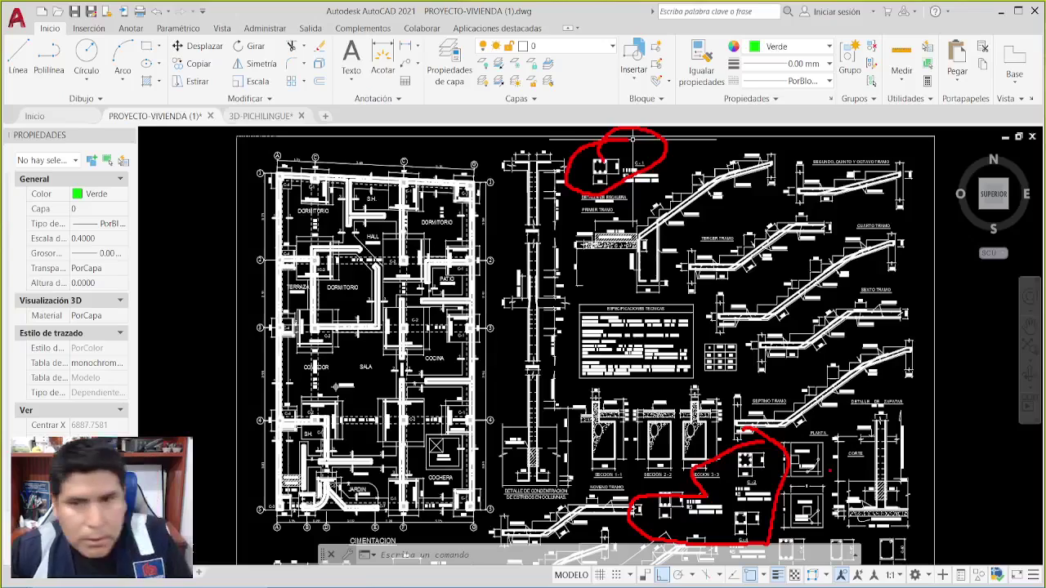
{"action": "key", "text": "Escape"}
{"action": "key", "text": "Escape"}
{"action": "key", "text": "Escape"}
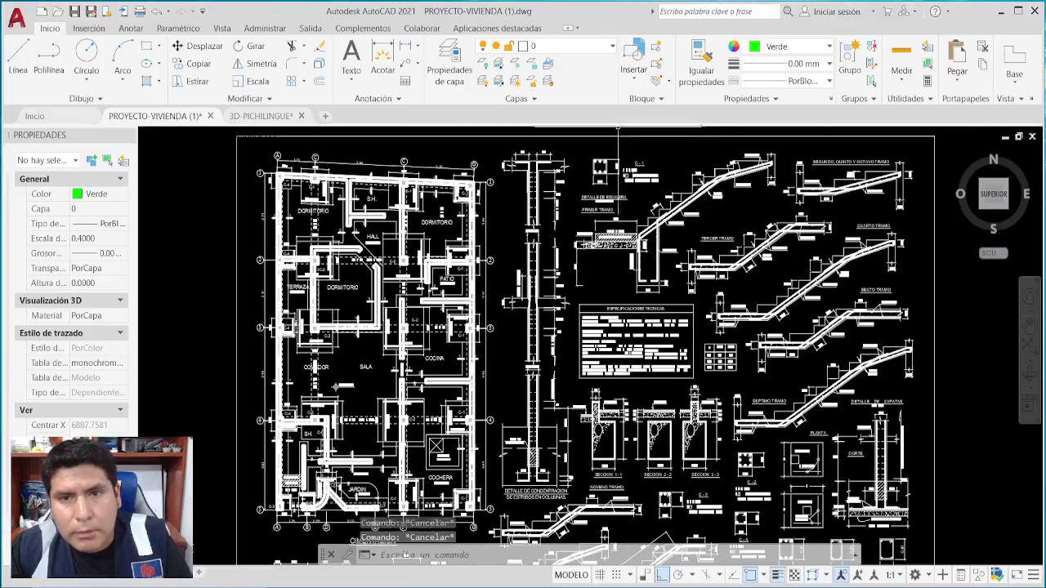
Circle the A/S. mark at the end of the C-1 column's stirrup note in red and clear the mark.
{"action": "middle_click_drag", "start_coordinate": [631, 140], "coordinate": [678, 267]}
{"action": "scroll", "coordinate": [646, 308], "scroll_direction": "up", "scroll_amount": 8}
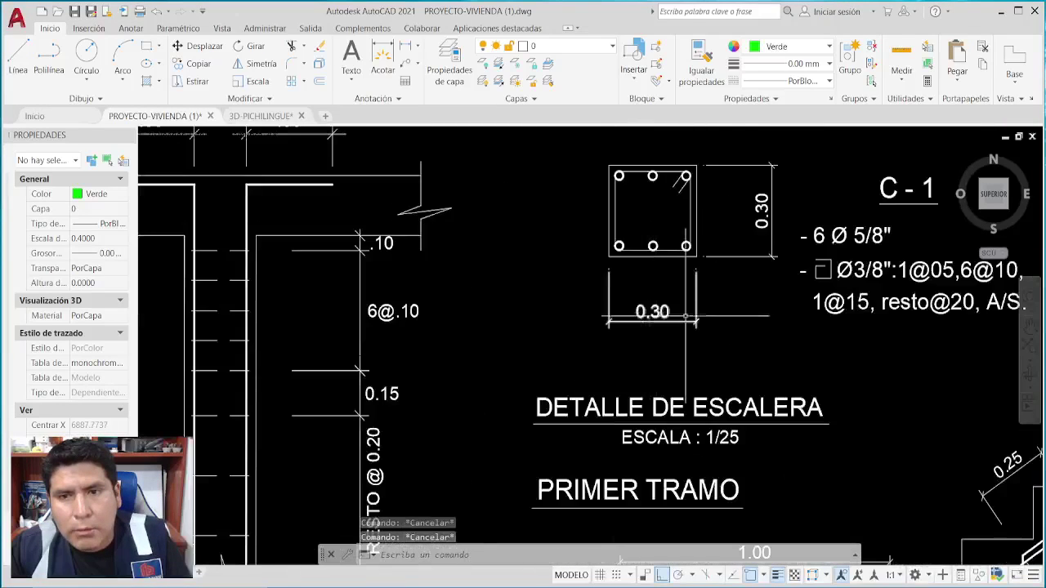
{"action": "mouse_move", "coordinate": [708, 324]}
{"action": "middle_mouse_down"}
{"action": "mouse_move", "coordinate": [625, 386]}
{"action": "mouse_move", "coordinate": [649, 381]}
{"action": "middle_mouse_up"}
{"action": "key", "text": "Escape"}
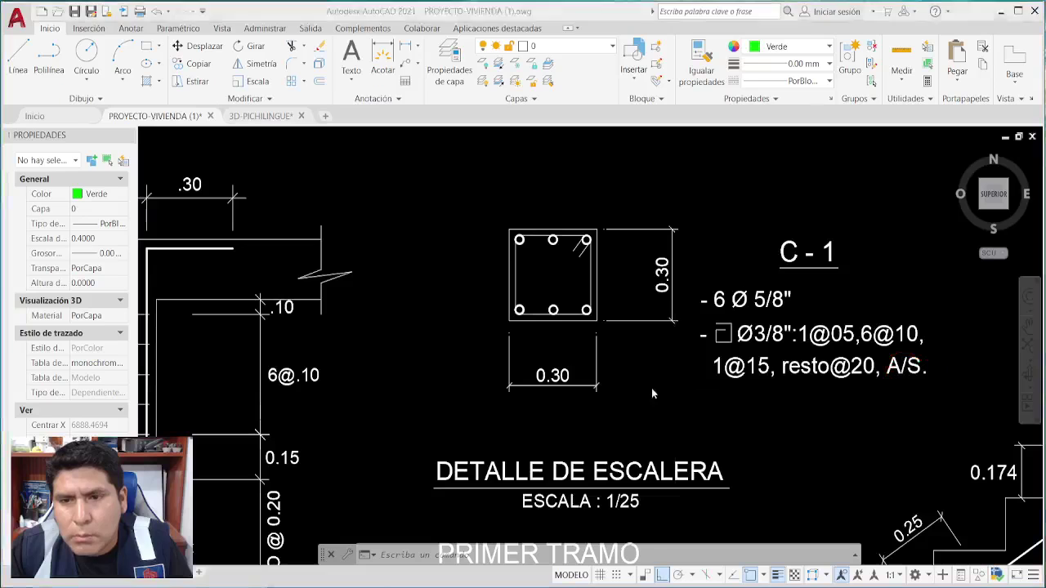
{"action": "middle_click_drag", "start_coordinate": [694, 412], "coordinate": [673, 422]}
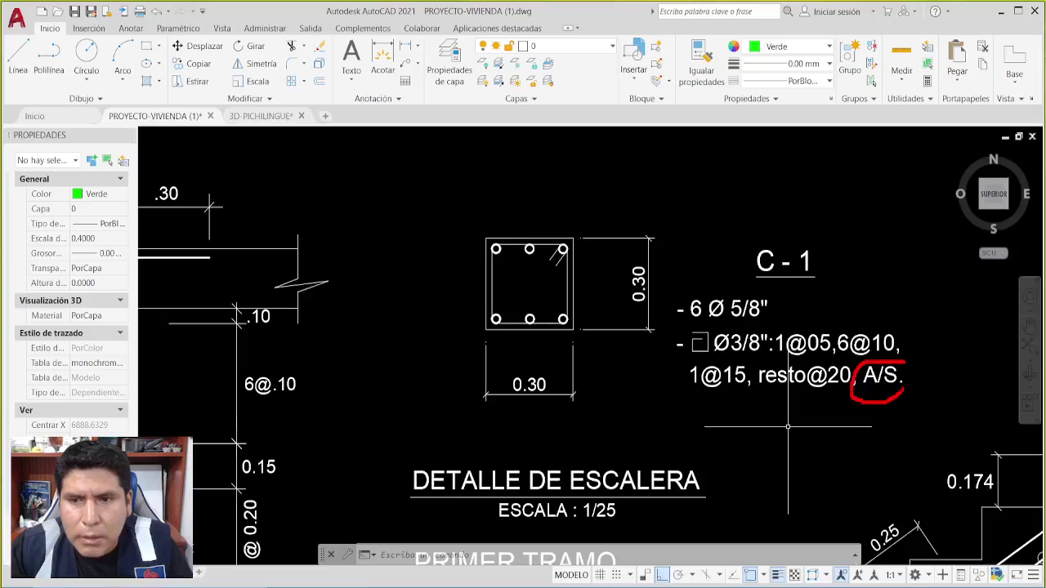
{"action": "key", "text": "Escape"}
{"action": "key", "text": "Escape"}
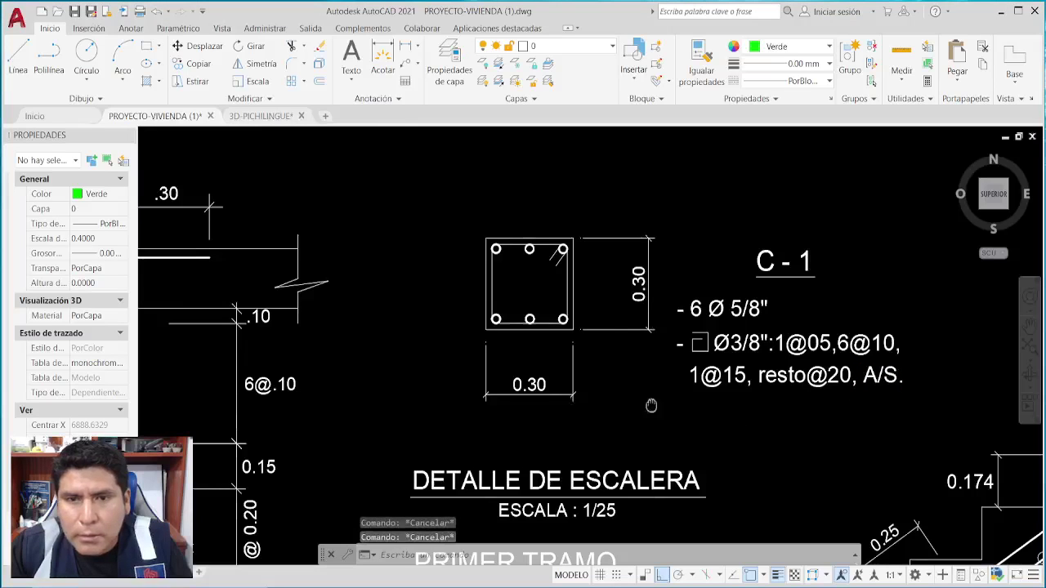
Frame the C-1 detail in red, circle its 0.30 dimensions and 6 Ø 5/8" bars, underline the stirrup spacing and clear the marks.
{"action": "middle_click_drag", "start_coordinate": [649, 401], "coordinate": [639, 402]}
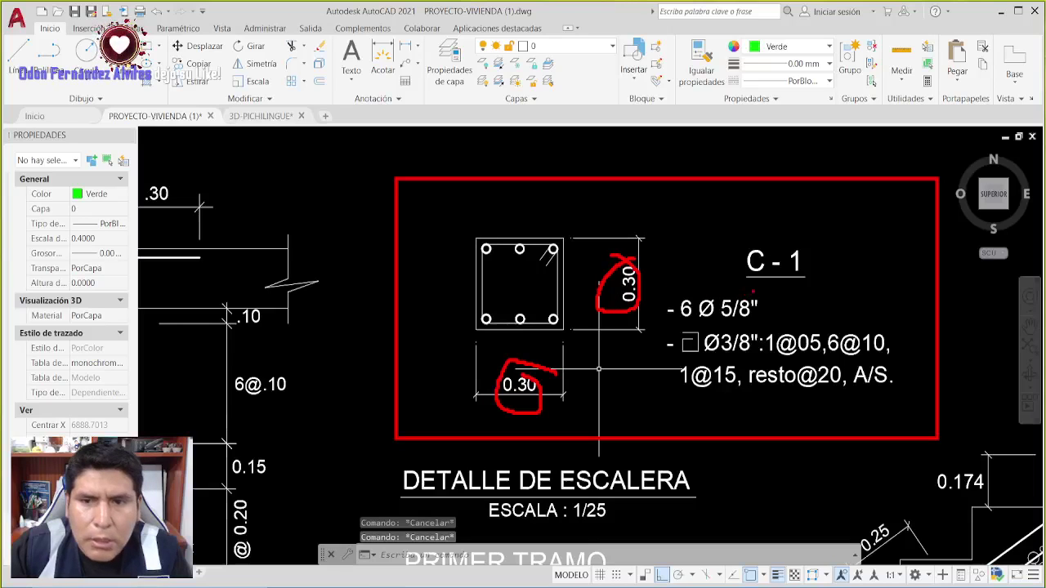
{"action": "mouse_move", "coordinate": [750, 280]}
{"action": "left_mouse_down"}
{"action": "mouse_move", "coordinate": [682, 283]}
{"action": "mouse_move", "coordinate": [656, 301]}
{"action": "mouse_move", "coordinate": [659, 318]}
{"action": "mouse_move", "coordinate": [680, 325]}
{"action": "mouse_move", "coordinate": [754, 283]}
{"action": "left_mouse_up"}
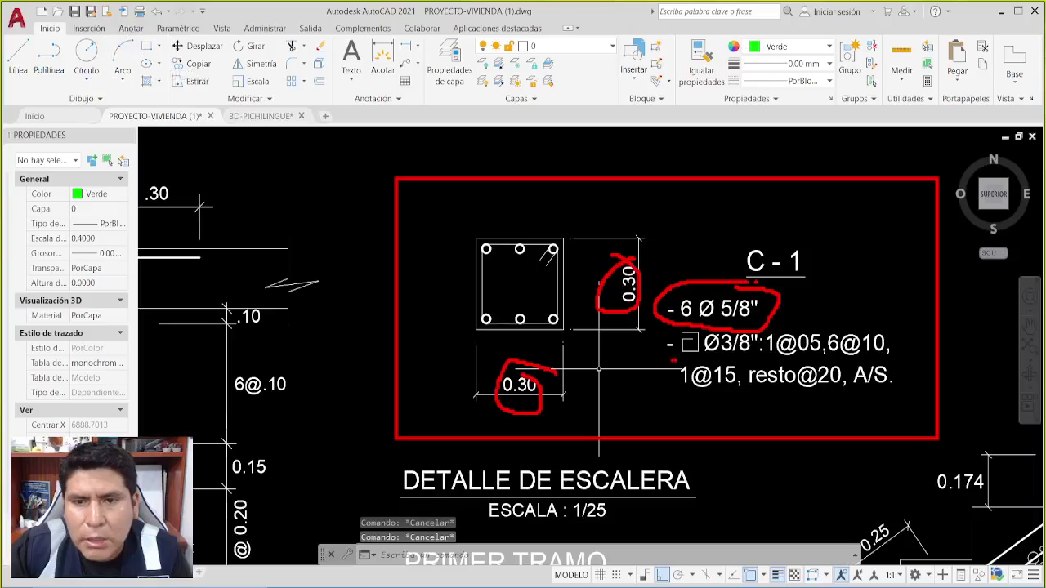
{"action": "left_click_drag", "start_coordinate": [671, 357], "coordinate": [868, 361]}
{"action": "mouse_move", "coordinate": [678, 393]}
{"action": "left_mouse_down"}
{"action": "mouse_move", "coordinate": [822, 401]}
{"action": "mouse_move", "coordinate": [903, 385]}
{"action": "mouse_move", "coordinate": [907, 372]}
{"action": "mouse_move", "coordinate": [875, 359]}
{"action": "mouse_move", "coordinate": [855, 363]}
{"action": "mouse_move", "coordinate": [860, 388]}
{"action": "mouse_move", "coordinate": [917, 380]}
{"action": "left_mouse_up"}
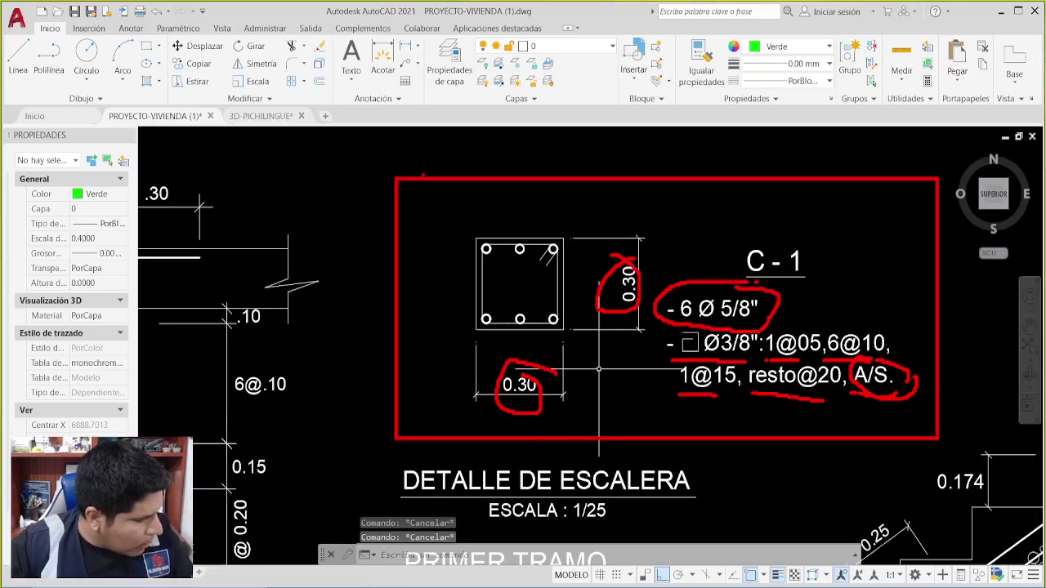
{"action": "key", "text": "Escape"}
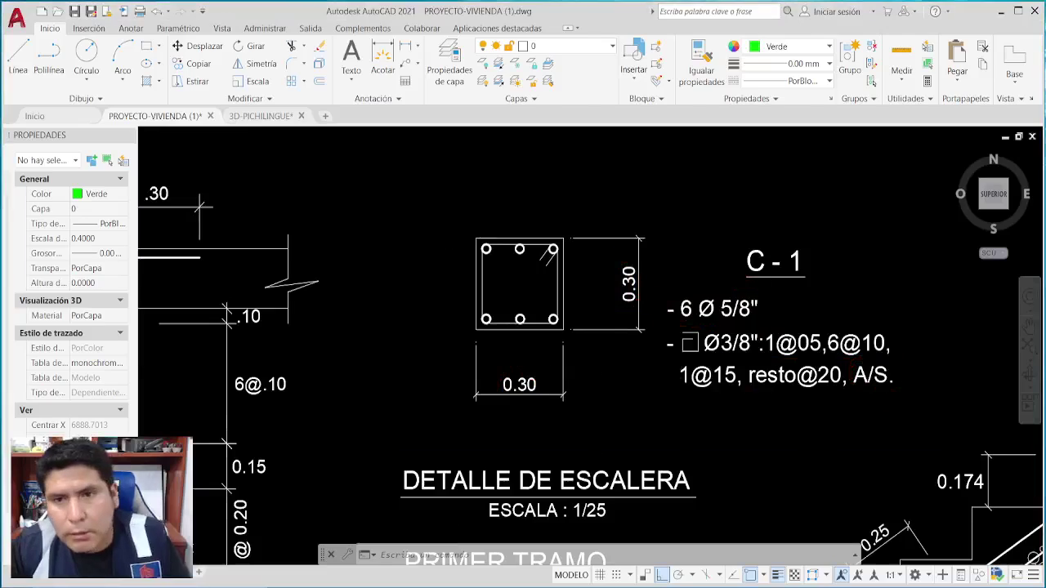
Frame the C-2 column detail in red and circle its 0.30 dimensions and the 8 Ø 5/8" bar note.
{"action": "scroll", "coordinate": [599, 369], "scroll_direction": "down", "scroll_amount": 4}
{"action": "middle_click_drag", "start_coordinate": [702, 240], "coordinate": [678, 143]}
{"action": "middle_click_drag", "start_coordinate": [678, 294], "coordinate": [678, 147]}
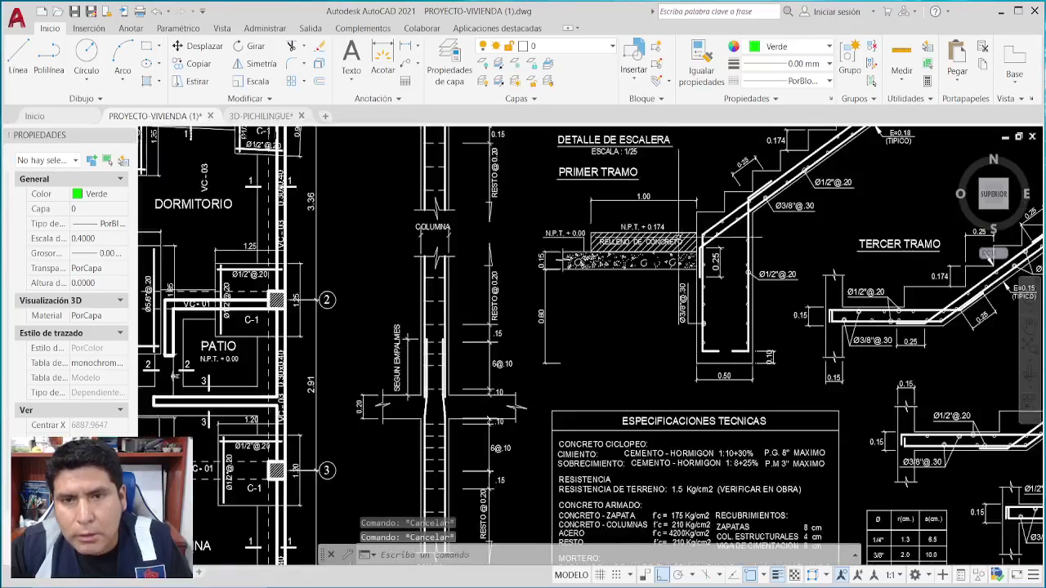
{"action": "scroll", "coordinate": [662, 205], "scroll_direction": "down", "scroll_amount": 5}
{"action": "scroll", "coordinate": [794, 417], "scroll_direction": "up", "scroll_amount": 5}
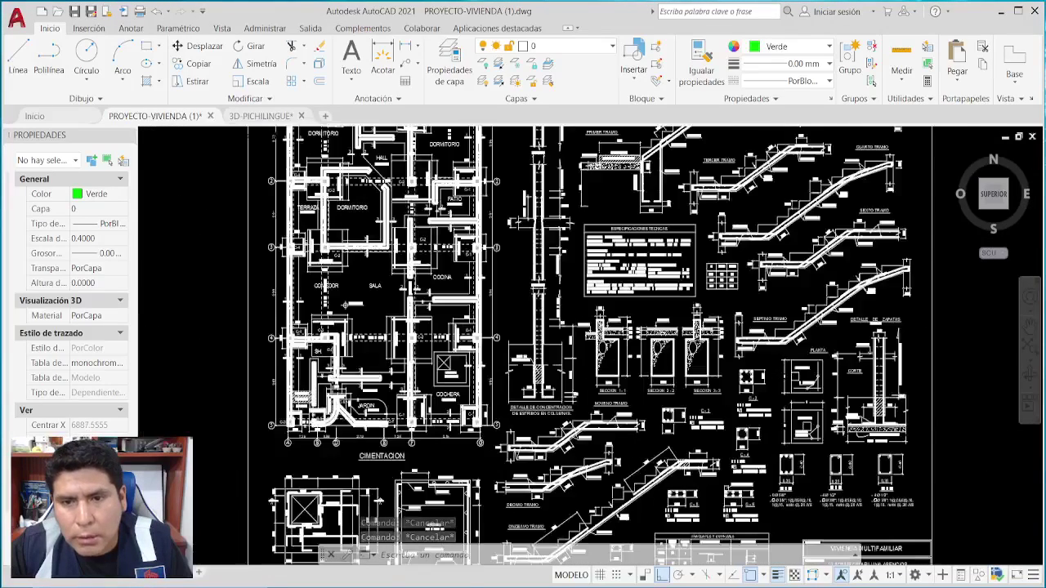
{"action": "scroll", "coordinate": [795, 417], "scroll_direction": "up", "scroll_amount": 5}
{"action": "middle_click_drag", "start_coordinate": [794, 417], "coordinate": [750, 397]}
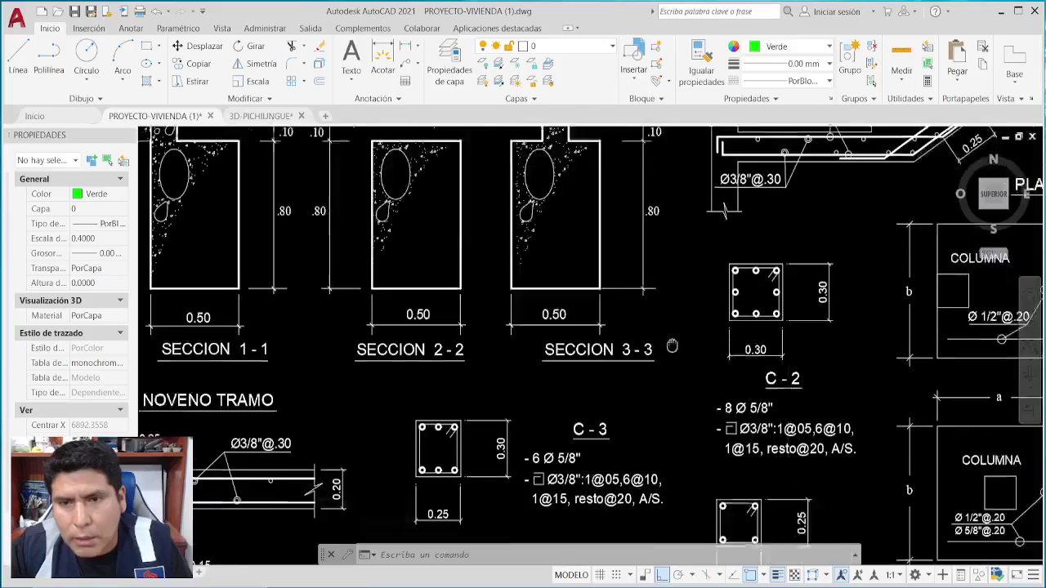
{"action": "scroll", "coordinate": [750, 397], "scroll_direction": "up", "scroll_amount": 4}
{"action": "middle_click_drag", "start_coordinate": [670, 359], "coordinate": [732, 374]}
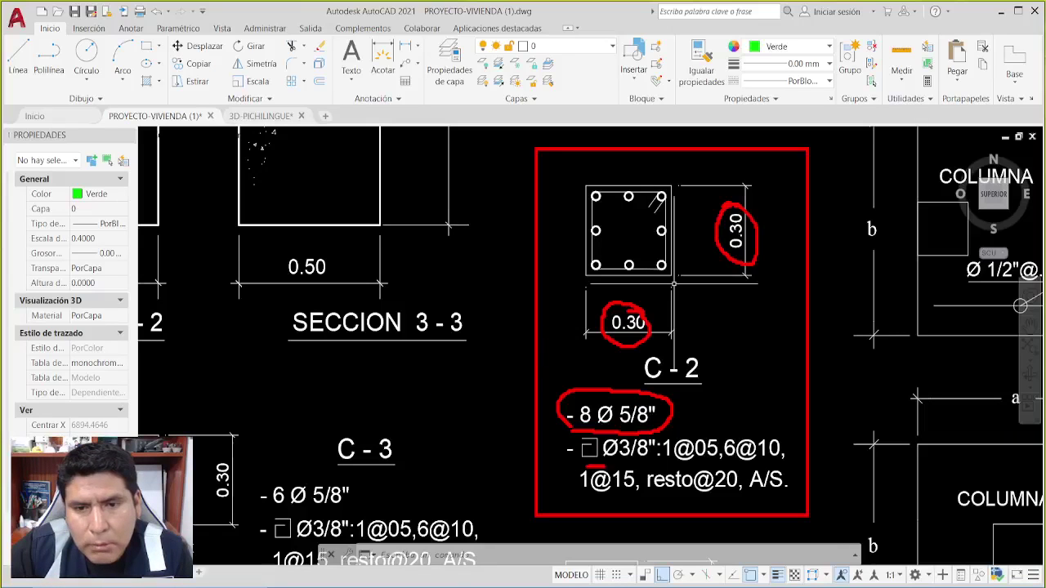
Underline the C-2 stirrup spacing from Ø3/8" to resto@20, circle A/S., and clear the marks.
{"action": "left_click_drag", "start_coordinate": [605, 466], "coordinate": [654, 470]}
{"action": "left_click_drag", "start_coordinate": [728, 466], "coordinate": [772, 463]}
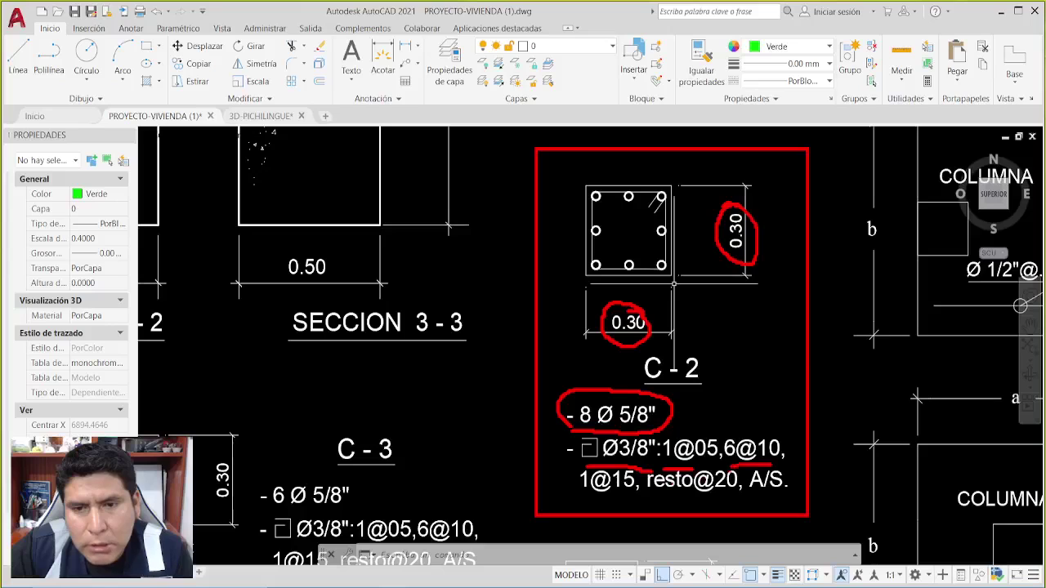
{"action": "left_click_drag", "start_coordinate": [661, 500], "coordinate": [791, 483]}
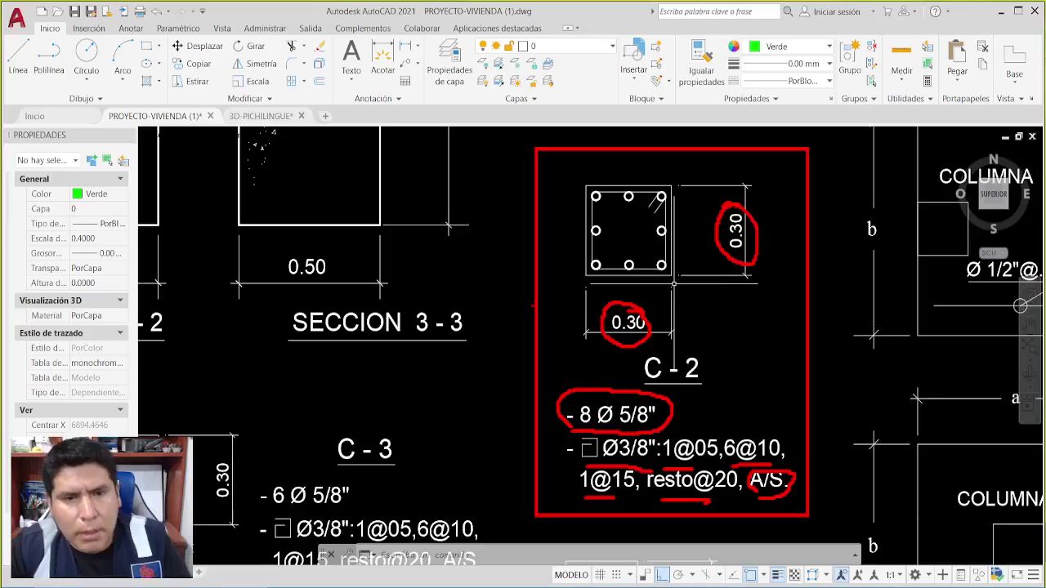
{"action": "key", "text": "Escape"}
{"action": "key", "text": "Escape"}
{"action": "key", "text": "Escape"}
{"action": "key", "text": "Escape"}
Frame the C-3 column detail in red and circle its 0.30 and 0.25 dimensions.
{"action": "scroll", "coordinate": [670, 343], "scroll_direction": "down", "scroll_amount": 8}
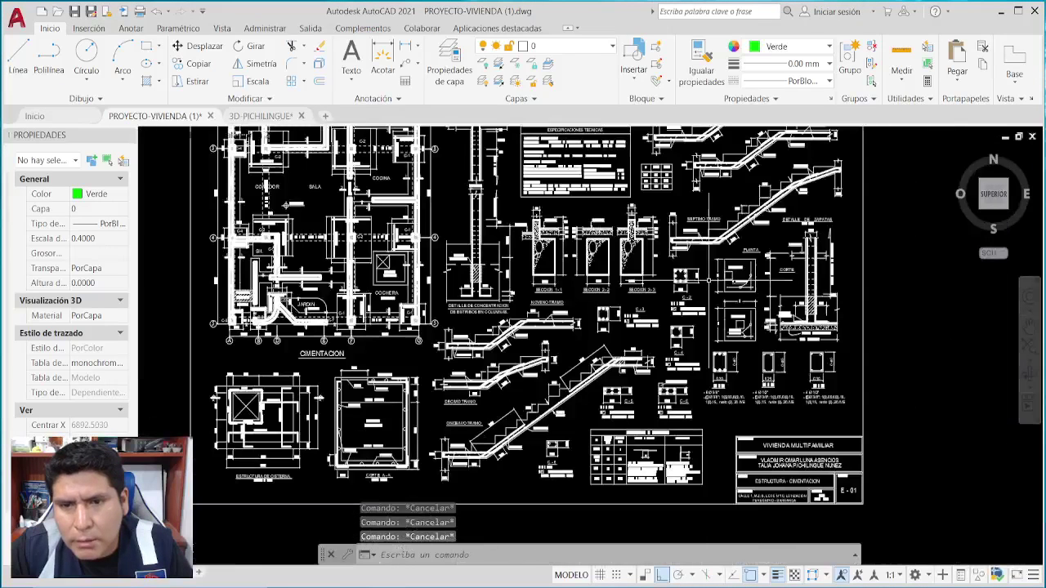
{"action": "scroll", "coordinate": [645, 486], "scroll_direction": "up", "scroll_amount": 5}
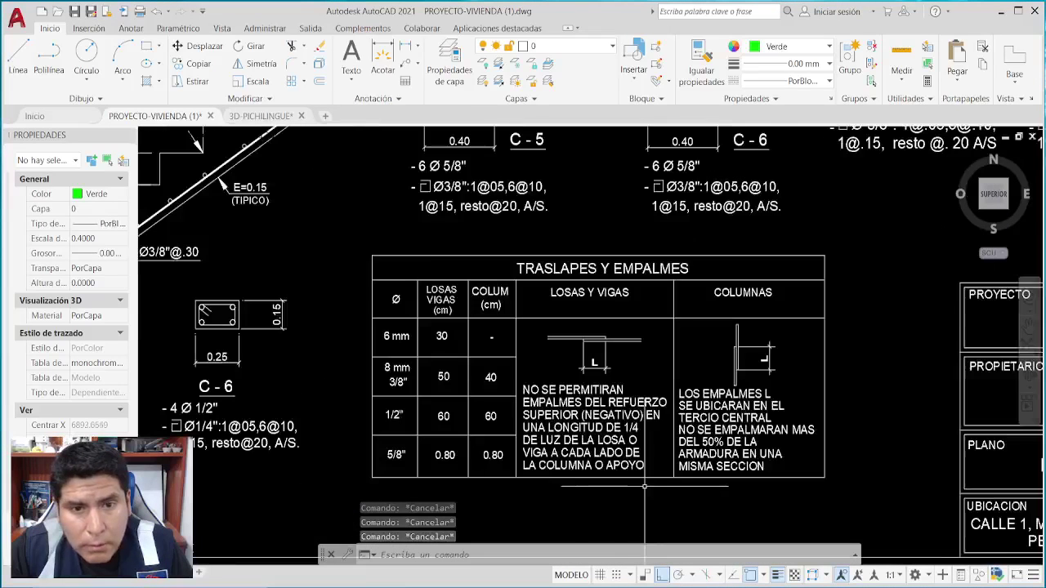
{"action": "middle_click_drag", "start_coordinate": [333, 444], "coordinate": [433, 419]}
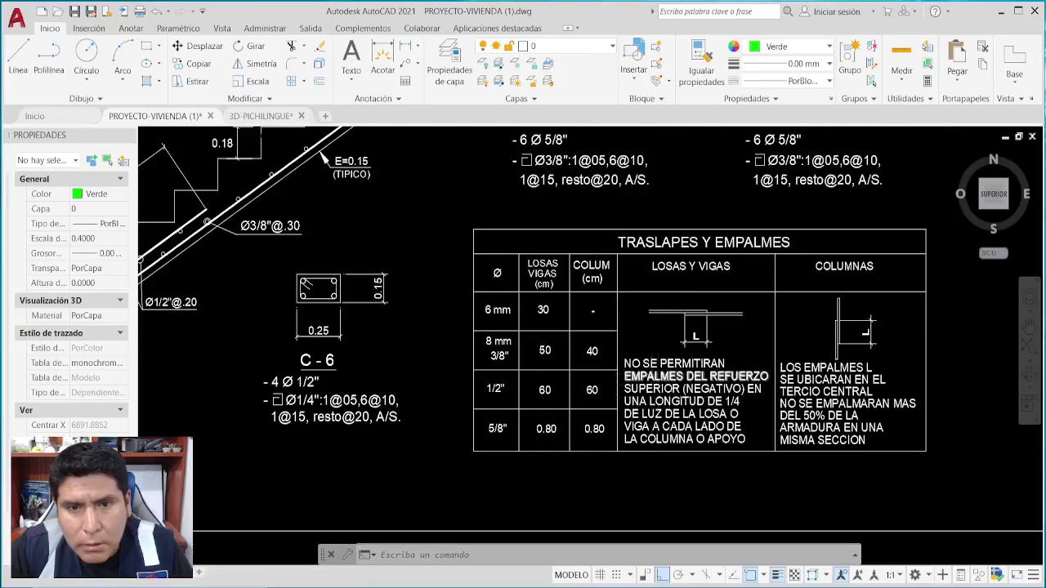
{"action": "scroll", "coordinate": [576, 335], "scroll_direction": "down", "scroll_amount": 5}
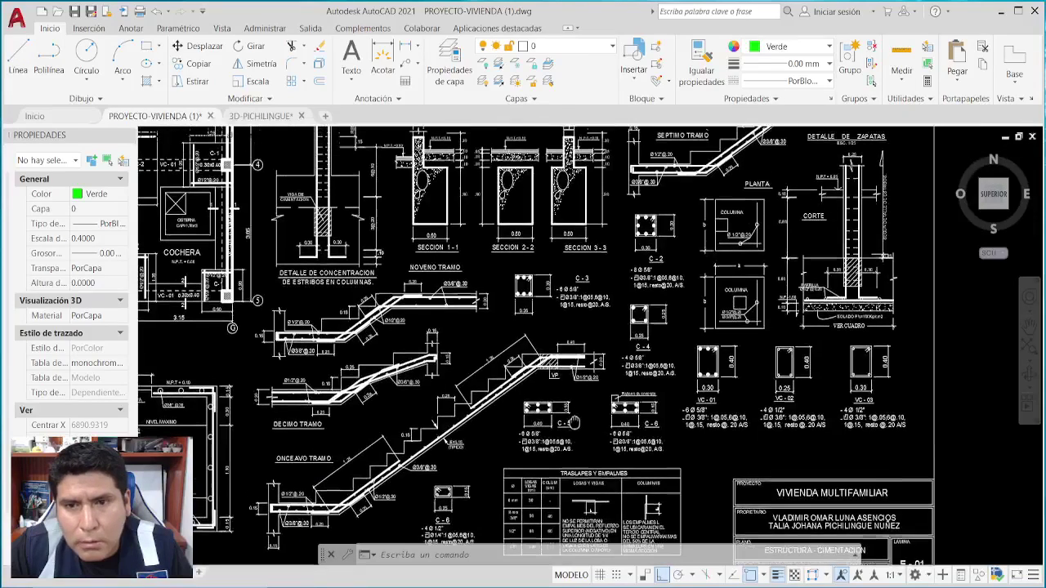
{"action": "scroll", "coordinate": [555, 265], "scroll_direction": "up", "scroll_amount": 3}
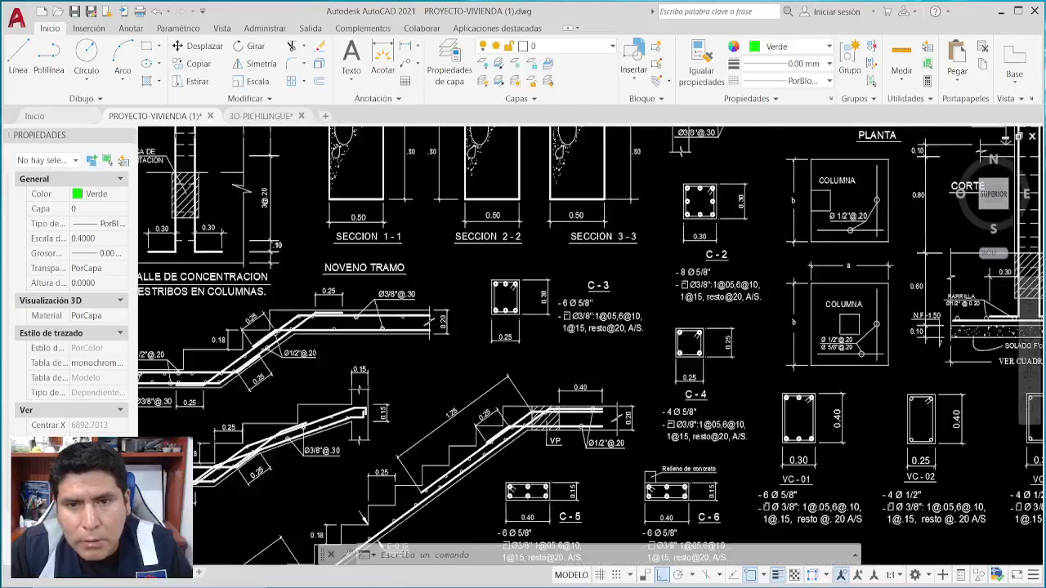
{"action": "scroll", "coordinate": [506, 339], "scroll_direction": "up", "scroll_amount": 4}
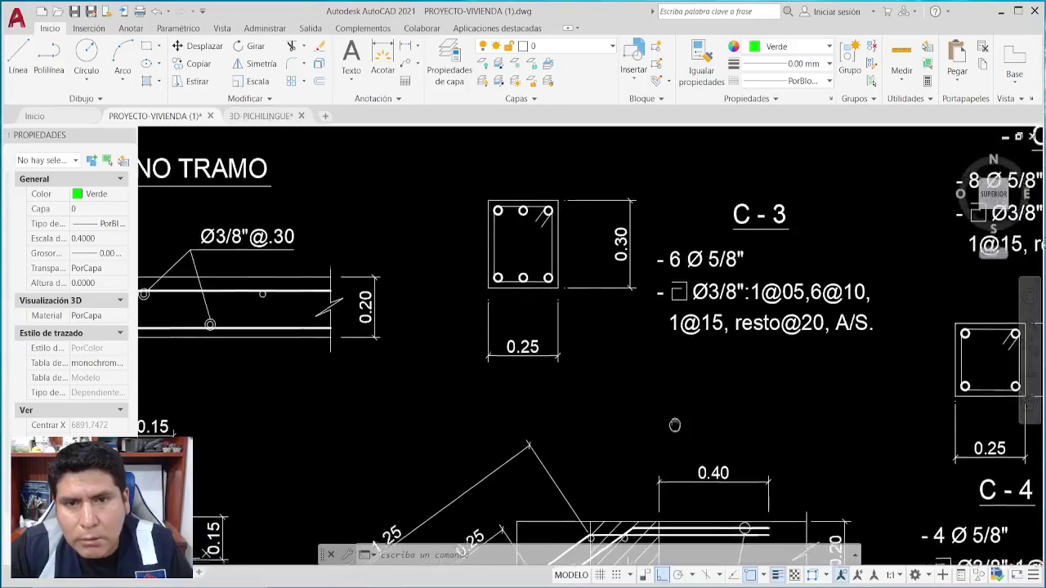
{"action": "middle_click_drag", "start_coordinate": [675, 425], "coordinate": [682, 435]}
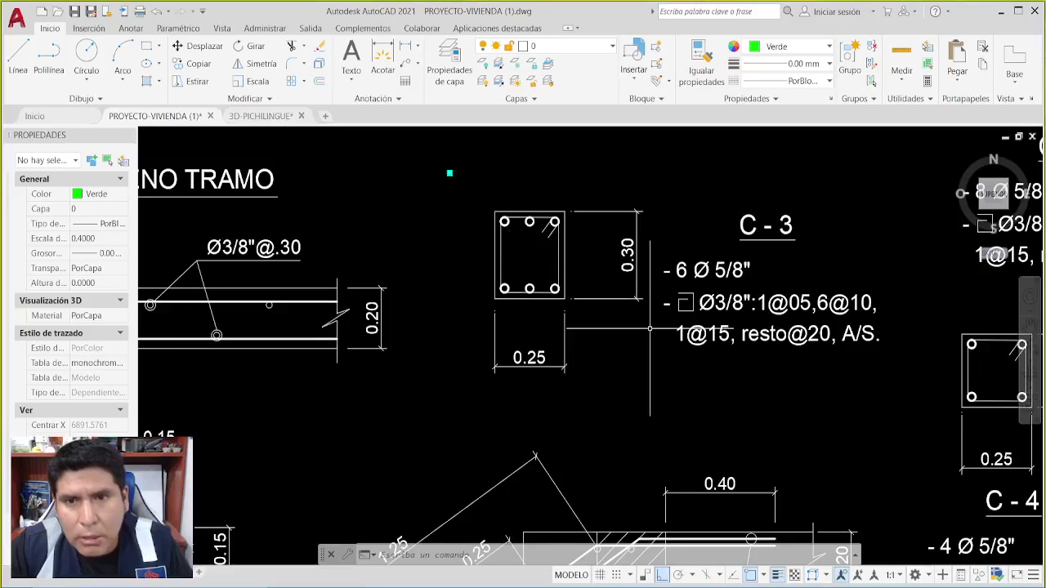
{"action": "left_click_drag", "start_coordinate": [449, 173], "coordinate": [900, 413]}
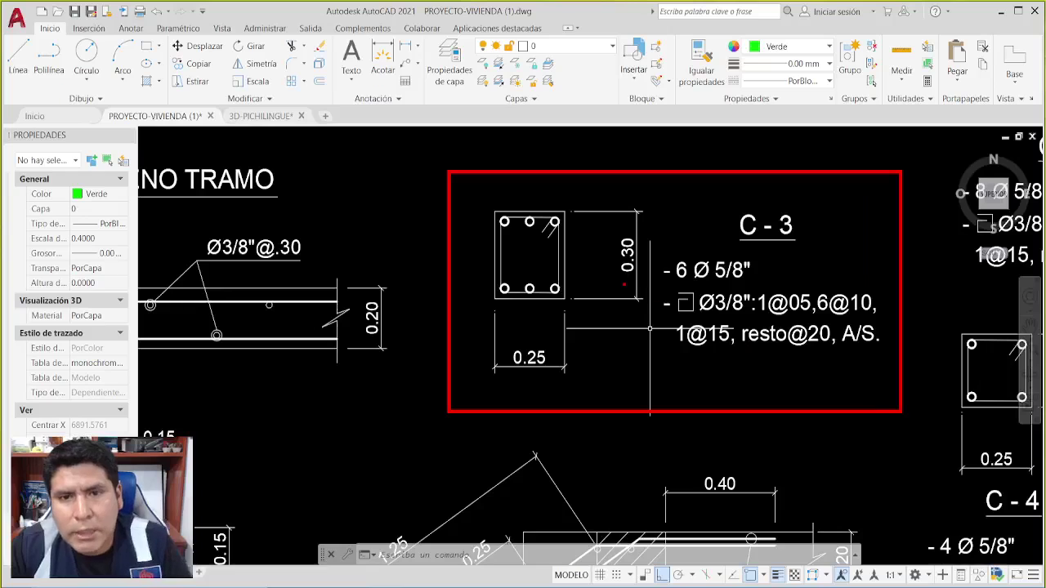
{"action": "mouse_move", "coordinate": [623, 209]}
{"action": "left_mouse_down"}
{"action": "mouse_move", "coordinate": [615, 305]}
{"action": "mouse_move", "coordinate": [609, 211]}
{"action": "left_mouse_up"}
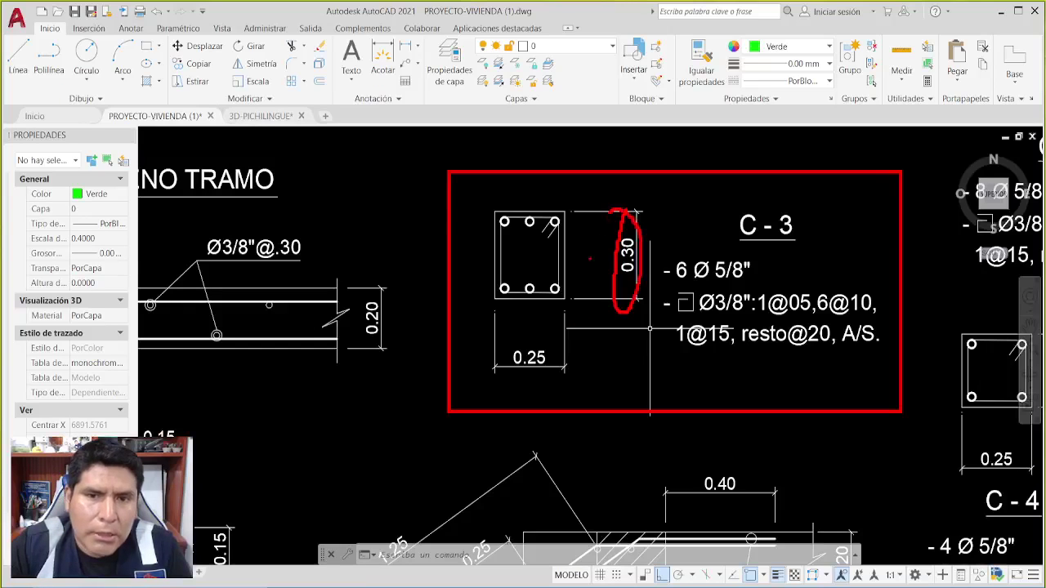
{"action": "mouse_move", "coordinate": [539, 337]}
{"action": "left_mouse_down"}
{"action": "mouse_move", "coordinate": [558, 366]}
{"action": "mouse_move", "coordinate": [537, 333]}
{"action": "left_mouse_up"}
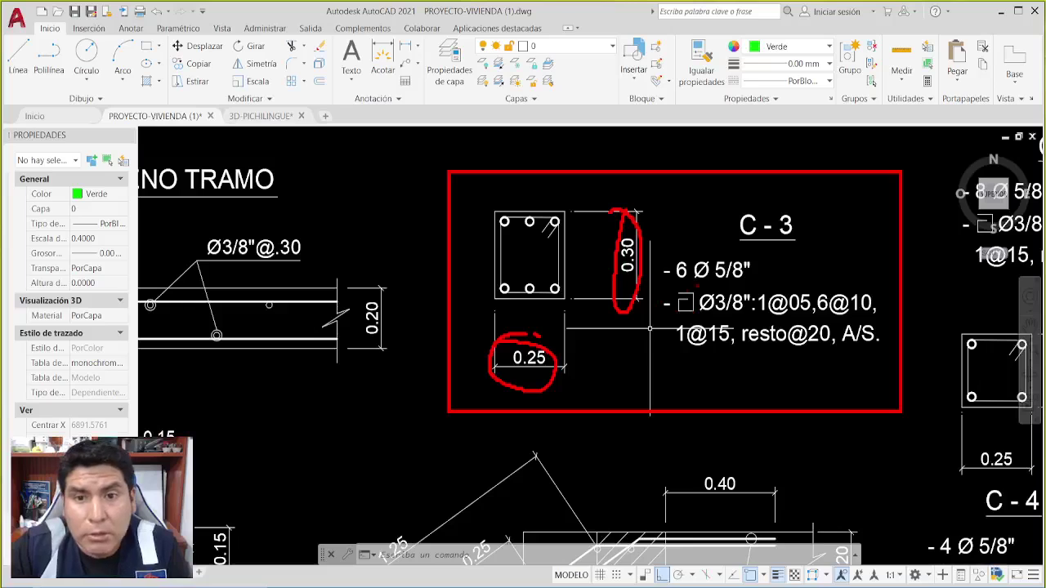
Circle the C-3 note 6 Ø 5/8", underline its stirrup spacing from 1@05 to resto@20, and clear the marks.
{"action": "mouse_move", "coordinate": [705, 281]}
{"action": "left_mouse_down"}
{"action": "mouse_move", "coordinate": [720, 244]}
{"action": "mouse_move", "coordinate": [682, 283]}
{"action": "left_mouse_up"}
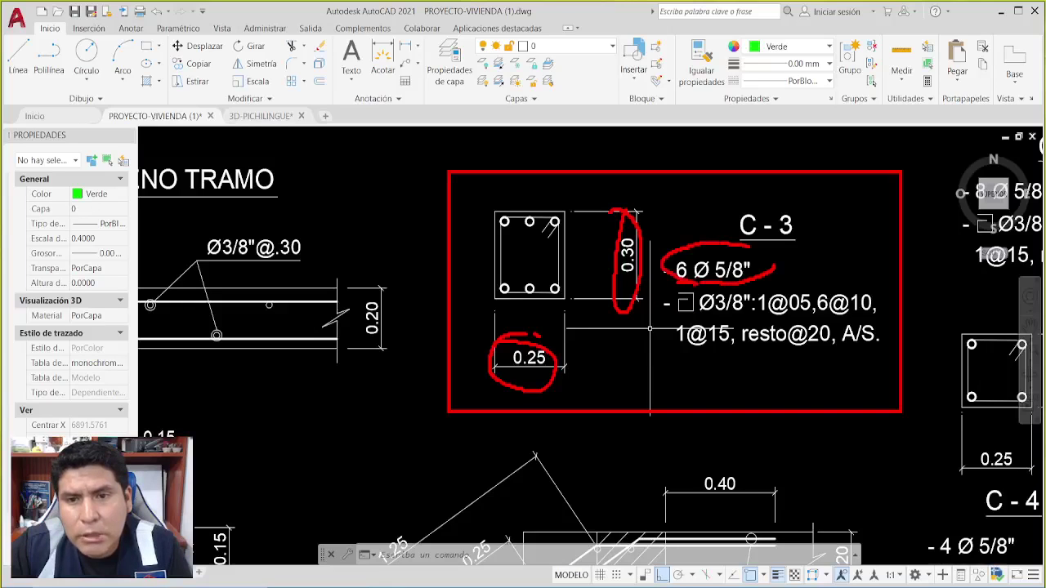
{"action": "left_click_drag", "start_coordinate": [729, 320], "coordinate": [869, 314]}
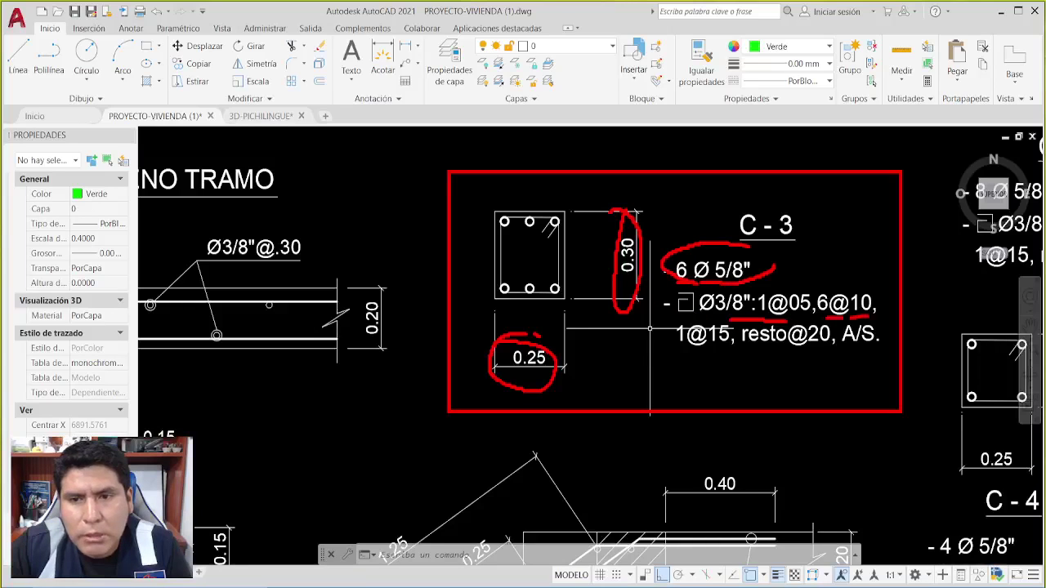
{"action": "left_click_drag", "start_coordinate": [676, 357], "coordinate": [829, 354]}
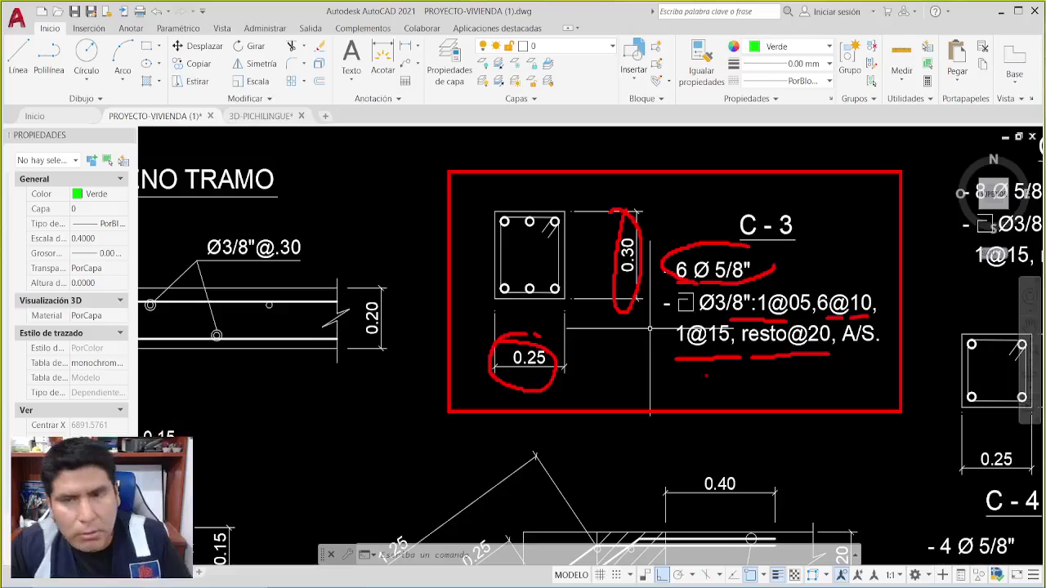
{"action": "key", "text": "Escape"}
Frame the C-4 detail in red, circle its 0.25 dimensions, underline the 4 Ø 5/8" bars and stirrup spacing, and clear the marks.
{"action": "scroll", "coordinate": [564, 441], "scroll_direction": "down", "scroll_amount": 2}
{"action": "mouse_move", "coordinate": [563, 441]}
{"action": "middle_mouse_down"}
{"action": "mouse_move", "coordinate": [510, 297]}
{"action": "mouse_move", "coordinate": [521, 299]}
{"action": "middle_mouse_up"}
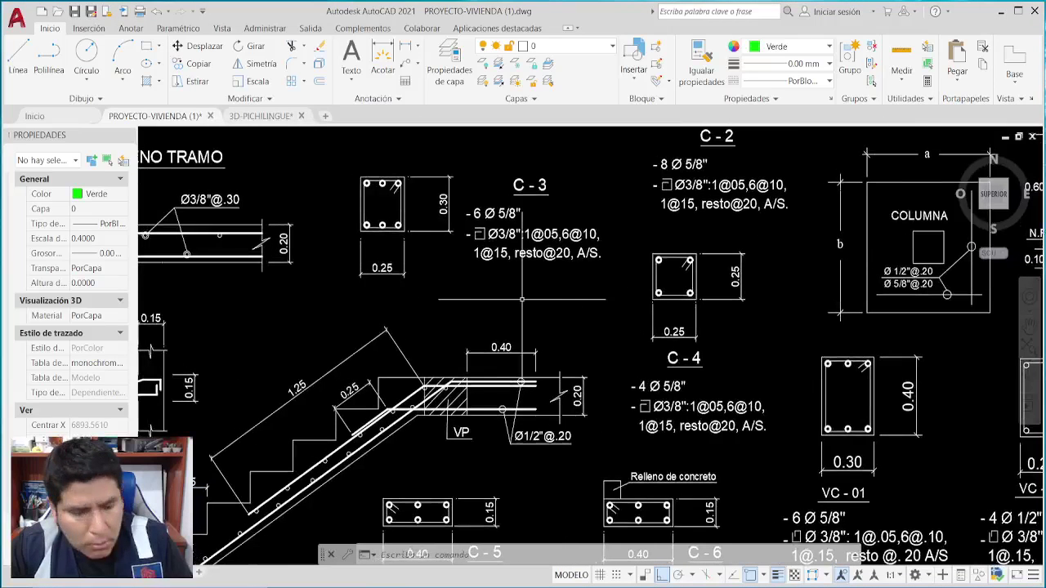
{"action": "mouse_move", "coordinate": [611, 232]}
{"action": "left_mouse_down"}
{"action": "mouse_move", "coordinate": [800, 443]}
{"action": "mouse_move", "coordinate": [799, 459]}
{"action": "left_mouse_up"}
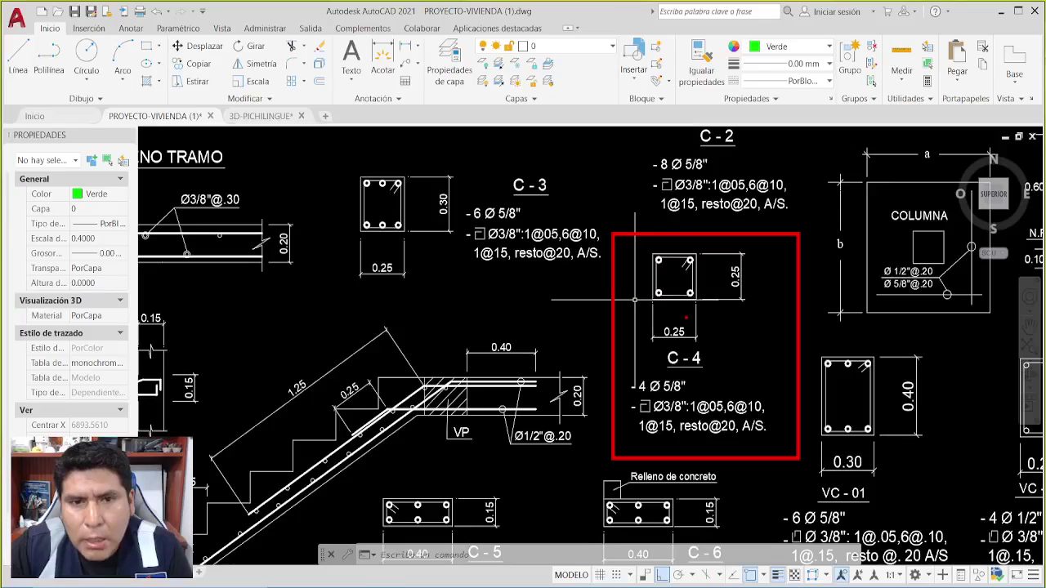
{"action": "mouse_move", "coordinate": [680, 317]}
{"action": "left_mouse_down"}
{"action": "mouse_move", "coordinate": [644, 336]}
{"action": "mouse_move", "coordinate": [696, 315]}
{"action": "left_mouse_up"}
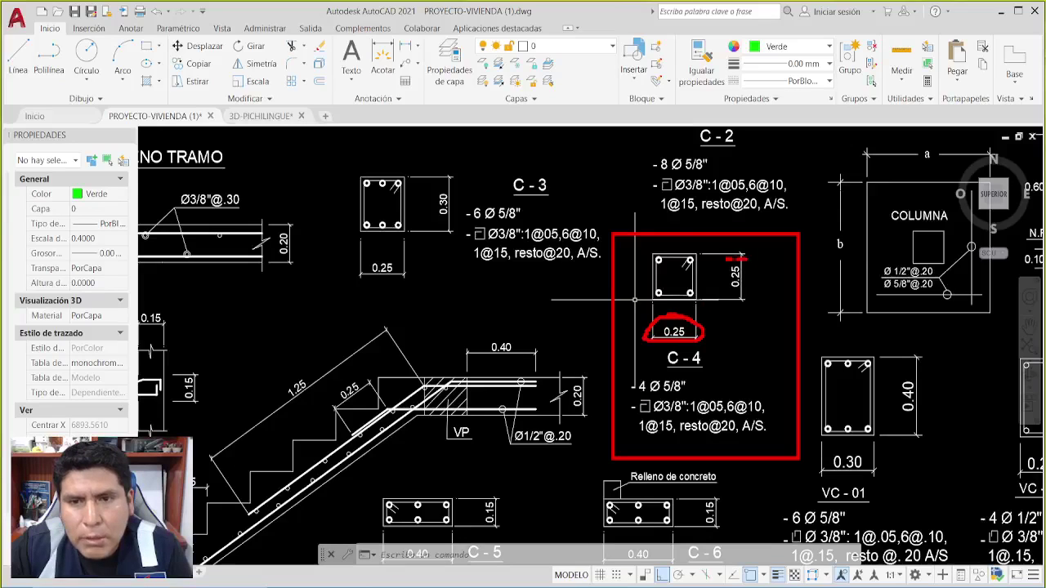
{"action": "left_click_drag", "start_coordinate": [739, 258], "coordinate": [756, 279]}
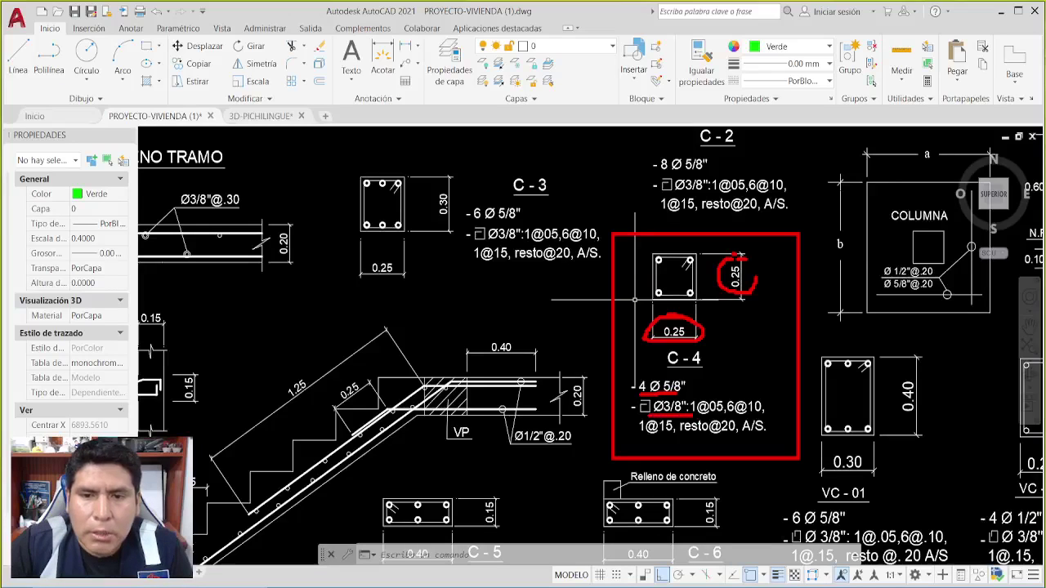
{"action": "left_click_drag", "start_coordinate": [693, 416], "coordinate": [724, 418]}
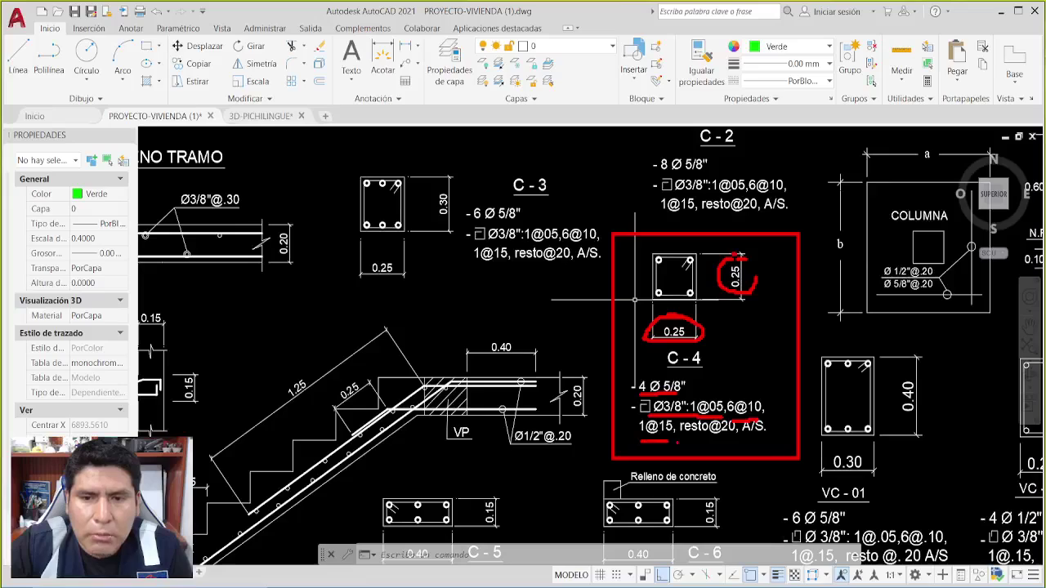
{"action": "left_click_drag", "start_coordinate": [676, 443], "coordinate": [770, 445]}
{"action": "key", "text": "Escape"}
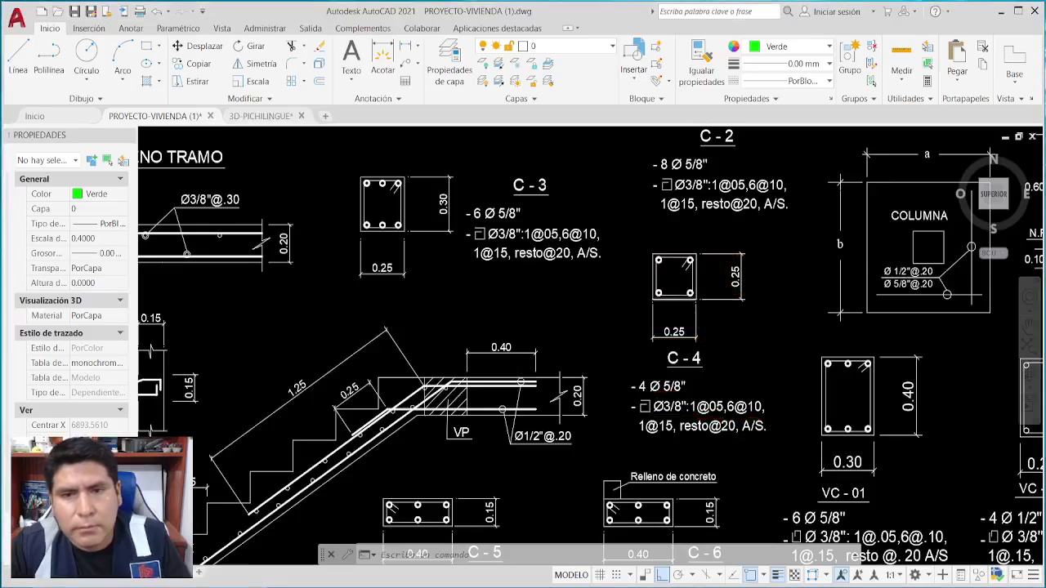
{"action": "key", "text": "Escape"}
{"action": "key", "text": "Escape"}
Frame the C-5 column detail in red and circle its 0.40 and 0.15 dimensions.
{"action": "mouse_move", "coordinate": [520, 433]}
{"action": "middle_mouse_down"}
{"action": "mouse_move", "coordinate": [528, 234]}
{"action": "mouse_move", "coordinate": [611, 233]}
{"action": "mouse_move", "coordinate": [642, 220]}
{"action": "middle_mouse_up"}
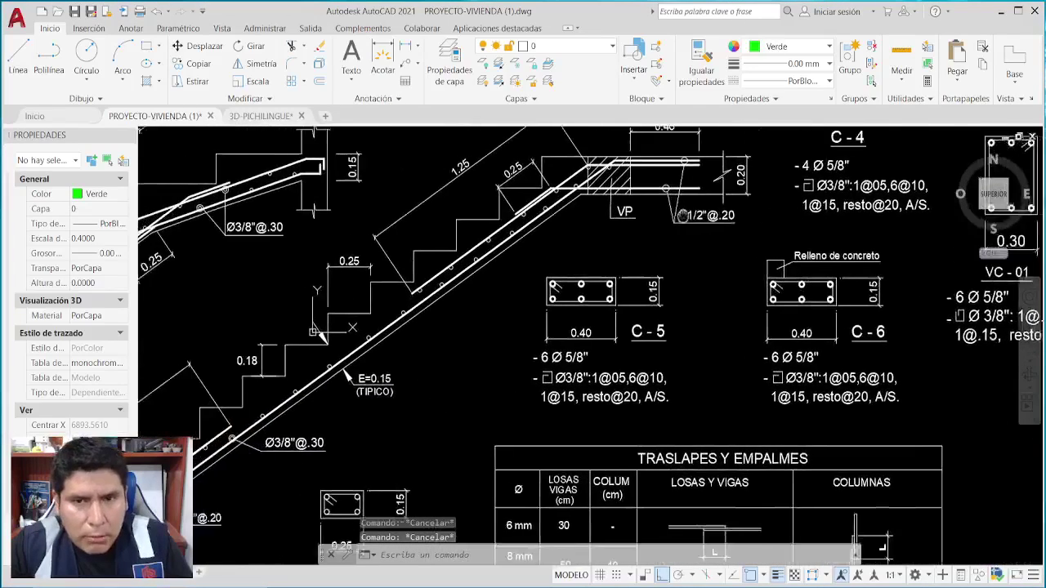
{"action": "scroll", "coordinate": [648, 333], "scroll_direction": "up", "scroll_amount": 3}
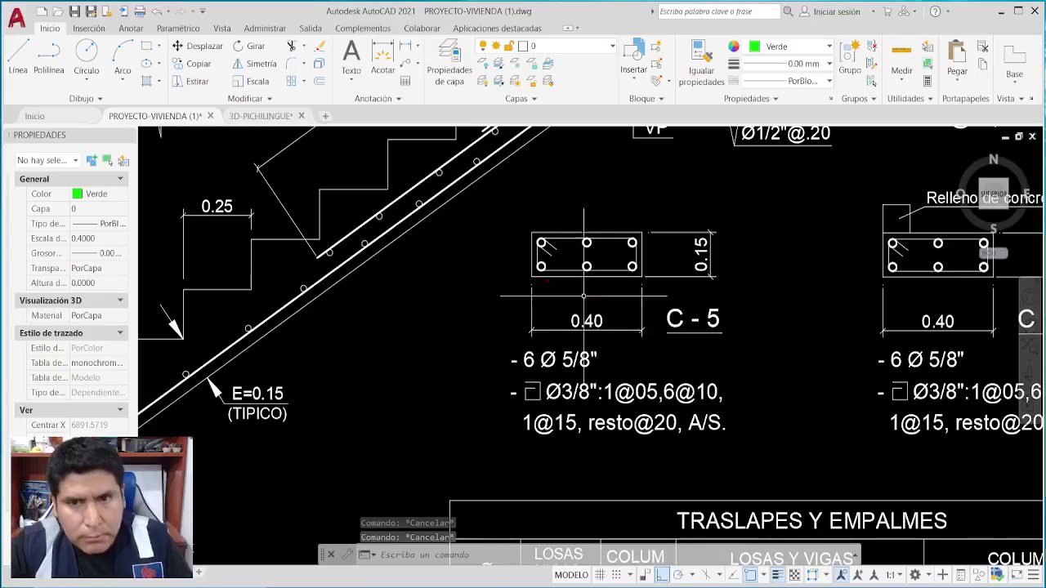
{"action": "left_click_drag", "start_coordinate": [450, 216], "coordinate": [763, 471]}
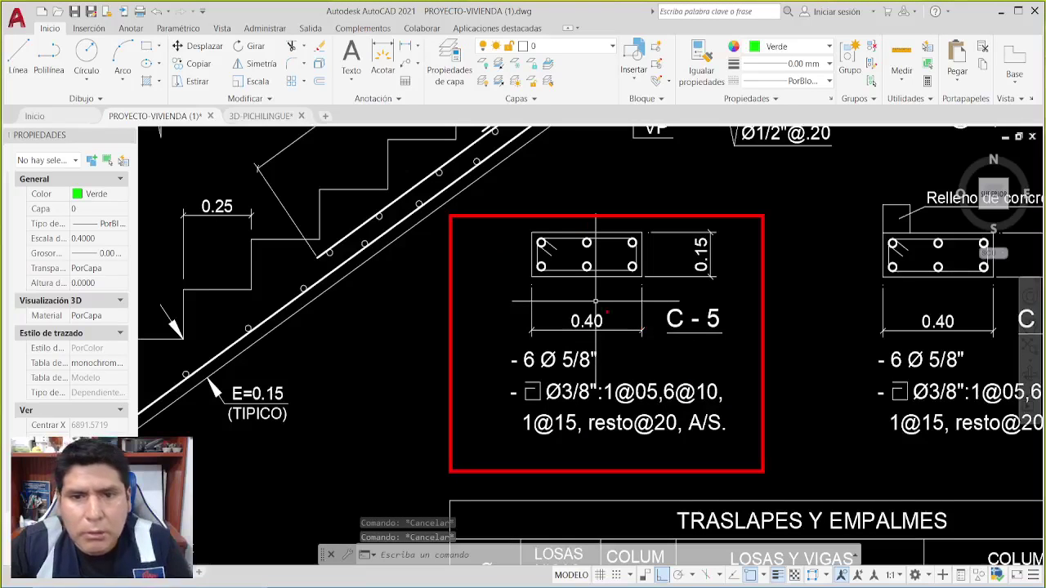
{"action": "mouse_move", "coordinate": [626, 301]}
{"action": "left_mouse_down"}
{"action": "mouse_move", "coordinate": [613, 334]}
{"action": "mouse_move", "coordinate": [631, 328]}
{"action": "left_mouse_up"}
{"action": "mouse_move", "coordinate": [718, 223]}
{"action": "left_mouse_down"}
{"action": "mouse_move", "coordinate": [686, 229]}
{"action": "mouse_move", "coordinate": [723, 249]}
{"action": "left_mouse_up"}
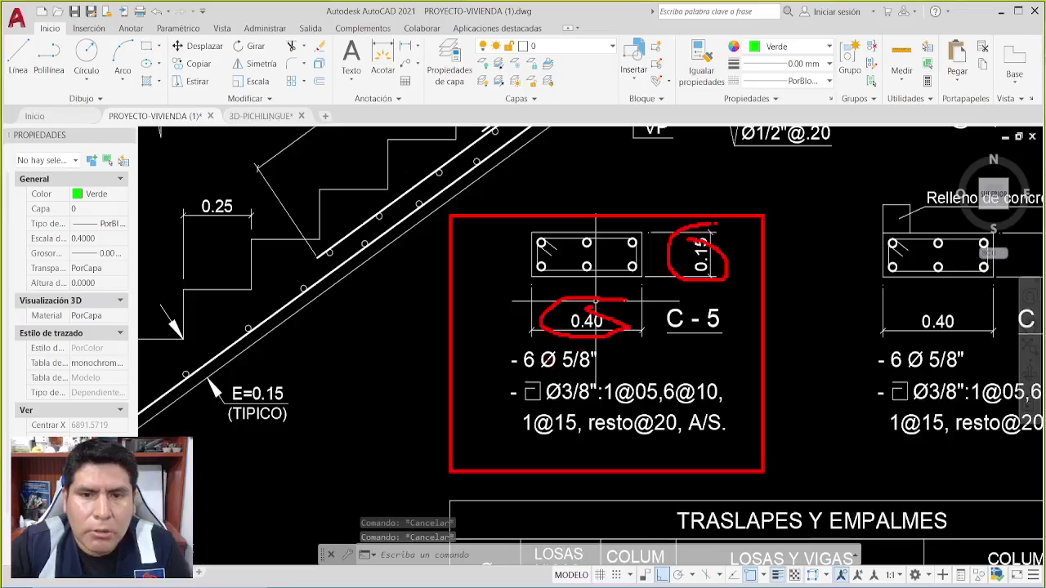
Underline the C-5 note 6 Ø 5/8" and its Ø3/8" stirrup spacing from 1@05 to resto@20, and clear the marks.
{"action": "left_click_drag", "start_coordinate": [510, 370], "coordinate": [569, 372]}
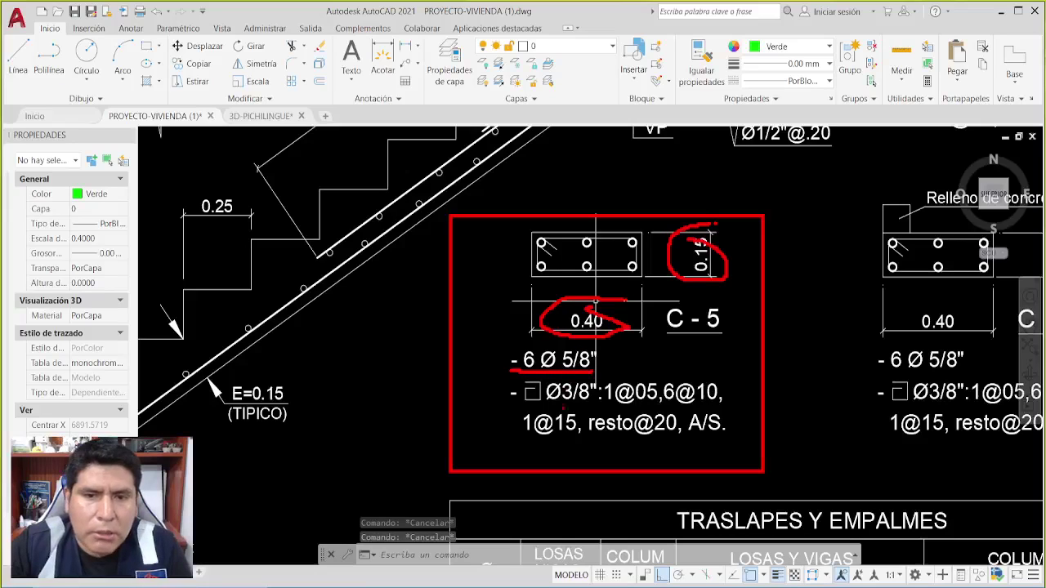
{"action": "left_click_drag", "start_coordinate": [546, 406], "coordinate": [745, 401]}
{"action": "left_click_drag", "start_coordinate": [517, 445], "coordinate": [582, 444]}
{"action": "left_click_drag", "start_coordinate": [627, 446], "coordinate": [655, 440]}
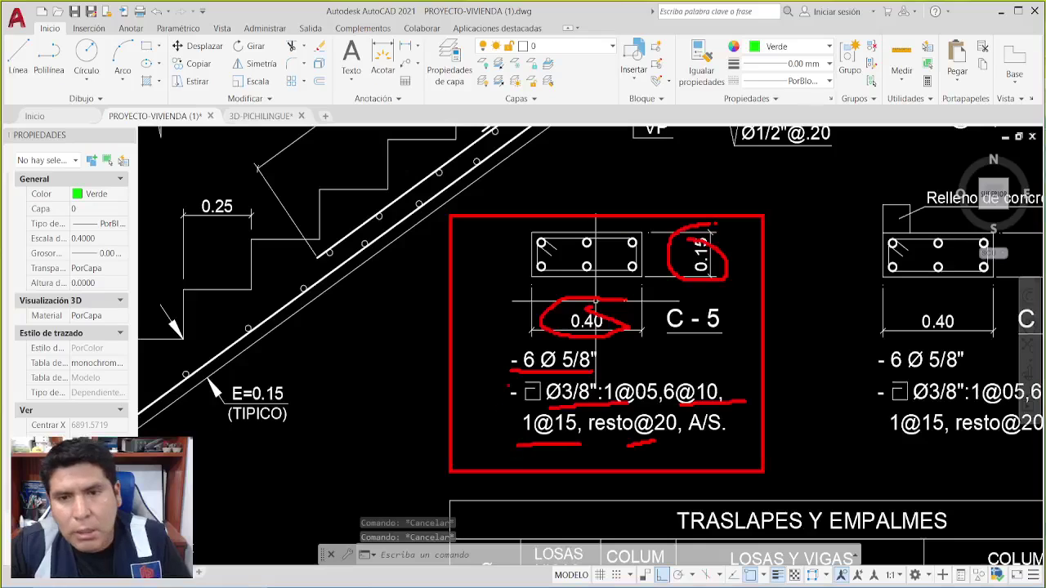
{"action": "key", "text": "Escape"}
Frame the C-6 detail beside C-5 in red and circle its concrete fill and its 0.40 and 0.15 dimensions.
{"action": "mouse_move", "coordinate": [880, 337]}
{"action": "middle_mouse_down"}
{"action": "mouse_move", "coordinate": [616, 280]}
{"action": "mouse_move", "coordinate": [616, 392]}
{"action": "mouse_move", "coordinate": [551, 355]}
{"action": "mouse_move", "coordinate": [500, 356]}
{"action": "middle_mouse_up"}
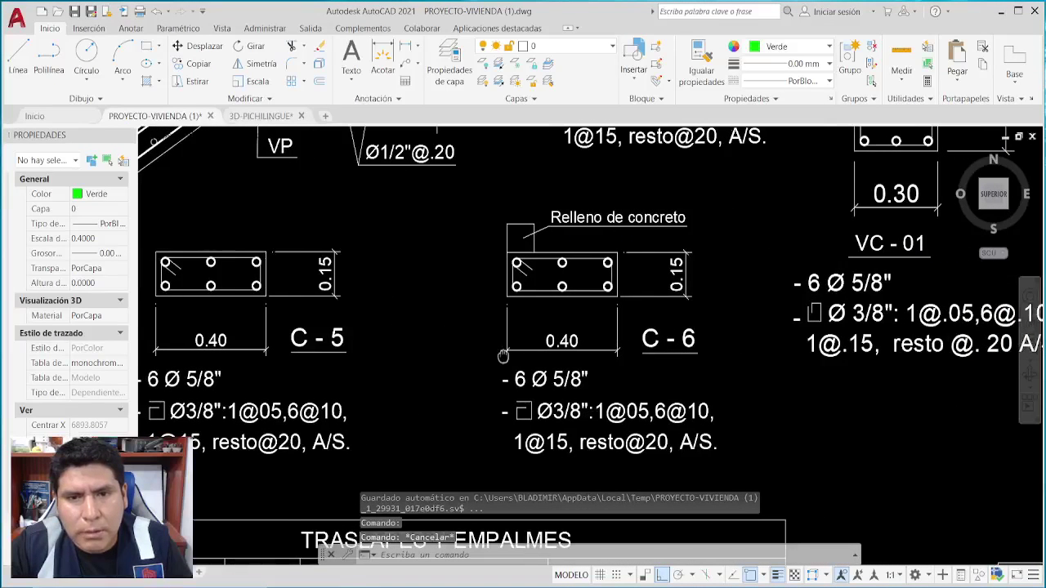
{"action": "scroll", "coordinate": [523, 306], "scroll_direction": "down", "scroll_amount": 2}
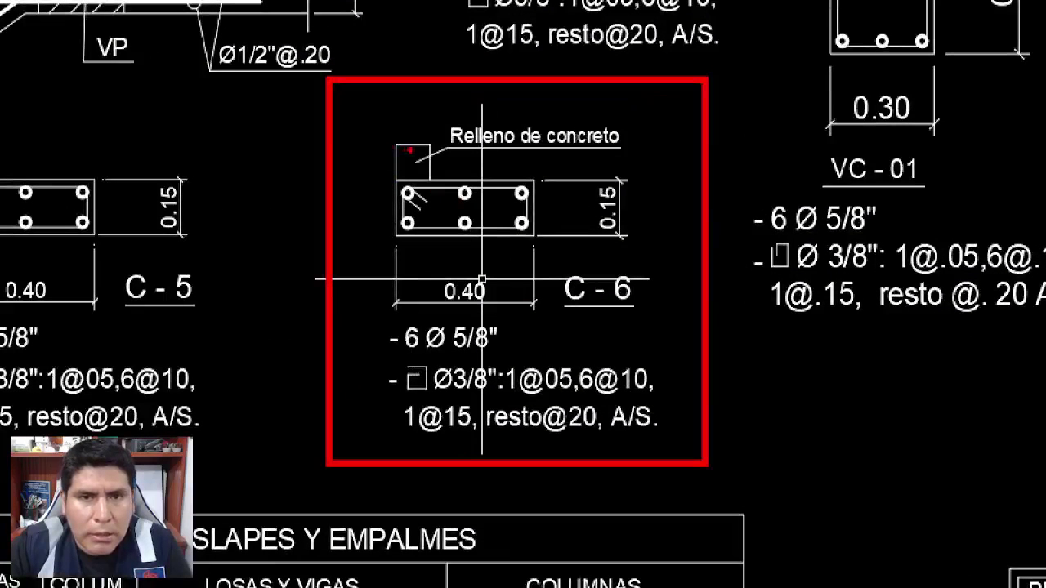
{"action": "mouse_move", "coordinate": [419, 144]}
{"action": "left_mouse_down"}
{"action": "mouse_move", "coordinate": [432, 173]}
{"action": "mouse_move", "coordinate": [423, 147]}
{"action": "left_mouse_up"}
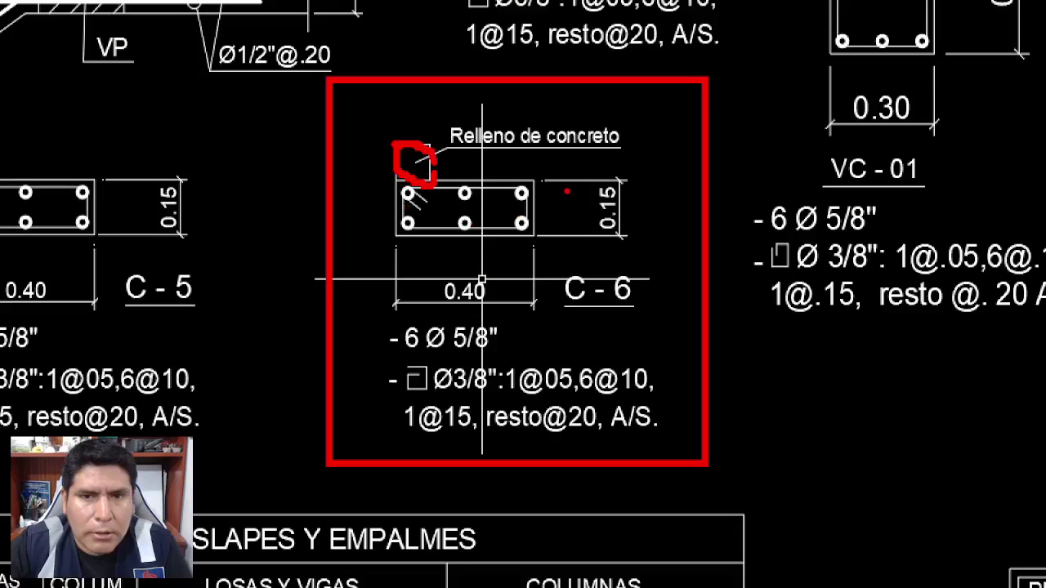
{"action": "left_click_drag", "start_coordinate": [480, 252], "coordinate": [538, 332]}
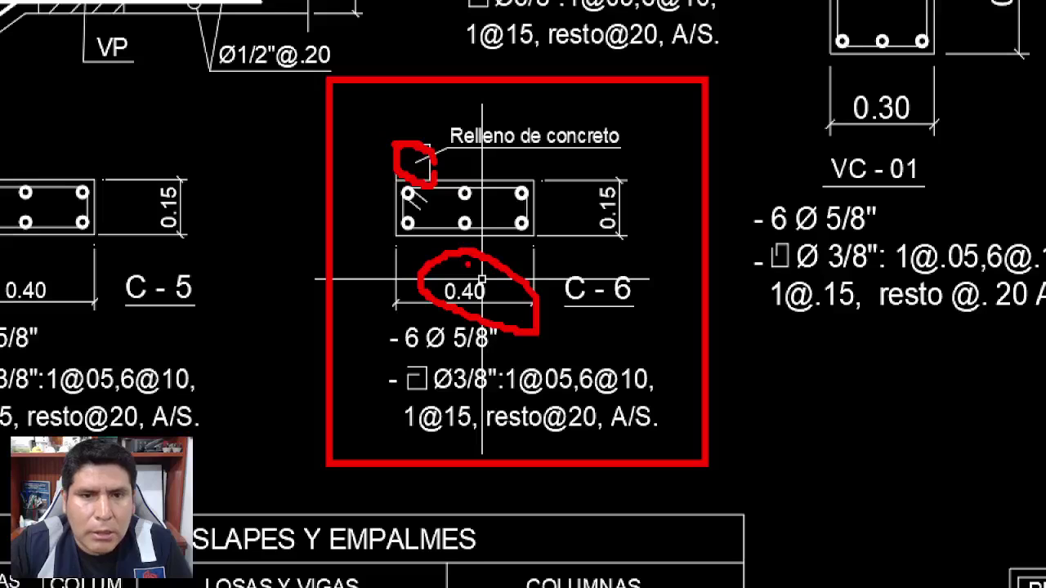
{"action": "mouse_move", "coordinate": [626, 173]}
{"action": "left_mouse_down"}
{"action": "mouse_move", "coordinate": [604, 241]}
{"action": "mouse_move", "coordinate": [647, 229]}
{"action": "mouse_move", "coordinate": [606, 154]}
{"action": "left_mouse_up"}
Underline the framed C-6 detail's 6 Ø 5/8" bars and stirrup spacing from 1@05 to resto@20, and clear the marks.
{"action": "left_click_drag", "start_coordinate": [400, 362], "coordinate": [492, 347]}
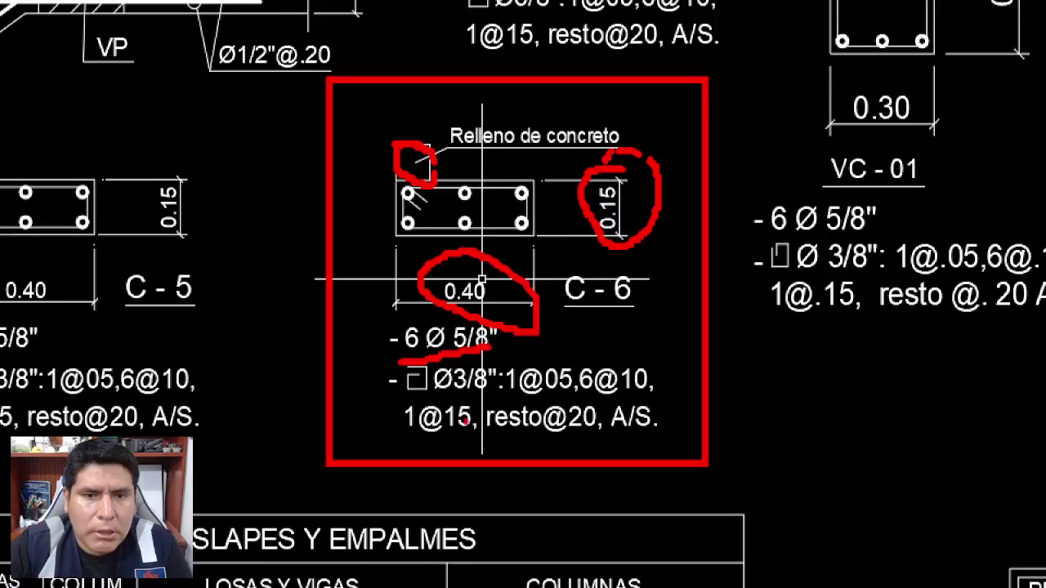
{"action": "left_click_drag", "start_coordinate": [518, 393], "coordinate": [641, 390]}
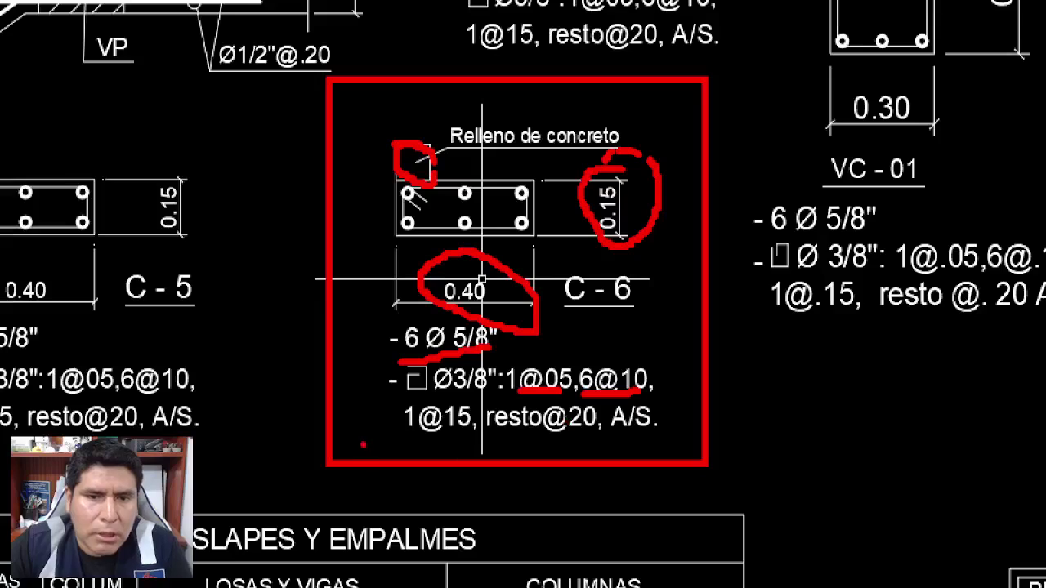
{"action": "left_click_drag", "start_coordinate": [399, 441], "coordinate": [464, 440]}
{"action": "left_click_drag", "start_coordinate": [523, 433], "coordinate": [610, 430]}
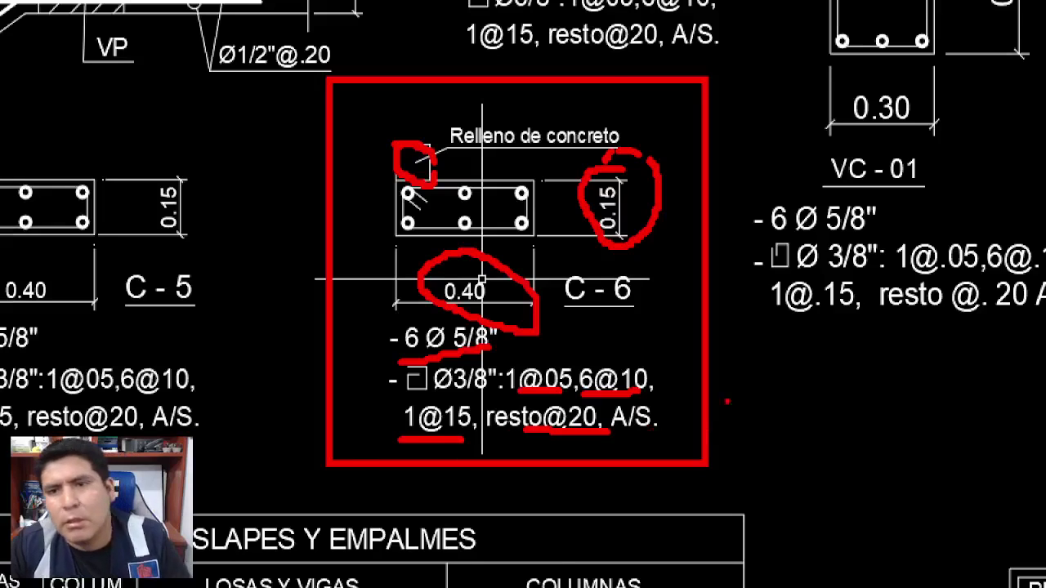
{"action": "key", "text": "Escape"}
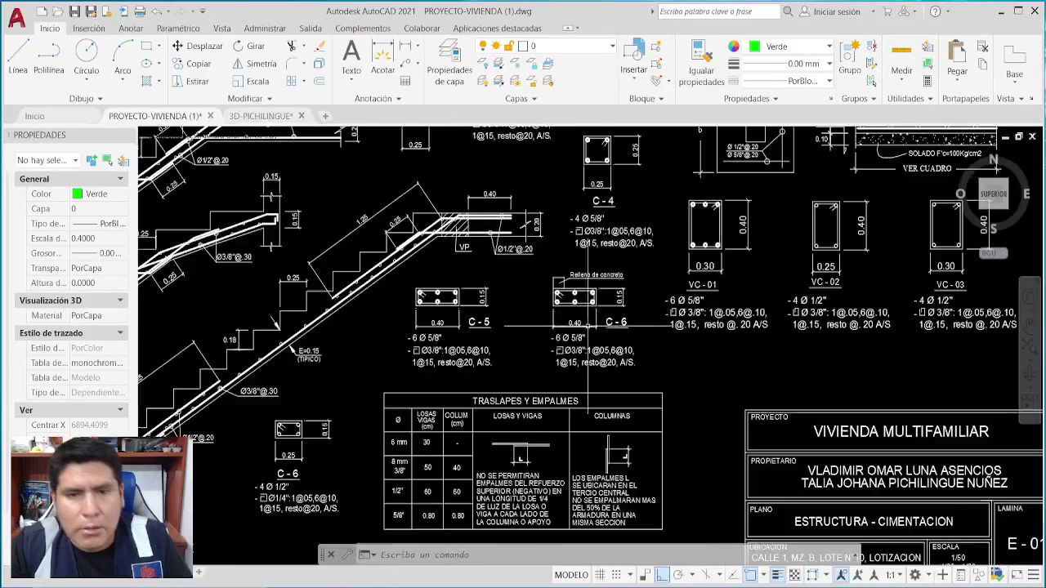
Circle the other C-6 detail, beside the Onceavo Tramo stair section, in red and clear the mark.
{"action": "mouse_move", "coordinate": [507, 357]}
{"action": "middle_mouse_down"}
{"action": "mouse_move", "coordinate": [528, 362]}
{"action": "mouse_move", "coordinate": [629, 289]}
{"action": "middle_mouse_up"}
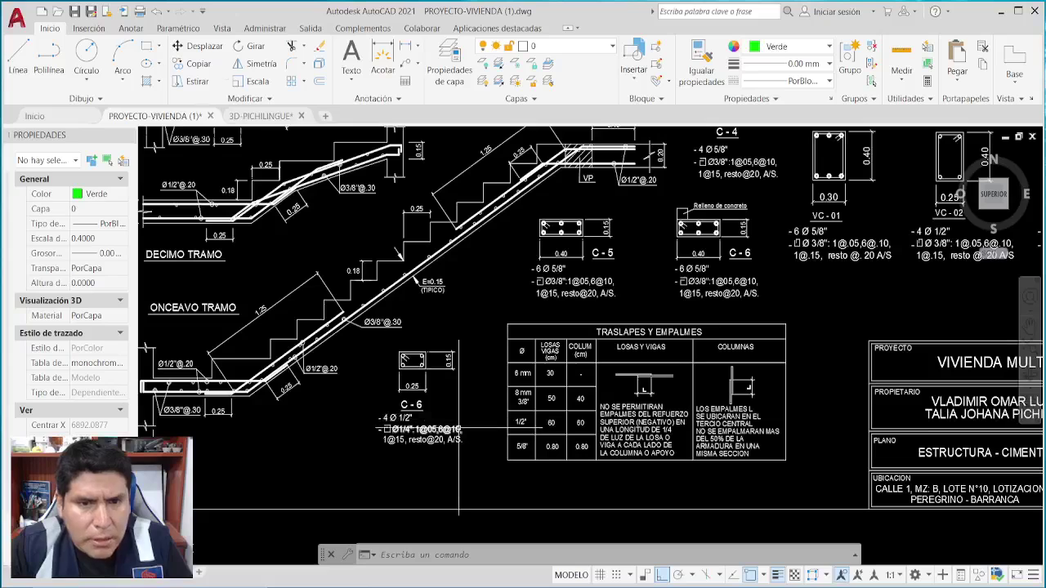
{"action": "mouse_move", "coordinate": [406, 342]}
{"action": "left_mouse_down"}
{"action": "mouse_move", "coordinate": [377, 365]}
{"action": "mouse_move", "coordinate": [401, 346]}
{"action": "left_mouse_up"}
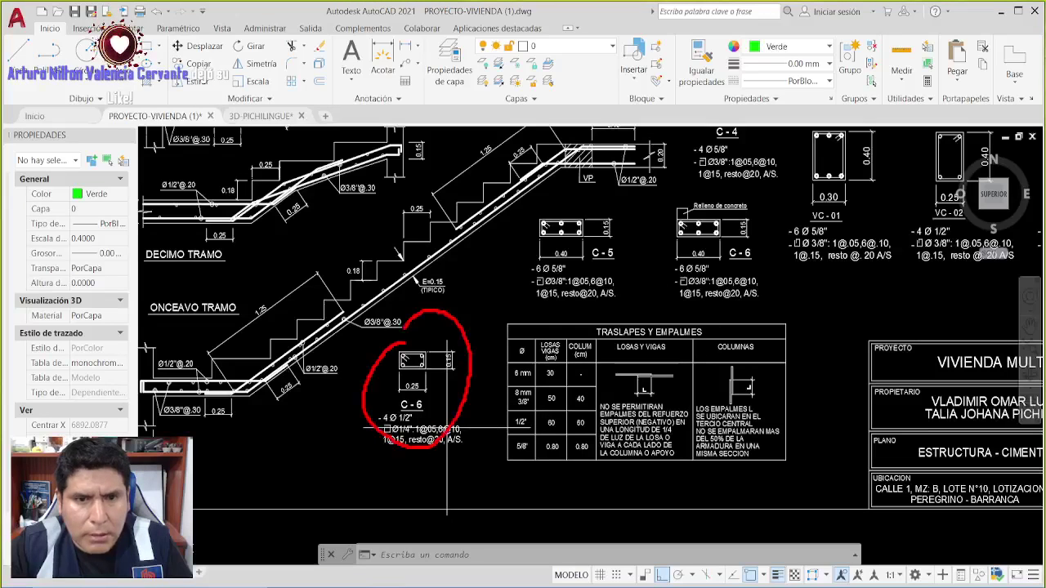
{"action": "key", "text": "Escape"}
{"action": "key", "text": "Escape"}
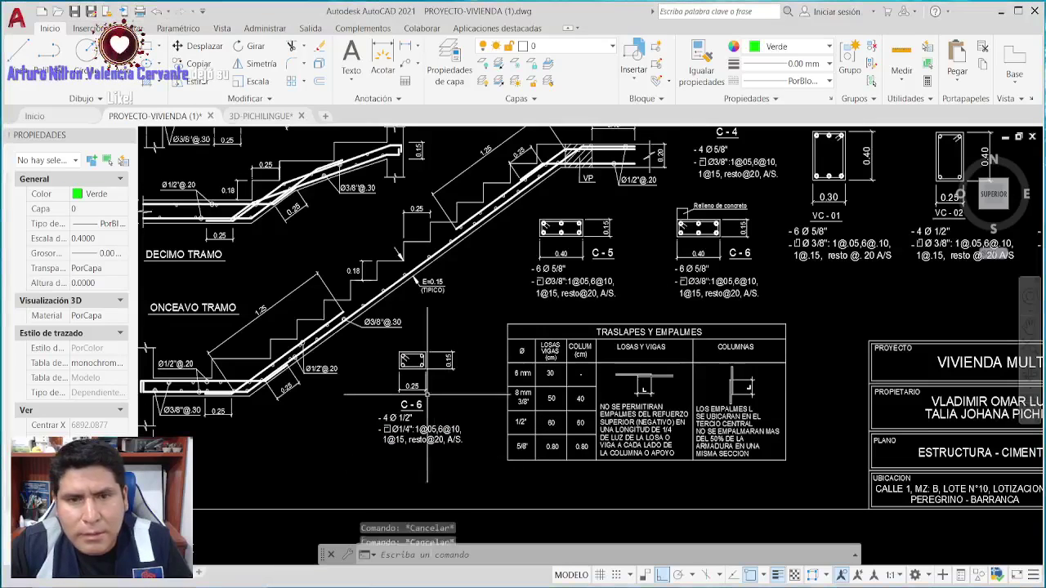
Circle the C-6 label of the column with concrete fill and mark its 0.40 and 0.15 dimensions.
{"action": "scroll", "coordinate": [479, 343], "scroll_direction": "up", "scroll_amount": 2}
{"action": "mouse_move", "coordinate": [479, 343]}
{"action": "middle_mouse_down"}
{"action": "mouse_move", "coordinate": [476, 365]}
{"action": "mouse_move", "coordinate": [478, 343]}
{"action": "mouse_move", "coordinate": [480, 353]}
{"action": "middle_mouse_up"}
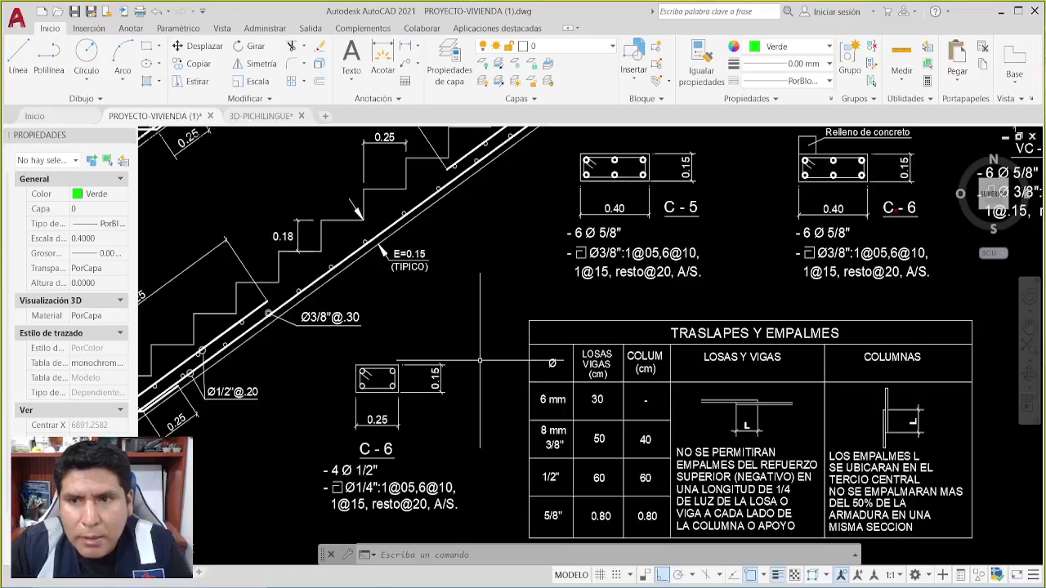
{"action": "mouse_move", "coordinate": [913, 194]}
{"action": "left_mouse_down"}
{"action": "mouse_move", "coordinate": [876, 219]}
{"action": "mouse_move", "coordinate": [908, 223]}
{"action": "mouse_move", "coordinate": [920, 198]}
{"action": "left_mouse_up"}
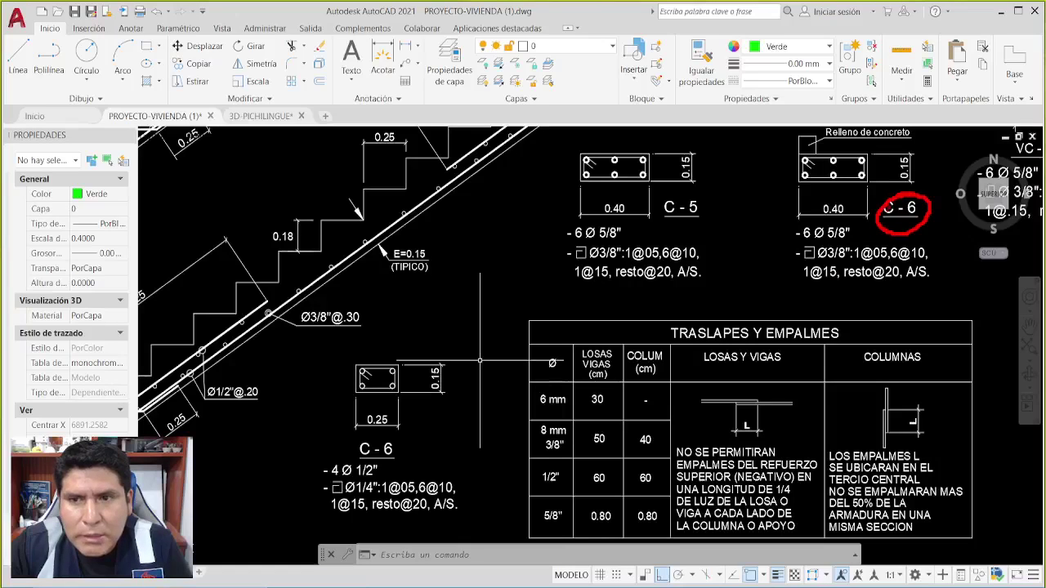
{"action": "left_click_drag", "start_coordinate": [809, 220], "coordinate": [844, 219]}
{"action": "left_click_drag", "start_coordinate": [913, 155], "coordinate": [909, 174]}
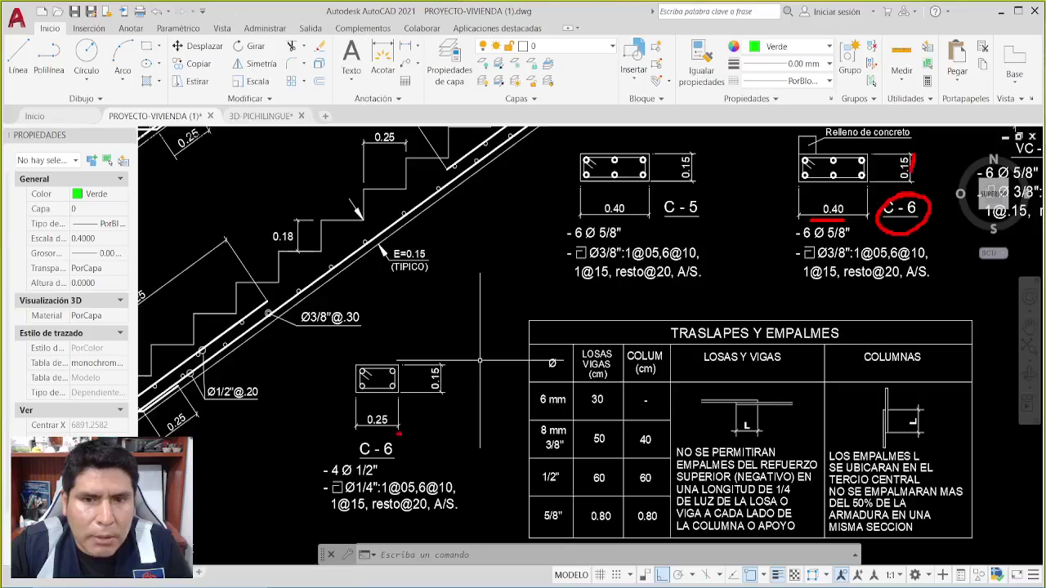
Circle the C-6 label beside the stair section, mark its 0.25 and 0.15 dimensions, 4 Ø 1/2" bars and Ø1/4" stirrups, and clear the marks.
{"action": "mouse_move", "coordinate": [398, 434]}
{"action": "left_mouse_down"}
{"action": "mouse_move", "coordinate": [366, 432]}
{"action": "mouse_move", "coordinate": [357, 451]}
{"action": "mouse_move", "coordinate": [411, 455]}
{"action": "mouse_move", "coordinate": [402, 434]}
{"action": "mouse_move", "coordinate": [360, 421]}
{"action": "left_mouse_up"}
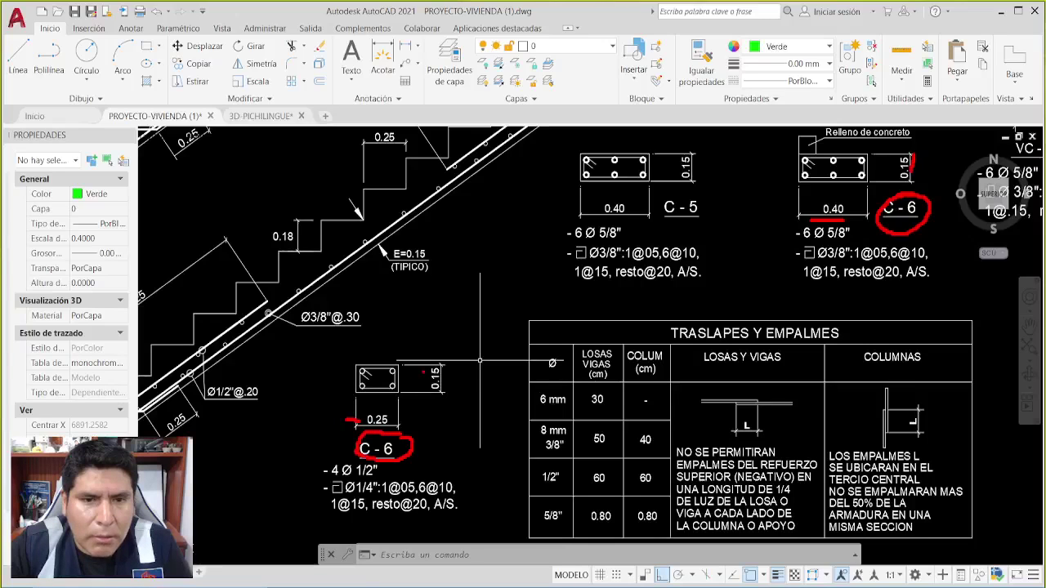
{"action": "left_click_drag", "start_coordinate": [423, 372], "coordinate": [422, 393]}
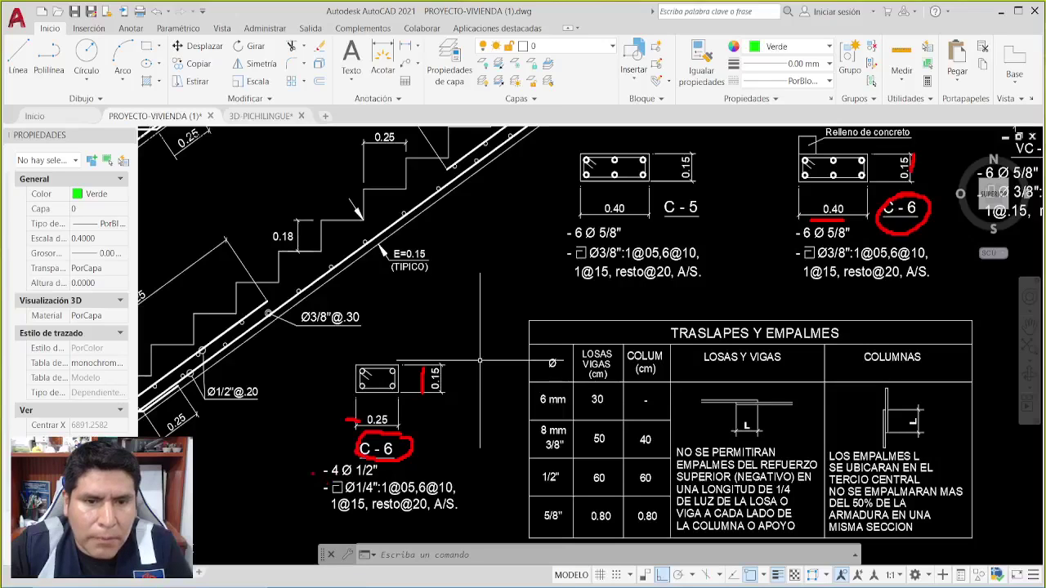
{"action": "left_click_drag", "start_coordinate": [304, 472], "coordinate": [330, 472]}
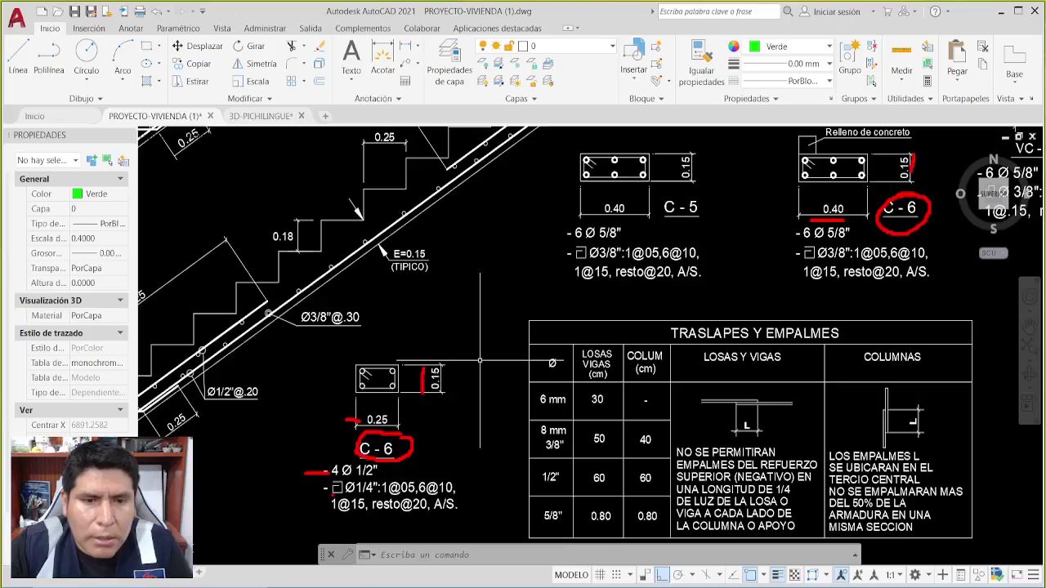
{"action": "left_click_drag", "start_coordinate": [334, 493], "coordinate": [362, 494]}
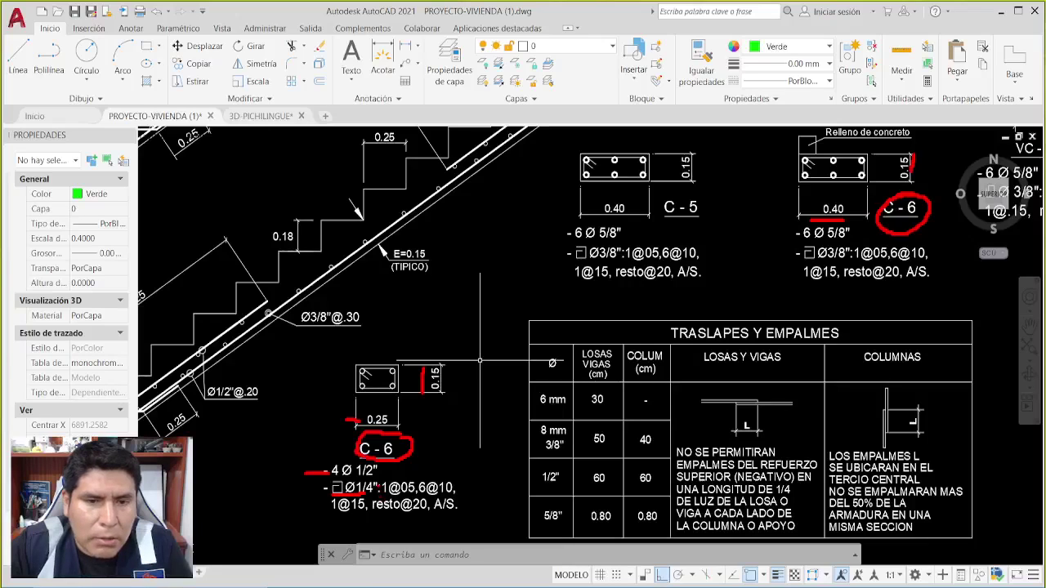
{"action": "left_click_drag", "start_coordinate": [332, 513], "coordinate": [424, 513]}
{"action": "key", "text": "Escape"}
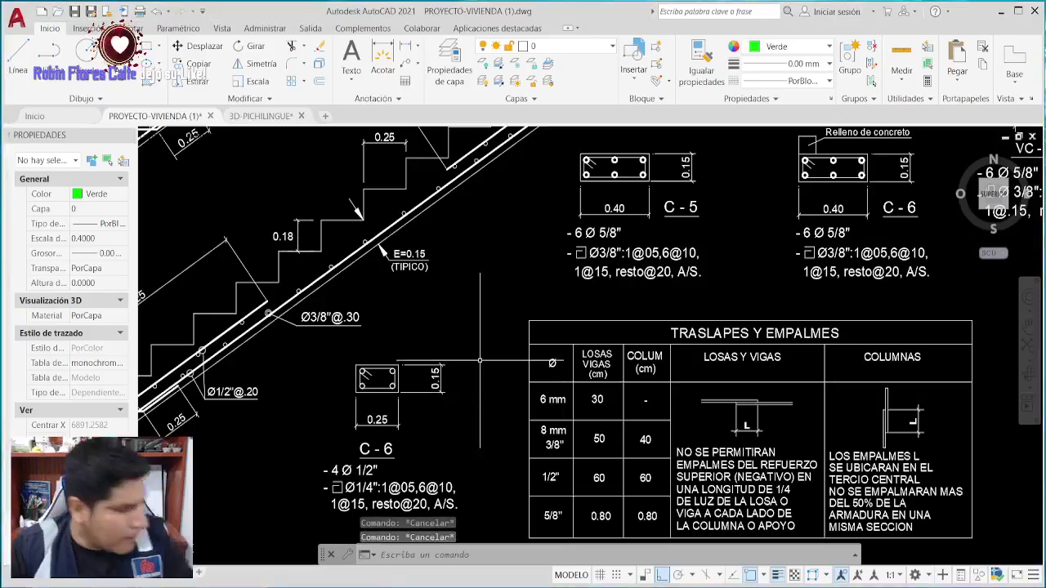
{"action": "key", "text": "Escape"}
{"action": "key", "text": "Escape"}
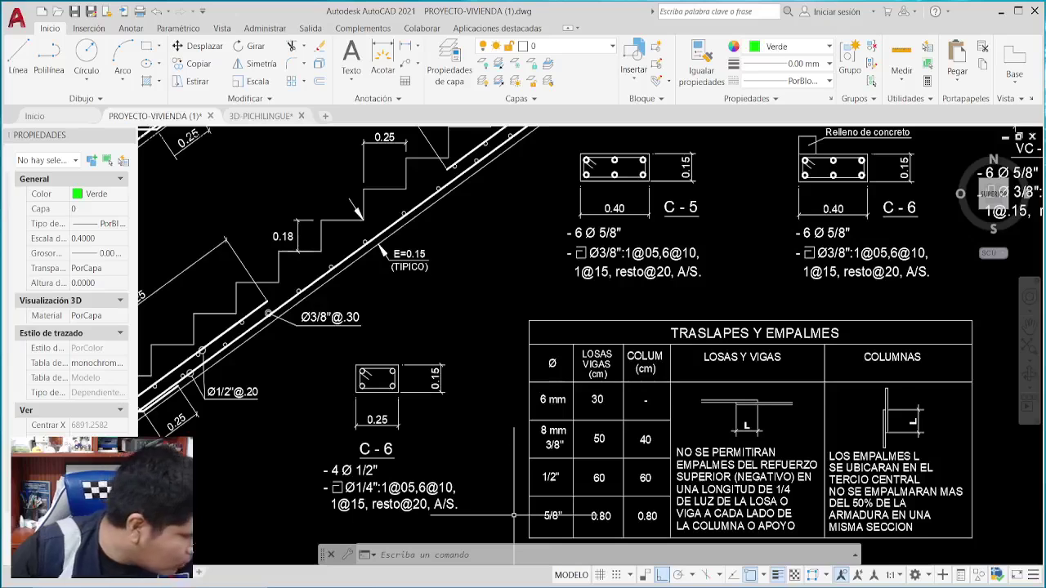
Examine the footing section, column and VC beam details, and overall layout of foundation sheet E-01.
{"action": "scroll", "coordinate": [498, 370], "scroll_direction": "down", "scroll_amount": 4}
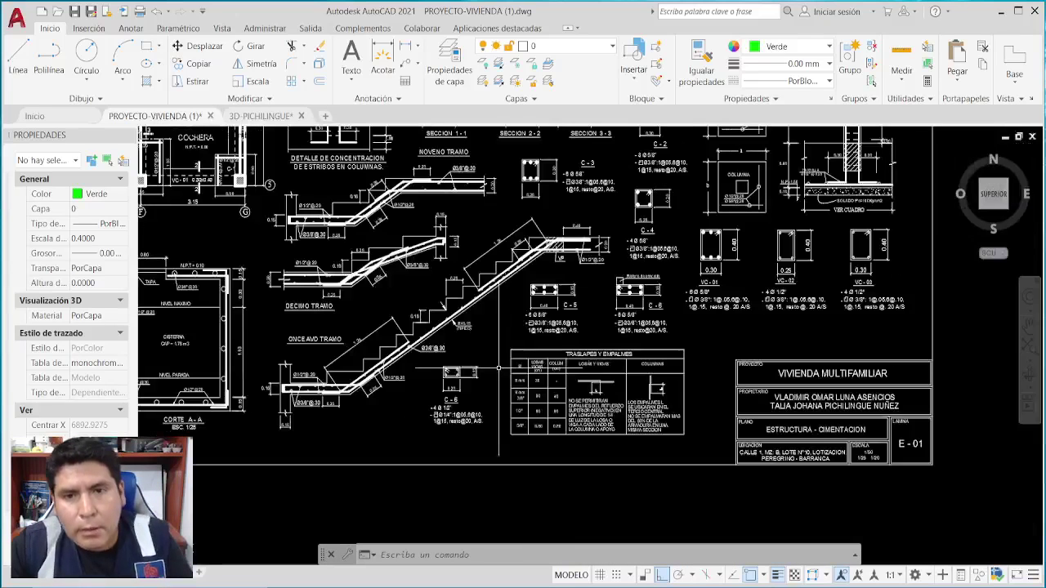
{"action": "key", "text": "Escape"}
{"action": "key", "text": "Escape"}
{"action": "key", "text": "Escape"}
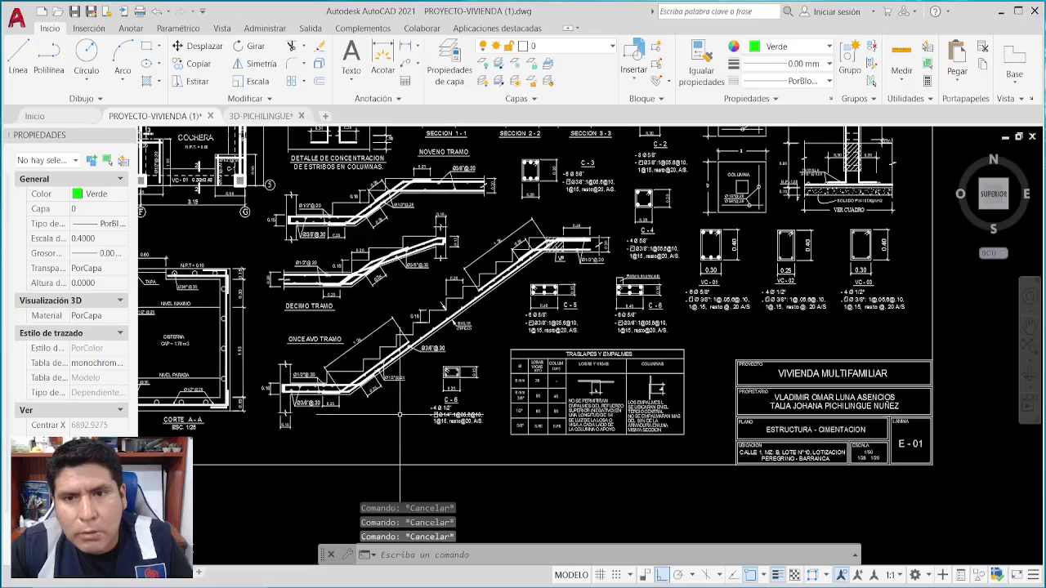
{"action": "scroll", "coordinate": [598, 371], "scroll_direction": "down", "scroll_amount": 2}
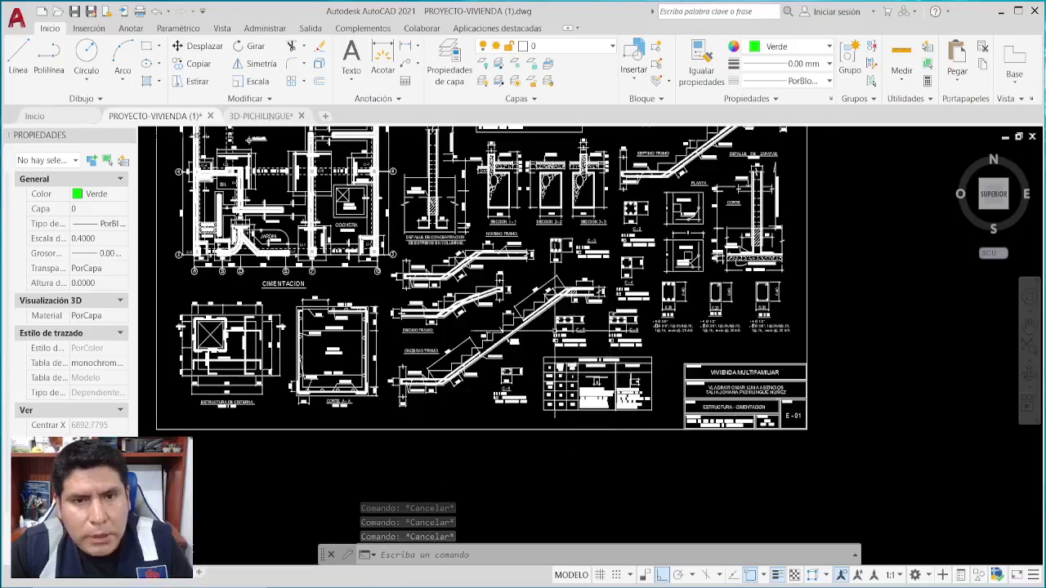
{"action": "middle_click_drag", "start_coordinate": [547, 274], "coordinate": [572, 347]}
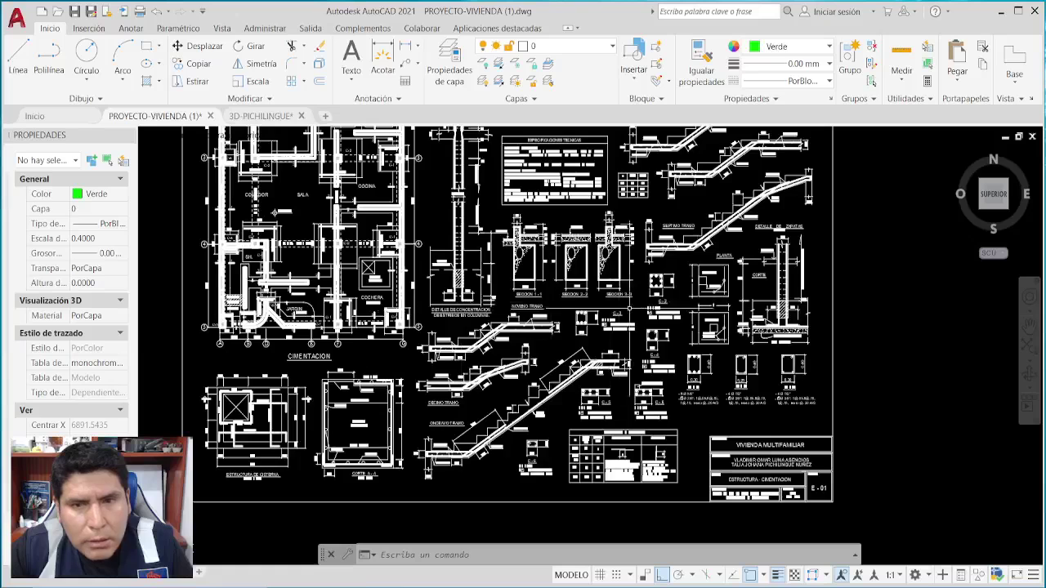
{"action": "scroll", "coordinate": [797, 335], "scroll_direction": "up", "scroll_amount": 8}
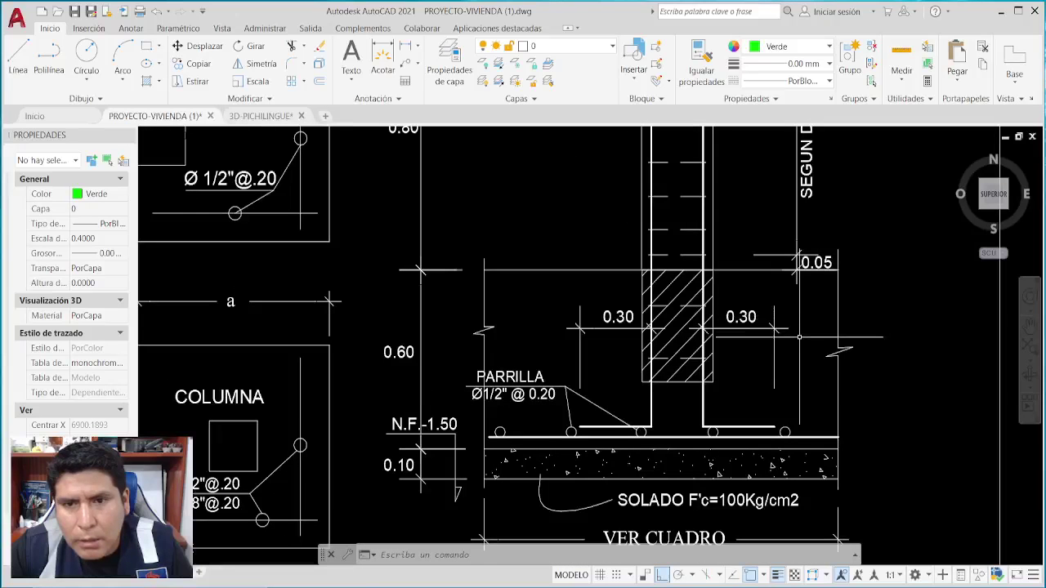
{"action": "mouse_move", "coordinate": [787, 362]}
{"action": "middle_mouse_down"}
{"action": "mouse_move", "coordinate": [784, 250]}
{"action": "mouse_move", "coordinate": [805, 310]}
{"action": "middle_mouse_up"}
{"action": "scroll", "coordinate": [760, 323], "scroll_direction": "down", "scroll_amount": 5}
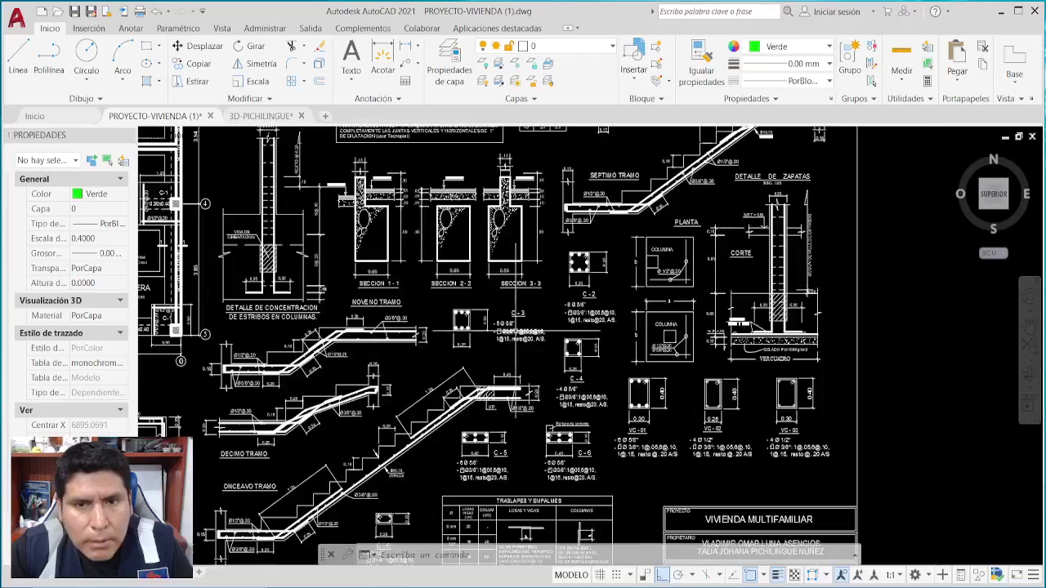
{"action": "scroll", "coordinate": [672, 316], "scroll_direction": "up", "scroll_amount": 5}
{"action": "scroll", "coordinate": [671, 317], "scroll_direction": "down", "scroll_amount": 3}
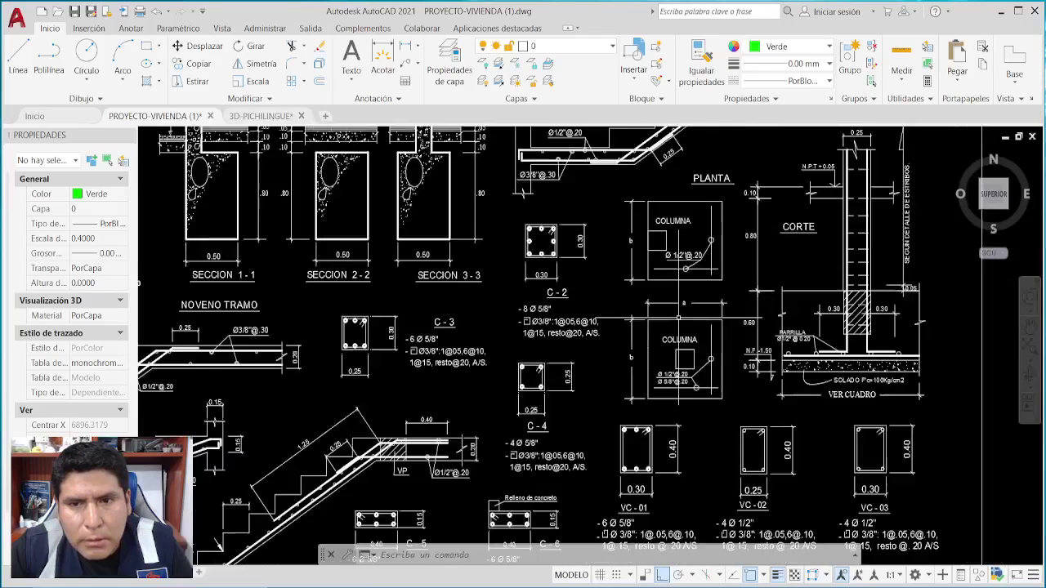
{"action": "scroll", "coordinate": [646, 352], "scroll_direction": "down", "scroll_amount": 3}
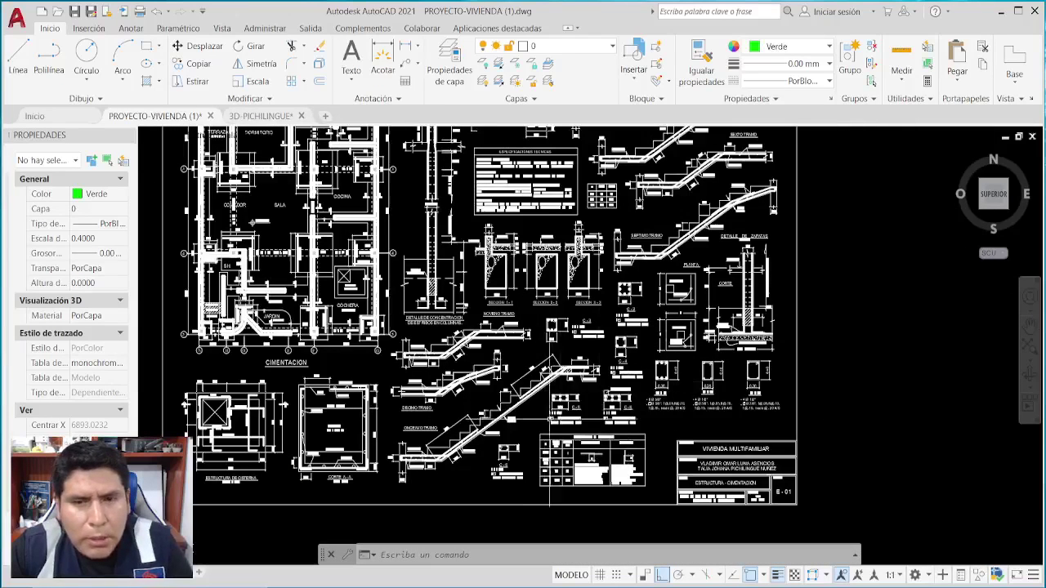
{"action": "middle_click_drag", "start_coordinate": [609, 359], "coordinate": [560, 381]}
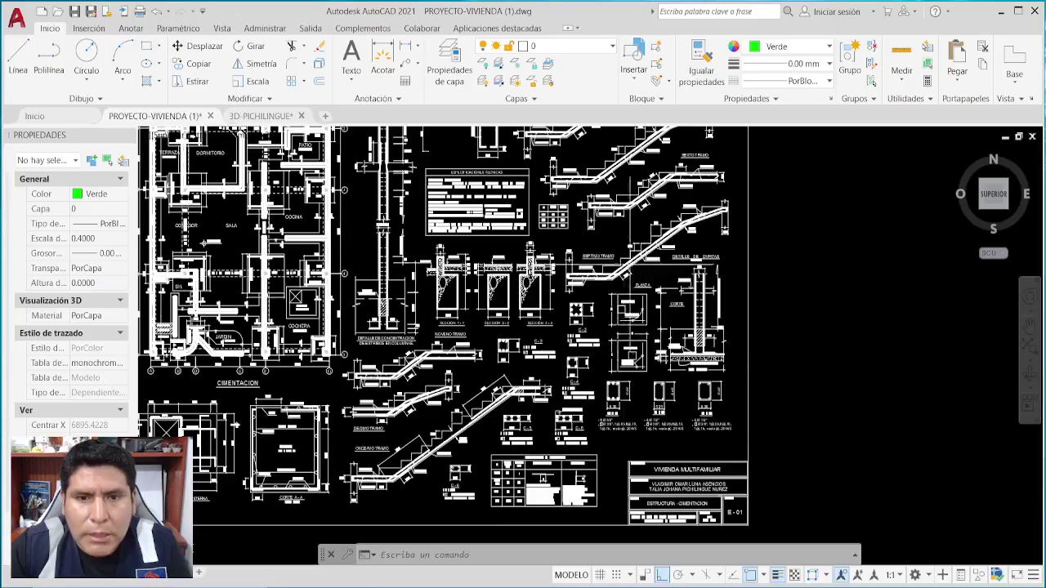
Circle the whole set of details on foundation sheet E-01 in red and clear the mark.
{"action": "scroll", "coordinate": [678, 310], "scroll_direction": "down", "scroll_amount": 2}
{"action": "middle_click_drag", "start_coordinate": [740, 324], "coordinate": [717, 360]}
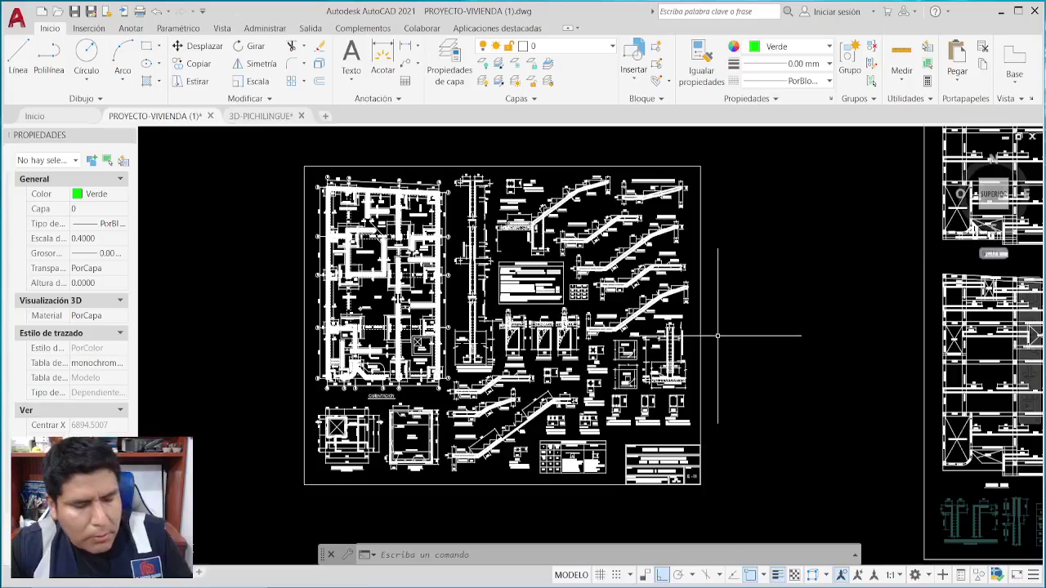
{"action": "mouse_move", "coordinate": [678, 158]}
{"action": "left_mouse_down"}
{"action": "mouse_move", "coordinate": [446, 161]}
{"action": "mouse_move", "coordinate": [355, 475]}
{"action": "mouse_move", "coordinate": [516, 253]}
{"action": "mouse_move", "coordinate": [437, 277]}
{"action": "left_mouse_up"}
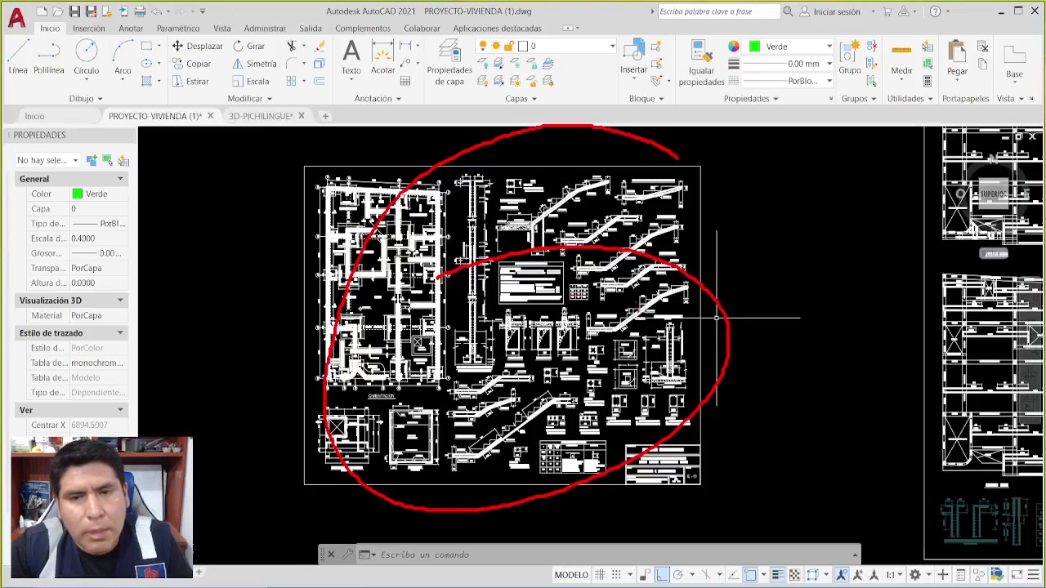
{"action": "key", "text": "Escape"}
{"action": "key", "text": "Escape"}
{"action": "key", "text": "Escape"}
{"action": "key", "text": "Escape"}
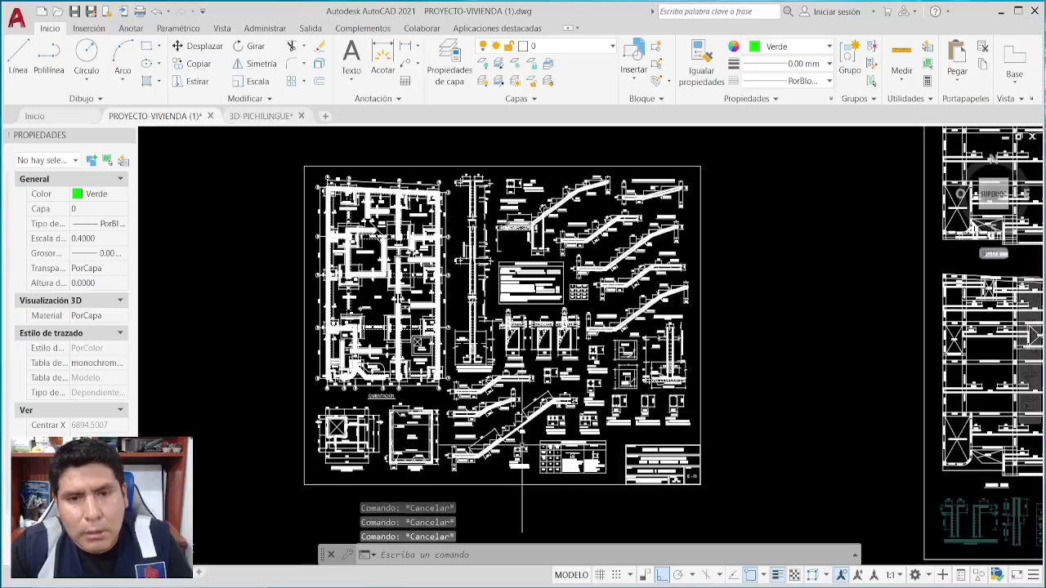
Circle the hatched Viga de Cimentacion in the column stirrup concentration detail in red.
{"action": "scroll", "coordinate": [480, 432], "scroll_direction": "up", "scroll_amount": 2}
{"action": "scroll", "coordinate": [481, 431], "scroll_direction": "up", "scroll_amount": 2}
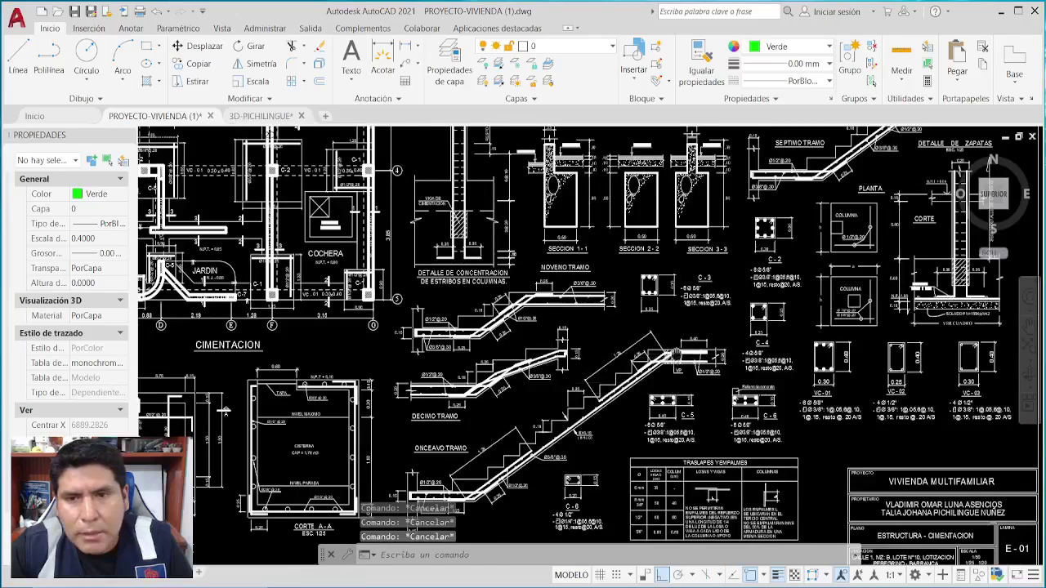
{"action": "scroll", "coordinate": [702, 319], "scroll_direction": "up", "scroll_amount": 2}
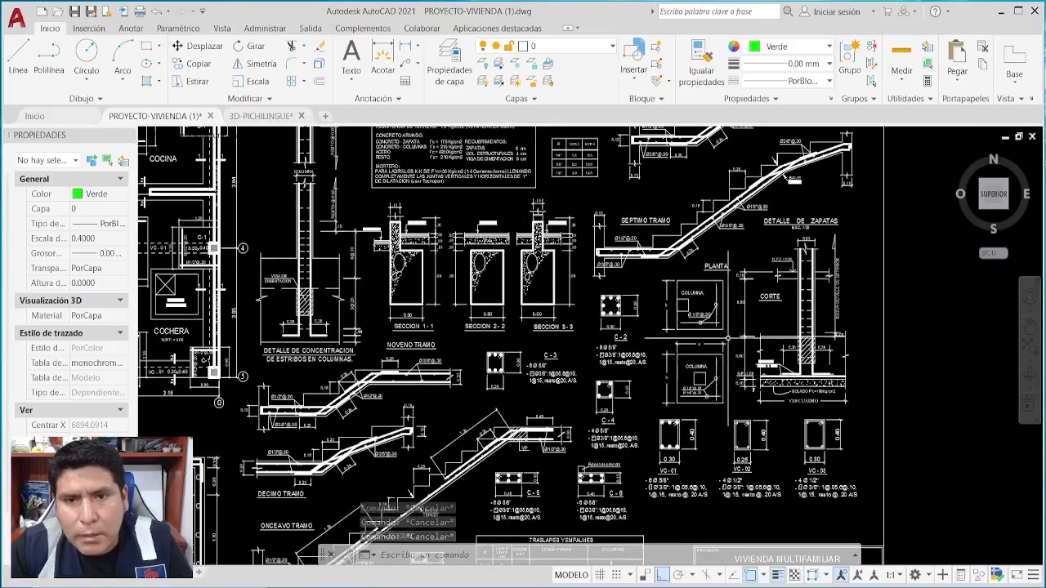
{"action": "mouse_move", "coordinate": [524, 326]}
{"action": "middle_mouse_down"}
{"action": "mouse_move", "coordinate": [612, 332]}
{"action": "mouse_move", "coordinate": [703, 378]}
{"action": "middle_mouse_up"}
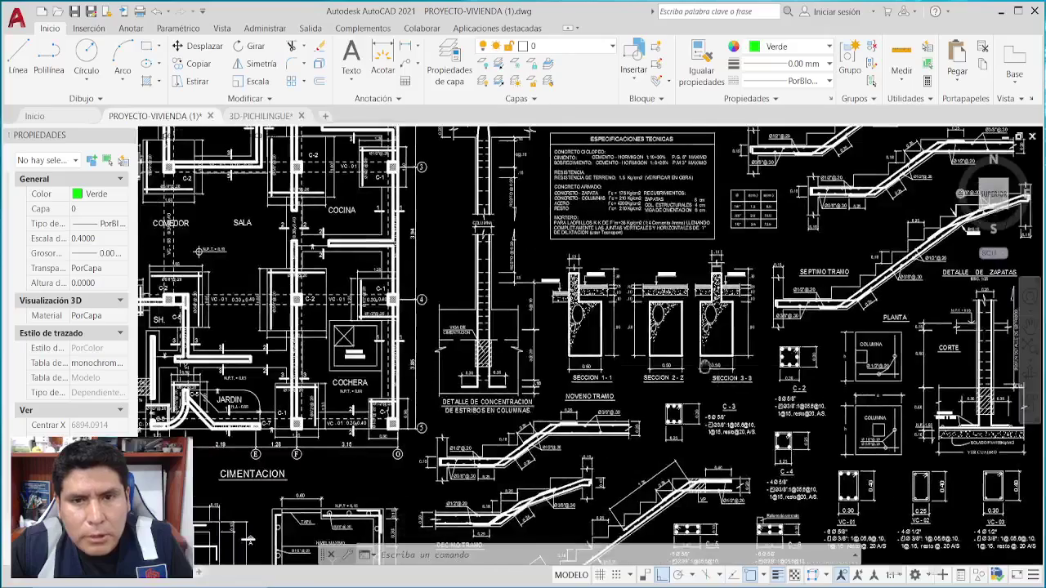
{"action": "scroll", "coordinate": [464, 372], "scroll_direction": "up", "scroll_amount": 4}
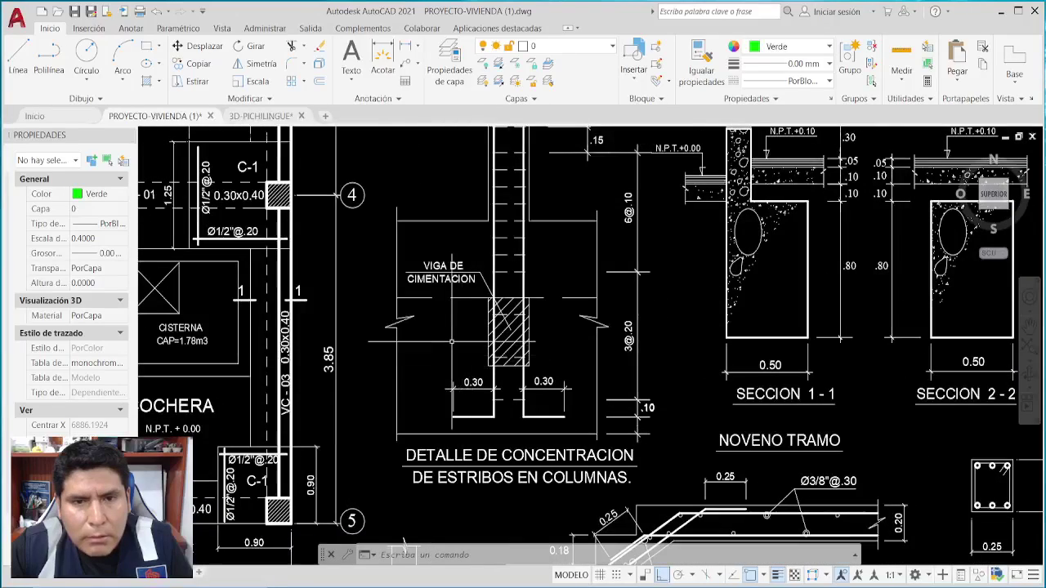
{"action": "mouse_move", "coordinate": [408, 341]}
{"action": "middle_mouse_down"}
{"action": "mouse_move", "coordinate": [489, 371]}
{"action": "mouse_move", "coordinate": [582, 377]}
{"action": "middle_mouse_up"}
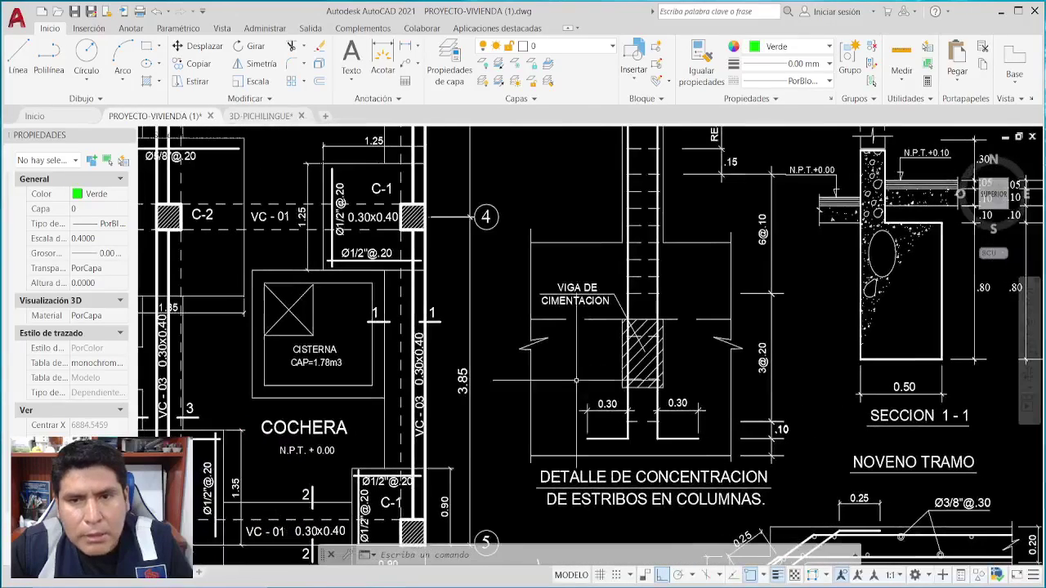
{"action": "scroll", "coordinate": [506, 399], "scroll_direction": "up", "scroll_amount": 2}
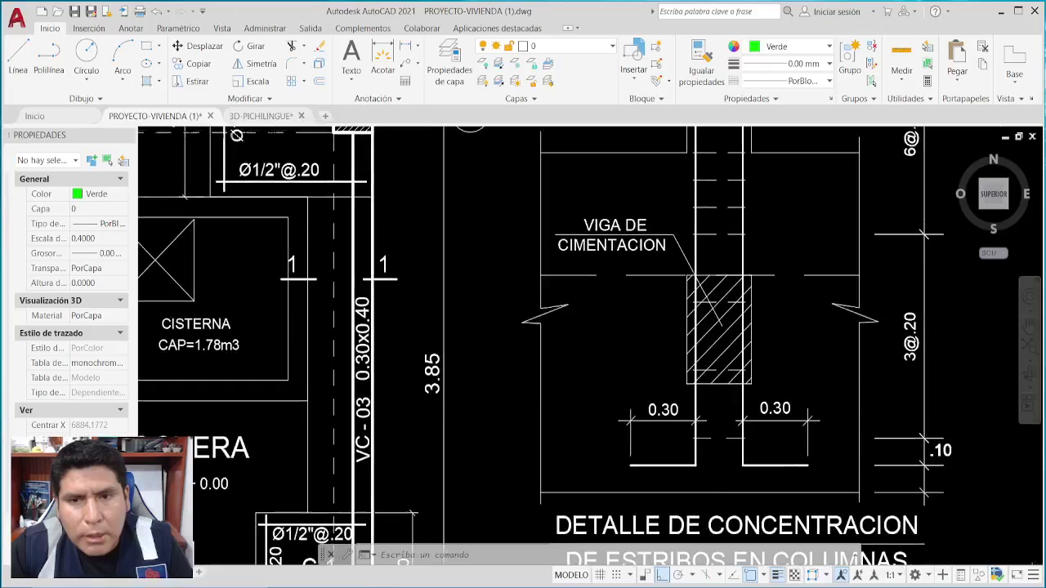
{"action": "mouse_move", "coordinate": [723, 253]}
{"action": "left_mouse_down"}
{"action": "mouse_move", "coordinate": [664, 345]}
{"action": "mouse_move", "coordinate": [770, 357]}
{"action": "mouse_move", "coordinate": [729, 221]}
{"action": "mouse_move", "coordinate": [696, 255]}
{"action": "left_mouse_up"}
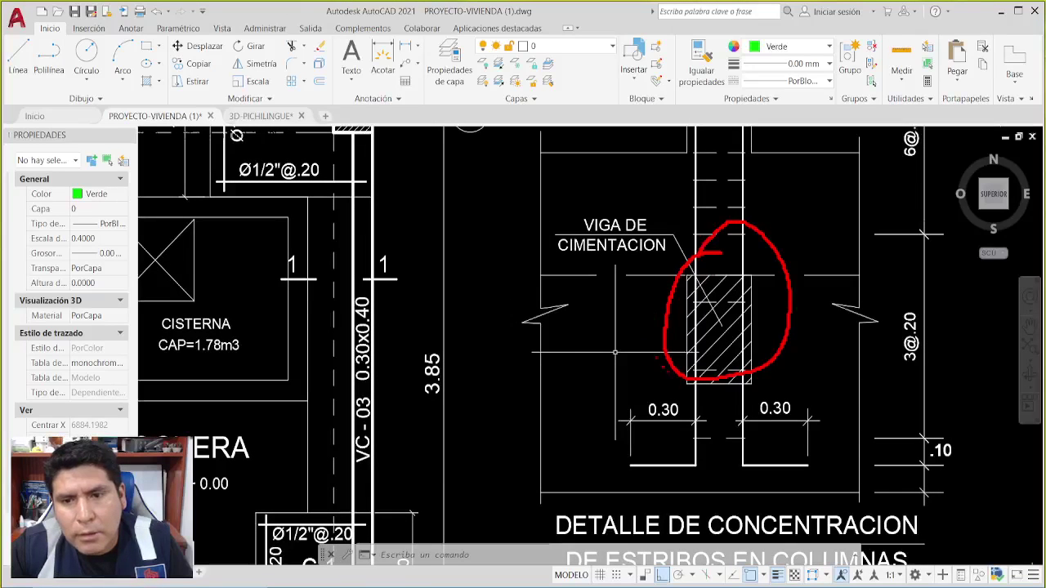
Underline both lines of the title Detalle de Concentracion de Estribos en Columnas in red and clear the marks.
{"action": "left_click_drag", "start_coordinate": [592, 539], "coordinate": [925, 518]}
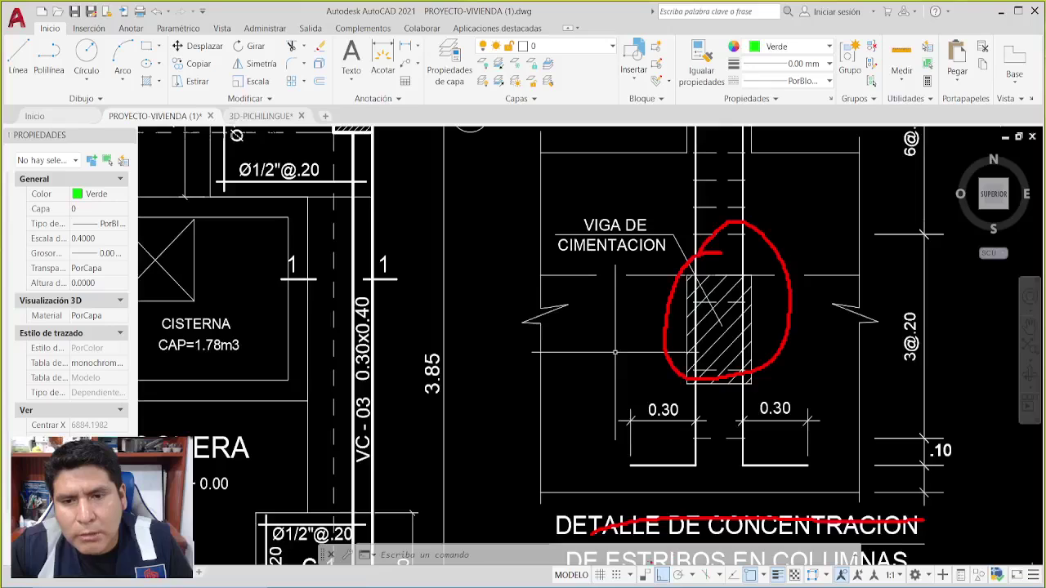
{"action": "left_click_drag", "start_coordinate": [608, 564], "coordinate": [917, 549]}
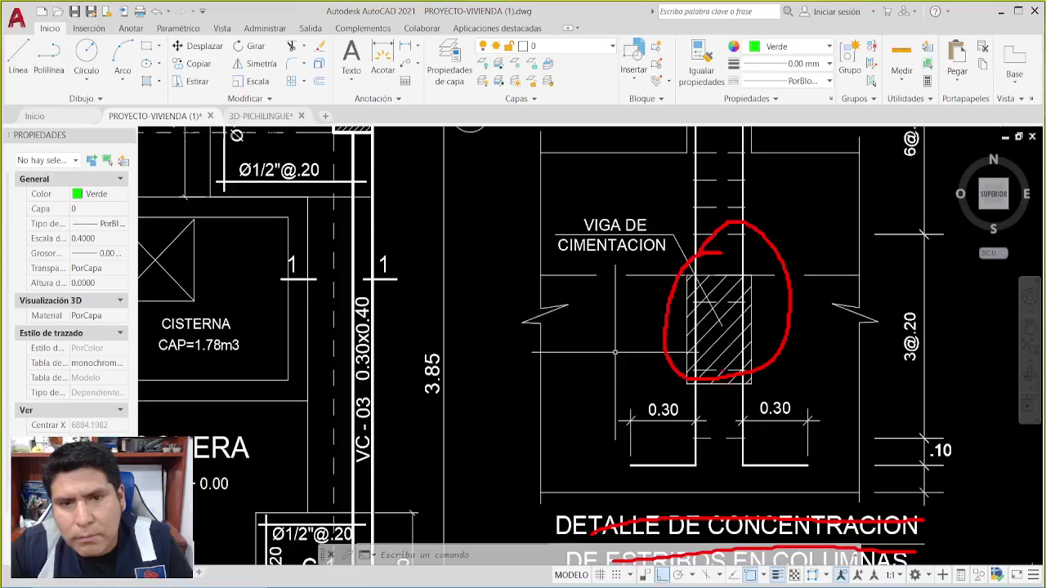
{"action": "key", "text": "Escape"}
{"action": "key", "text": "Escape"}
{"action": "key", "text": "Escape"}
Examine the stirrup spacing in the column detail and foundation sections 1-1, 2-2 and 3-3.
{"action": "scroll", "coordinate": [146, 161], "scroll_direction": "down", "scroll_amount": 2}
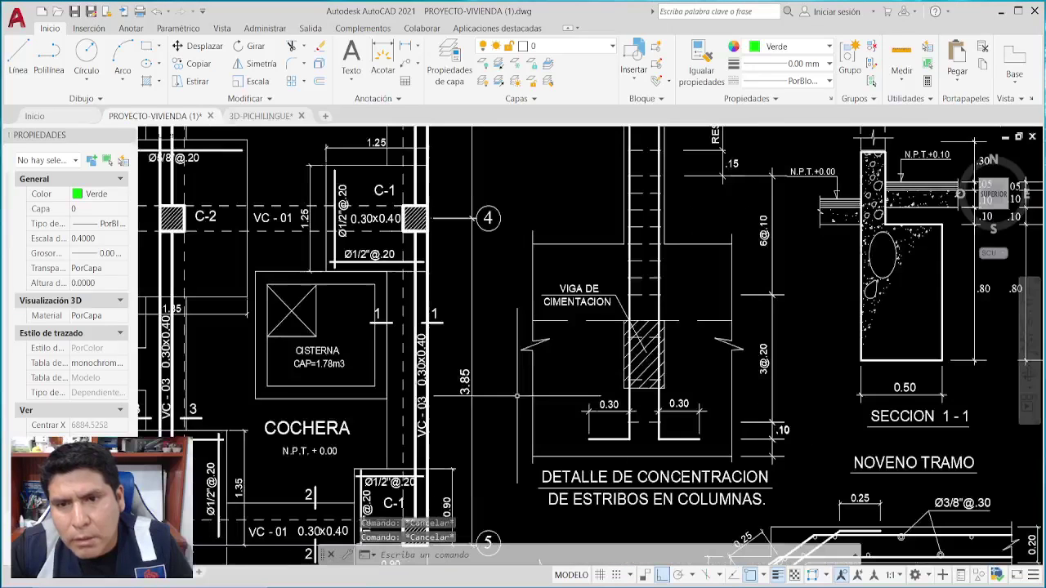
{"action": "scroll", "coordinate": [146, 162], "scroll_direction": "down", "scroll_amount": 2}
{"action": "middle_click_drag", "start_coordinate": [146, 162], "coordinate": [104, 152]}
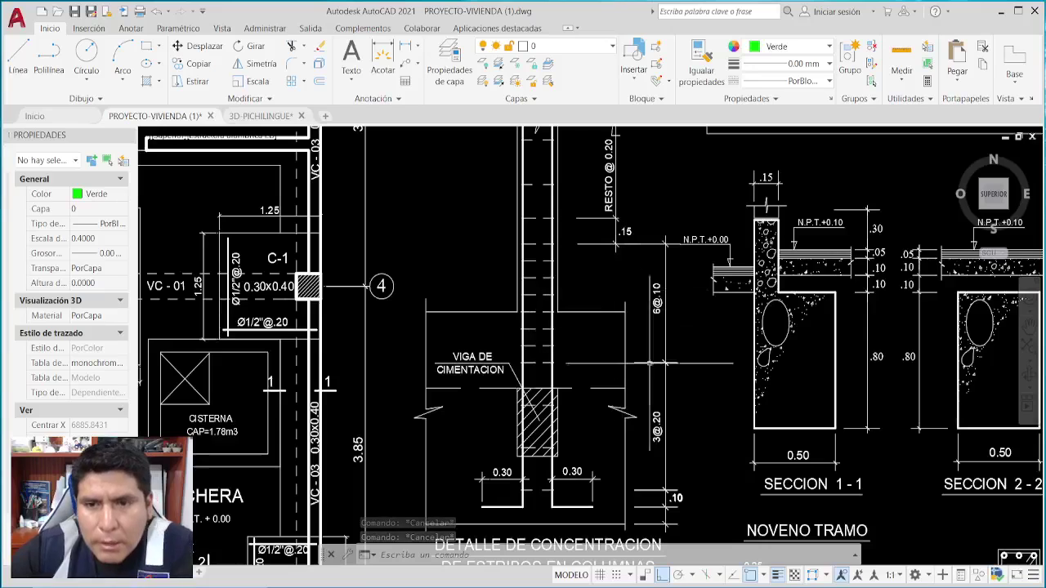
{"action": "middle_click_drag", "start_coordinate": [744, 470], "coordinate": [558, 438]}
{"action": "middle_click_drag", "start_coordinate": [559, 339], "coordinate": [463, 370]}
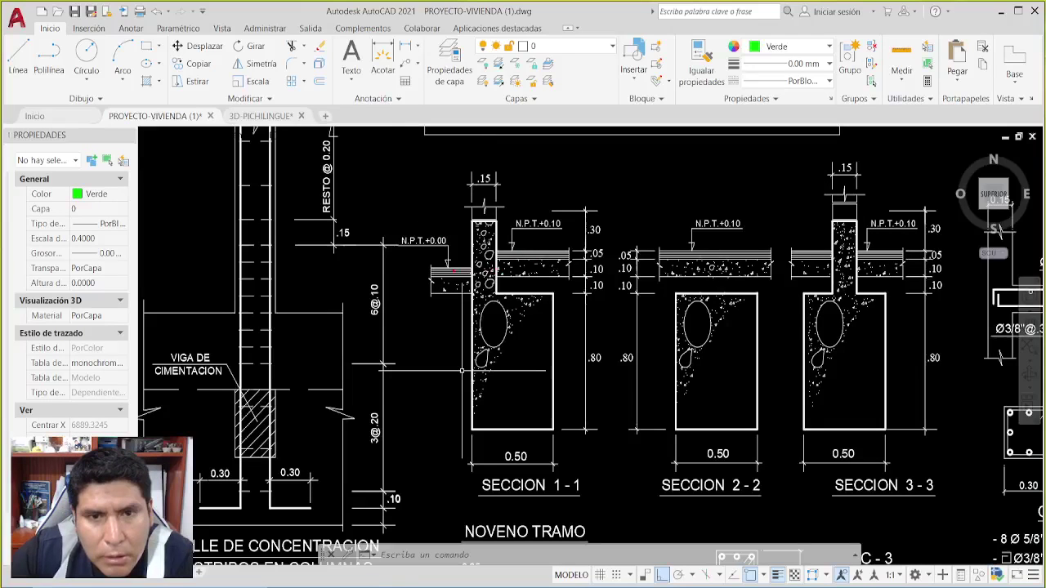
Mark the .10 and .80 depth dimensions of foundation SECCION 1-1 with temporary red ink, and clear the marks.
{"action": "left_click_drag", "start_coordinate": [366, 265], "coordinate": [619, 265]}
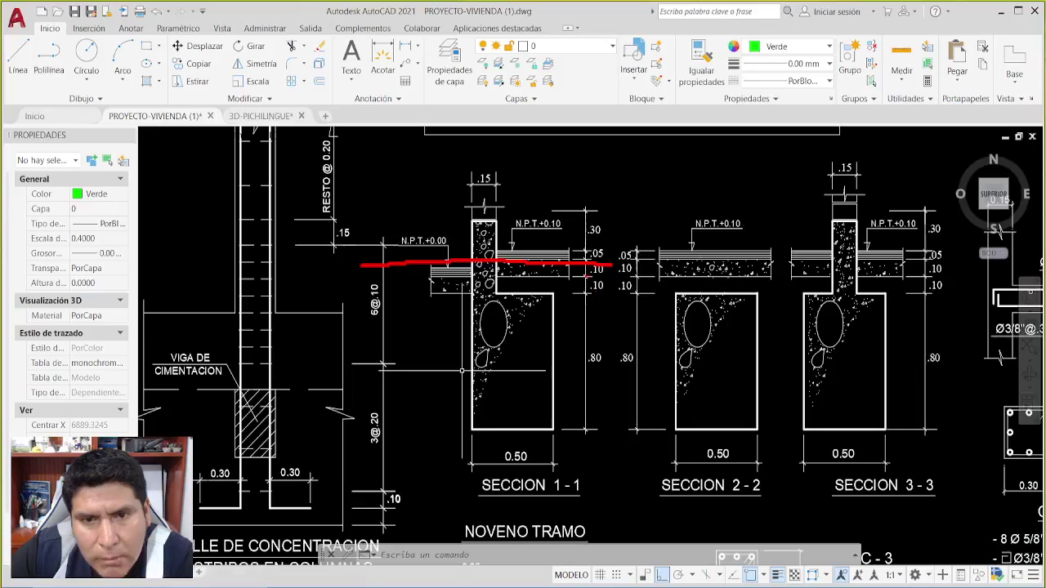
{"action": "mouse_move", "coordinate": [588, 266]}
{"action": "left_mouse_down"}
{"action": "mouse_move", "coordinate": [611, 269]}
{"action": "mouse_move", "coordinate": [609, 288]}
{"action": "left_mouse_up"}
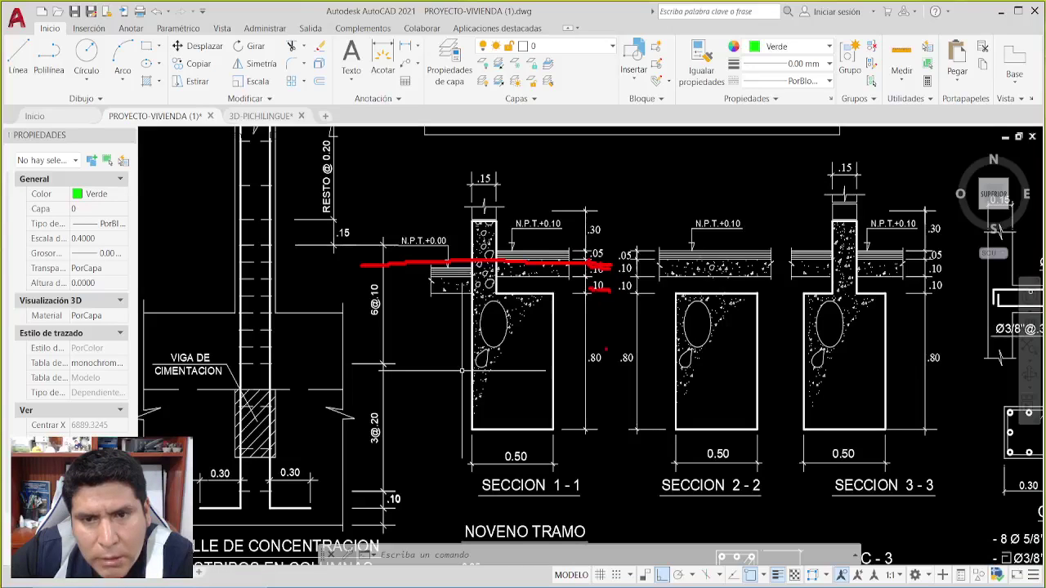
{"action": "mouse_move", "coordinate": [606, 346]}
{"action": "left_mouse_down"}
{"action": "mouse_move", "coordinate": [585, 351]}
{"action": "mouse_move", "coordinate": [611, 343]}
{"action": "left_mouse_up"}
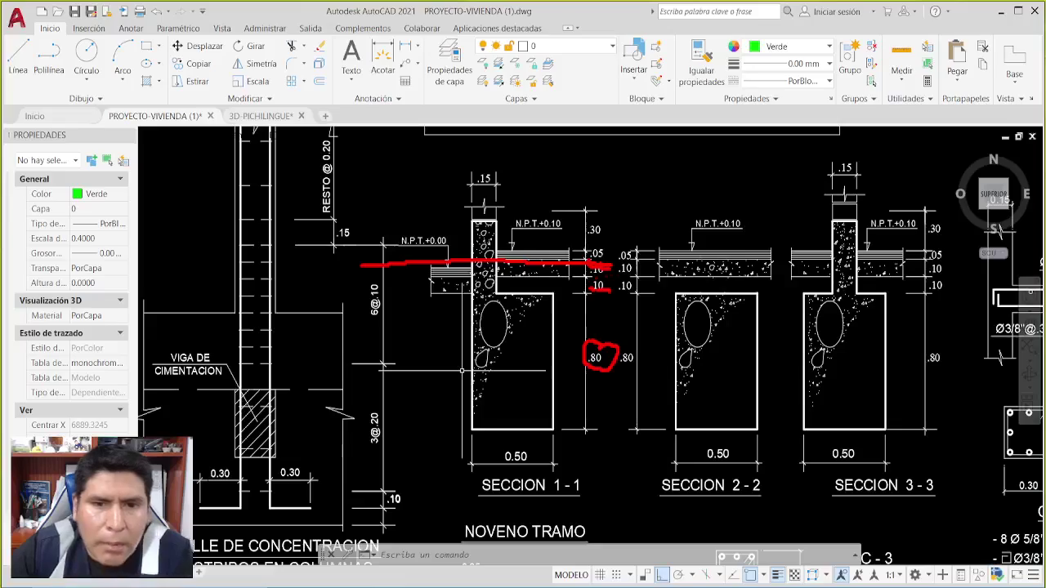
{"action": "key", "text": "Escape"}
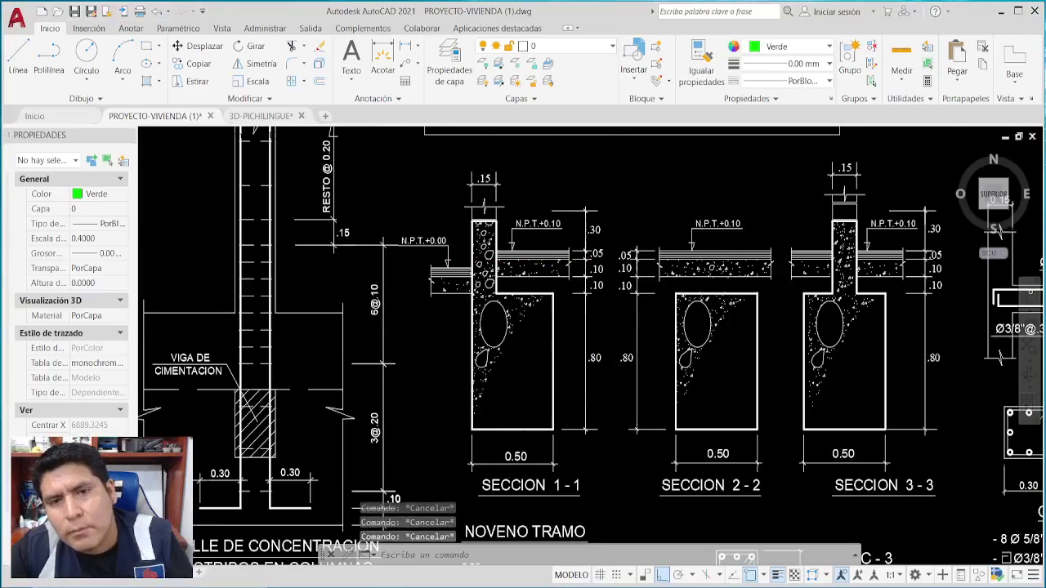
Mark the 0.10, 0.80, 0.60 and 0.10 depths in the CORTE view of the DETALLE DE ZAPATAS in red, and clear the marks.
{"action": "scroll", "coordinate": [562, 309], "scroll_direction": "down", "scroll_amount": 4}
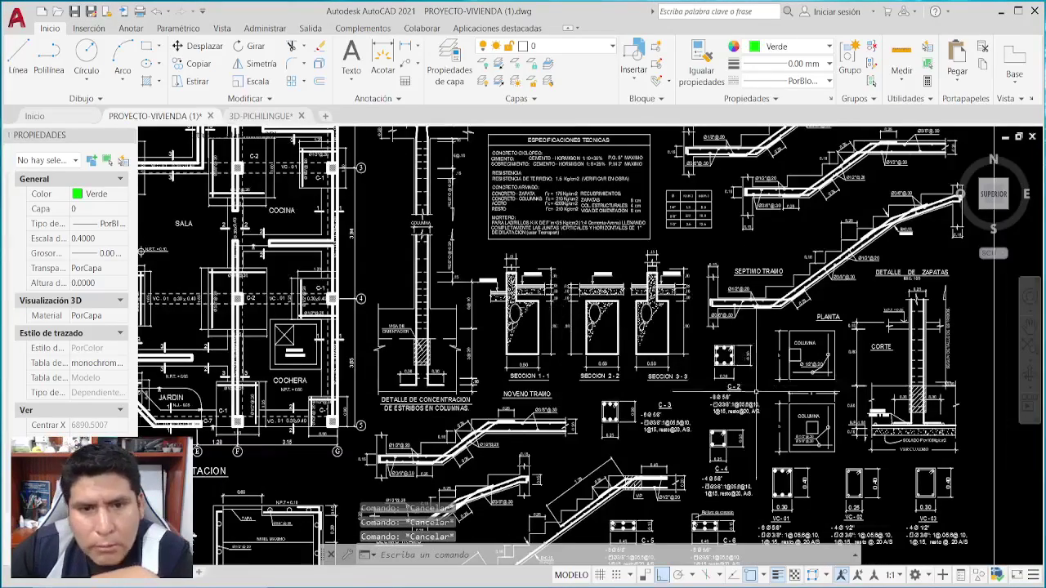
{"action": "mouse_move", "coordinate": [695, 443]}
{"action": "middle_mouse_down"}
{"action": "mouse_move", "coordinate": [542, 356]}
{"action": "mouse_move", "coordinate": [516, 388]}
{"action": "middle_mouse_up"}
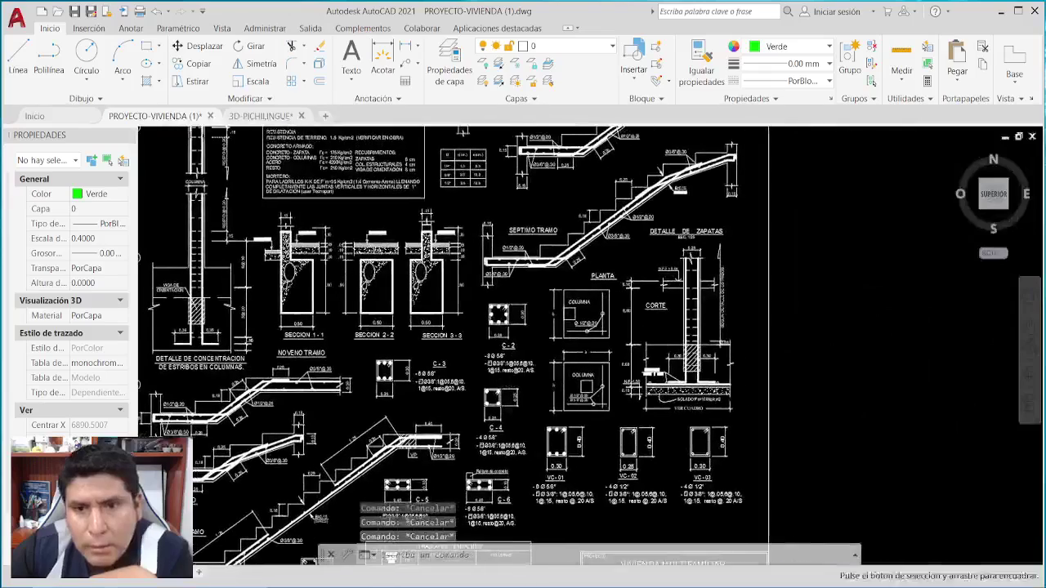
{"action": "scroll", "coordinate": [724, 358], "scroll_direction": "up", "scroll_amount": 4}
{"action": "mouse_move", "coordinate": [725, 358]}
{"action": "middle_mouse_down"}
{"action": "mouse_move", "coordinate": [676, 443]}
{"action": "mouse_move", "coordinate": [695, 431]}
{"action": "middle_mouse_up"}
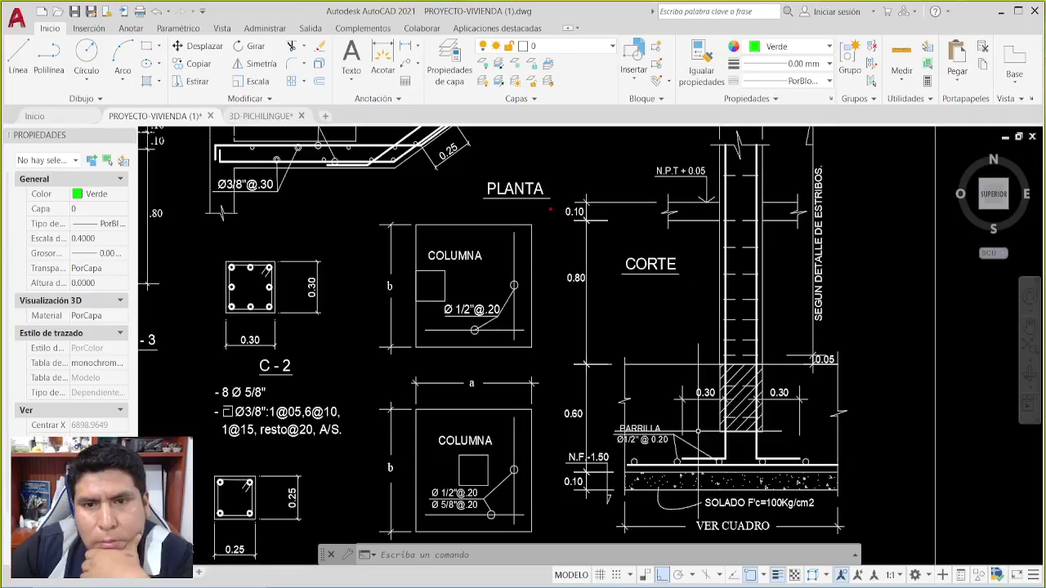
{"action": "left_click_drag", "start_coordinate": [550, 209], "coordinate": [727, 211]}
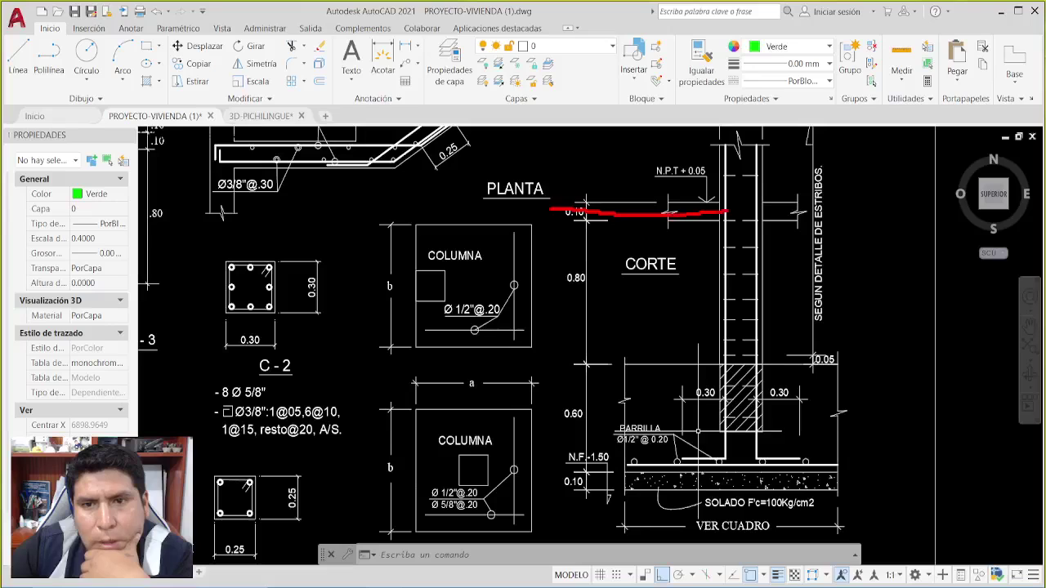
{"action": "mouse_move", "coordinate": [587, 262]}
{"action": "left_mouse_down"}
{"action": "mouse_move", "coordinate": [561, 289]}
{"action": "mouse_move", "coordinate": [605, 299]}
{"action": "mouse_move", "coordinate": [573, 273]}
{"action": "left_mouse_up"}
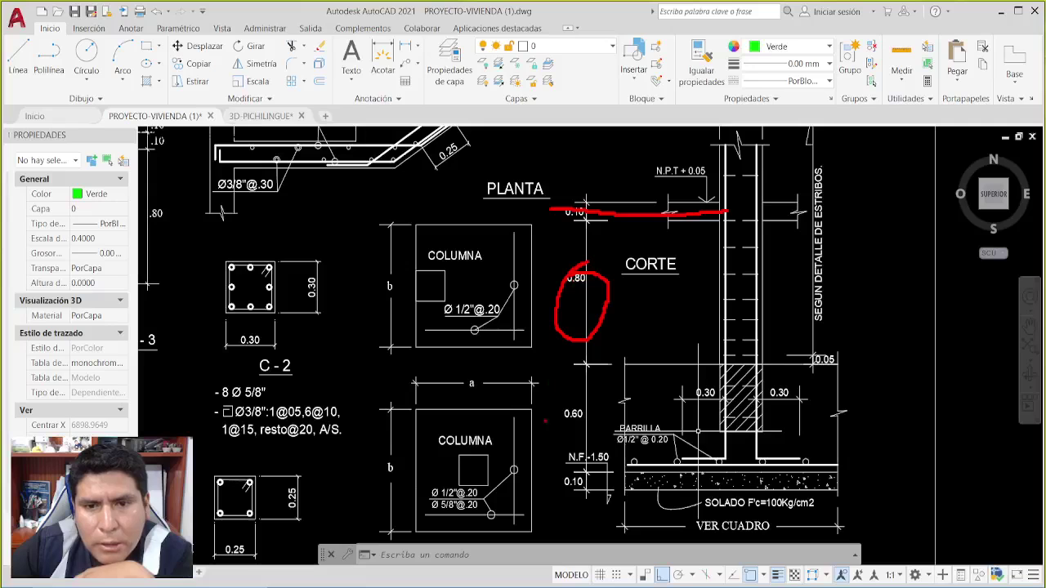
{"action": "mouse_move", "coordinate": [577, 391]}
{"action": "left_mouse_down"}
{"action": "mouse_move", "coordinate": [610, 402]}
{"action": "mouse_move", "coordinate": [574, 395]}
{"action": "left_mouse_up"}
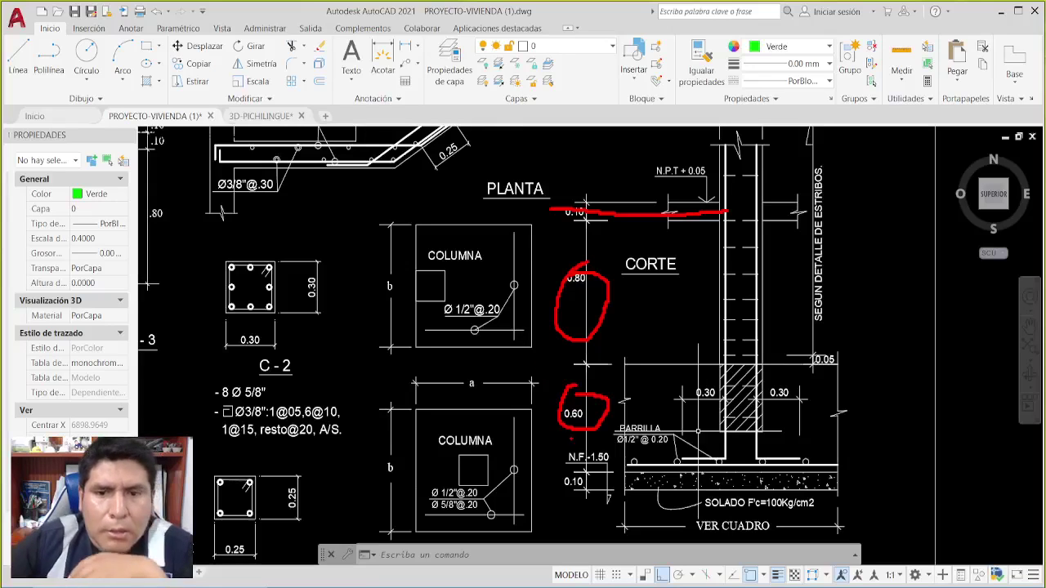
{"action": "mouse_move", "coordinate": [580, 468]}
{"action": "left_mouse_down"}
{"action": "mouse_move", "coordinate": [578, 500]}
{"action": "mouse_move", "coordinate": [605, 489]}
{"action": "left_mouse_up"}
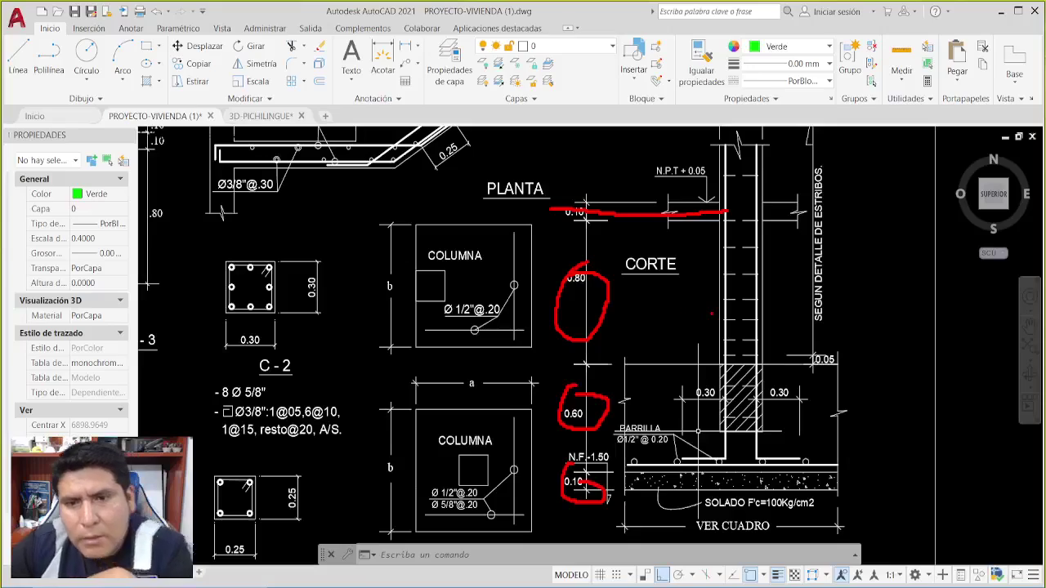
{"action": "key", "text": "Escape"}
{"action": "key", "text": "Escape"}
Examine the foundation sections 2-2 and 3-3 again and review the whole foundation sheet.
{"action": "scroll", "coordinate": [465, 490], "scroll_direction": "down", "scroll_amount": 4}
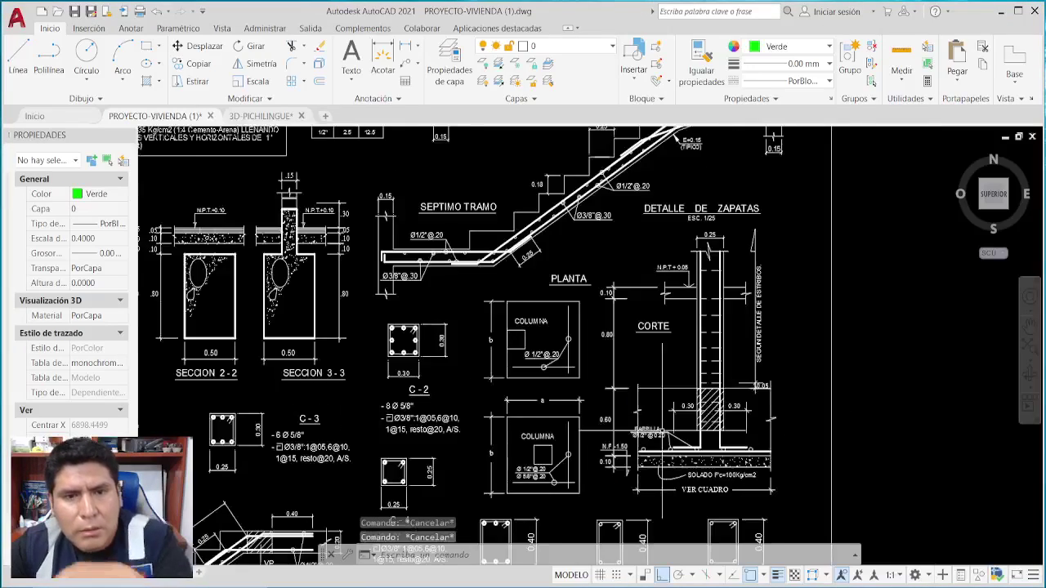
{"action": "middle_click_drag", "start_coordinate": [327, 311], "coordinate": [523, 450]}
{"action": "middle_click_drag", "start_coordinate": [483, 555], "coordinate": [609, 406]}
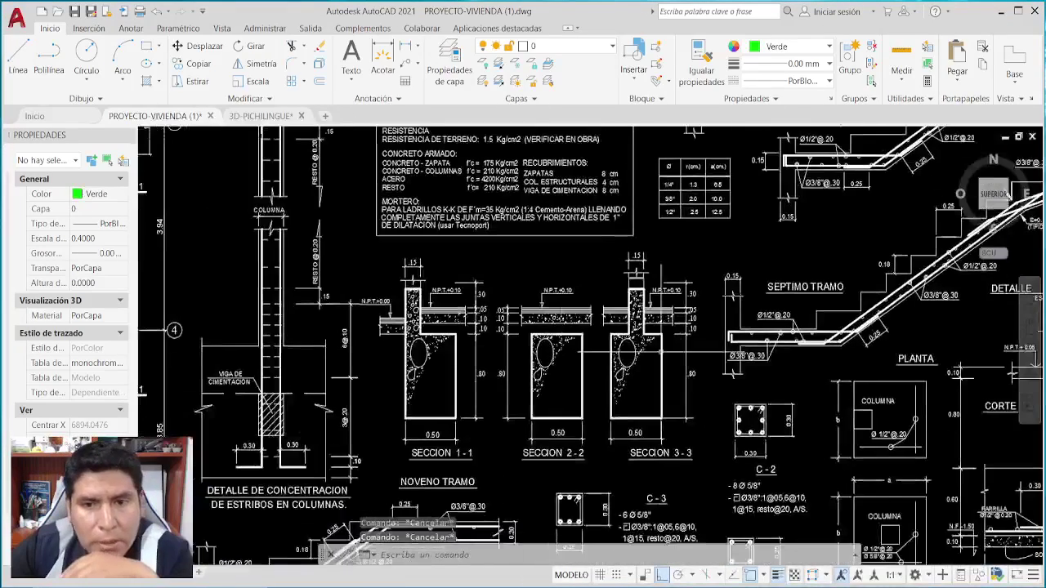
{"action": "scroll", "coordinate": [610, 406], "scroll_direction": "up", "scroll_amount": 4}
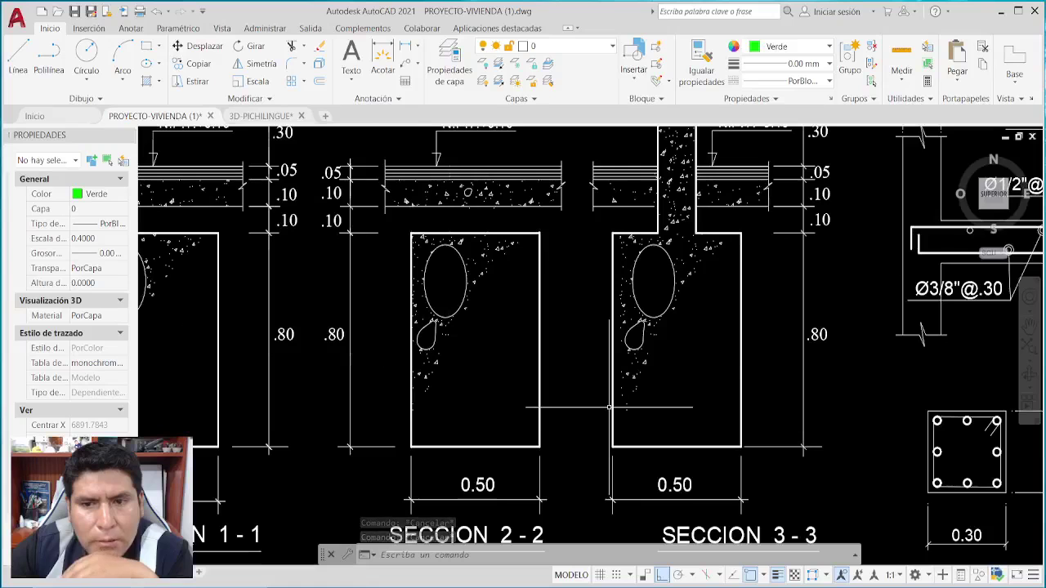
{"action": "scroll", "coordinate": [638, 400], "scroll_direction": "down", "scroll_amount": 6}
{"action": "scroll", "coordinate": [701, 388], "scroll_direction": "down", "scroll_amount": 3}
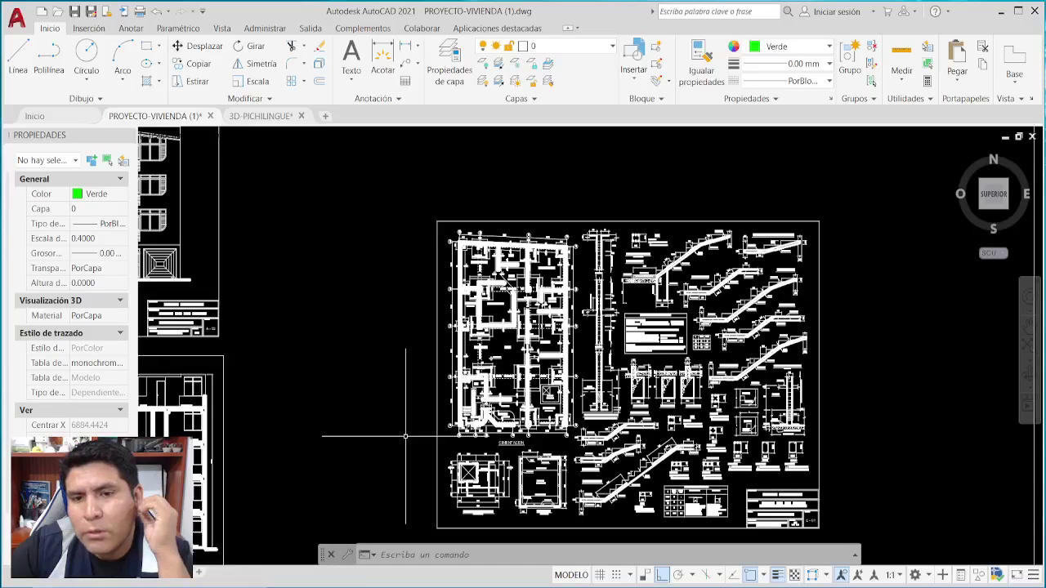
{"action": "middle_click_drag", "start_coordinate": [373, 448], "coordinate": [366, 413]}
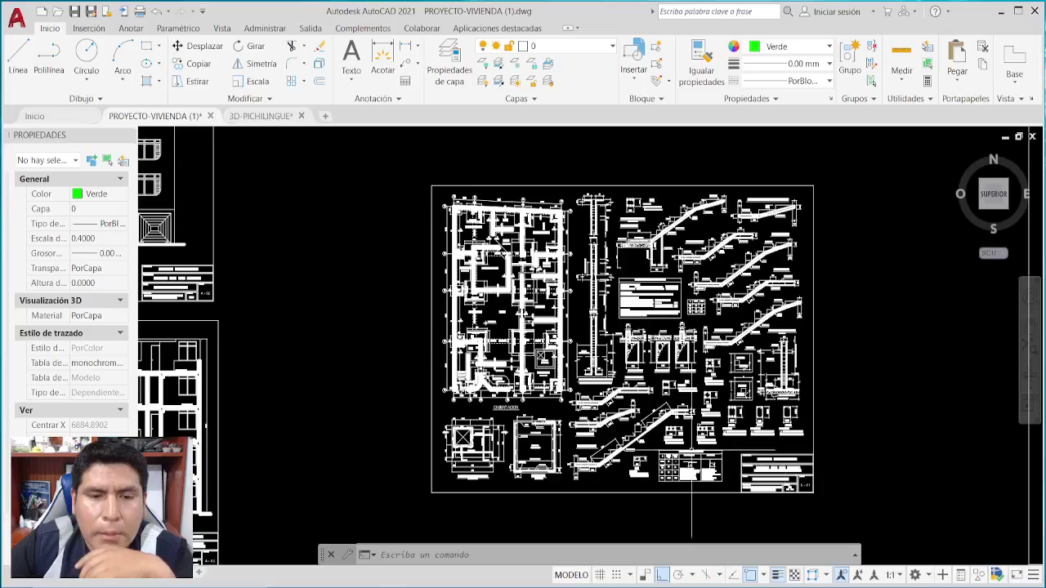
{"action": "middle_click_drag", "start_coordinate": [385, 420], "coordinate": [395, 421]}
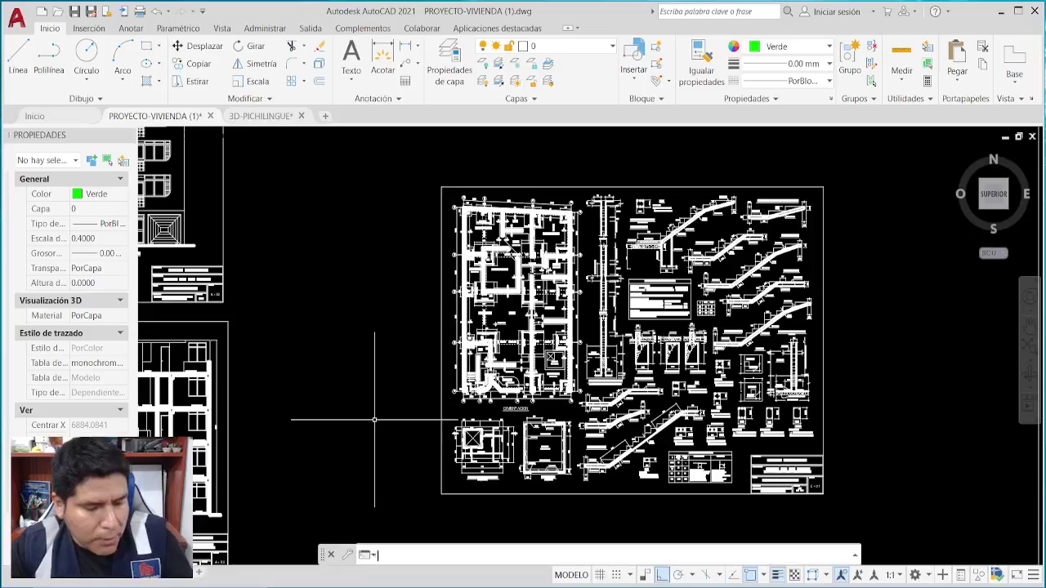
Switch to File Explorer and open the Nuevo vol (D:) drive.
{"action": "key", "text": "super+e"}
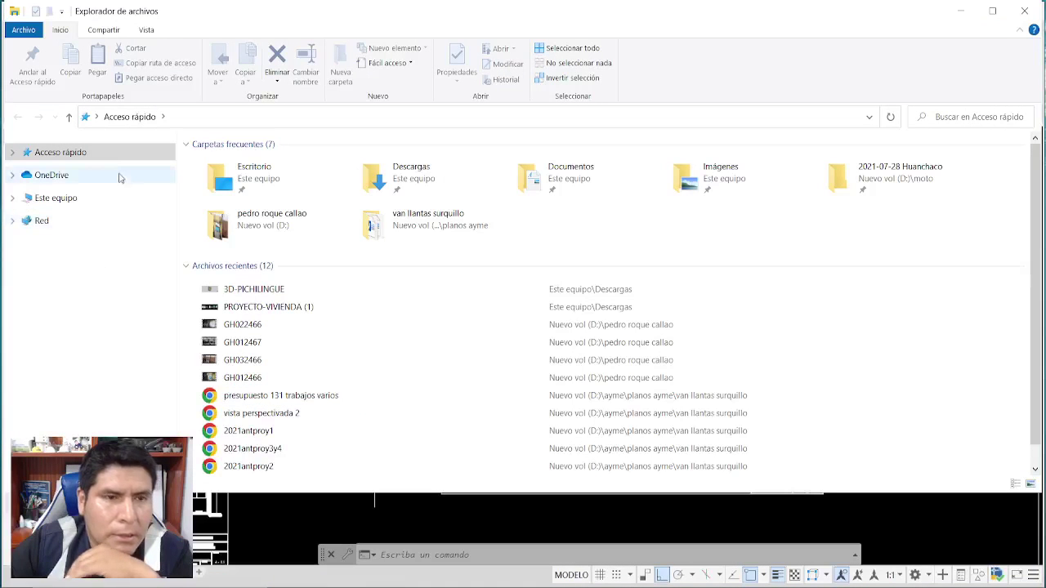
{"action": "left_click", "coordinate": [55, 199]}
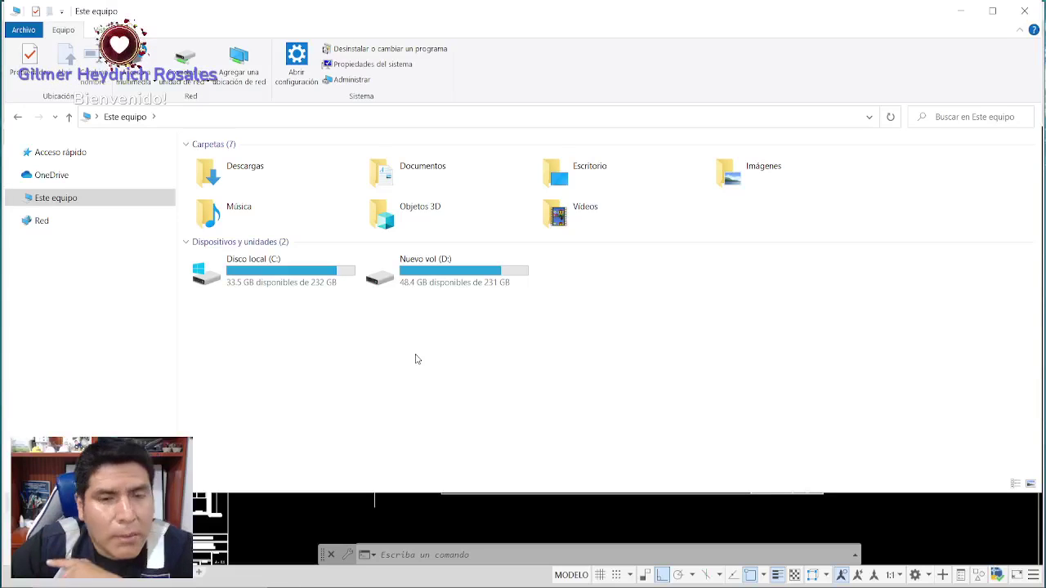
{"action": "double_click", "coordinate": [424, 285]}
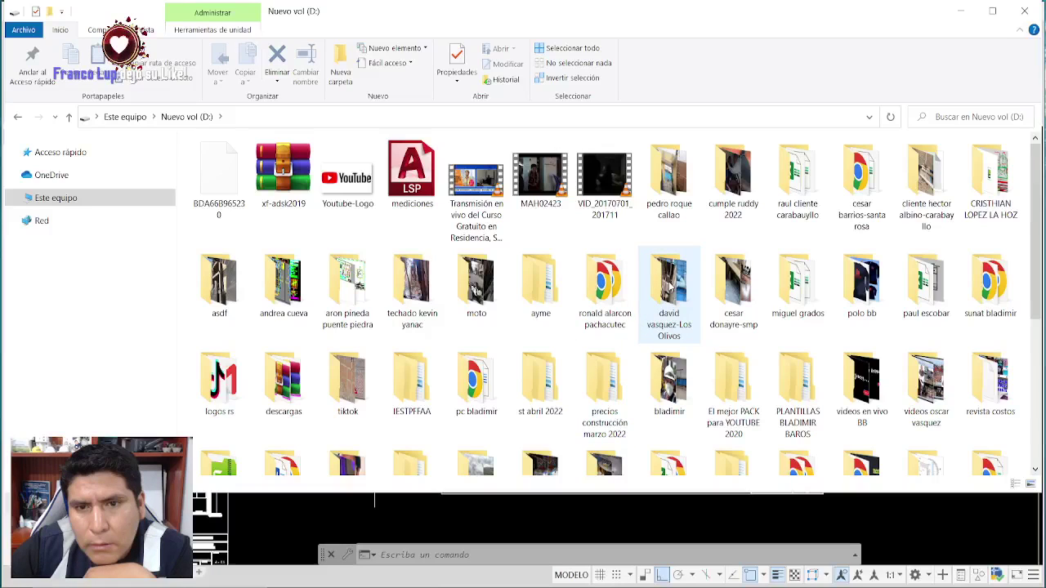
{"action": "left_click", "coordinate": [681, 210]}
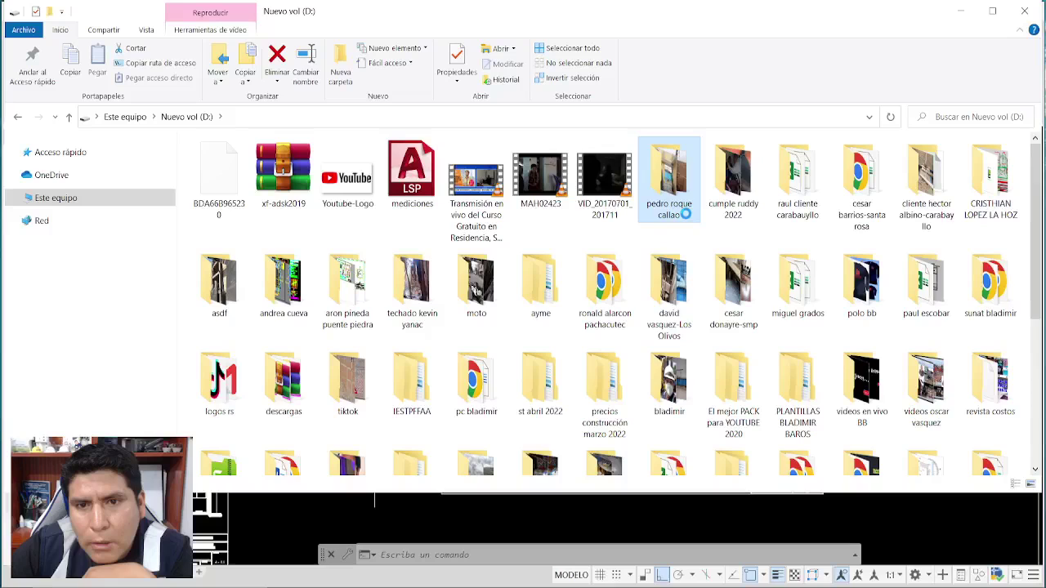
{"action": "double_click", "coordinate": [679, 204]}
{"action": "key", "text": "BackSpace"}
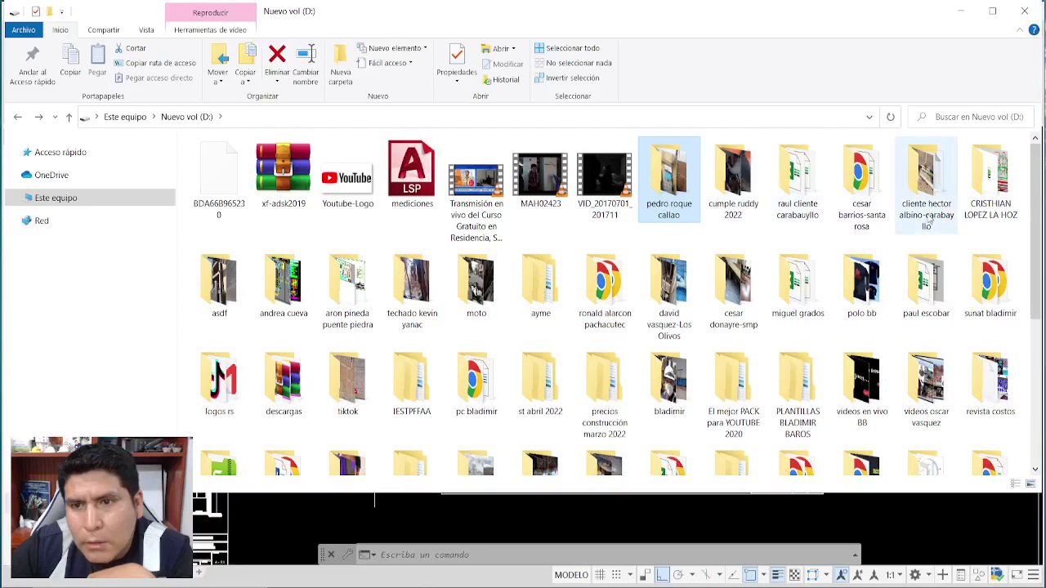
Open the PROFUNDIDAD DE CIMENTACIÓN folder inside the asdf folder and play its video in VLC.
{"action": "double_click", "coordinate": [223, 286]}
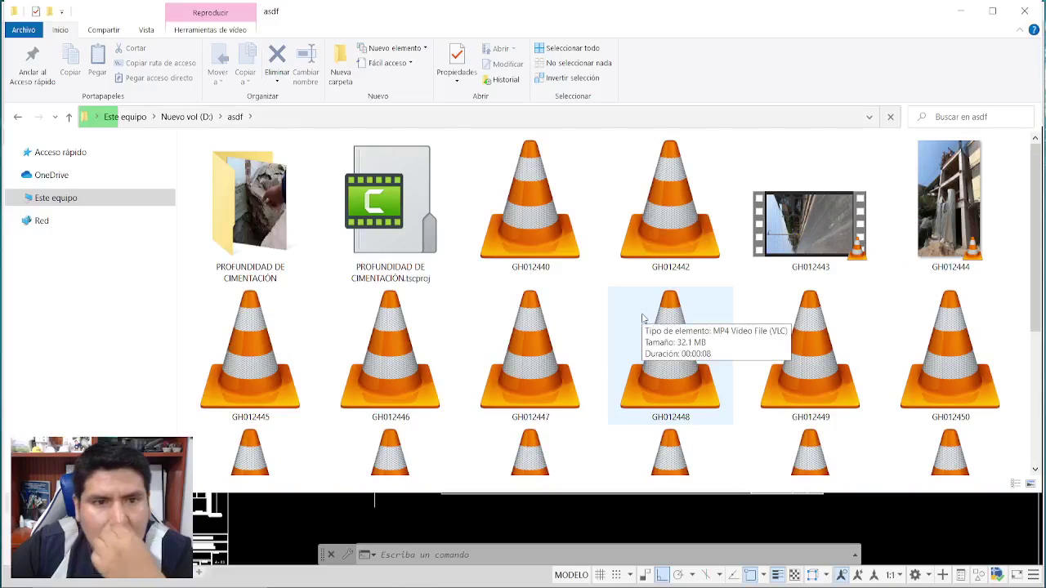
{"action": "double_click", "coordinate": [275, 231]}
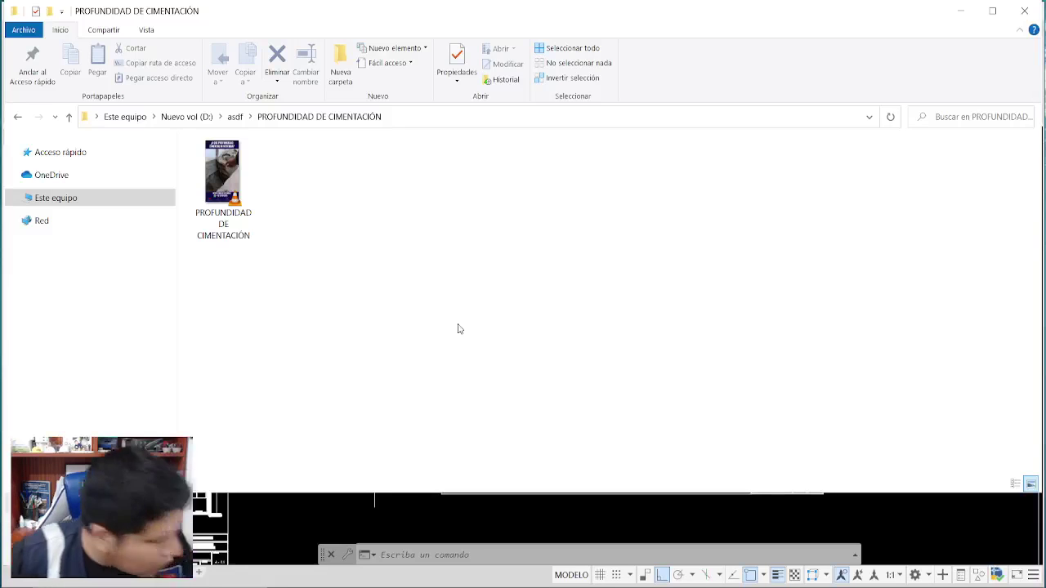
{"action": "left_click", "coordinate": [227, 185]}
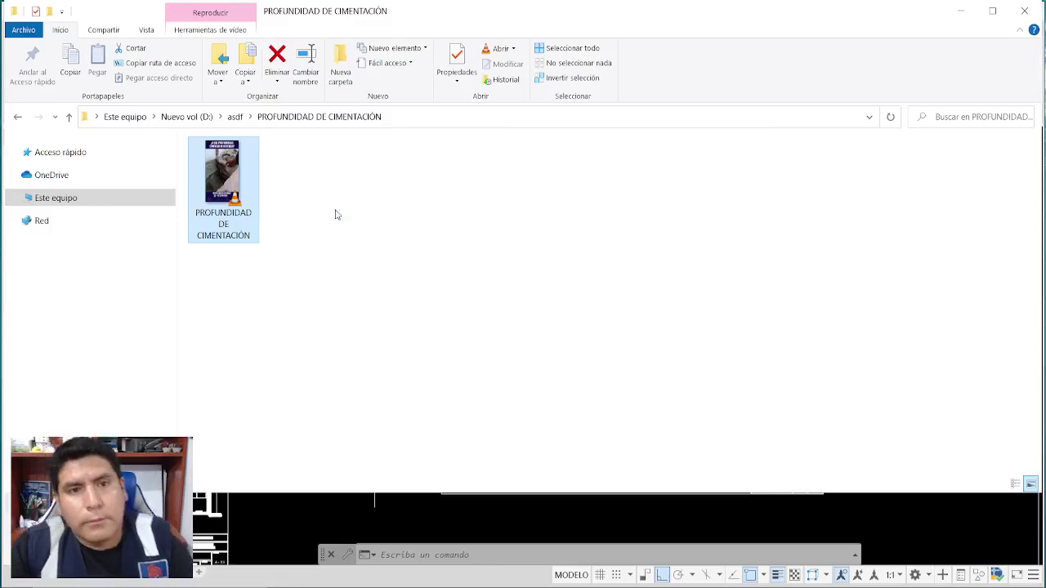
{"action": "key", "text": "Return"}
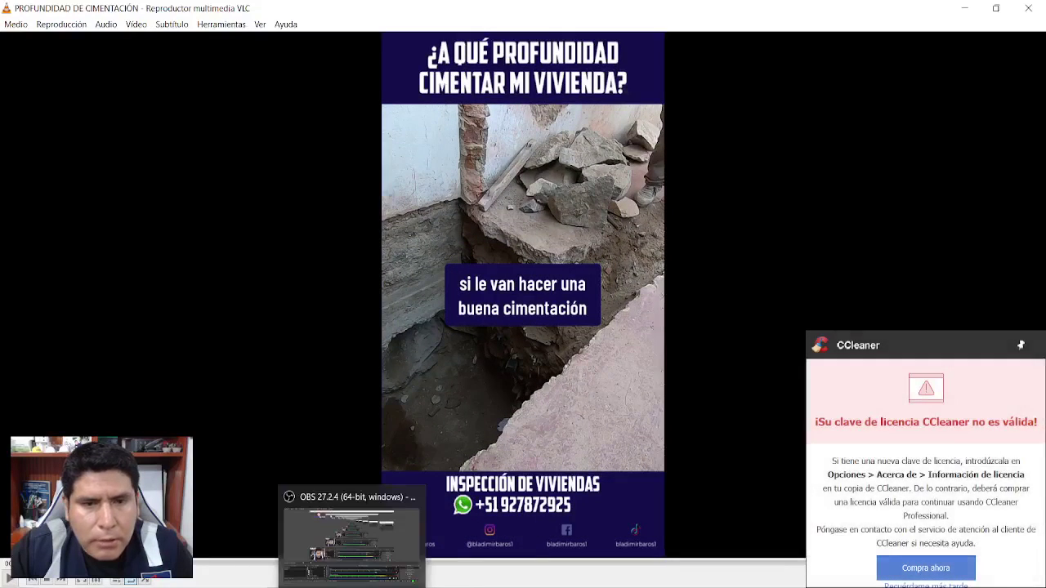
Switch to OBS and exit the background utility with the lens mode option as well as CCleaner.
{"action": "left_click", "coordinate": [351, 536]}
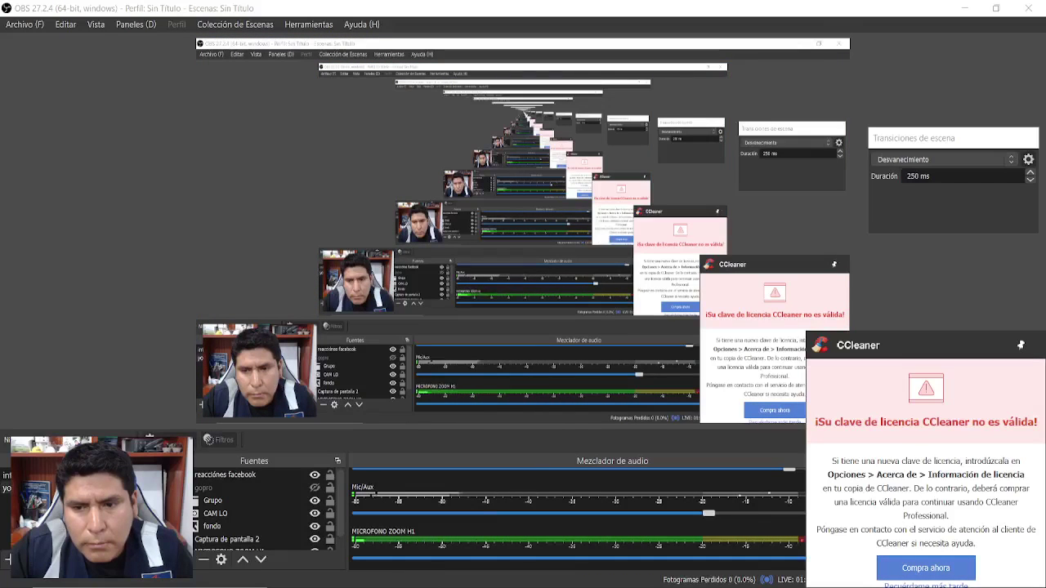
{"action": "left_click", "coordinate": [877, 587]}
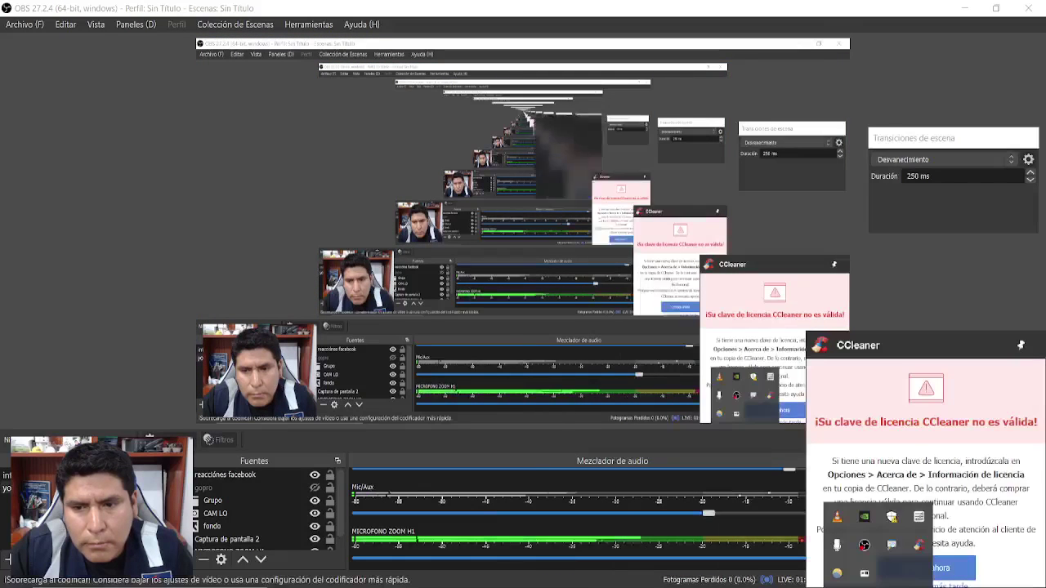
{"action": "right_click", "coordinate": [868, 577]}
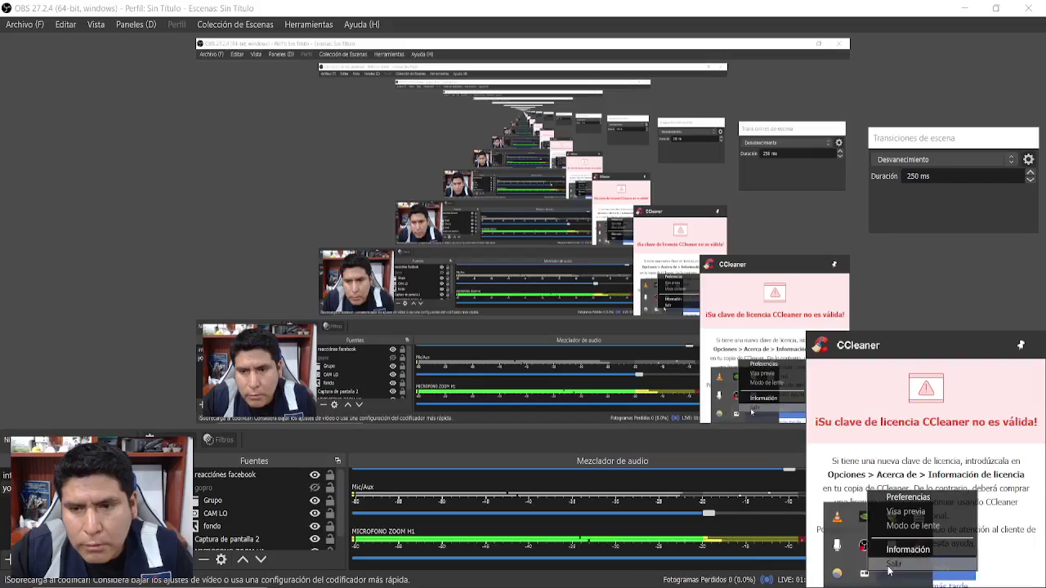
{"action": "left_click", "coordinate": [895, 561]}
{"action": "right_click", "coordinate": [883, 579]}
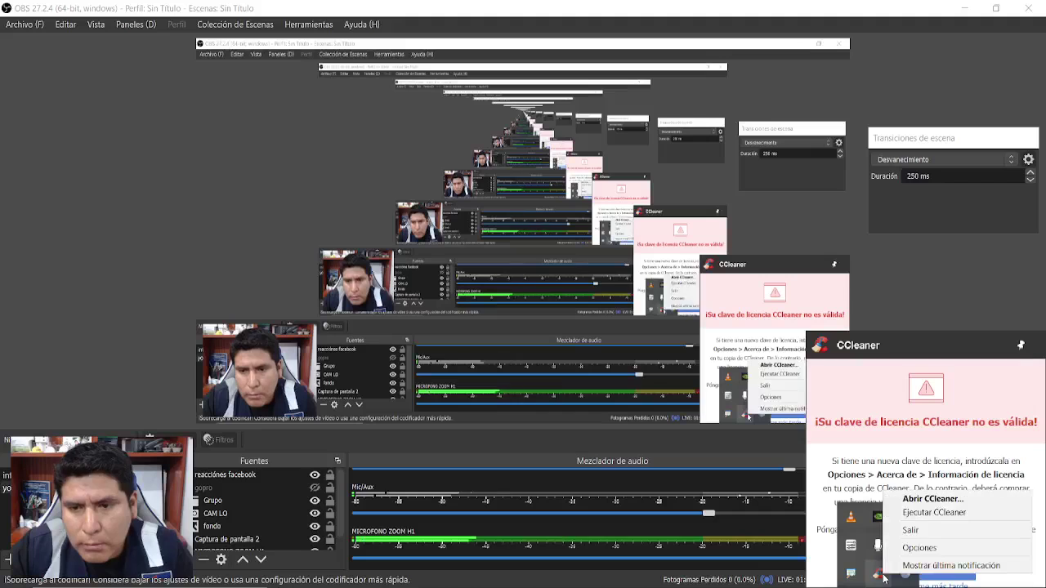
{"action": "left_click", "coordinate": [912, 535]}
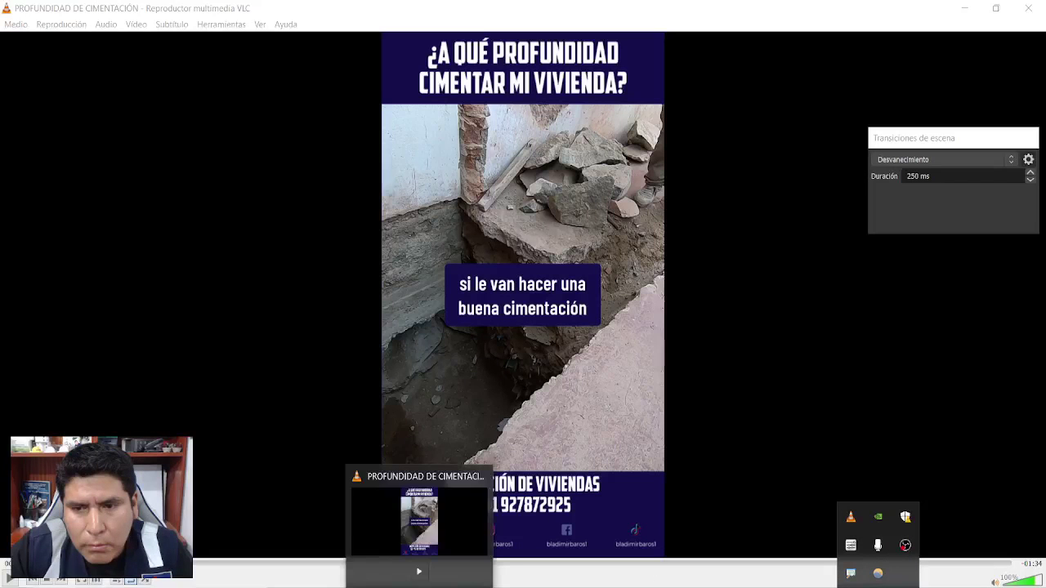
Return to the VLC video, minimize it and the AutoCAD window, and switch to the OBS window.
{"action": "left_click", "coordinate": [422, 543]}
{"action": "key", "text": "Return"}
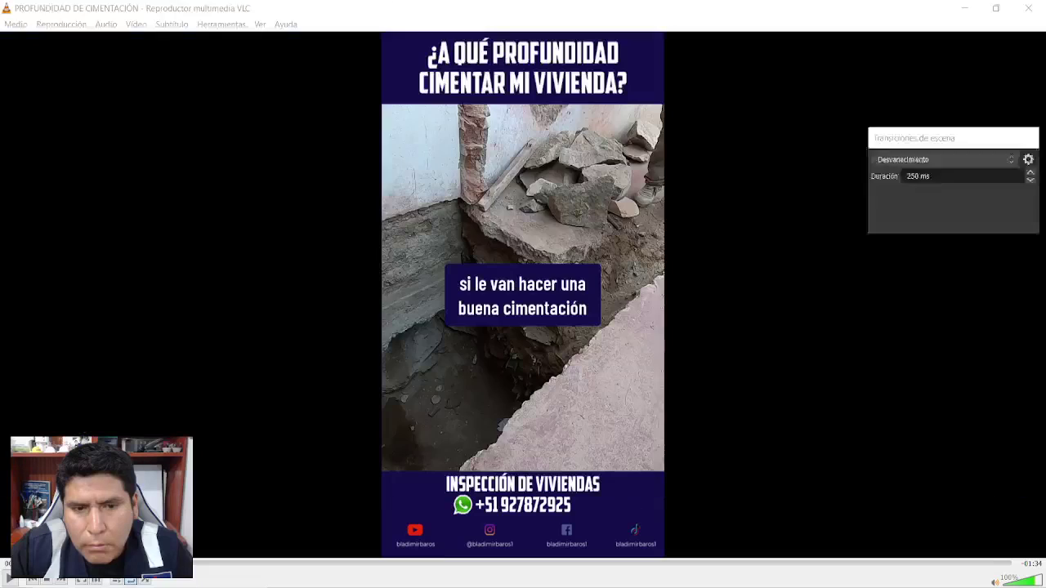
{"action": "left_click", "coordinate": [966, 7]}
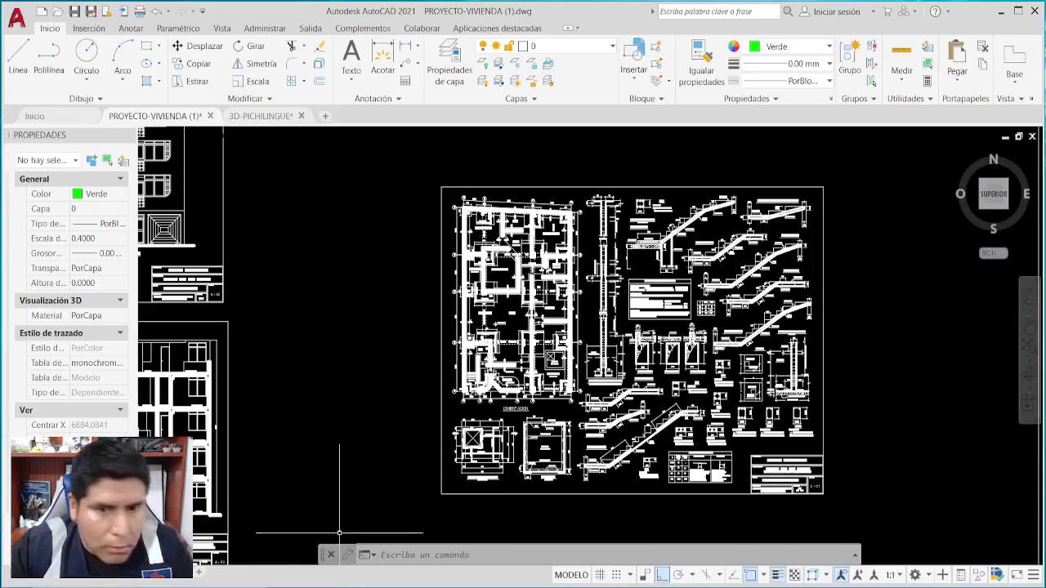
{"action": "left_click", "coordinate": [998, 12]}
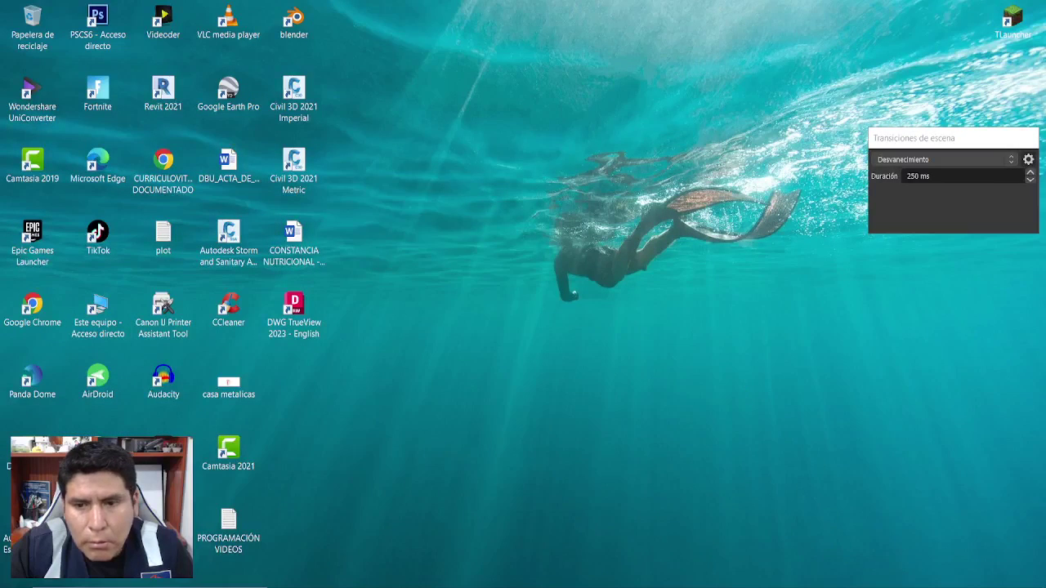
{"action": "left_click", "coordinate": [883, 587]}
{"action": "left_click", "coordinate": [904, 546]}
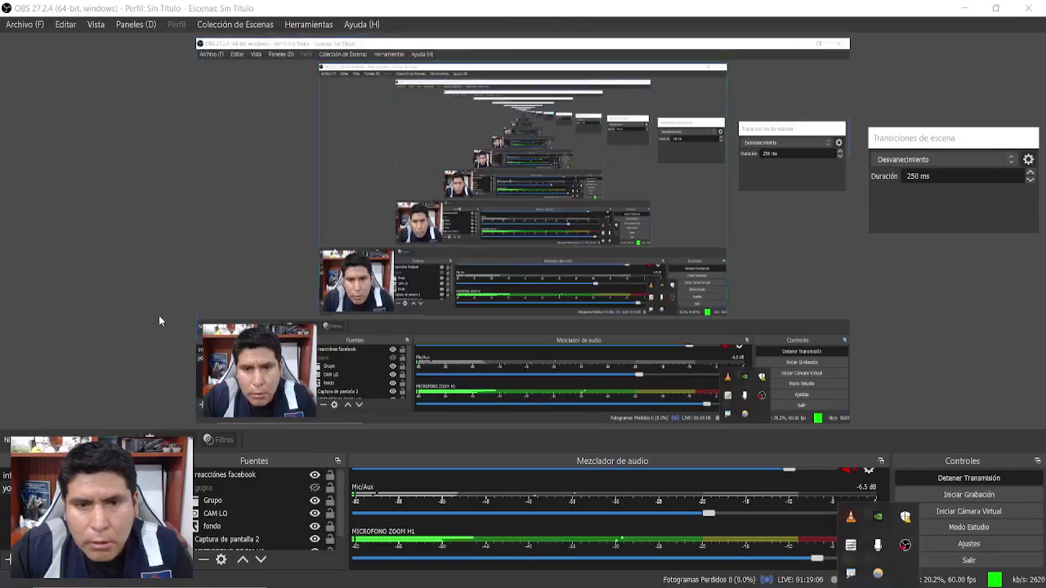
Mute and unmute the Audio del escritorio source in the audio mixer.
{"action": "scroll", "coordinate": [768, 535], "scroll_direction": "up", "scroll_amount": 3}
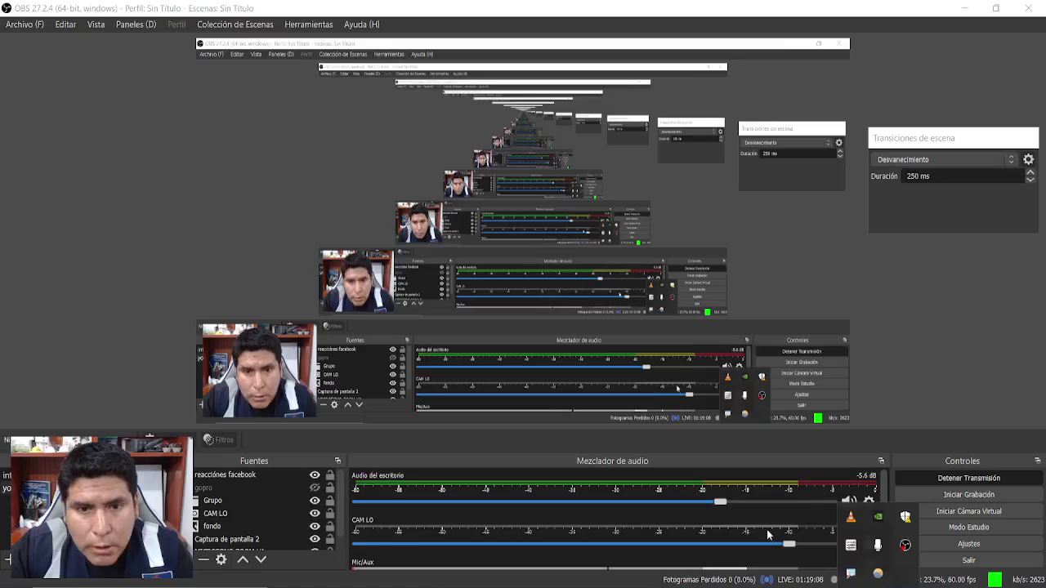
{"action": "left_click", "coordinate": [913, 392]}
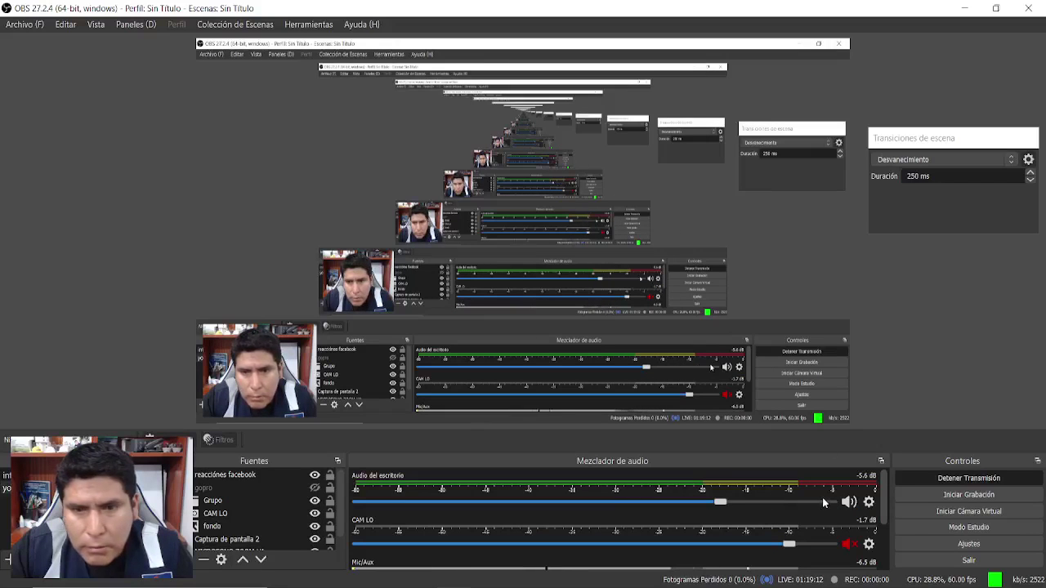
{"action": "left_click", "coordinate": [847, 502]}
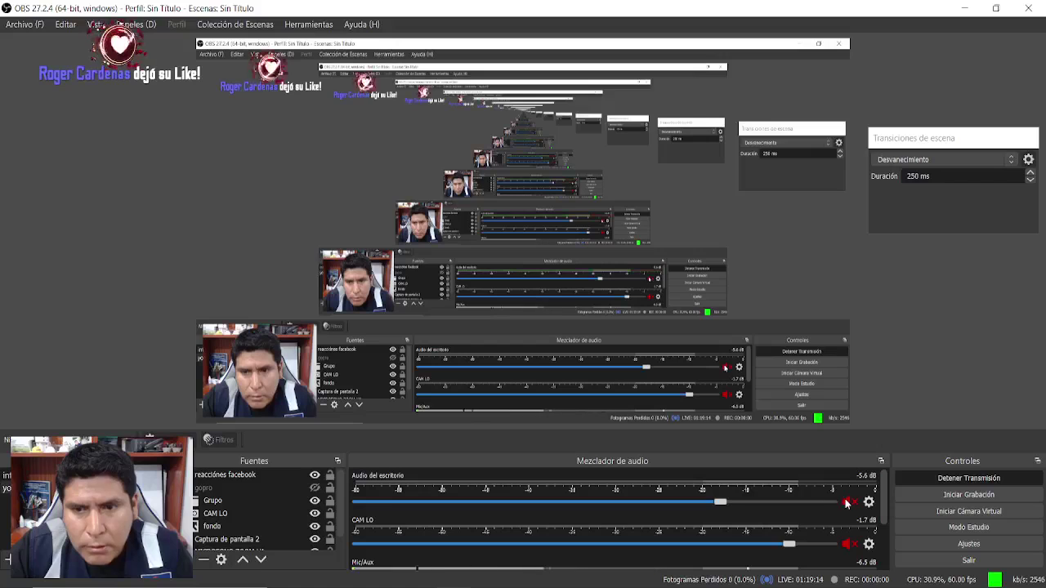
{"action": "left_click", "coordinate": [847, 502]}
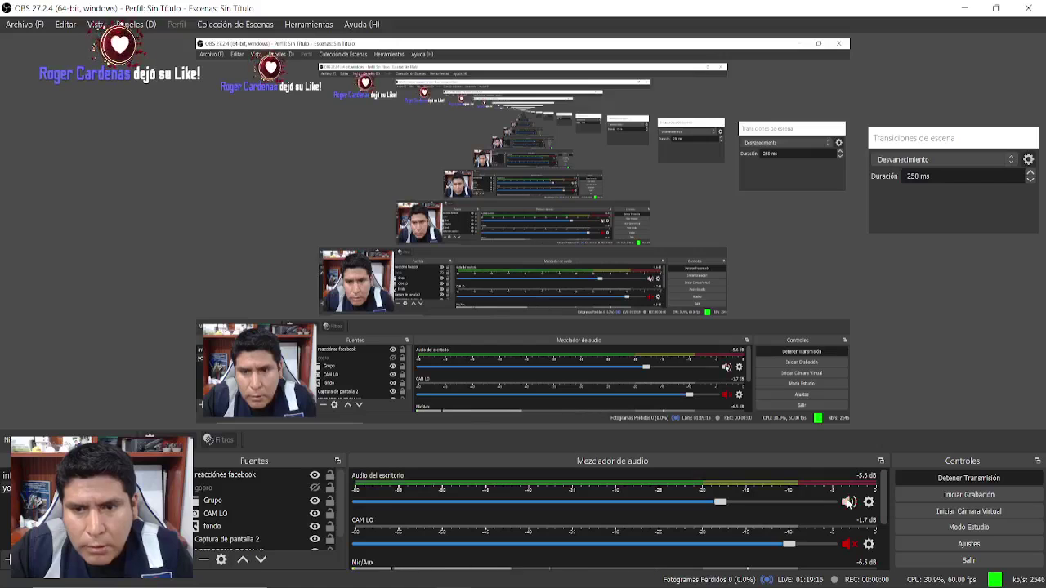
Minimize OBS, return to the PROFUNDIDAD DE CIMENTACIÓN video in VLC and play it full screen at 125% volume.
{"action": "left_click", "coordinate": [964, 8]}
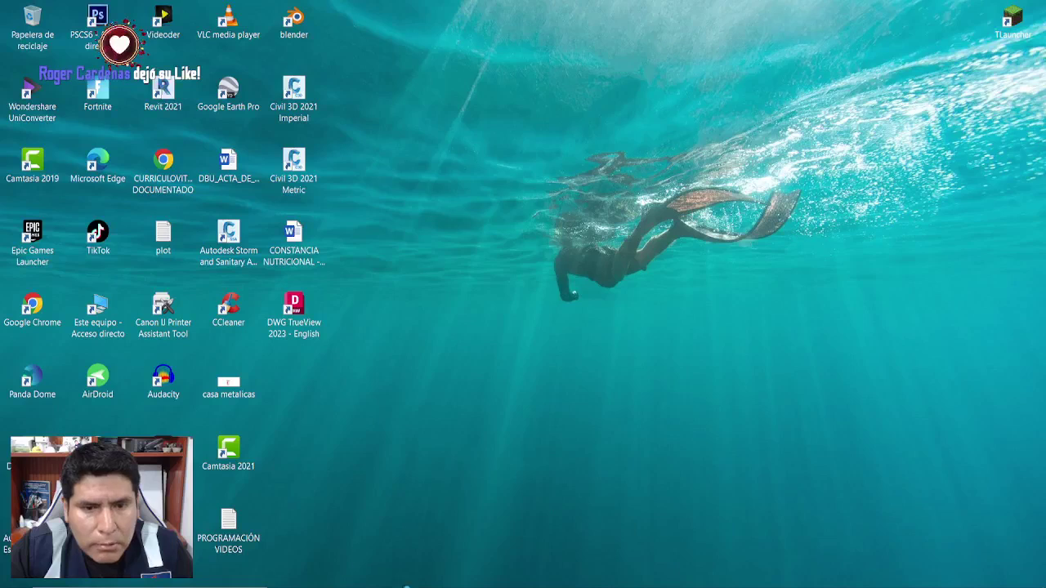
{"action": "key", "text": "alt+Tab"}
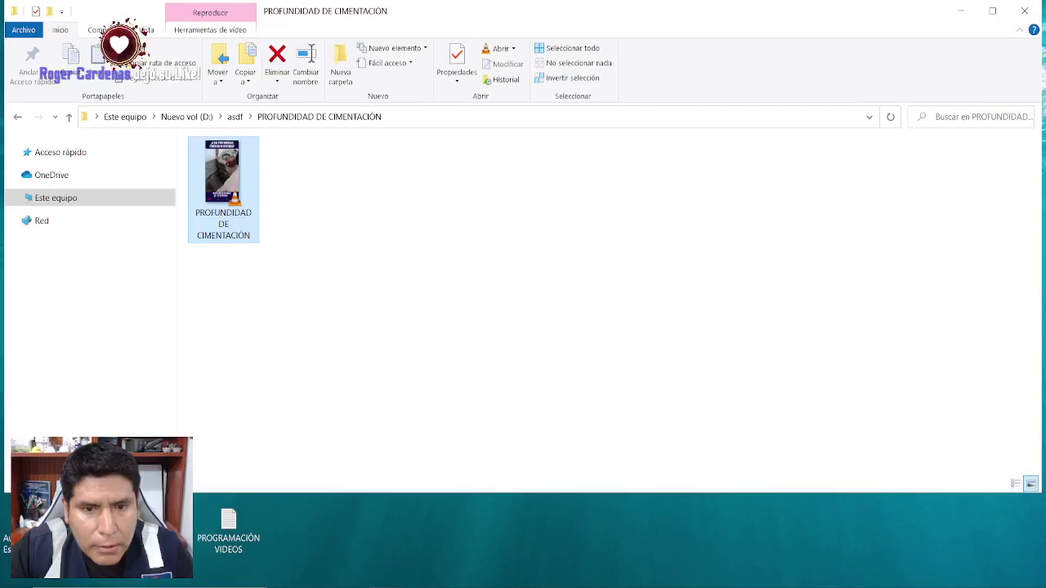
{"action": "key", "text": "Return"}
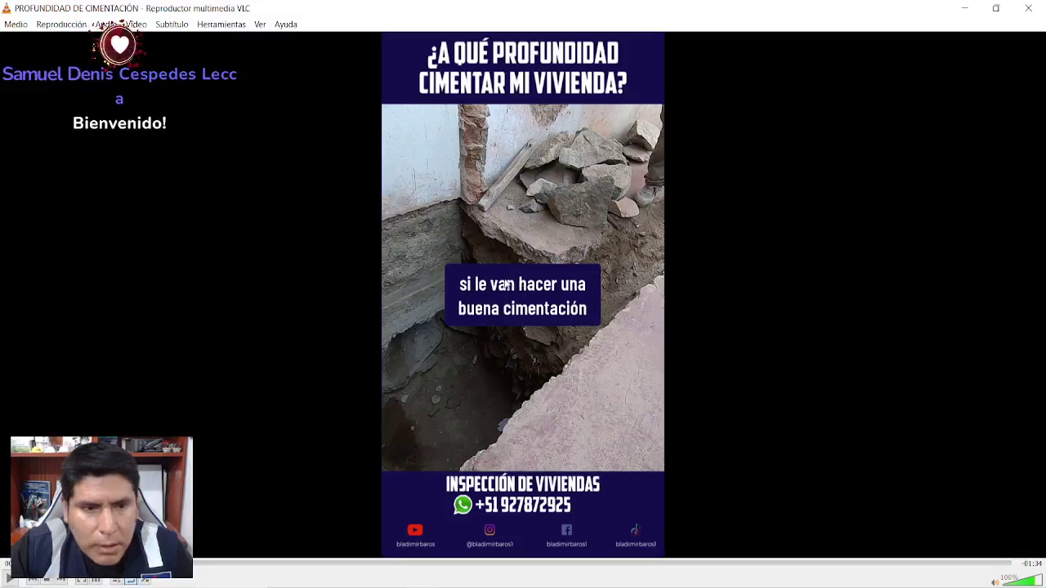
{"action": "scroll", "coordinate": [442, 339], "scroll_direction": "up", "scroll_amount": 5}
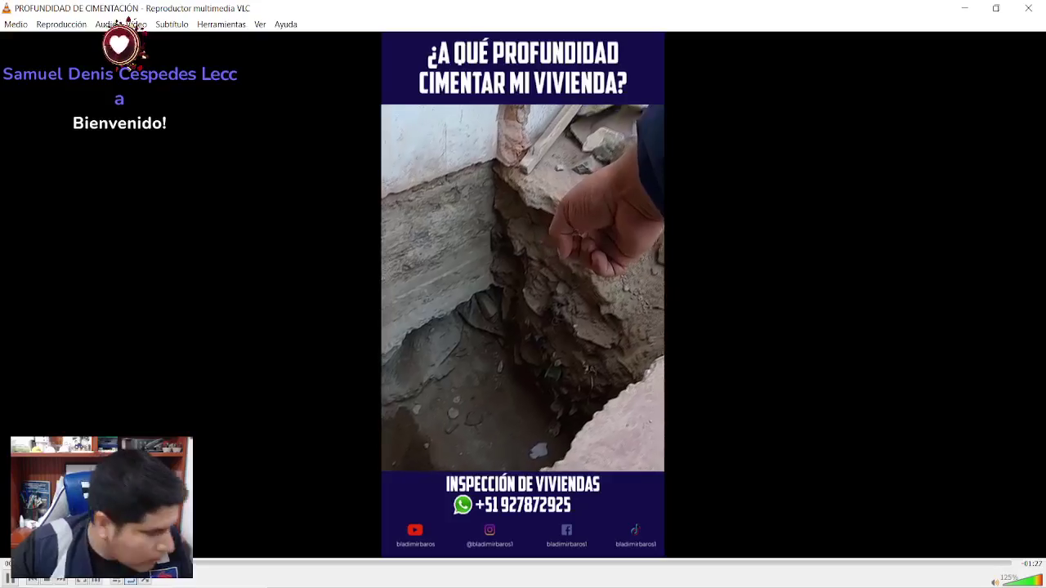
{"action": "key", "text": "f"}
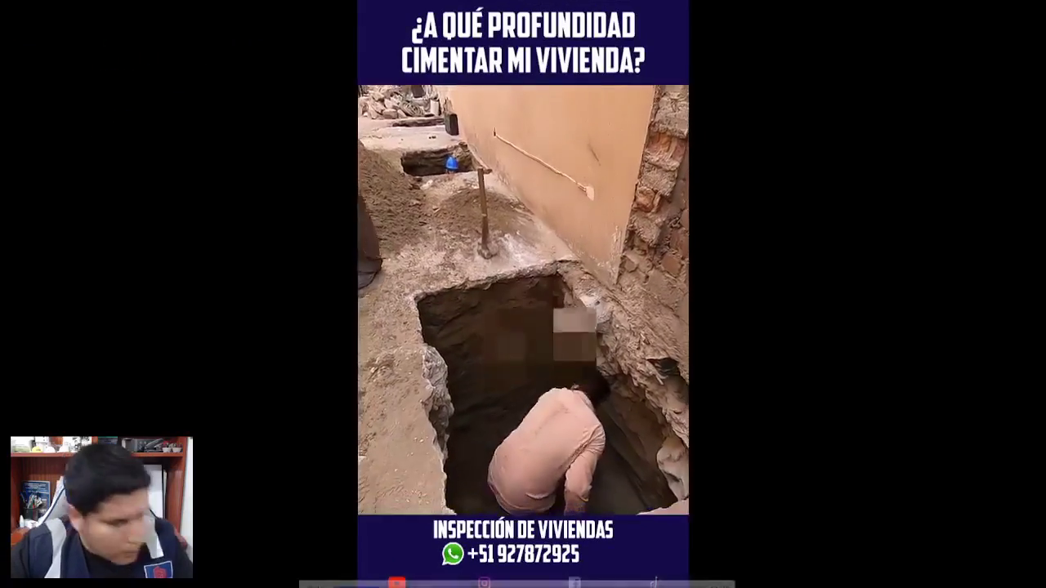
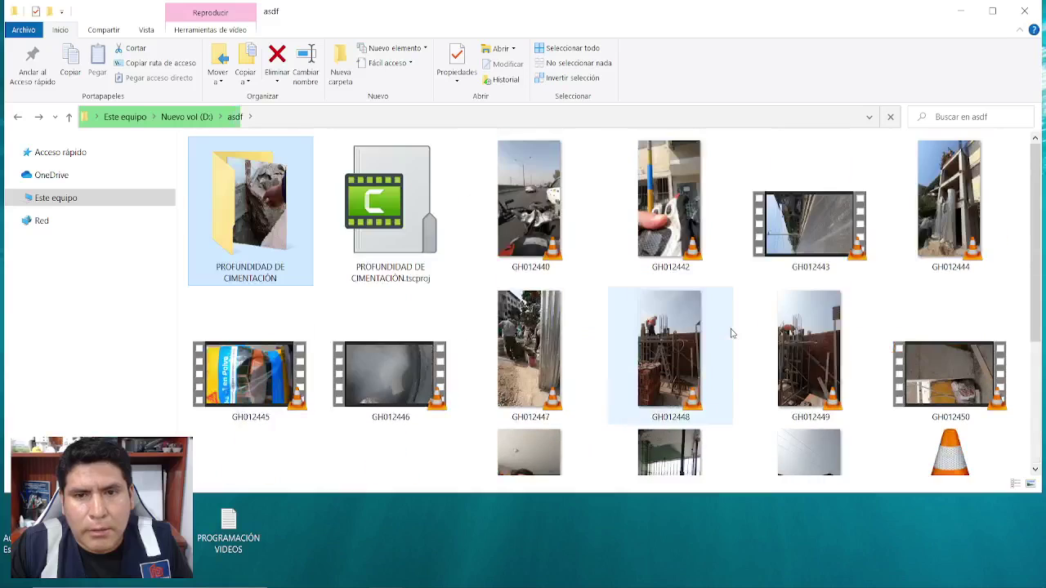
Look through the clips in the asdf folder, including GH022457, GH012457 and GH012456, and reopen the PROFUNDIDAD DE CIMENTACIÓN folder.
{"action": "scroll", "coordinate": [734, 249], "scroll_direction": "down", "scroll_amount": 3}
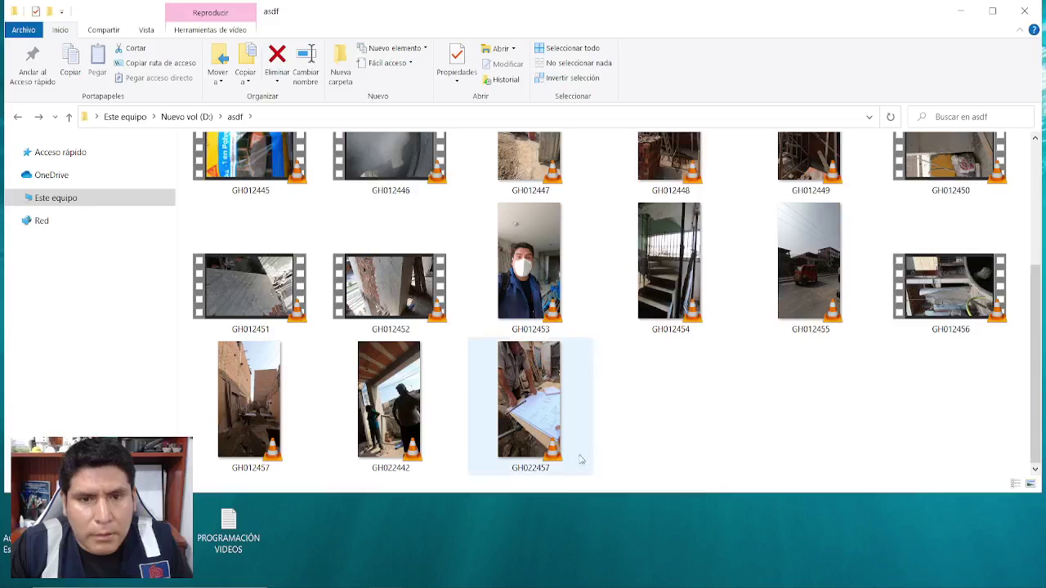
{"action": "mouse_move", "coordinate": [542, 445]}
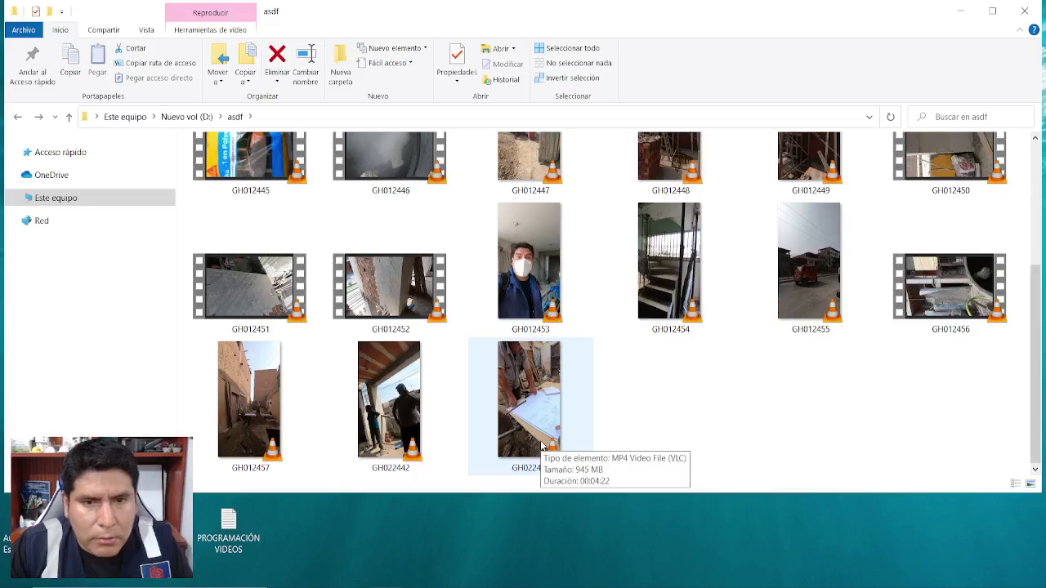
{"action": "left_click", "coordinate": [542, 445]}
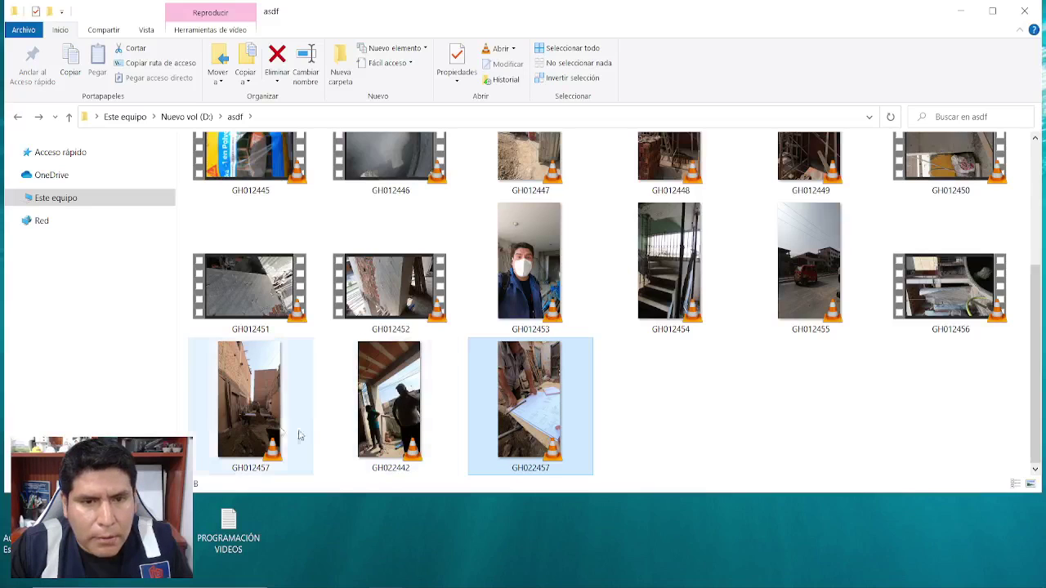
{"action": "left_click", "coordinate": [263, 424], "text": "ctrl"}
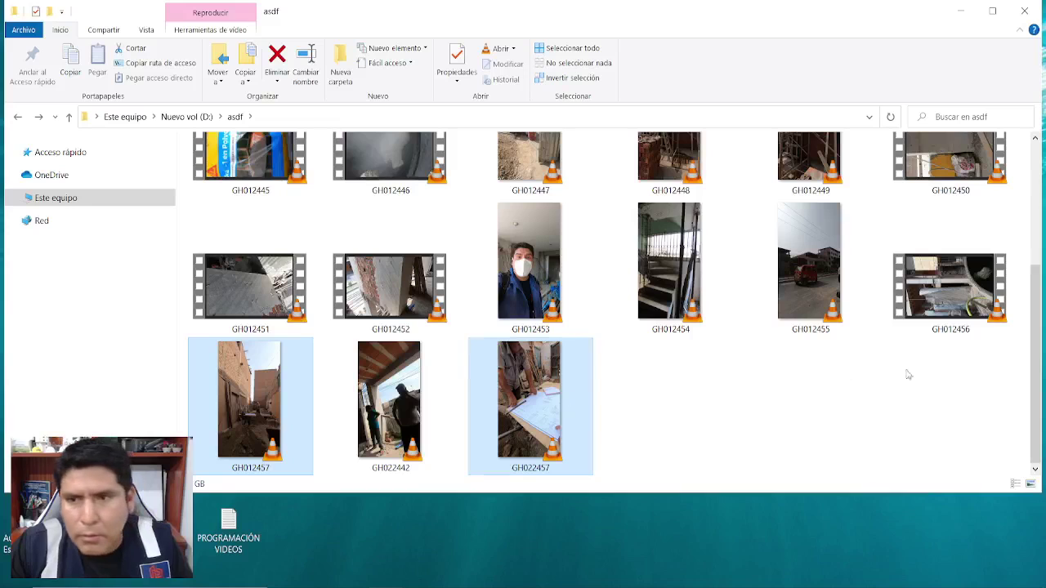
{"action": "left_click", "coordinate": [963, 286], "text": "ctrl"}
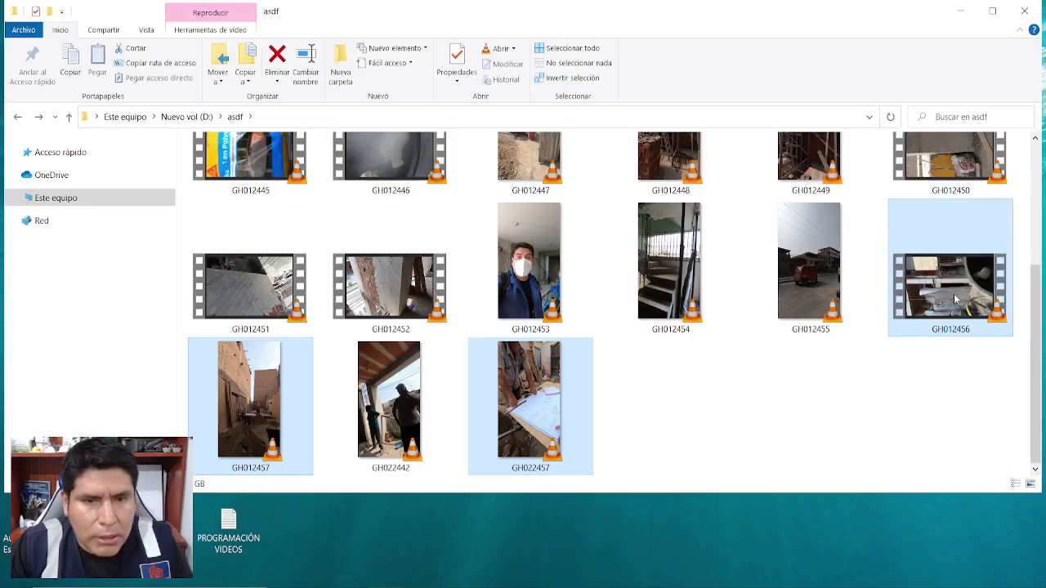
{"action": "left_click", "coordinate": [813, 402]}
{"action": "scroll", "coordinate": [779, 404], "scroll_direction": "up", "scroll_amount": 5}
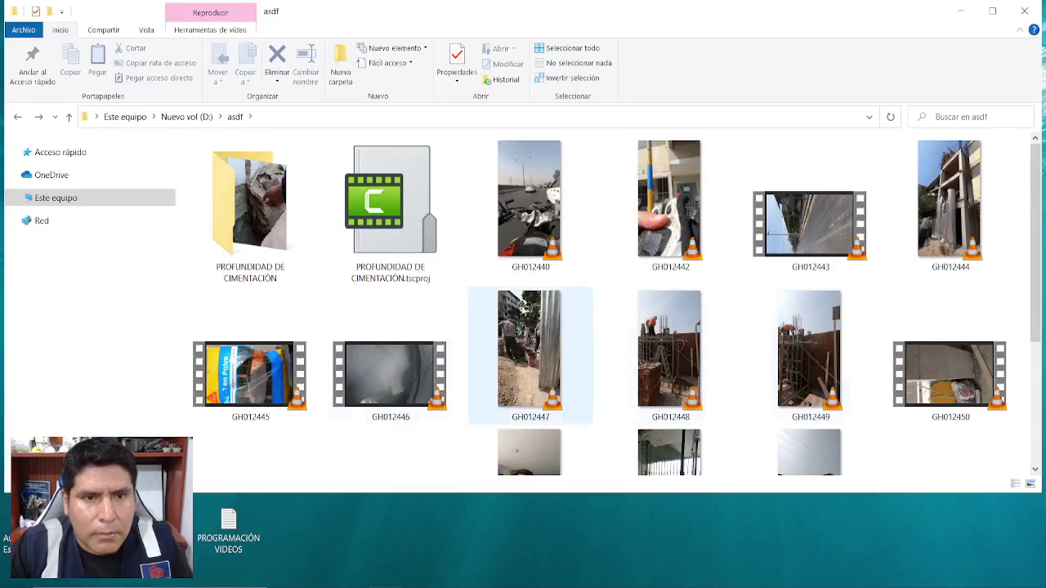
{"action": "double_click", "coordinate": [266, 251]}
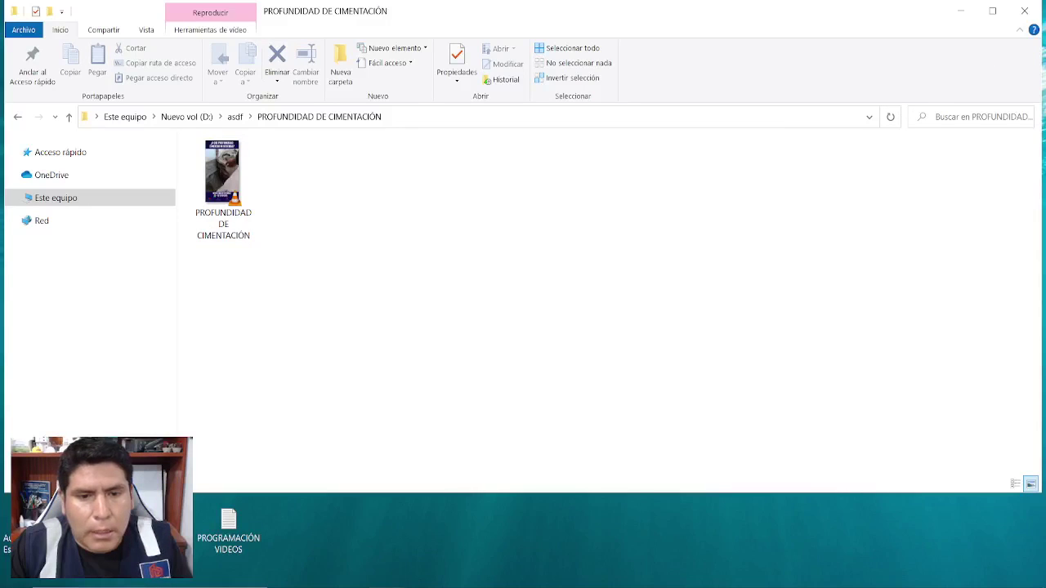
Show the desktop, switch to AutoCAD and bring up the PROYECTO-VIVIENDA (1) drawing with no command active.
{"action": "key", "text": "super+d"}
{"action": "mouse_move", "coordinate": [351, 584]}
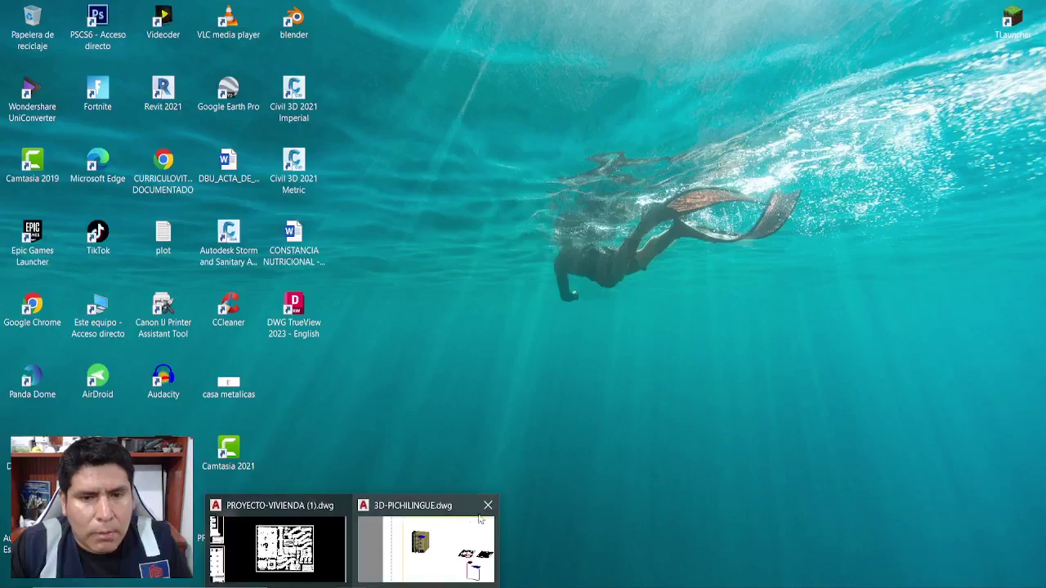
{"action": "left_click", "coordinate": [424, 531]}
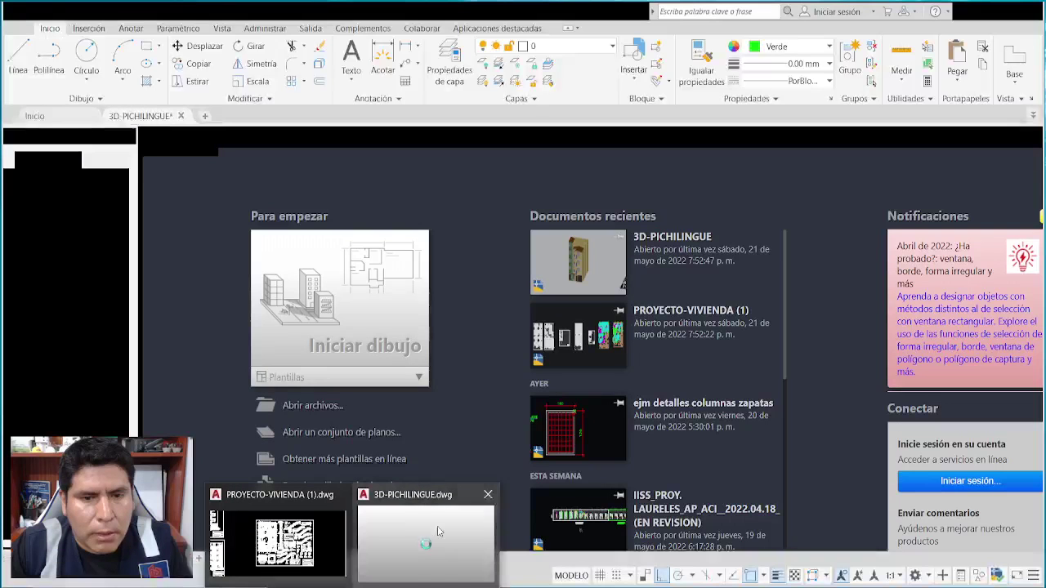
{"action": "key", "text": "ctrl+F4"}
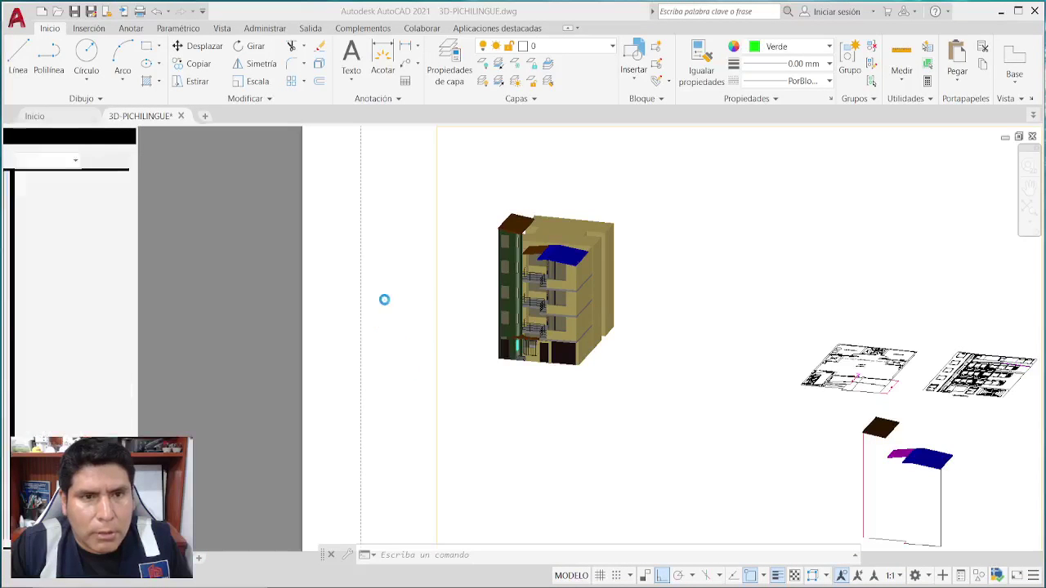
{"action": "left_click", "coordinate": [548, 332]}
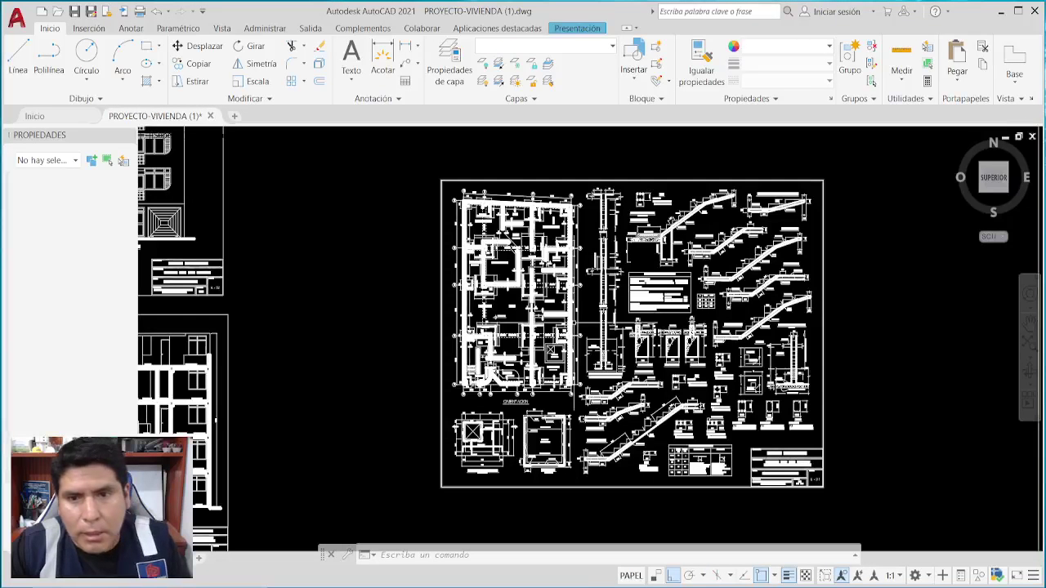
{"action": "key", "text": "Escape"}
{"action": "key", "text": "Escape"}
{"action": "key", "text": "Escape"}
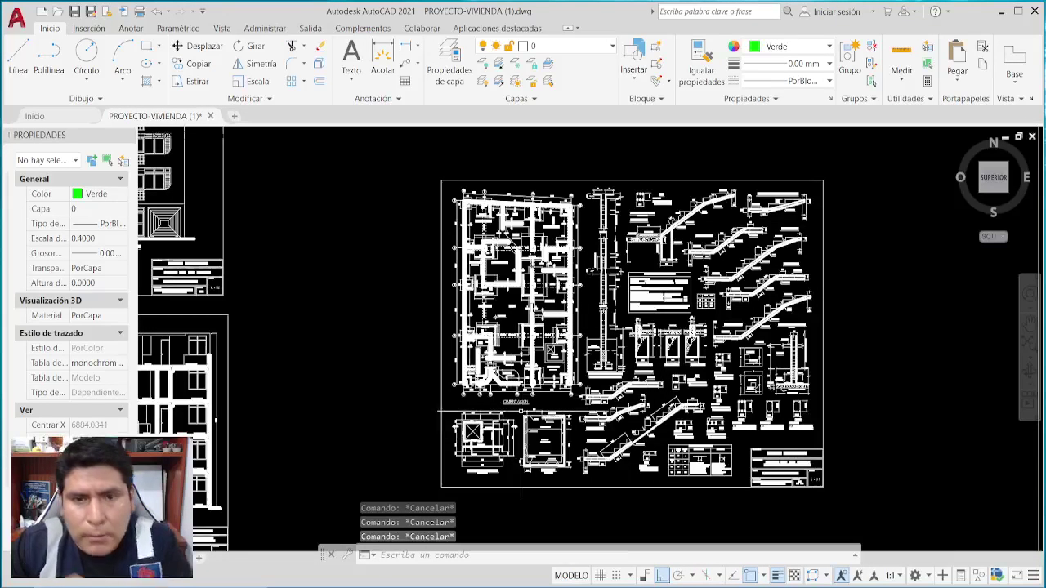
Examine the depth dimensions of the continuous footing in SECCION 1-1 and SECCION 2-2 of the foundation sheet.
{"action": "scroll", "coordinate": [635, 304], "scroll_direction": "up", "scroll_amount": 5}
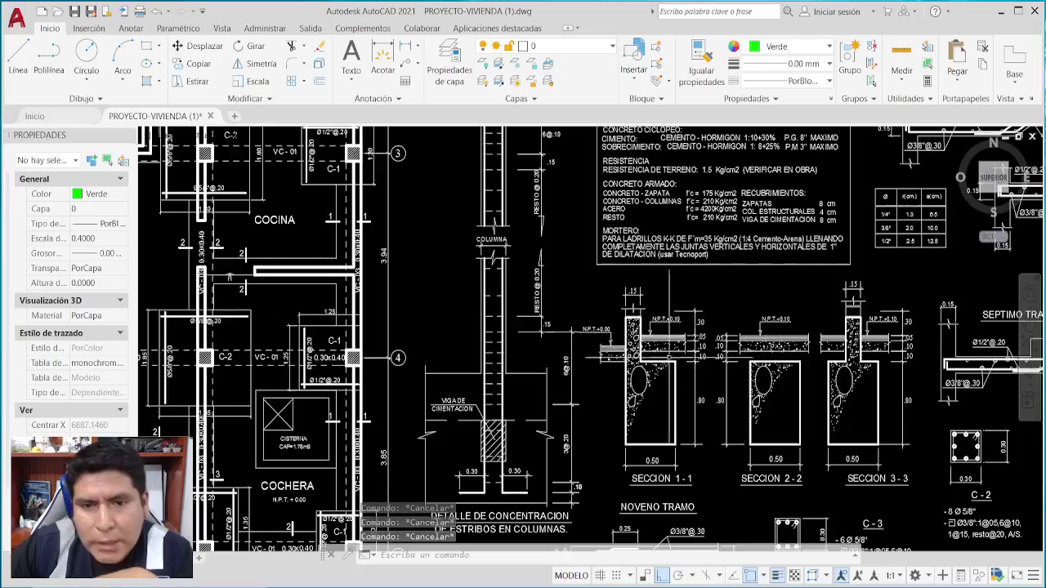
{"action": "scroll", "coordinate": [572, 343], "scroll_direction": "up", "scroll_amount": 1}
{"action": "scroll", "coordinate": [506, 353], "scroll_direction": "up", "scroll_amount": 3}
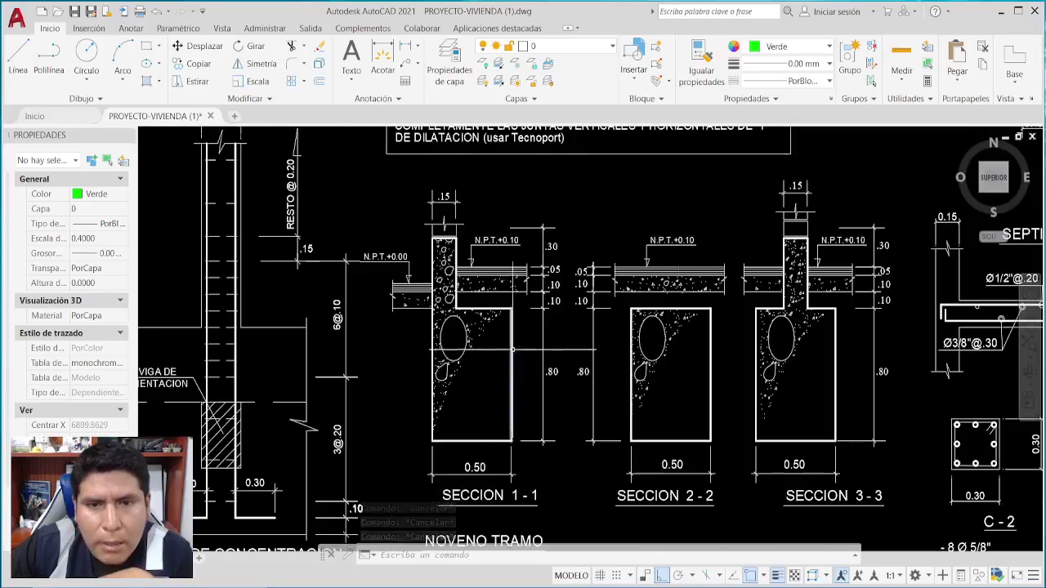
{"action": "scroll", "coordinate": [523, 343], "scroll_direction": "up", "scroll_amount": 3}
{"action": "scroll", "coordinate": [538, 334], "scroll_direction": "down", "scroll_amount": 1}
{"action": "mouse_move", "coordinate": [539, 334]}
{"action": "middle_mouse_down"}
{"action": "mouse_move", "coordinate": [519, 336]}
{"action": "mouse_move", "coordinate": [462, 278]}
{"action": "mouse_move", "coordinate": [493, 208]}
{"action": "mouse_move", "coordinate": [528, 360]}
{"action": "mouse_move", "coordinate": [531, 105]}
{"action": "mouse_move", "coordinate": [524, 376]}
{"action": "mouse_move", "coordinate": [501, 221]}
{"action": "mouse_move", "coordinate": [533, 281]}
{"action": "mouse_move", "coordinate": [613, 333]}
{"action": "middle_mouse_up"}
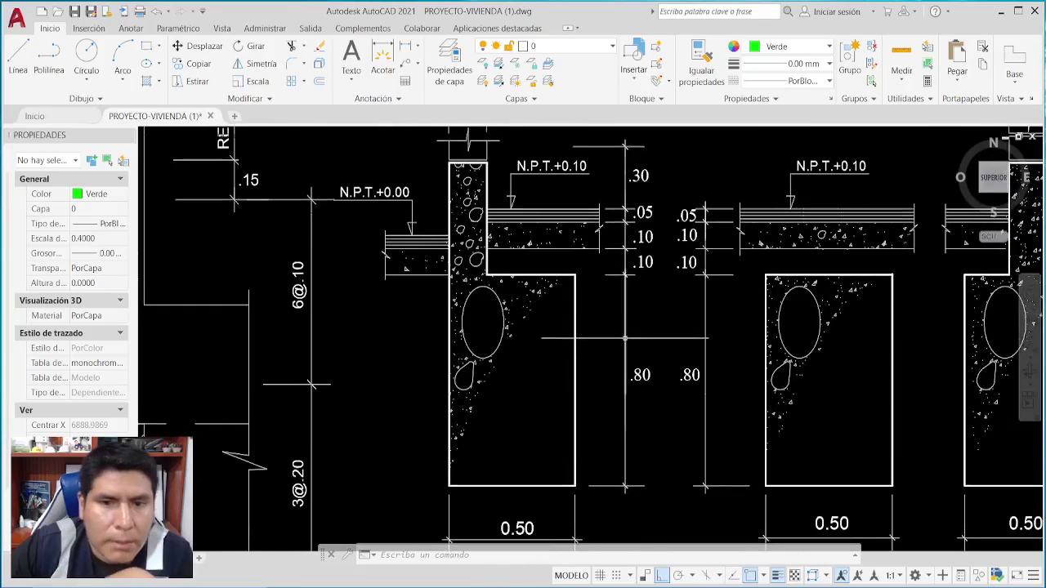
Examine the foundation level and solado in the CORTE view of the DETALLE DE ZAPATAS.
{"action": "scroll", "coordinate": [547, 249], "scroll_direction": "down", "scroll_amount": 2}
{"action": "scroll", "coordinate": [547, 248], "scroll_direction": "down", "scroll_amount": 2}
{"action": "mouse_move", "coordinate": [817, 425]}
{"action": "middle_mouse_down"}
{"action": "mouse_move", "coordinate": [465, 236]}
{"action": "mouse_move", "coordinate": [327, 327]}
{"action": "middle_mouse_up"}
{"action": "scroll", "coordinate": [703, 294], "scroll_direction": "up", "scroll_amount": 3}
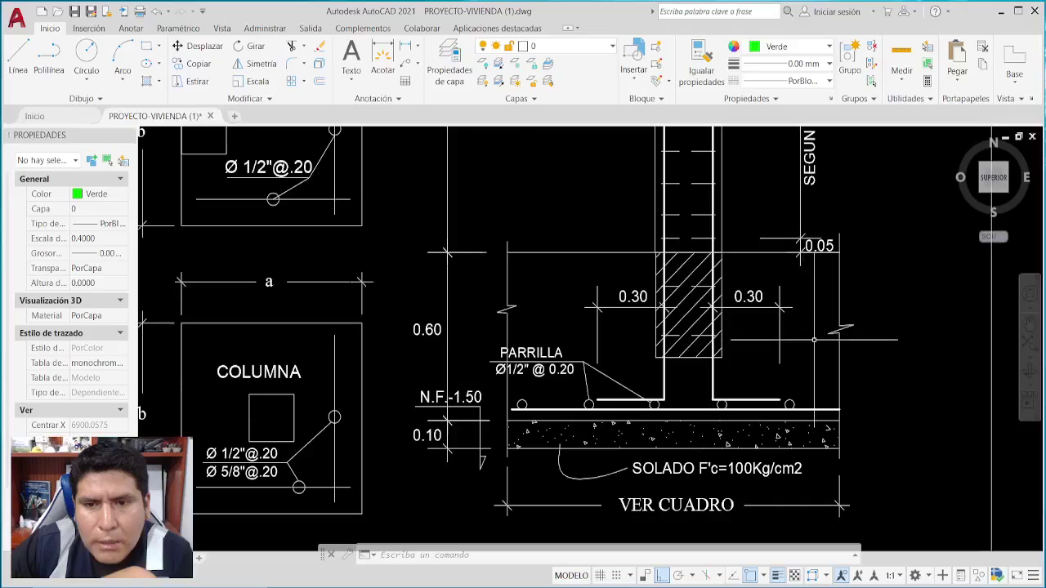
{"action": "scroll", "coordinate": [700, 425], "scroll_direction": "down", "scroll_amount": 2}
{"action": "scroll", "coordinate": [678, 419], "scroll_direction": "up", "scroll_amount": 3}
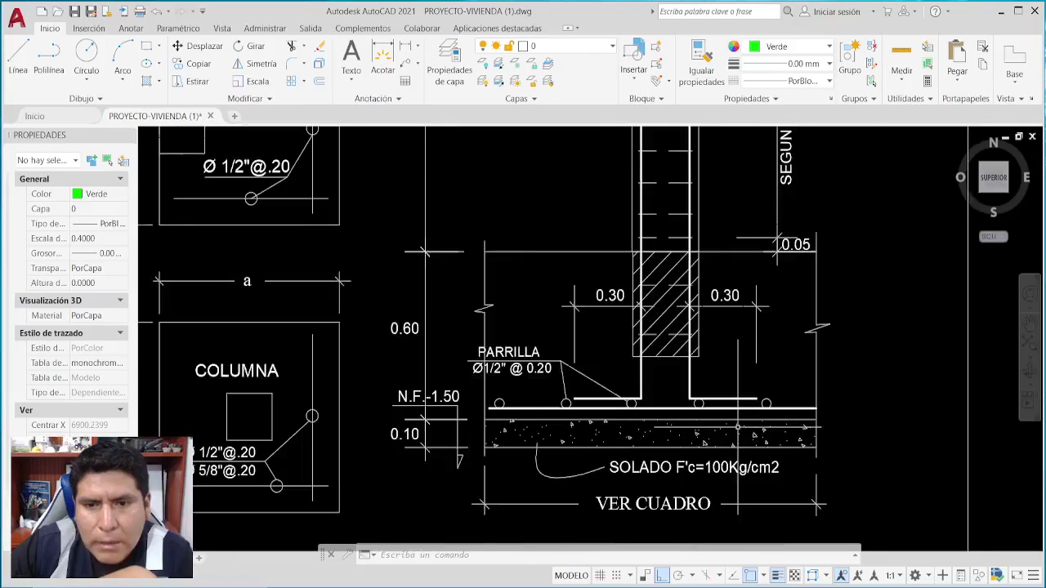
{"action": "scroll", "coordinate": [729, 423], "scroll_direction": "down", "scroll_amount": 6}
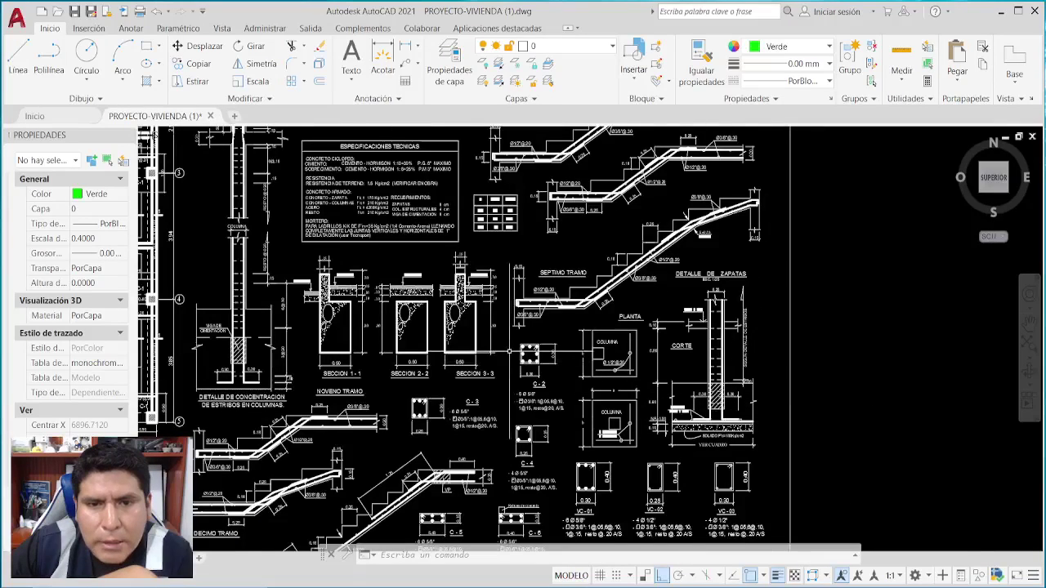
Compare the depth in the DETALLE DE ZAPATAS with the continuous footing sections 1-1, 2-2 and 3-3.
{"action": "mouse_move", "coordinate": [510, 354]}
{"action": "middle_mouse_down"}
{"action": "mouse_move", "coordinate": [586, 389]}
{"action": "mouse_move", "coordinate": [654, 391]}
{"action": "middle_mouse_up"}
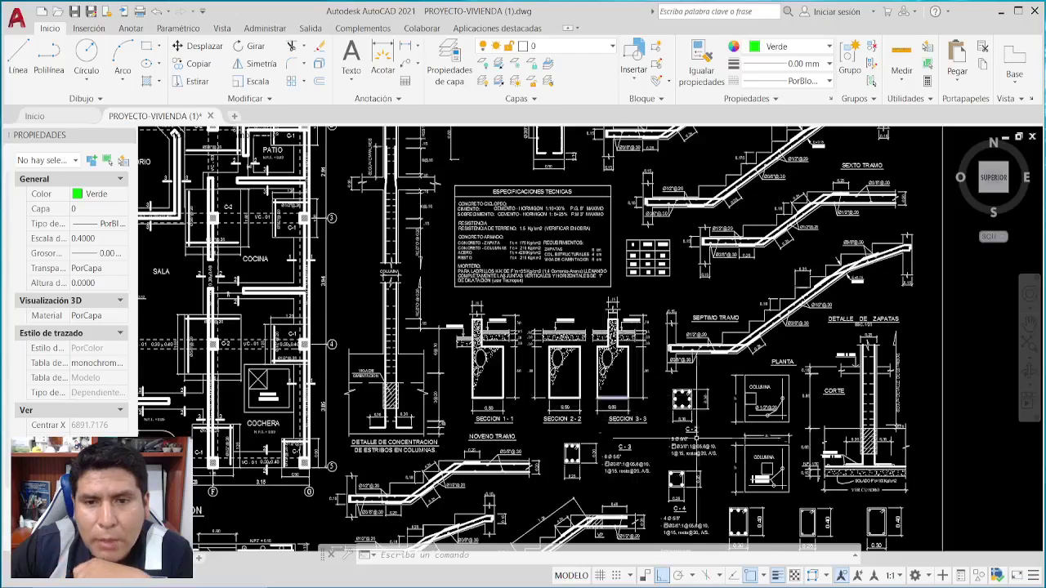
{"action": "scroll", "coordinate": [915, 460], "scroll_direction": "up", "scroll_amount": 4}
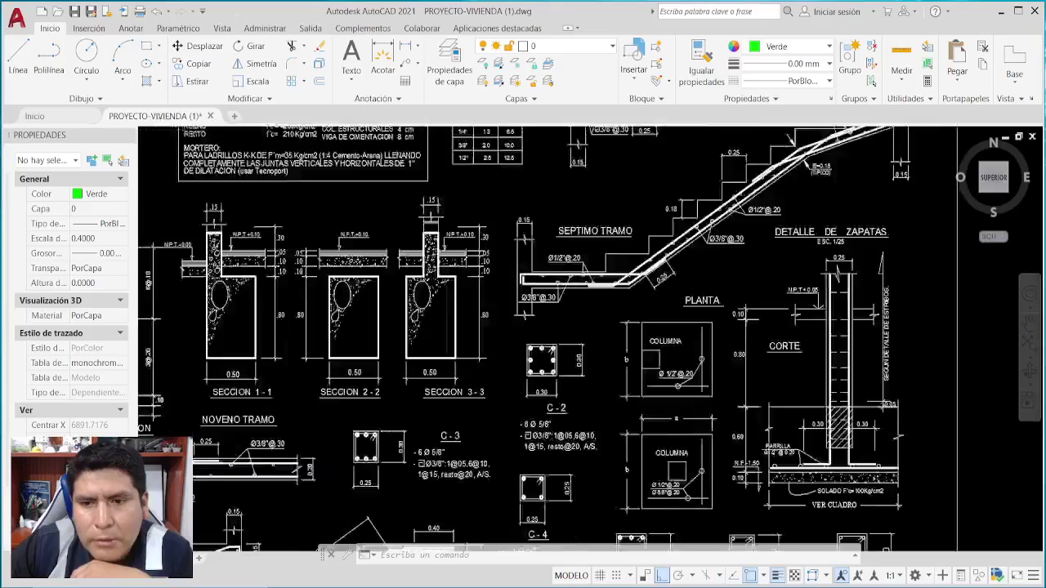
{"action": "middle_click_drag", "start_coordinate": [917, 423], "coordinate": [862, 424]}
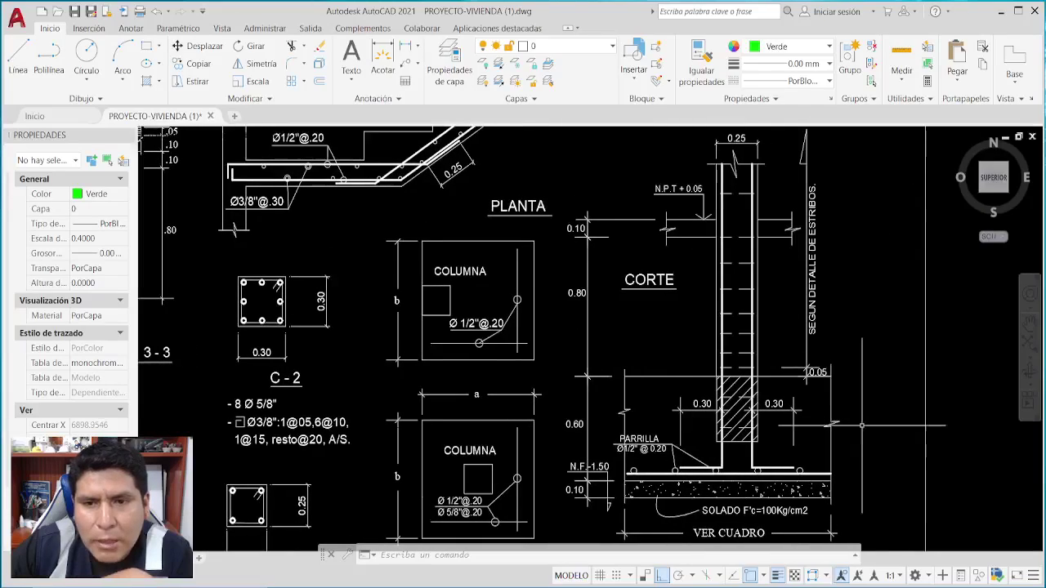
{"action": "scroll", "coordinate": [851, 360], "scroll_direction": "down", "scroll_amount": 5}
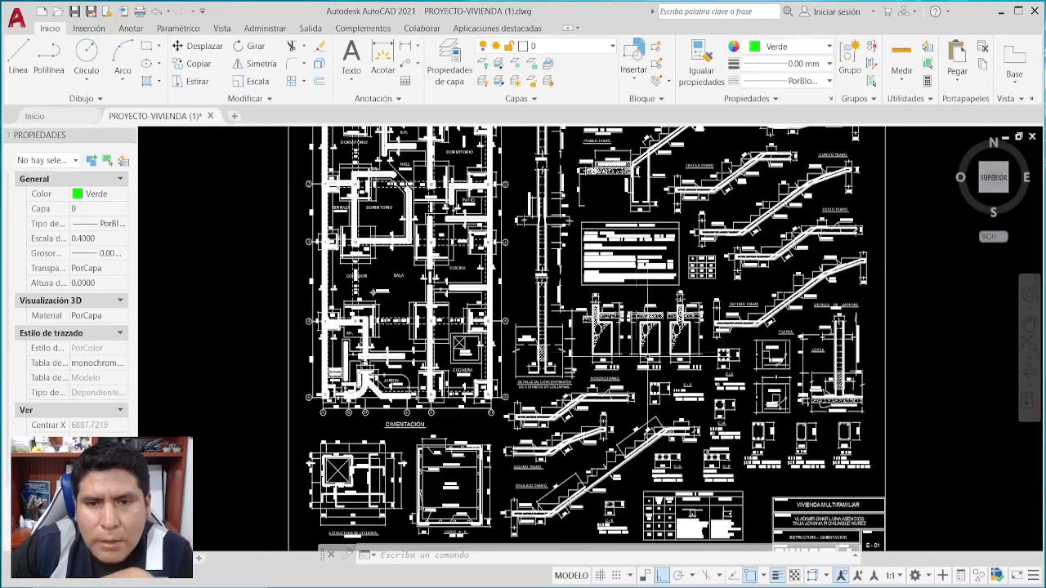
{"action": "scroll", "coordinate": [614, 323], "scroll_direction": "up", "scroll_amount": 4}
{"action": "scroll", "coordinate": [614, 323], "scroll_direction": "up", "scroll_amount": 4}
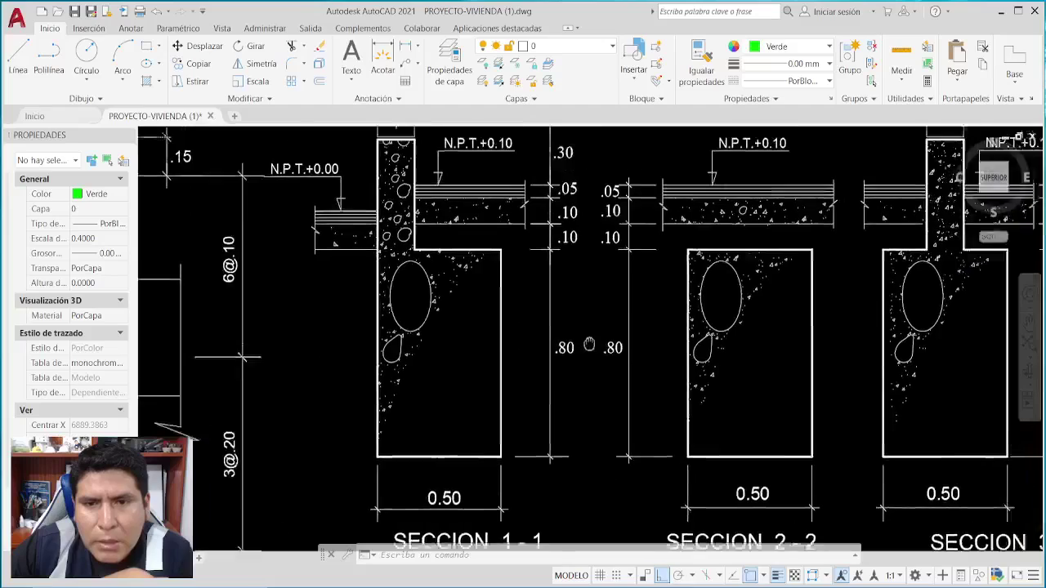
{"action": "scroll", "coordinate": [638, 285], "scroll_direction": "down", "scroll_amount": 5}
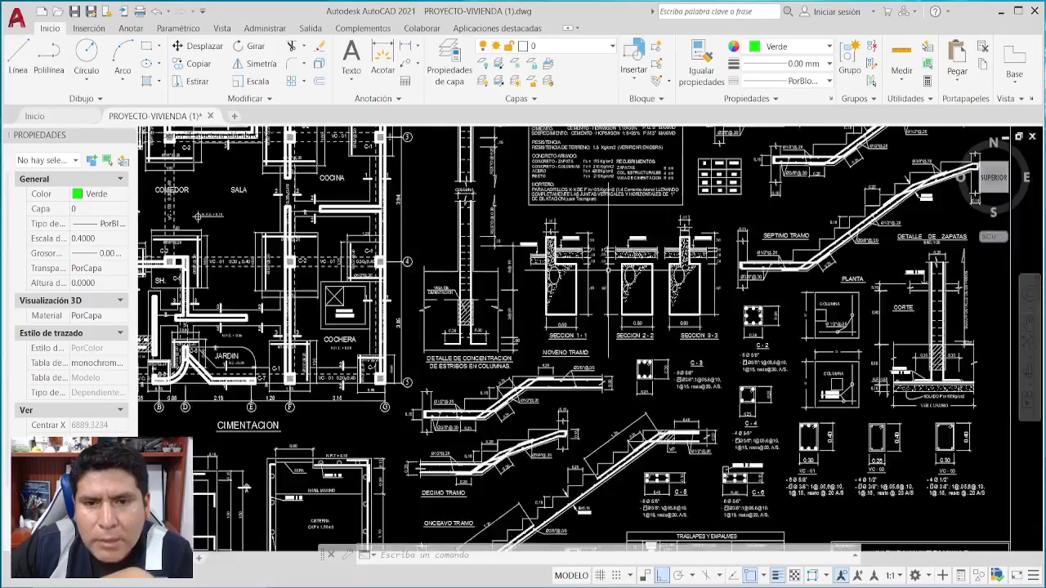
{"action": "middle_click_drag", "start_coordinate": [717, 354], "coordinate": [649, 370]}
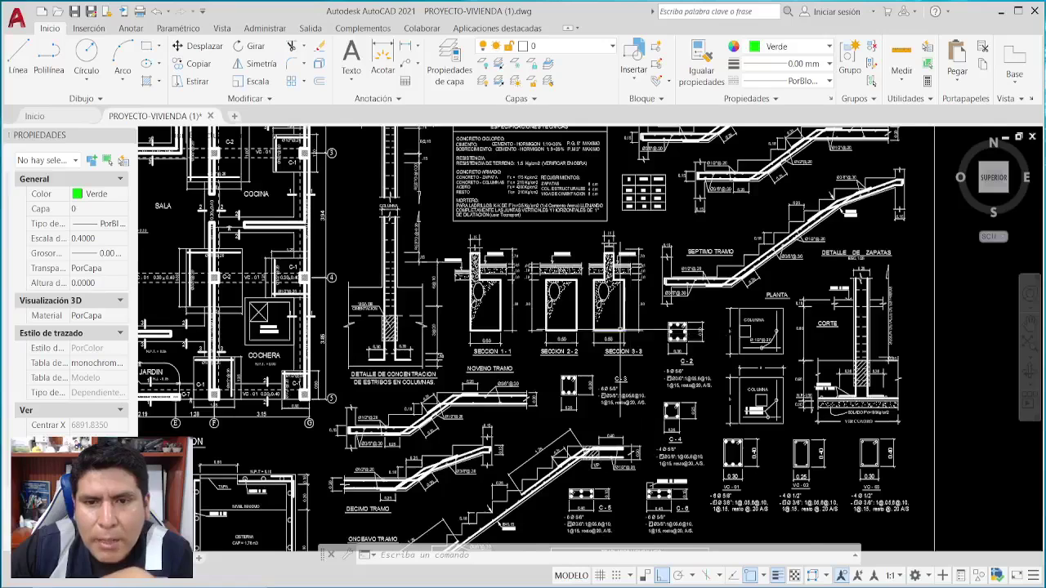
Review the continuous footing sections 1-1, 2-2 and 3-3 among the structural details of foundation sheet E-01.
{"action": "scroll", "coordinate": [619, 332], "scroll_direction": "up", "scroll_amount": 2}
{"action": "scroll", "coordinate": [558, 352], "scroll_direction": "down", "scroll_amount": 2}
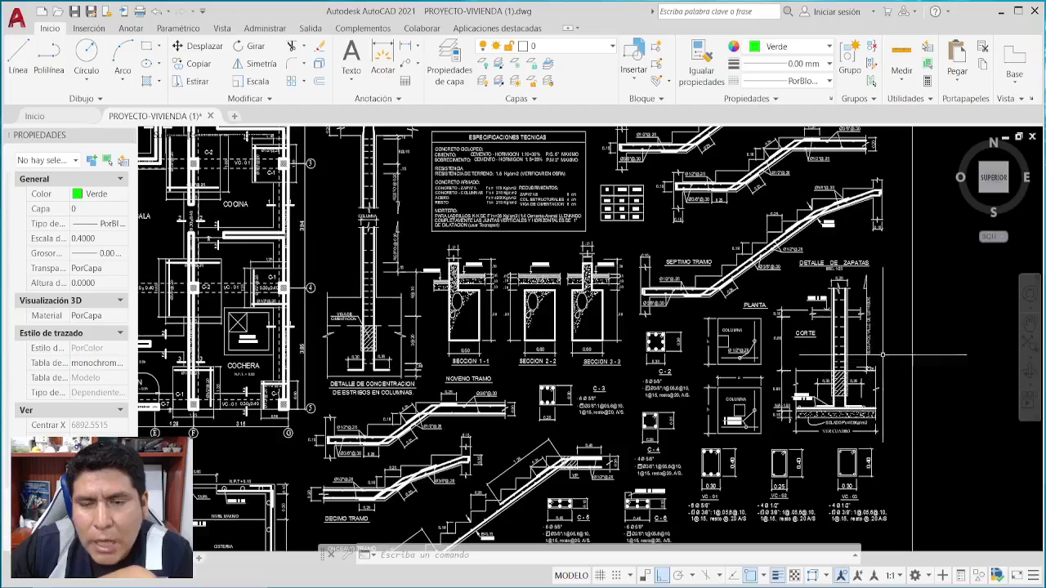
{"action": "middle_click_drag", "start_coordinate": [874, 359], "coordinate": [878, 361]}
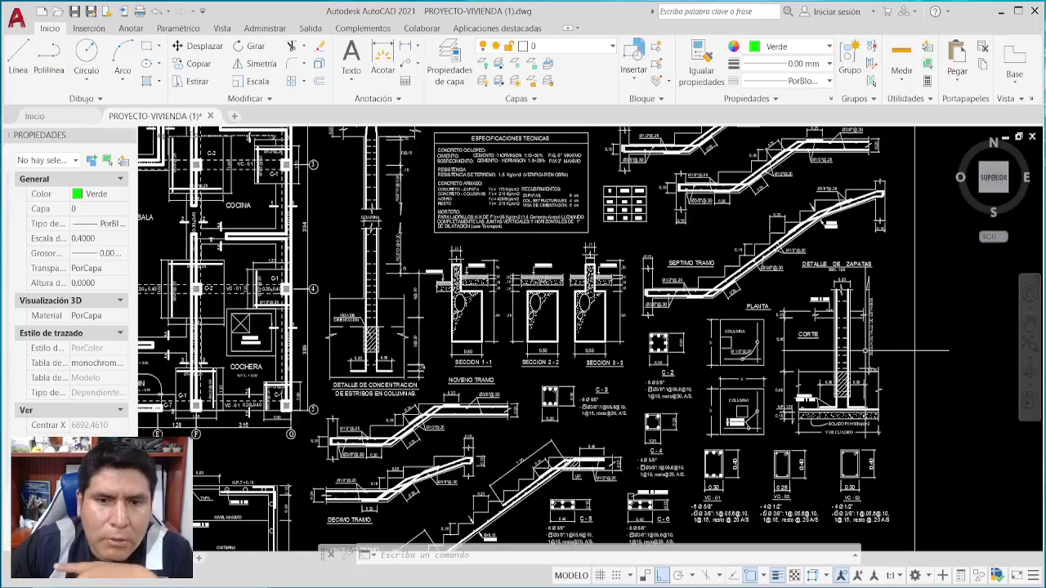
{"action": "scroll", "coordinate": [925, 351], "scroll_direction": "down", "scroll_amount": 2}
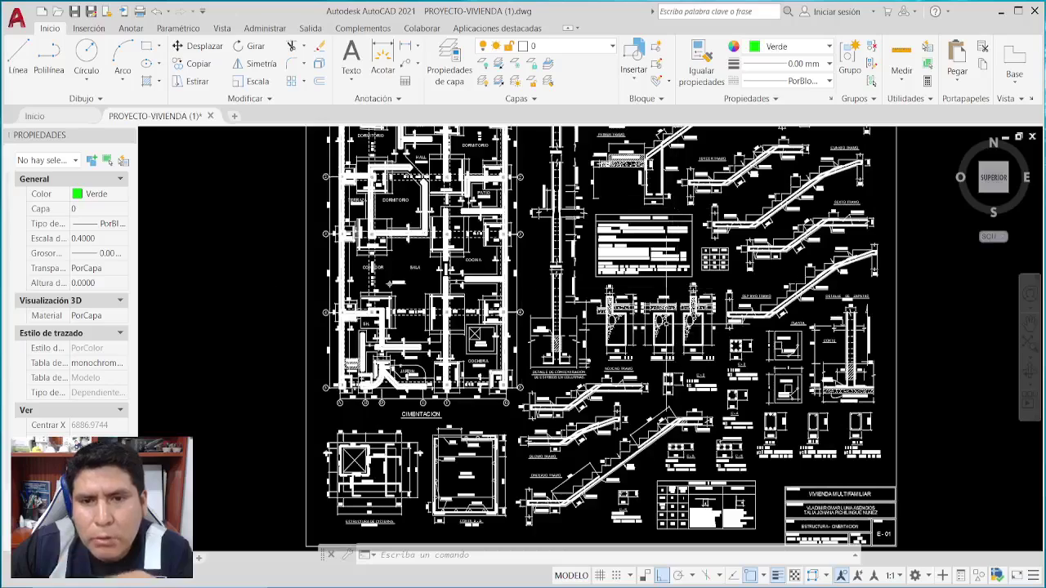
{"action": "scroll", "coordinate": [627, 327], "scroll_direction": "up", "scroll_amount": 6}
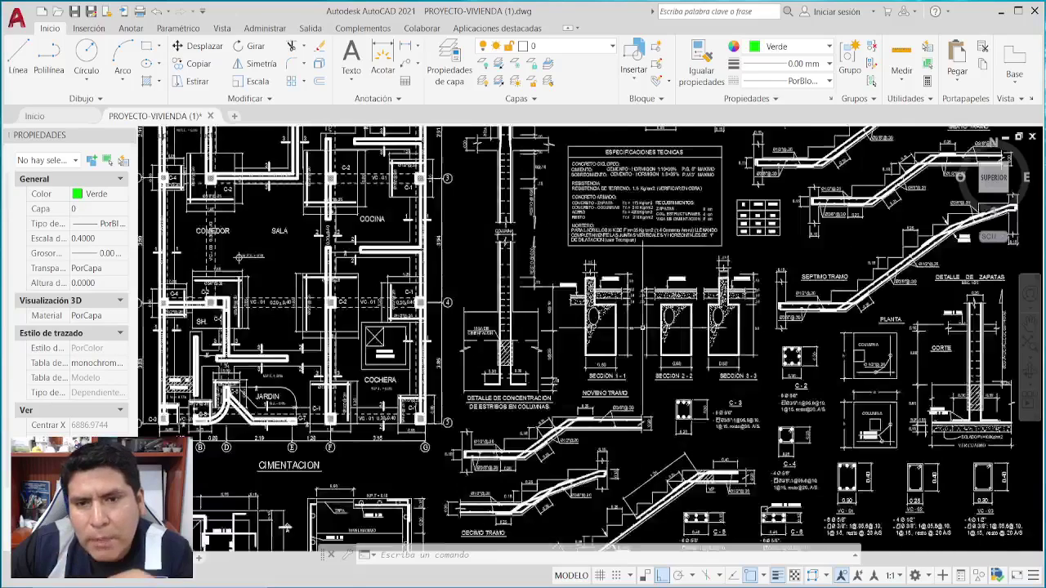
{"action": "scroll", "coordinate": [627, 325], "scroll_direction": "down", "scroll_amount": 3}
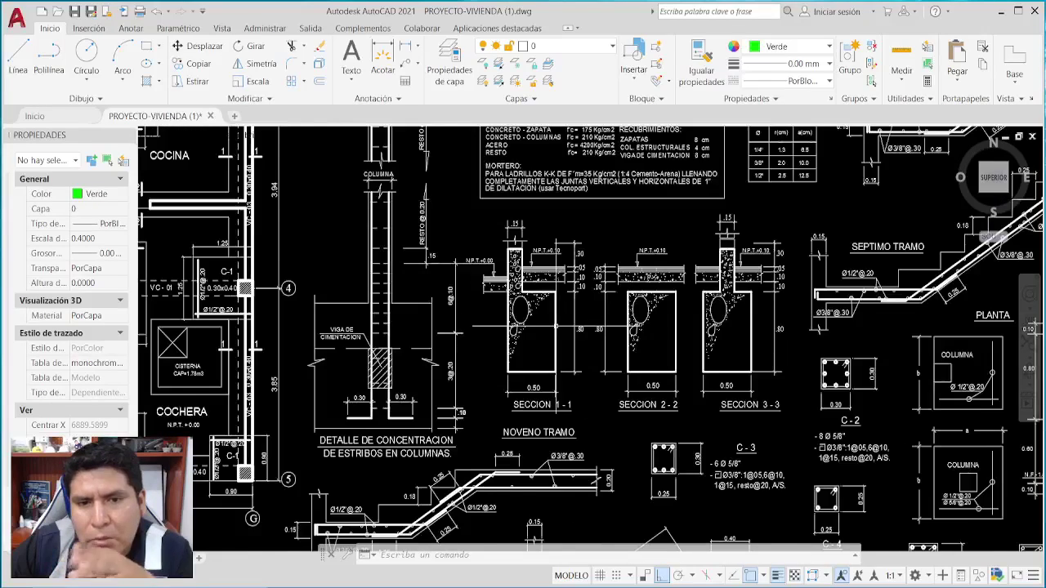
Examine the depth dimensions in the CORTE view of the DETALLE DE ZAPATAS in relation to the neighbouring footing sections.
{"action": "scroll", "coordinate": [556, 326], "scroll_direction": "down", "scroll_amount": 4}
{"action": "middle_click_drag", "start_coordinate": [720, 369], "coordinate": [526, 373]}
{"action": "scroll", "coordinate": [738, 385], "scroll_direction": "up", "scroll_amount": 5}
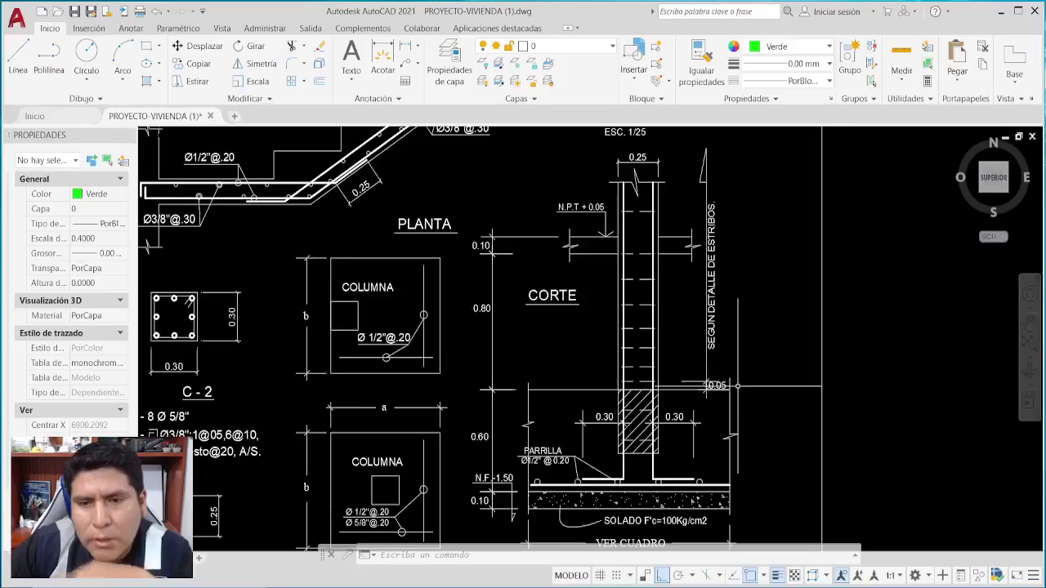
{"action": "scroll", "coordinate": [767, 369], "scroll_direction": "down", "scroll_amount": 4}
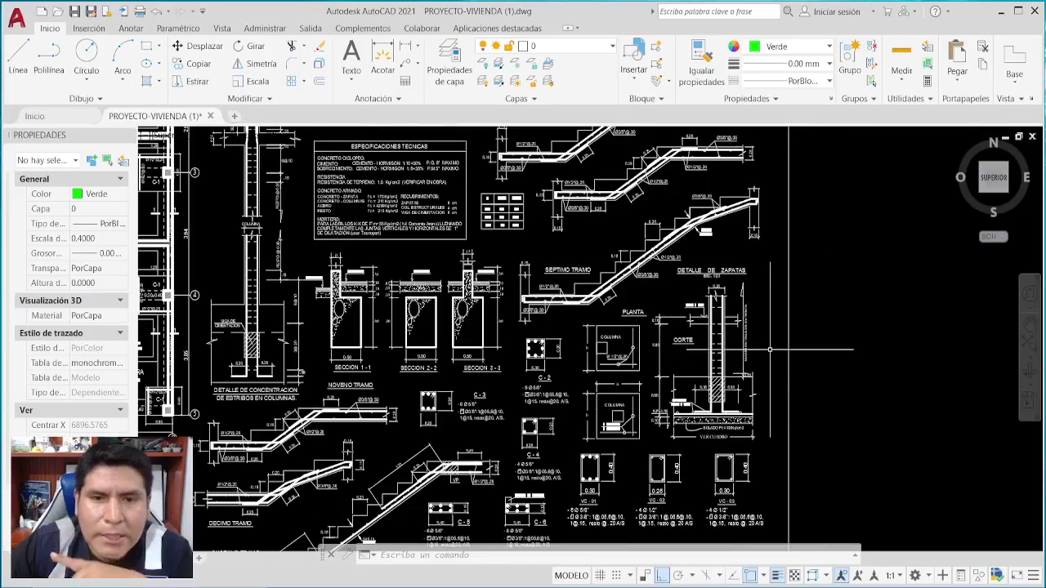
{"action": "middle_click_drag", "start_coordinate": [522, 341], "coordinate": [658, 372]}
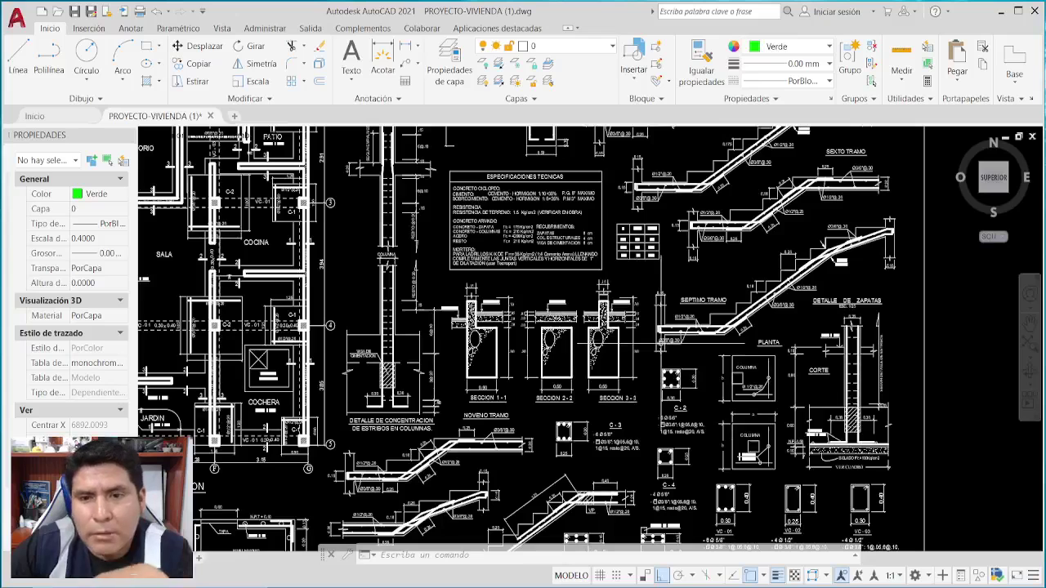
{"action": "middle_click_drag", "start_coordinate": [644, 287], "coordinate": [662, 297]}
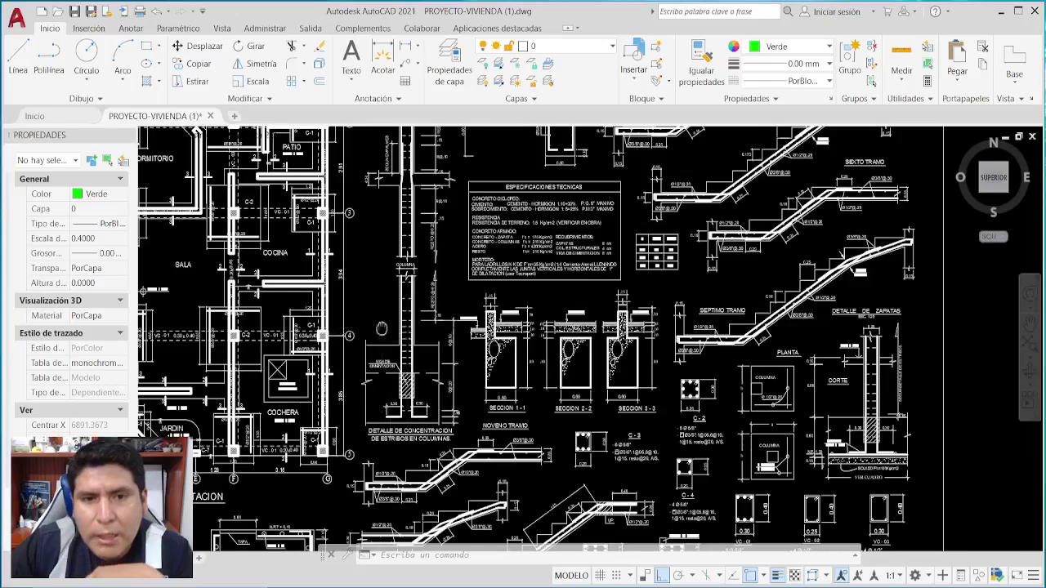
Examine the isolated footings of columns C-1, C-2 and C-4 along axis 4 of the CIMENTACION plan.
{"action": "middle_click_drag", "start_coordinate": [384, 328], "coordinate": [660, 321]}
{"action": "scroll", "coordinate": [433, 327], "scroll_direction": "up", "scroll_amount": 2}
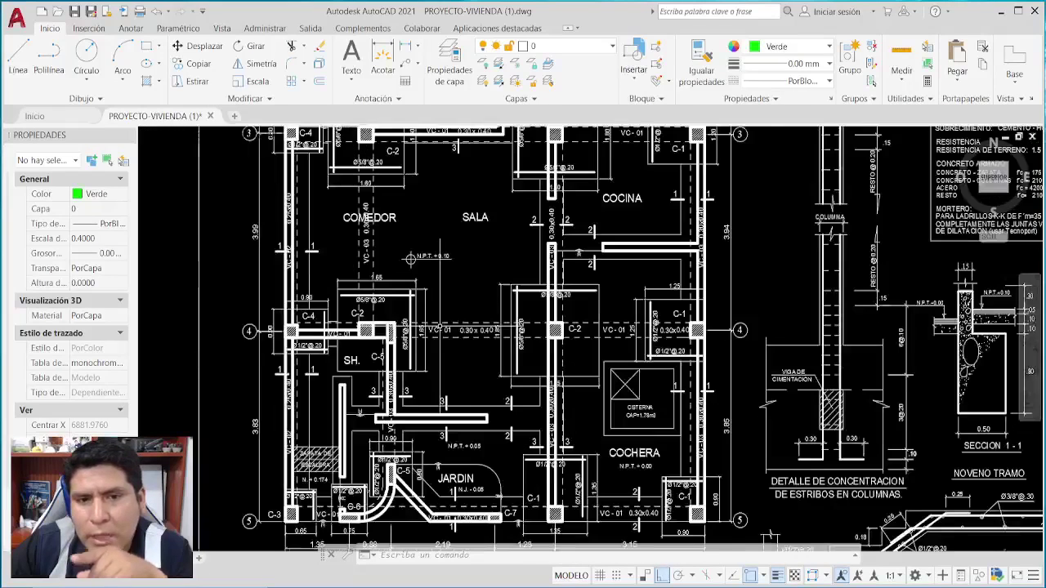
{"action": "scroll", "coordinate": [486, 270], "scroll_direction": "up", "scroll_amount": 2}
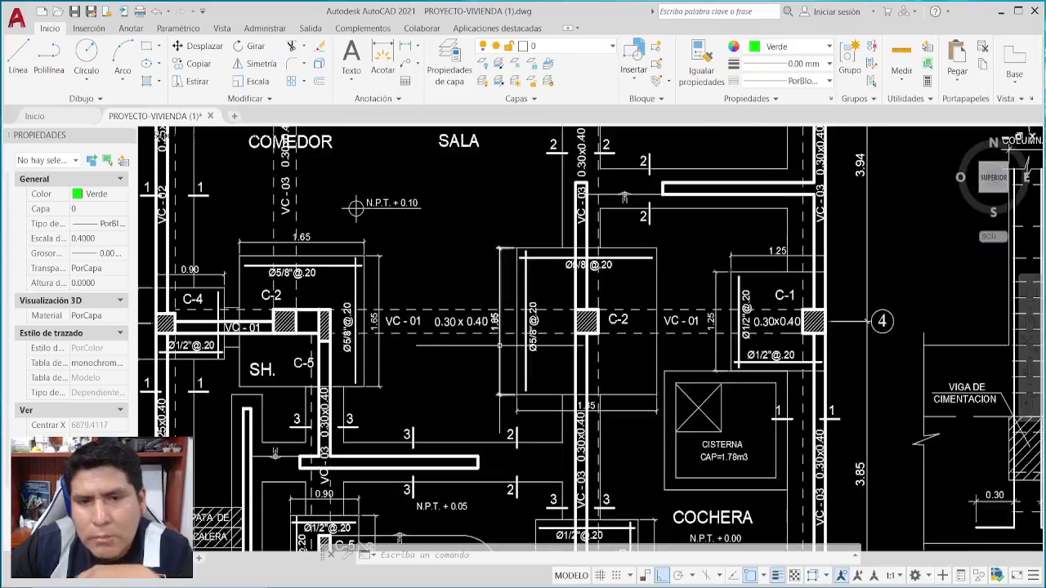
{"action": "middle_click_drag", "start_coordinate": [485, 271], "coordinate": [523, 293]}
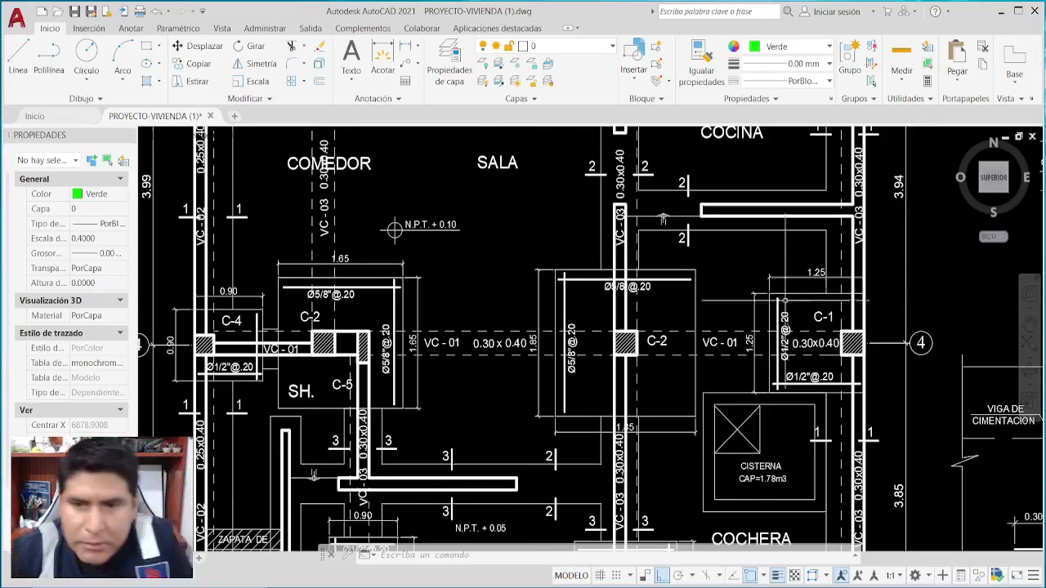
Examine the footing height, foundation level and solado thickness in the DETALLE DE ZAPATAS against the continuous footing sections.
{"action": "scroll", "coordinate": [515, 313], "scroll_direction": "down", "scroll_amount": 5}
{"action": "middle_click_drag", "start_coordinate": [817, 245], "coordinate": [457, 310]}
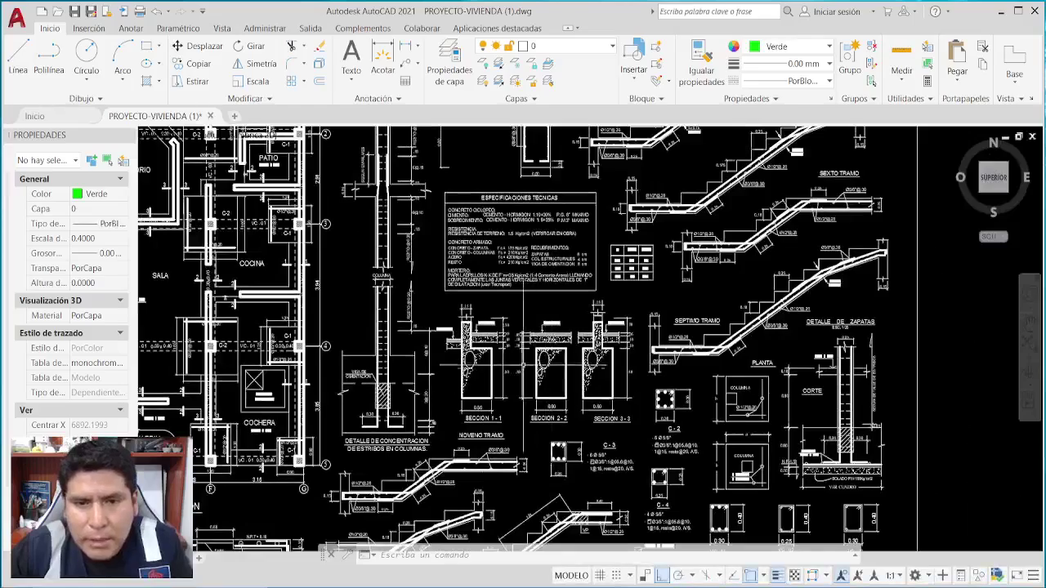
{"action": "scroll", "coordinate": [493, 406], "scroll_direction": "up", "scroll_amount": 6}
{"action": "scroll", "coordinate": [231, 272], "scroll_direction": "down", "scroll_amount": 5}
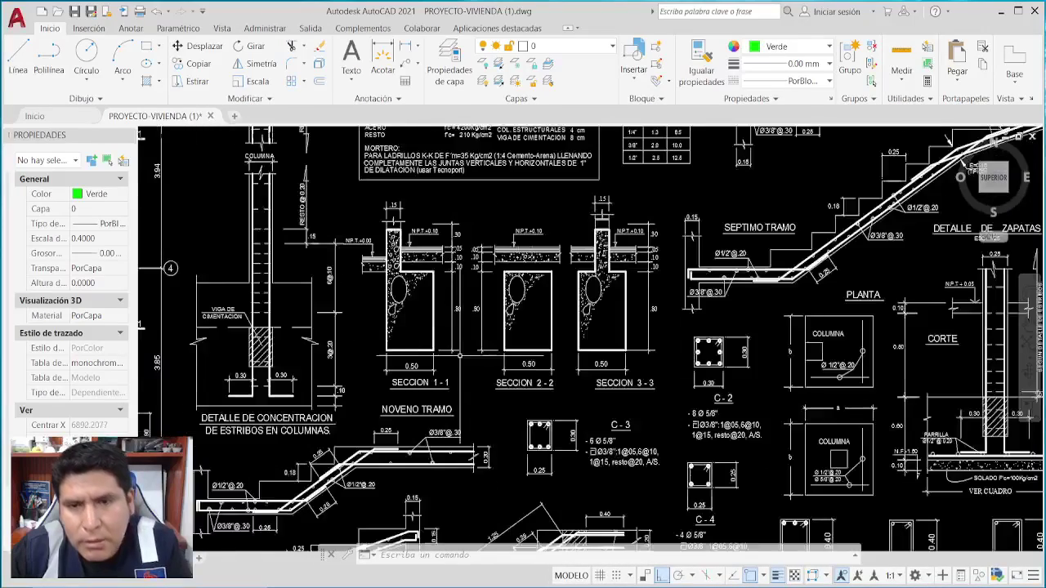
{"action": "middle_click_drag", "start_coordinate": [775, 375], "coordinate": [566, 404]}
{"action": "scroll", "coordinate": [566, 404], "scroll_direction": "up", "scroll_amount": 6}
{"action": "scroll", "coordinate": [566, 404], "scroll_direction": "up", "scroll_amount": 2}
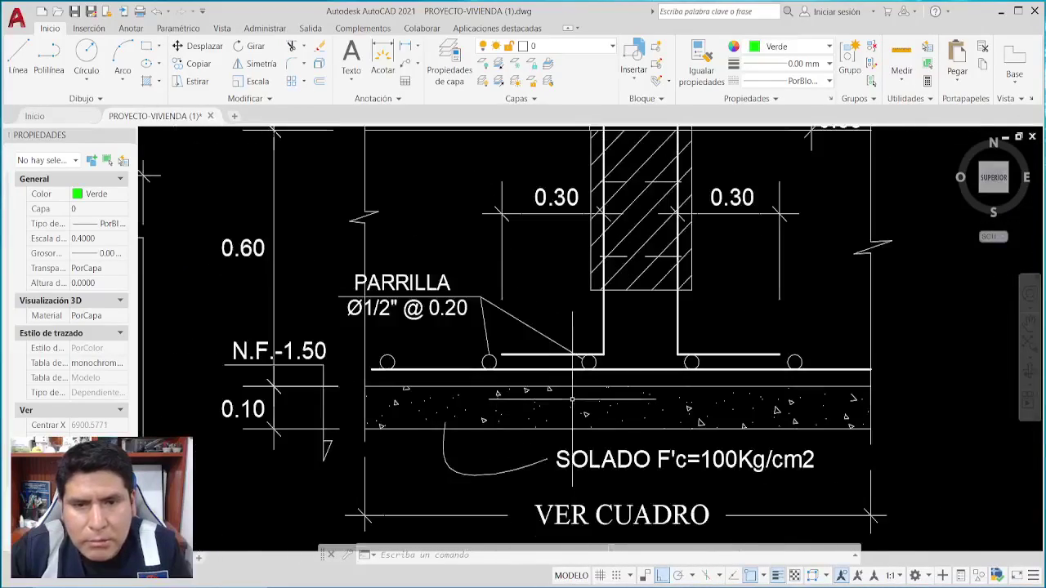
{"action": "scroll", "coordinate": [568, 401], "scroll_direction": "down", "scroll_amount": 8}
{"action": "scroll", "coordinate": [548, 367], "scroll_direction": "up", "scroll_amount": 5}
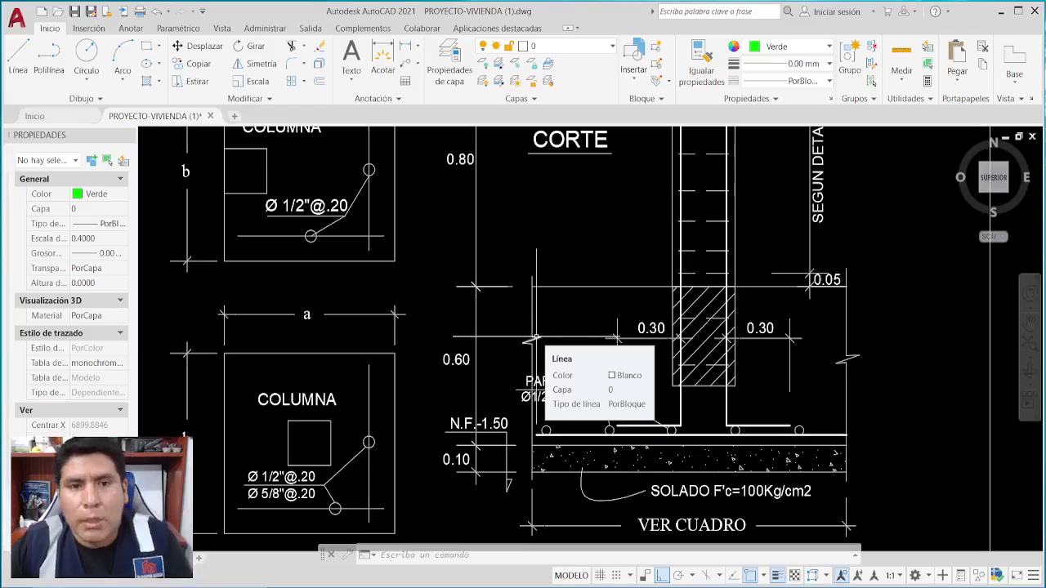
{"action": "scroll", "coordinate": [639, 360], "scroll_direction": "down", "scroll_amount": 3}
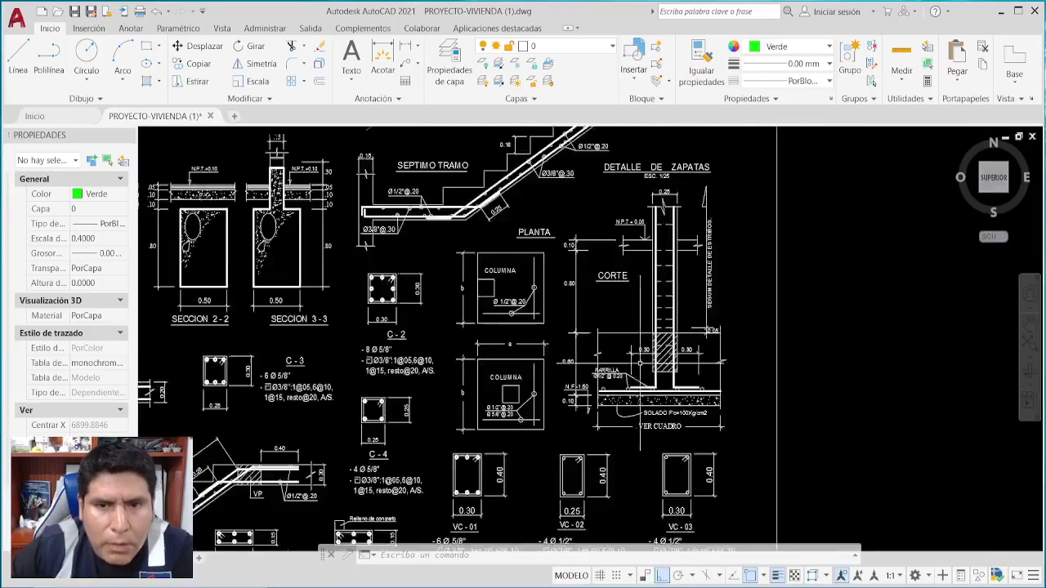
{"action": "scroll", "coordinate": [645, 364], "scroll_direction": "down", "scroll_amount": 5}
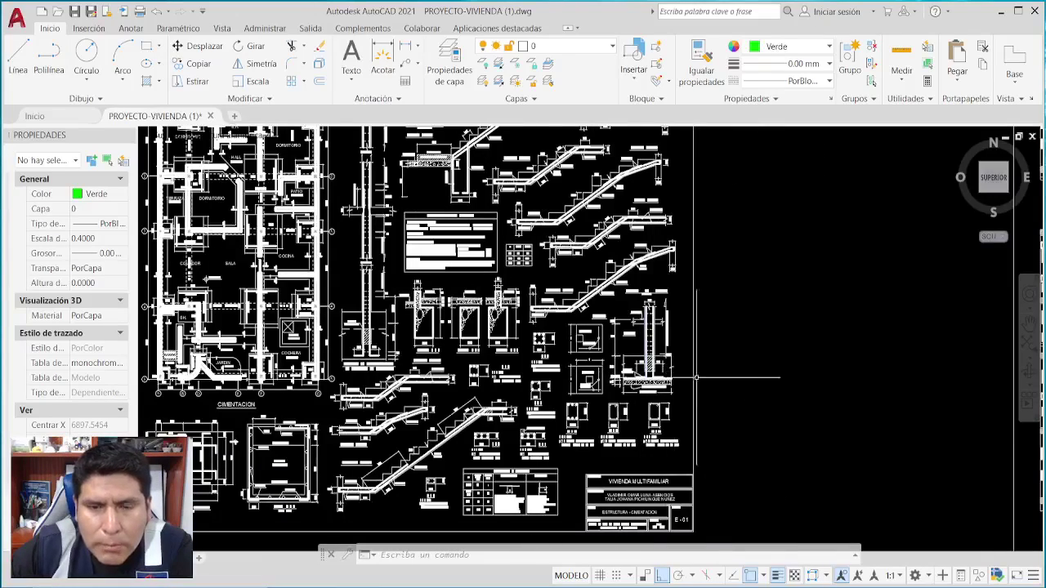
{"action": "mouse_move", "coordinate": [716, 406]}
{"action": "middle_mouse_down"}
{"action": "mouse_move", "coordinate": [836, 444]}
{"action": "mouse_move", "coordinate": [860, 401]}
{"action": "middle_mouse_up"}
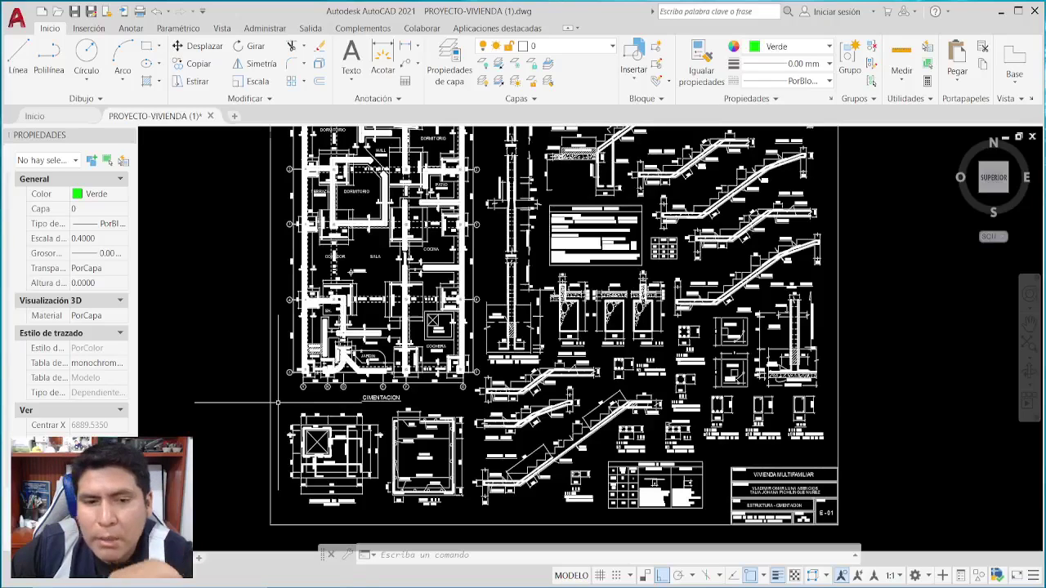
{"action": "key", "text": "alt+Tab"}
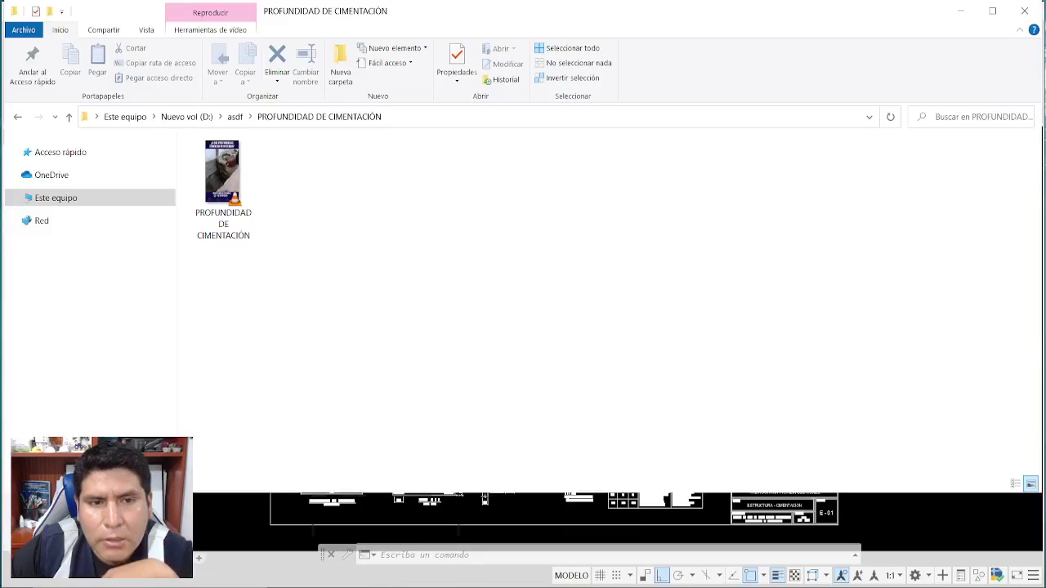
{"action": "left_click", "coordinate": [388, 580]}
{"action": "left_click", "coordinate": [394, 582]}
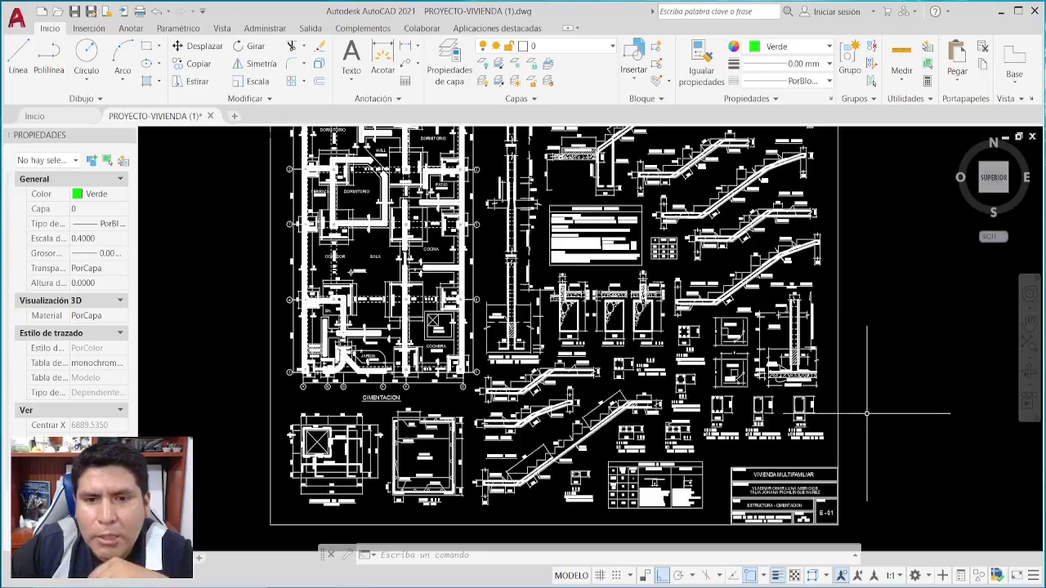
Examine the footings between axes 4 and 5 of the CIMENTACION plan, around the JARDIN and COCHERA areas.
{"action": "middle_click_drag", "start_coordinate": [867, 413], "coordinate": [895, 415]}
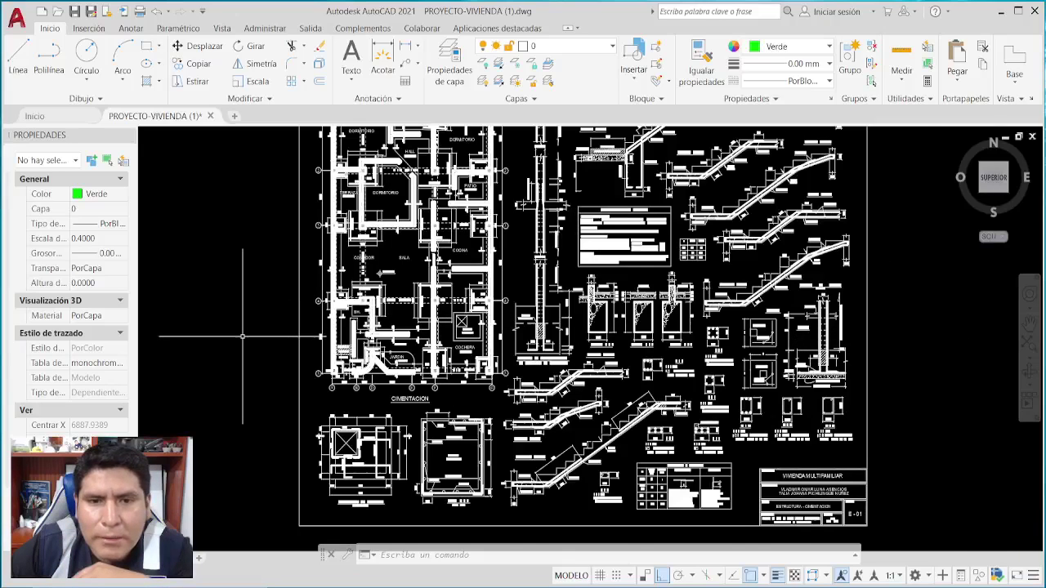
{"action": "scroll", "coordinate": [242, 336], "scroll_direction": "up", "scroll_amount": 4}
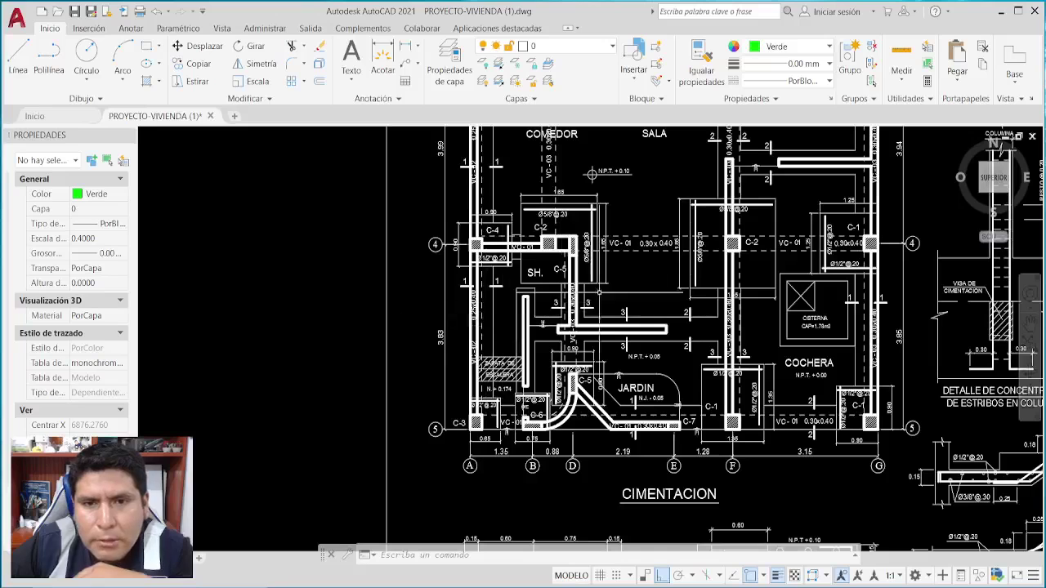
{"action": "scroll", "coordinate": [667, 406], "scroll_direction": "up", "scroll_amount": 2}
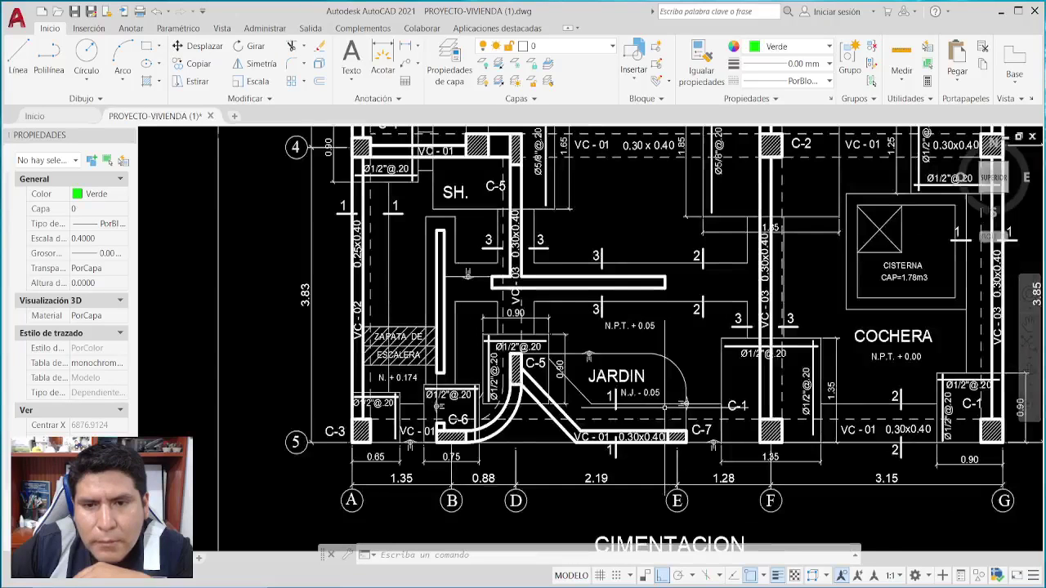
{"action": "middle_click_drag", "start_coordinate": [684, 366], "coordinate": [591, 350]}
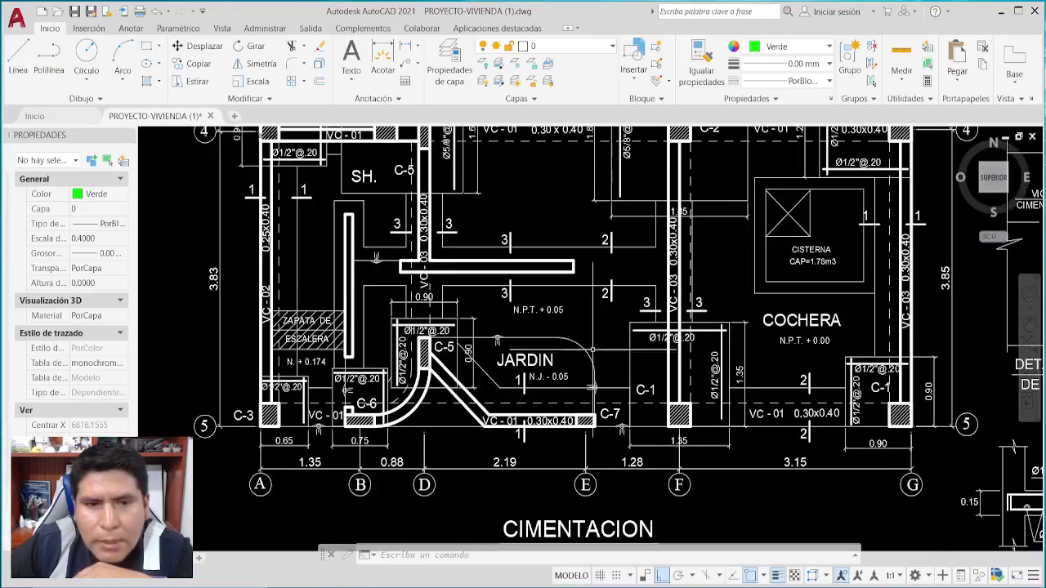
{"action": "middle_click_drag", "start_coordinate": [768, 447], "coordinate": [749, 456]}
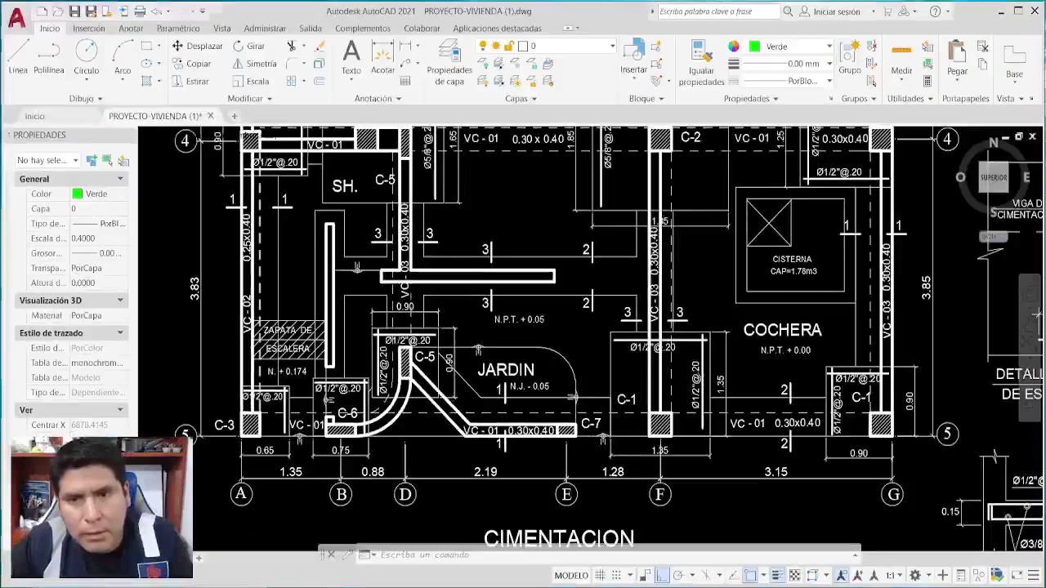
{"action": "key", "text": "Escape"}
{"action": "key", "text": "Escape"}
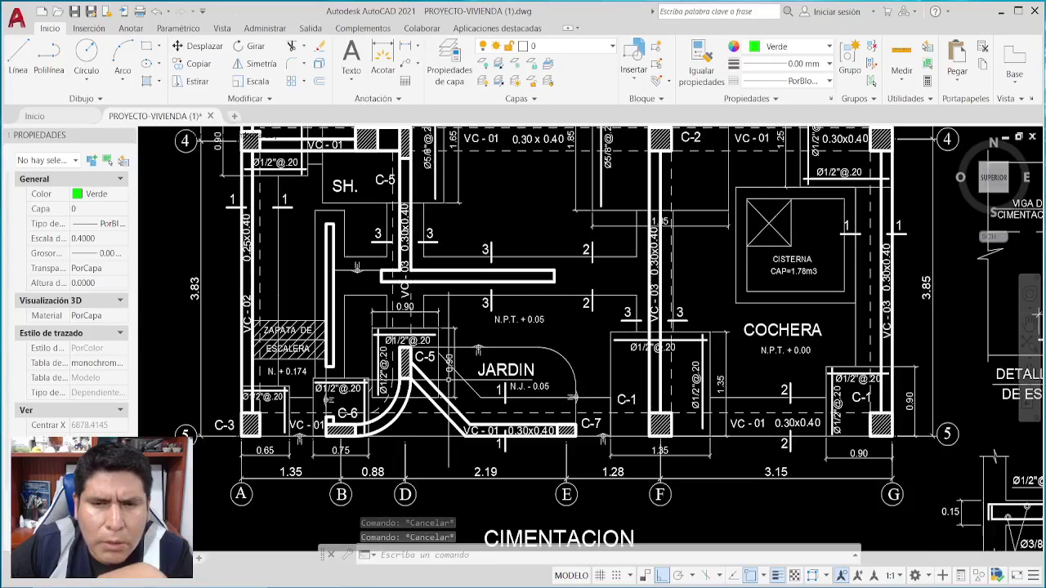
{"action": "mouse_move", "coordinate": [629, 397]}
{"action": "middle_mouse_down"}
{"action": "mouse_move", "coordinate": [625, 425]}
{"action": "mouse_move", "coordinate": [643, 429]}
{"action": "mouse_move", "coordinate": [650, 454]}
{"action": "mouse_move", "coordinate": [636, 456]}
{"action": "middle_mouse_up"}
{"action": "scroll", "coordinate": [650, 454], "scroll_direction": "down", "scroll_amount": 2}
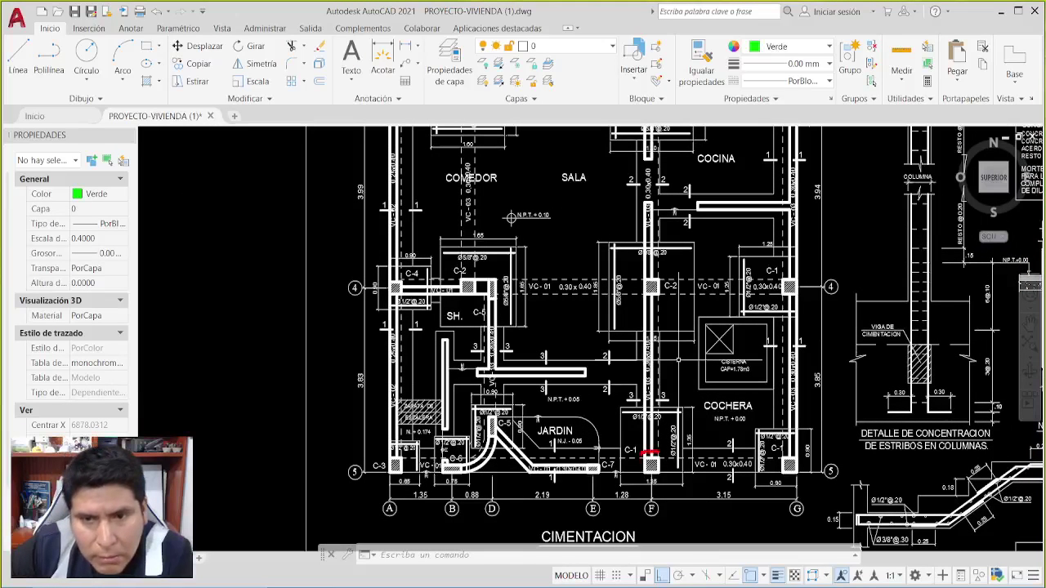
Circle in red column C-1 at F-5, its 1.35 footing dimensions, column C-2 at F-4 and its footing's vertical dimension.
{"action": "mouse_move", "coordinate": [643, 452]}
{"action": "left_mouse_down"}
{"action": "mouse_move", "coordinate": [672, 471]}
{"action": "mouse_move", "coordinate": [660, 448]}
{"action": "left_mouse_up"}
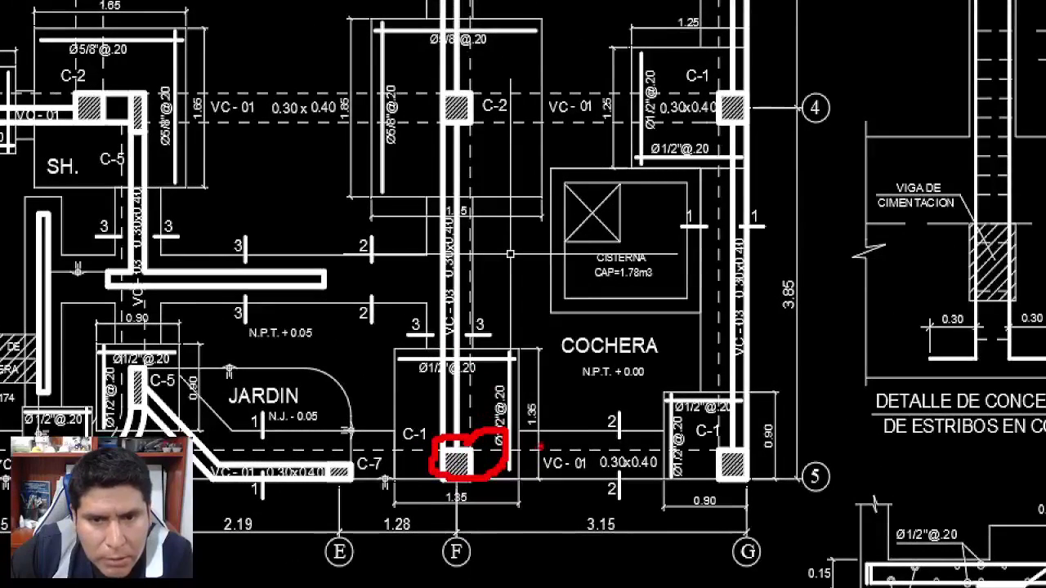
{"action": "mouse_move", "coordinate": [540, 435]}
{"action": "left_mouse_down"}
{"action": "mouse_move", "coordinate": [500, 417]}
{"action": "mouse_move", "coordinate": [539, 372]}
{"action": "mouse_move", "coordinate": [529, 426]}
{"action": "left_mouse_up"}
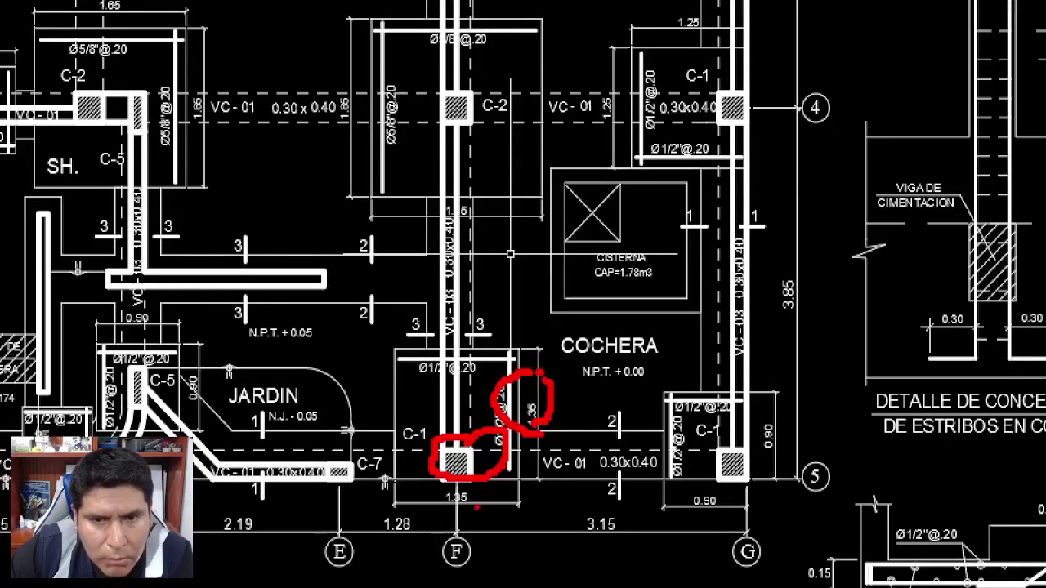
{"action": "mouse_move", "coordinate": [474, 497]}
{"action": "left_mouse_down"}
{"action": "mouse_move", "coordinate": [433, 496]}
{"action": "mouse_move", "coordinate": [485, 510]}
{"action": "left_mouse_up"}
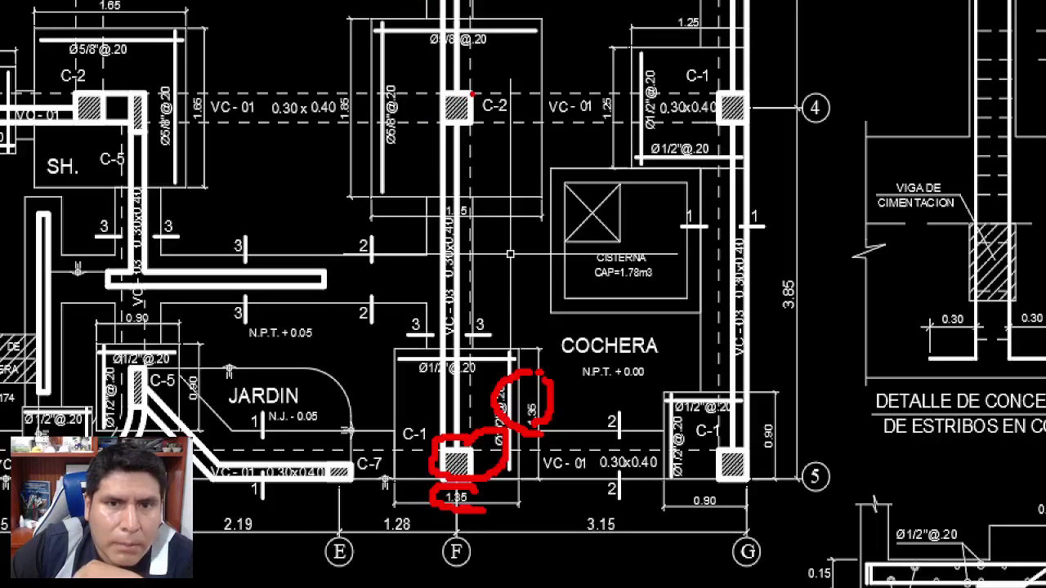
{"action": "mouse_move", "coordinate": [471, 94]}
{"action": "left_mouse_down"}
{"action": "mouse_move", "coordinate": [437, 105]}
{"action": "mouse_move", "coordinate": [461, 139]}
{"action": "mouse_move", "coordinate": [454, 85]}
{"action": "left_mouse_up"}
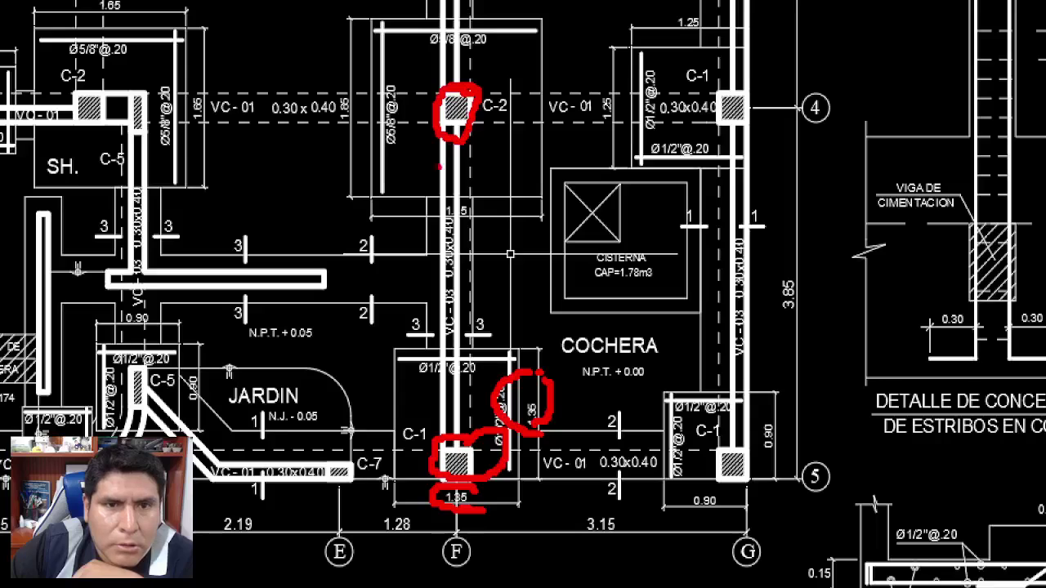
{"action": "mouse_move", "coordinate": [349, 78]}
{"action": "left_mouse_down"}
{"action": "mouse_move", "coordinate": [326, 125]}
{"action": "mouse_move", "coordinate": [355, 141]}
{"action": "mouse_move", "coordinate": [368, 111]}
{"action": "mouse_move", "coordinate": [358, 79]}
{"action": "left_mouse_up"}
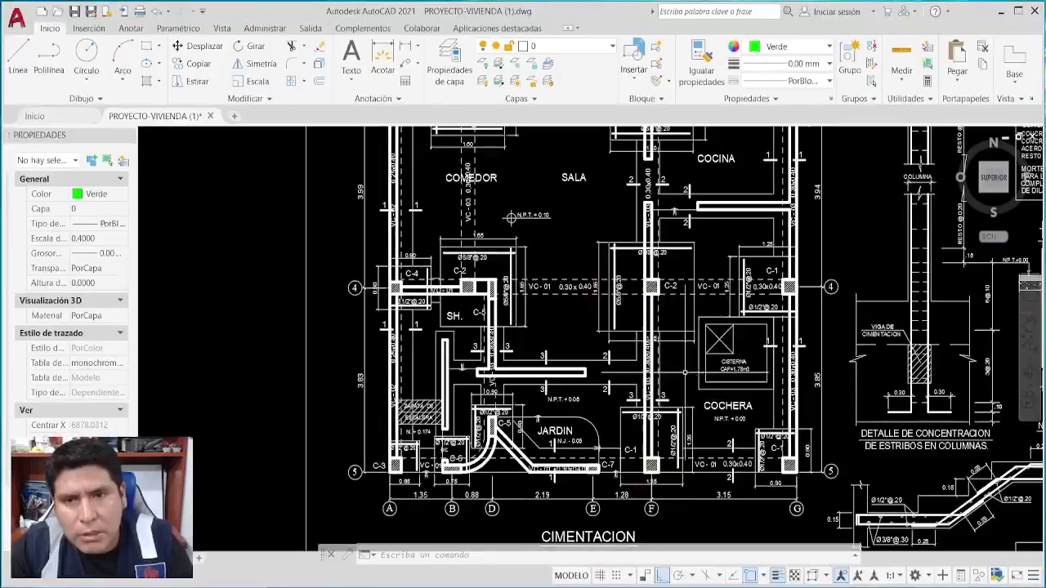
Inspect the horizontal dimension of column C-2's footing at F-4 in the CIMENTACION plan, selecting it and releasing the selection.
{"action": "scroll", "coordinate": [707, 315], "scroll_direction": "up", "scroll_amount": 4}
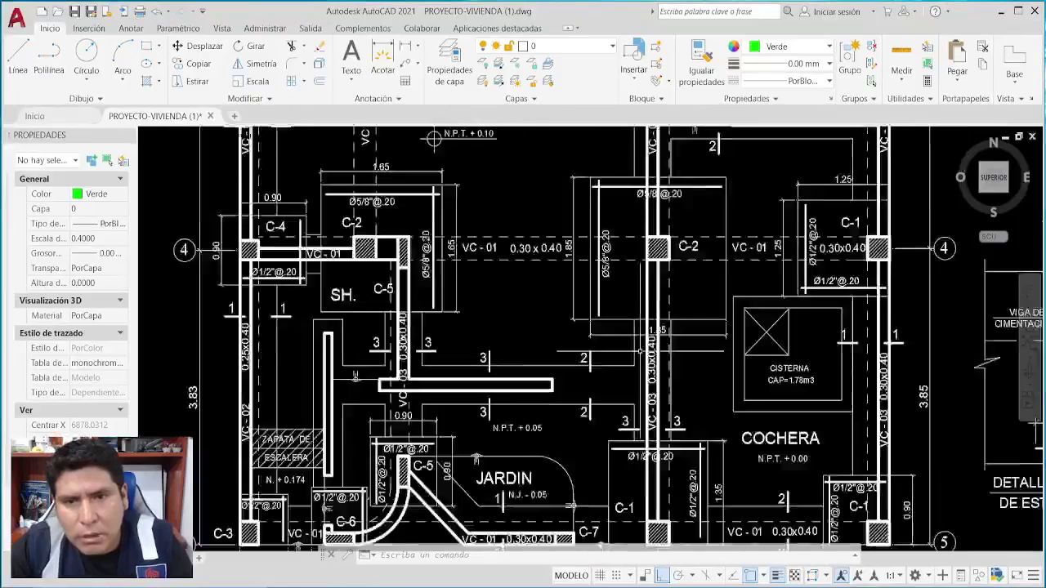
{"action": "scroll", "coordinate": [707, 315], "scroll_direction": "up", "scroll_amount": 3}
{"action": "left_click", "coordinate": [728, 327]}
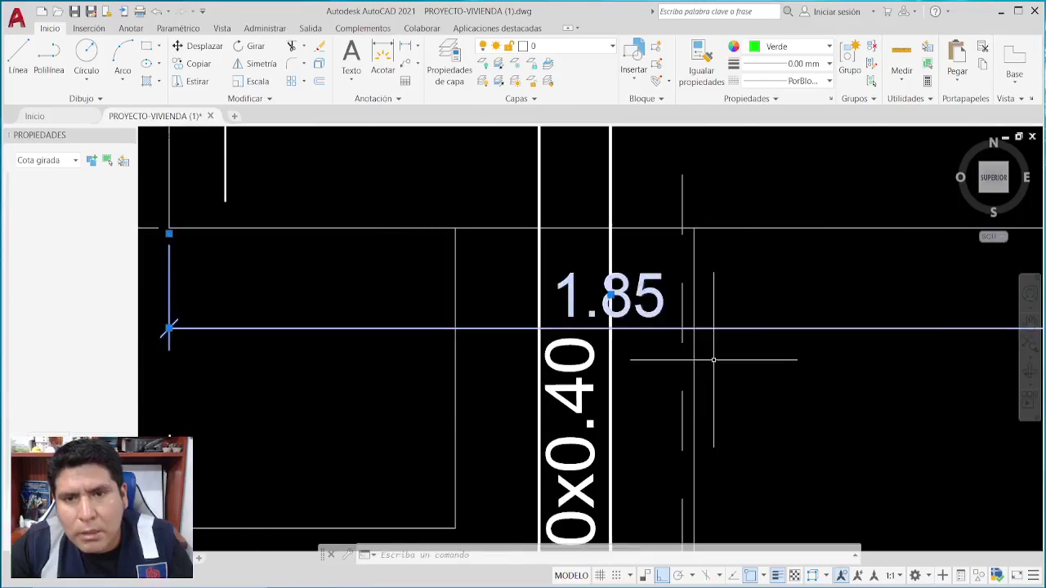
{"action": "scroll", "coordinate": [728, 327], "scroll_direction": "down", "scroll_amount": 2}
{"action": "scroll", "coordinate": [678, 344], "scroll_direction": "down", "scroll_amount": 3}
{"action": "key", "text": "Escape"}
{"action": "key", "text": "Escape"}
{"action": "key", "text": "Escape"}
{"action": "scroll", "coordinate": [736, 345], "scroll_direction": "down", "scroll_amount": 2}
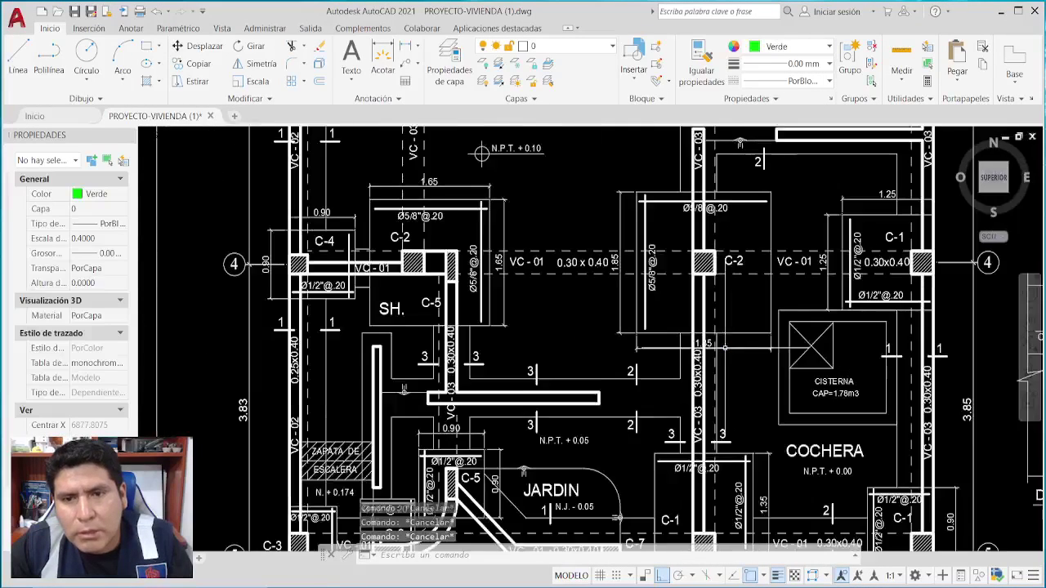
Mark in red column C-1 at G-5 with its 0.90 footing dimensions, and column C-1 at G-4 with its 1.25 footing dimensions.
{"action": "mouse_move", "coordinate": [711, 361]}
{"action": "middle_mouse_down"}
{"action": "mouse_move", "coordinate": [626, 313]}
{"action": "mouse_move", "coordinate": [644, 313]}
{"action": "middle_mouse_up"}
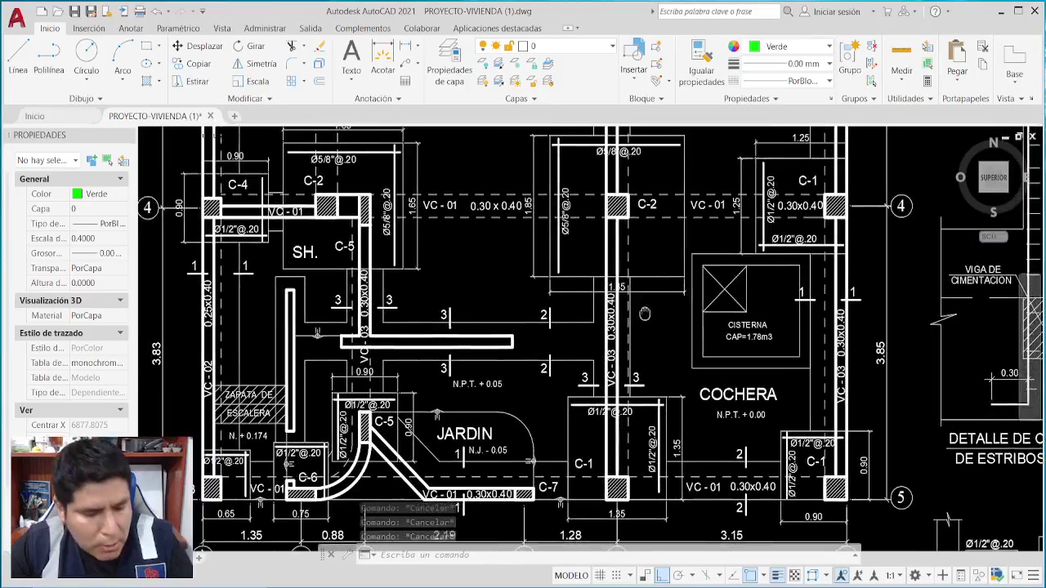
{"action": "mouse_move", "coordinate": [834, 469]}
{"action": "left_mouse_down"}
{"action": "mouse_move", "coordinate": [855, 482]}
{"action": "mouse_move", "coordinate": [830, 470]}
{"action": "left_mouse_up"}
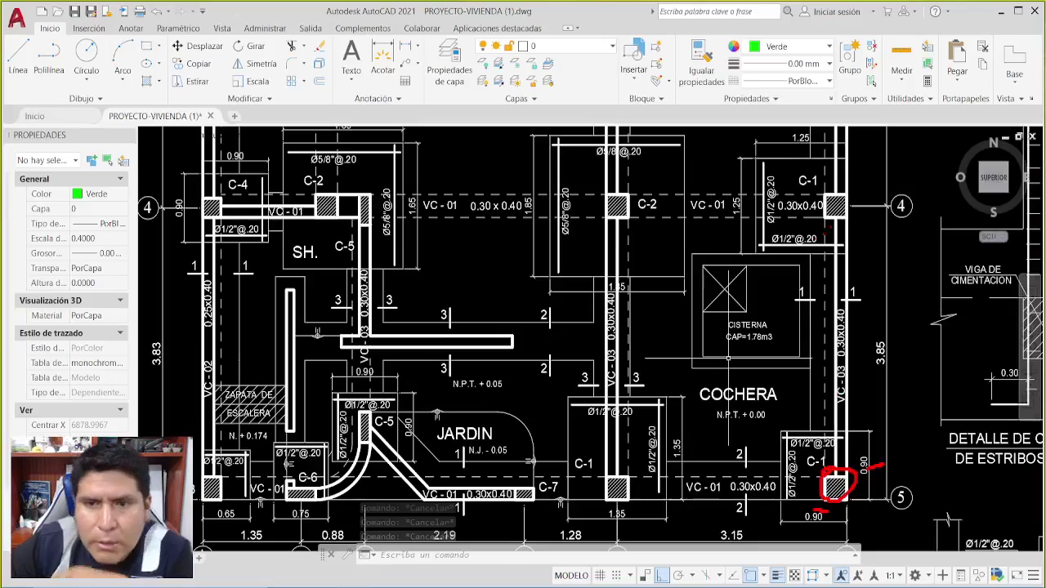
{"action": "mouse_move", "coordinate": [845, 196]}
{"action": "left_mouse_down"}
{"action": "mouse_move", "coordinate": [846, 224]}
{"action": "mouse_move", "coordinate": [865, 205]}
{"action": "left_mouse_up"}
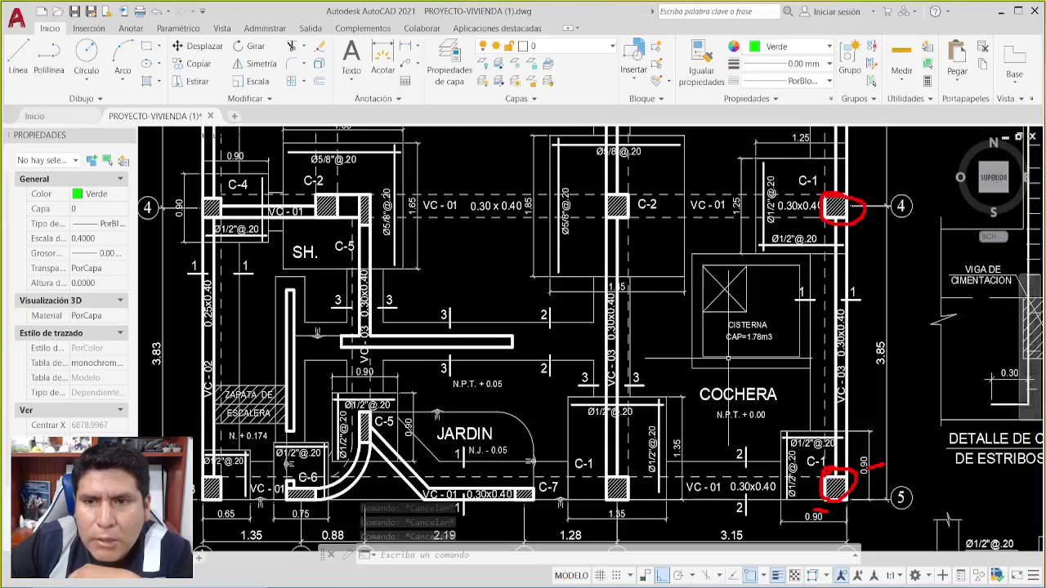
{"action": "left_click_drag", "start_coordinate": [789, 139], "coordinate": [809, 140]}
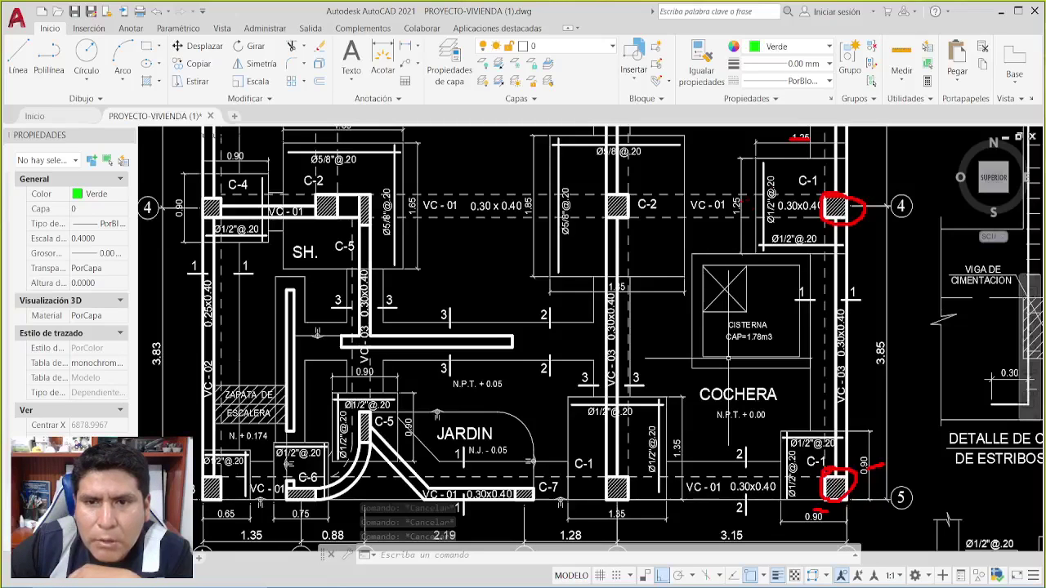
{"action": "left_click_drag", "start_coordinate": [738, 194], "coordinate": [735, 223]}
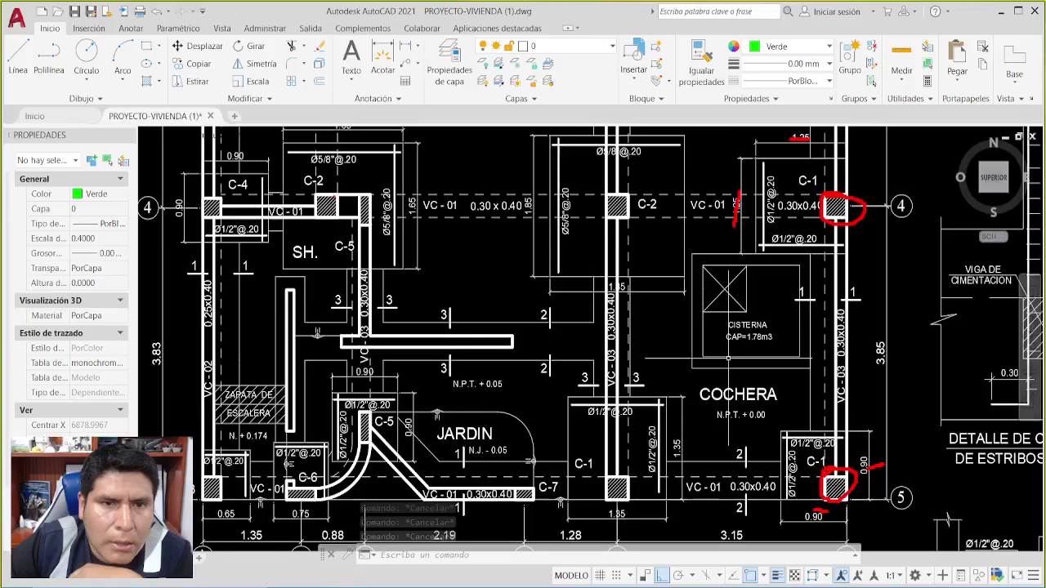
Circle in red column C-2 on axis 4 beside the SH. and both of its 1.65 footing dimensions.
{"action": "mouse_move", "coordinate": [314, 197]}
{"action": "left_mouse_down"}
{"action": "mouse_move", "coordinate": [331, 219]}
{"action": "mouse_move", "coordinate": [337, 194]}
{"action": "left_mouse_up"}
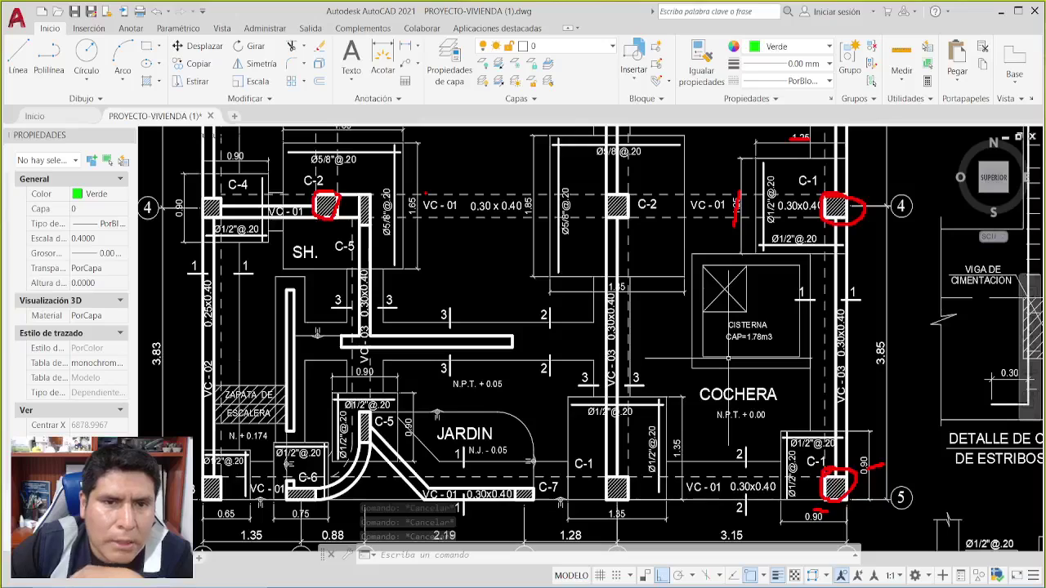
{"action": "mouse_move", "coordinate": [420, 193]}
{"action": "left_mouse_down"}
{"action": "mouse_move", "coordinate": [426, 221]}
{"action": "mouse_move", "coordinate": [423, 193]}
{"action": "left_mouse_up"}
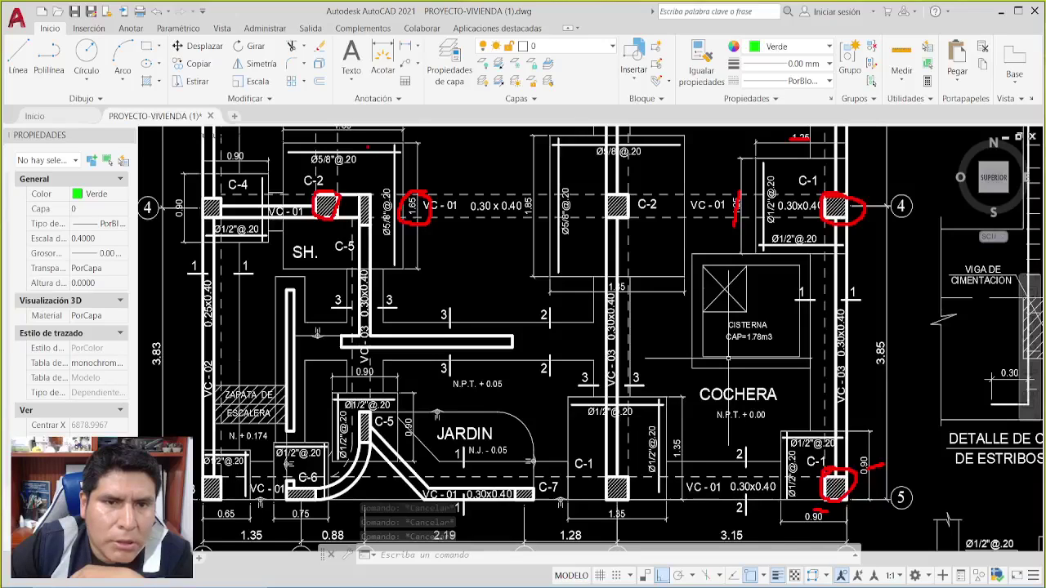
{"action": "mouse_move", "coordinate": [348, 127]}
{"action": "left_mouse_down"}
{"action": "mouse_move", "coordinate": [365, 143]}
{"action": "mouse_move", "coordinate": [364, 119]}
{"action": "left_mouse_up"}
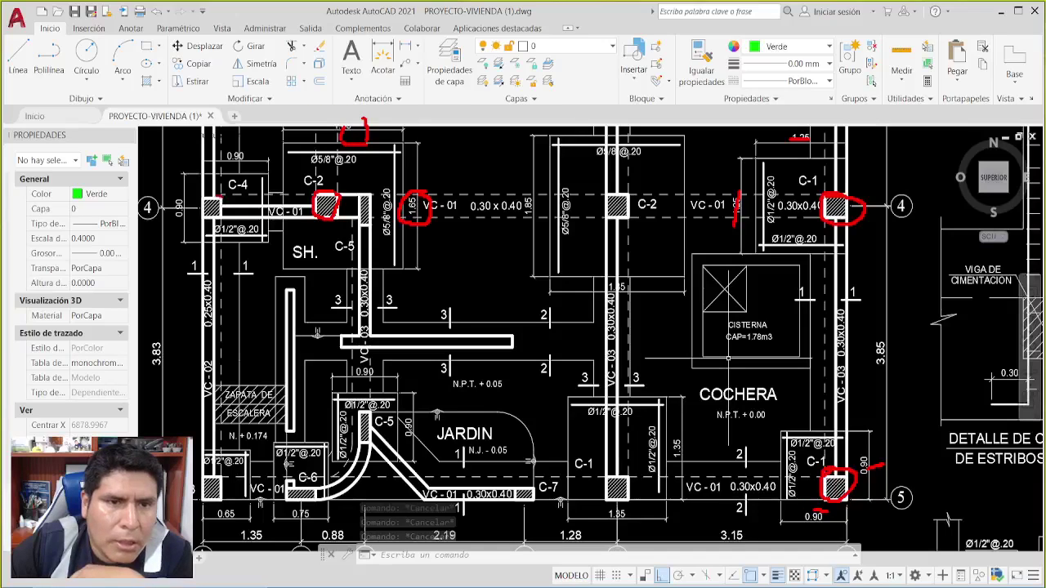
Circle in red column C-4 at A-4 and its two 0.90 footing dimensions, and clear all red marks.
{"action": "mouse_move", "coordinate": [219, 196]}
{"action": "left_mouse_down"}
{"action": "mouse_move", "coordinate": [219, 222]}
{"action": "mouse_move", "coordinate": [220, 192]}
{"action": "left_mouse_up"}
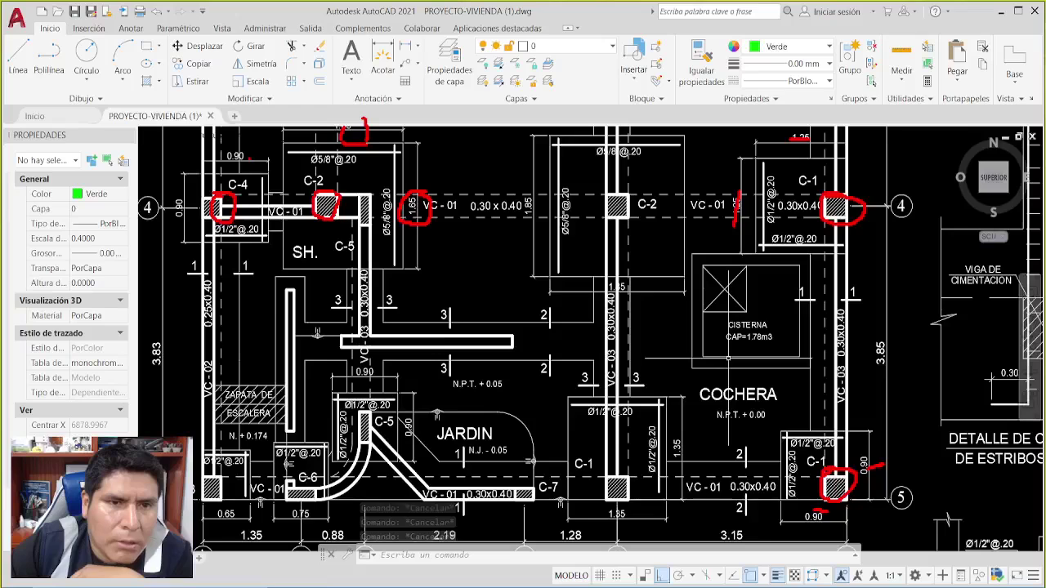
{"action": "mouse_move", "coordinate": [250, 160]}
{"action": "left_mouse_down"}
{"action": "mouse_move", "coordinate": [229, 173]}
{"action": "mouse_move", "coordinate": [245, 154]}
{"action": "left_mouse_up"}
{"action": "left_click_drag", "start_coordinate": [181, 191], "coordinate": [184, 224]}
{"action": "left_click_drag", "start_coordinate": [178, 203], "coordinate": [199, 220]}
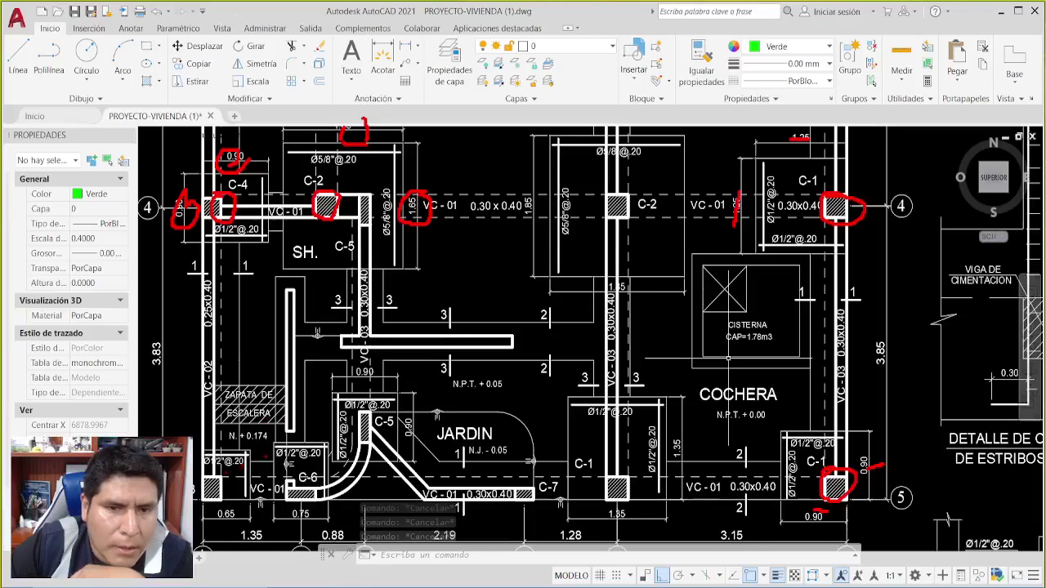
{"action": "key", "text": "Escape"}
Circle column C-7 at E-5 in red, mark the space beside it, and clear the red marks.
{"action": "mouse_move", "coordinate": [523, 327]}
{"action": "middle_mouse_down"}
{"action": "mouse_move", "coordinate": [642, 248]}
{"action": "mouse_move", "coordinate": [768, 239]}
{"action": "middle_mouse_up"}
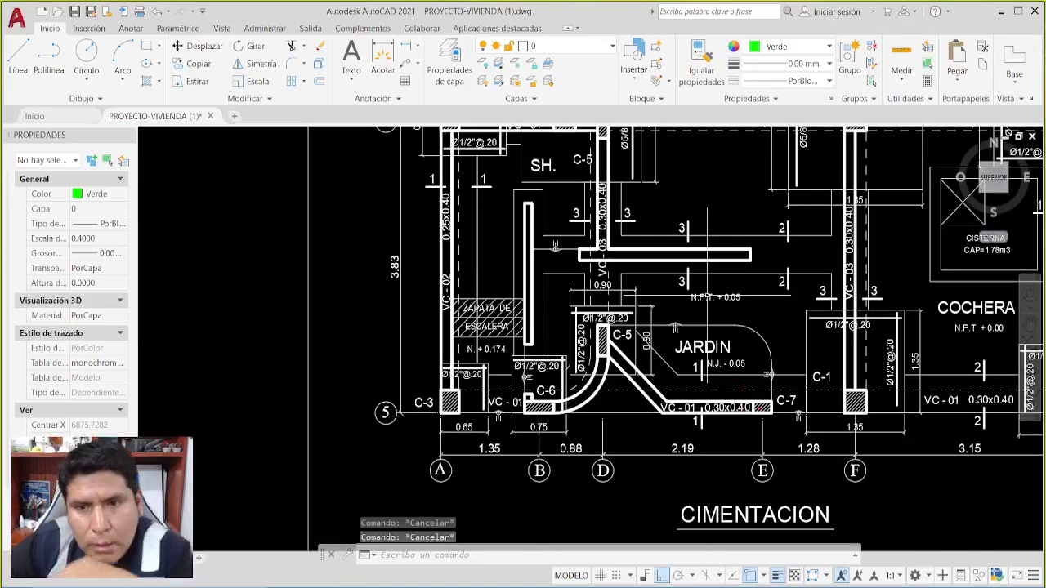
{"action": "mouse_move", "coordinate": [776, 398]}
{"action": "left_mouse_down"}
{"action": "mouse_move", "coordinate": [748, 399]}
{"action": "mouse_move", "coordinate": [746, 414]}
{"action": "mouse_move", "coordinate": [774, 404]}
{"action": "left_mouse_up"}
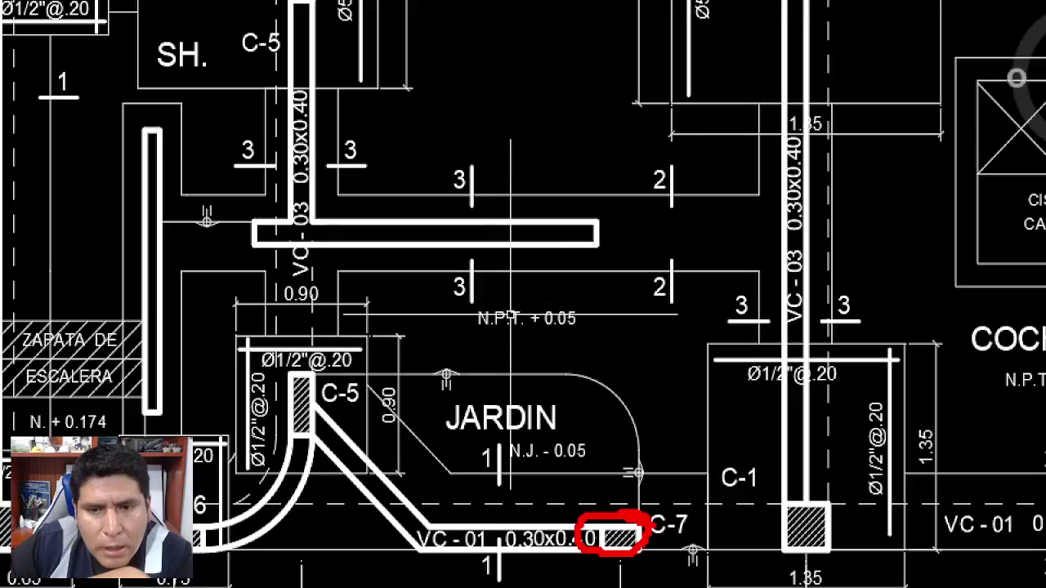
{"action": "left_click_drag", "start_coordinate": [652, 541], "coordinate": [686, 500]}
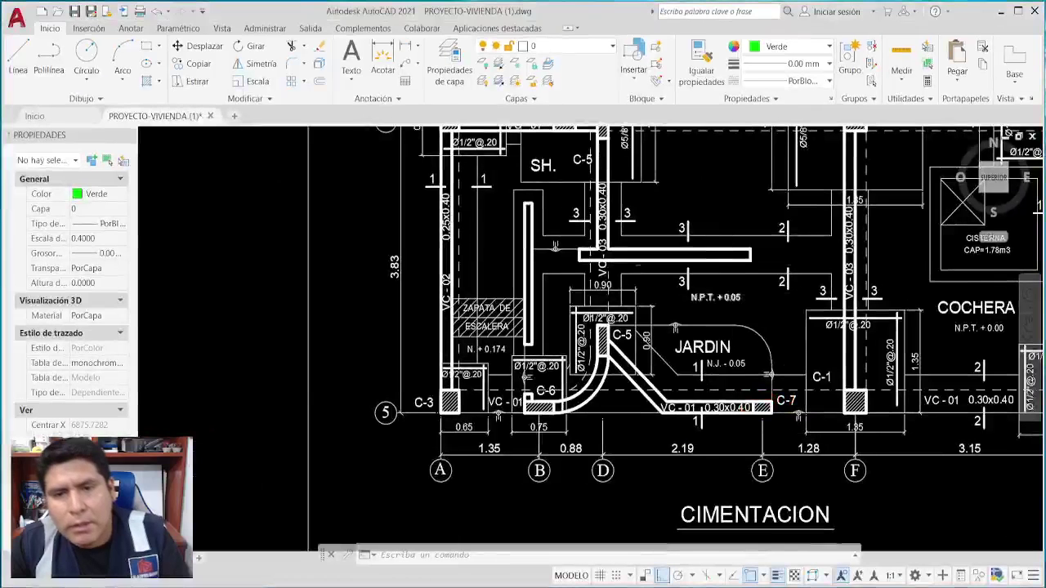
{"action": "key", "text": "Escape"}
{"action": "key", "text": "Escape"}
Measure the horizontal side of column C-7 with a temporary dimension and cancel it.
{"action": "scroll", "coordinate": [621, 535], "scroll_direction": "up", "scroll_amount": 5}
{"action": "scroll", "coordinate": [757, 416], "scroll_direction": "up", "scroll_amount": 4}
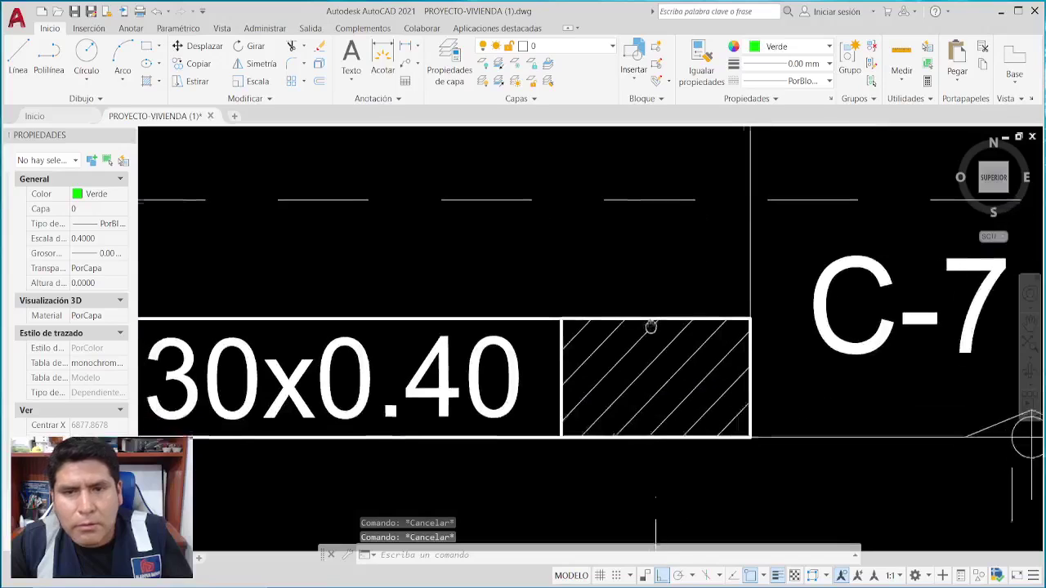
{"action": "left_click", "coordinate": [389, 64]}
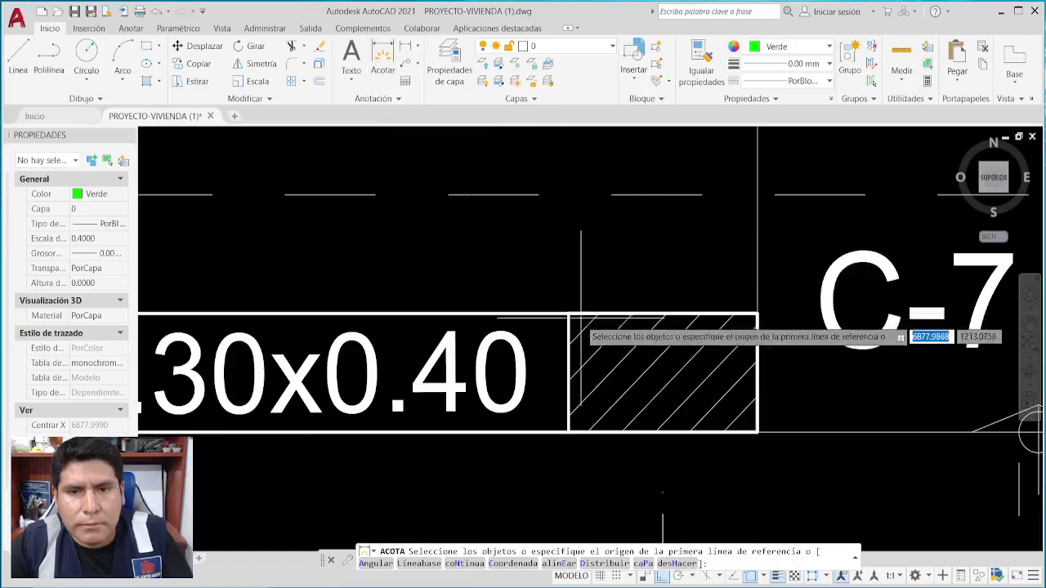
{"action": "left_click", "coordinate": [568, 314]}
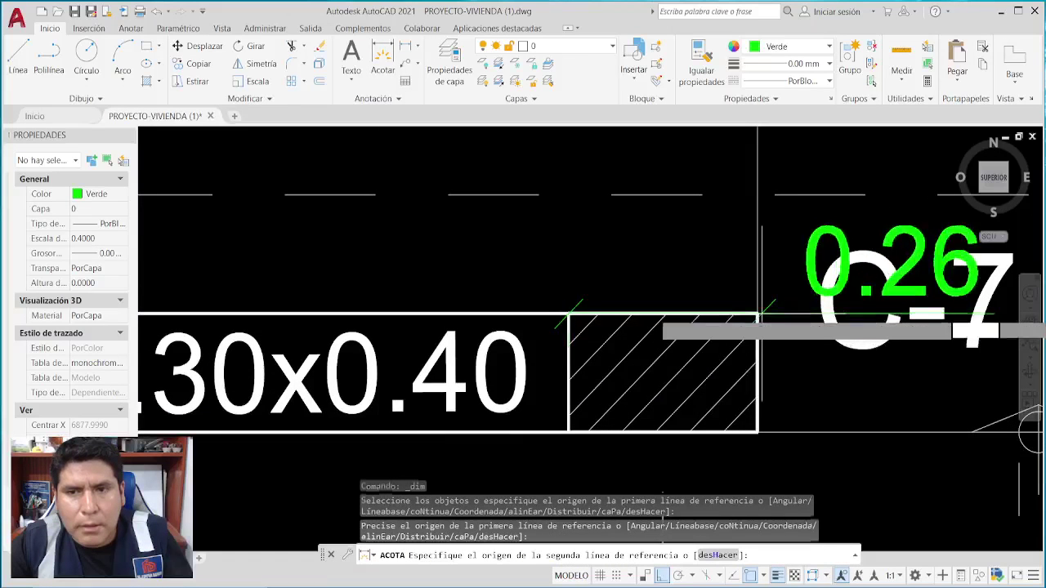
{"action": "left_click", "coordinate": [757, 313]}
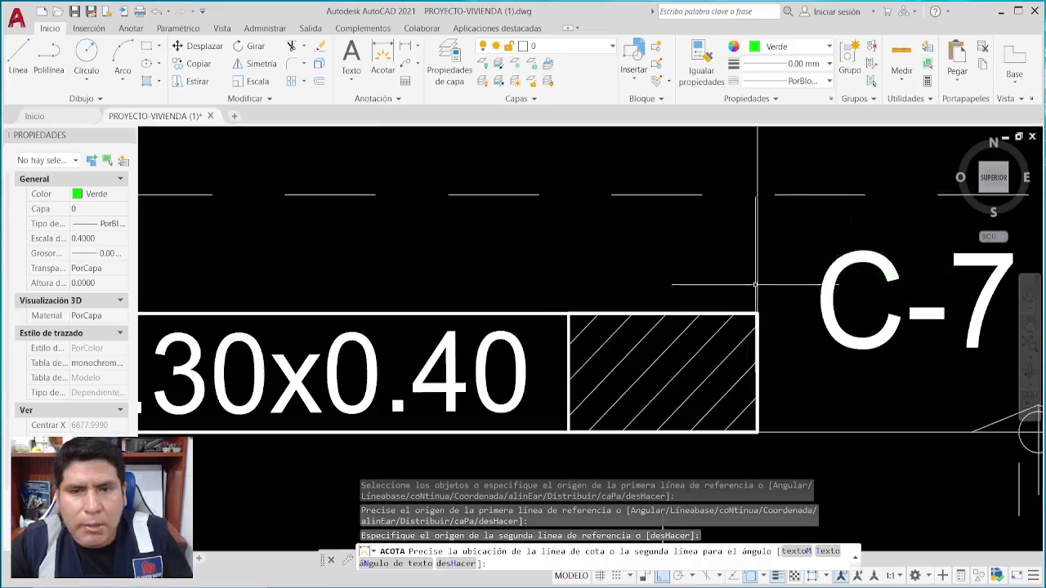
{"action": "key", "text": "Escape"}
{"action": "key", "text": "Escape"}
{"action": "key", "text": "Escape"}
Measure the vertical side of column C-7 with a temporary dimension and cancel it.
{"action": "left_click", "coordinate": [382, 64]}
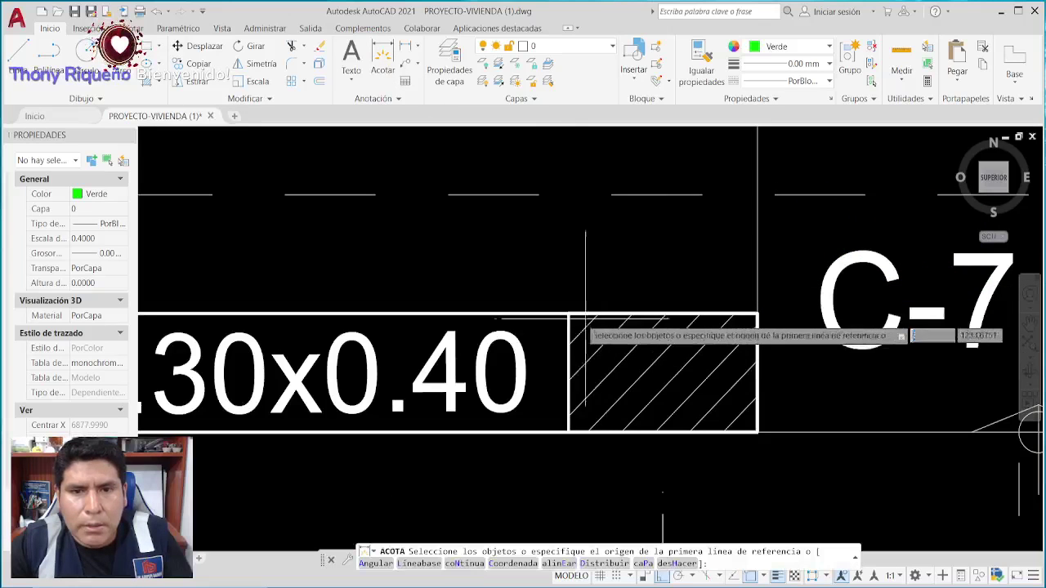
{"action": "left_click", "coordinate": [568, 430]}
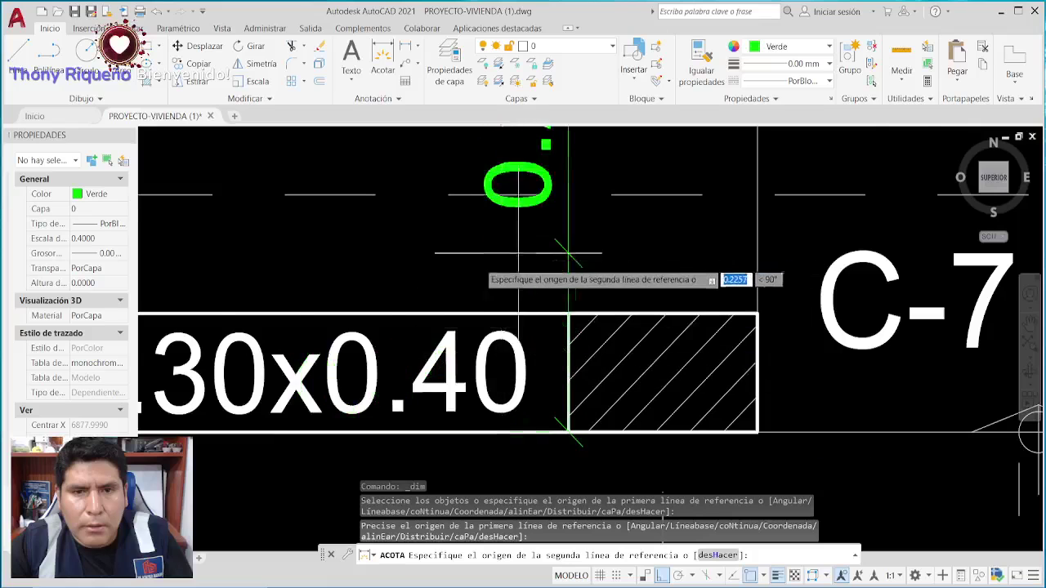
{"action": "scroll", "coordinate": [491, 261], "scroll_direction": "down", "scroll_amount": 4}
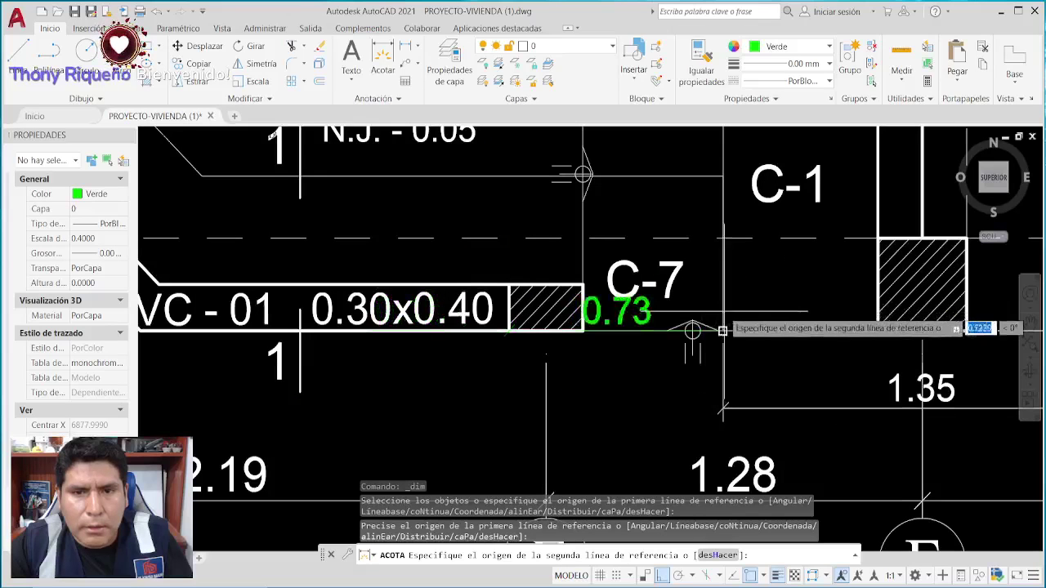
{"action": "left_click", "coordinate": [582, 286]}
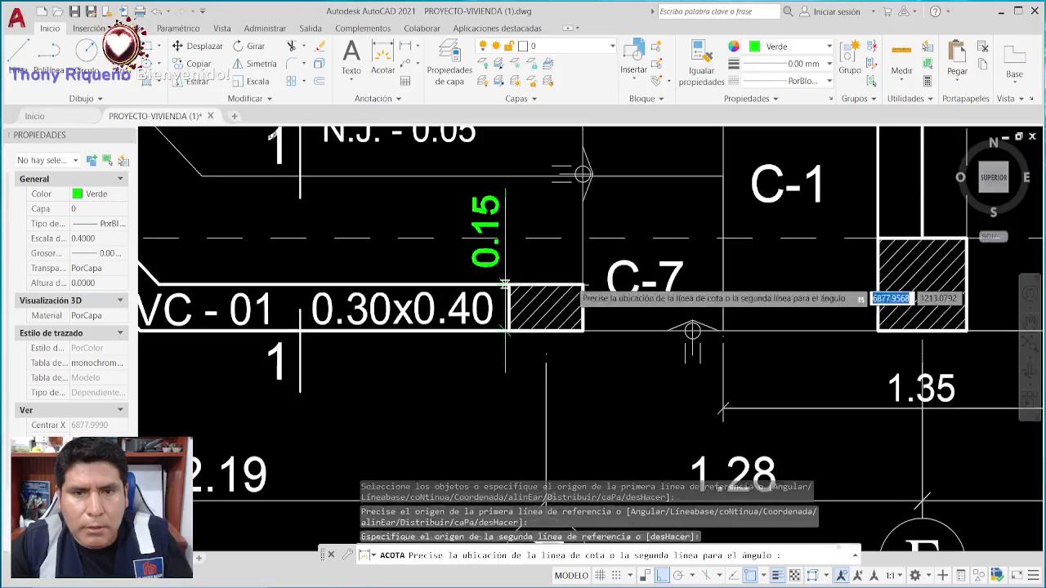
{"action": "key", "text": "Escape"}
{"action": "key", "text": "Escape"}
{"action": "key", "text": "Escape"}
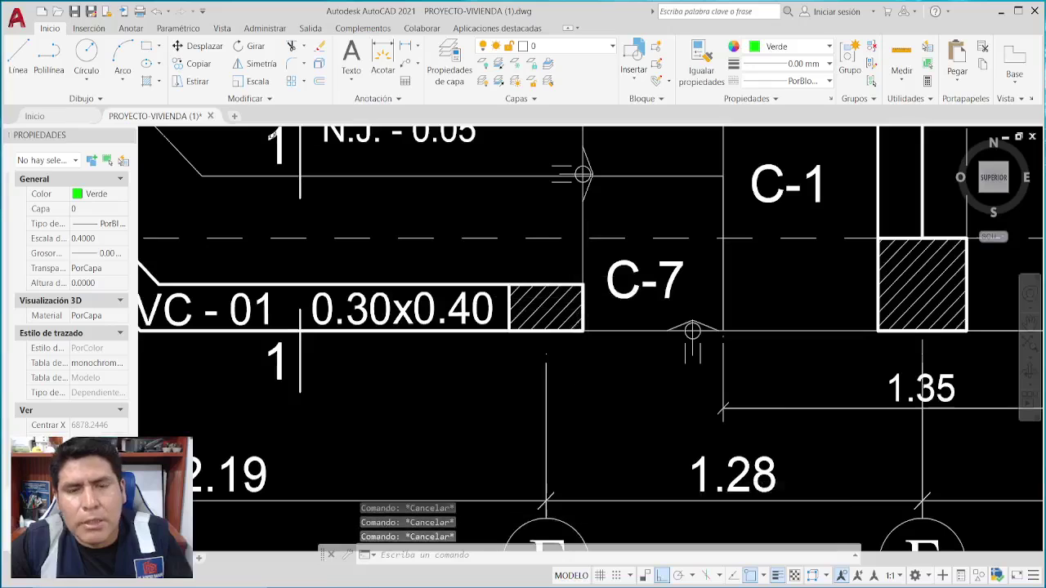
Dimension the upper edge of the hatched column C-6 at B-5.
{"action": "scroll", "coordinate": [640, 330], "scroll_direction": "down", "scroll_amount": 3}
{"action": "middle_click_drag", "start_coordinate": [639, 330], "coordinate": [871, 335]}
{"action": "middle_click_drag", "start_coordinate": [451, 324], "coordinate": [527, 337]}
{"action": "left_click", "coordinate": [383, 61]}
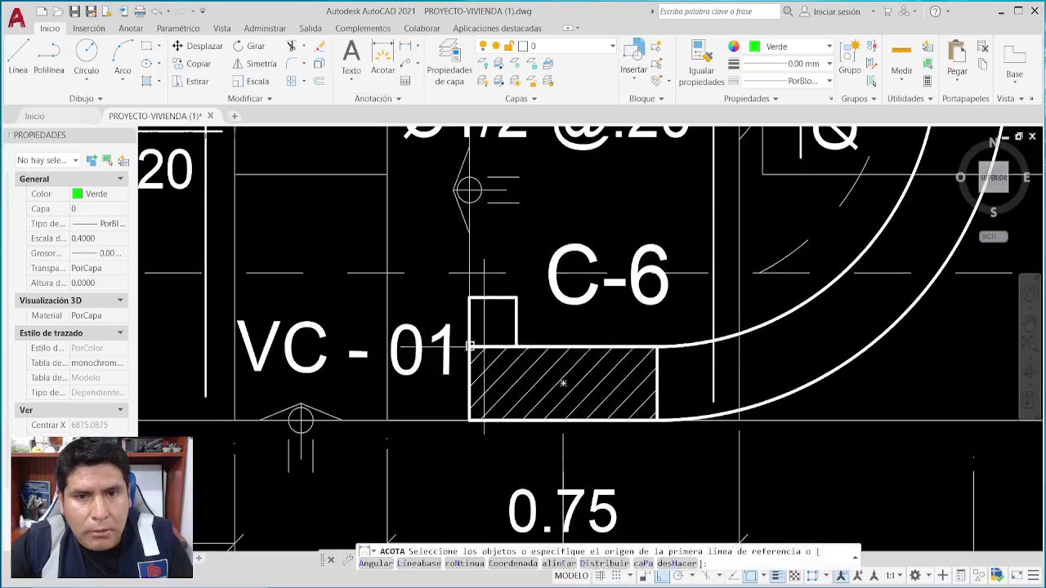
{"action": "left_click", "coordinate": [469, 347]}
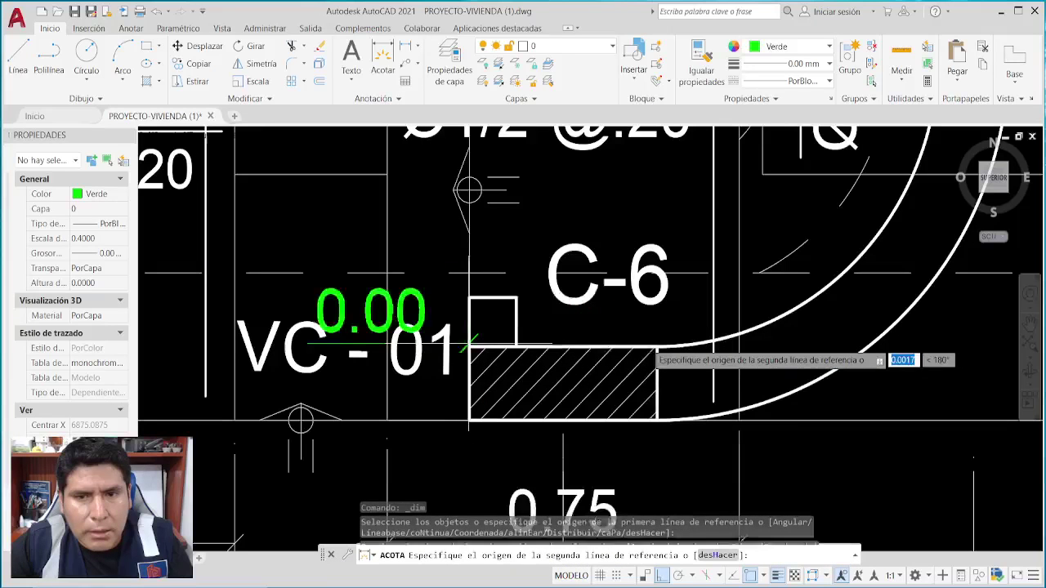
{"action": "left_click", "coordinate": [656, 350]}
{"action": "left_click", "coordinate": [660, 350]}
{"action": "key", "text": "Escape"}
{"action": "key", "text": "Escape"}
{"action": "key", "text": "Escape"}
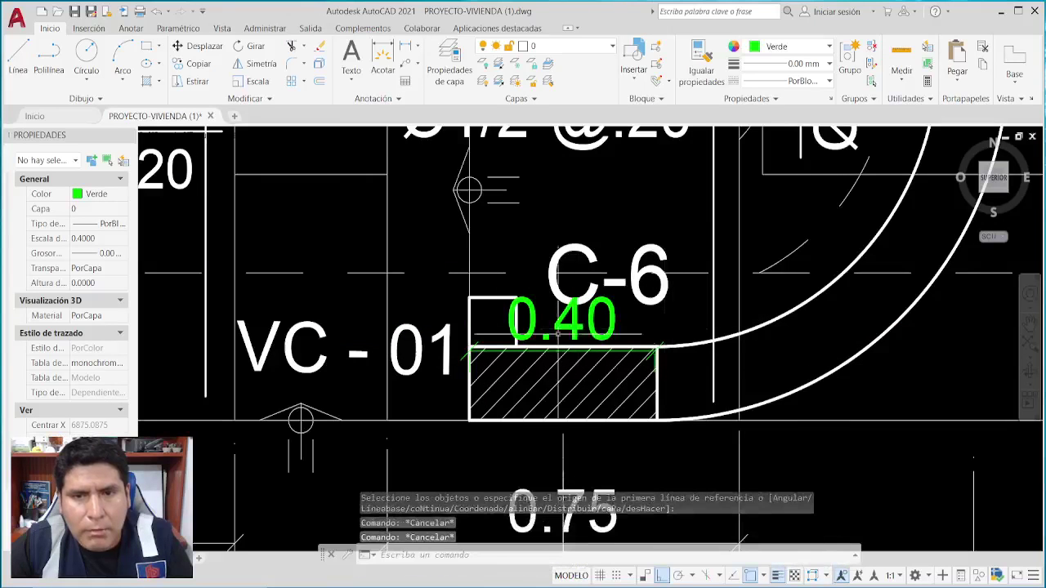
Circle in red the labels and cross-sections of both C-6 details near the stair sections and column schedule, and clear the marks.
{"action": "scroll", "coordinate": [573, 315], "scroll_direction": "down", "scroll_amount": 6}
{"action": "scroll", "coordinate": [574, 318], "scroll_direction": "down", "scroll_amount": 2}
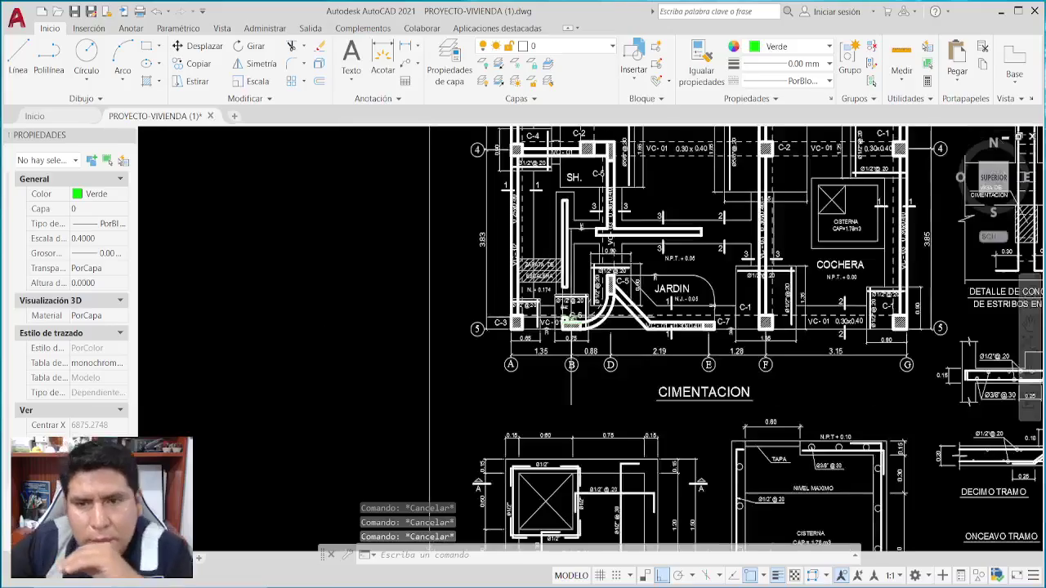
{"action": "mouse_move", "coordinate": [874, 393]}
{"action": "middle_mouse_down"}
{"action": "mouse_move", "coordinate": [687, 357]}
{"action": "mouse_move", "coordinate": [505, 342]}
{"action": "middle_mouse_up"}
{"action": "middle_click_drag", "start_coordinate": [658, 344], "coordinate": [204, 205]}
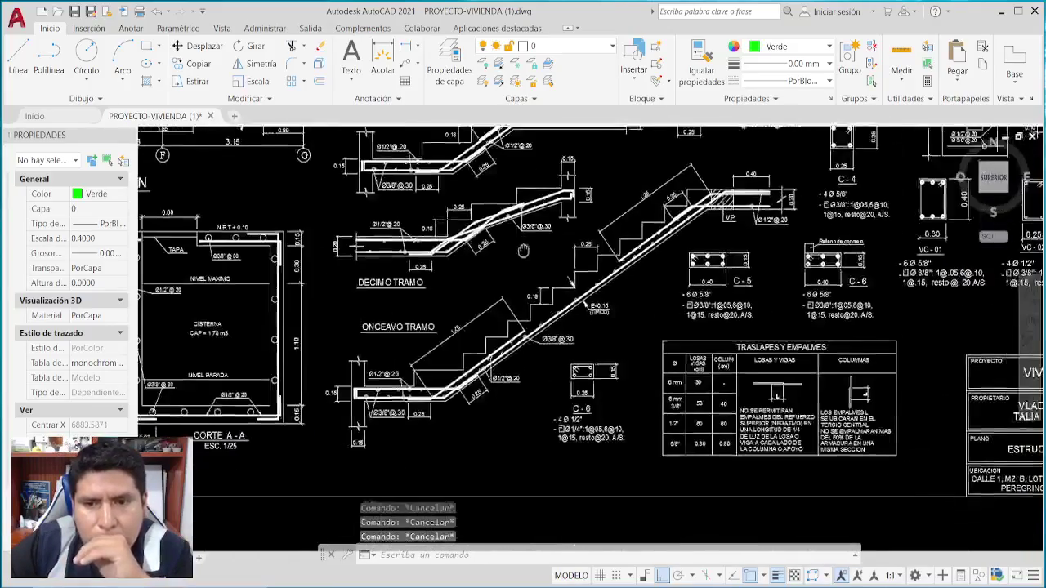
{"action": "mouse_move", "coordinate": [824, 330]}
{"action": "middle_mouse_down"}
{"action": "mouse_move", "coordinate": [602, 331]}
{"action": "mouse_move", "coordinate": [696, 313]}
{"action": "middle_mouse_up"}
{"action": "scroll", "coordinate": [543, 315], "scroll_direction": "up", "scroll_amount": 3}
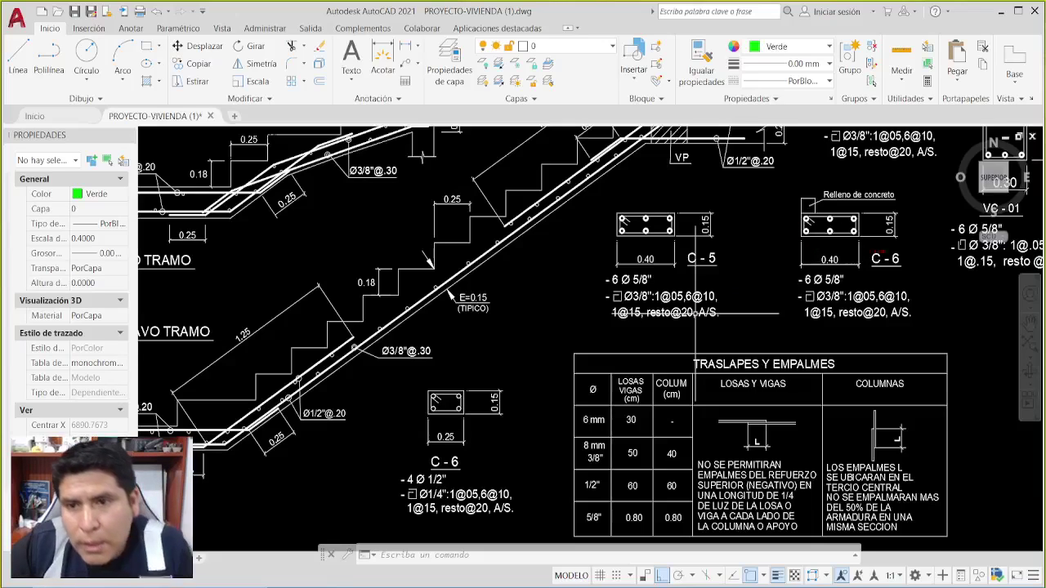
{"action": "mouse_move", "coordinate": [891, 244]}
{"action": "left_mouse_down"}
{"action": "mouse_move", "coordinate": [877, 275]}
{"action": "mouse_move", "coordinate": [895, 245]}
{"action": "left_mouse_up"}
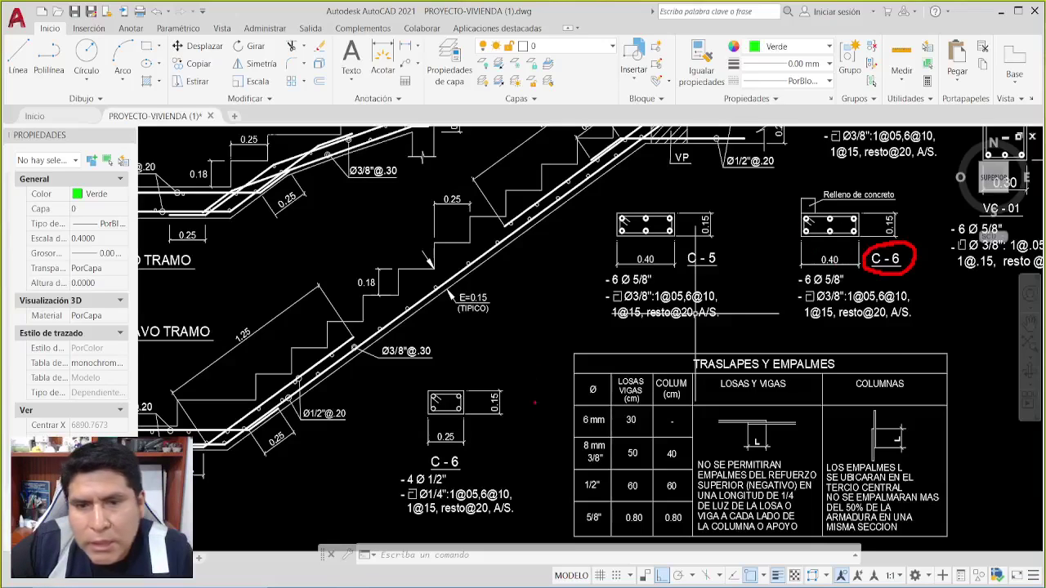
{"action": "mouse_move", "coordinate": [468, 444]}
{"action": "left_mouse_down"}
{"action": "mouse_move", "coordinate": [433, 468]}
{"action": "mouse_move", "coordinate": [448, 475]}
{"action": "mouse_move", "coordinate": [462, 446]}
{"action": "left_mouse_up"}
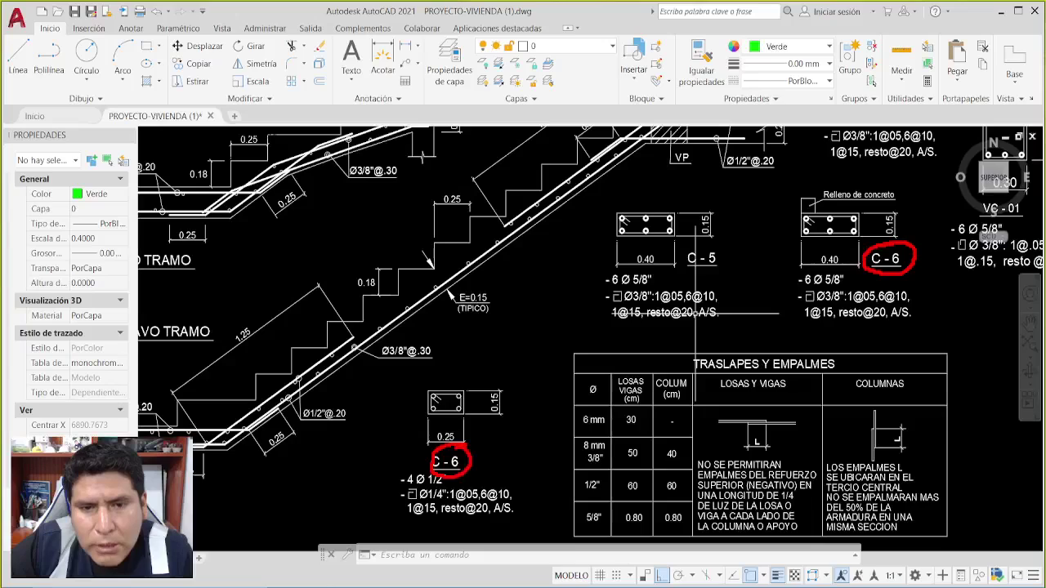
{"action": "mouse_move", "coordinate": [854, 190]}
{"action": "left_mouse_down"}
{"action": "mouse_move", "coordinate": [858, 209]}
{"action": "mouse_move", "coordinate": [805, 196]}
{"action": "left_mouse_up"}
{"action": "mouse_move", "coordinate": [490, 361]}
{"action": "left_mouse_down"}
{"action": "mouse_move", "coordinate": [503, 394]}
{"action": "mouse_move", "coordinate": [482, 361]}
{"action": "left_mouse_up"}
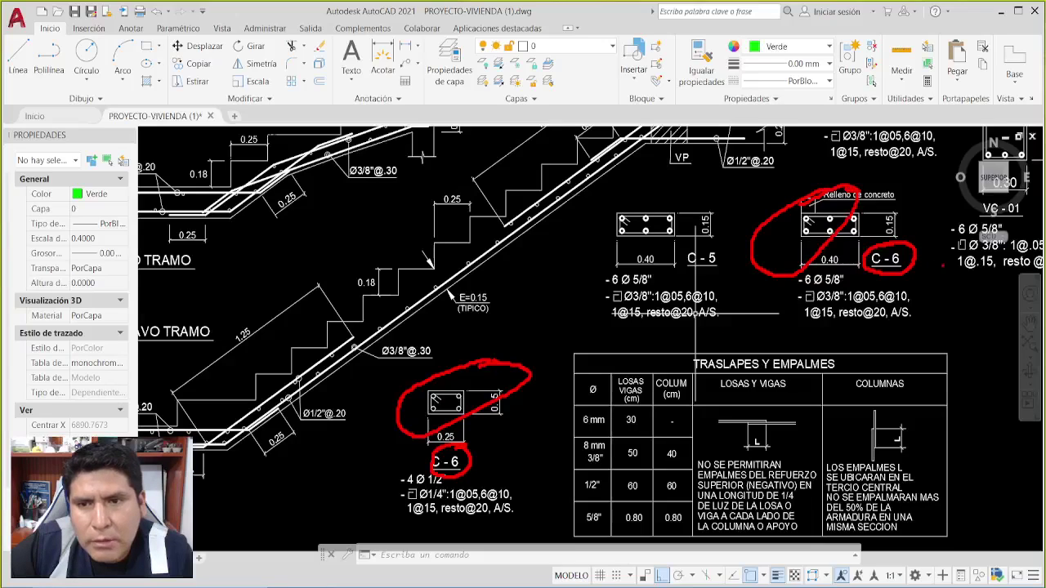
{"action": "key", "text": "Escape"}
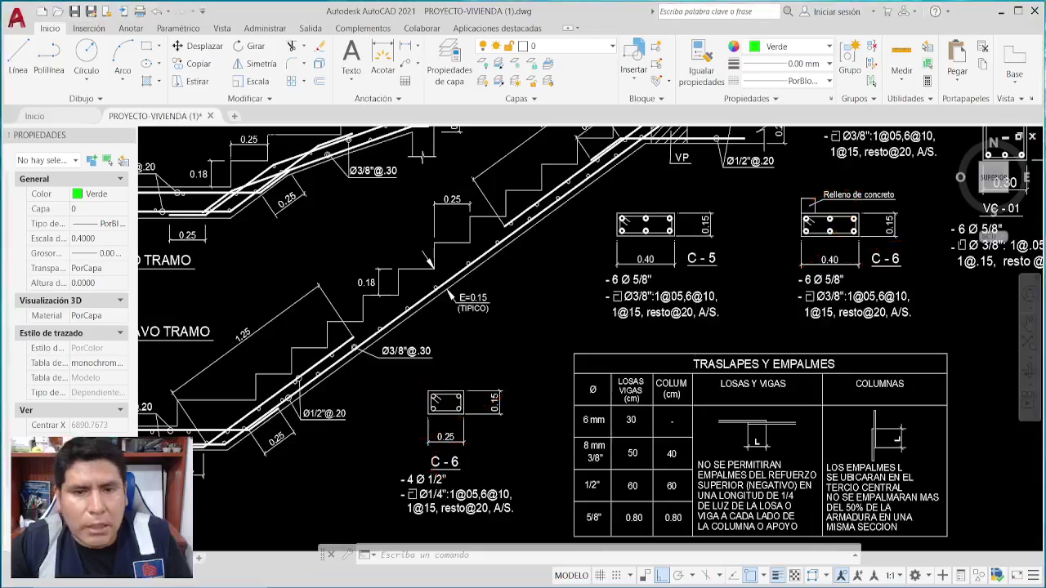
Rename the label of the 0.25 by 0.15 column detail beside the stair section from C - 6 to C - 7.
{"action": "key", "text": "Escape"}
{"action": "key", "text": "Escape"}
{"action": "key", "text": "Escape"}
{"action": "middle_click_drag", "start_coordinate": [511, 430], "coordinate": [760, 311]}
{"action": "scroll", "coordinate": [714, 314], "scroll_direction": "up", "scroll_amount": 6}
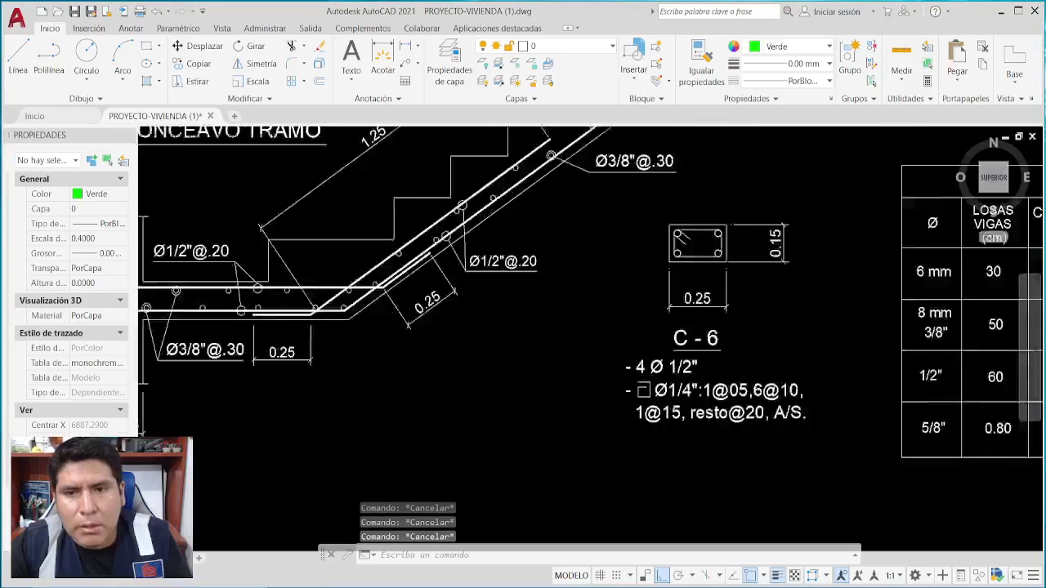
{"action": "scroll", "coordinate": [676, 416], "scroll_direction": "down", "scroll_amount": 2}
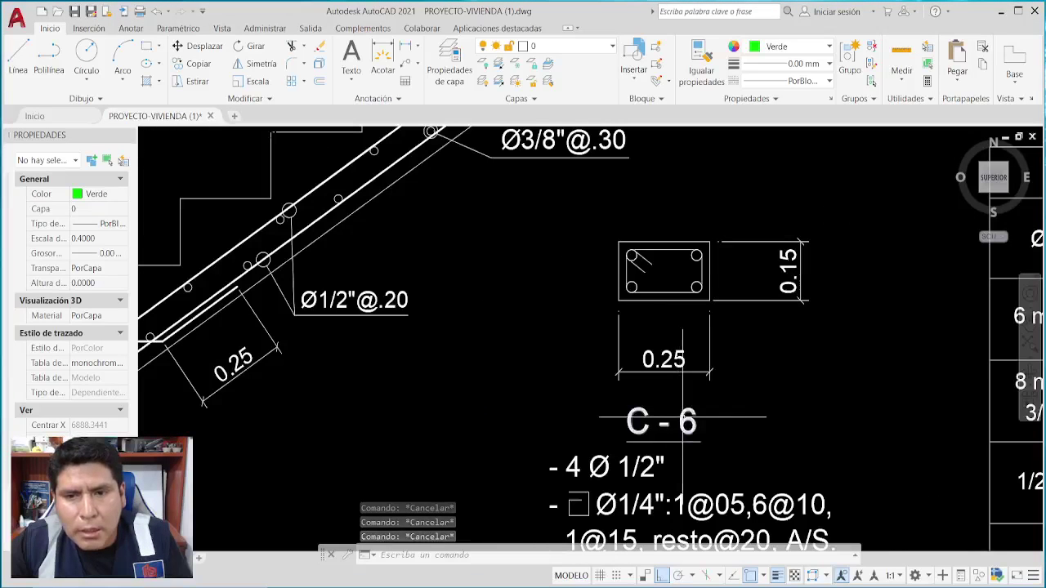
{"action": "double_click", "coordinate": [676, 418]}
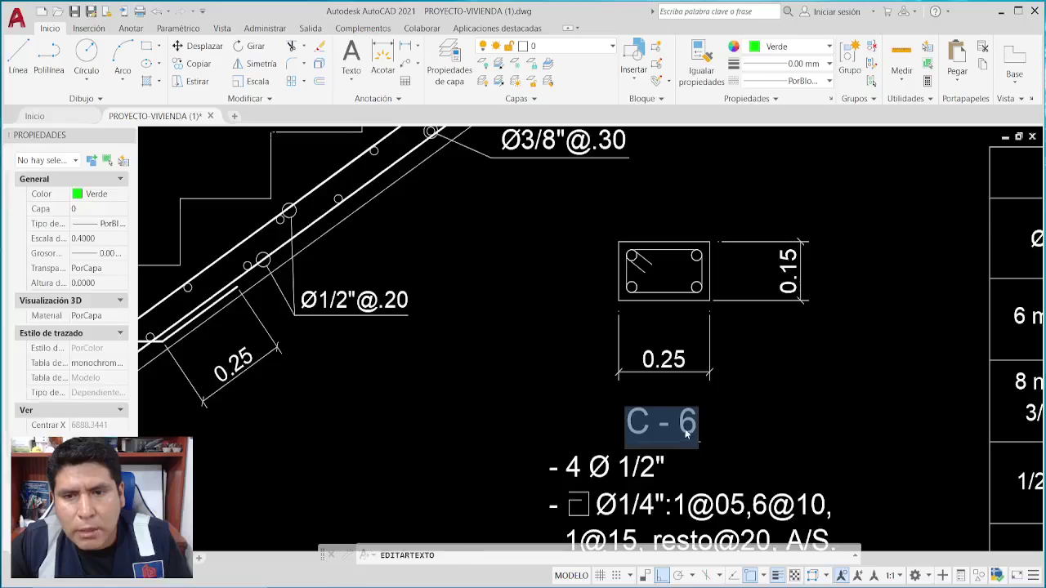
{"action": "left_click", "coordinate": [688, 433]}
{"action": "key", "text": "BackSpace"}
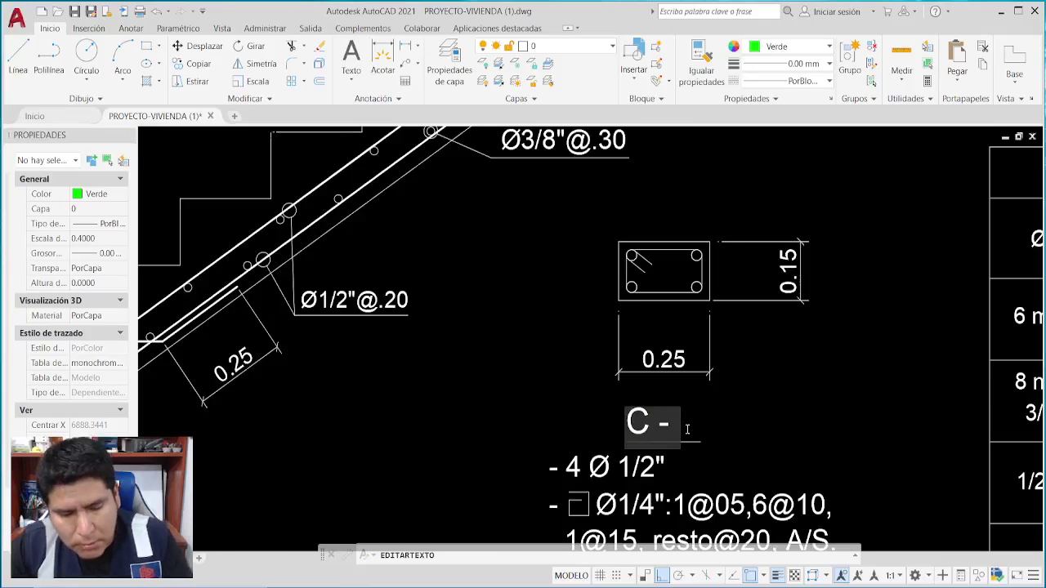
{"action": "type", "text": "7"}
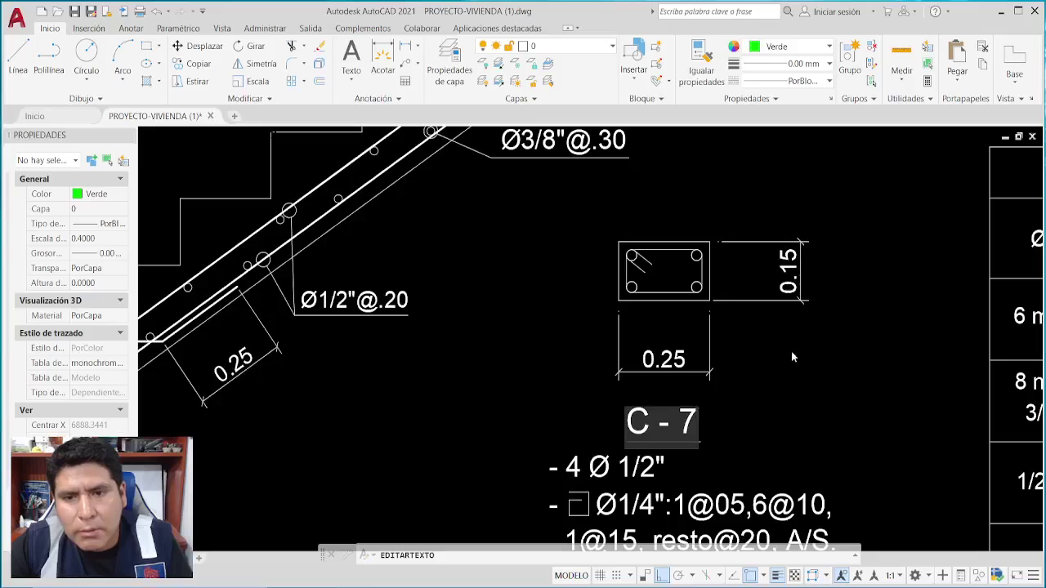
{"action": "key", "text": "Escape"}
{"action": "key", "text": "Escape"}
{"action": "key", "text": "Escape"}
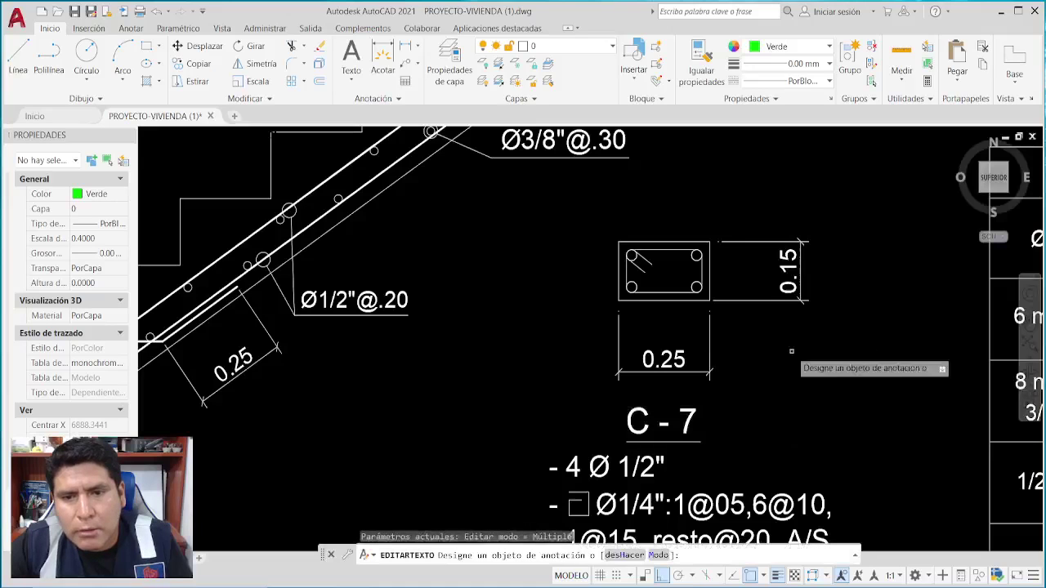
Examine the foundation plan from the column row on axis 5 up to the footings on axis 4.
{"action": "scroll", "coordinate": [784, 349], "scroll_direction": "down", "scroll_amount": 2}
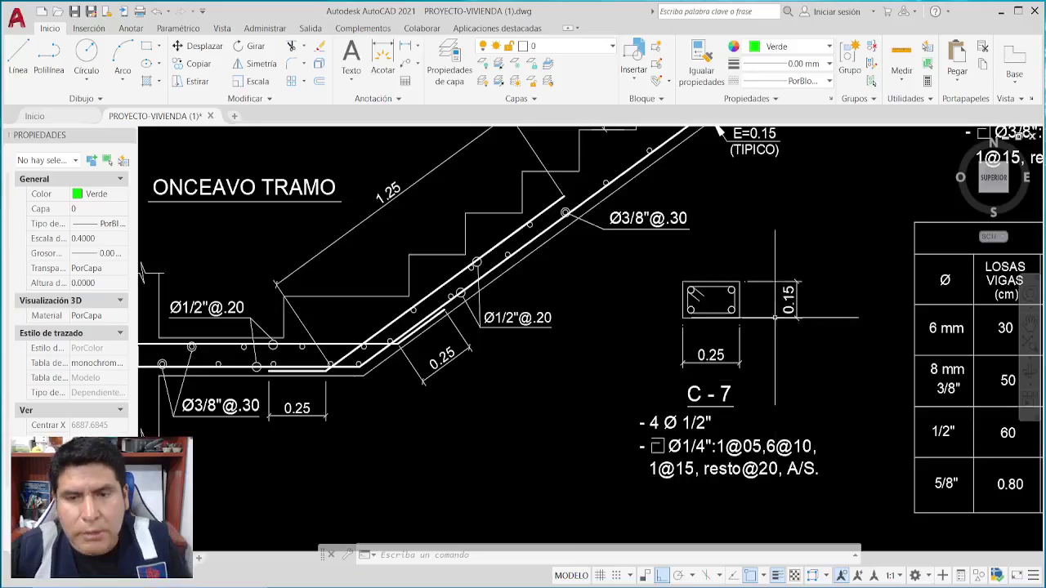
{"action": "key", "text": "Escape"}
{"action": "key", "text": "Escape"}
{"action": "key", "text": "Escape"}
{"action": "scroll", "coordinate": [693, 417], "scroll_direction": "down", "scroll_amount": 2}
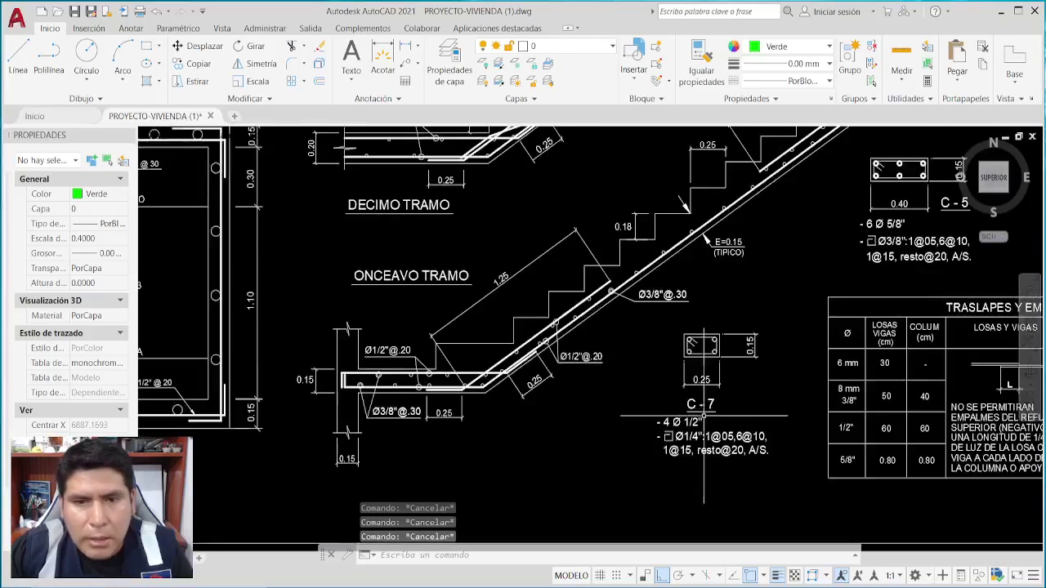
{"action": "middle_click_drag", "start_coordinate": [660, 414], "coordinate": [649, 420]}
{"action": "scroll", "coordinate": [577, 357], "scroll_direction": "down", "scroll_amount": 4}
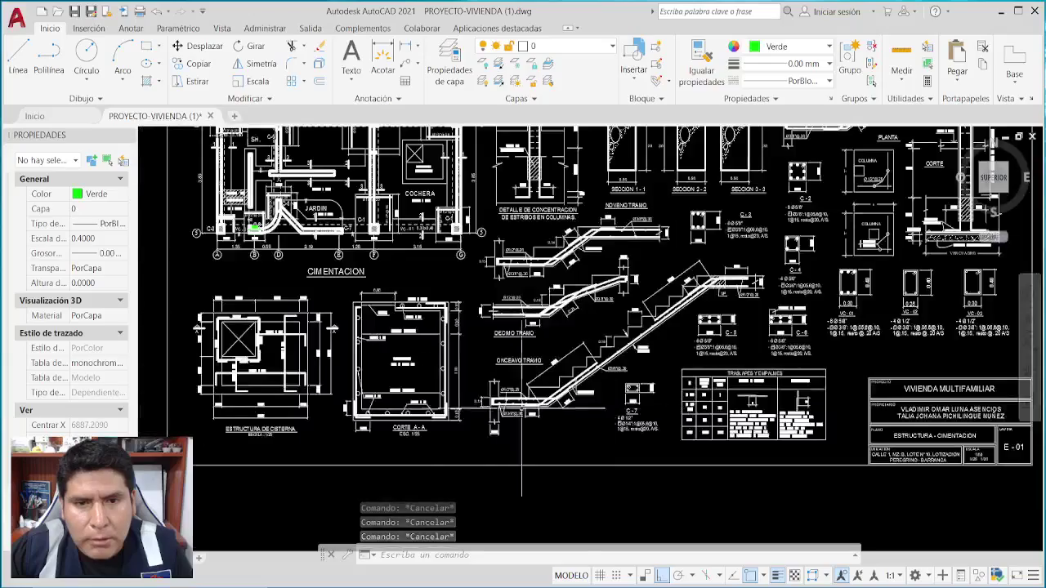
{"action": "scroll", "coordinate": [577, 357], "scroll_direction": "up", "scroll_amount": 2}
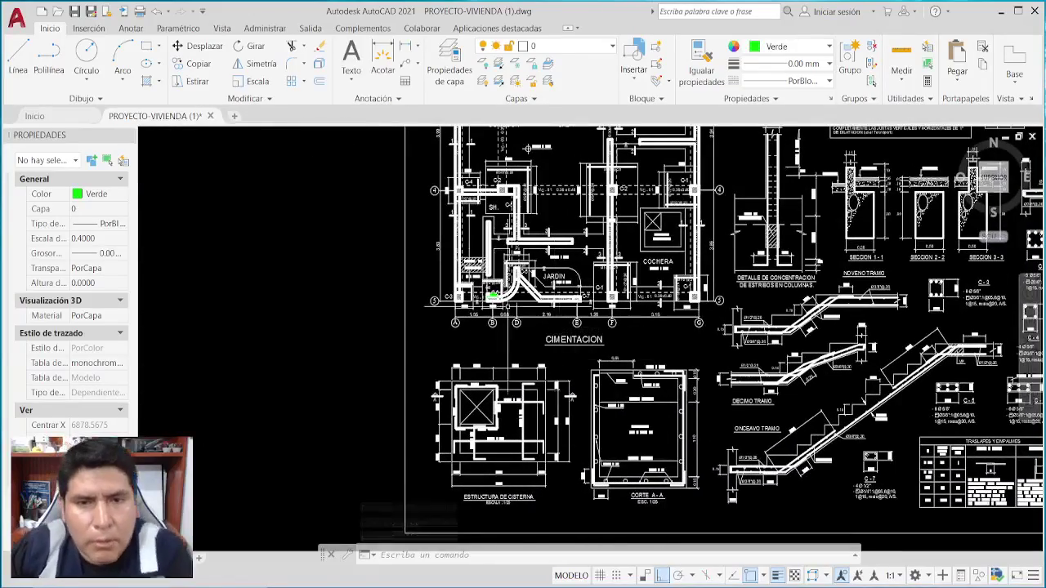
{"action": "scroll", "coordinate": [492, 278], "scroll_direction": "up", "scroll_amount": 4}
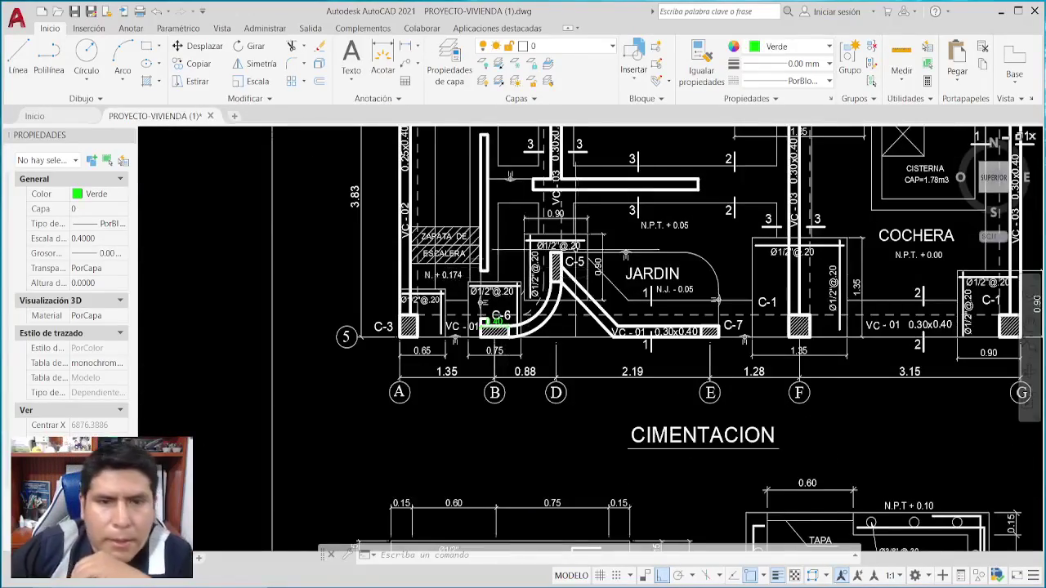
{"action": "mouse_move", "coordinate": [677, 126]}
{"action": "middle_mouse_down"}
{"action": "mouse_move", "coordinate": [607, 338]}
{"action": "mouse_move", "coordinate": [592, 523]}
{"action": "middle_mouse_up"}
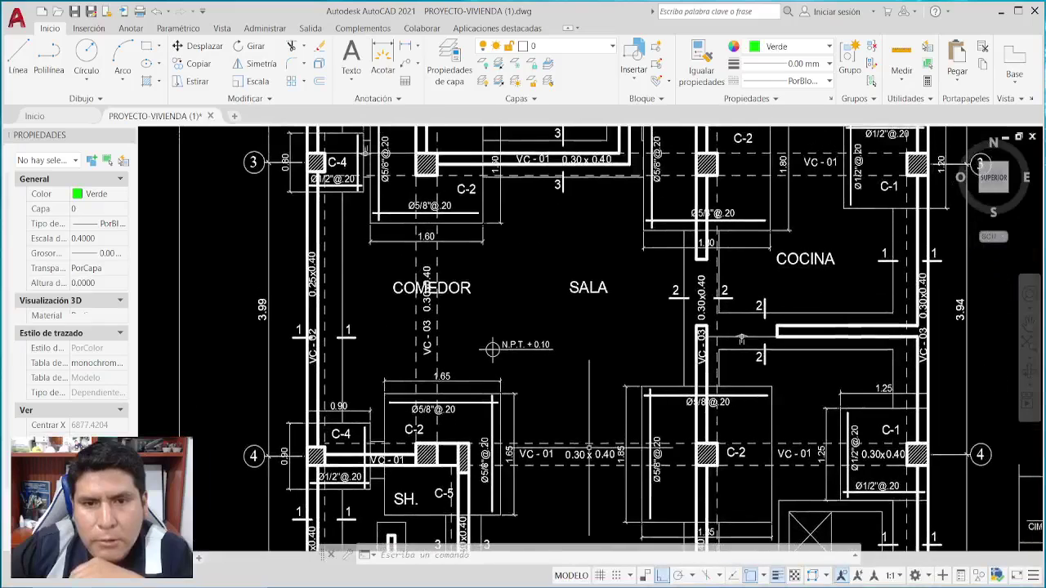
{"action": "mouse_move", "coordinate": [603, 361]}
{"action": "middle_mouse_down"}
{"action": "mouse_move", "coordinate": [589, 260]}
{"action": "mouse_move", "coordinate": [597, 269]}
{"action": "middle_mouse_up"}
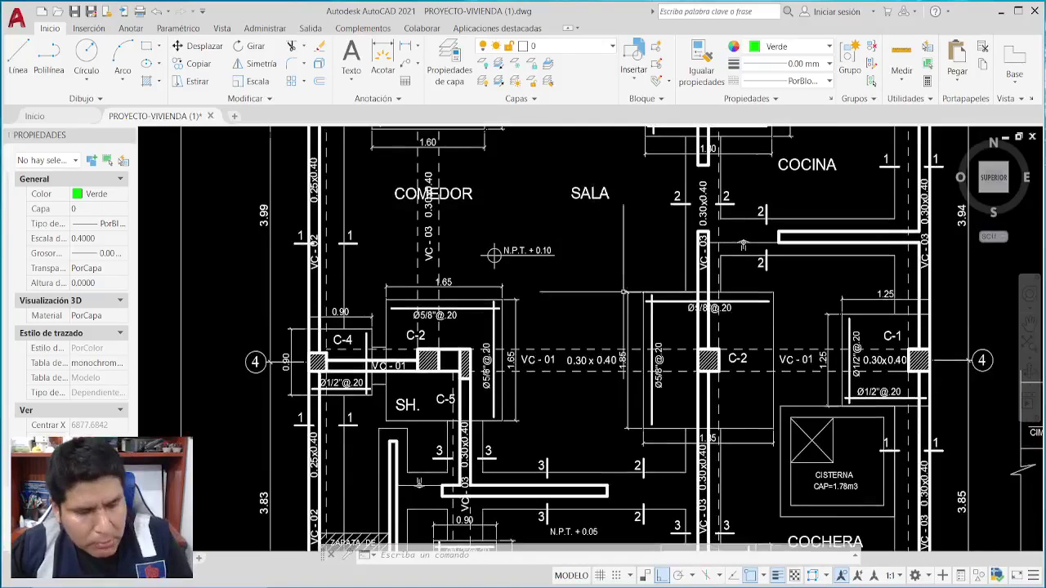
{"action": "mouse_move", "coordinate": [941, 313]}
{"action": "left_mouse_down"}
{"action": "mouse_move", "coordinate": [601, 292]}
{"action": "mouse_move", "coordinate": [319, 406]}
{"action": "mouse_move", "coordinate": [996, 343]}
{"action": "mouse_move", "coordinate": [834, 322]}
{"action": "left_mouse_up"}
{"action": "key", "text": "Escape"}
{"action": "key", "text": "Escape"}
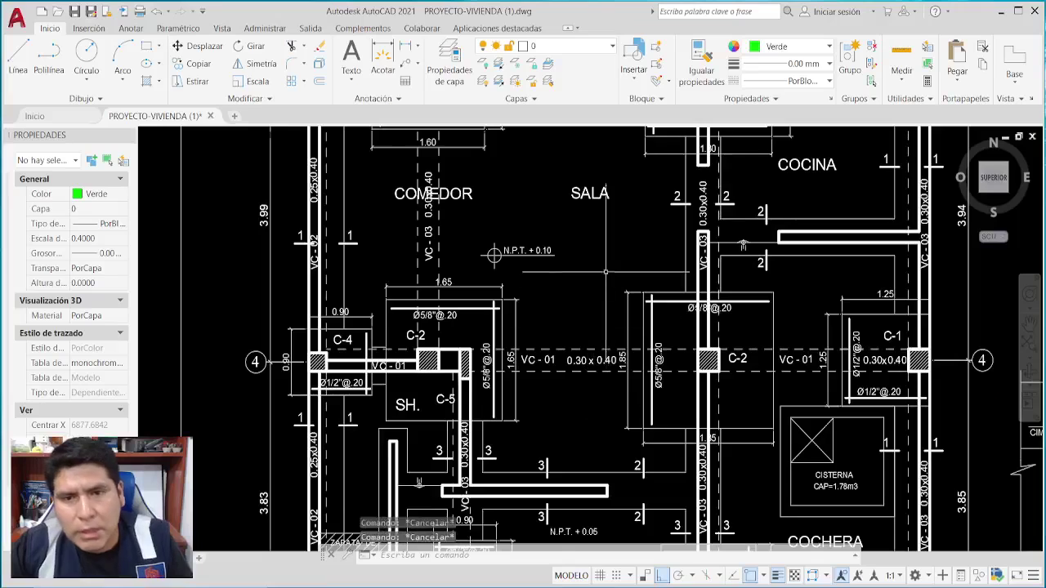
Ring the axis 3 footing row in red and mark the C-1 column and both its footing dimensions.
{"action": "mouse_move", "coordinate": [601, 260]}
{"action": "middle_mouse_down"}
{"action": "mouse_move", "coordinate": [549, 416]}
{"action": "mouse_move", "coordinate": [574, 493]}
{"action": "mouse_move", "coordinate": [587, 497]}
{"action": "middle_mouse_up"}
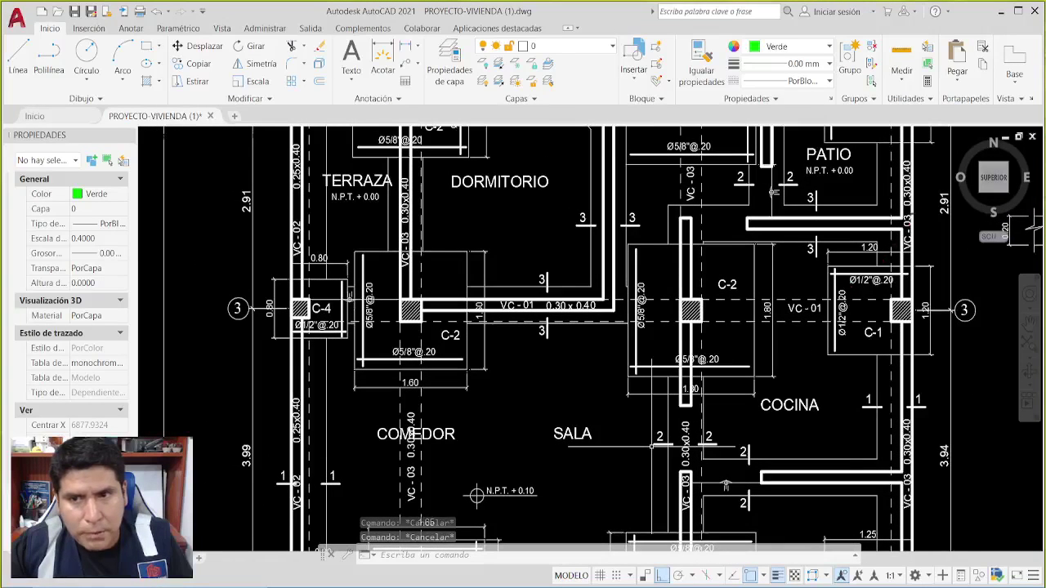
{"action": "mouse_move", "coordinate": [911, 202]}
{"action": "left_mouse_down"}
{"action": "mouse_move", "coordinate": [472, 152]}
{"action": "mouse_move", "coordinate": [339, 462]}
{"action": "mouse_move", "coordinate": [992, 190]}
{"action": "mouse_move", "coordinate": [843, 198]}
{"action": "left_mouse_up"}
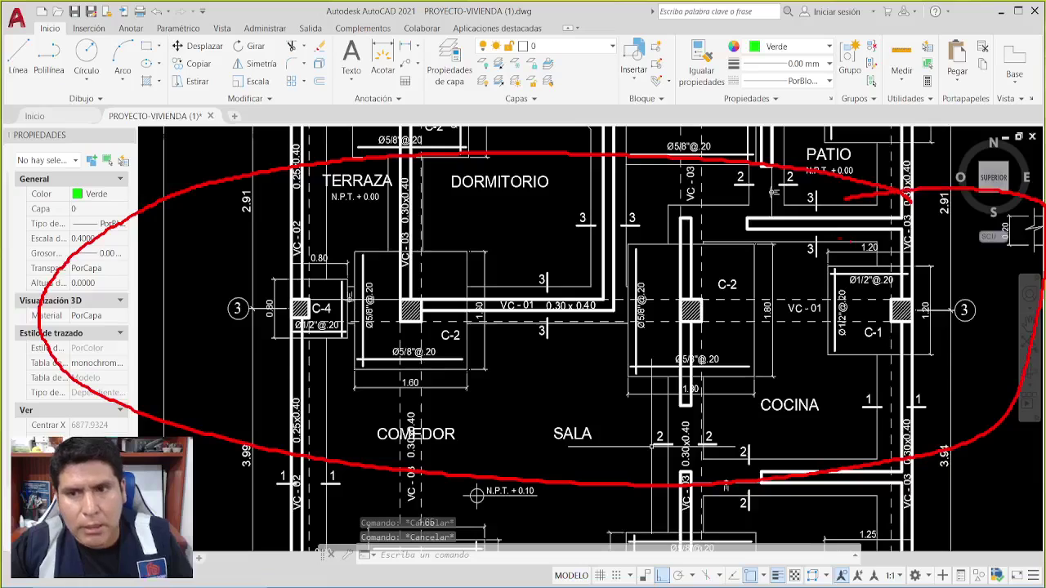
{"action": "mouse_move", "coordinate": [907, 297]}
{"action": "left_mouse_down"}
{"action": "mouse_move", "coordinate": [894, 319]}
{"action": "mouse_move", "coordinate": [909, 299]}
{"action": "left_mouse_up"}
{"action": "left_click_drag", "start_coordinate": [854, 251], "coordinate": [881, 251]}
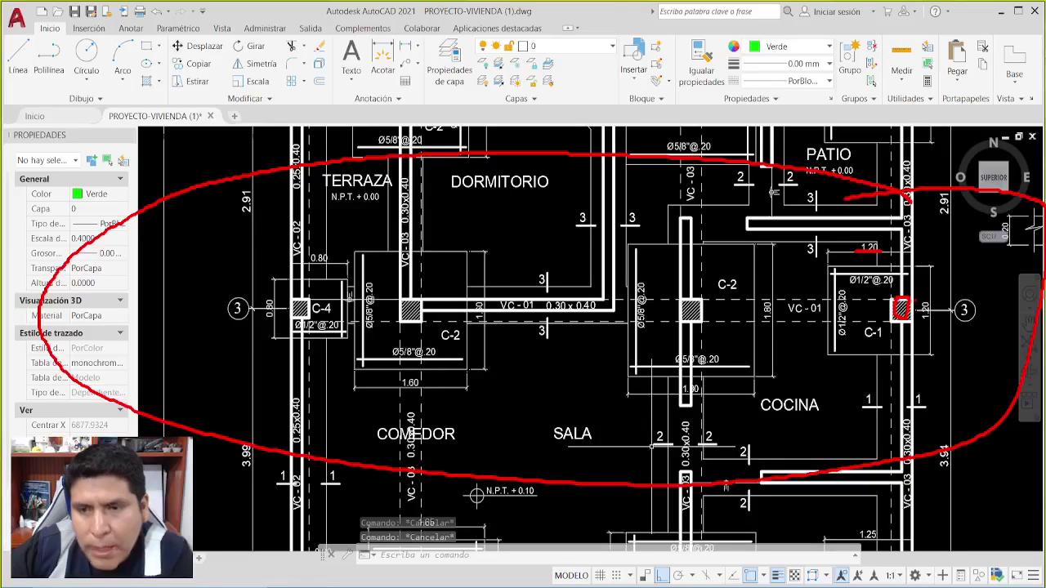
{"action": "left_click_drag", "start_coordinate": [922, 303], "coordinate": [931, 321]}
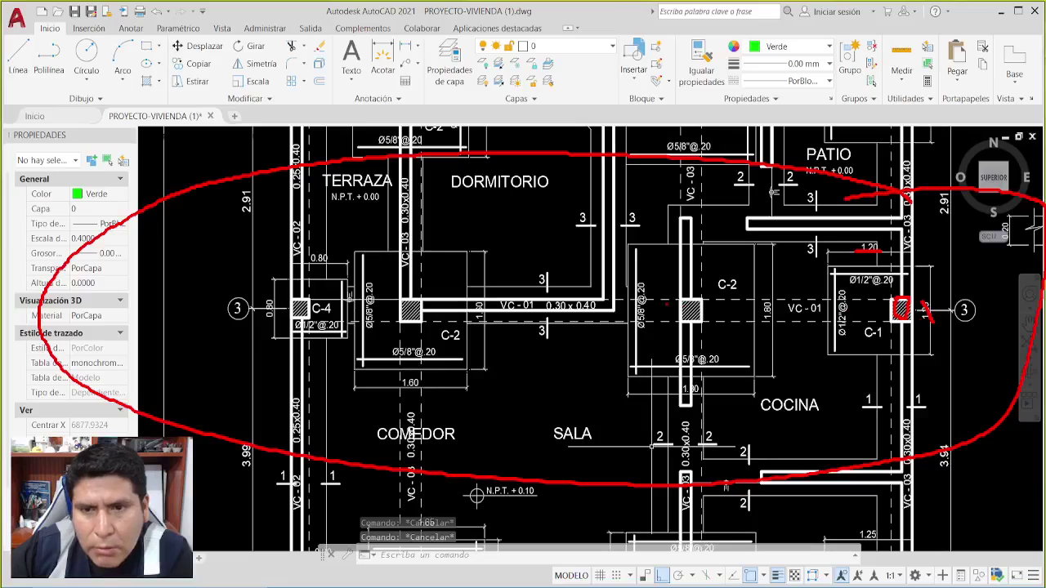
Circle in red the two C-2 columns on axis 3 and both plan dimensions of each footing.
{"action": "mouse_move", "coordinate": [684, 294]}
{"action": "left_mouse_down"}
{"action": "mouse_move", "coordinate": [680, 322]}
{"action": "mouse_move", "coordinate": [683, 296]}
{"action": "left_mouse_up"}
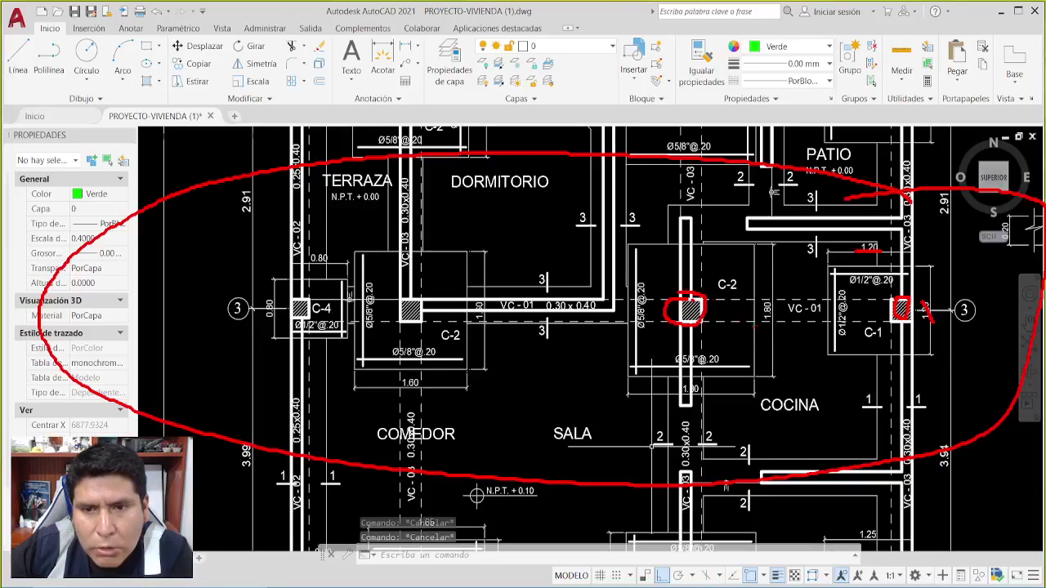
{"action": "mouse_move", "coordinate": [779, 295]}
{"action": "left_mouse_down"}
{"action": "mouse_move", "coordinate": [756, 326]}
{"action": "mouse_move", "coordinate": [780, 326]}
{"action": "mouse_move", "coordinate": [766, 297]}
{"action": "left_mouse_up"}
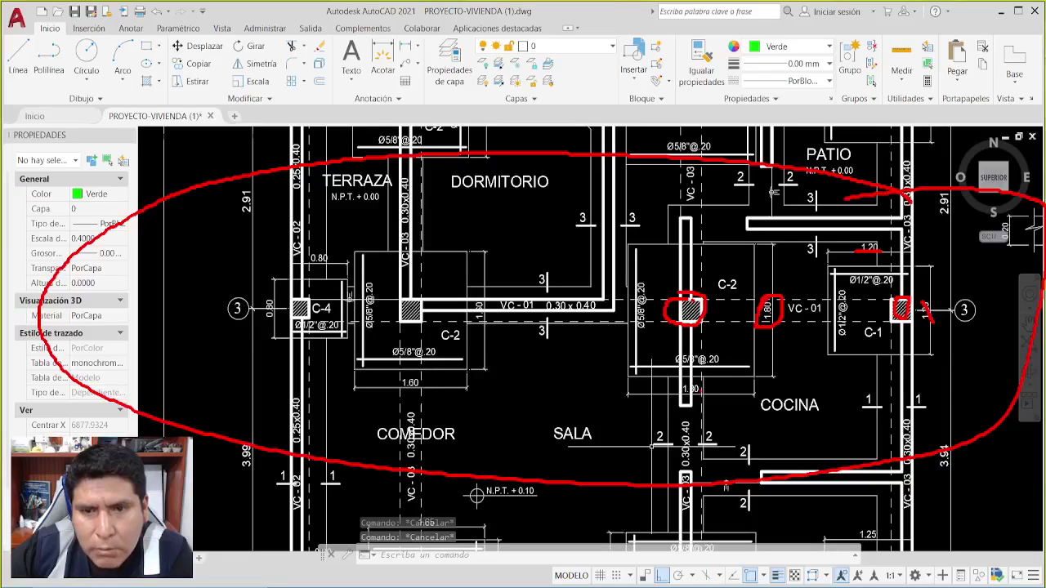
{"action": "mouse_move", "coordinate": [703, 381]}
{"action": "left_mouse_down"}
{"action": "mouse_move", "coordinate": [681, 394]}
{"action": "mouse_move", "coordinate": [702, 378]}
{"action": "left_mouse_up"}
{"action": "mouse_move", "coordinate": [408, 326]}
{"action": "left_mouse_down"}
{"action": "mouse_move", "coordinate": [391, 315]}
{"action": "mouse_move", "coordinate": [418, 302]}
{"action": "left_mouse_up"}
{"action": "mouse_move", "coordinate": [417, 387]}
{"action": "left_mouse_down"}
{"action": "mouse_move", "coordinate": [415, 374]}
{"action": "mouse_move", "coordinate": [397, 384]}
{"action": "mouse_move", "coordinate": [419, 371]}
{"action": "left_mouse_up"}
{"action": "mouse_move", "coordinate": [482, 296]}
{"action": "left_mouse_down"}
{"action": "mouse_move", "coordinate": [476, 328]}
{"action": "mouse_move", "coordinate": [480, 297]}
{"action": "left_mouse_up"}
Circle the C-4 column on axis 3 and its two footing dimensions in red, and clear all marks.
{"action": "mouse_move", "coordinate": [318, 322]}
{"action": "left_mouse_down"}
{"action": "mouse_move", "coordinate": [310, 301]}
{"action": "mouse_move", "coordinate": [293, 319]}
{"action": "left_mouse_up"}
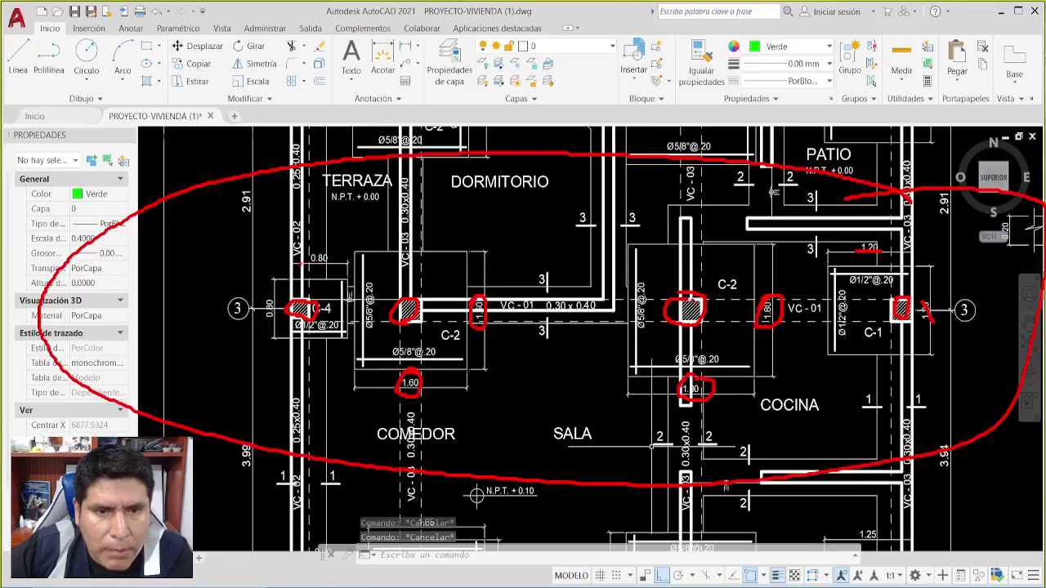
{"action": "left_click_drag", "start_coordinate": [335, 262], "coordinate": [332, 250]}
{"action": "left_click_drag", "start_coordinate": [266, 293], "coordinate": [274, 304]}
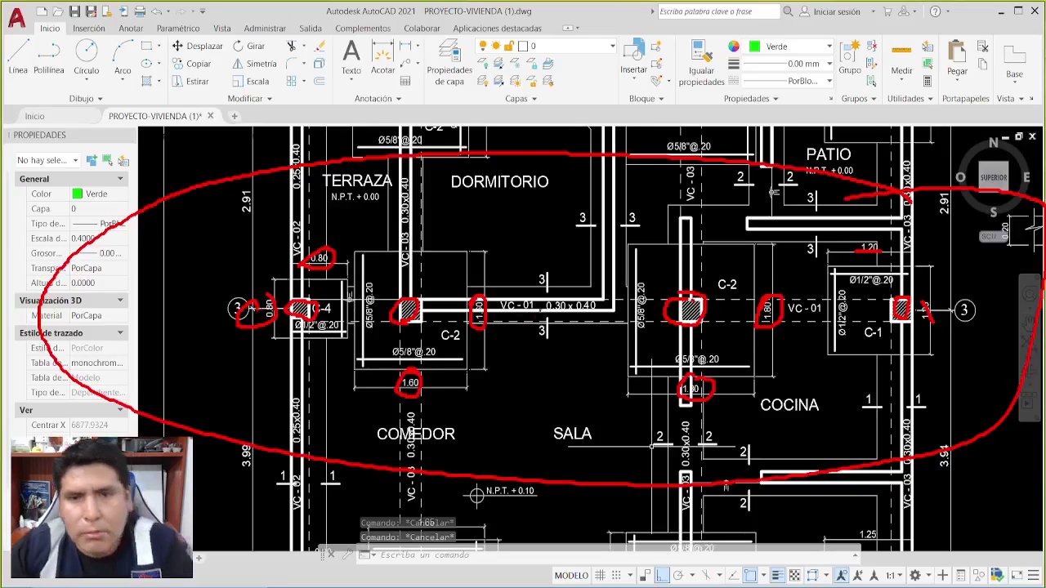
{"action": "key", "text": "Escape"}
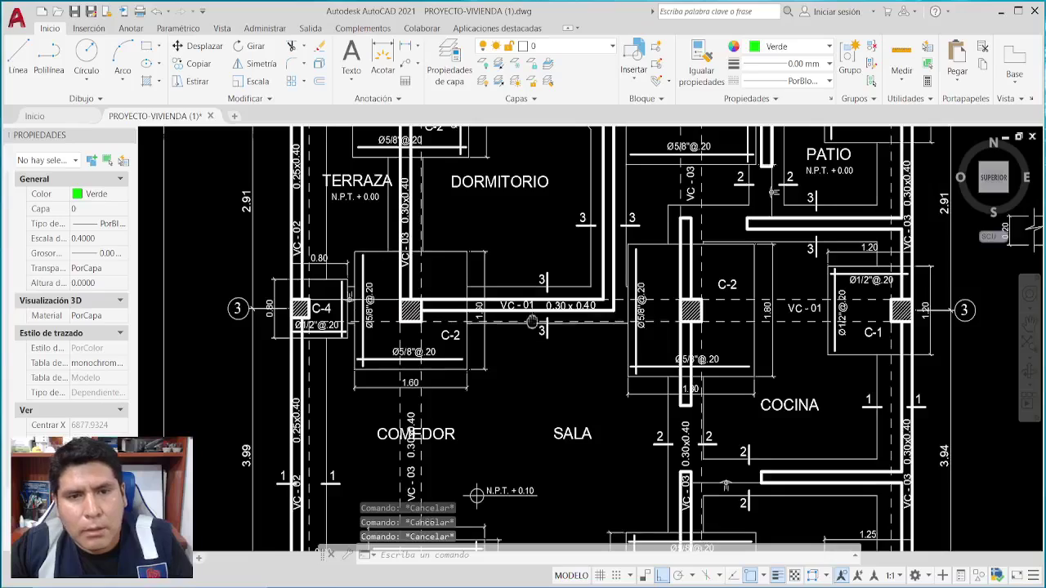
Ring the axis 2 footing row in red and mark the C-1 label and both its footing dimensions.
{"action": "mouse_move", "coordinate": [532, 323]}
{"action": "middle_mouse_down"}
{"action": "mouse_move", "coordinate": [511, 476]}
{"action": "mouse_move", "coordinate": [524, 411]}
{"action": "middle_mouse_up"}
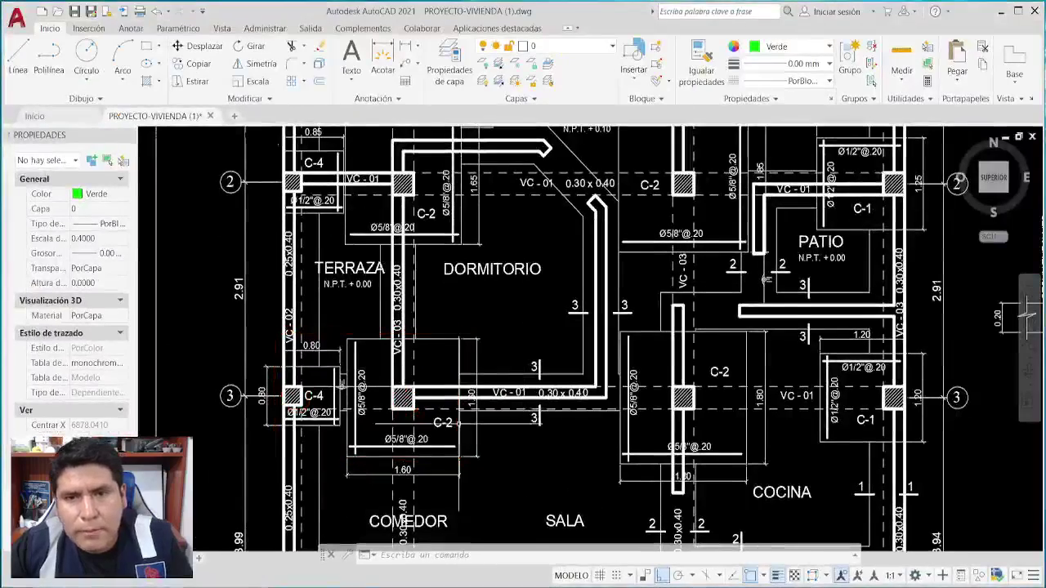
{"action": "mouse_move", "coordinate": [535, 311]}
{"action": "middle_mouse_down"}
{"action": "mouse_move", "coordinate": [550, 410]}
{"action": "mouse_move", "coordinate": [569, 448]}
{"action": "middle_mouse_up"}
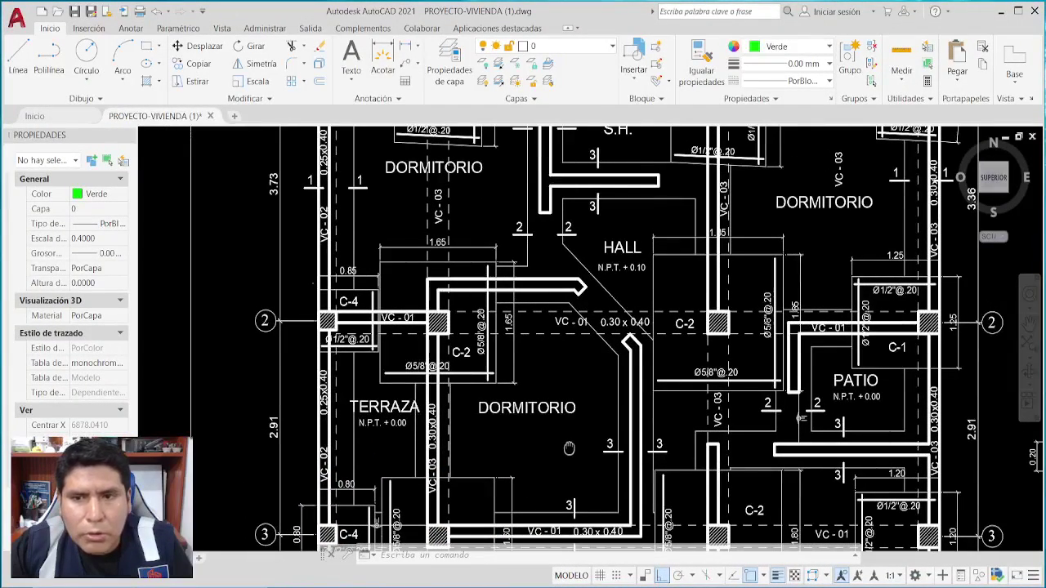
{"action": "middle_click_drag", "start_coordinate": [569, 449], "coordinate": [569, 454]}
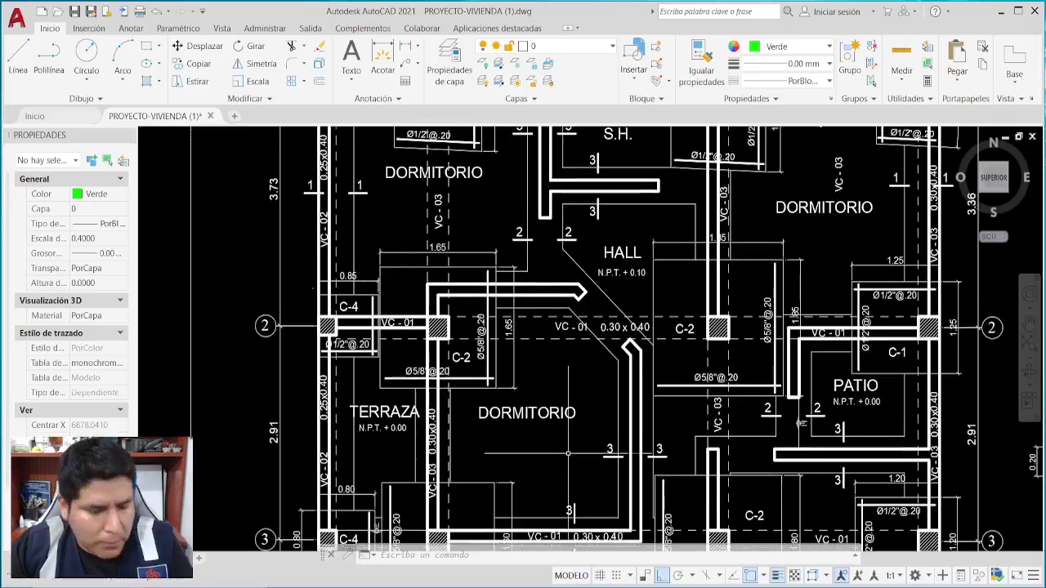
{"action": "mouse_move", "coordinate": [916, 189]}
{"action": "left_mouse_down"}
{"action": "mouse_move", "coordinate": [870, 176]}
{"action": "mouse_move", "coordinate": [365, 216]}
{"action": "mouse_move", "coordinate": [221, 325]}
{"action": "mouse_move", "coordinate": [347, 409]}
{"action": "mouse_move", "coordinate": [808, 404]}
{"action": "mouse_move", "coordinate": [1045, 376]}
{"action": "mouse_move", "coordinate": [846, 163]}
{"action": "left_mouse_up"}
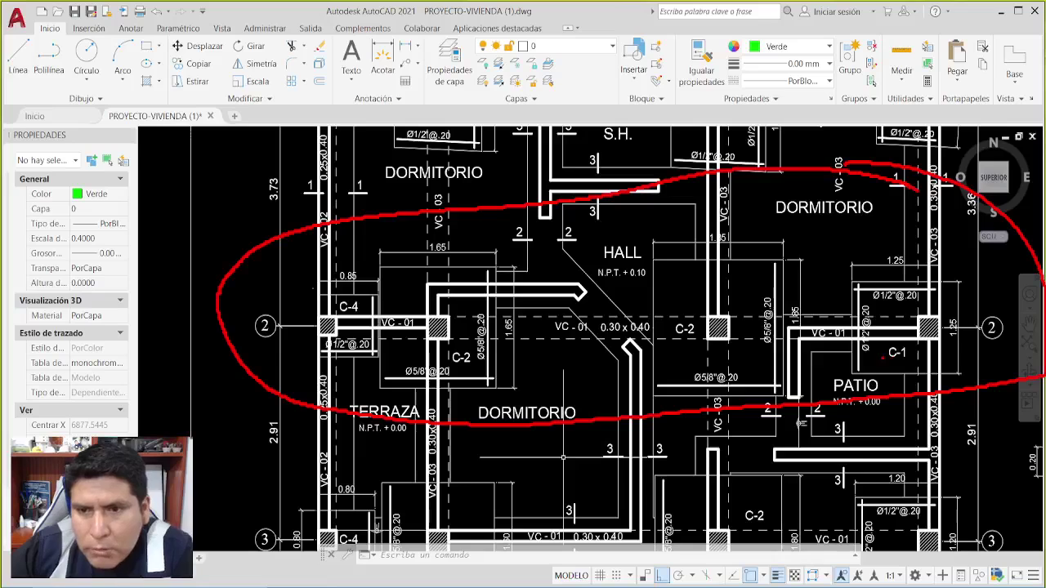
{"action": "left_click_drag", "start_coordinate": [885, 357], "coordinate": [905, 355]}
{"action": "mouse_move", "coordinate": [880, 267]}
{"action": "left_mouse_down"}
{"action": "mouse_move", "coordinate": [902, 260]}
{"action": "mouse_move", "coordinate": [874, 254]}
{"action": "left_mouse_up"}
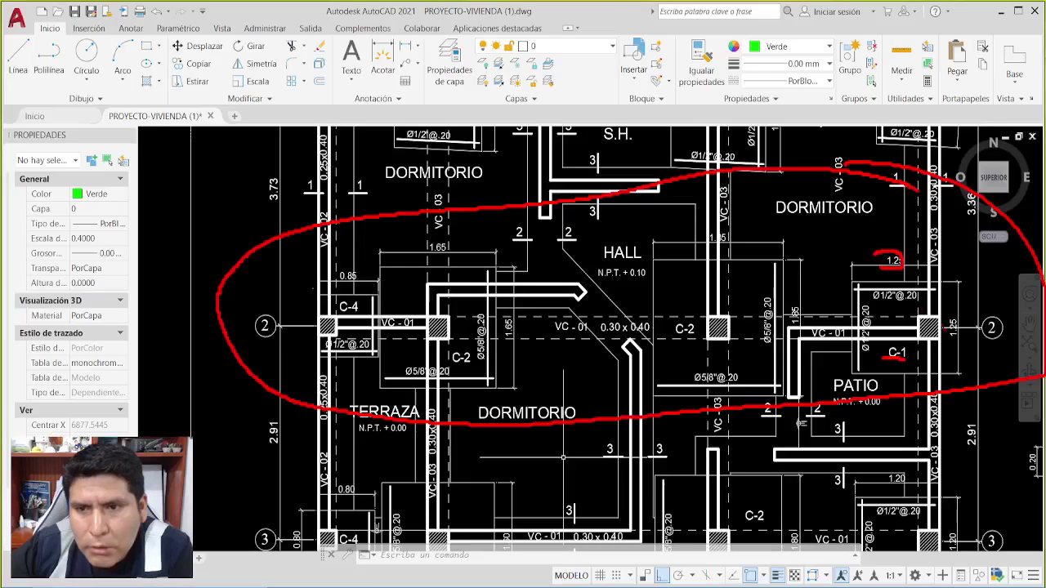
{"action": "left_click_drag", "start_coordinate": [951, 310], "coordinate": [958, 308]}
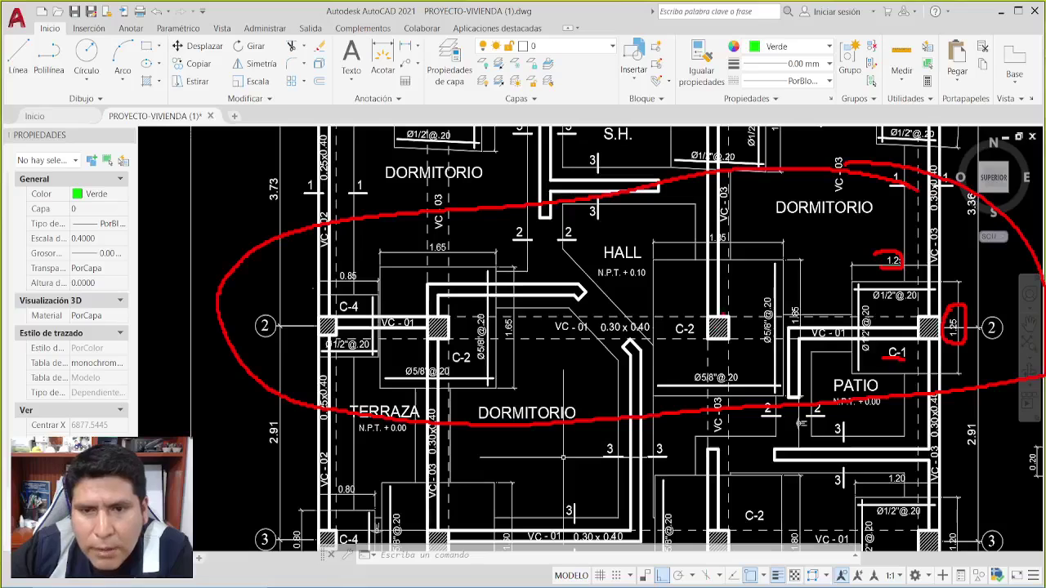
Circle in red the two C-2 columns on axis 2 and mark both plan dimensions of each footing.
{"action": "mouse_move", "coordinate": [722, 310]}
{"action": "left_mouse_down"}
{"action": "mouse_move", "coordinate": [720, 340]}
{"action": "mouse_move", "coordinate": [704, 306]}
{"action": "left_mouse_up"}
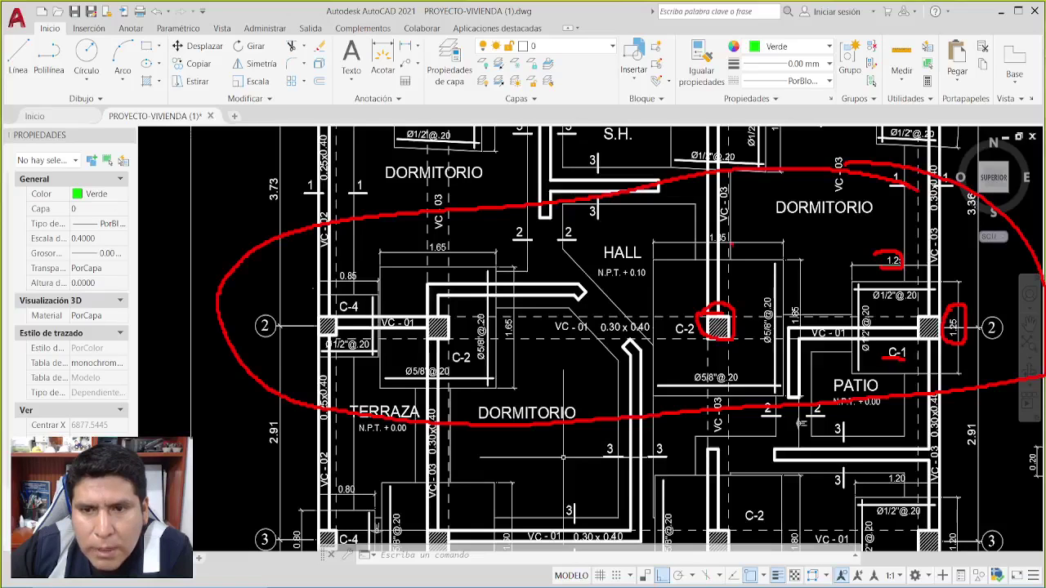
{"action": "mouse_move", "coordinate": [729, 247]}
{"action": "left_mouse_down"}
{"action": "mouse_move", "coordinate": [719, 226]}
{"action": "mouse_move", "coordinate": [718, 254]}
{"action": "left_mouse_up"}
{"action": "left_click_drag", "start_coordinate": [799, 295], "coordinate": [775, 300]}
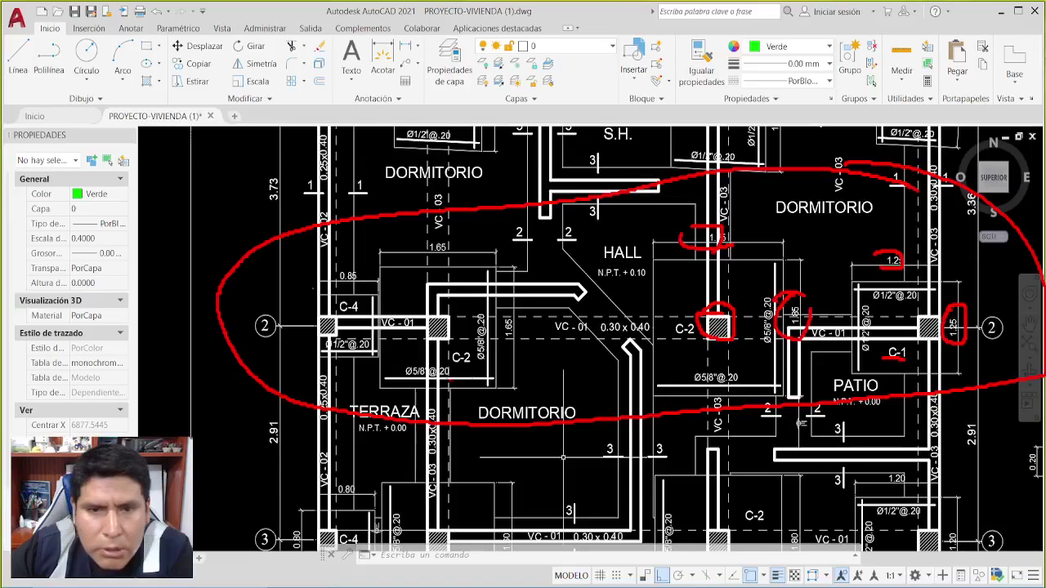
{"action": "mouse_move", "coordinate": [444, 344]}
{"action": "left_mouse_down"}
{"action": "mouse_move", "coordinate": [431, 342]}
{"action": "mouse_move", "coordinate": [455, 315]}
{"action": "mouse_move", "coordinate": [449, 339]}
{"action": "left_mouse_up"}
{"action": "left_click_drag", "start_coordinate": [418, 260], "coordinate": [448, 239]}
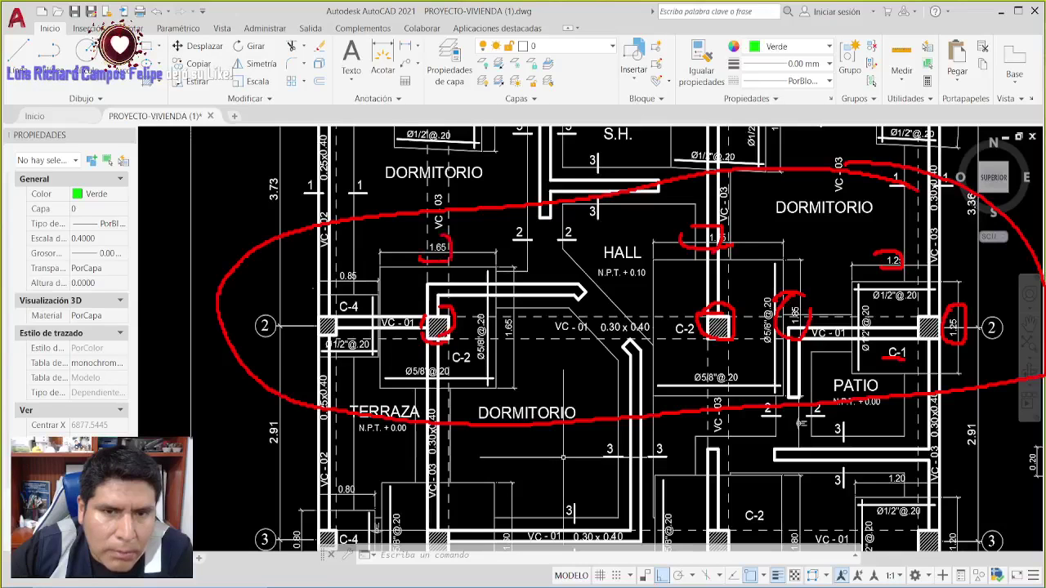
{"action": "mouse_move", "coordinate": [499, 320]}
{"action": "left_mouse_down"}
{"action": "mouse_move", "coordinate": [507, 317]}
{"action": "mouse_move", "coordinate": [513, 344]}
{"action": "left_mouse_up"}
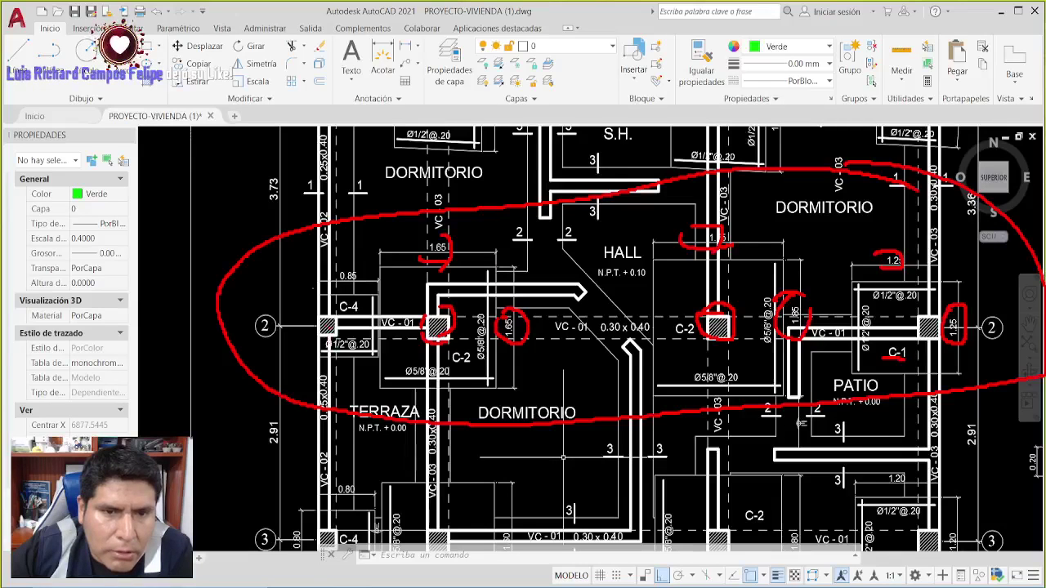
Circle the C-4 column on axis 2 and mark its footing's width dimension in red, and clear all marks.
{"action": "mouse_move", "coordinate": [326, 312]}
{"action": "left_mouse_down"}
{"action": "mouse_move", "coordinate": [317, 335]}
{"action": "mouse_move", "coordinate": [333, 313]}
{"action": "left_mouse_up"}
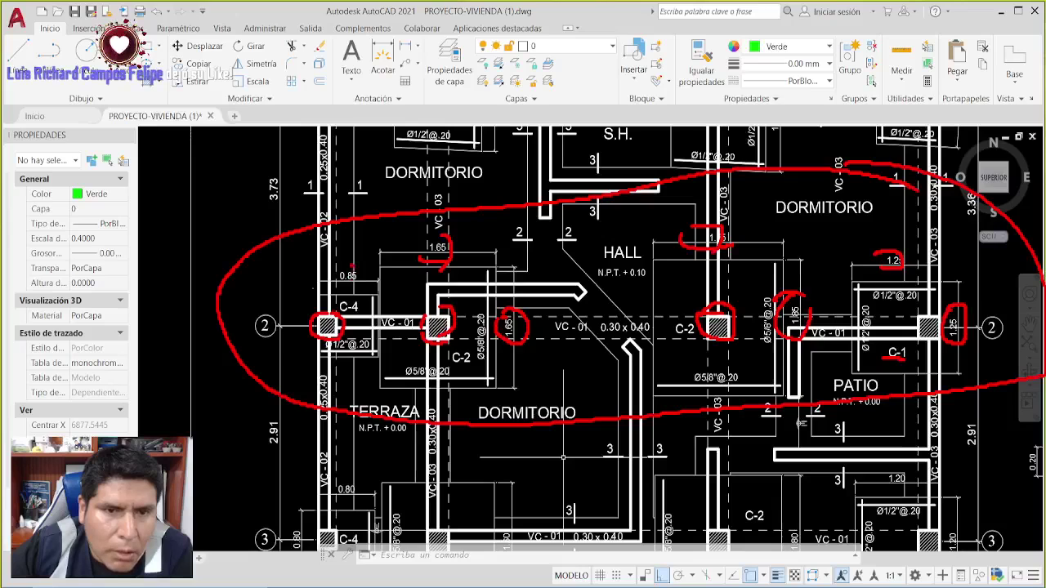
{"action": "left_click_drag", "start_coordinate": [353, 267], "coordinate": [342, 283]}
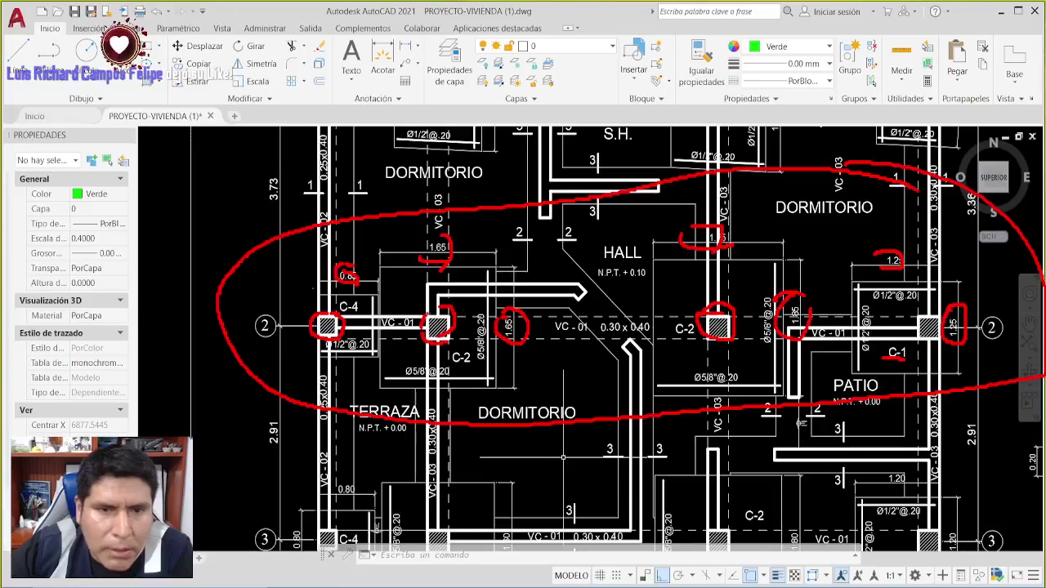
{"action": "key", "text": "Escape"}
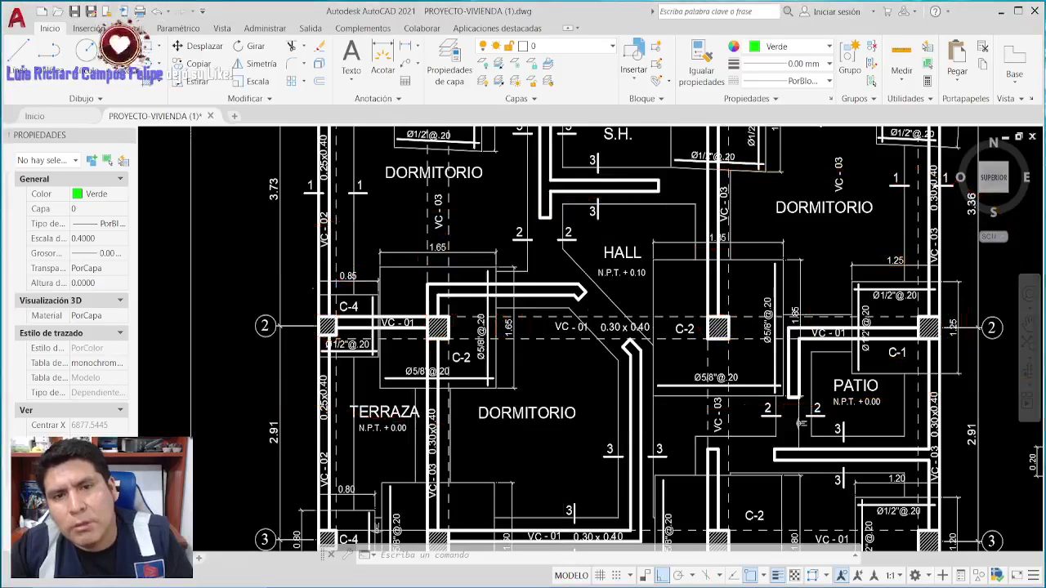
{"action": "key", "text": "Escape"}
Circle the axis 1 label in red and ring the C-1 footings at axis G and at the C axis next to it.
{"action": "middle_click_drag", "start_coordinate": [490, 278], "coordinate": [486, 465]}
{"action": "mouse_move", "coordinate": [245, 209]}
{"action": "left_mouse_down"}
{"action": "mouse_move", "coordinate": [201, 253]}
{"action": "mouse_move", "coordinate": [255, 266]}
{"action": "mouse_move", "coordinate": [219, 219]}
{"action": "left_mouse_up"}
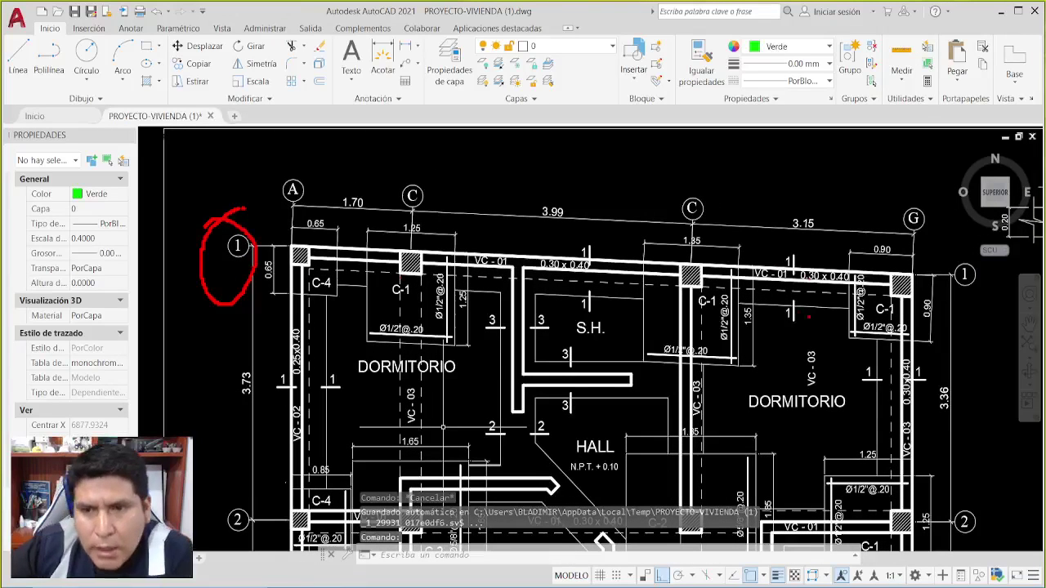
{"action": "mouse_move", "coordinate": [897, 260]}
{"action": "left_mouse_down"}
{"action": "mouse_move", "coordinate": [831, 290]}
{"action": "mouse_move", "coordinate": [827, 319]}
{"action": "mouse_move", "coordinate": [865, 336]}
{"action": "mouse_move", "coordinate": [904, 335]}
{"action": "mouse_move", "coordinate": [923, 297]}
{"action": "mouse_move", "coordinate": [874, 268]}
{"action": "left_mouse_up"}
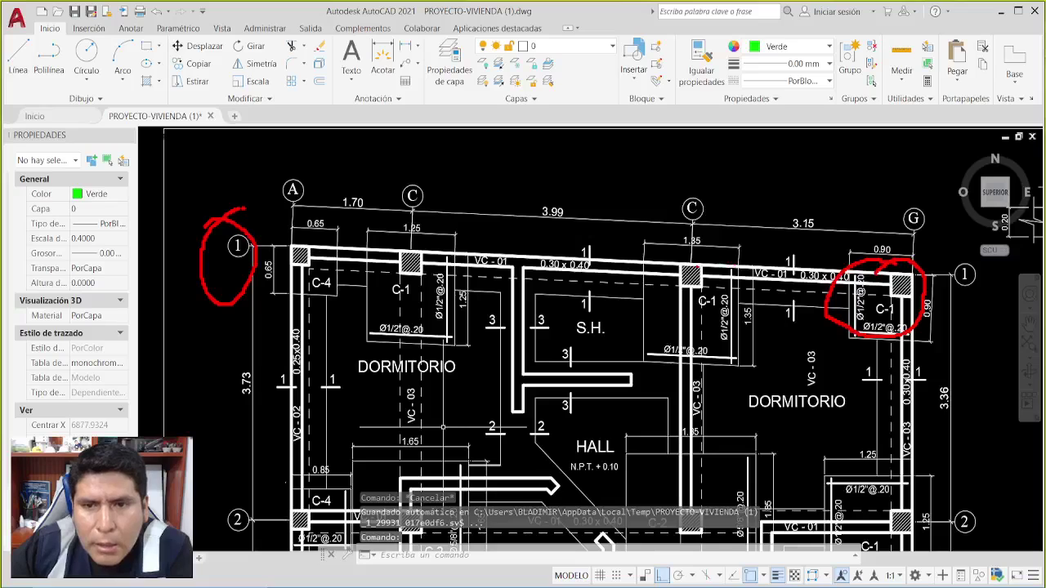
{"action": "mouse_move", "coordinate": [699, 266]}
{"action": "left_mouse_down"}
{"action": "mouse_move", "coordinate": [707, 237]}
{"action": "mouse_move", "coordinate": [661, 251]}
{"action": "mouse_move", "coordinate": [645, 298]}
{"action": "mouse_move", "coordinate": [708, 362]}
{"action": "mouse_move", "coordinate": [737, 355]}
{"action": "mouse_move", "coordinate": [686, 243]}
{"action": "left_mouse_up"}
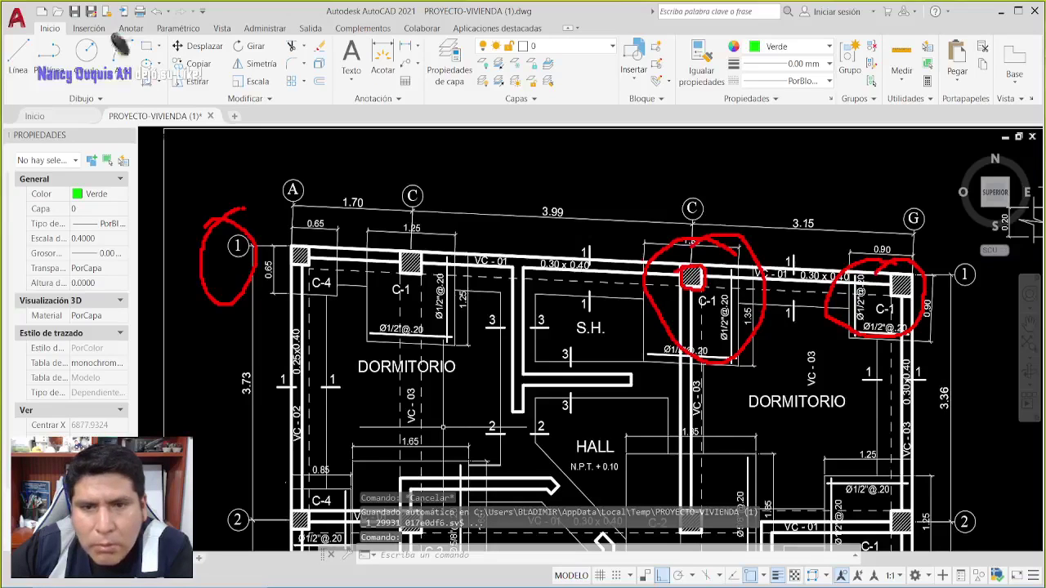
Ring the C-1 footing nearest axis A and the C-4 corner footing on axis 1 in red, and clear all marks.
{"action": "mouse_move", "coordinate": [419, 256]}
{"action": "left_mouse_down"}
{"action": "mouse_move", "coordinate": [387, 275]}
{"action": "mouse_move", "coordinate": [462, 235]}
{"action": "left_mouse_up"}
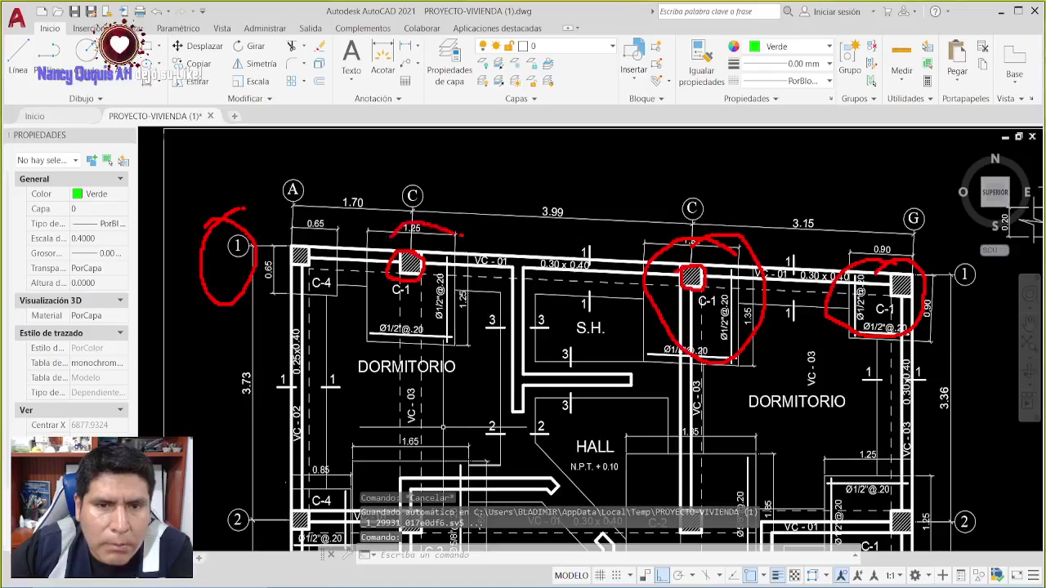
{"action": "mouse_move", "coordinate": [390, 238]}
{"action": "left_mouse_down"}
{"action": "mouse_move", "coordinate": [423, 301]}
{"action": "mouse_move", "coordinate": [457, 231]}
{"action": "left_mouse_up"}
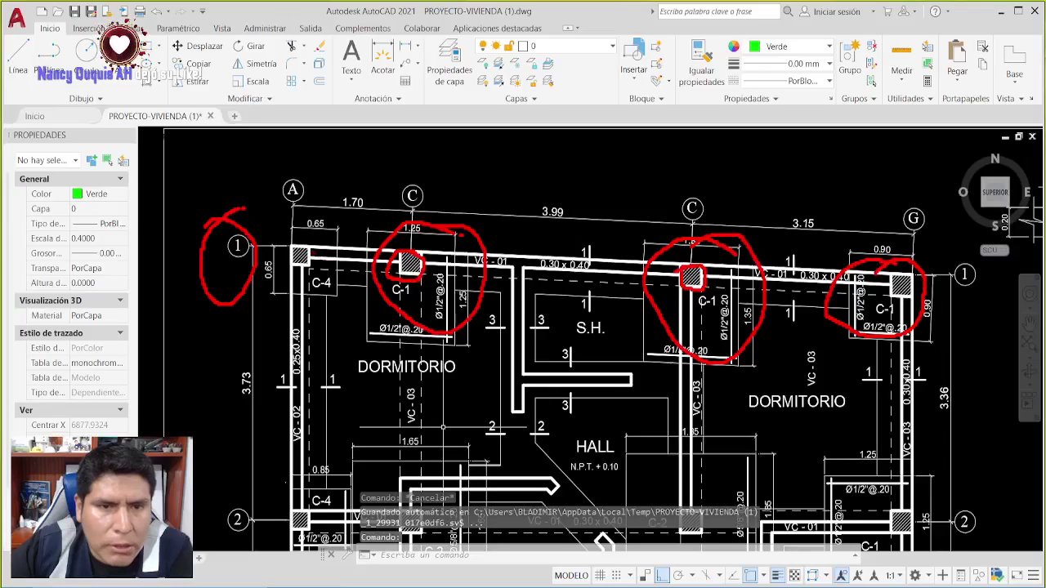
{"action": "mouse_move", "coordinate": [296, 244]}
{"action": "left_mouse_down"}
{"action": "mouse_move", "coordinate": [304, 271]}
{"action": "mouse_move", "coordinate": [311, 247]}
{"action": "mouse_move", "coordinate": [293, 230]}
{"action": "mouse_move", "coordinate": [269, 281]}
{"action": "mouse_move", "coordinate": [345, 239]}
{"action": "mouse_move", "coordinate": [330, 224]}
{"action": "left_mouse_up"}
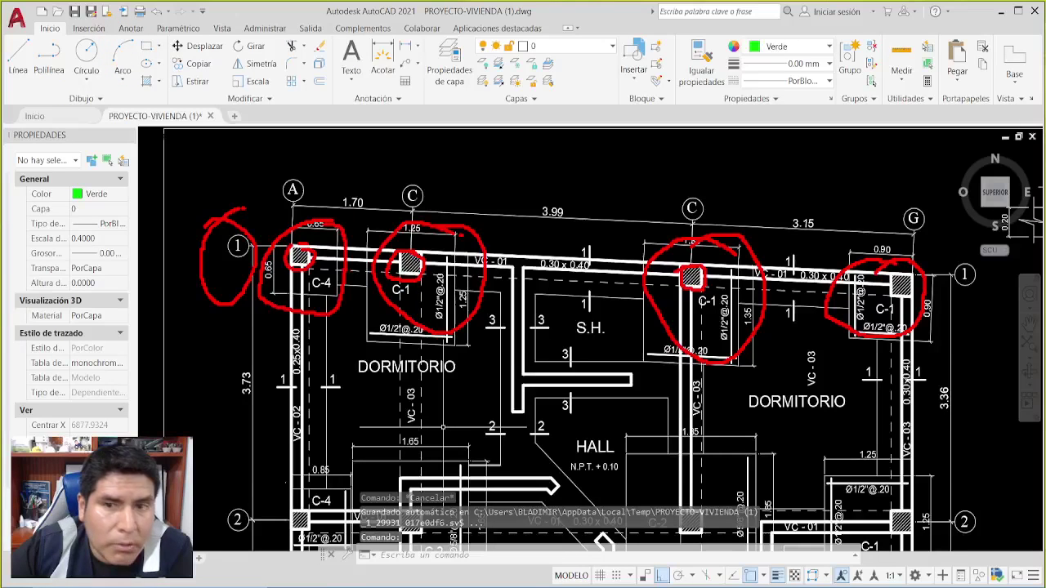
{"action": "key", "text": "Escape"}
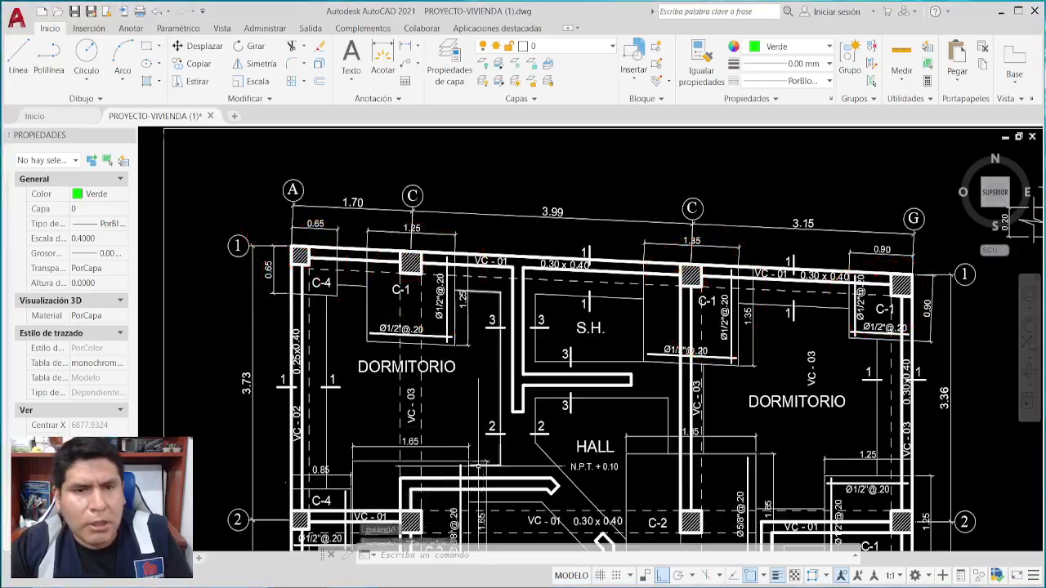
Examine the C-4 corner column at axes 1 and A in the foundation plan and the C-1 column section detail.
{"action": "scroll", "coordinate": [270, 286], "scroll_direction": "up", "scroll_amount": 6}
{"action": "middle_click_drag", "start_coordinate": [490, 327], "coordinate": [568, 482]}
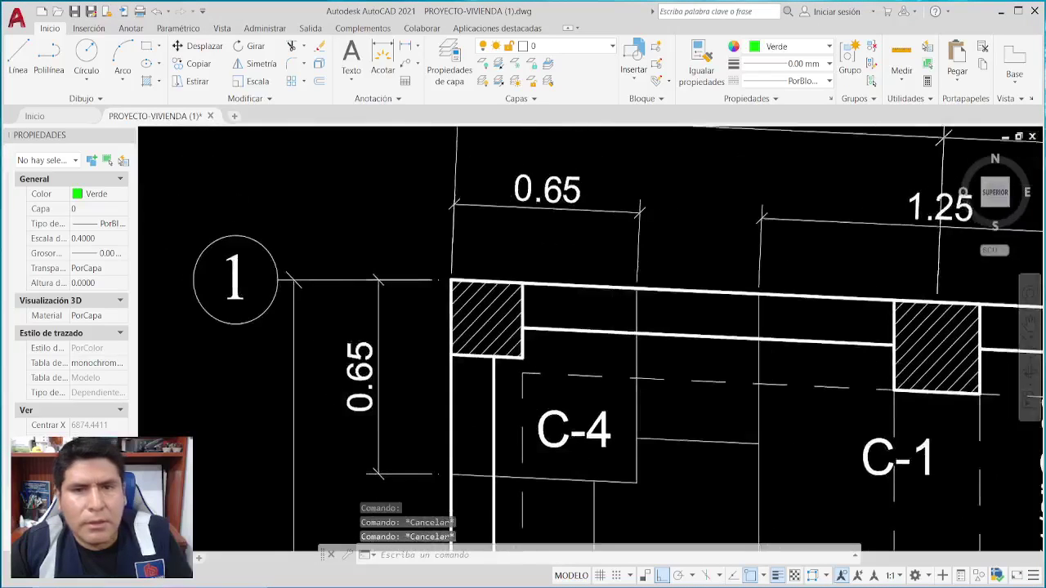
{"action": "scroll", "coordinate": [564, 423], "scroll_direction": "down", "scroll_amount": 3}
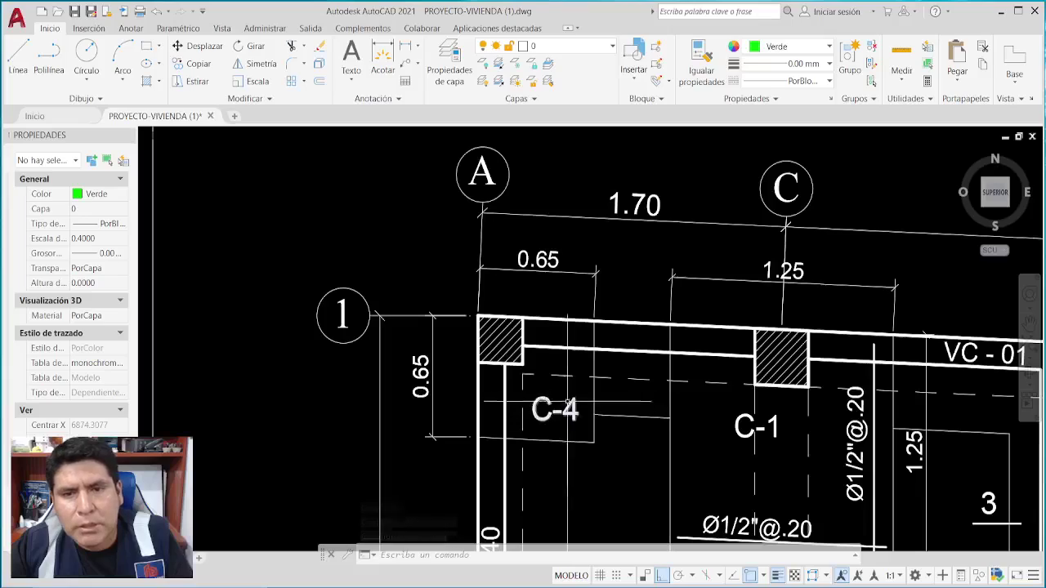
{"action": "scroll", "coordinate": [556, 295], "scroll_direction": "down", "scroll_amount": 5}
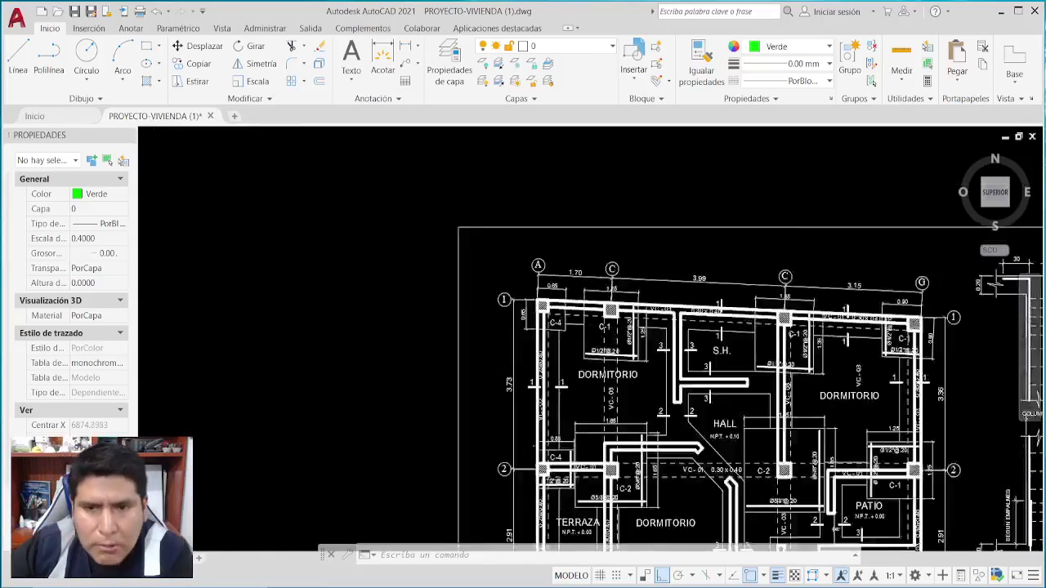
{"action": "scroll", "coordinate": [583, 234], "scroll_direction": "down", "scroll_amount": 3}
{"action": "scroll", "coordinate": [711, 392], "scroll_direction": "up", "scroll_amount": 7}
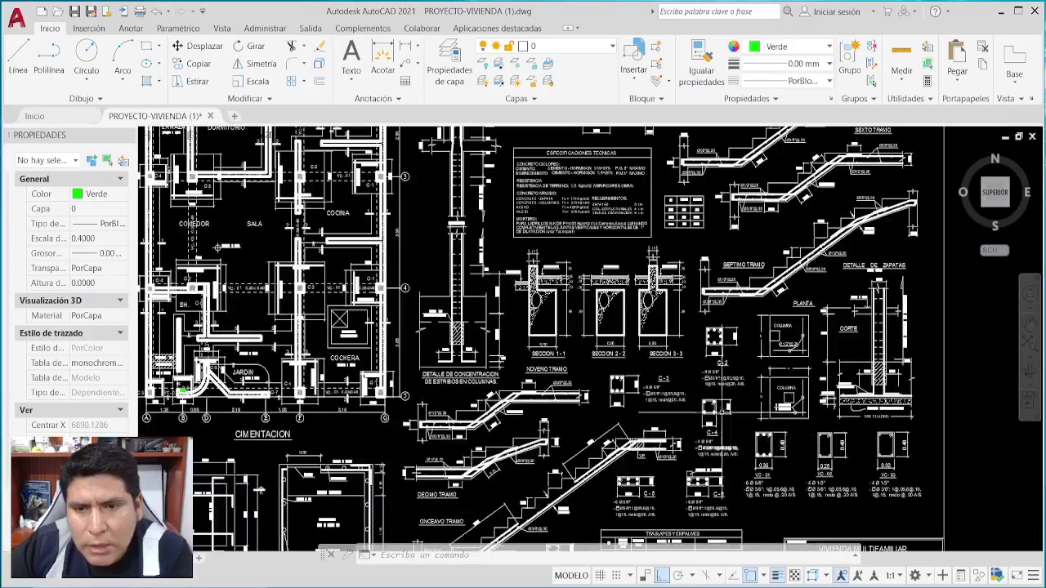
{"action": "mouse_move", "coordinate": [536, 90]}
{"action": "middle_mouse_down"}
{"action": "mouse_move", "coordinate": [574, 235]}
{"action": "mouse_move", "coordinate": [578, 299]}
{"action": "middle_mouse_up"}
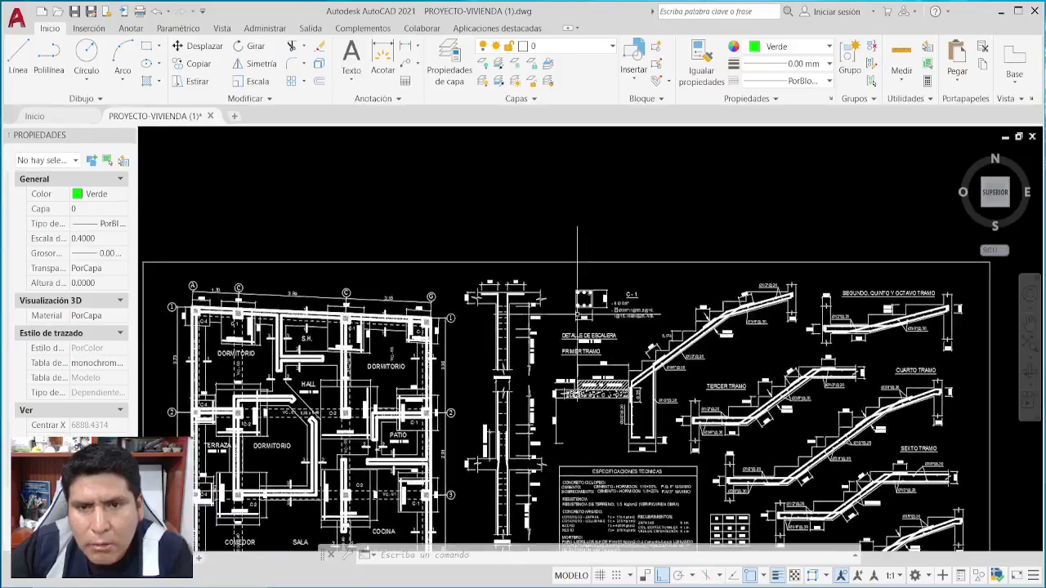
{"action": "scroll", "coordinate": [577, 309], "scroll_direction": "up", "scroll_amount": 8}
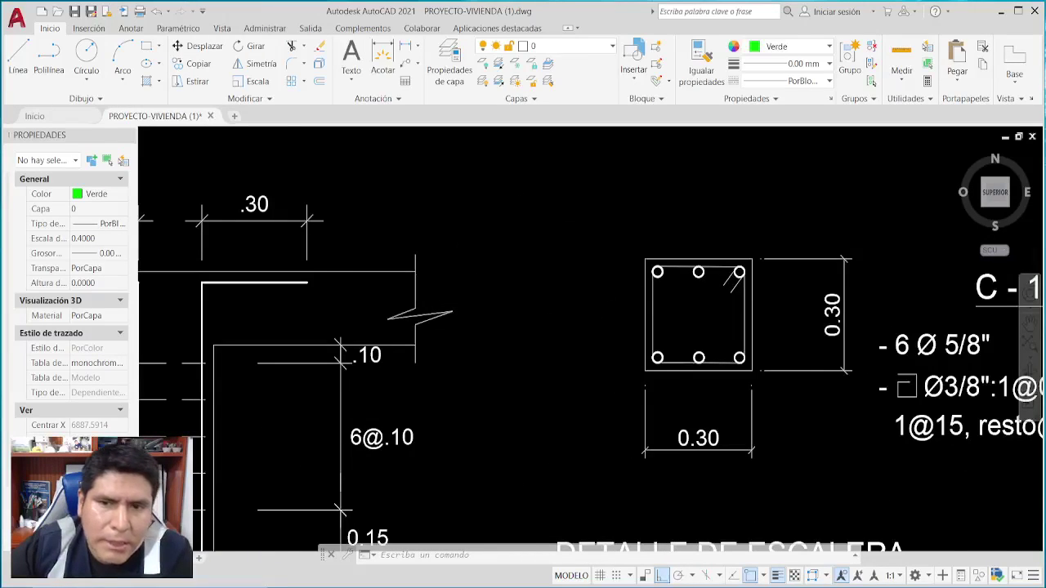
Examine the plan dimensions and reinforcement in the C-2 and C-3 column section details.
{"action": "scroll", "coordinate": [568, 221], "scroll_direction": "down", "scroll_amount": 10}
{"action": "middle_click_drag", "start_coordinate": [568, 221], "coordinate": [572, 50]}
{"action": "scroll", "coordinate": [658, 268], "scroll_direction": "up", "scroll_amount": 5}
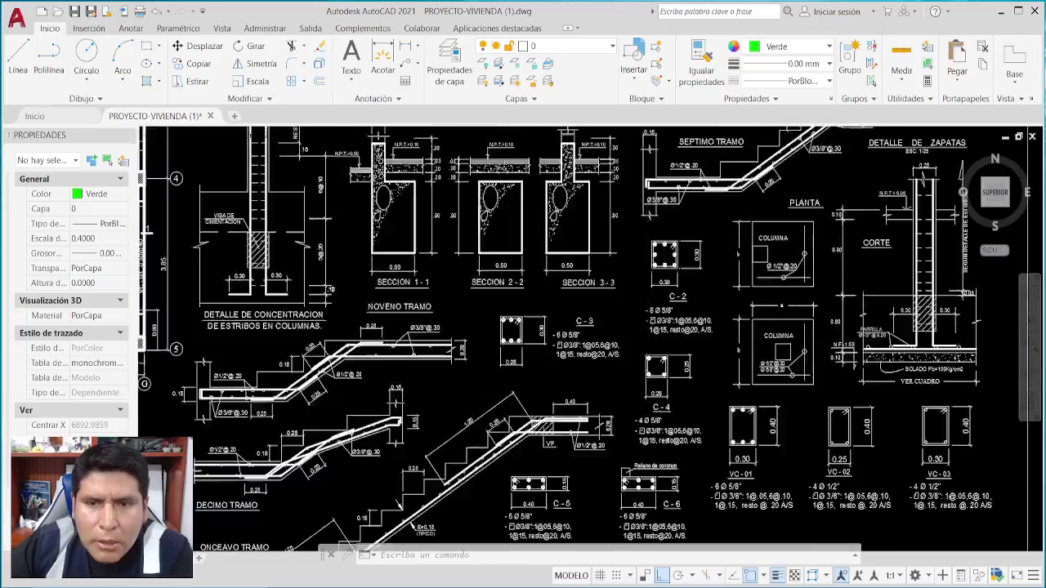
{"action": "scroll", "coordinate": [659, 268], "scroll_direction": "up", "scroll_amount": 4}
{"action": "middle_click_drag", "start_coordinate": [675, 315], "coordinate": [666, 347]}
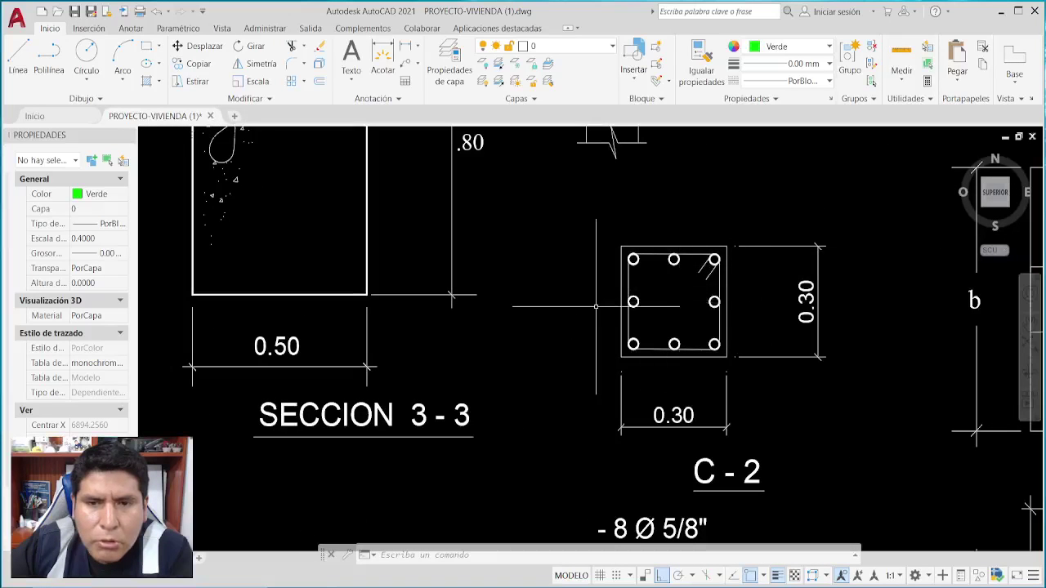
{"action": "scroll", "coordinate": [621, 302], "scroll_direction": "down", "scroll_amount": 5}
{"action": "mouse_move", "coordinate": [588, 417]}
{"action": "middle_mouse_down"}
{"action": "mouse_move", "coordinate": [760, 249]}
{"action": "mouse_move", "coordinate": [807, 282]}
{"action": "middle_mouse_up"}
{"action": "scroll", "coordinate": [807, 282], "scroll_direction": "up", "scroll_amount": 3}
{"action": "scroll", "coordinate": [795, 287], "scroll_direction": "down", "scroll_amount": 1}
{"action": "middle_click_drag", "start_coordinate": [680, 317], "coordinate": [795, 287]}
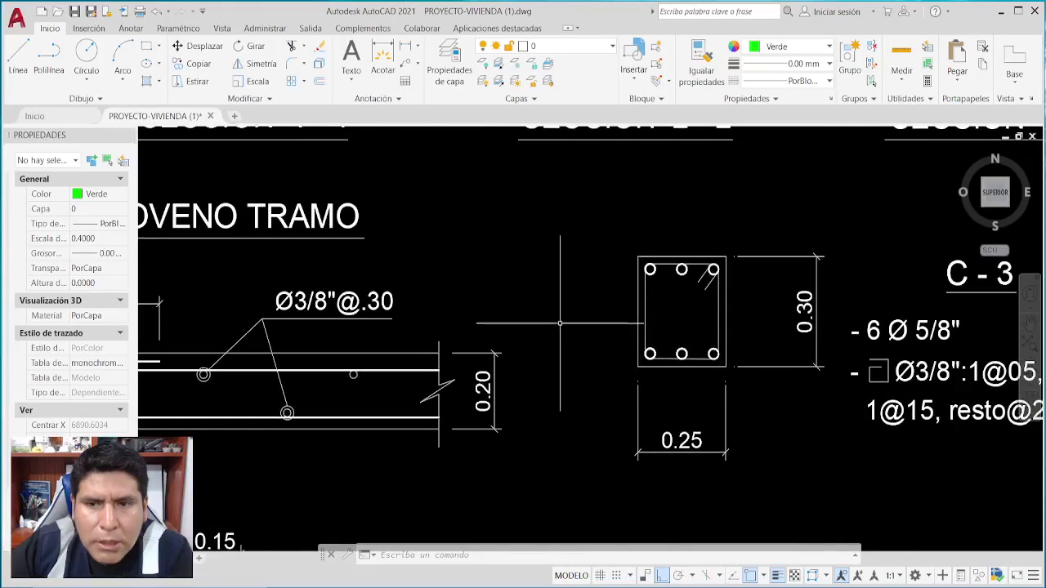
Compare the C-4 column section detail with the C-4 corner column drawn at axes 1 and A in the plan.
{"action": "scroll", "coordinate": [539, 318], "scroll_direction": "down", "scroll_amount": 4}
{"action": "scroll", "coordinate": [448, 311], "scroll_direction": "down", "scroll_amount": 2}
{"action": "scroll", "coordinate": [648, 347], "scroll_direction": "up", "scroll_amount": 6}
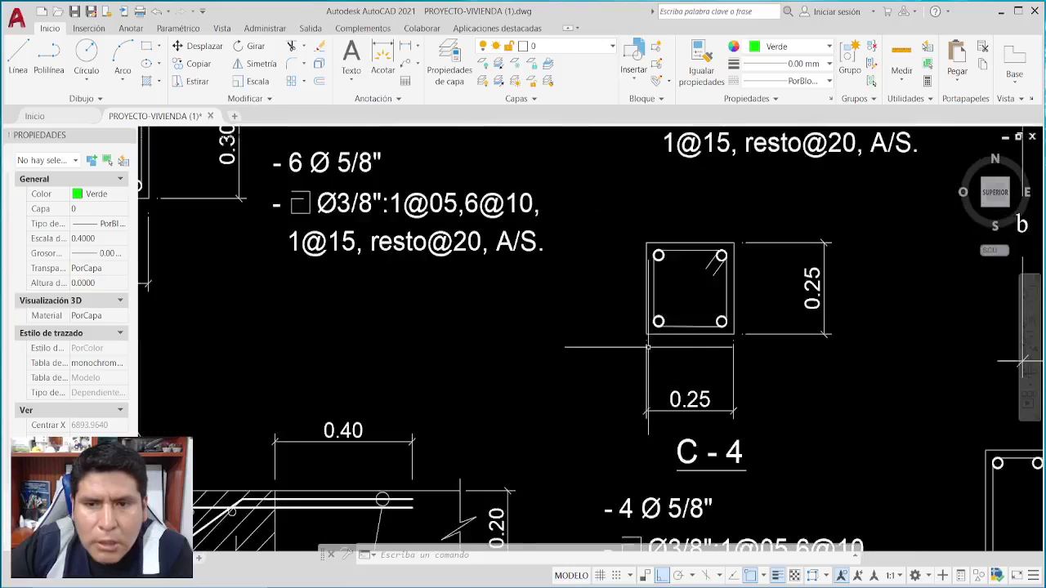
{"action": "mouse_move", "coordinate": [687, 343]}
{"action": "middle_mouse_down"}
{"action": "mouse_move", "coordinate": [677, 270]}
{"action": "mouse_move", "coordinate": [677, 317]}
{"action": "middle_mouse_up"}
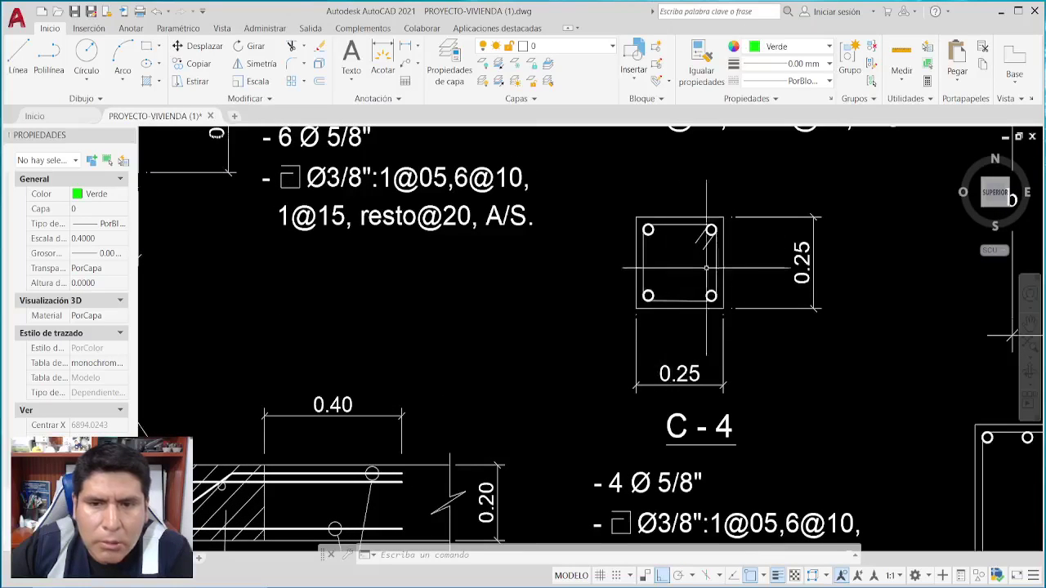
{"action": "scroll", "coordinate": [766, 310], "scroll_direction": "down", "scroll_amount": 8}
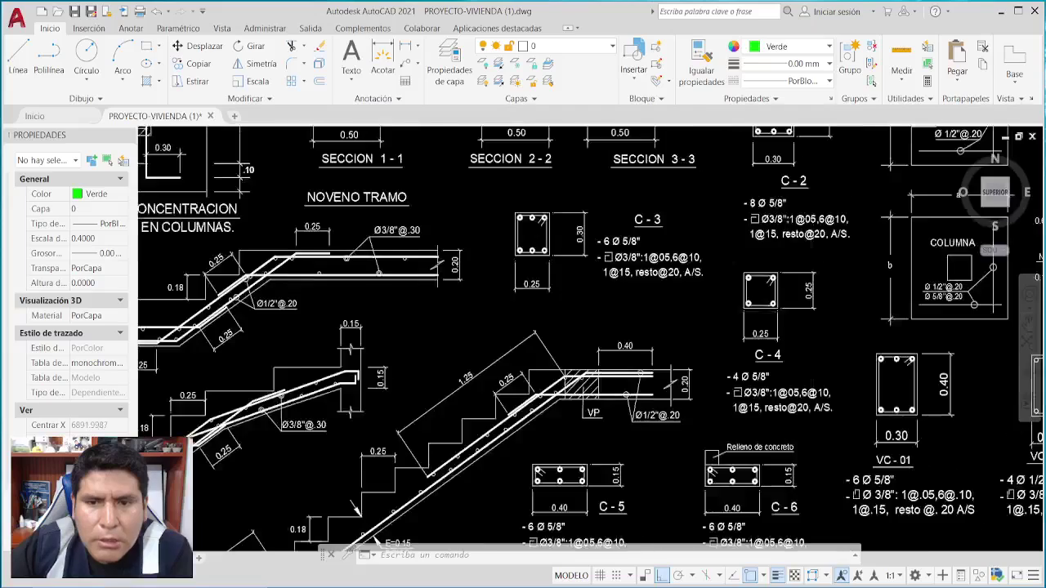
{"action": "scroll", "coordinate": [560, 292], "scroll_direction": "up", "scroll_amount": 6}
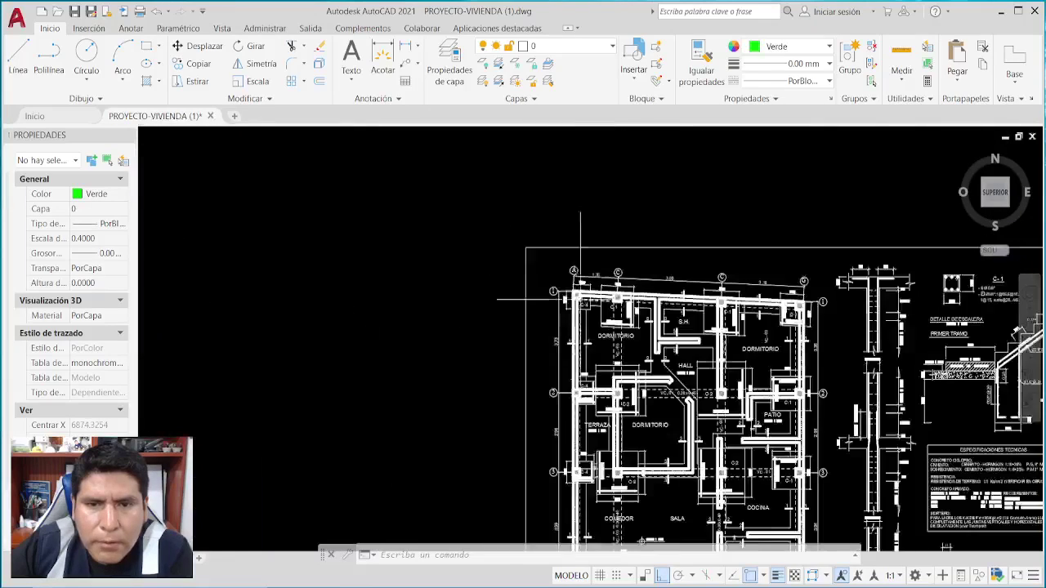
{"action": "scroll", "coordinate": [548, 245], "scroll_direction": "up", "scroll_amount": 4}
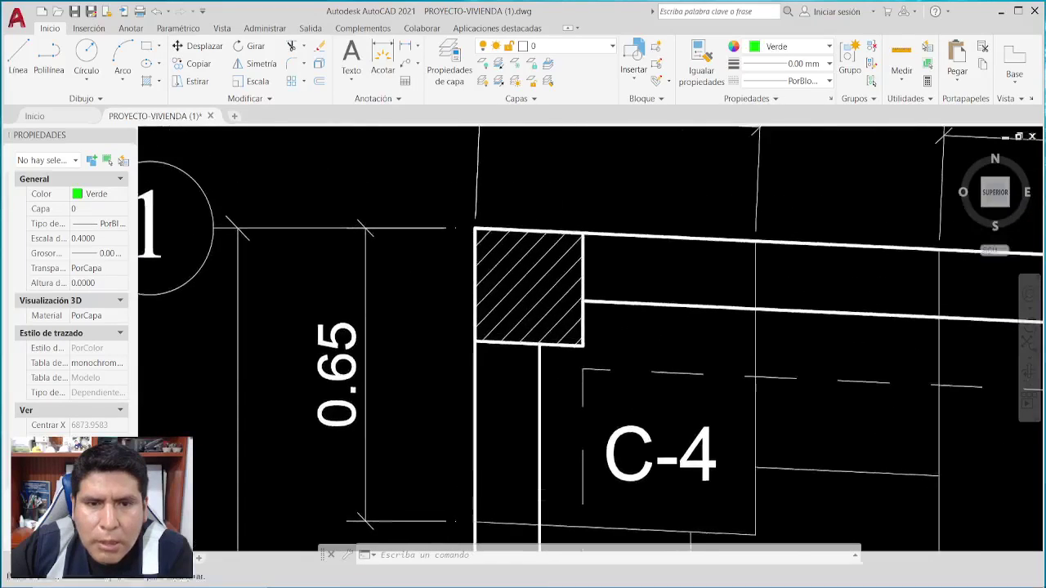
{"action": "scroll", "coordinate": [549, 284], "scroll_direction": "down", "scroll_amount": 4}
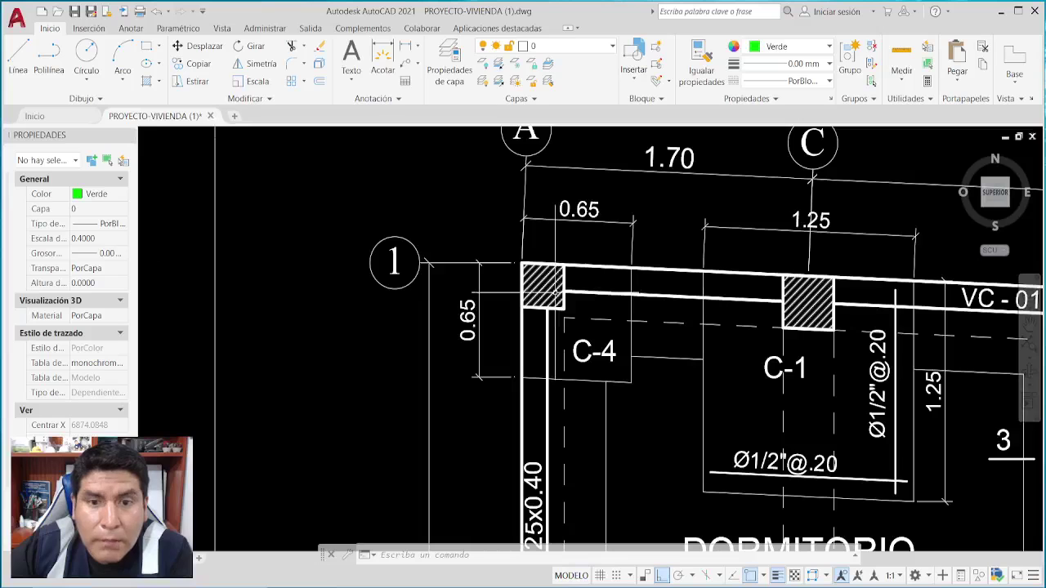
{"action": "scroll", "coordinate": [557, 291], "scroll_direction": "up", "scroll_amount": 2}
{"action": "scroll", "coordinate": [555, 292], "scroll_direction": "down", "scroll_amount": 10}
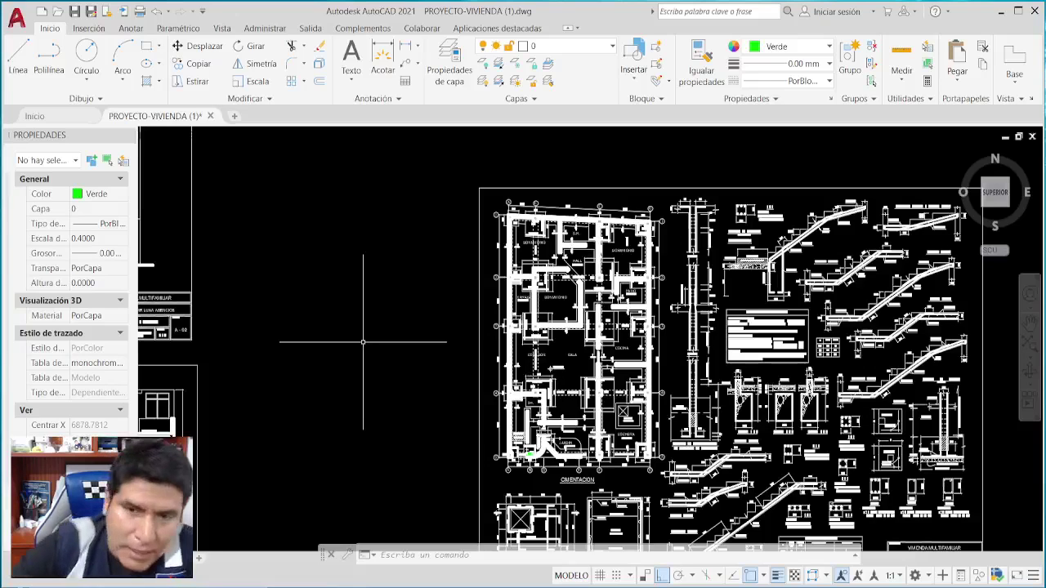
{"action": "key", "text": "Escape"}
{"action": "key", "text": "Escape"}
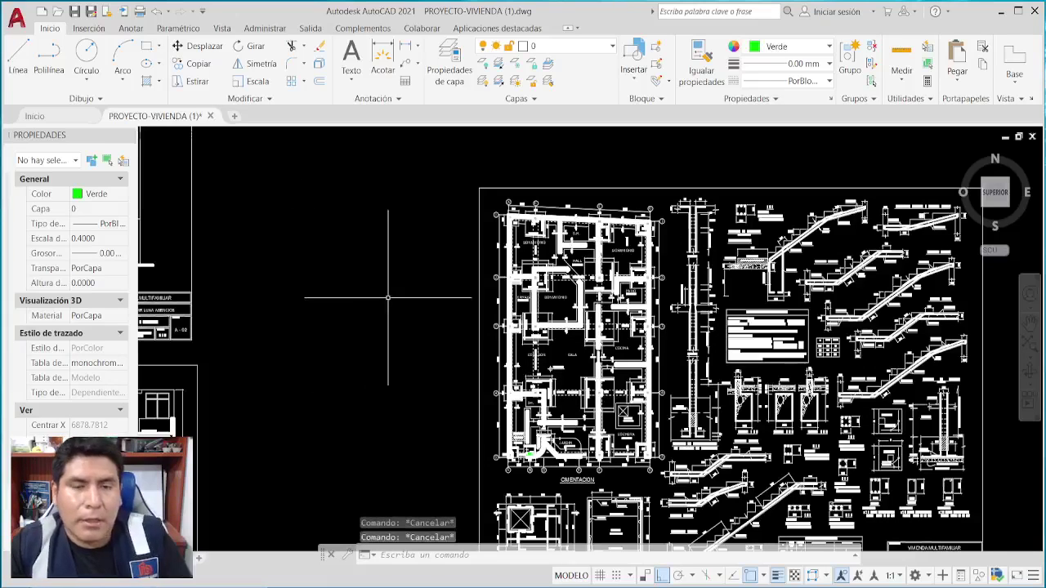
{"action": "scroll", "coordinate": [388, 290], "scroll_direction": "down", "scroll_amount": 3}
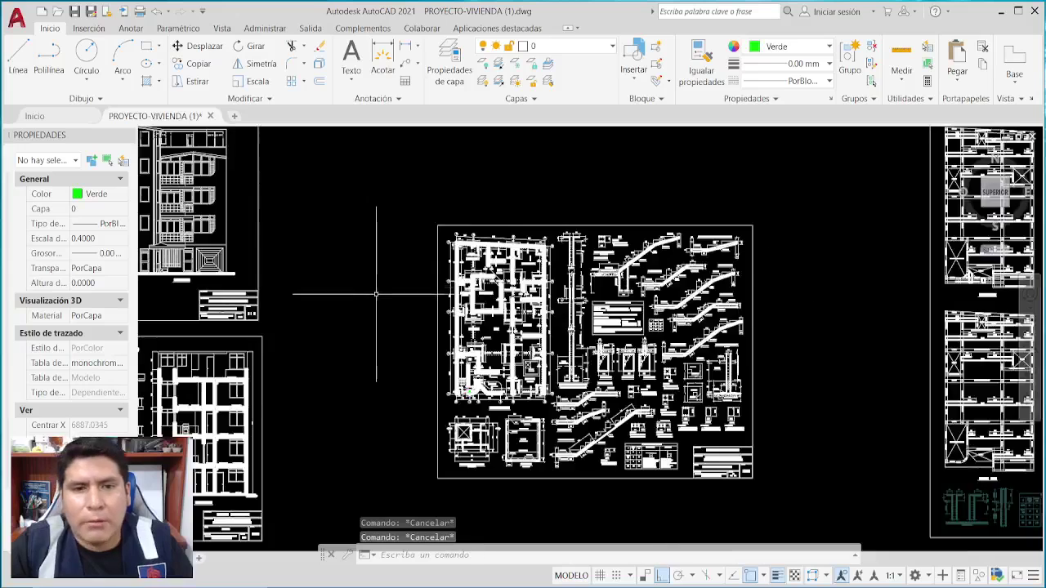
{"action": "scroll", "coordinate": [515, 237], "scroll_direction": "down", "scroll_amount": 1}
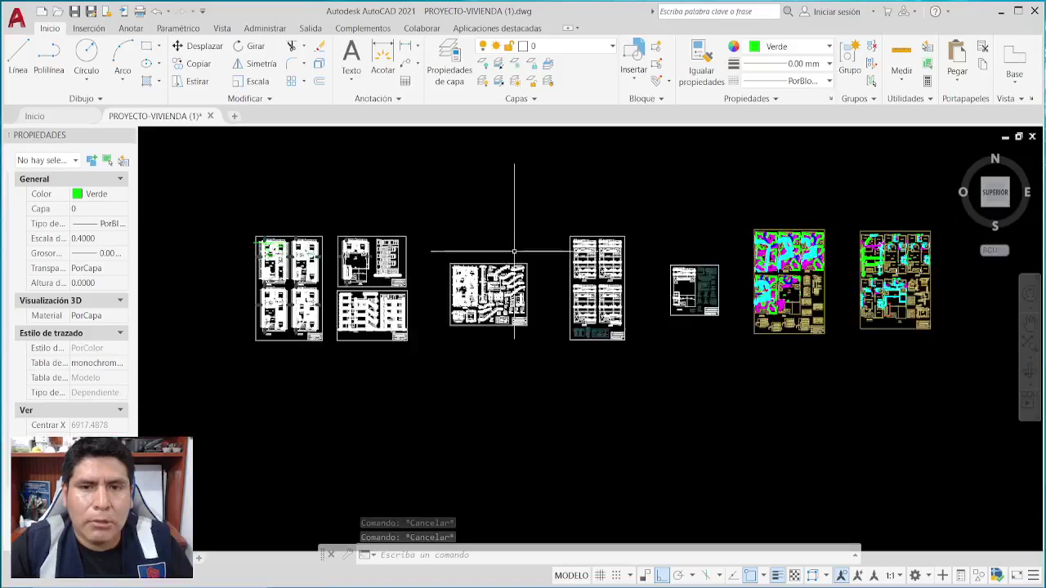
{"action": "middle_click_drag", "start_coordinate": [521, 281], "coordinate": [543, 294]}
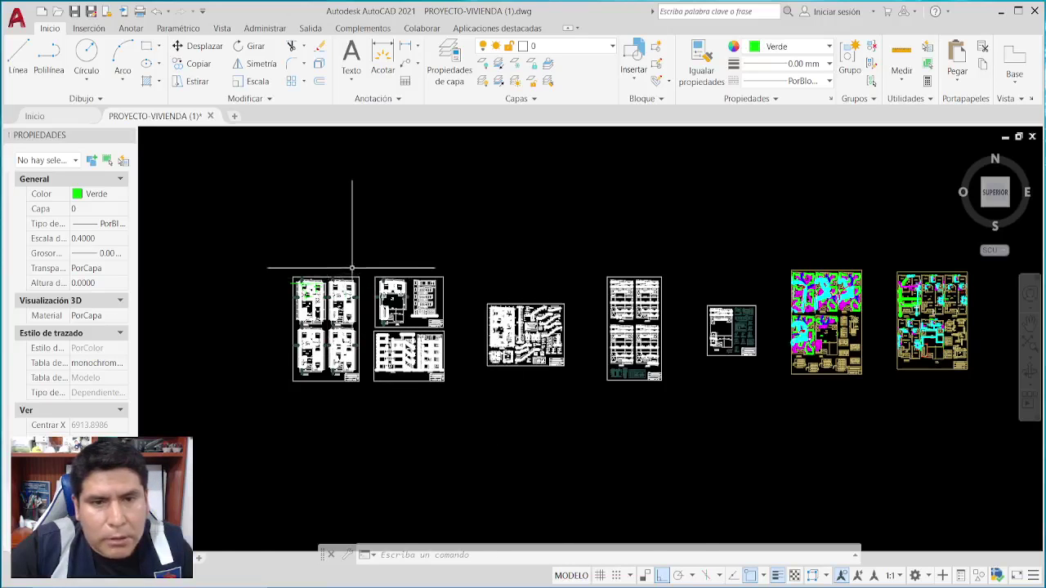
Measure the width of the C-4 corner column at axes 1 and A with a temporary dimension and discard it.
{"action": "scroll", "coordinate": [351, 268], "scroll_direction": "up", "scroll_amount": 5}
{"action": "middle_click_drag", "start_coordinate": [707, 398], "coordinate": [625, 292]}
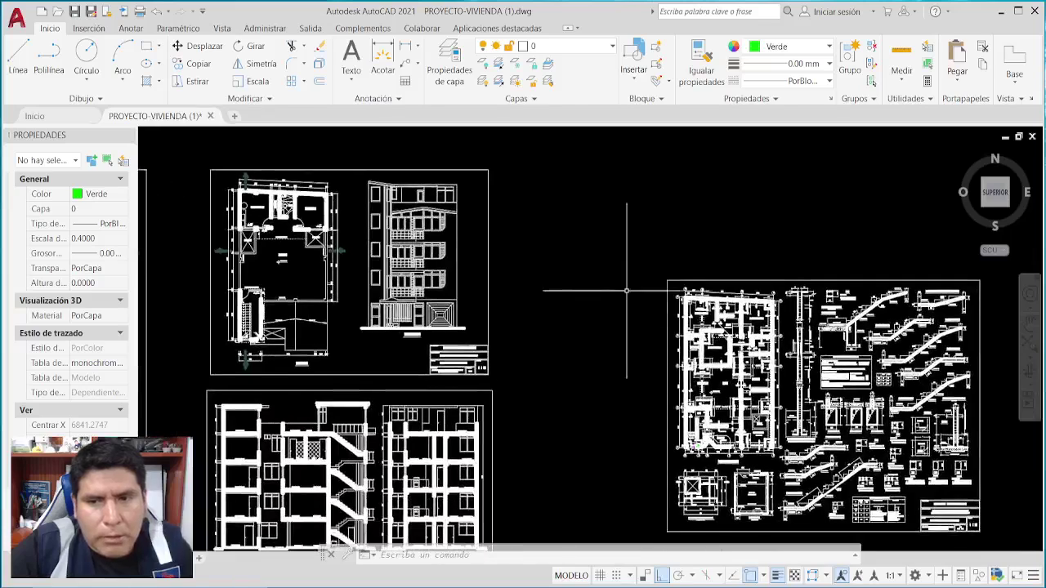
{"action": "scroll", "coordinate": [688, 307], "scroll_direction": "up", "scroll_amount": 6}
{"action": "scroll", "coordinate": [688, 307], "scroll_direction": "up", "scroll_amount": 4}
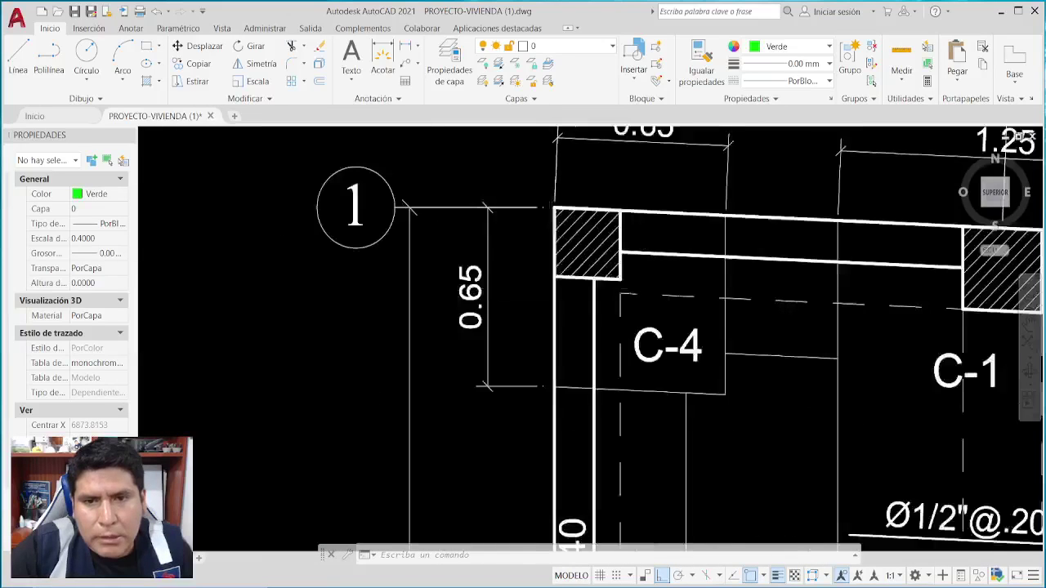
{"action": "scroll", "coordinate": [623, 417], "scroll_direction": "down", "scroll_amount": 1}
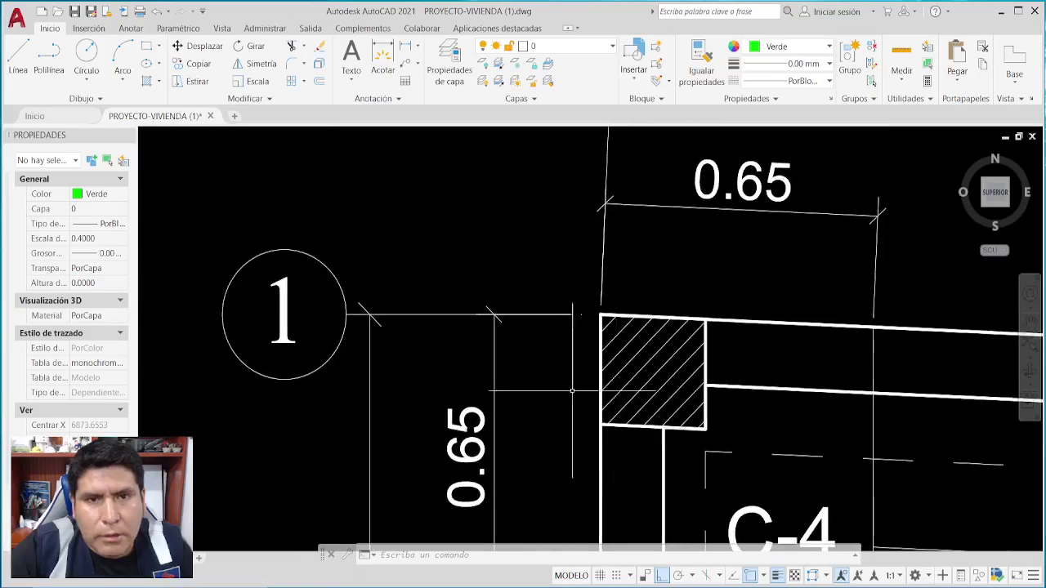
{"action": "left_click", "coordinate": [382, 59]}
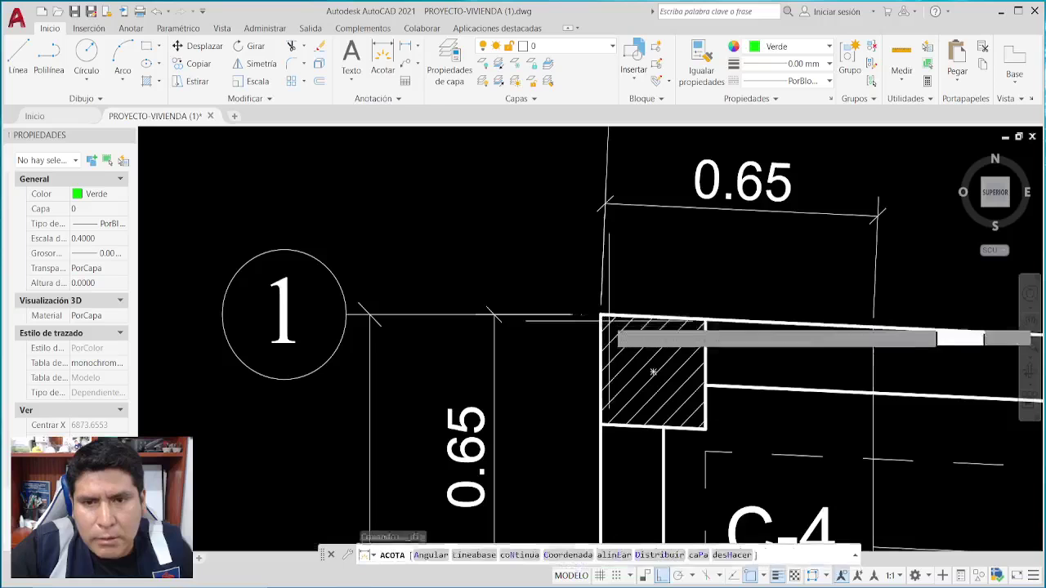
{"action": "left_click", "coordinate": [602, 315]}
{"action": "left_click", "coordinate": [602, 315]}
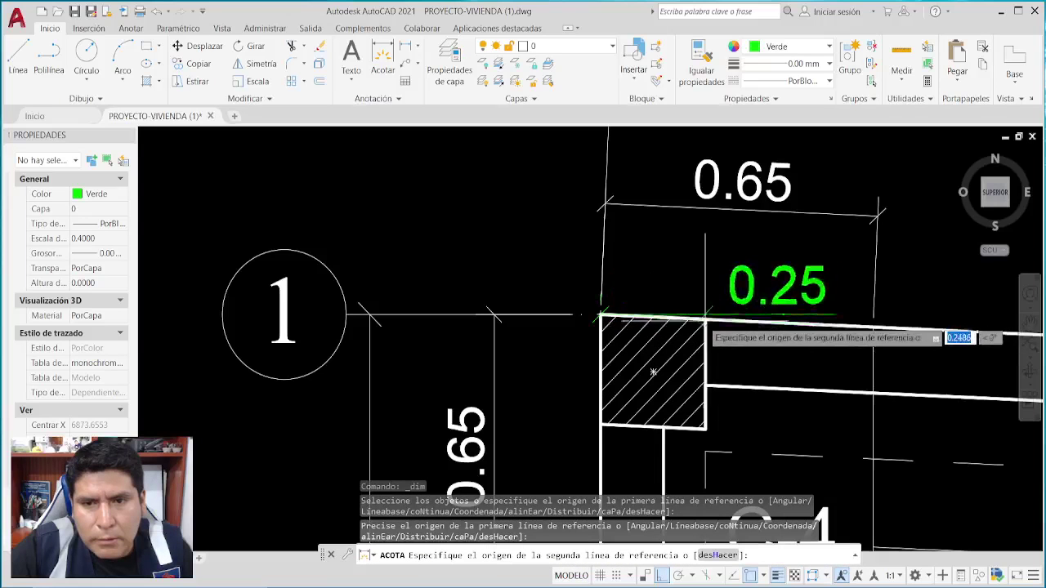
{"action": "left_click", "coordinate": [706, 316]}
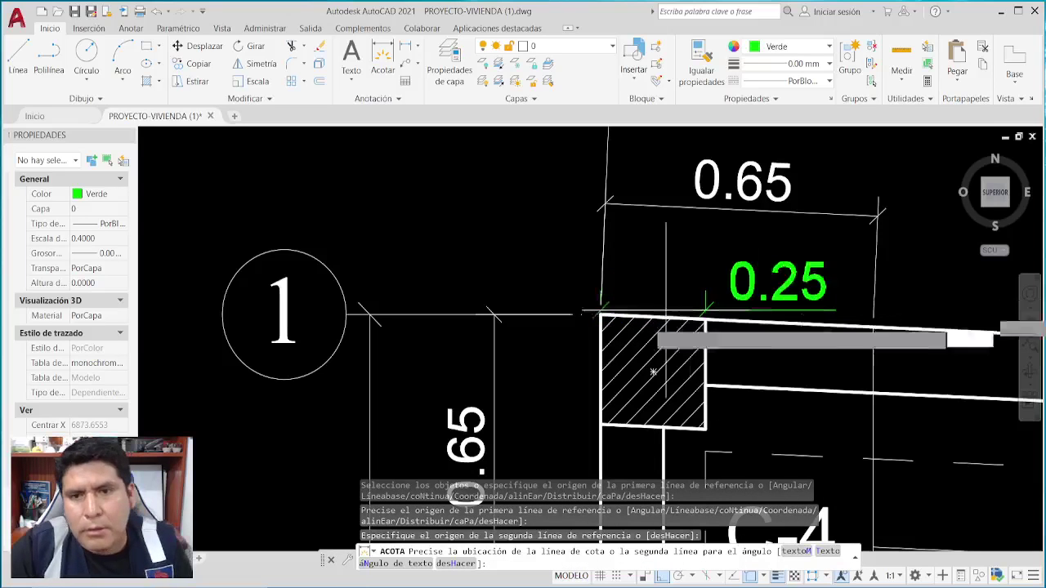
{"action": "key", "text": "Escape"}
Measure the depth of the C-4 corner column along its axis A face without placing the dimension.
{"action": "left_click", "coordinate": [393, 63]}
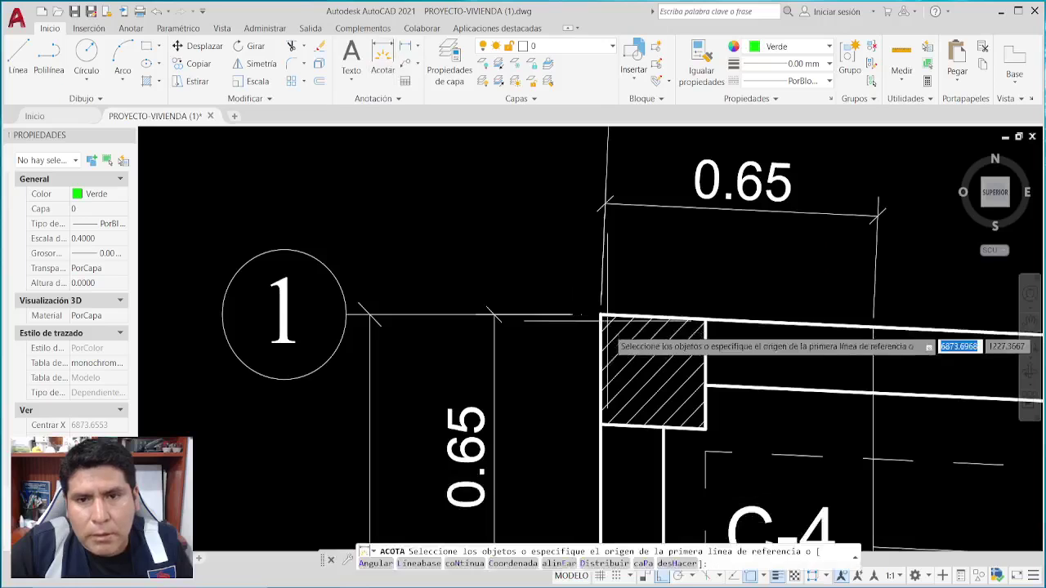
{"action": "left_click", "coordinate": [600, 315]}
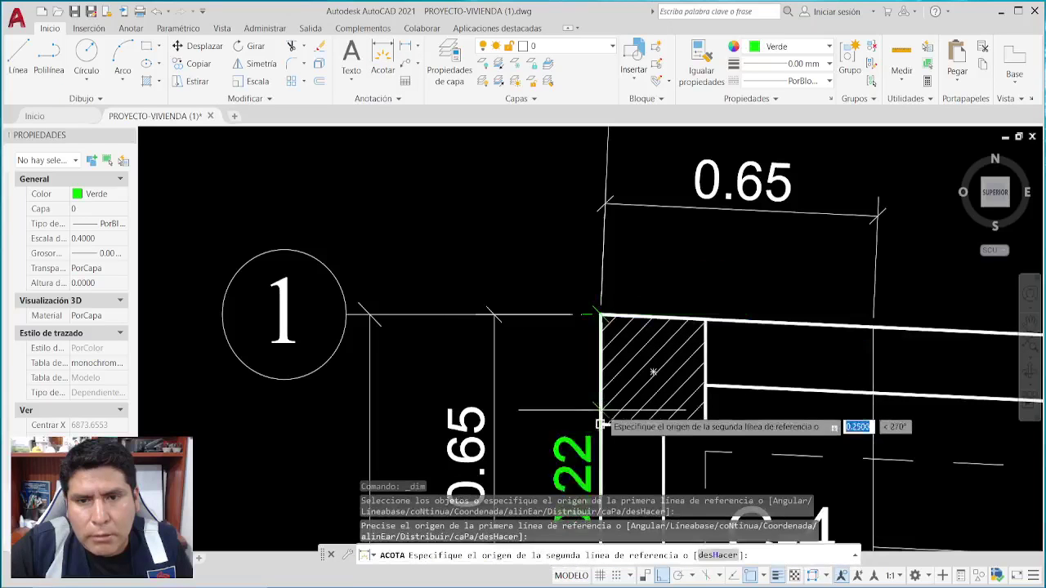
{"action": "left_click", "coordinate": [599, 425]}
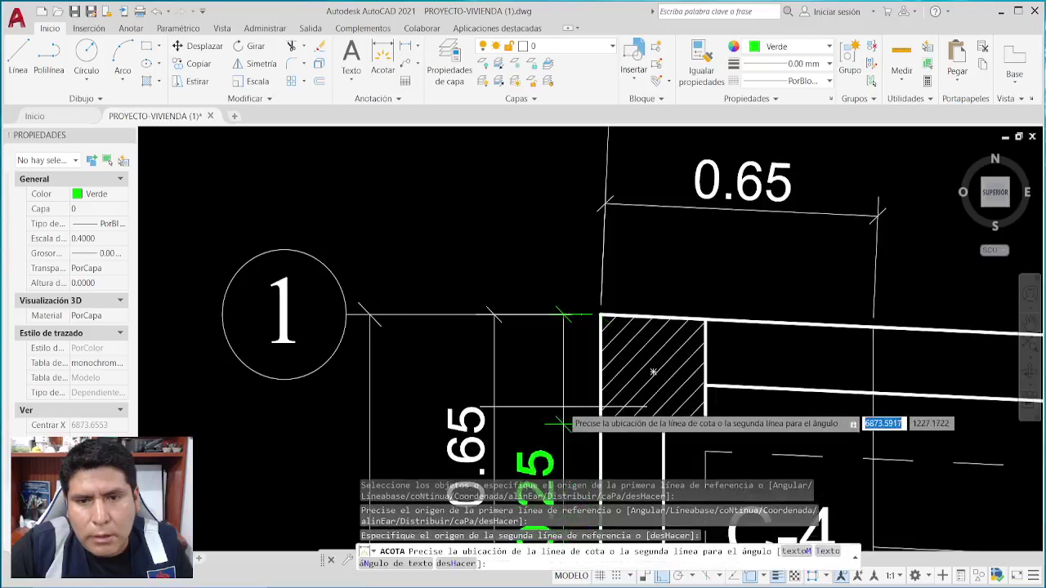
{"action": "key", "text": "Escape"}
{"action": "key", "text": "Escape"}
Ring the C-7 column near axis E on axis 5 of the foundation plan in red and clear the mark.
{"action": "scroll", "coordinate": [619, 311], "scroll_direction": "down", "scroll_amount": 4}
{"action": "scroll", "coordinate": [618, 306], "scroll_direction": "down", "scroll_amount": 4}
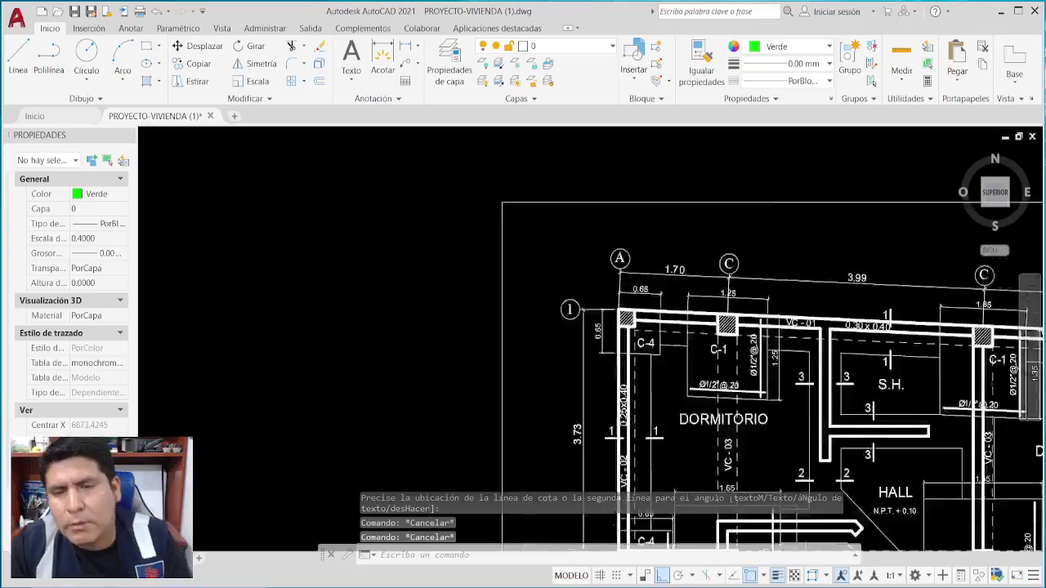
{"action": "scroll", "coordinate": [850, 531], "scroll_direction": "up", "scroll_amount": 1}
{"action": "middle_click_drag", "start_coordinate": [735, 408], "coordinate": [676, 228]}
{"action": "scroll", "coordinate": [507, 397], "scroll_direction": "up", "scroll_amount": 3}
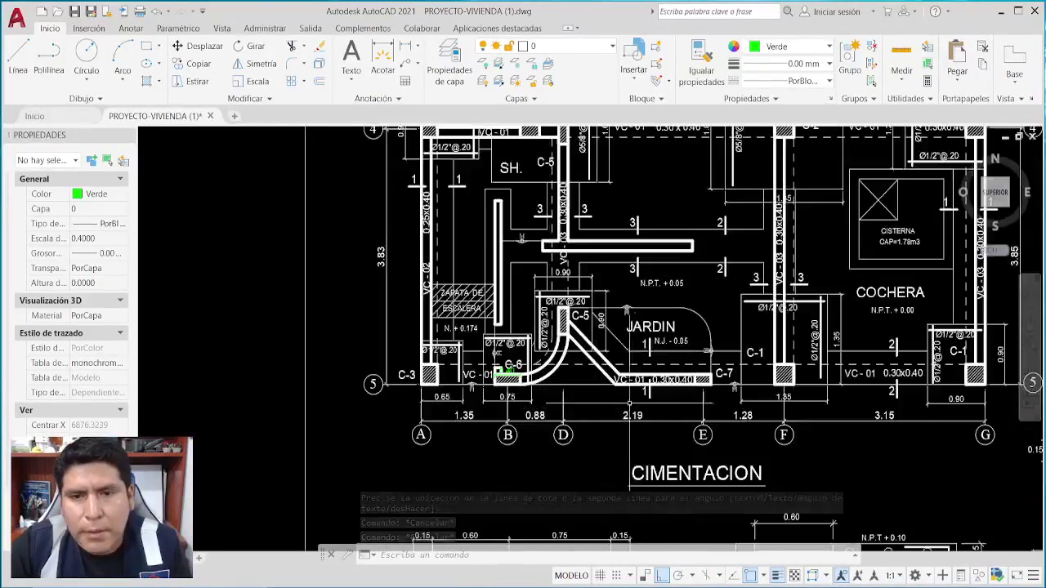
{"action": "scroll", "coordinate": [725, 398], "scroll_direction": "up", "scroll_amount": 4}
{"action": "middle_click_drag", "start_coordinate": [726, 398], "coordinate": [687, 408]}
{"action": "mouse_move", "coordinate": [772, 295]}
{"action": "left_mouse_down"}
{"action": "mouse_move", "coordinate": [656, 281]}
{"action": "mouse_move", "coordinate": [685, 459]}
{"action": "mouse_move", "coordinate": [876, 344]}
{"action": "mouse_move", "coordinate": [642, 286]}
{"action": "left_mouse_up"}
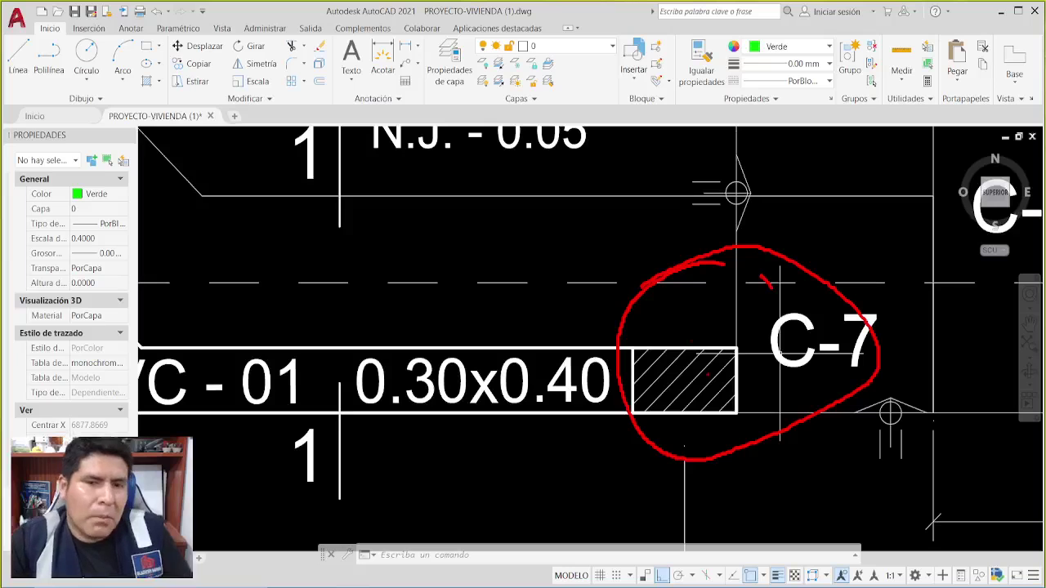
{"action": "key", "text": "Escape"}
{"action": "key", "text": "Escape"}
{"action": "key", "text": "Escape"}
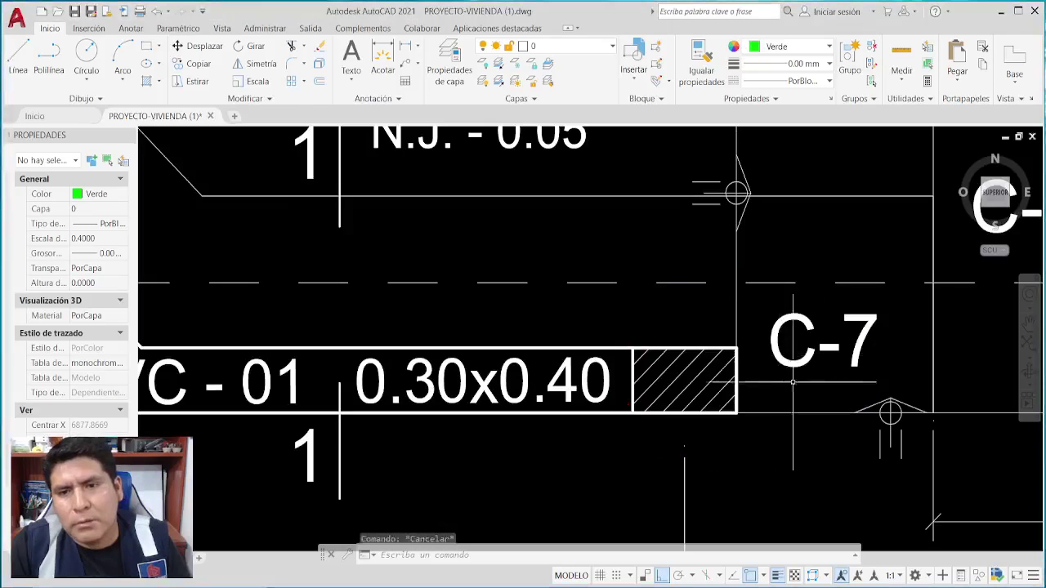
Examine the plan dimensions and reinforcement in the C-7 column section detail.
{"action": "scroll", "coordinate": [699, 335], "scroll_direction": "down", "scroll_amount": 15}
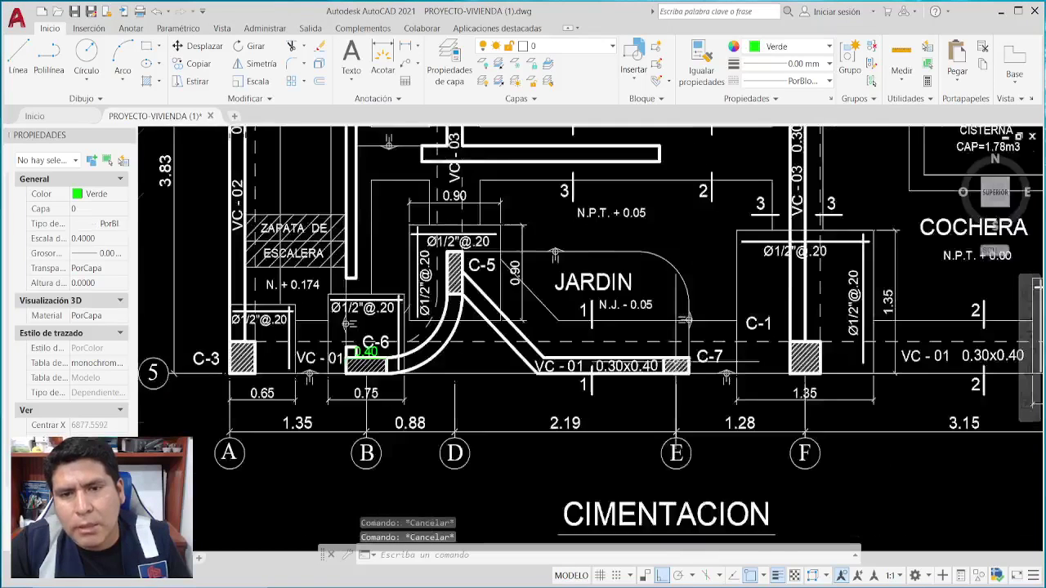
{"action": "scroll", "coordinate": [673, 359], "scroll_direction": "down", "scroll_amount": 4}
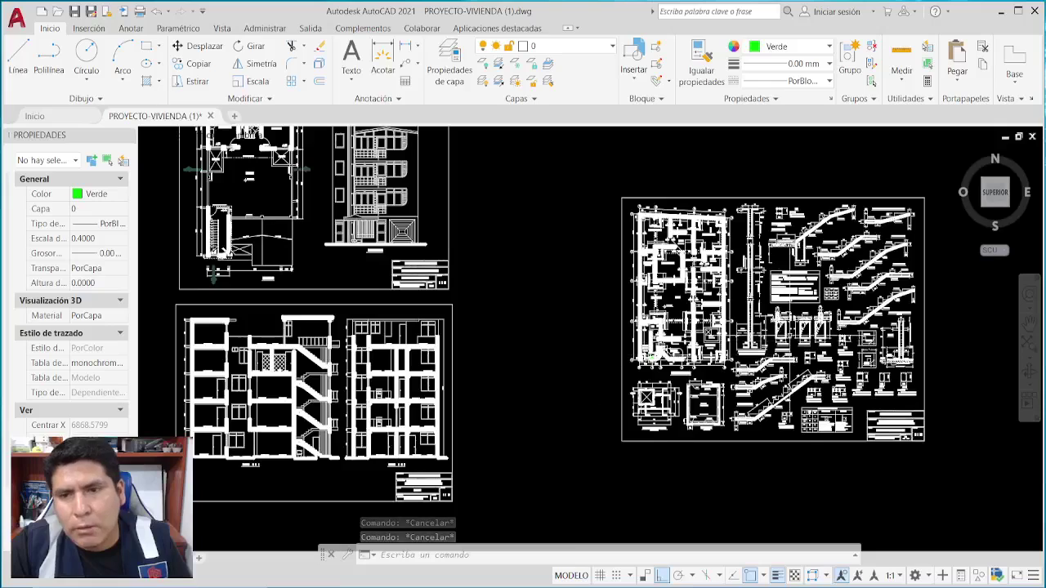
{"action": "scroll", "coordinate": [865, 373], "scroll_direction": "up", "scroll_amount": 5}
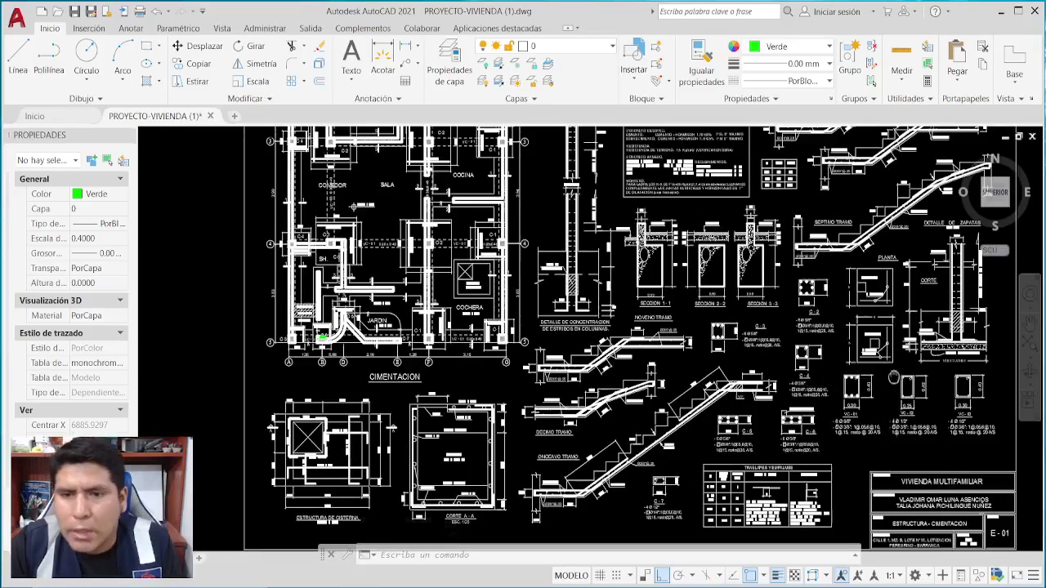
{"action": "middle_click_drag", "start_coordinate": [355, 207], "coordinate": [281, 213]}
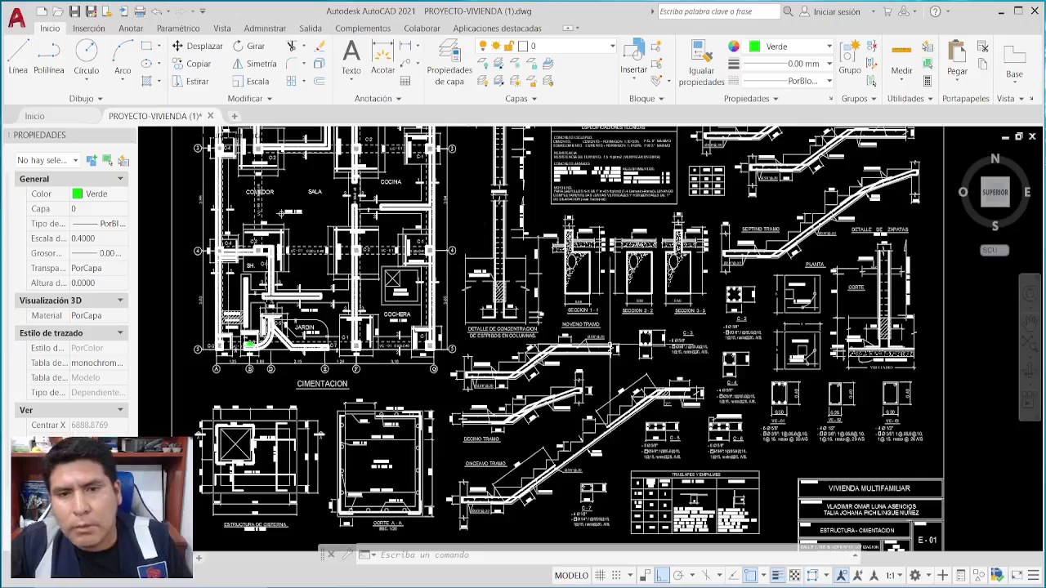
{"action": "scroll", "coordinate": [619, 335], "scroll_direction": "down", "scroll_amount": 2}
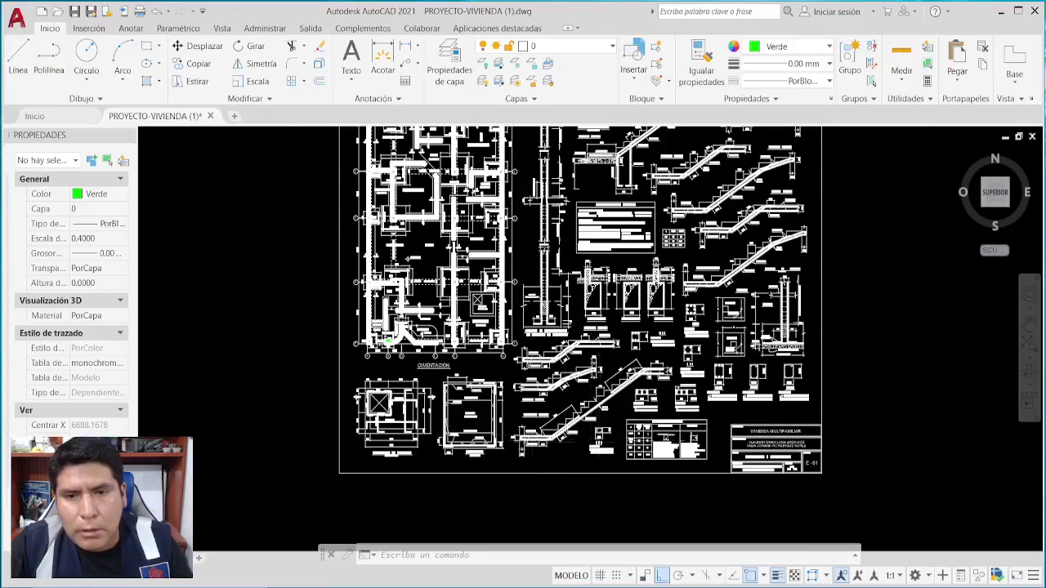
{"action": "scroll", "coordinate": [613, 434], "scroll_direction": "up", "scroll_amount": 4}
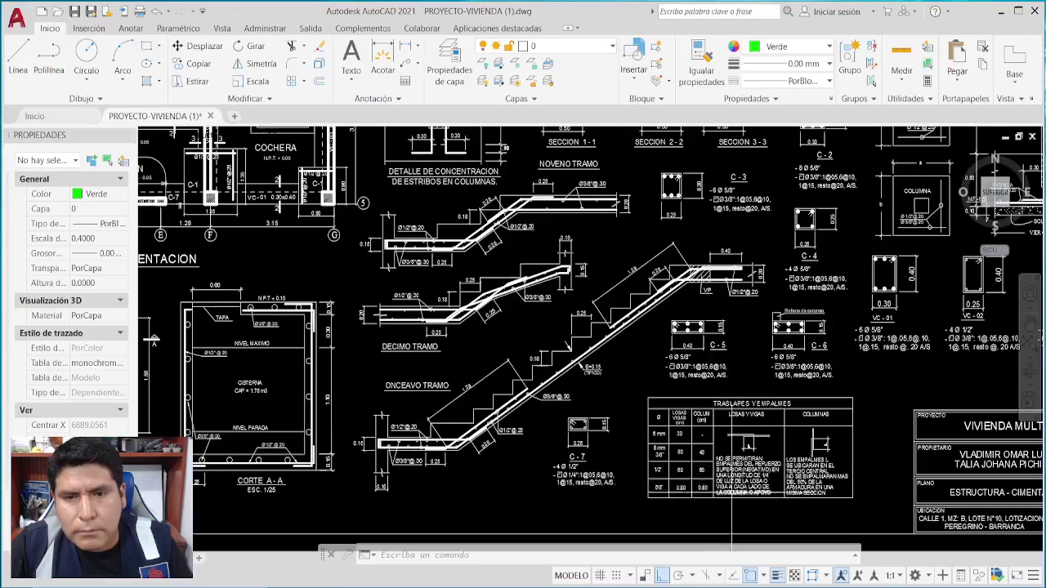
{"action": "scroll", "coordinate": [727, 492], "scroll_direction": "up", "scroll_amount": 2}
{"action": "scroll", "coordinate": [730, 494], "scroll_direction": "up", "scroll_amount": 3}
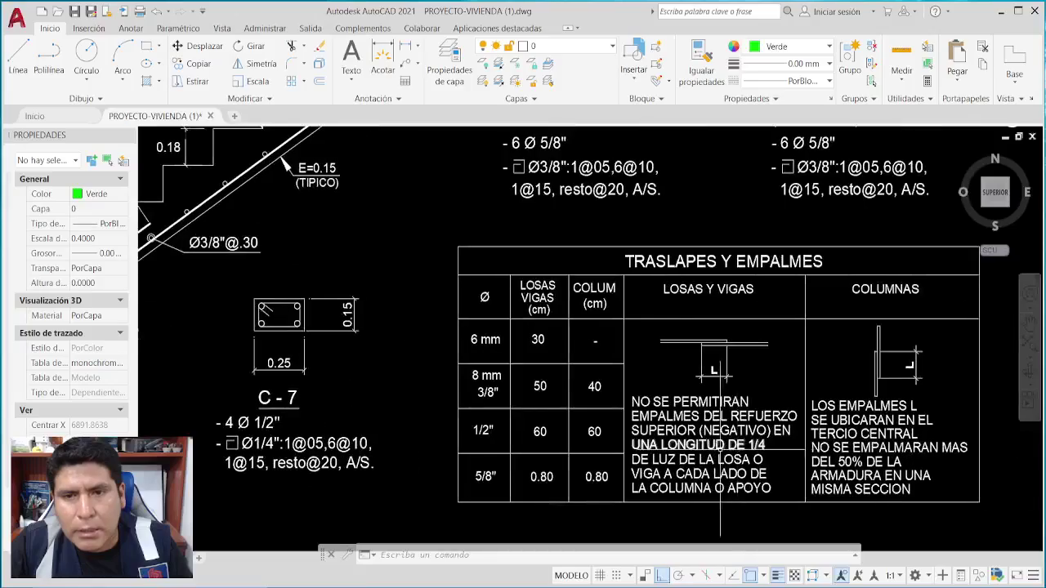
{"action": "scroll", "coordinate": [701, 410], "scroll_direction": "down", "scroll_amount": 5}
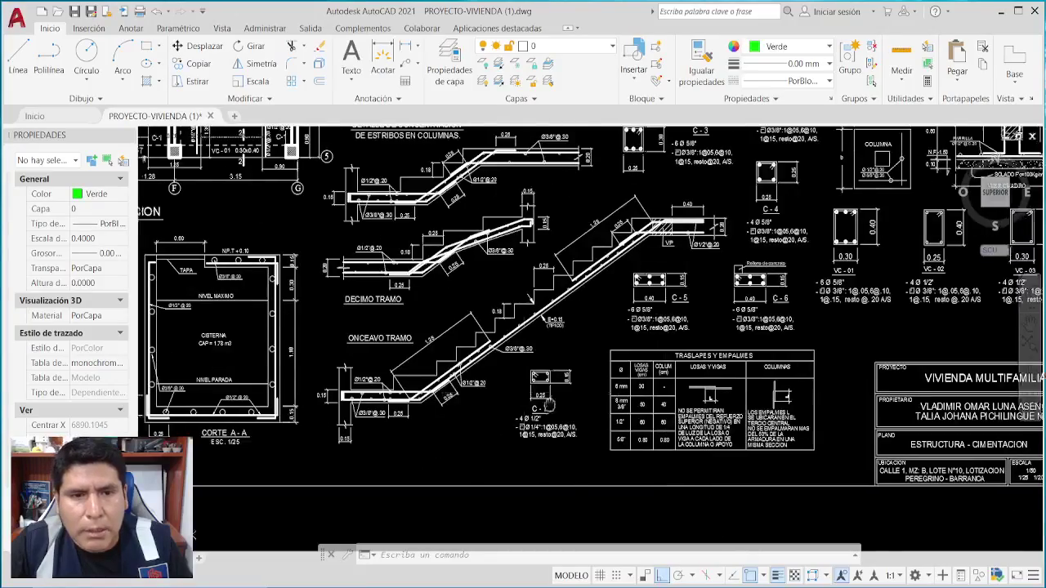
Examine the slab thickness and bar callouts at the lower landing of the Onceavo Tramo stair section.
{"action": "middle_click_drag", "start_coordinate": [656, 459], "coordinate": [745, 479]}
{"action": "scroll", "coordinate": [745, 479], "scroll_direction": "down", "scroll_amount": 3}
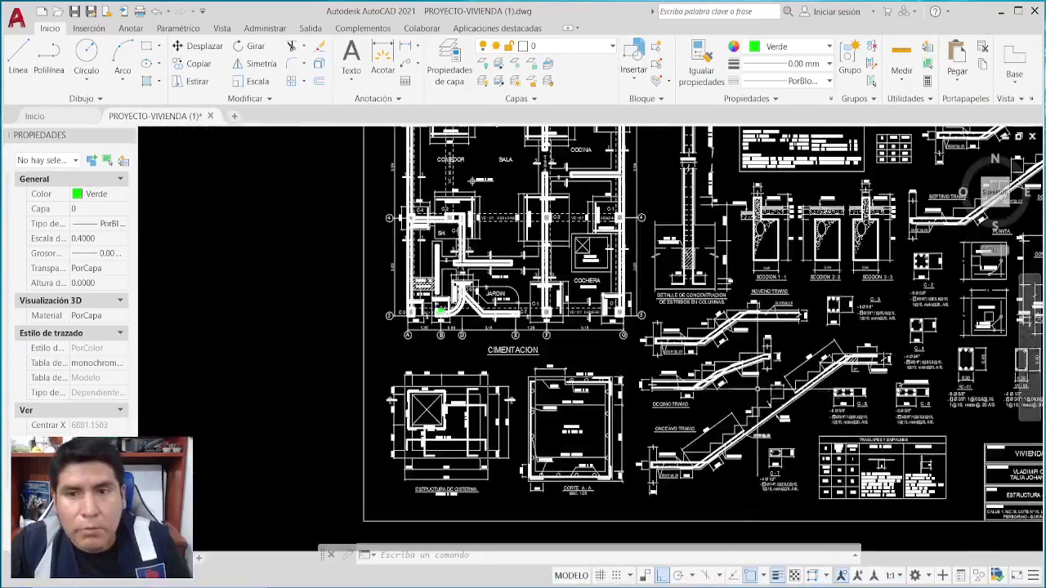
{"action": "middle_click_drag", "start_coordinate": [516, 384], "coordinate": [574, 367]}
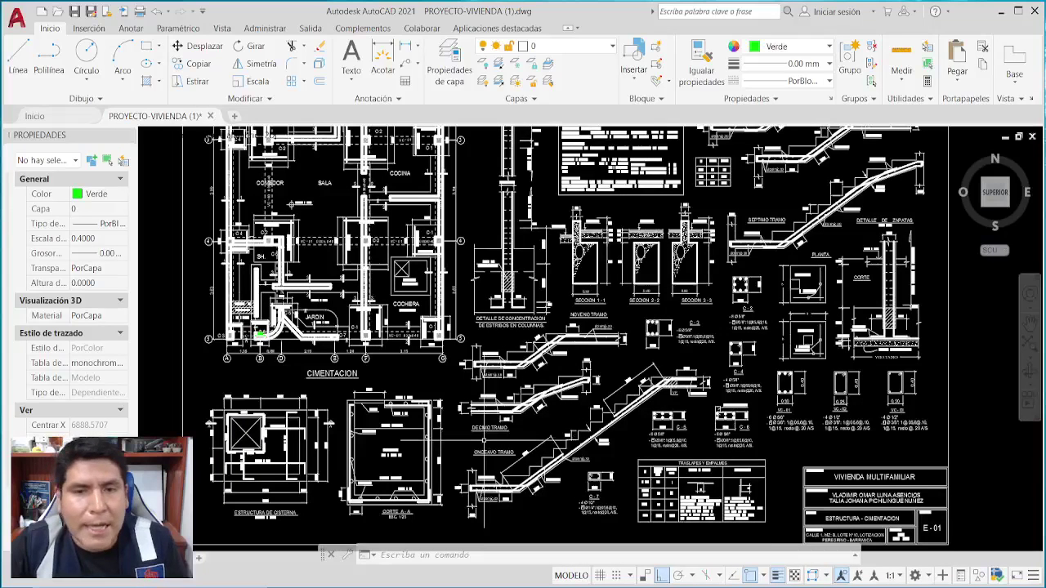
{"action": "scroll", "coordinate": [484, 440], "scroll_direction": "up", "scroll_amount": 4}
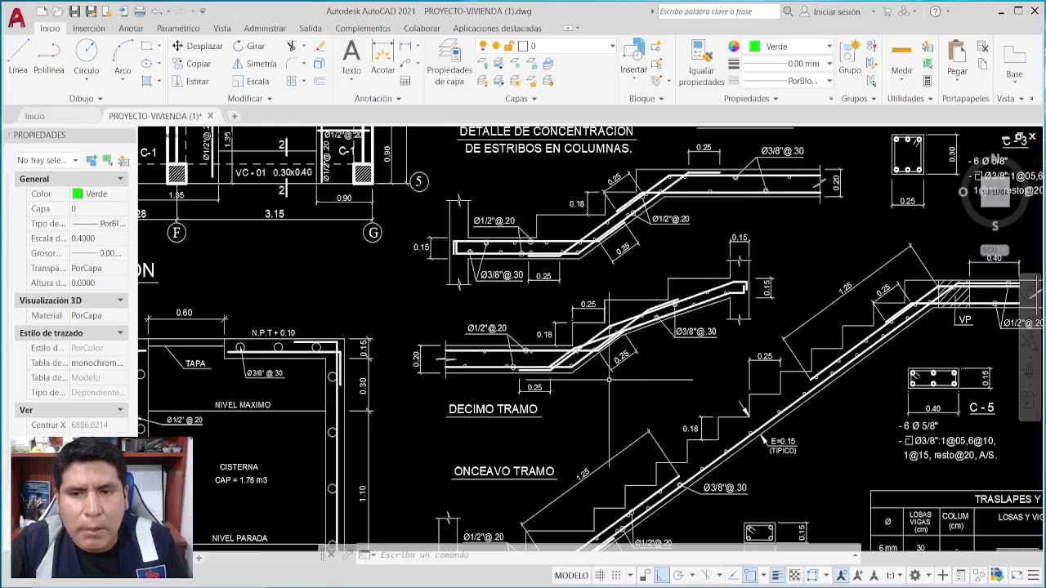
{"action": "middle_click_drag", "start_coordinate": [602, 367], "coordinate": [526, 235]}
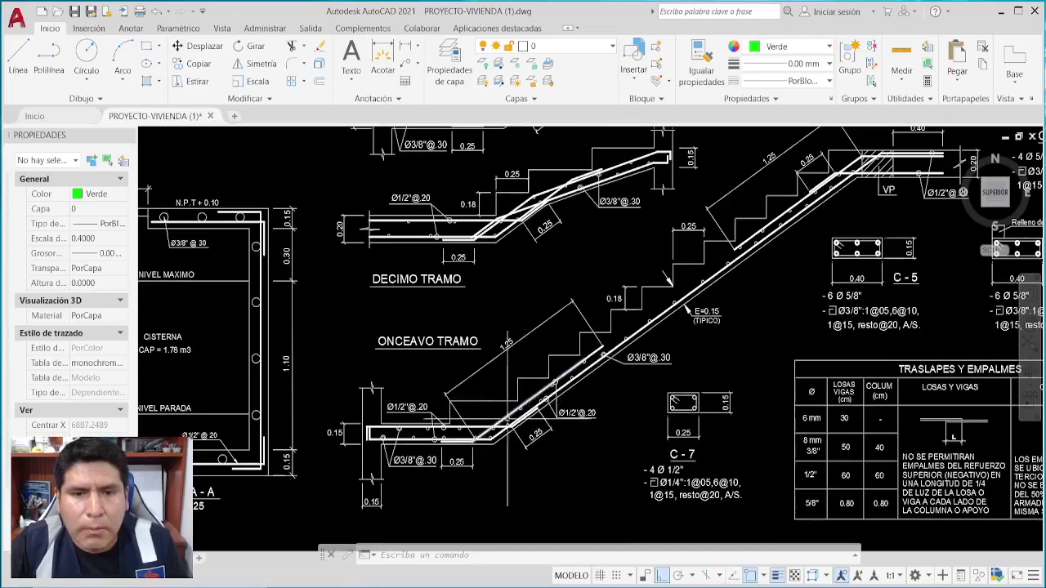
{"action": "scroll", "coordinate": [435, 460], "scroll_direction": "up", "scroll_amount": 2}
{"action": "middle_click_drag", "start_coordinate": [580, 463], "coordinate": [550, 436]}
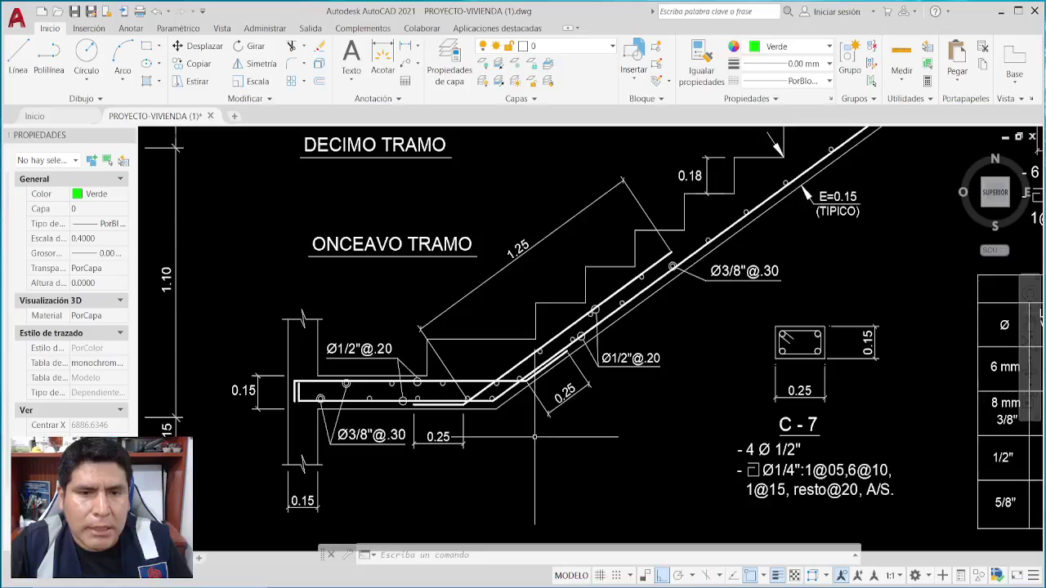
{"action": "scroll", "coordinate": [534, 437], "scroll_direction": "up", "scroll_amount": 4}
{"action": "mouse_move", "coordinate": [617, 388]}
{"action": "middle_mouse_down"}
{"action": "mouse_move", "coordinate": [514, 401]}
{"action": "mouse_move", "coordinate": [572, 384]}
{"action": "mouse_move", "coordinate": [809, 384]}
{"action": "mouse_move", "coordinate": [730, 362]}
{"action": "middle_mouse_up"}
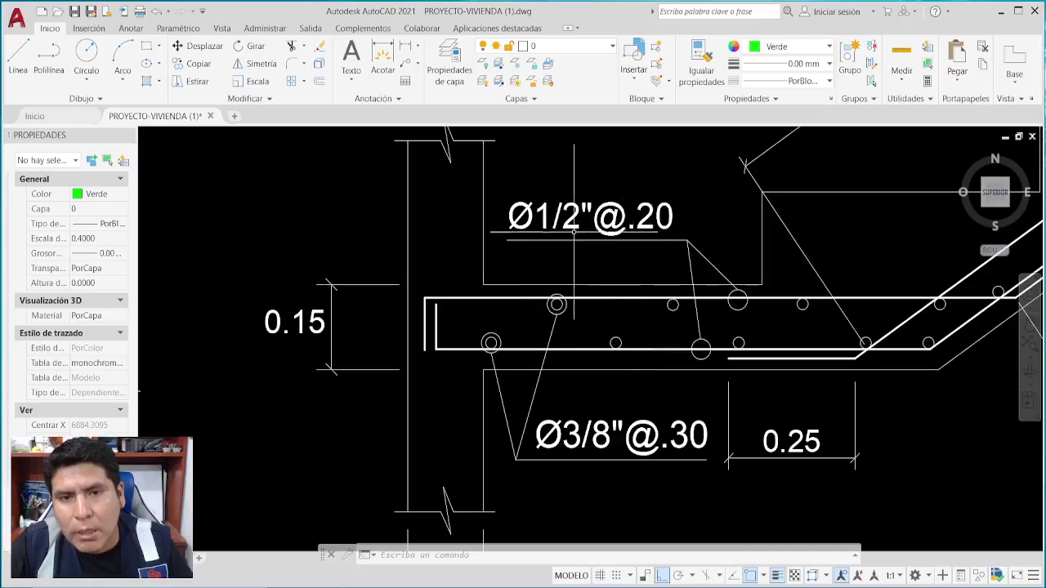
Follow the Onceavo Tramo stair reinforcement up to the VP beam and examine the bar lengths there.
{"action": "mouse_move", "coordinate": [773, 354]}
{"action": "middle_mouse_down"}
{"action": "mouse_move", "coordinate": [355, 453]}
{"action": "mouse_move", "coordinate": [122, 584]}
{"action": "middle_mouse_up"}
{"action": "middle_click_drag", "start_coordinate": [662, 352], "coordinate": [409, 457]}
{"action": "middle_click_drag", "start_coordinate": [572, 425], "coordinate": [631, 357]}
{"action": "scroll", "coordinate": [631, 357], "scroll_direction": "down", "scroll_amount": 2}
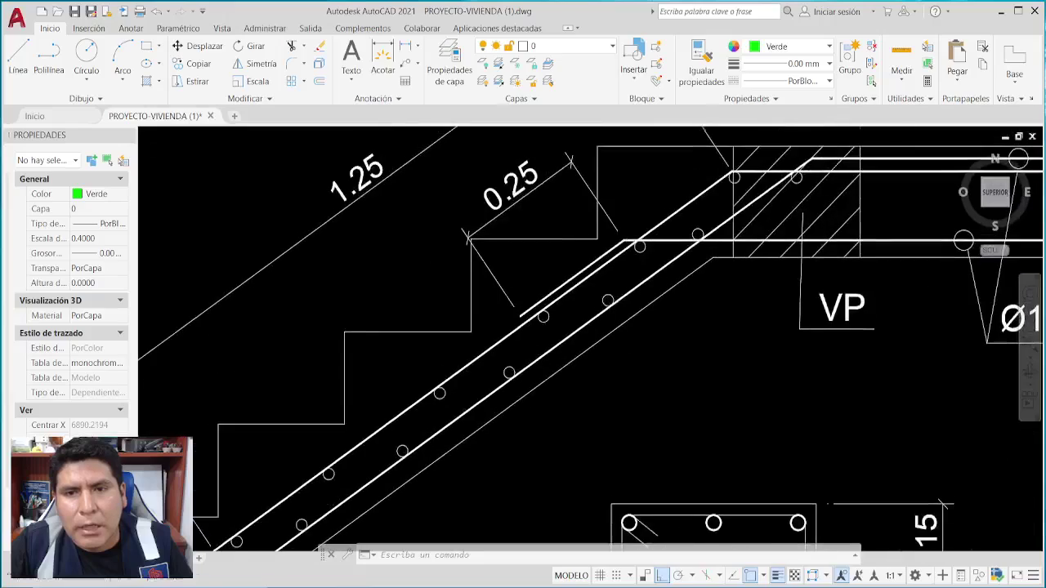
{"action": "scroll", "coordinate": [631, 357], "scroll_direction": "down", "scroll_amount": 2}
{"action": "scroll", "coordinate": [631, 357], "scroll_direction": "up", "scroll_amount": 1}
{"action": "scroll", "coordinate": [631, 357], "scroll_direction": "down", "scroll_amount": 3}
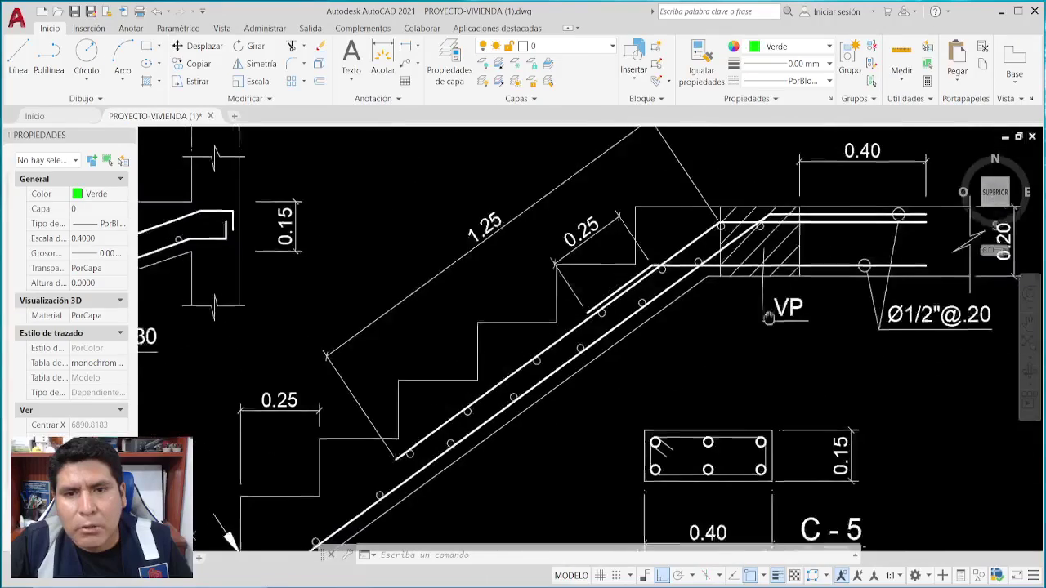
{"action": "mouse_move", "coordinate": [631, 357]}
{"action": "middle_mouse_down"}
{"action": "mouse_move", "coordinate": [765, 247]}
{"action": "mouse_move", "coordinate": [680, 262]}
{"action": "middle_mouse_up"}
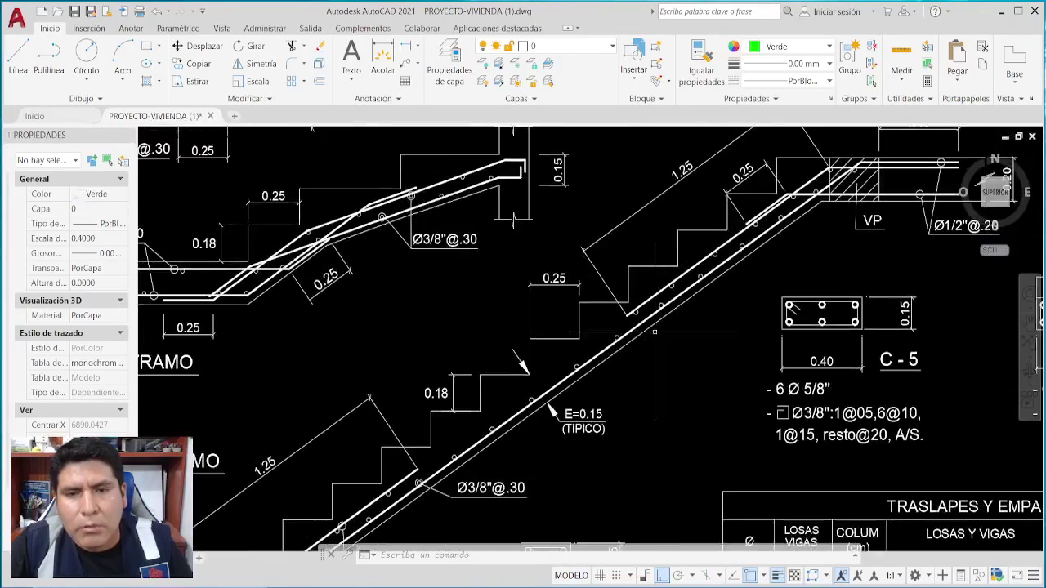
Trace the stretch between the two 1.25 top bars of the Onceavo Tramo flight in red, mark the bottom bar, and clear the marks.
{"action": "scroll", "coordinate": [679, 262], "scroll_direction": "up", "scroll_amount": 4}
{"action": "mouse_move", "coordinate": [796, 291]}
{"action": "middle_mouse_down"}
{"action": "mouse_move", "coordinate": [734, 440]}
{"action": "mouse_move", "coordinate": [733, 409]}
{"action": "middle_mouse_up"}
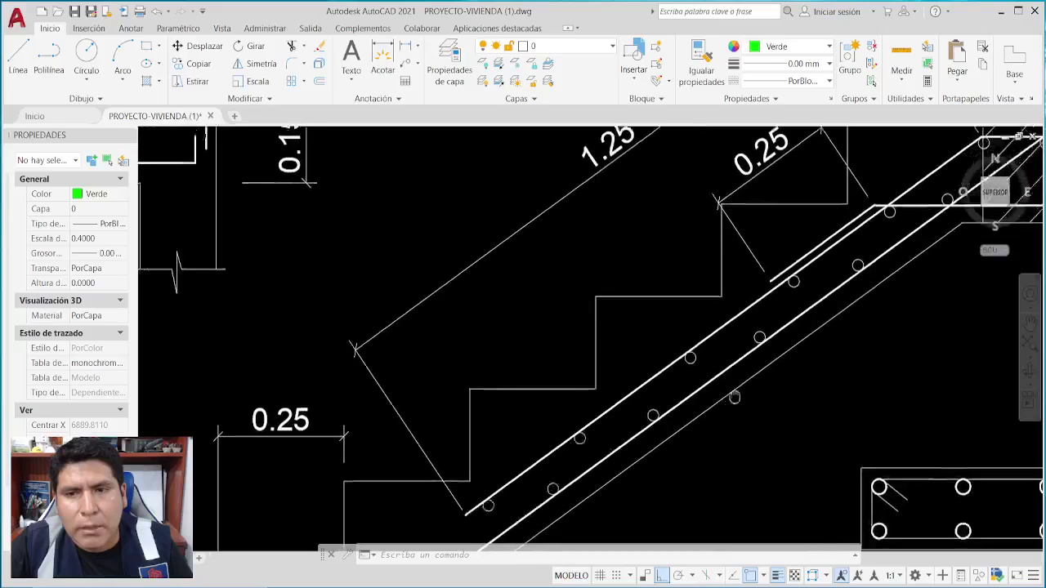
{"action": "scroll", "coordinate": [734, 409], "scroll_direction": "down", "scroll_amount": 4}
{"action": "scroll", "coordinate": [771, 263], "scroll_direction": "up", "scroll_amount": 2}
{"action": "middle_click_drag", "start_coordinate": [771, 263], "coordinate": [777, 266]}
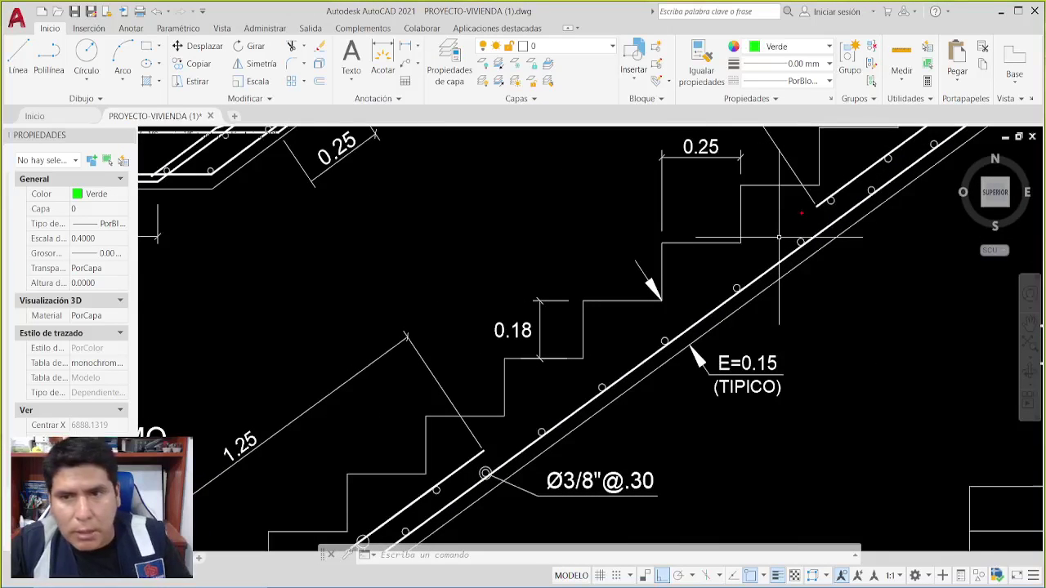
{"action": "left_click_drag", "start_coordinate": [792, 214], "coordinate": [497, 415]}
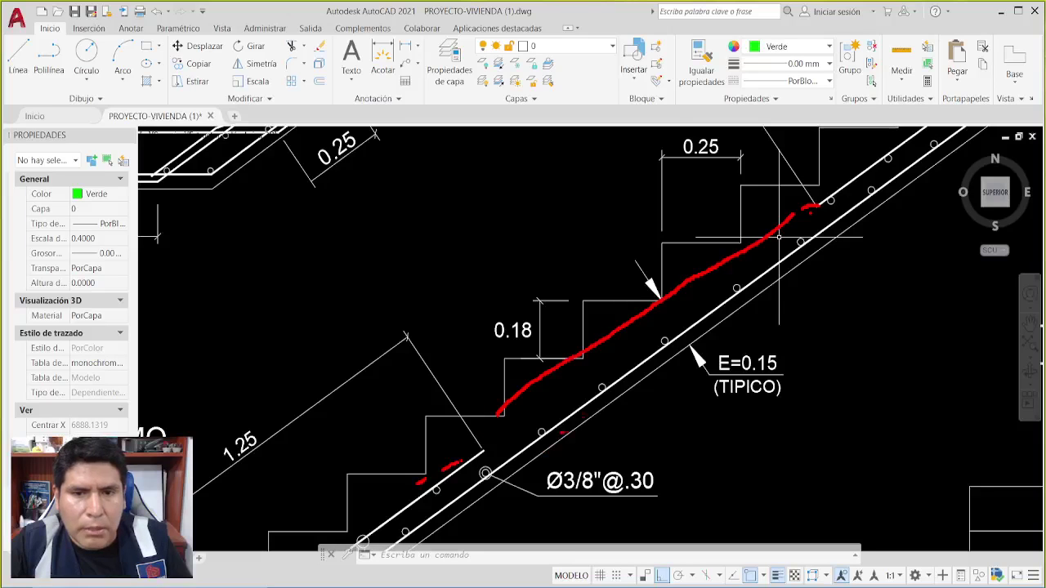
{"action": "left_click_drag", "start_coordinate": [563, 431], "coordinate": [616, 391]}
{"action": "key", "text": "Escape"}
{"action": "key", "text": "Escape"}
Review the whole Onceavo Tramo flight and the 0.25 bar extension beside its VP beam.
{"action": "scroll", "coordinate": [616, 374], "scroll_direction": "down", "scroll_amount": 5}
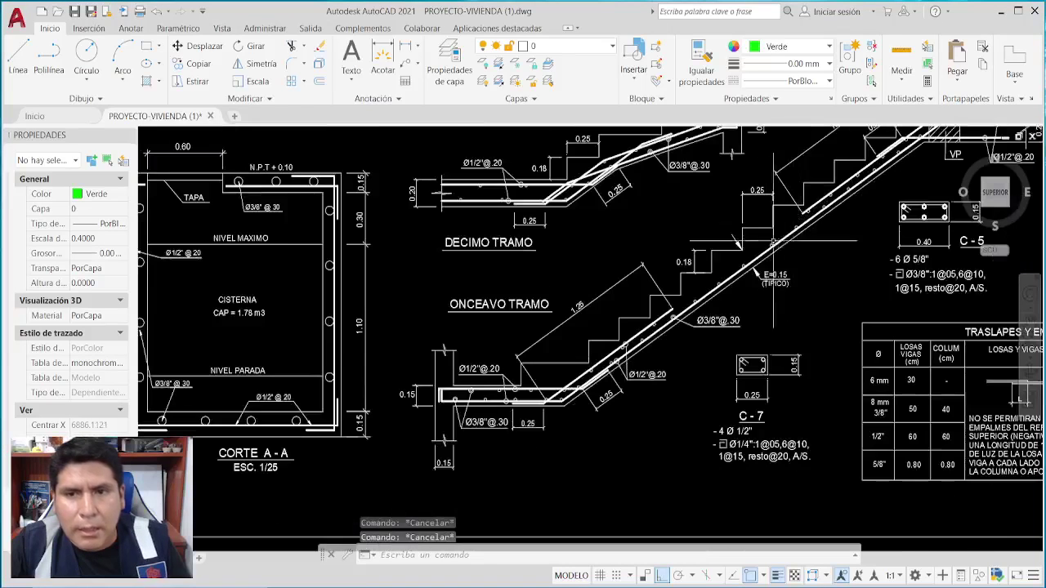
{"action": "scroll", "coordinate": [615, 373], "scroll_direction": "down", "scroll_amount": 2}
{"action": "scroll", "coordinate": [616, 374], "scroll_direction": "down", "scroll_amount": 2}
{"action": "scroll", "coordinate": [666, 286], "scroll_direction": "up", "scroll_amount": 4}
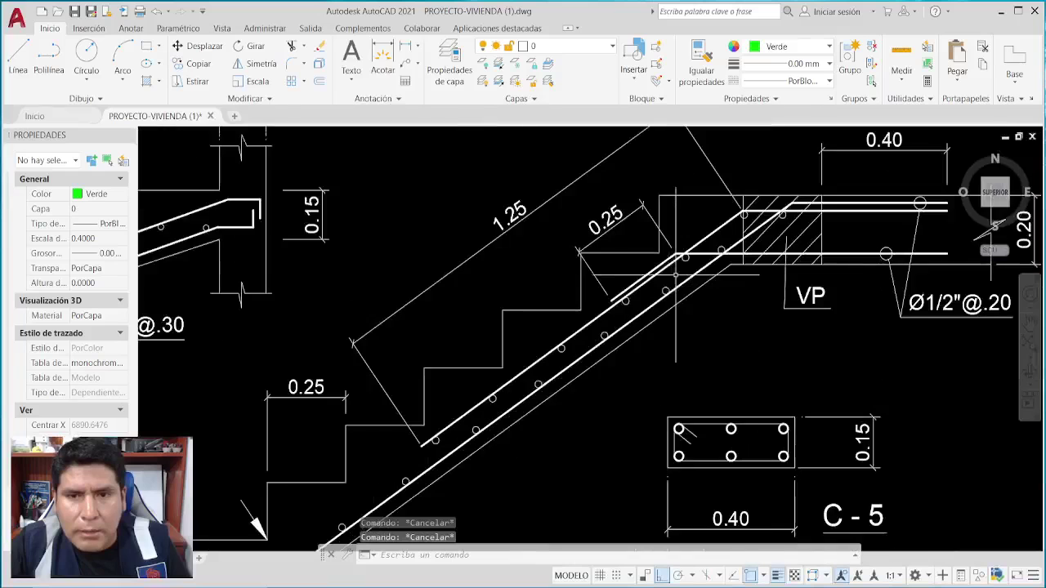
Examine the typical slab thickness callout midway up the Onceavo Tramo flight and review the whole section beside the Decimo Tramo.
{"action": "scroll", "coordinate": [666, 286], "scroll_direction": "down", "scroll_amount": 3}
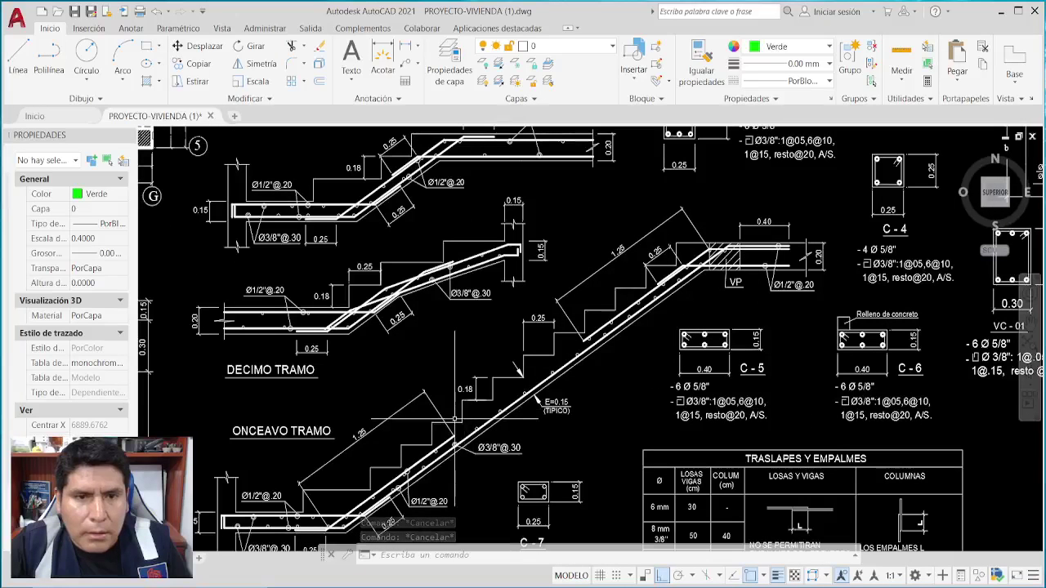
{"action": "scroll", "coordinate": [457, 417], "scroll_direction": "up", "scroll_amount": 4}
{"action": "scroll", "coordinate": [626, 354], "scroll_direction": "up", "scroll_amount": 4}
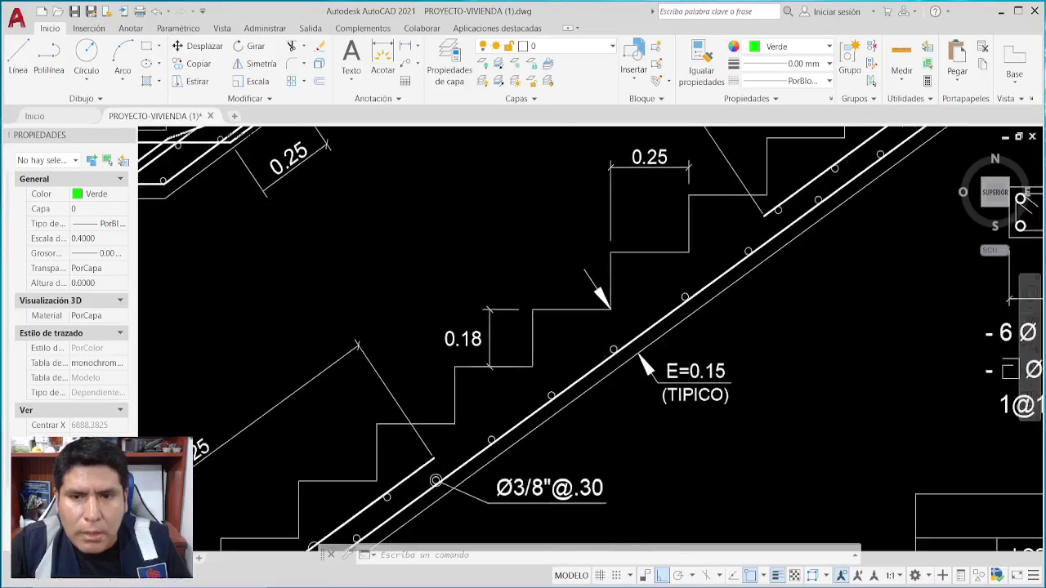
{"action": "mouse_move", "coordinate": [776, 337]}
{"action": "middle_mouse_down"}
{"action": "mouse_move", "coordinate": [784, 278]}
{"action": "mouse_move", "coordinate": [811, 311]}
{"action": "middle_mouse_up"}
{"action": "middle_click_drag", "start_coordinate": [681, 298], "coordinate": [735, 353]}
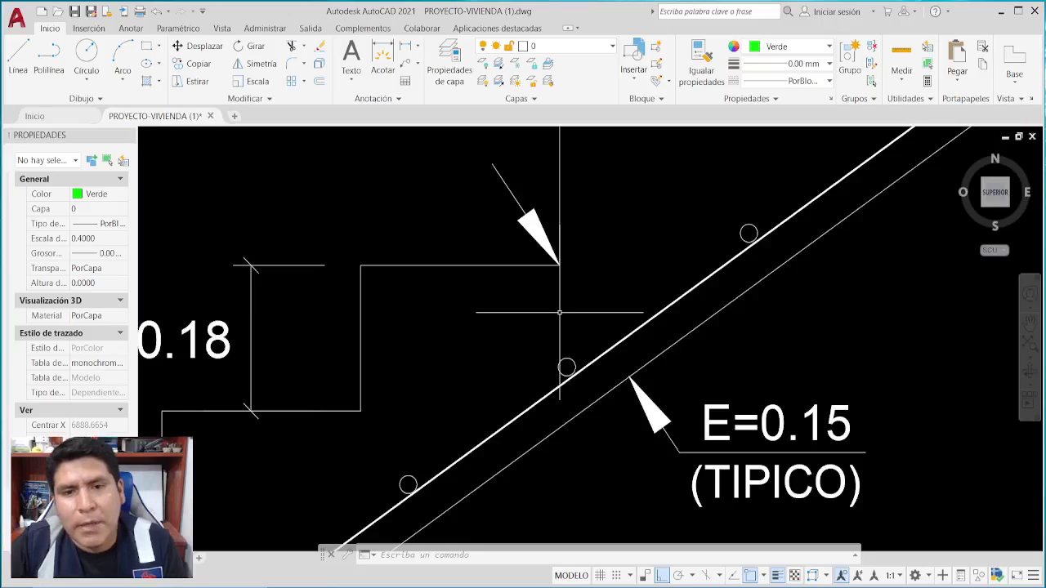
{"action": "scroll", "coordinate": [560, 312], "scroll_direction": "down", "scroll_amount": 10}
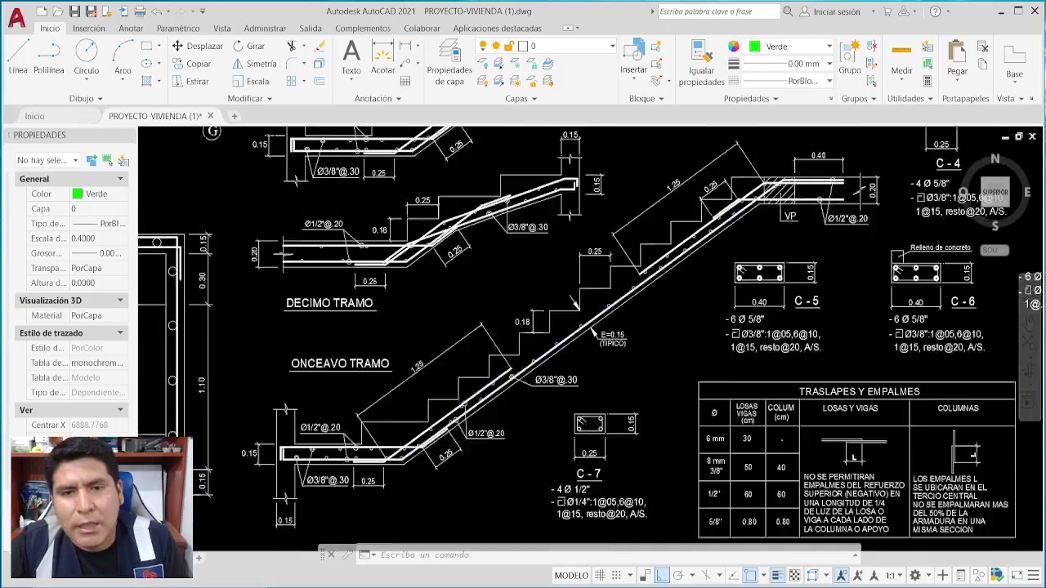
{"action": "mouse_move", "coordinate": [570, 295]}
{"action": "middle_mouse_down"}
{"action": "mouse_move", "coordinate": [603, 366]}
{"action": "mouse_move", "coordinate": [616, 370]}
{"action": "middle_mouse_up"}
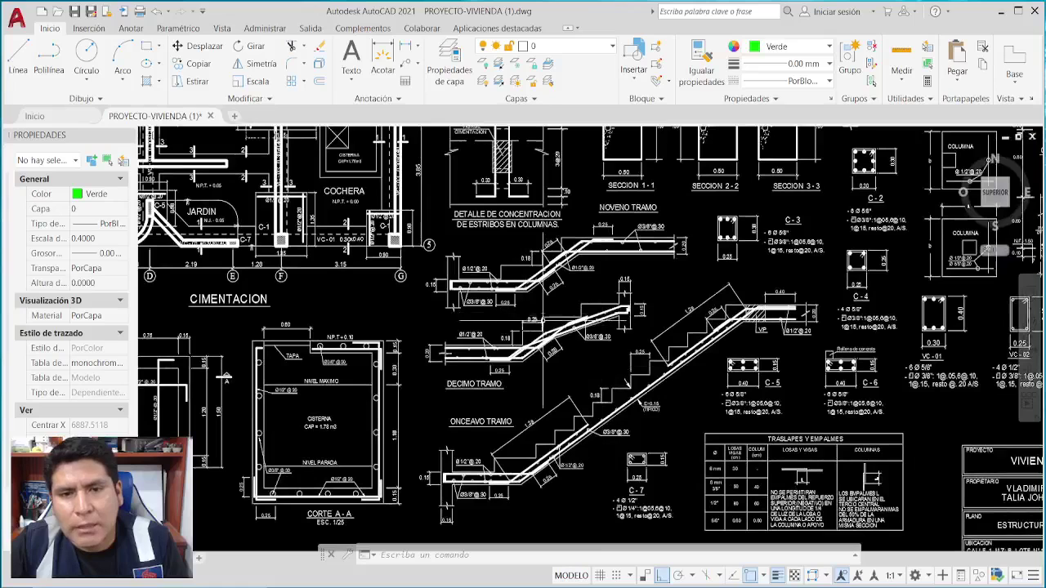
{"action": "scroll", "coordinate": [527, 477], "scroll_direction": "up", "scroll_amount": 4}
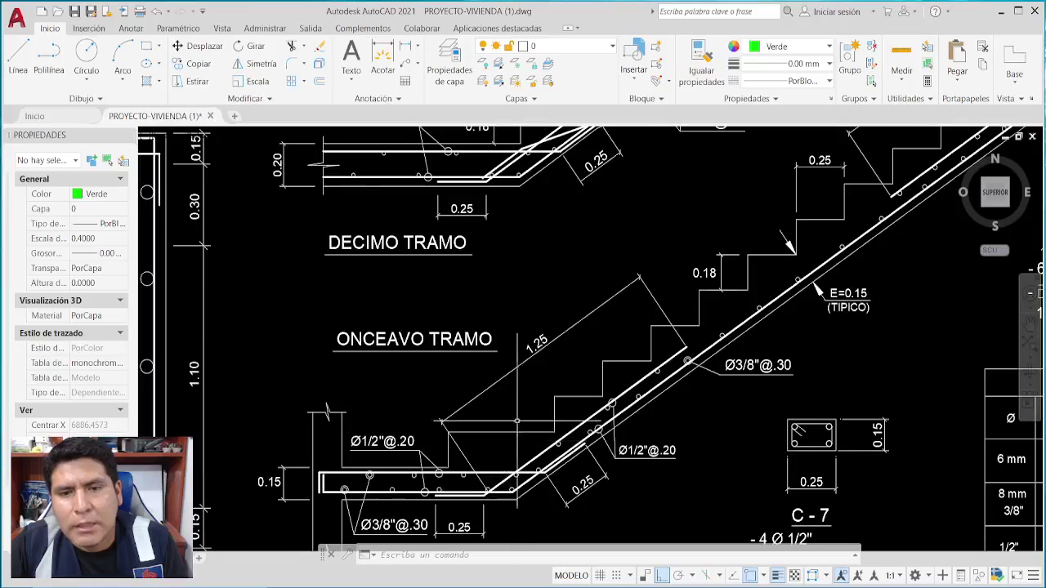
{"action": "scroll", "coordinate": [548, 424], "scroll_direction": "down", "scroll_amount": 2}
{"action": "middle_click_drag", "start_coordinate": [616, 303], "coordinate": [602, 305]}
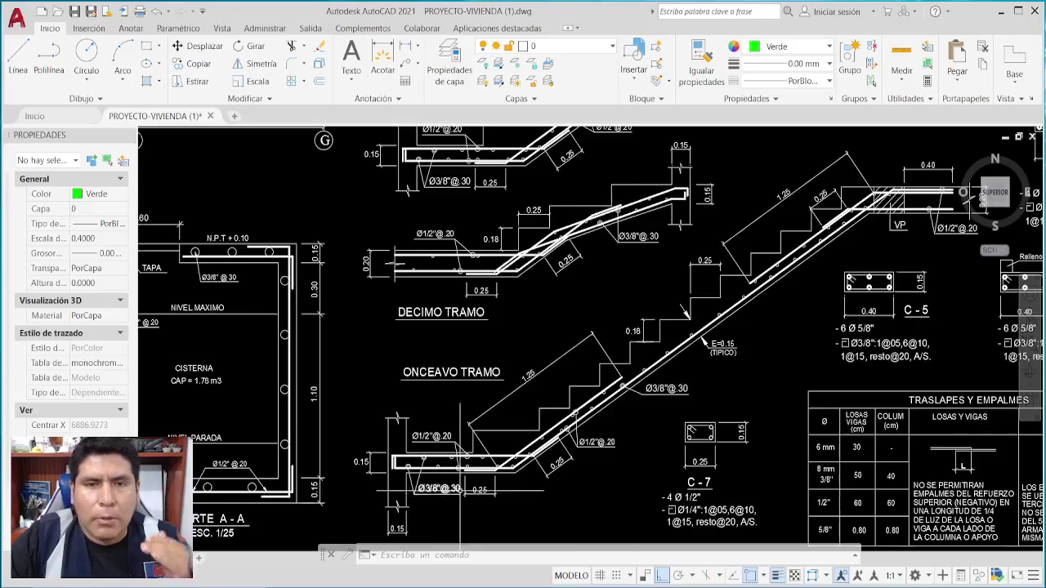
Follow the Onceavo Tramo reinforcement from the lower landing up to the VP beam and return to the middle of the flight.
{"action": "scroll", "coordinate": [462, 494], "scroll_direction": "up", "scroll_amount": 4}
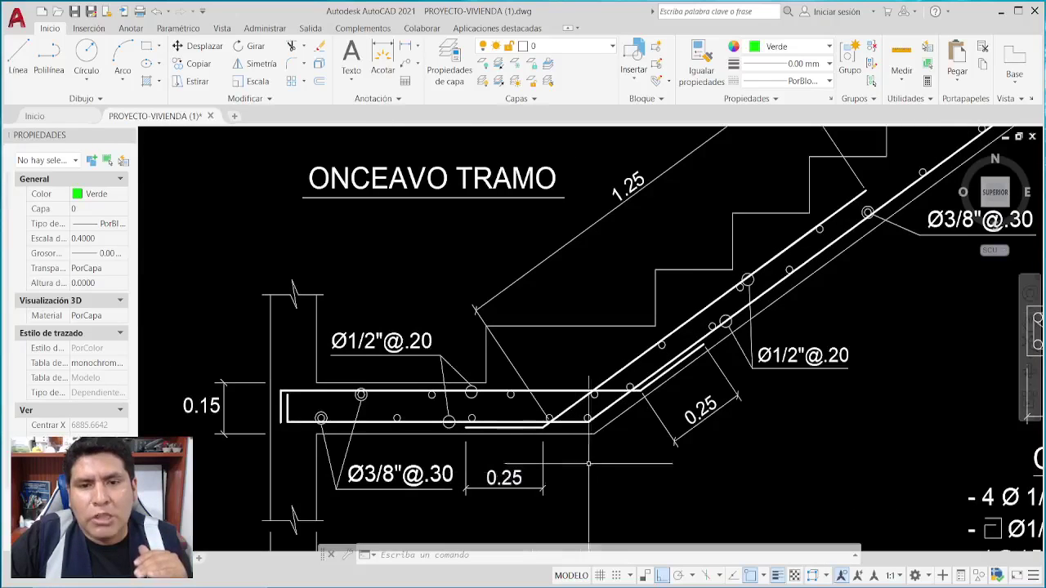
{"action": "middle_click_drag", "start_coordinate": [578, 482], "coordinate": [626, 487]}
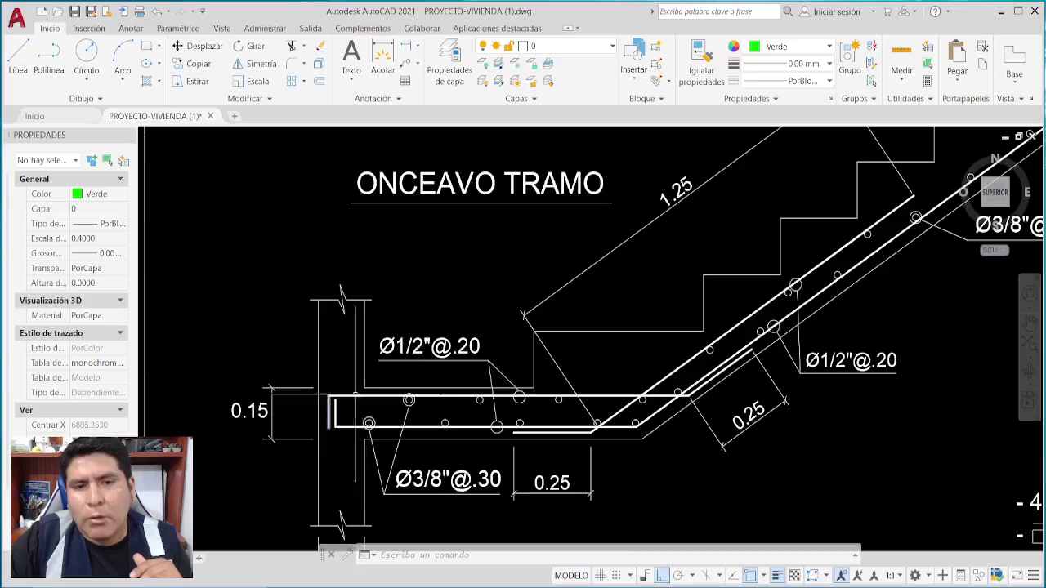
{"action": "mouse_move", "coordinate": [666, 387]}
{"action": "middle_mouse_down"}
{"action": "mouse_move", "coordinate": [596, 427]}
{"action": "mouse_move", "coordinate": [448, 412]}
{"action": "middle_mouse_up"}
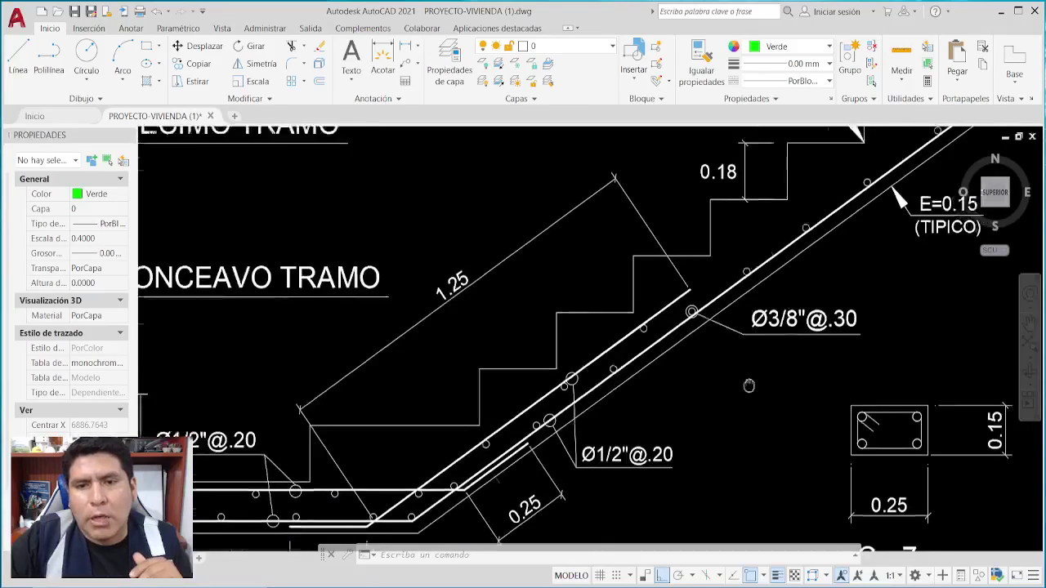
{"action": "middle_click_drag", "start_coordinate": [572, 245], "coordinate": [294, 408]}
{"action": "middle_click_drag", "start_coordinate": [556, 228], "coordinate": [392, 457]}
{"action": "mouse_move", "coordinate": [761, 393]}
{"action": "middle_mouse_down"}
{"action": "mouse_move", "coordinate": [526, 471]}
{"action": "mouse_move", "coordinate": [570, 427]}
{"action": "middle_mouse_up"}
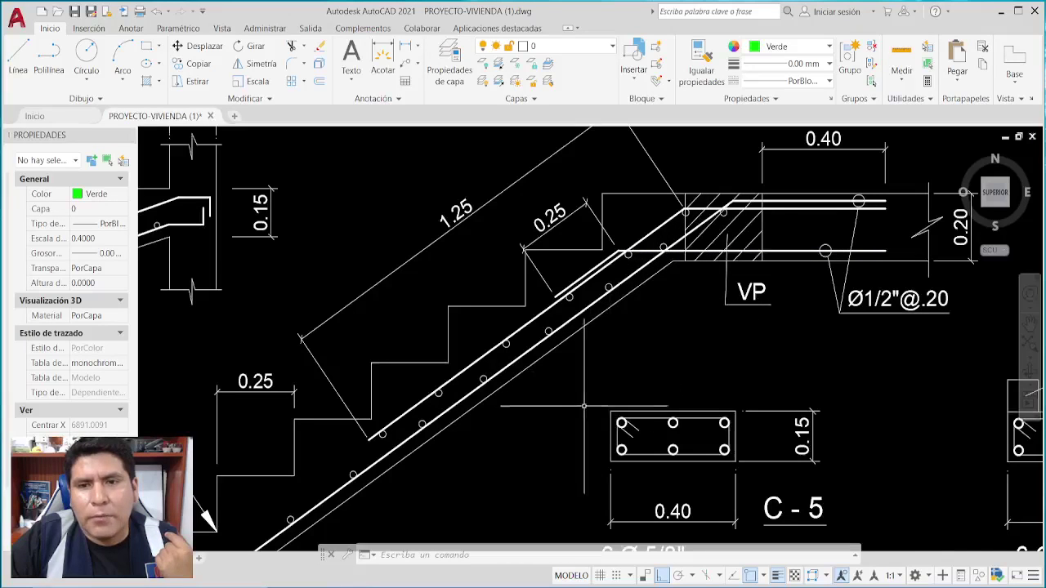
{"action": "mouse_move", "coordinate": [606, 402]}
{"action": "middle_mouse_down"}
{"action": "mouse_move", "coordinate": [800, 348]}
{"action": "mouse_move", "coordinate": [660, 423]}
{"action": "mouse_move", "coordinate": [628, 423]}
{"action": "mouse_move", "coordinate": [742, 318]}
{"action": "mouse_move", "coordinate": [809, 274]}
{"action": "middle_mouse_up"}
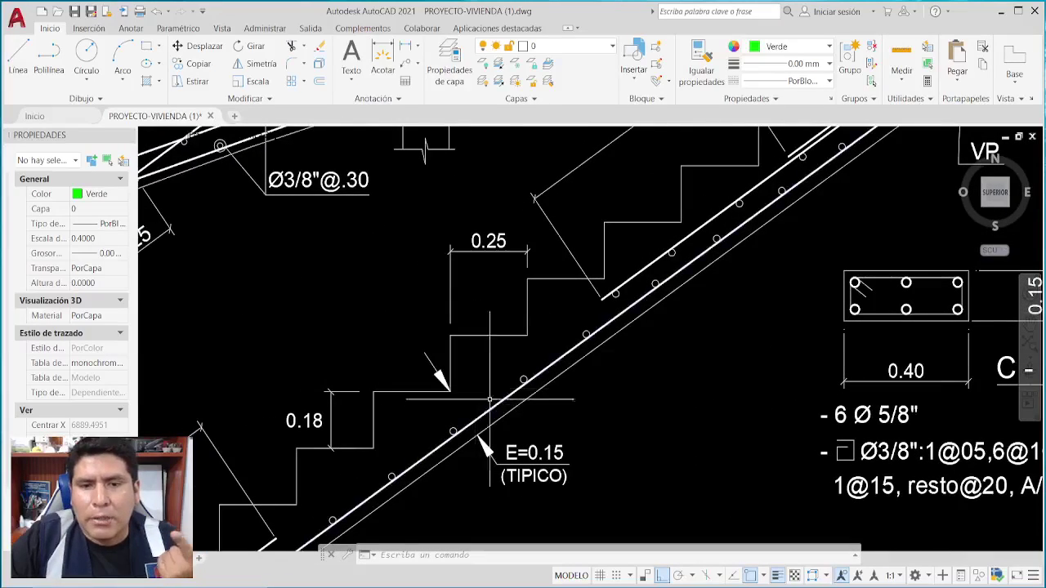
Circle the 0.25 tread, the 0.18 riser and the E=0.15 thickness in red, mark the nearby bars, and clear the marks.
{"action": "middle_click_drag", "start_coordinate": [588, 427], "coordinate": [654, 423]}
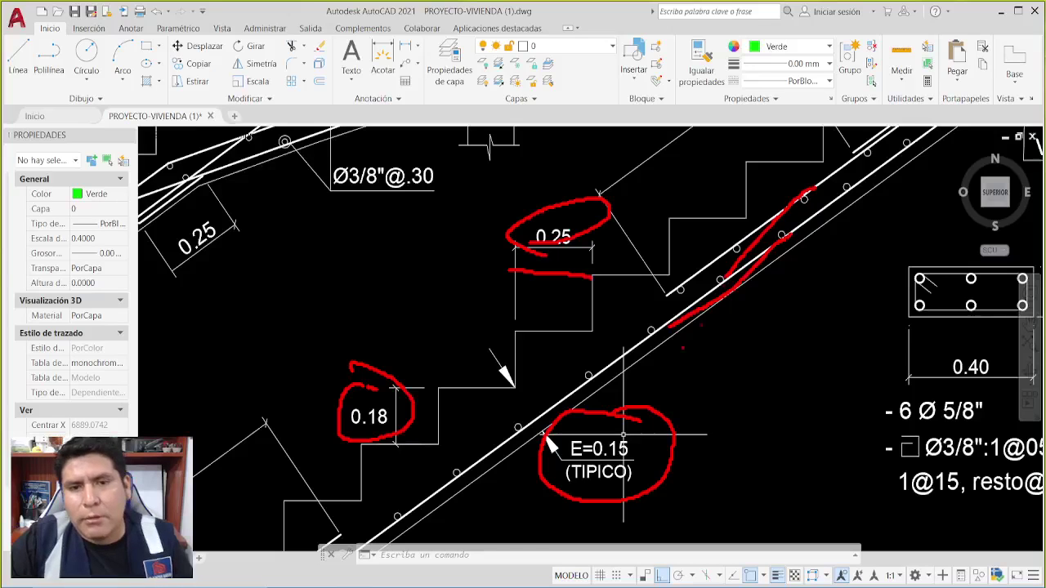
{"action": "key", "text": "Escape"}
{"action": "key", "text": "Escape"}
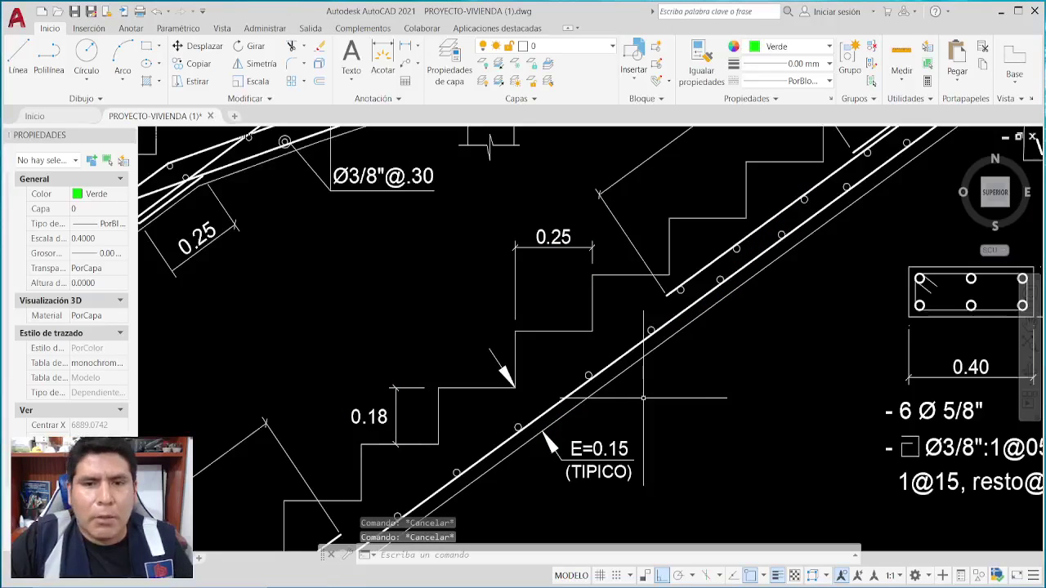
{"action": "scroll", "coordinate": [644, 398], "scroll_direction": "down", "scroll_amount": 2}
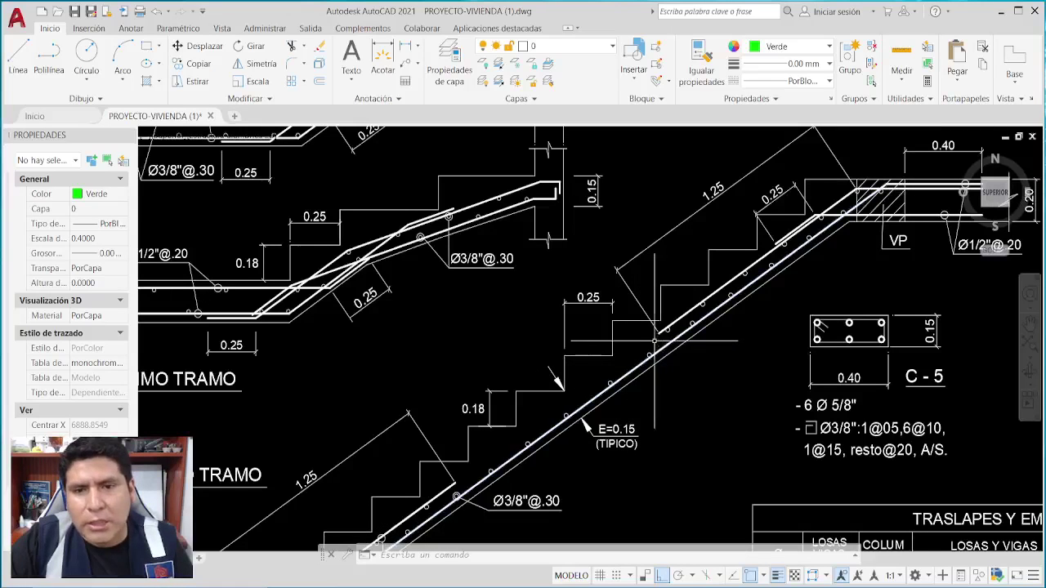
{"action": "scroll", "coordinate": [520, 340], "scroll_direction": "down", "scroll_amount": 3}
{"action": "scroll", "coordinate": [583, 370], "scroll_direction": "up", "scroll_amount": 2}
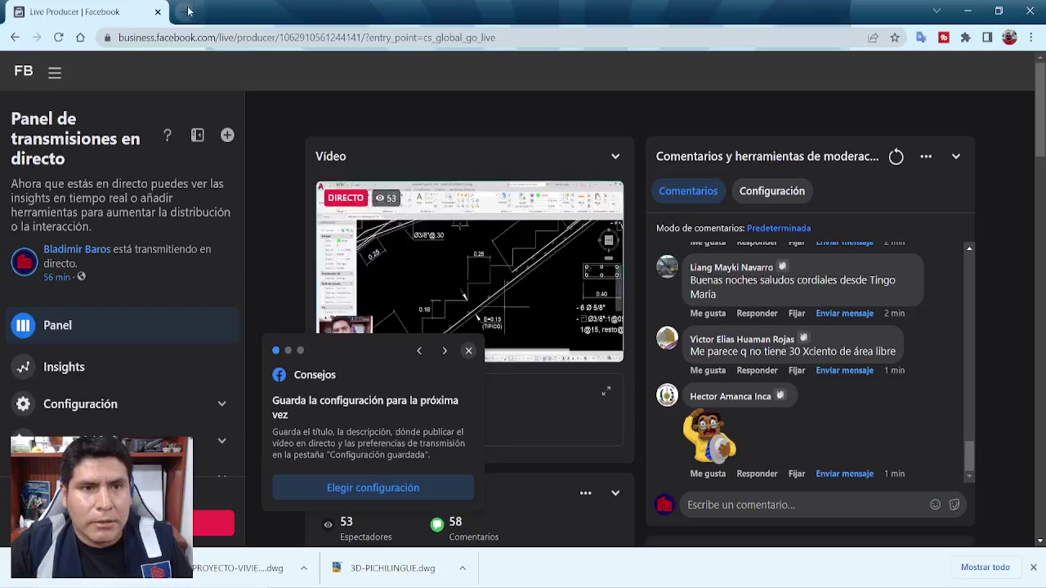
Open the presenter's TikTok profile in a new browser tab and dismiss the downloads bar.
{"action": "left_click", "coordinate": [183, 12]}
{"action": "type", "text": "t"}
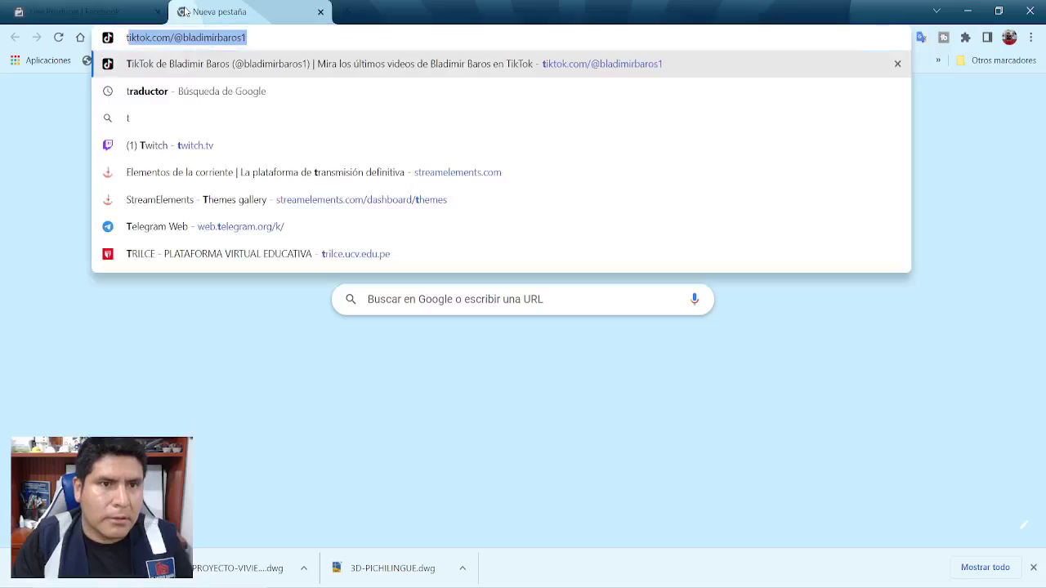
{"action": "key", "text": "Return"}
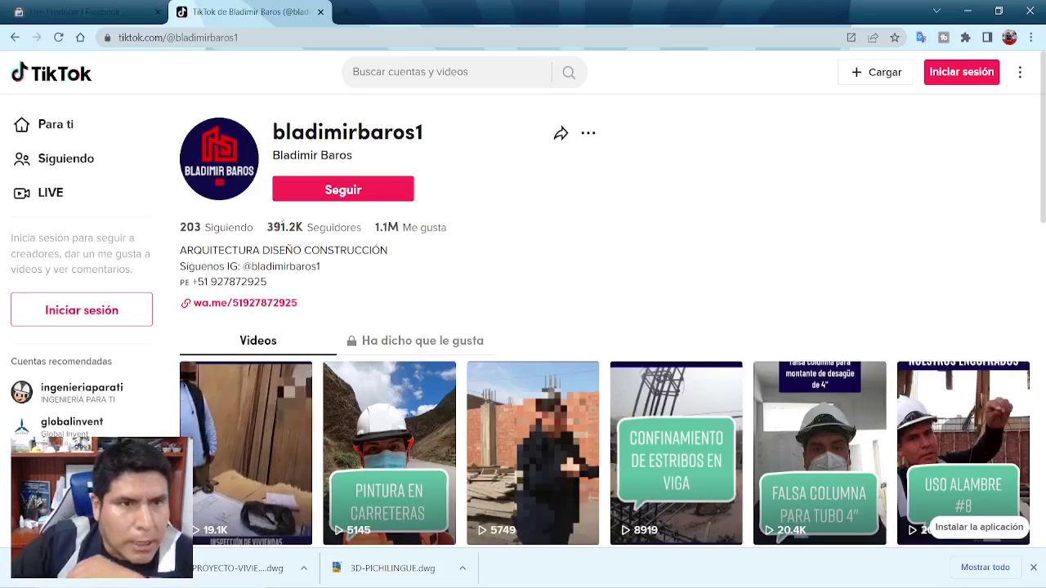
{"action": "scroll", "coordinate": [646, 272], "scroll_direction": "down", "scroll_amount": 1}
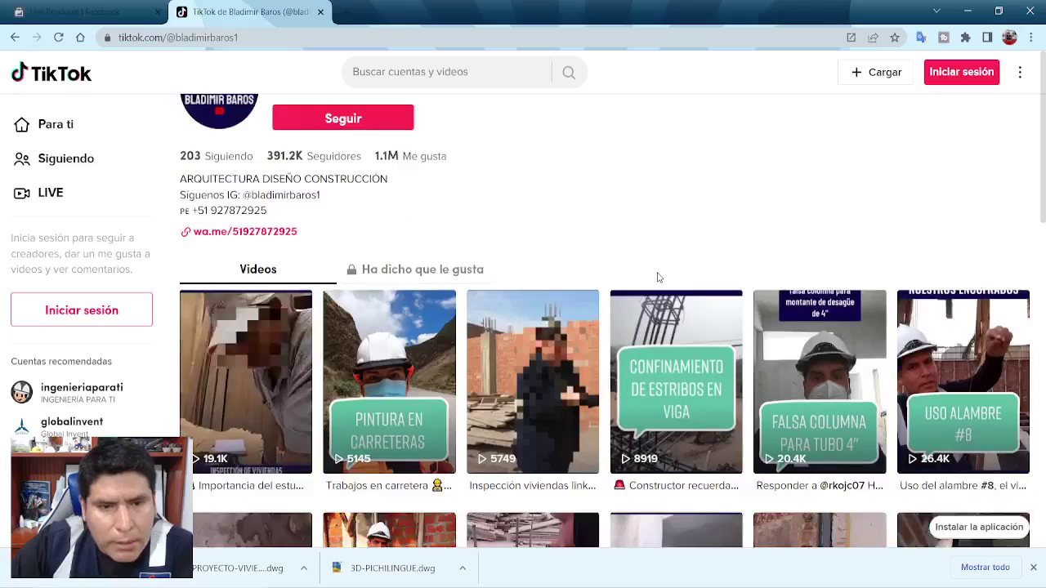
{"action": "left_click", "coordinate": [1032, 572]}
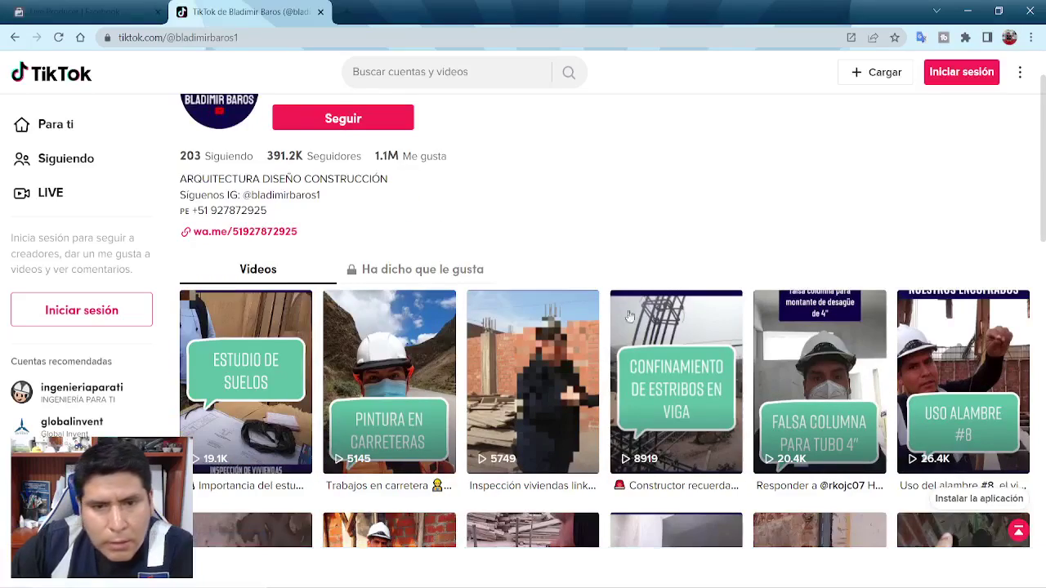
Find the "Escalera mal construída" video on the TikTok profile, play it, and return to the profile.
{"action": "scroll", "coordinate": [783, 374], "scroll_direction": "down", "scroll_amount": 1}
{"action": "scroll", "coordinate": [783, 373], "scroll_direction": "down", "scroll_amount": 3}
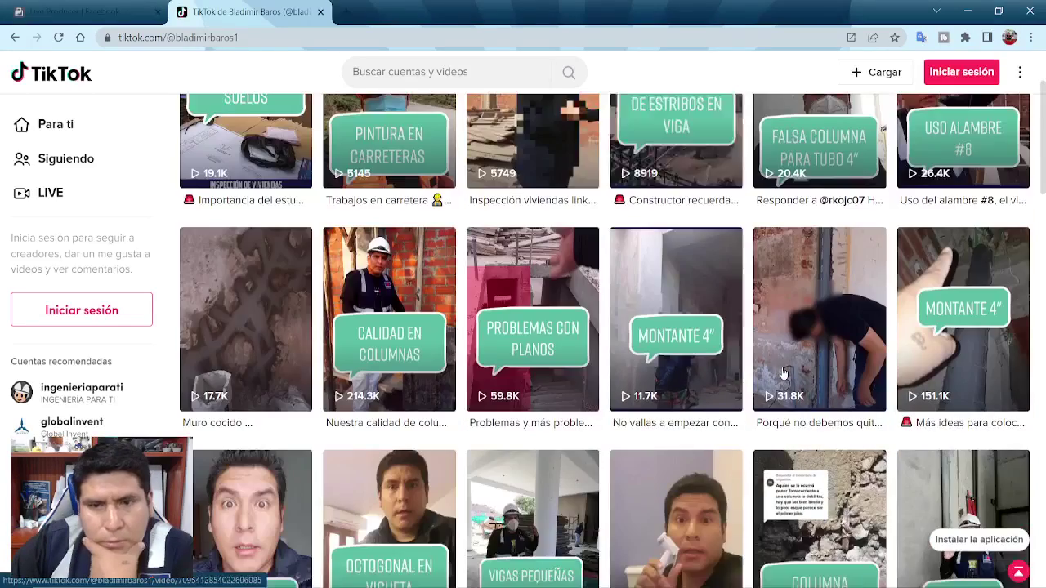
{"action": "scroll", "coordinate": [783, 373], "scroll_direction": "down", "scroll_amount": 5}
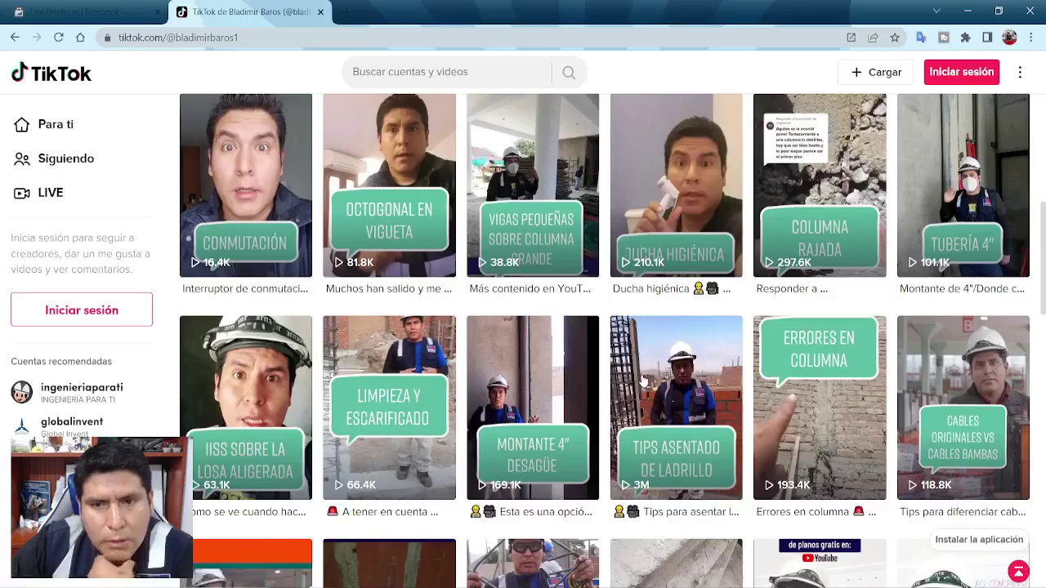
{"action": "scroll", "coordinate": [470, 390], "scroll_direction": "down", "scroll_amount": 2}
{"action": "scroll", "coordinate": [470, 390], "scroll_direction": "down", "scroll_amount": 2}
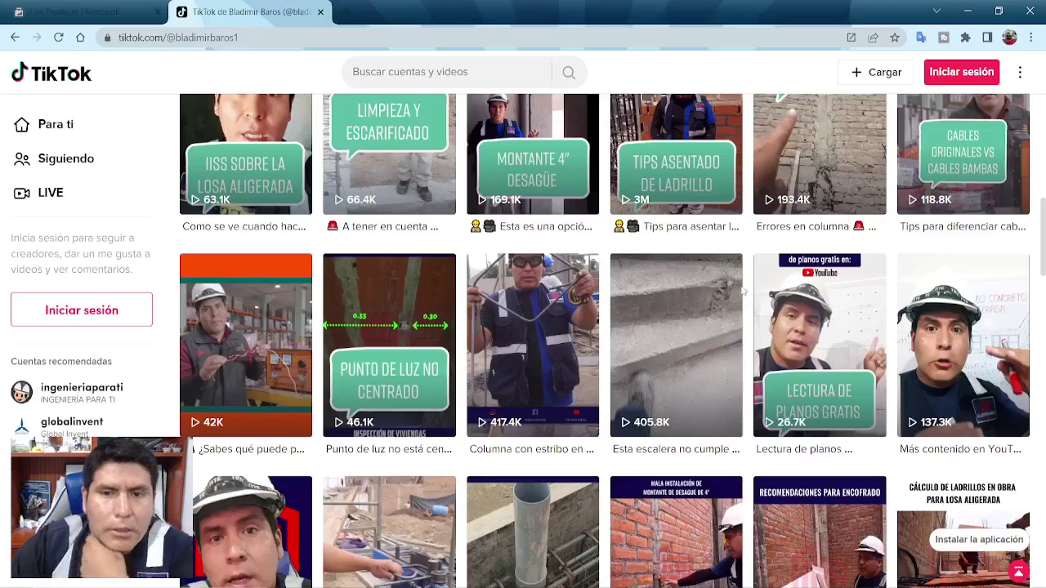
{"action": "left_click", "coordinate": [674, 291]}
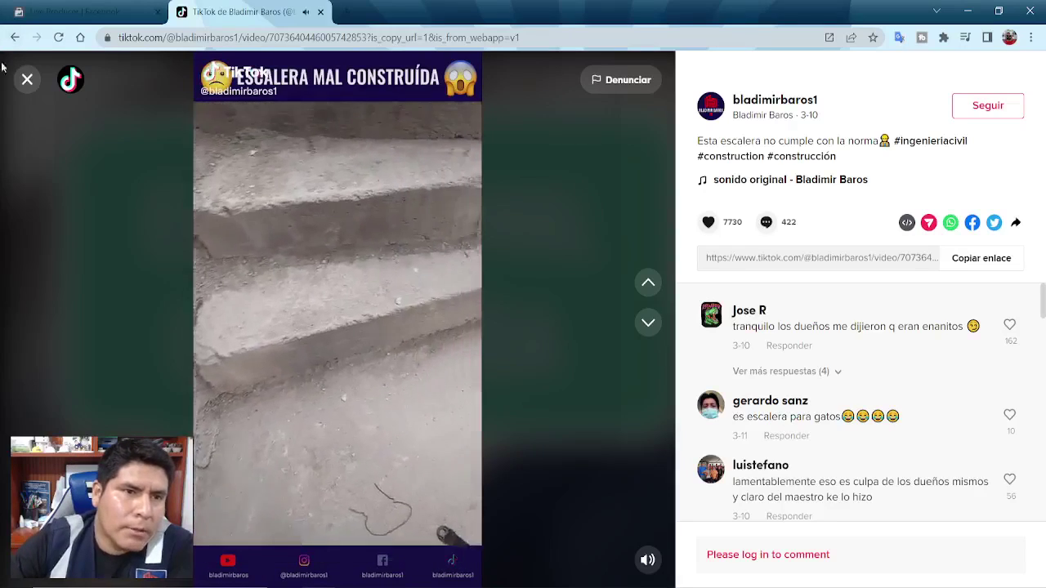
{"action": "left_click", "coordinate": [27, 79]}
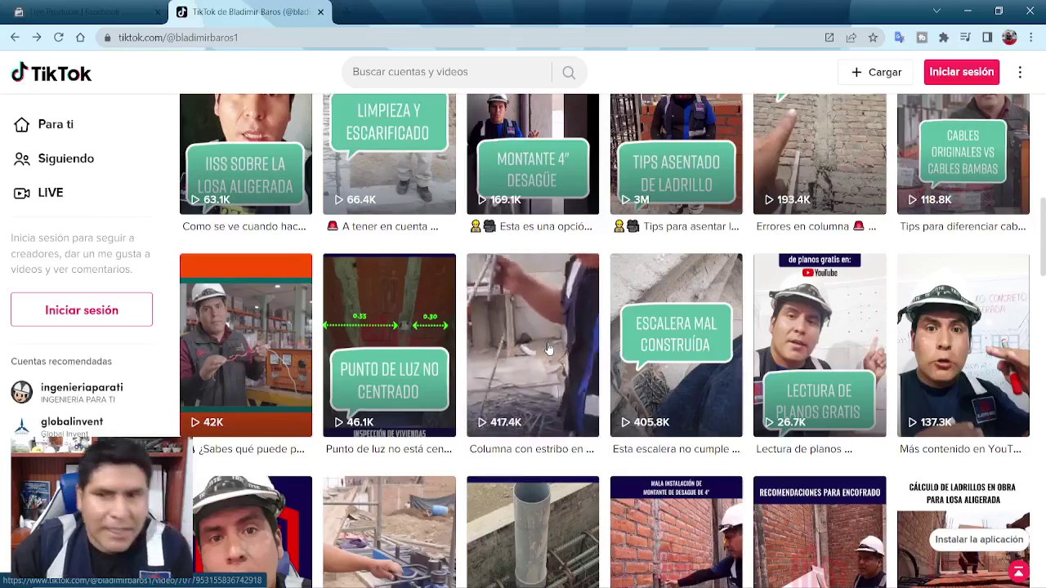
Look through the older construction videos on the TikTok profile down to its earliest posts.
{"action": "scroll", "coordinate": [523, 363], "scroll_direction": "down", "scroll_amount": 1}
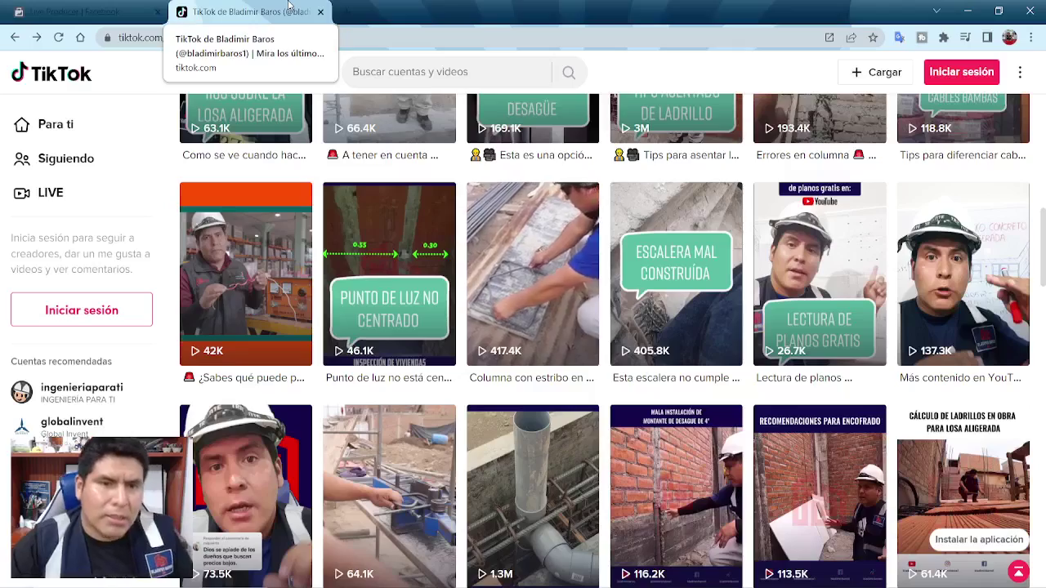
{"action": "scroll", "coordinate": [583, 319], "scroll_direction": "down", "scroll_amount": 6}
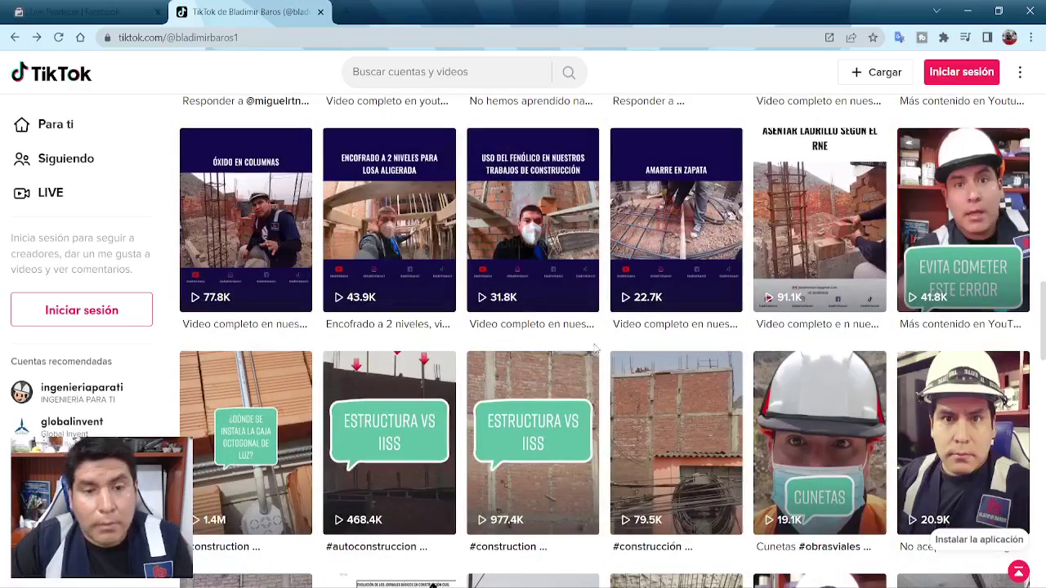
{"action": "scroll", "coordinate": [584, 319], "scroll_direction": "down", "scroll_amount": 1}
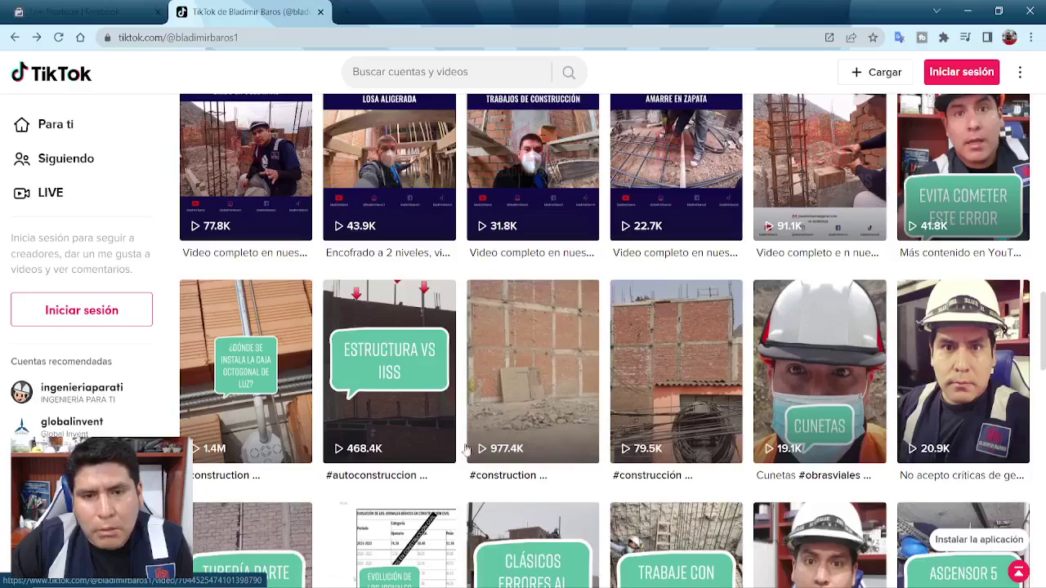
{"action": "scroll", "coordinate": [465, 448], "scroll_direction": "down", "scroll_amount": 3}
{"action": "scroll", "coordinate": [466, 452], "scroll_direction": "down", "scroll_amount": 2}
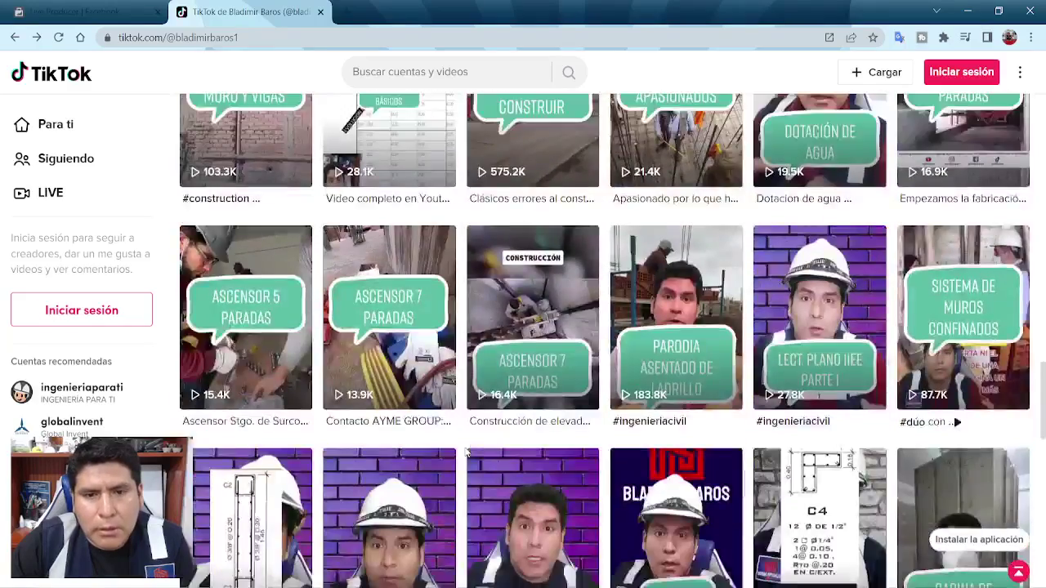
{"action": "scroll", "coordinate": [465, 452], "scroll_direction": "down", "scroll_amount": 10}
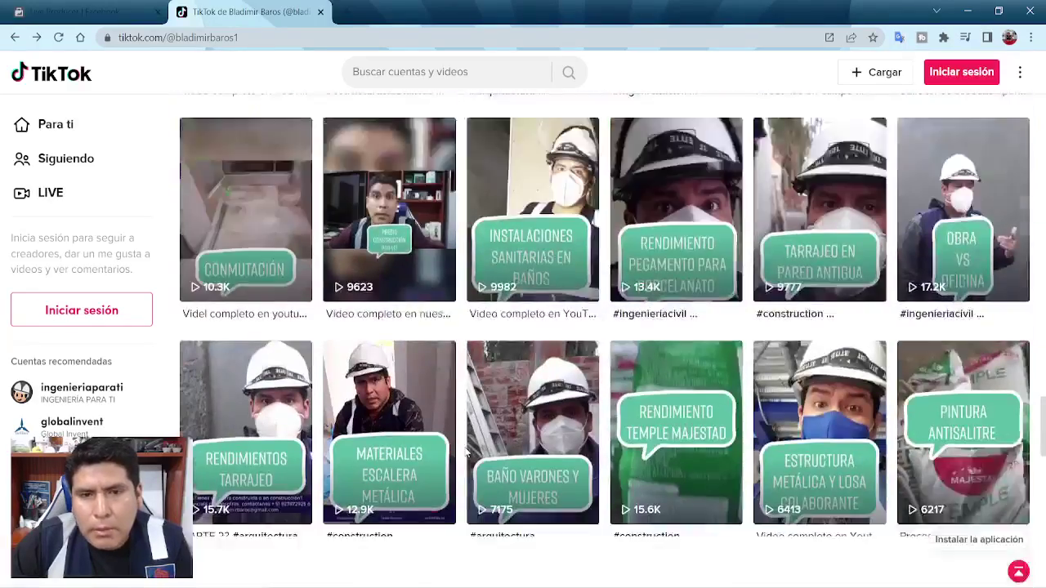
{"action": "scroll", "coordinate": [466, 452], "scroll_direction": "down", "scroll_amount": 3}
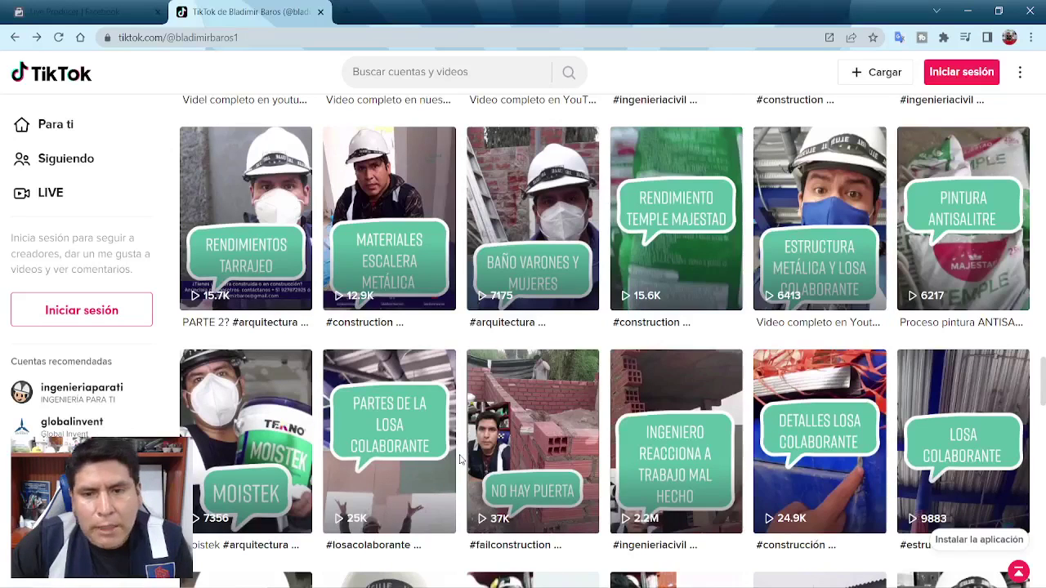
{"action": "scroll", "coordinate": [460, 460], "scroll_direction": "down", "scroll_amount": 5}
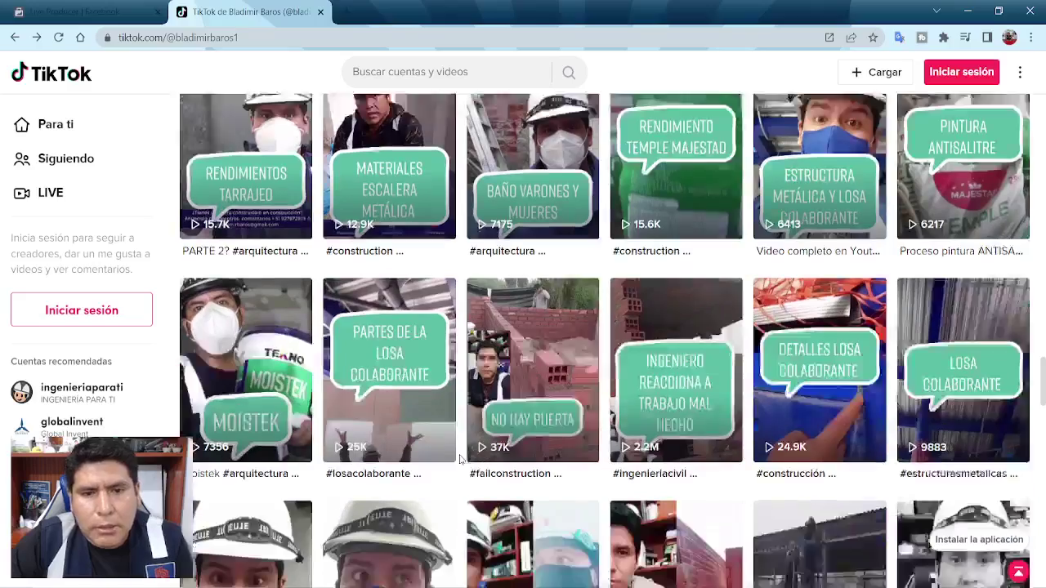
{"action": "scroll", "coordinate": [460, 460], "scroll_direction": "down", "scroll_amount": 12}
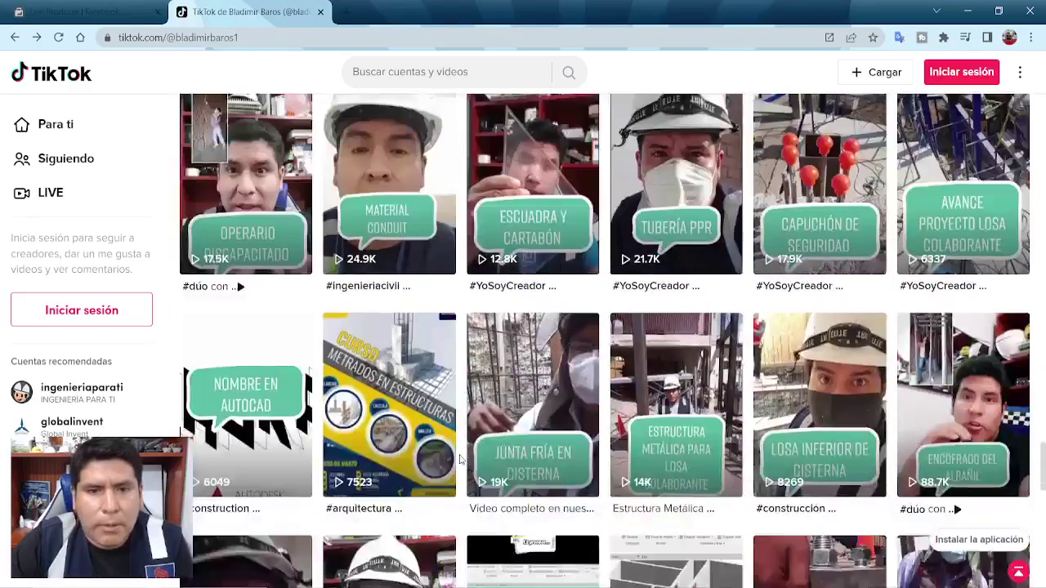
{"action": "scroll", "coordinate": [460, 460], "scroll_direction": "down", "scroll_amount": 12}
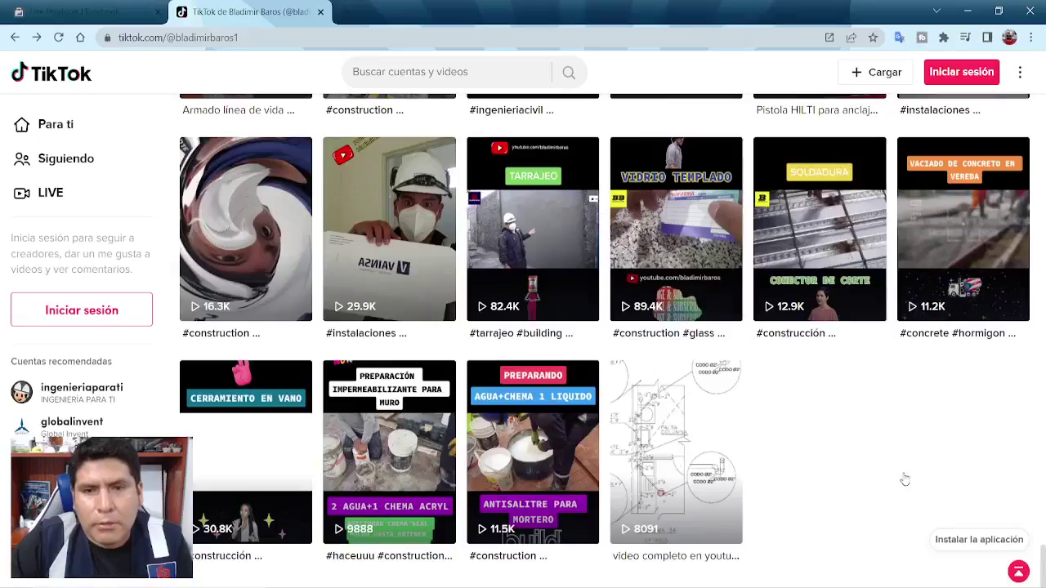
Go back through the profile's video grid to the newest posts, checking for a video about problems with plans.
{"action": "scroll", "coordinate": [904, 469], "scroll_direction": "up", "scroll_amount": 5}
{"action": "scroll", "coordinate": [916, 449], "scroll_direction": "up", "scroll_amount": 15}
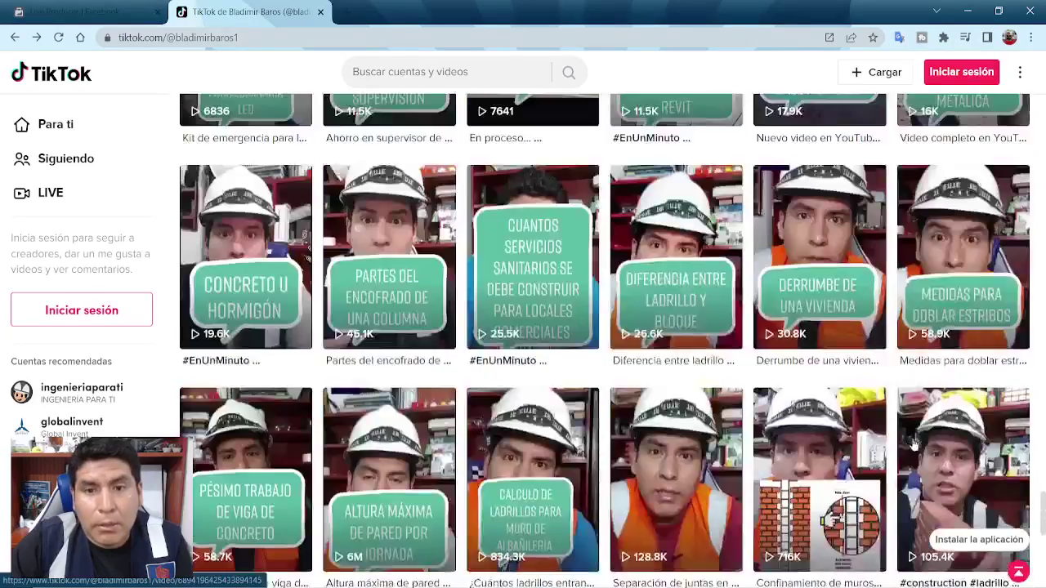
{"action": "scroll", "coordinate": [895, 437], "scroll_direction": "up", "scroll_amount": 15}
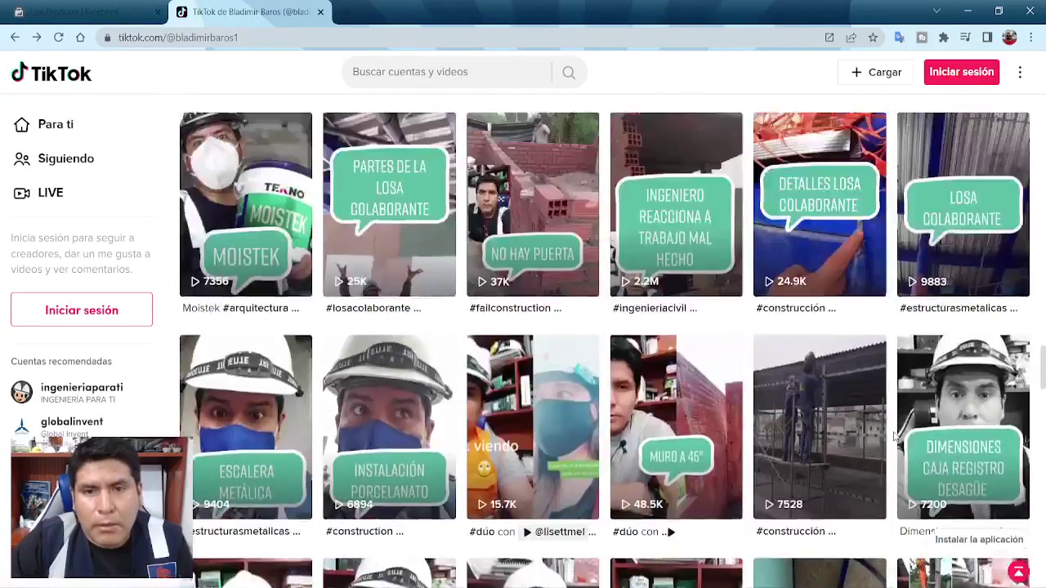
{"action": "scroll", "coordinate": [895, 437], "scroll_direction": "up", "scroll_amount": 15}
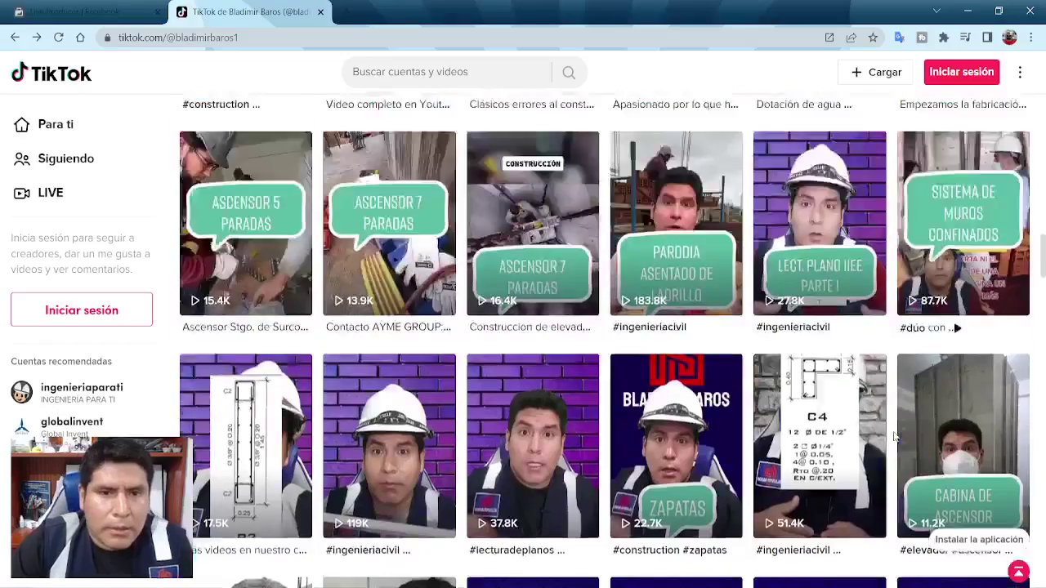
{"action": "scroll", "coordinate": [894, 437], "scroll_direction": "up", "scroll_amount": 15}
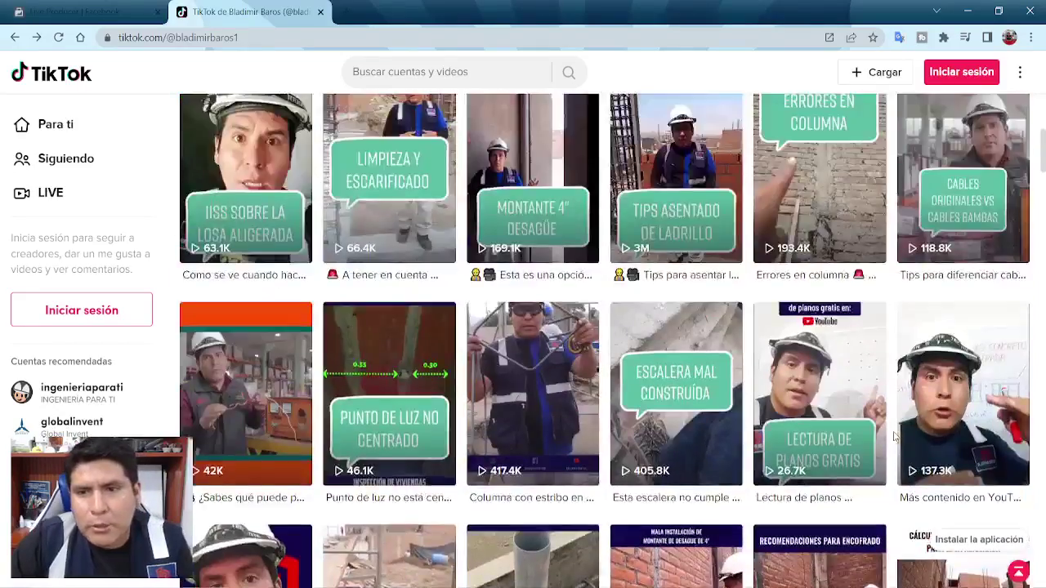
{"action": "scroll", "coordinate": [895, 437], "scroll_direction": "up", "scroll_amount": 2}
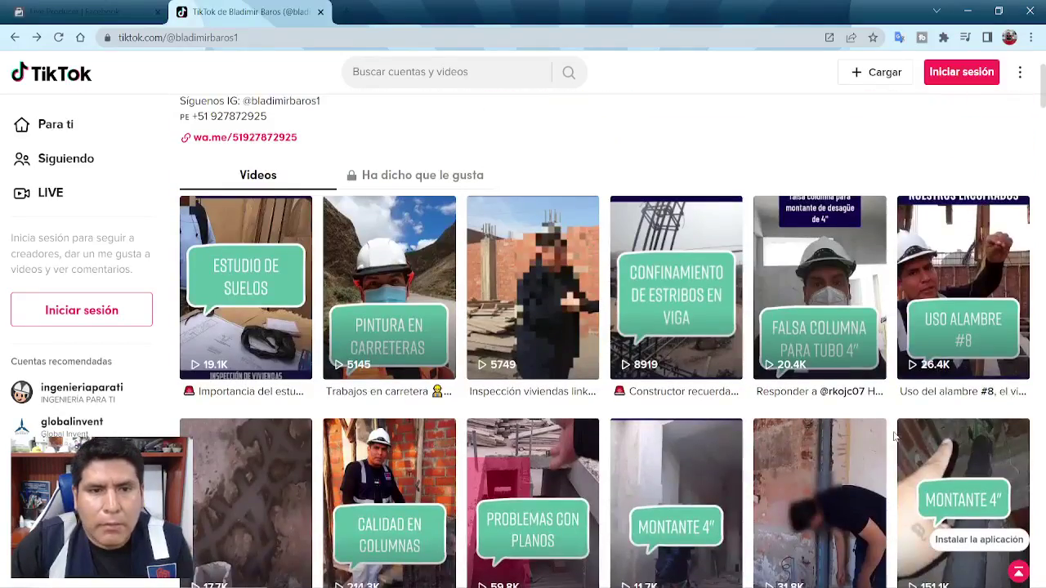
{"action": "scroll", "coordinate": [894, 437], "scroll_direction": "up", "scroll_amount": 1}
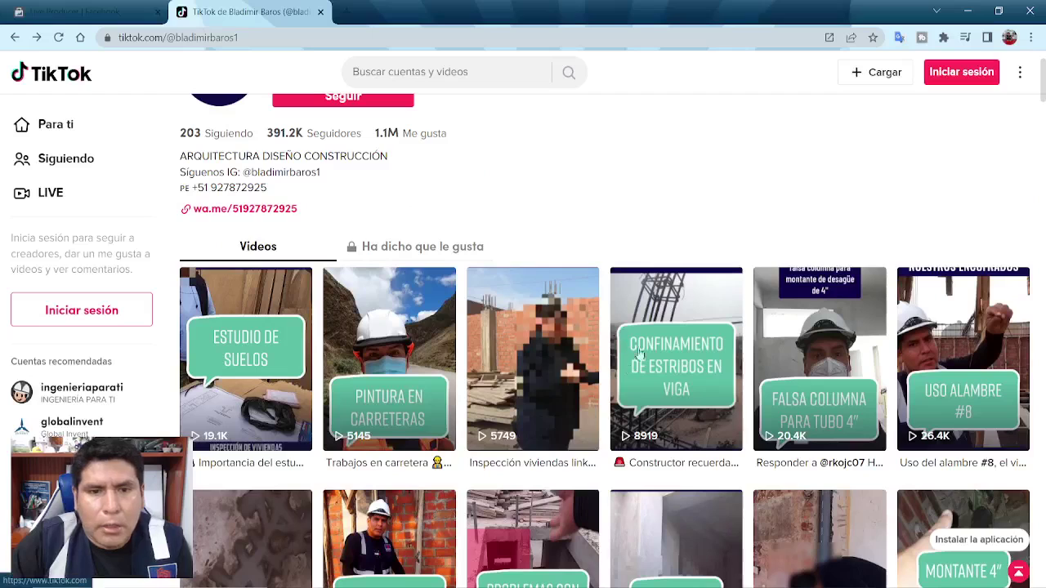
{"action": "scroll", "coordinate": [502, 260], "scroll_direction": "down", "scroll_amount": 2}
{"action": "scroll", "coordinate": [494, 255], "scroll_direction": "up", "scroll_amount": 1}
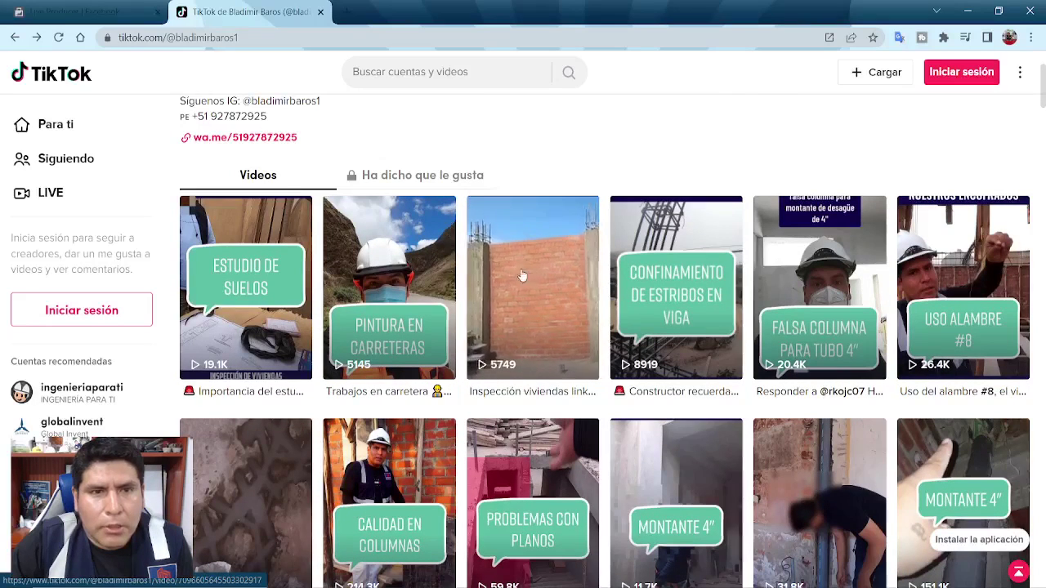
Play the "Inspección viviendas" video about problems preparing plans, raise the system volume to 54, and return to the profile.
{"action": "left_click", "coordinate": [523, 275]}
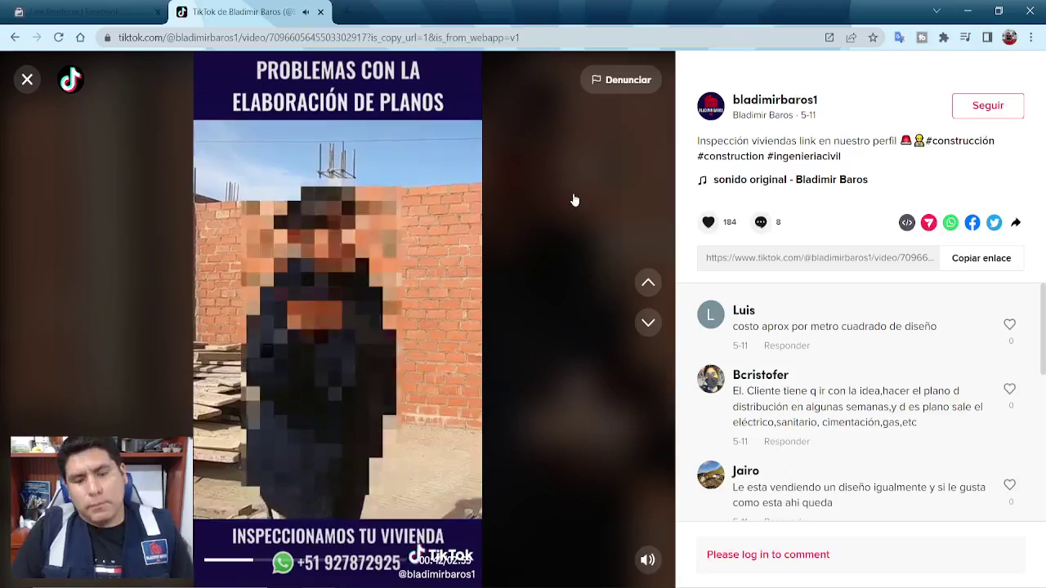
{"action": "key", "text": "XF86AudioRaiseVolume"}
{"action": "key", "text": "XF86AudioRaiseVolume"}
{"action": "key", "text": "XF86AudioRaiseVolume"}
{"action": "key", "text": "XF86AudioRaiseVolume"}
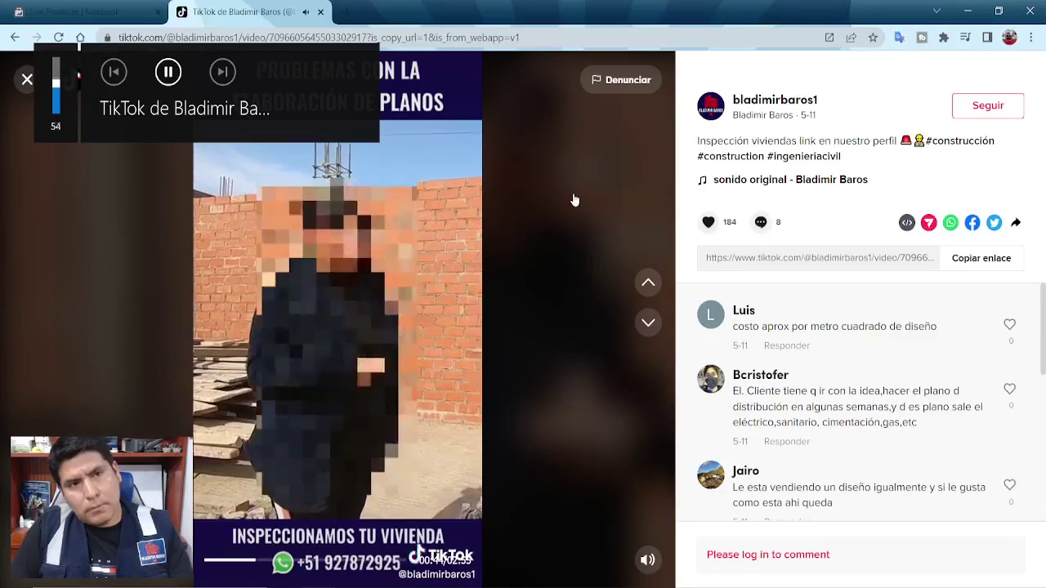
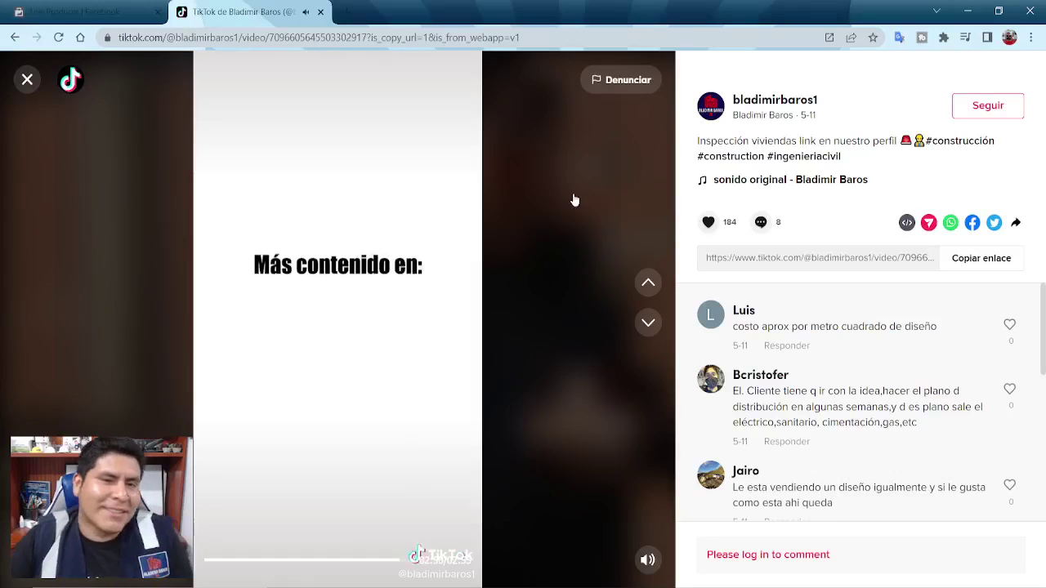
{"action": "left_click", "coordinate": [27, 80]}
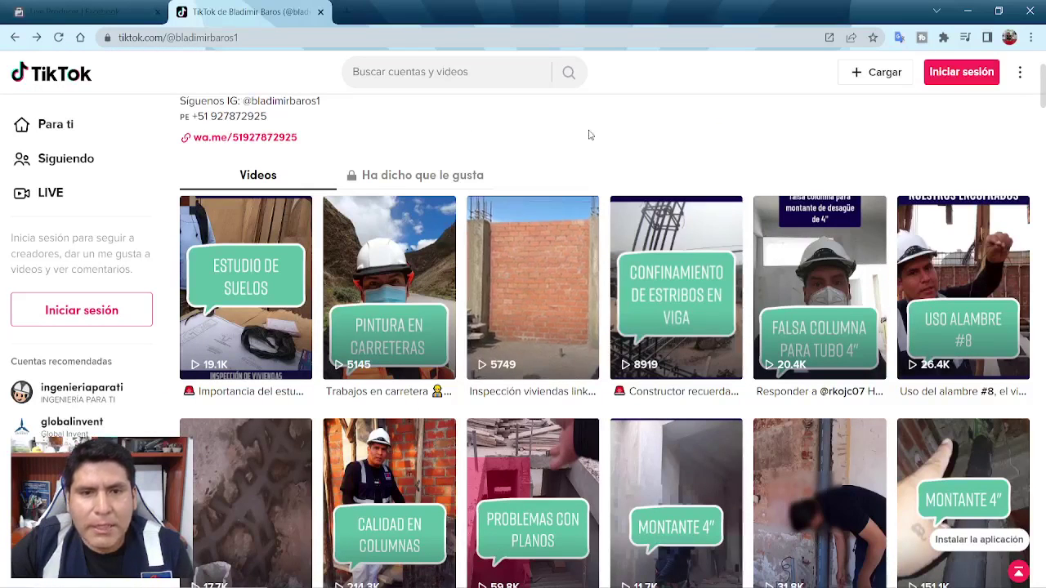
Play the "Problemas con planos" video and pause it at 00:03 on the first-floor plan showing the stair.
{"action": "scroll", "coordinate": [591, 136], "scroll_direction": "down", "scroll_amount": 1}
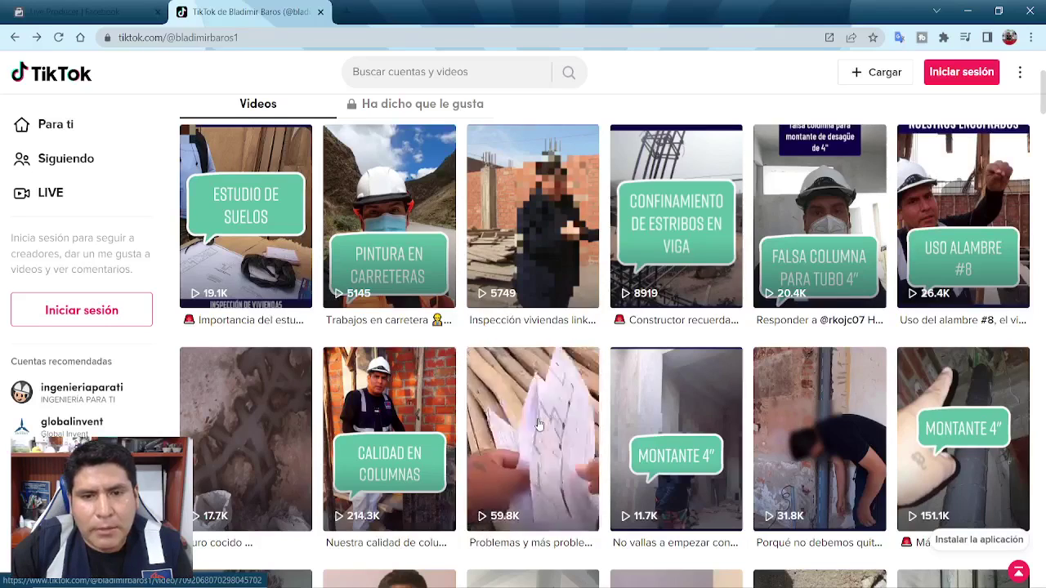
{"action": "left_click", "coordinate": [509, 424]}
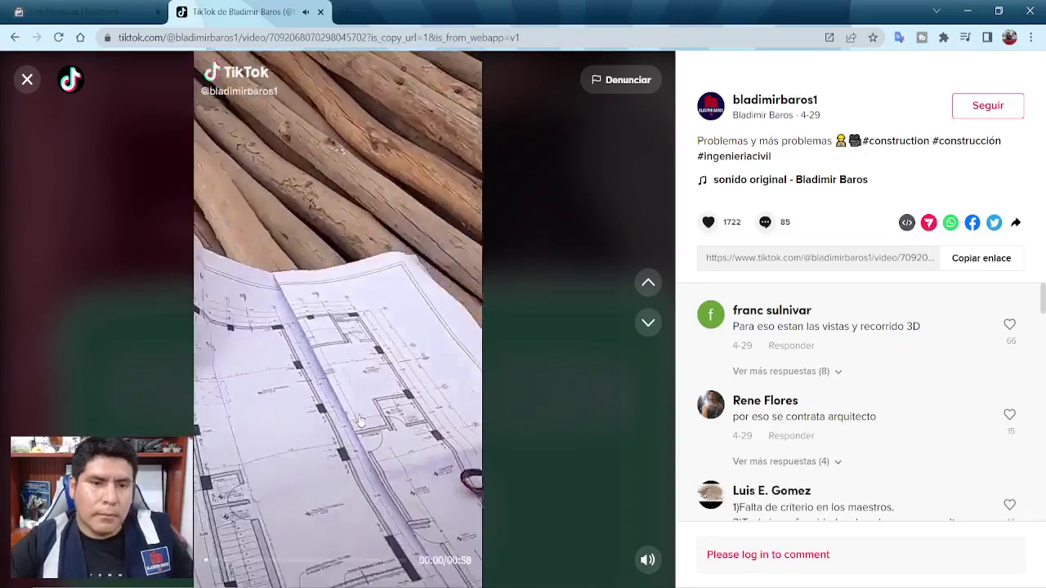
{"action": "left_click", "coordinate": [352, 313]}
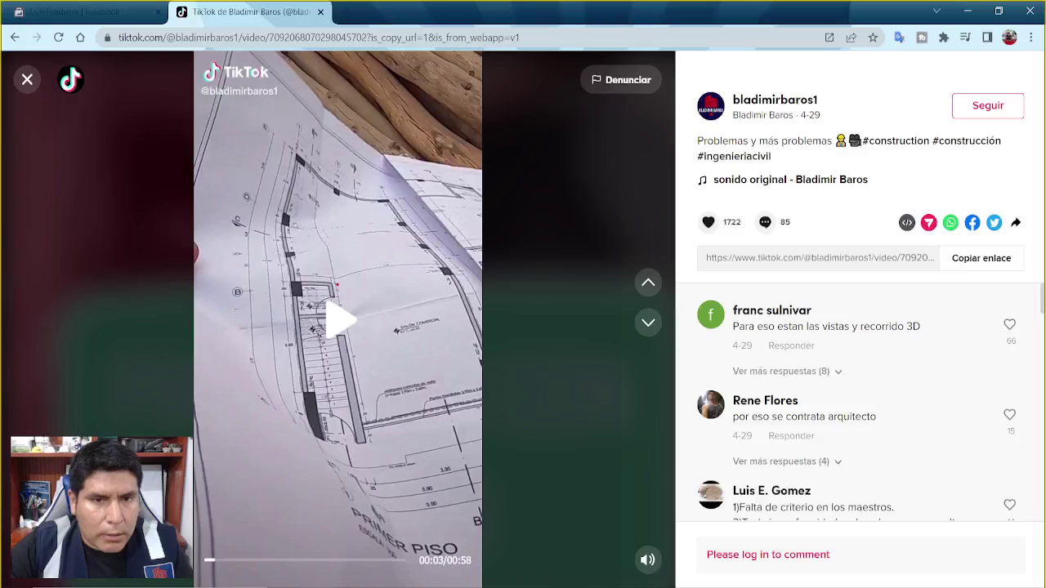
Circle the stair on the paused first-floor plan in red, mark its lower steps, turn and upper end, and clear the marks.
{"action": "mouse_move", "coordinate": [334, 284]}
{"action": "left_mouse_down"}
{"action": "mouse_move", "coordinate": [299, 274]}
{"action": "mouse_move", "coordinate": [269, 312]}
{"action": "mouse_move", "coordinate": [267, 358]}
{"action": "mouse_move", "coordinate": [282, 419]}
{"action": "mouse_move", "coordinate": [334, 446]}
{"action": "mouse_move", "coordinate": [365, 424]}
{"action": "mouse_move", "coordinate": [393, 369]}
{"action": "mouse_move", "coordinate": [383, 294]}
{"action": "mouse_move", "coordinate": [335, 274]}
{"action": "left_mouse_up"}
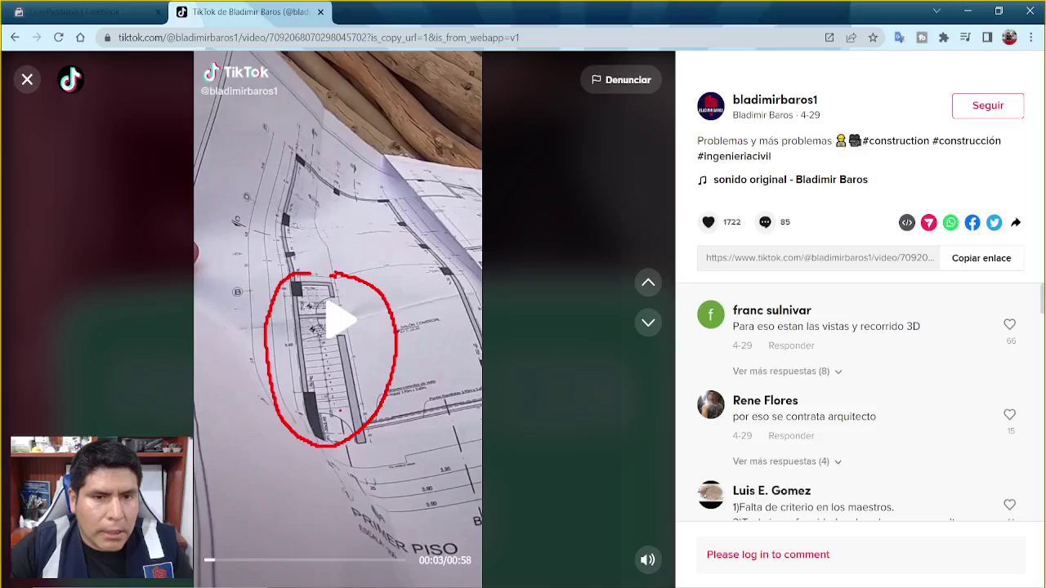
{"action": "mouse_move", "coordinate": [337, 415]}
{"action": "left_mouse_down"}
{"action": "mouse_move", "coordinate": [306, 409]}
{"action": "mouse_move", "coordinate": [312, 370]}
{"action": "left_mouse_up"}
{"action": "left_click_drag", "start_coordinate": [331, 323], "coordinate": [330, 341]}
{"action": "left_click_drag", "start_coordinate": [325, 283], "coordinate": [340, 280]}
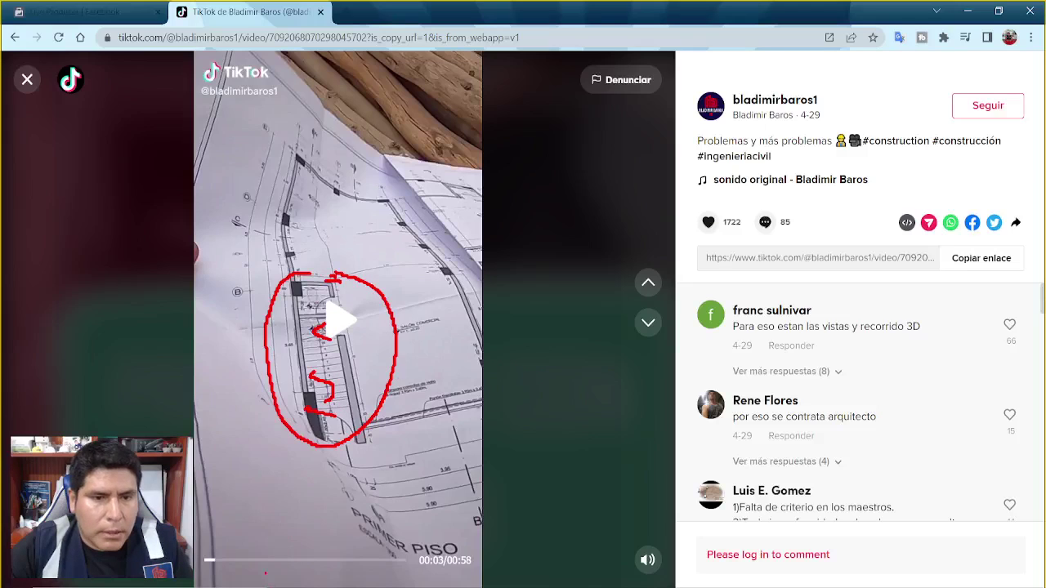
{"action": "key", "text": "Escape"}
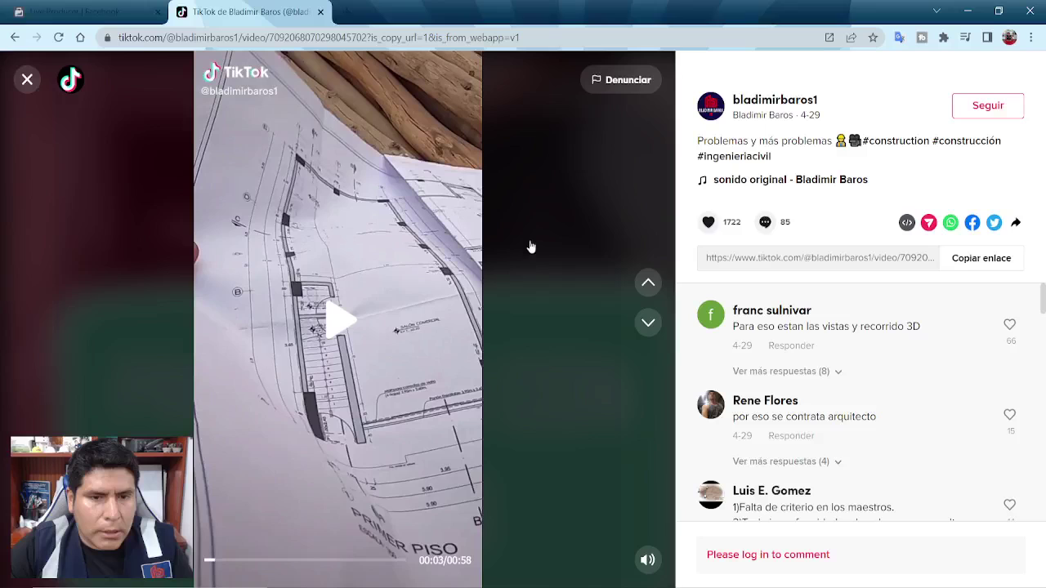
Skip the video ahead, resume playback, dismiss the login pop-up, and pause at 00:47 on the view down into the stairwell.
{"action": "left_click", "coordinate": [339, 562]}
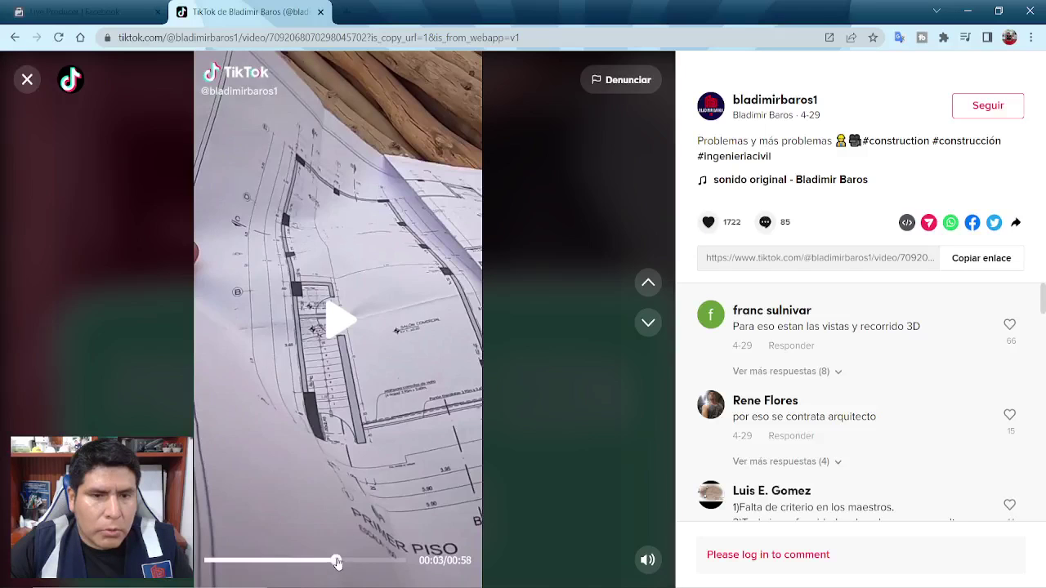
{"action": "left_click", "coordinate": [338, 335]}
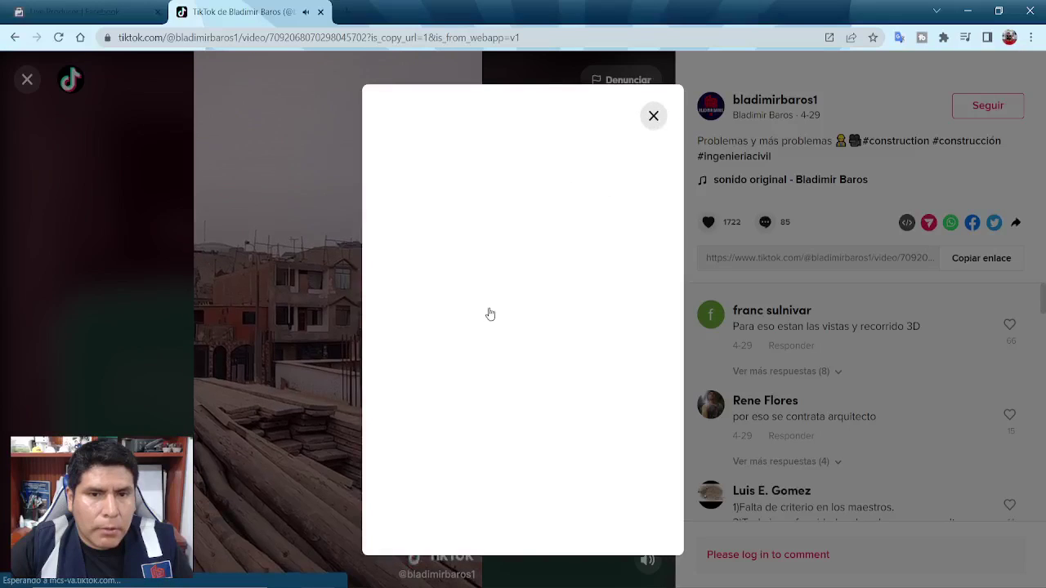
{"action": "left_click", "coordinate": [654, 117]}
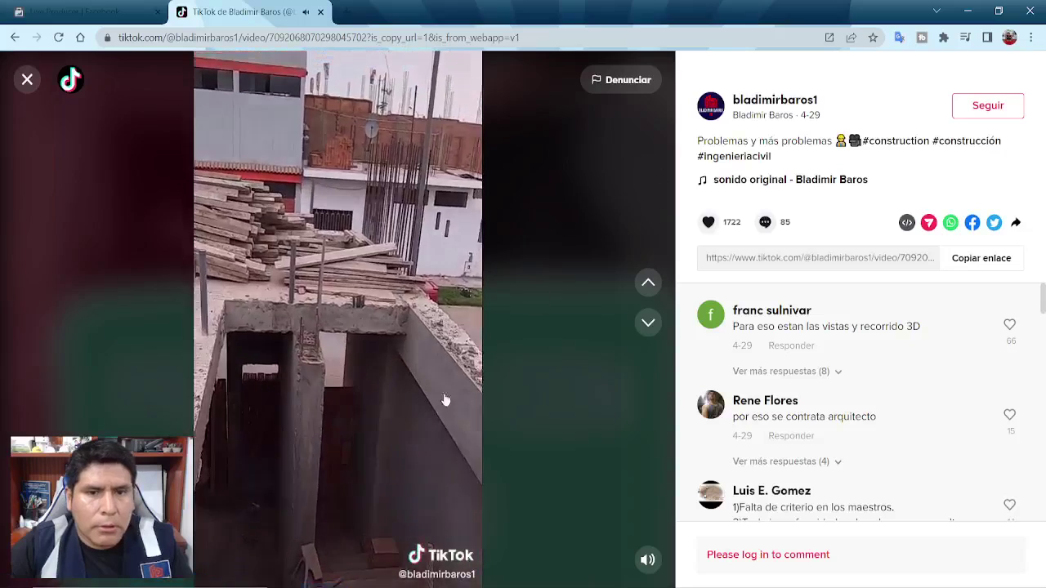
{"action": "left_click", "coordinate": [440, 391]}
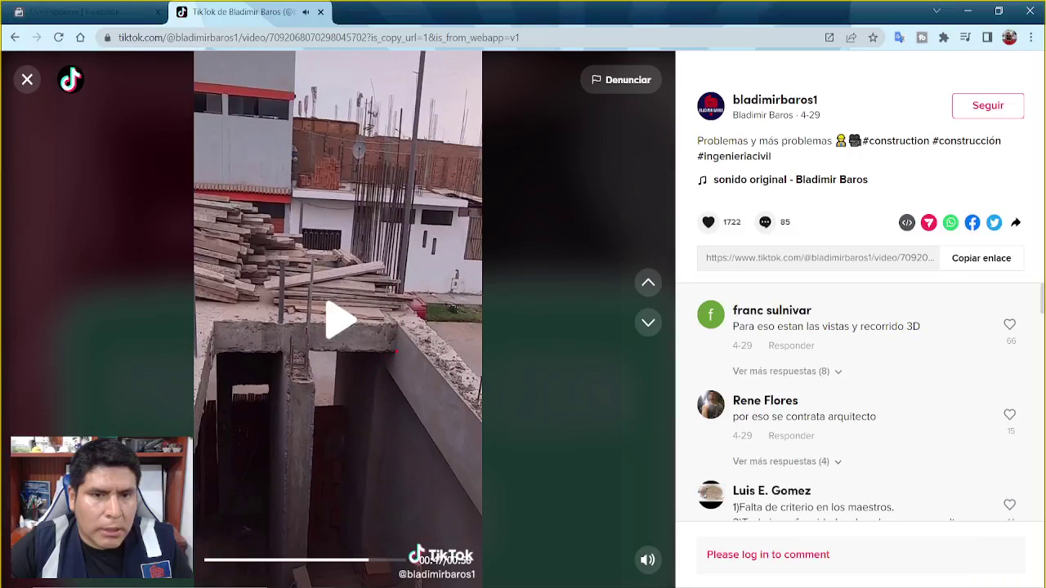
Draw a red zigzag down the wider opening, circle the narrow opening and the whole stairwell, and clear the marks.
{"action": "mouse_move", "coordinate": [394, 350]}
{"action": "left_mouse_down"}
{"action": "mouse_move", "coordinate": [320, 374]}
{"action": "mouse_move", "coordinate": [330, 399]}
{"action": "mouse_move", "coordinate": [385, 407]}
{"action": "mouse_move", "coordinate": [340, 468]}
{"action": "mouse_move", "coordinate": [458, 479]}
{"action": "mouse_move", "coordinate": [445, 544]}
{"action": "mouse_move", "coordinate": [494, 572]}
{"action": "left_mouse_up"}
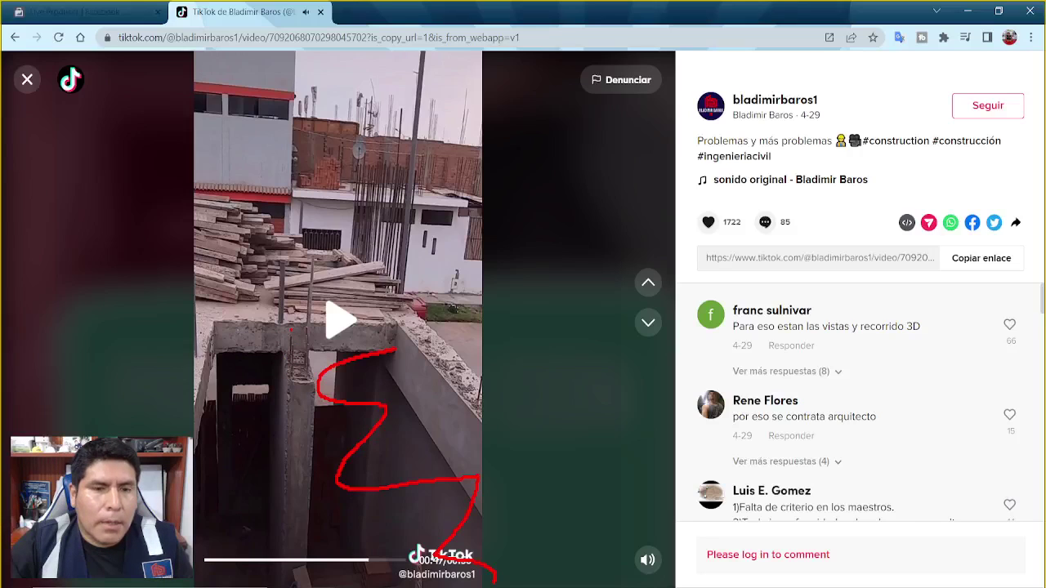
{"action": "mouse_move", "coordinate": [291, 329]}
{"action": "left_mouse_down"}
{"action": "mouse_move", "coordinate": [235, 329]}
{"action": "mouse_move", "coordinate": [181, 435]}
{"action": "left_mouse_up"}
{"action": "mouse_move", "coordinate": [202, 568]}
{"action": "left_mouse_down"}
{"action": "mouse_move", "coordinate": [269, 552]}
{"action": "mouse_move", "coordinate": [307, 394]}
{"action": "mouse_move", "coordinate": [291, 330]}
{"action": "left_mouse_up"}
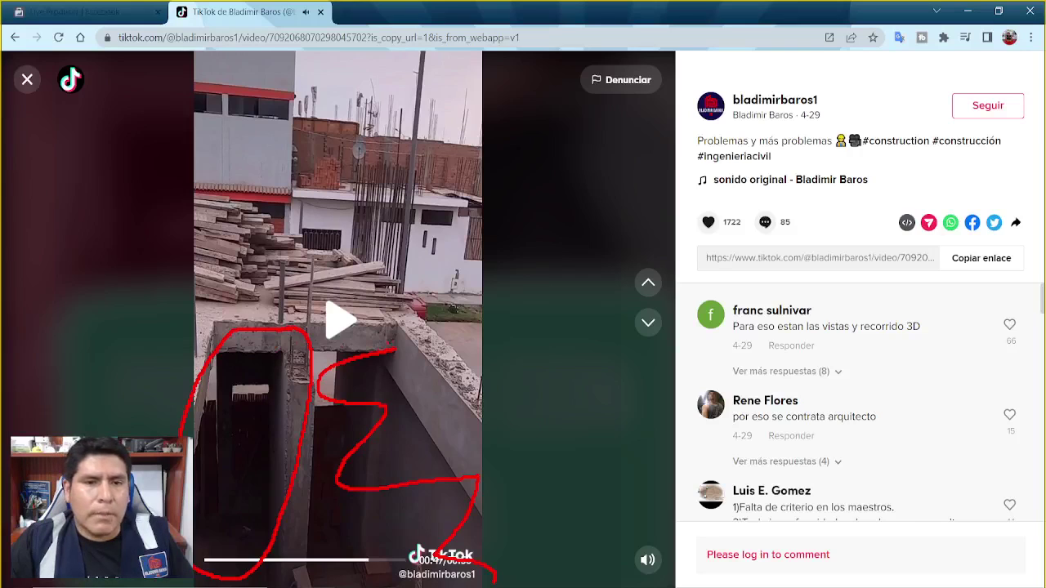
{"action": "mouse_move", "coordinate": [397, 323]}
{"action": "left_mouse_down"}
{"action": "mouse_move", "coordinate": [310, 325]}
{"action": "mouse_move", "coordinate": [178, 342]}
{"action": "mouse_move", "coordinate": [149, 436]}
{"action": "mouse_move", "coordinate": [233, 585]}
{"action": "mouse_move", "coordinate": [500, 355]}
{"action": "mouse_move", "coordinate": [319, 317]}
{"action": "left_mouse_up"}
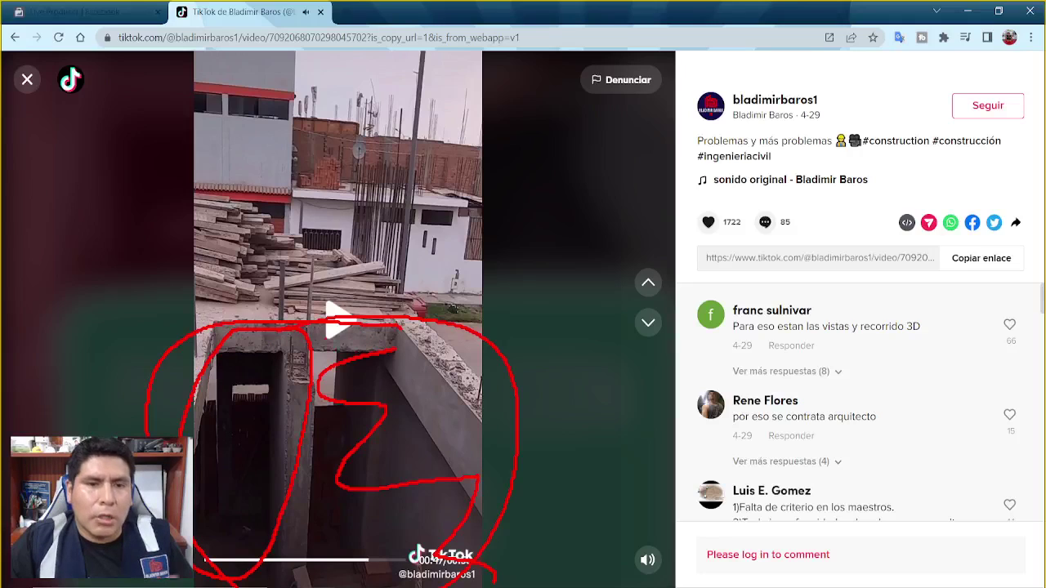
{"action": "mouse_move", "coordinate": [261, 319]}
{"action": "left_mouse_down"}
{"action": "mouse_move", "coordinate": [209, 333]}
{"action": "mouse_move", "coordinate": [168, 419]}
{"action": "mouse_move", "coordinate": [286, 462]}
{"action": "mouse_move", "coordinate": [277, 330]}
{"action": "left_mouse_up"}
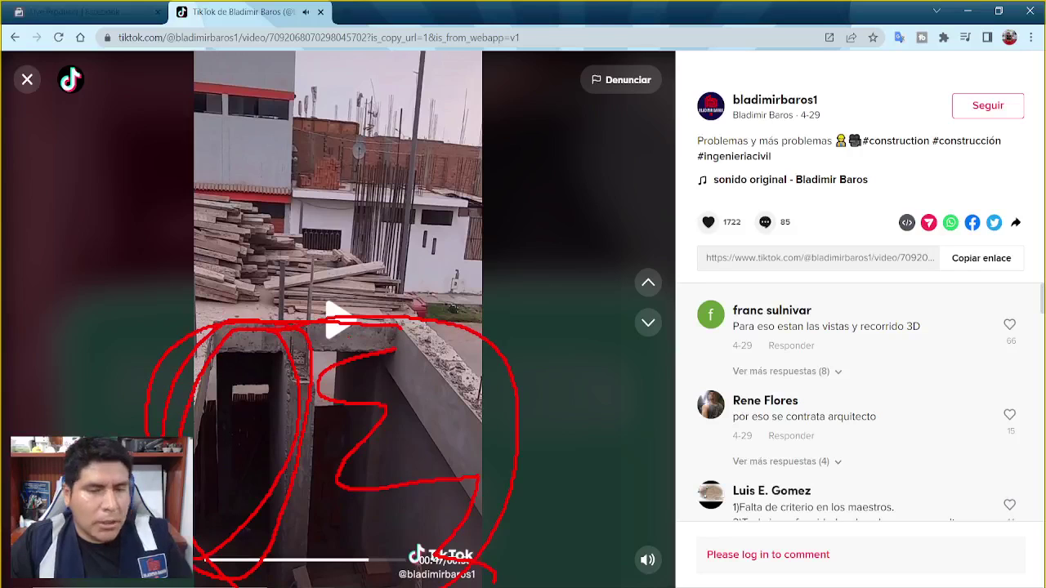
{"action": "key", "text": "Escape"}
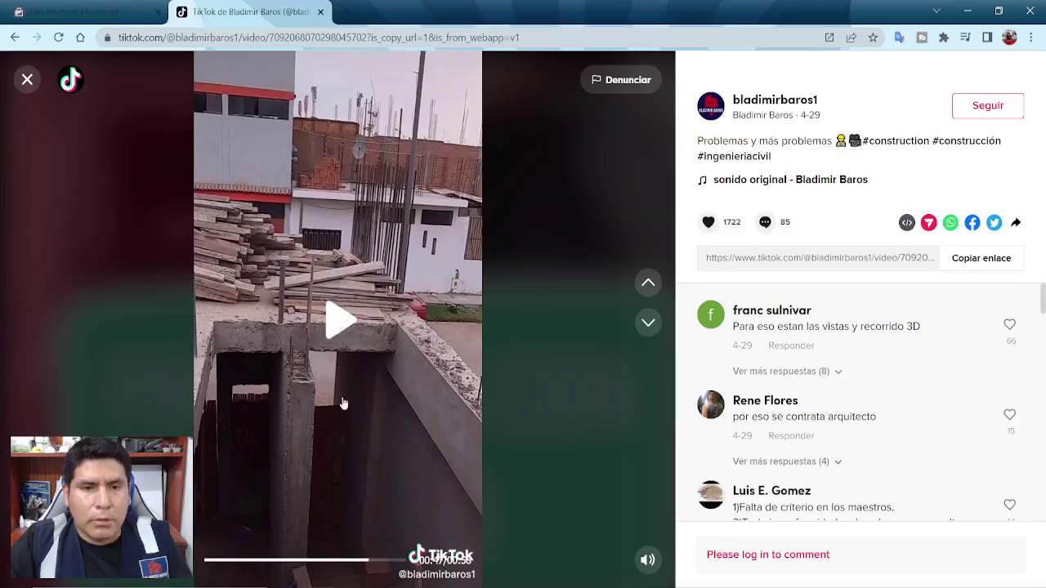
Skip the video to 00:50, outline the stair on the first-floor plan in red, add inner lines and a zigzag, and clear the marks.
{"action": "left_click", "coordinate": [381, 564]}
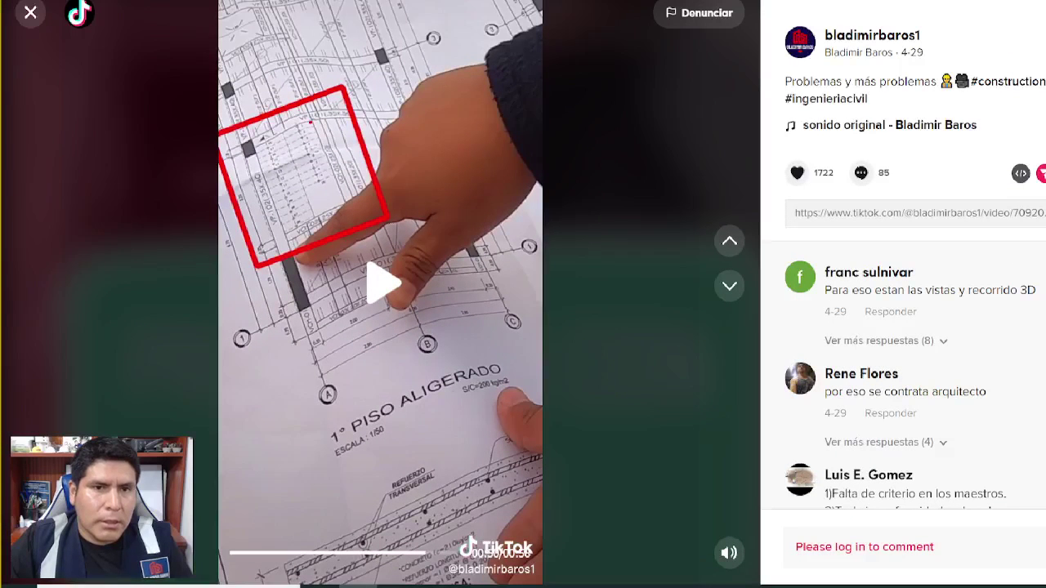
{"action": "mouse_move", "coordinate": [310, 121]}
{"action": "left_mouse_down"}
{"action": "mouse_move", "coordinate": [252, 146]}
{"action": "mouse_move", "coordinate": [277, 237]}
{"action": "mouse_move", "coordinate": [343, 209]}
{"action": "mouse_move", "coordinate": [347, 185]}
{"action": "mouse_move", "coordinate": [309, 119]}
{"action": "mouse_move", "coordinate": [306, 144]}
{"action": "mouse_move", "coordinate": [277, 152]}
{"action": "mouse_move", "coordinate": [274, 211]}
{"action": "left_mouse_up"}
{"action": "left_click_drag", "start_coordinate": [289, 154], "coordinate": [297, 221]}
{"action": "left_click_drag", "start_coordinate": [302, 132], "coordinate": [324, 196]}
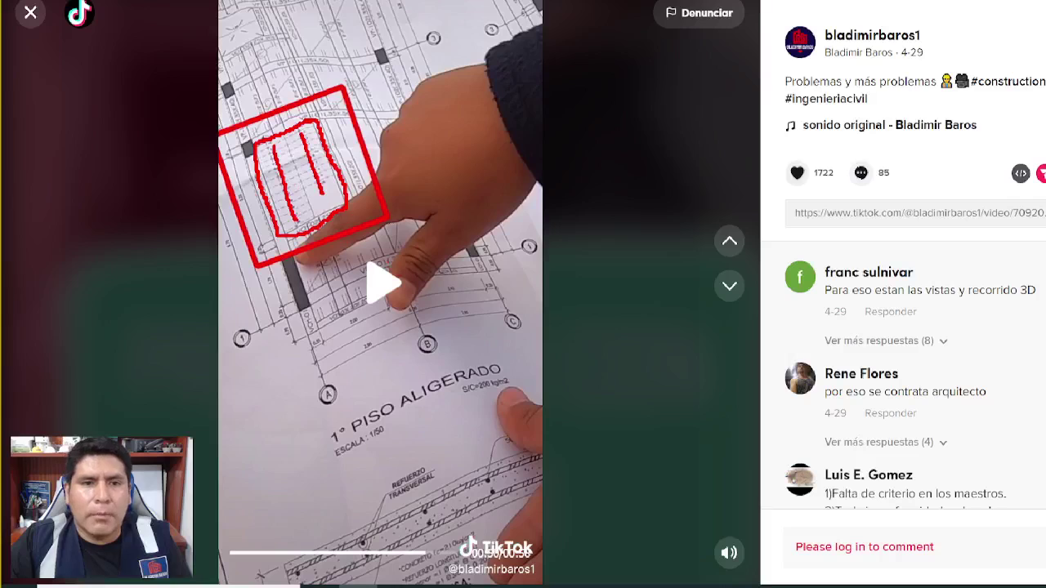
{"action": "mouse_move", "coordinate": [279, 219]}
{"action": "left_mouse_down"}
{"action": "mouse_move", "coordinate": [309, 204]}
{"action": "mouse_move", "coordinate": [268, 175]}
{"action": "mouse_move", "coordinate": [260, 139]}
{"action": "mouse_move", "coordinate": [286, 176]}
{"action": "left_mouse_up"}
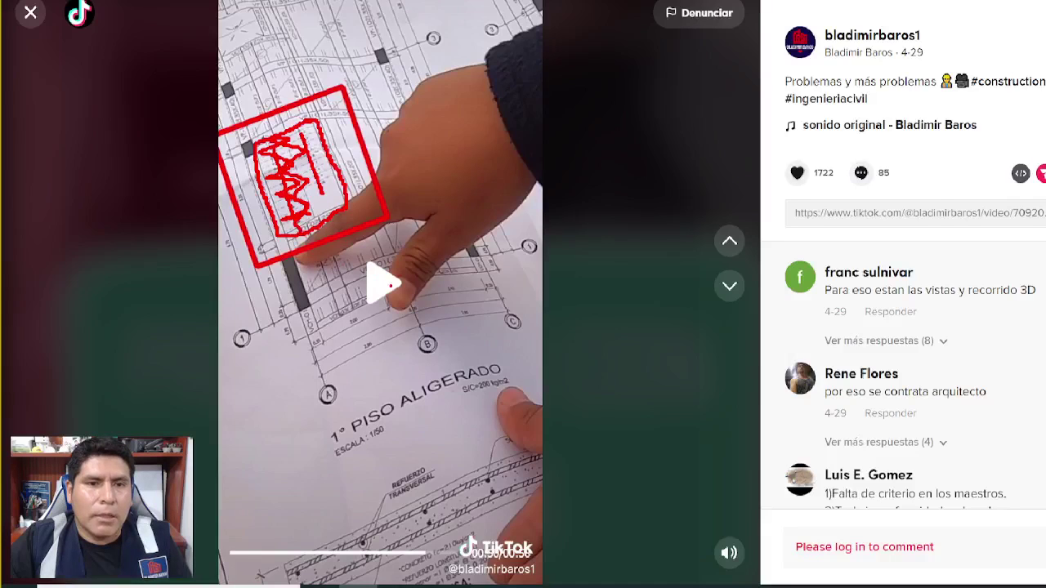
{"action": "key", "text": "Escape"}
Resume the video, pause it at 00:55 on the plan with the boxed stair, and draw a red zigzag up the flight.
{"action": "left_click", "coordinate": [331, 319]}
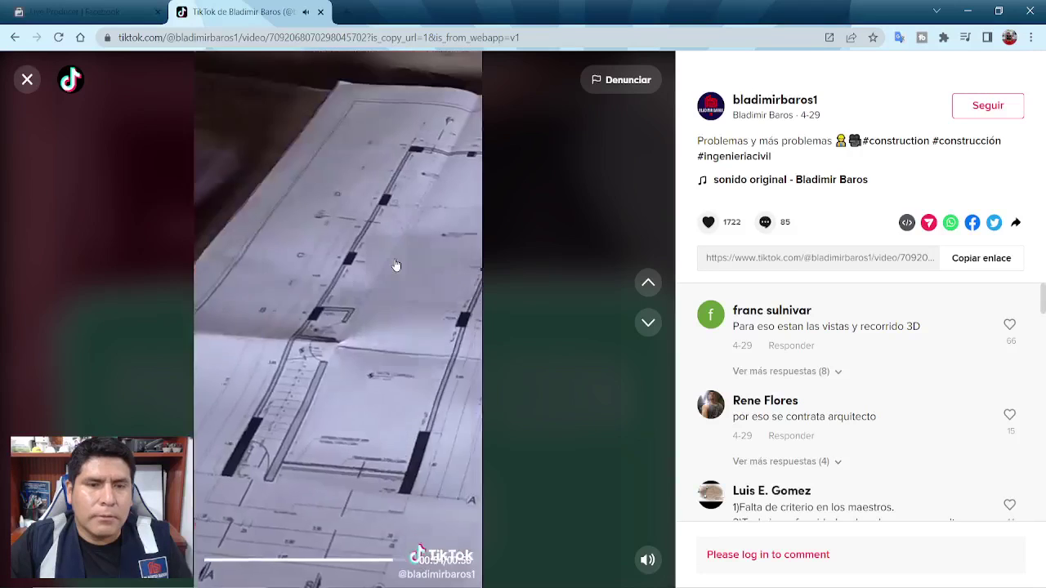
{"action": "left_click", "coordinate": [383, 364]}
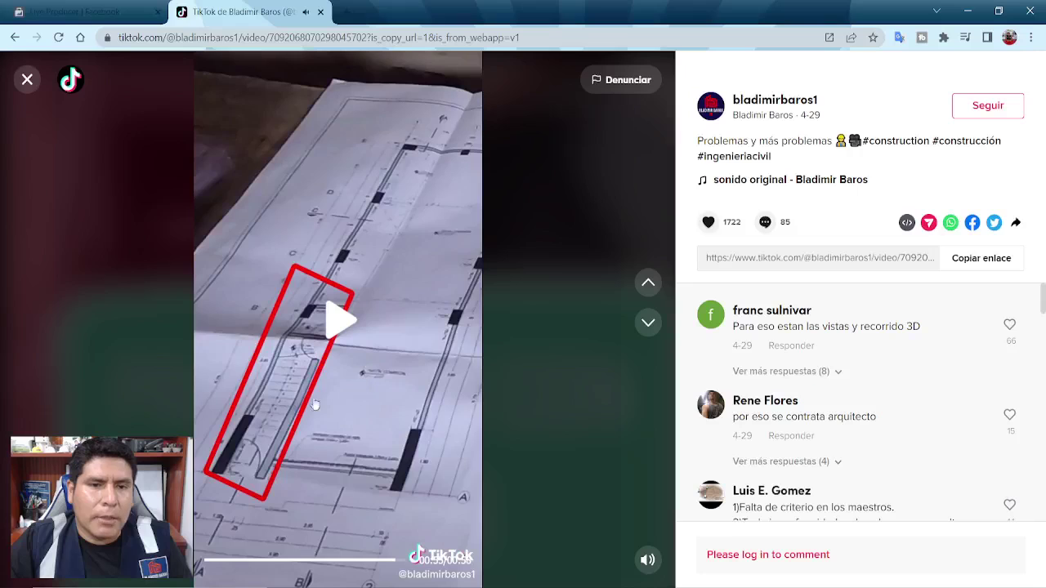
{"action": "mouse_move", "coordinate": [246, 450]}
{"action": "left_mouse_down"}
{"action": "mouse_move", "coordinate": [308, 319]}
{"action": "mouse_move", "coordinate": [278, 408]}
{"action": "left_mouse_up"}
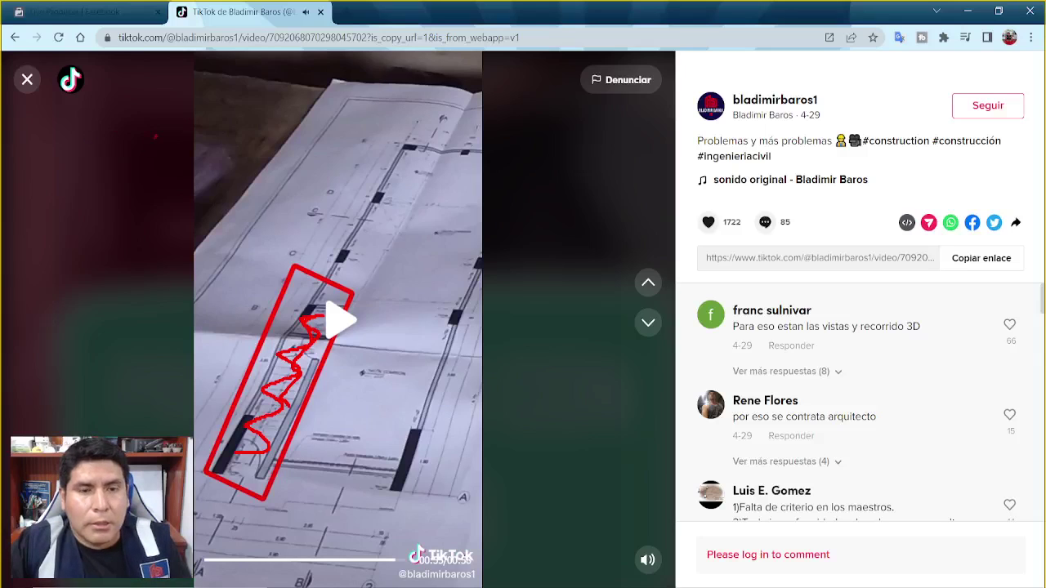
Close the video, return to the profile page, and switch to the PROYECTO-VIVIENDA drawing in AutoCAD.
{"action": "left_click", "coordinate": [27, 79]}
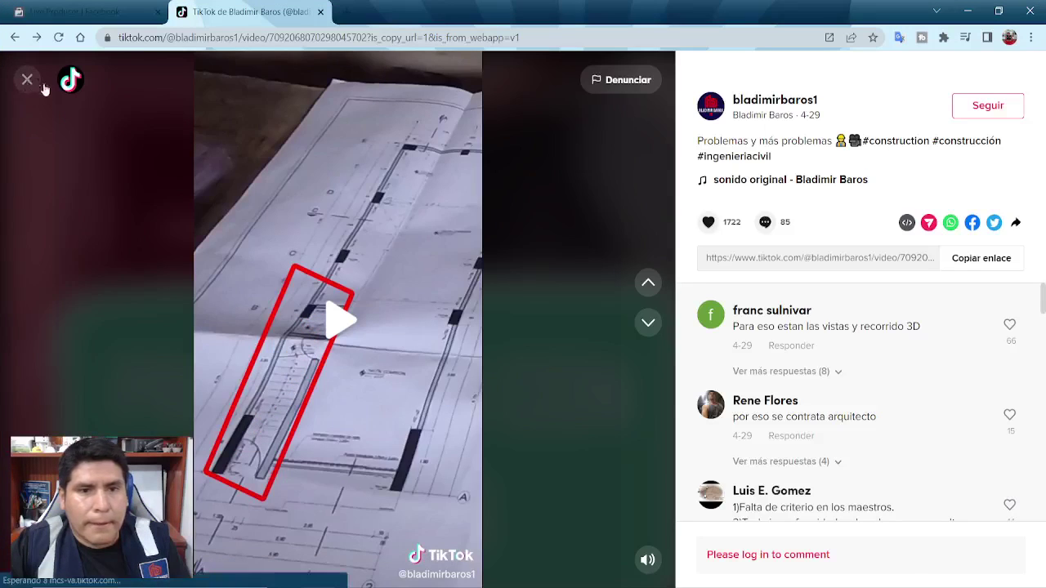
{"action": "scroll", "coordinate": [434, 268], "scroll_direction": "up", "scroll_amount": 3}
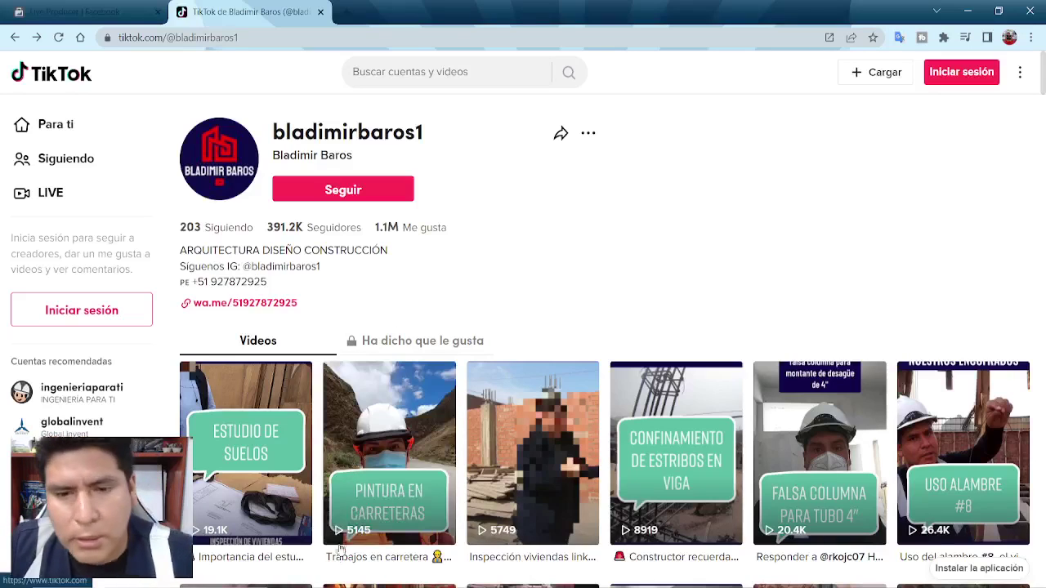
{"action": "key", "text": "alt+Tab"}
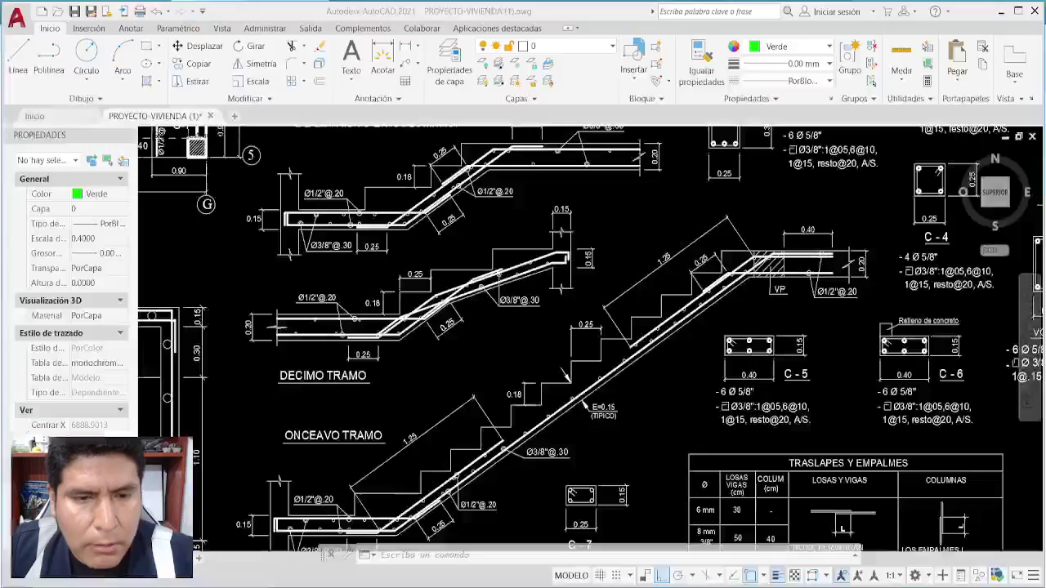
Examine the cistern structure plan and its section A-A, including the reinforcement labels and dimensions, on the foundation sheet.
{"action": "scroll", "coordinate": [583, 367], "scroll_direction": "down", "scroll_amount": 4}
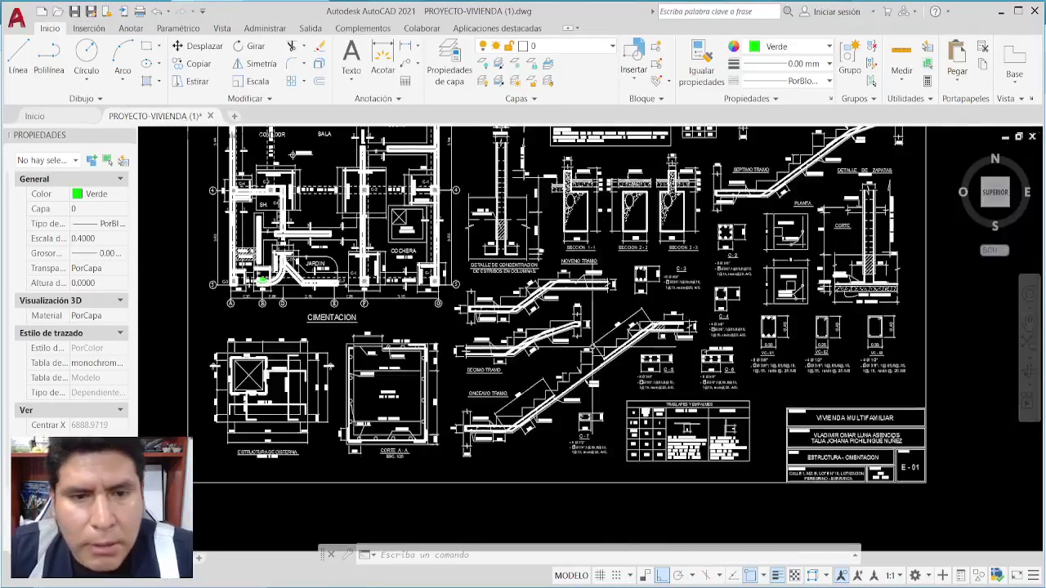
{"action": "middle_click_drag", "start_coordinate": [288, 398], "coordinate": [467, 379]}
{"action": "scroll", "coordinate": [467, 379], "scroll_direction": "up", "scroll_amount": 6}
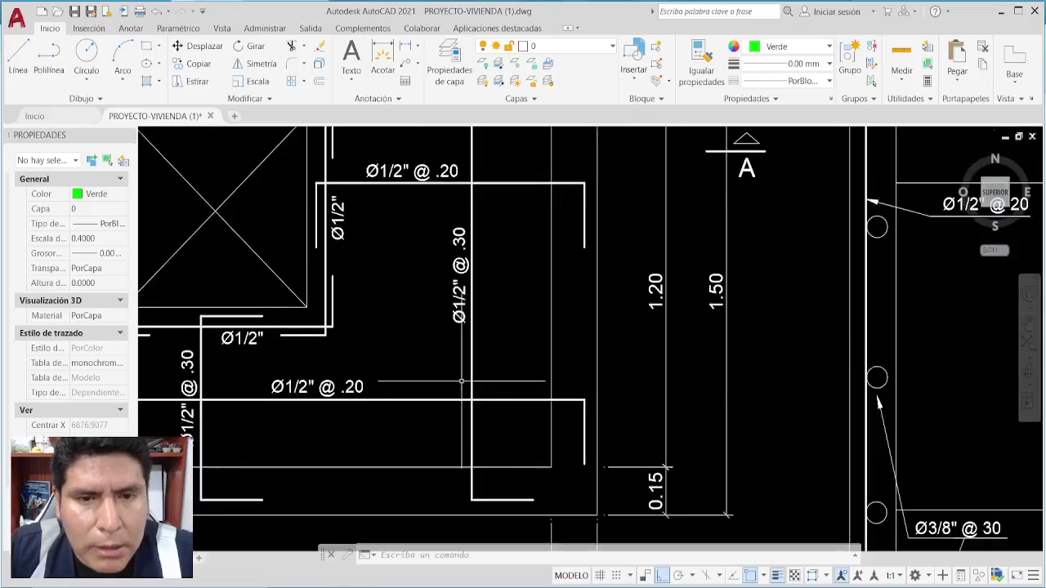
{"action": "scroll", "coordinate": [464, 380], "scroll_direction": "down", "scroll_amount": 2}
{"action": "mouse_move", "coordinate": [672, 379]}
{"action": "middle_mouse_down"}
{"action": "mouse_move", "coordinate": [446, 360]}
{"action": "mouse_move", "coordinate": [420, 312]}
{"action": "mouse_move", "coordinate": [399, 463]}
{"action": "middle_mouse_up"}
{"action": "scroll", "coordinate": [564, 226], "scroll_direction": "up", "scroll_amount": 4}
{"action": "scroll", "coordinate": [561, 294], "scroll_direction": "down", "scroll_amount": 12}
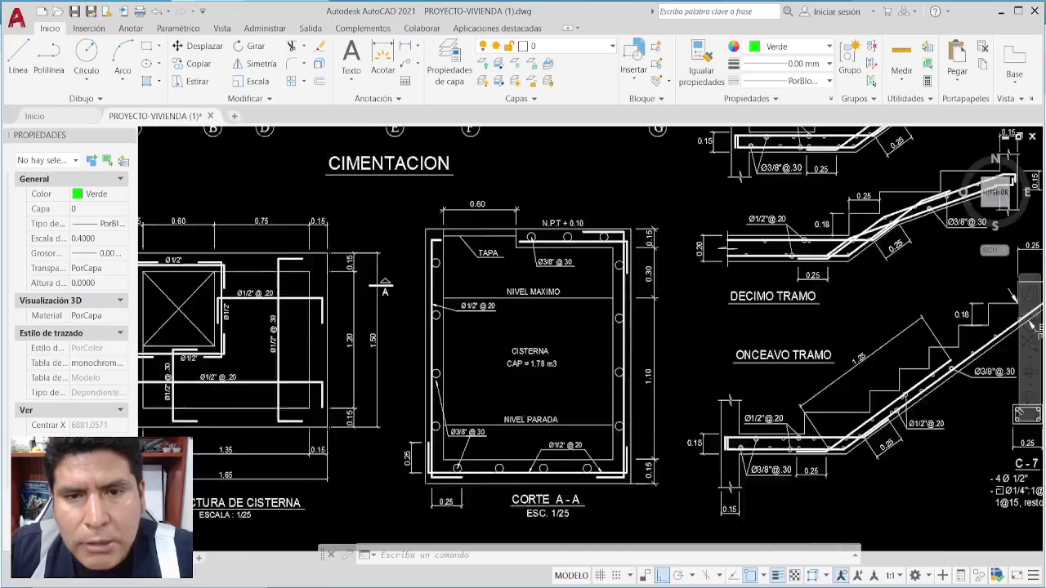
Examine the foundation plan's footings, columns and VC beams, from the stair footing and garden to the bedroom and patio.
{"action": "scroll", "coordinate": [656, 263], "scroll_direction": "up", "scroll_amount": 2}
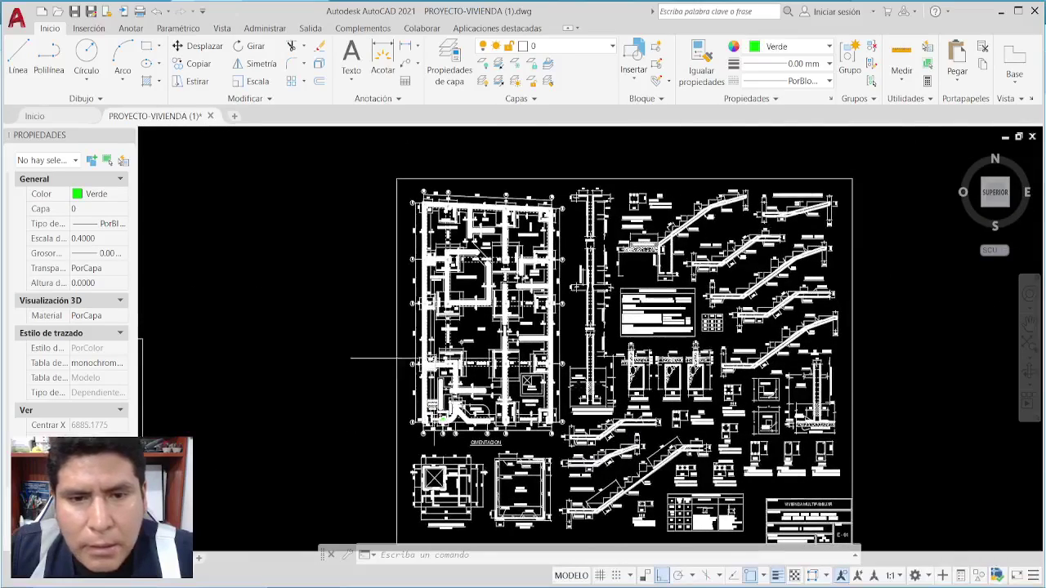
{"action": "scroll", "coordinate": [433, 357], "scroll_direction": "up", "scroll_amount": 5}
{"action": "scroll", "coordinate": [524, 408], "scroll_direction": "up", "scroll_amount": 4}
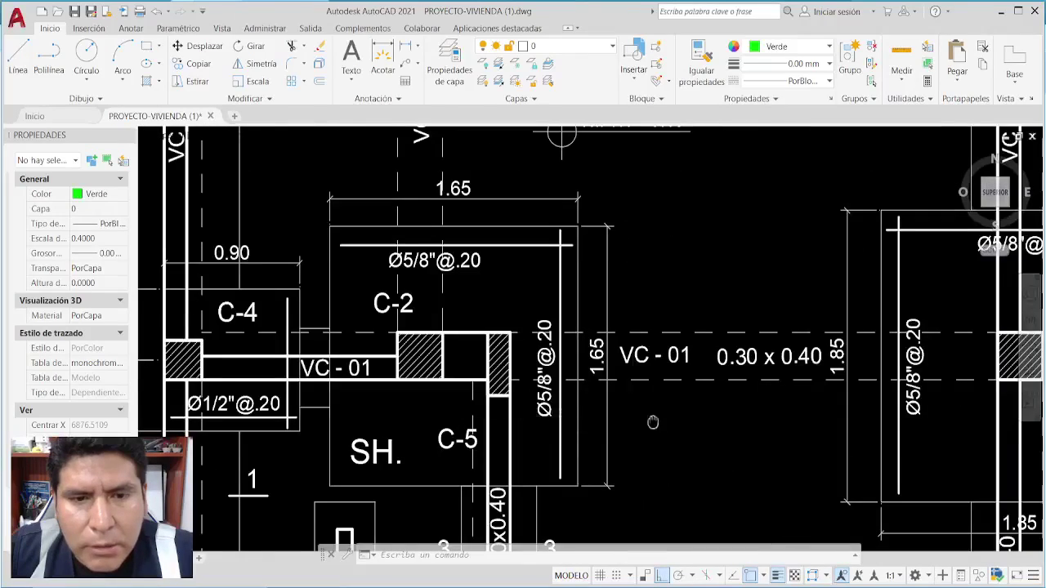
{"action": "middle_click_drag", "start_coordinate": [652, 422], "coordinate": [577, 378]}
{"action": "scroll", "coordinate": [586, 361], "scroll_direction": "down", "scroll_amount": 2}
{"action": "middle_click_drag", "start_coordinate": [639, 484], "coordinate": [603, 205]}
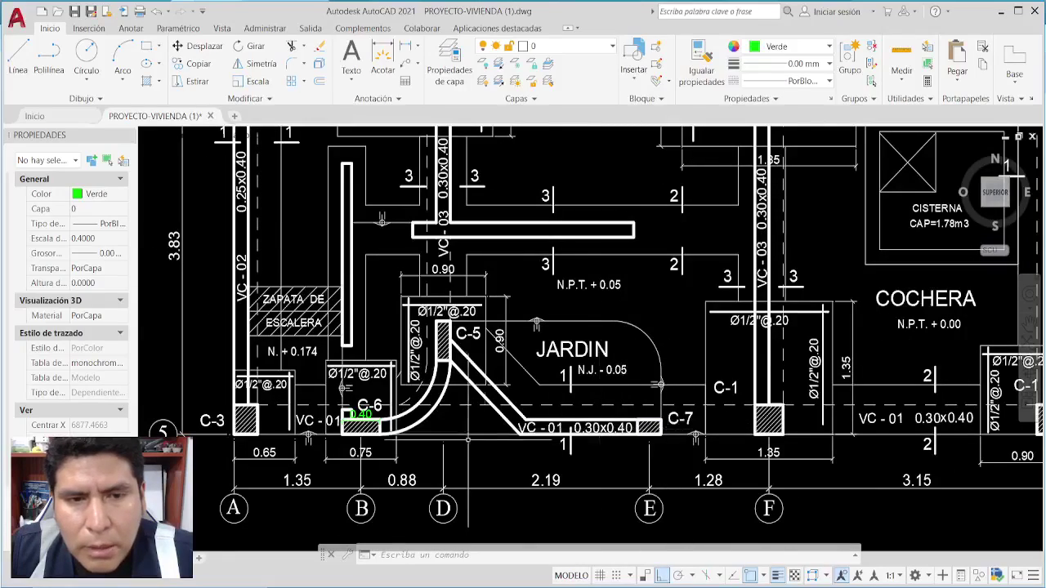
{"action": "scroll", "coordinate": [383, 418], "scroll_direction": "down", "scroll_amount": 2}
{"action": "middle_click_drag", "start_coordinate": [556, 376], "coordinate": [559, 468]}
{"action": "middle_click_drag", "start_coordinate": [564, 311], "coordinate": [498, 474]}
{"action": "middle_click_drag", "start_coordinate": [522, 245], "coordinate": [526, 502]}
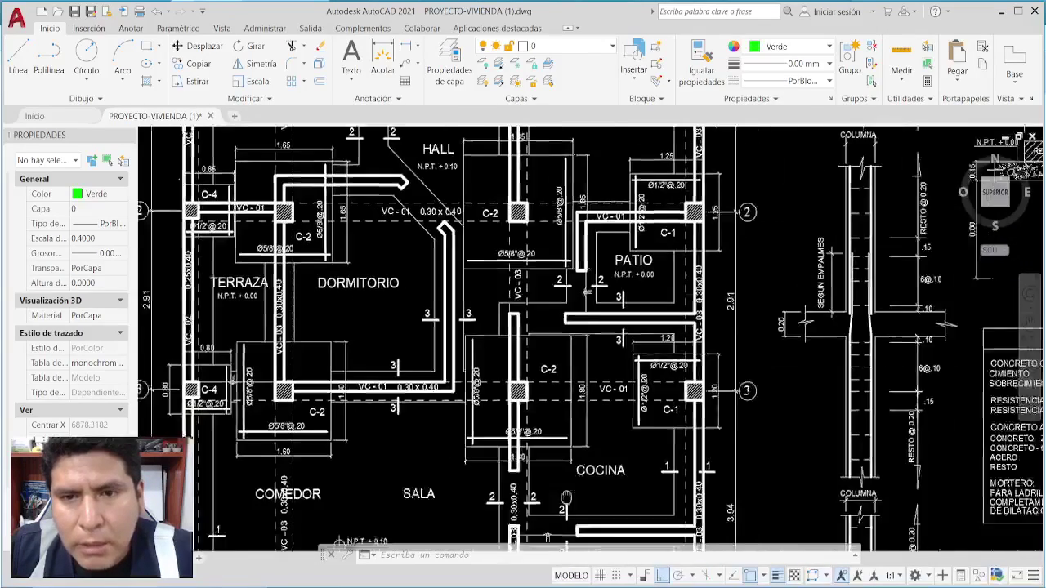
{"action": "scroll", "coordinate": [572, 368], "scroll_direction": "down", "scroll_amount": 6}
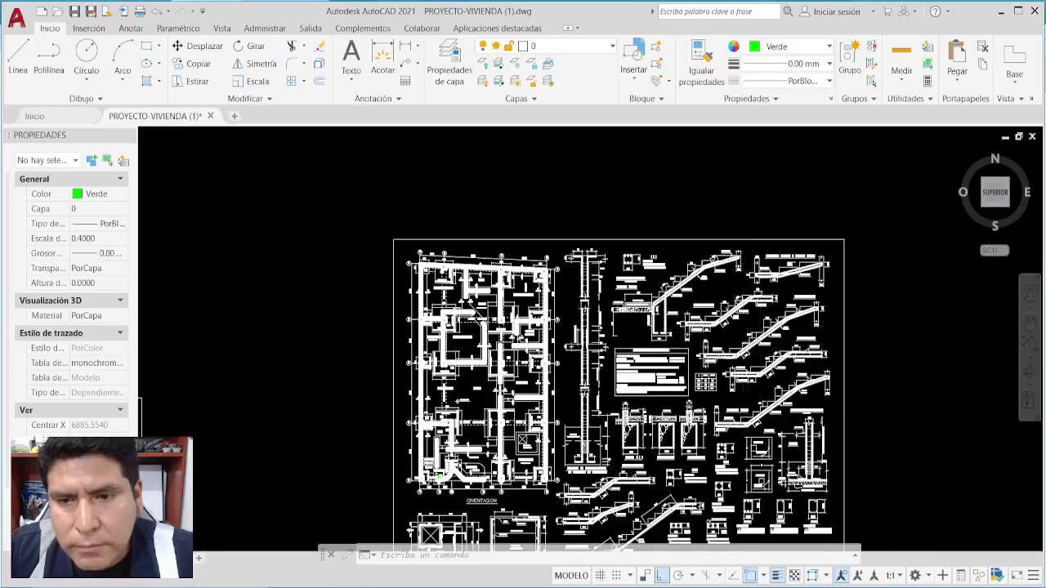
{"action": "scroll", "coordinate": [710, 351], "scroll_direction": "up", "scroll_amount": 6}
{"action": "mouse_move", "coordinate": [714, 533]}
{"action": "middle_mouse_down"}
{"action": "mouse_move", "coordinate": [714, 363]}
{"action": "mouse_move", "coordinate": [706, 365]}
{"action": "mouse_move", "coordinate": [593, 131]}
{"action": "middle_mouse_up"}
Examine the ribbed-slab framing plans of the third and first floors and the roof, with their beams and joist reinforcement.
{"action": "scroll", "coordinate": [742, 392], "scroll_direction": "down", "scroll_amount": 10}
{"action": "middle_click_drag", "start_coordinate": [742, 392], "coordinate": [571, 436]}
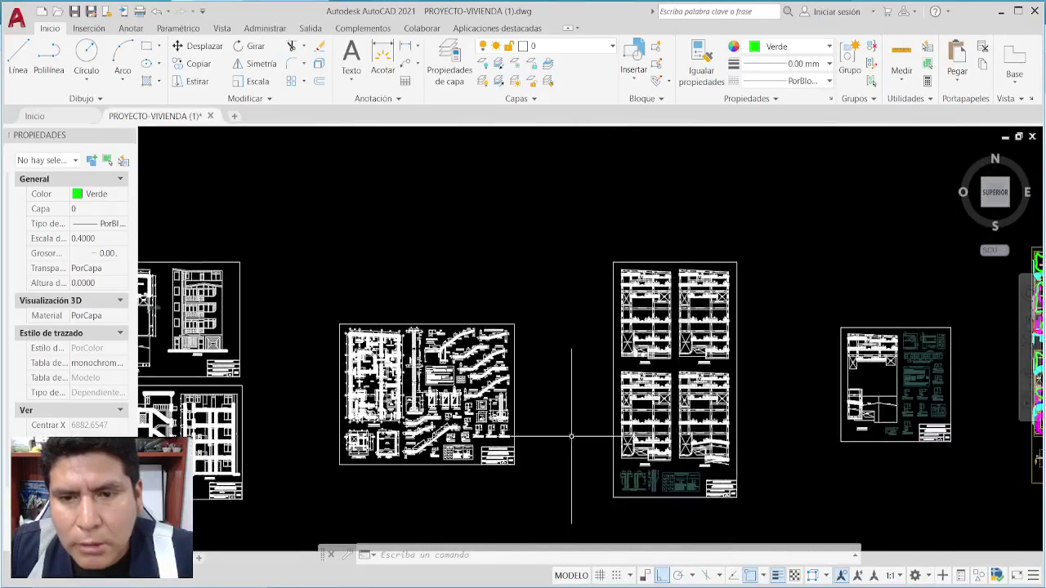
{"action": "scroll", "coordinate": [621, 441], "scroll_direction": "up", "scroll_amount": 8}
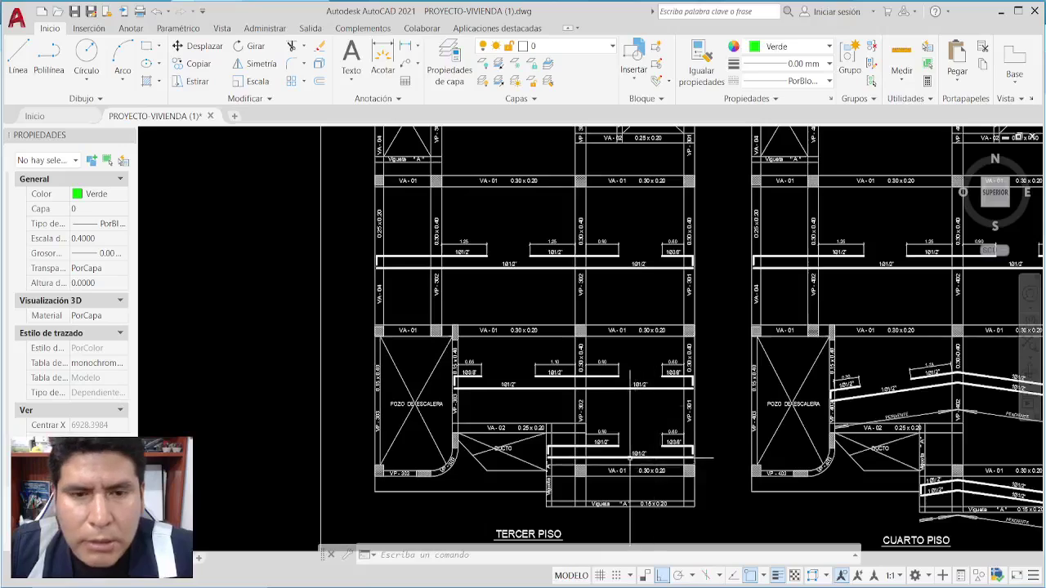
{"action": "scroll", "coordinate": [535, 335], "scroll_direction": "up", "scroll_amount": 3}
{"action": "scroll", "coordinate": [537, 336], "scroll_direction": "up", "scroll_amount": 2}
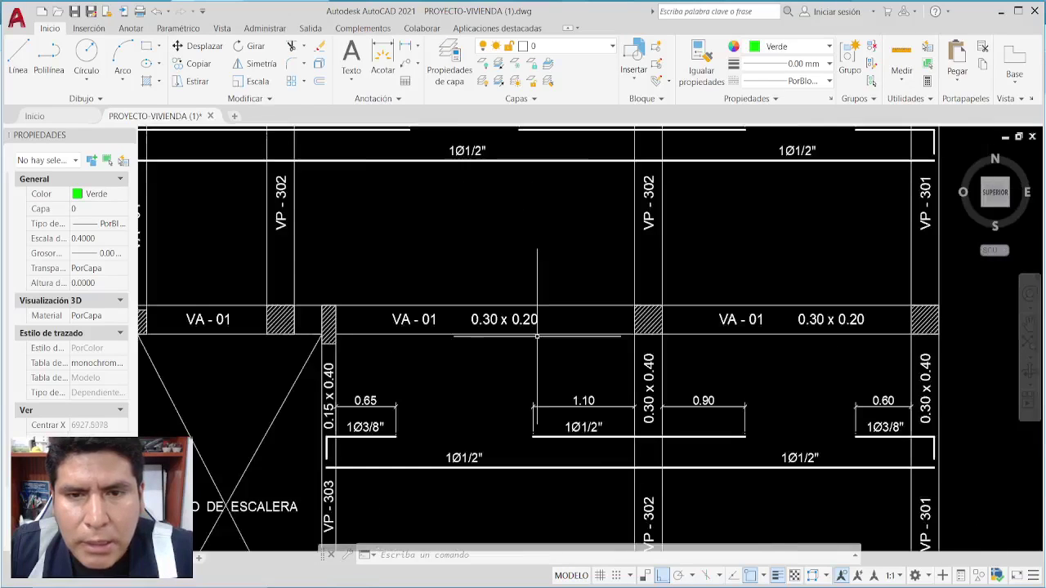
{"action": "scroll", "coordinate": [572, 326], "scroll_direction": "down", "scroll_amount": 6}
{"action": "middle_click_drag", "start_coordinate": [664, 250], "coordinate": [588, 411]}
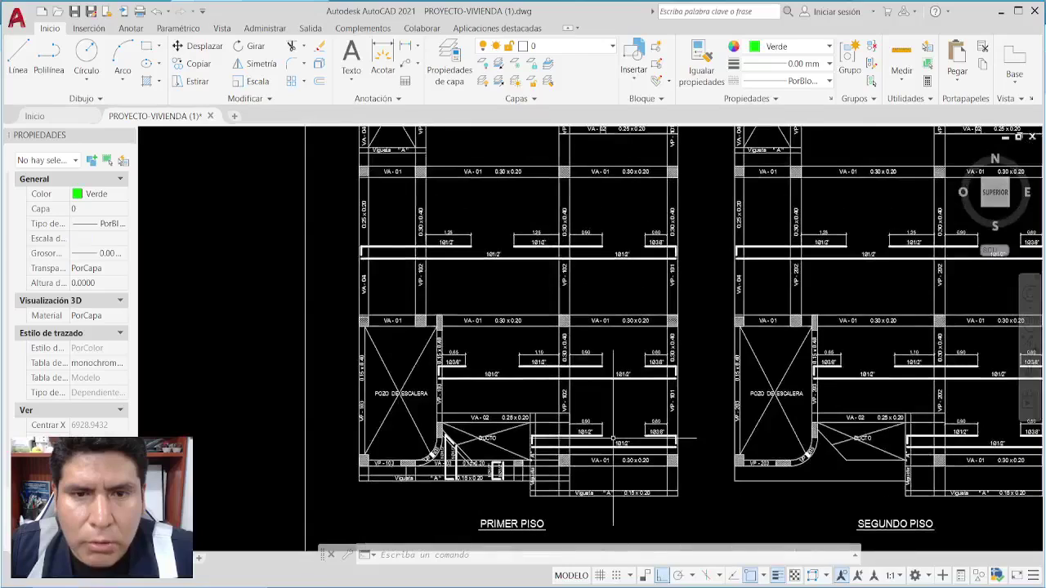
{"action": "scroll", "coordinate": [493, 336], "scroll_direction": "up", "scroll_amount": 5}
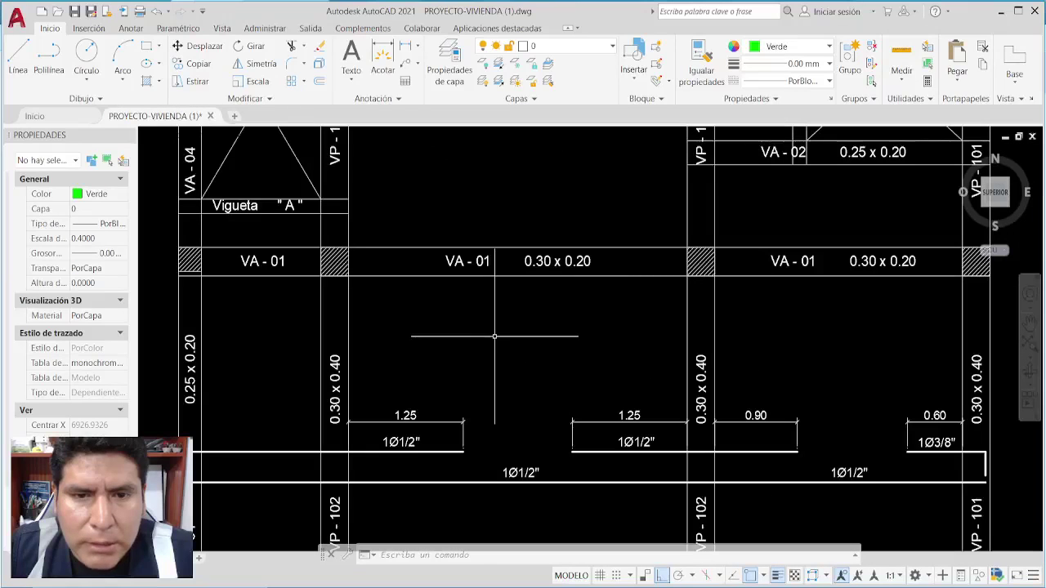
{"action": "scroll", "coordinate": [491, 333], "scroll_direction": "down", "scroll_amount": 10}
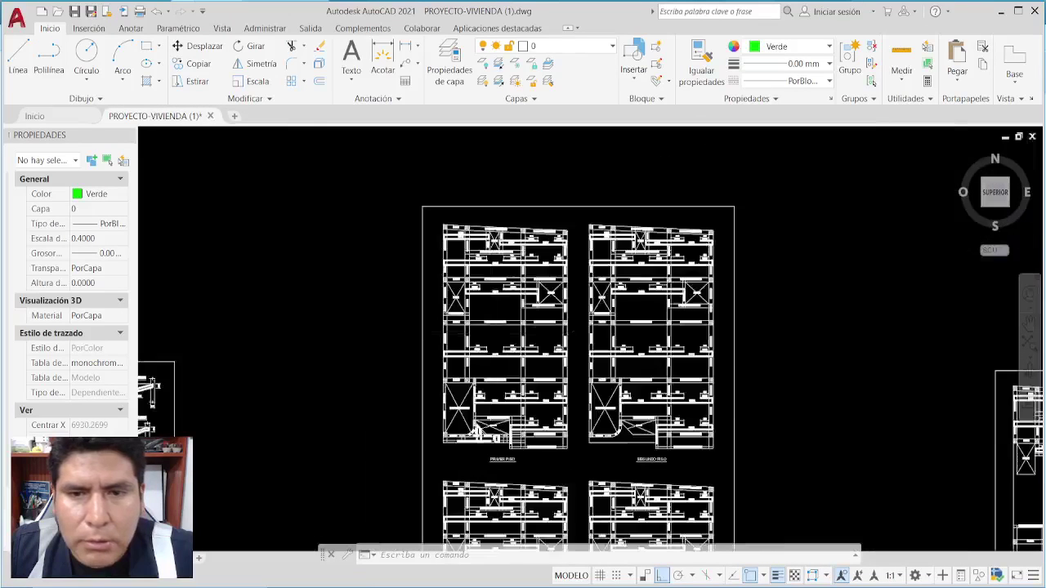
{"action": "scroll", "coordinate": [684, 437], "scroll_direction": "up", "scroll_amount": 8}
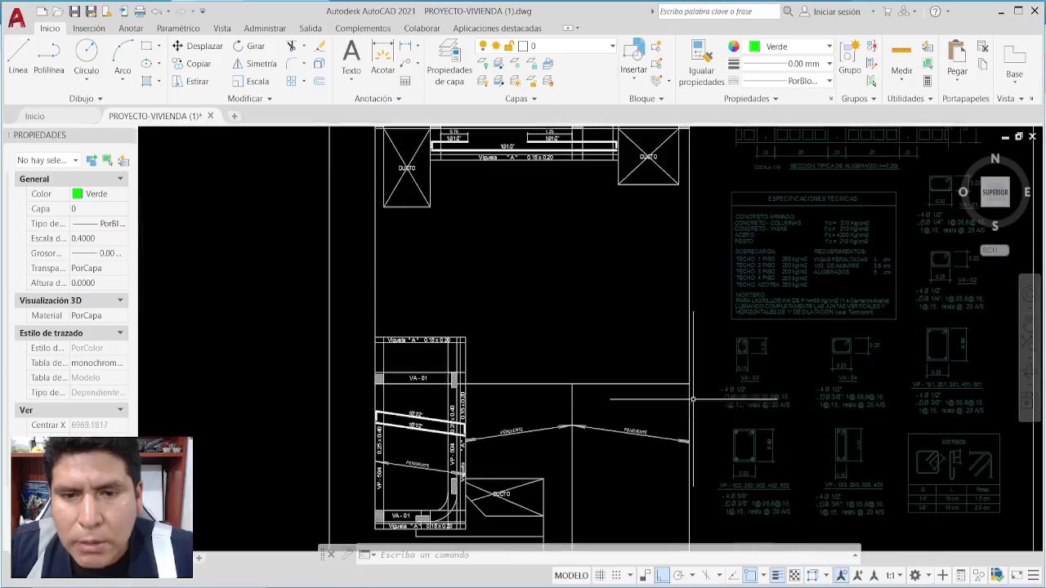
{"action": "scroll", "coordinate": [563, 337], "scroll_direction": "down", "scroll_amount": 2}
{"action": "scroll", "coordinate": [562, 337], "scroll_direction": "down", "scroll_amount": 5}
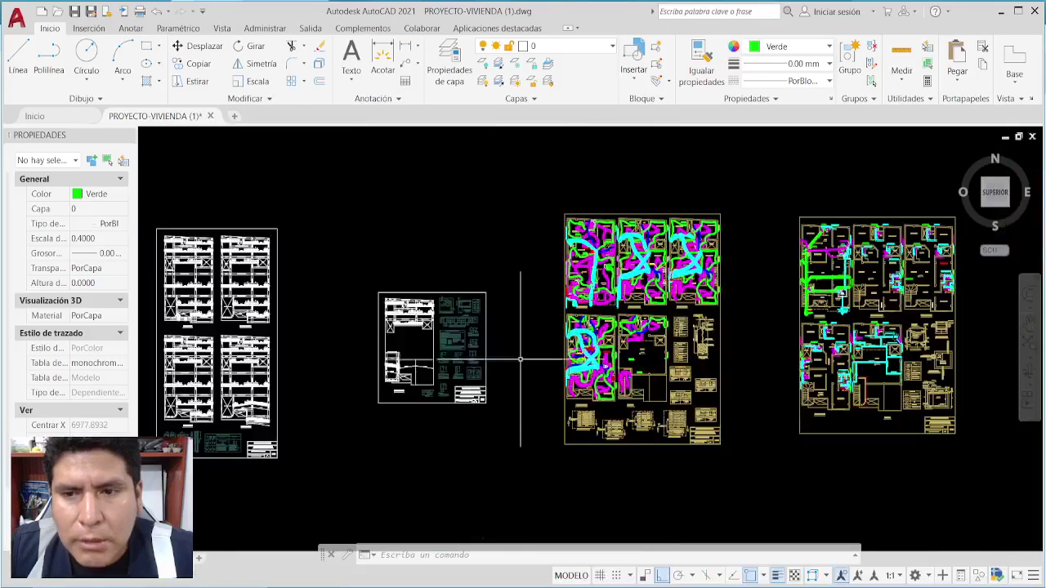
Inspect the electrical installation plans, focusing on the circuits around the bedrooms, bathrooms and ducts.
{"action": "scroll", "coordinate": [529, 288], "scroll_direction": "up", "scroll_amount": 5}
{"action": "scroll", "coordinate": [529, 287], "scroll_direction": "up", "scroll_amount": 6}
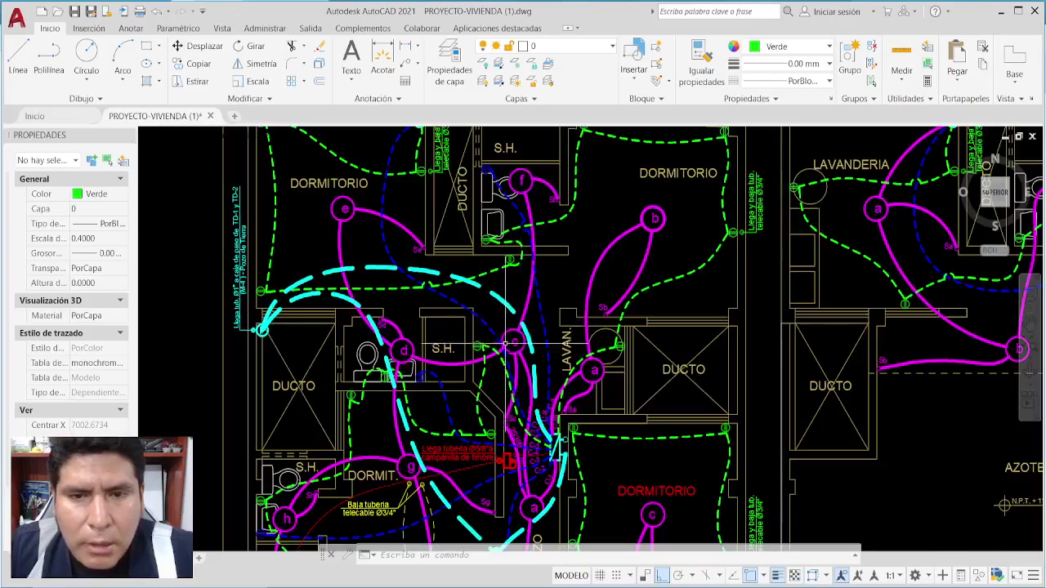
{"action": "scroll", "coordinate": [535, 302], "scroll_direction": "down", "scroll_amount": 8}
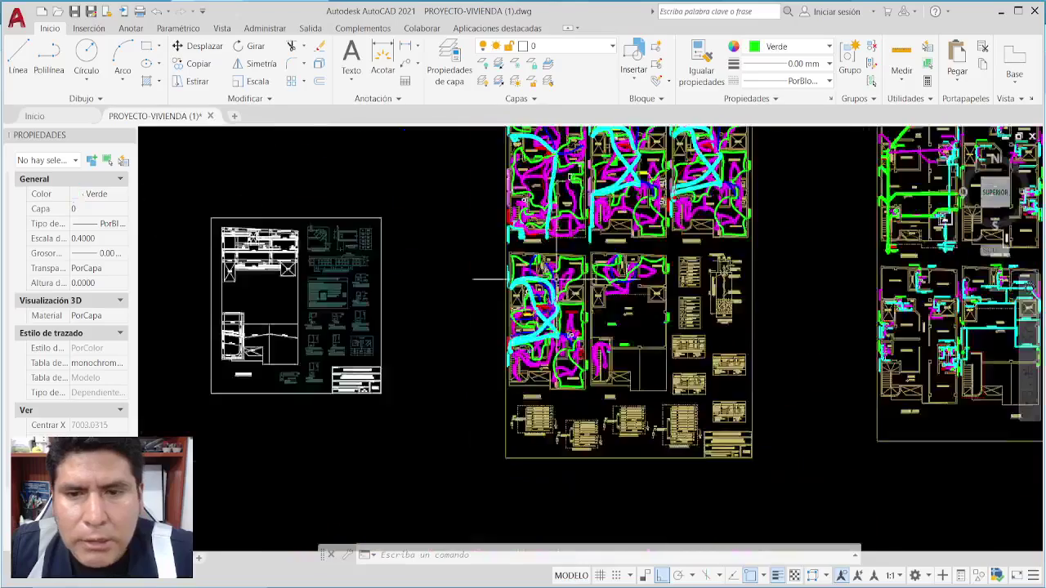
Examine the first-floor sanitary plan, following the Ø4" drain pipes along the side wall and the cistern's water line.
{"action": "middle_click_drag", "start_coordinate": [535, 302], "coordinate": [418, 368]}
{"action": "scroll", "coordinate": [676, 294], "scroll_direction": "up", "scroll_amount": 4}
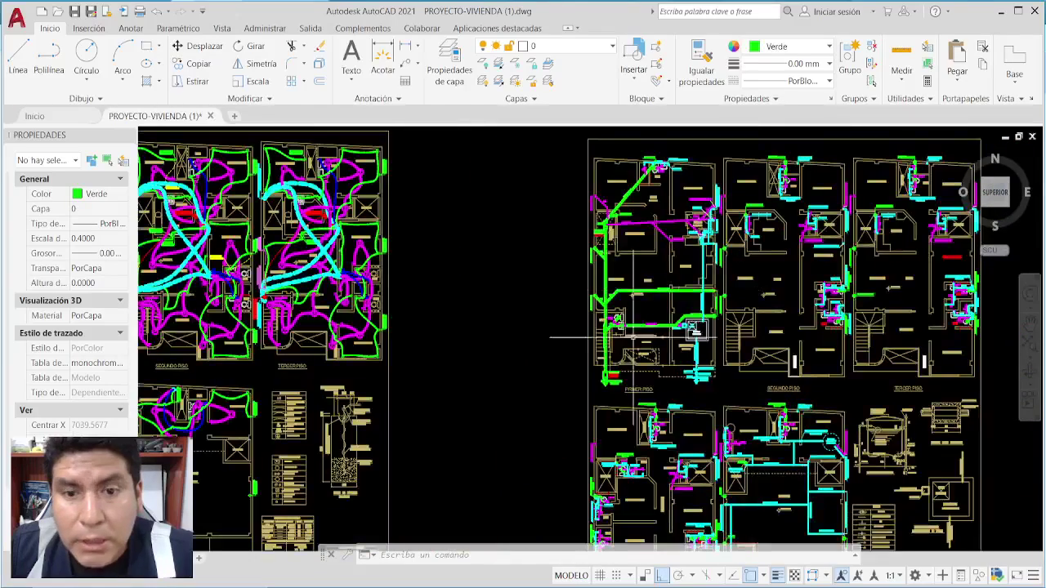
{"action": "scroll", "coordinate": [614, 323], "scroll_direction": "up", "scroll_amount": 5}
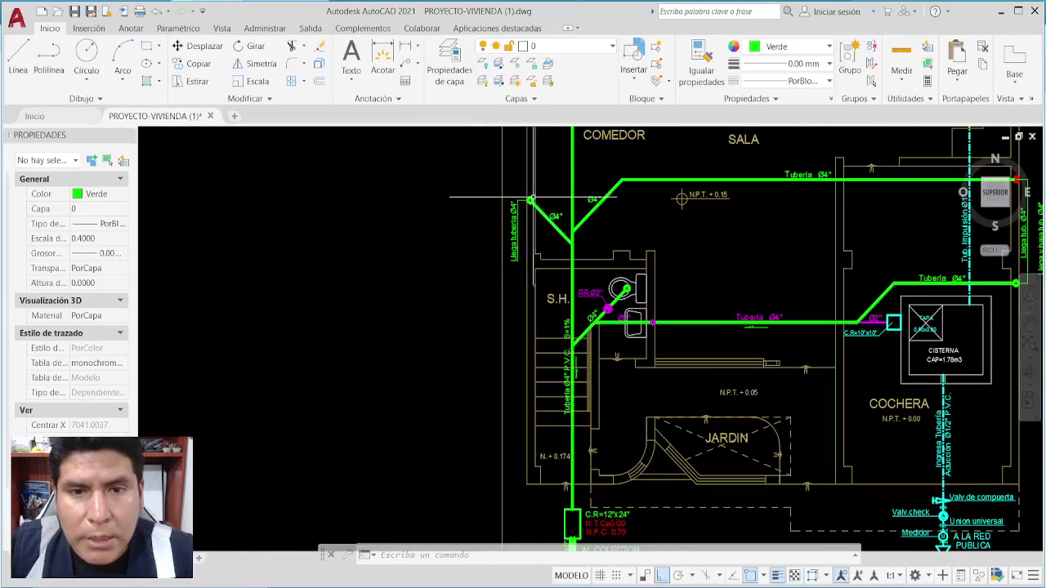
{"action": "scroll", "coordinate": [550, 246], "scroll_direction": "up", "scroll_amount": 4}
{"action": "mouse_move", "coordinate": [543, 254]}
{"action": "middle_mouse_down"}
{"action": "mouse_move", "coordinate": [592, 321]}
{"action": "mouse_move", "coordinate": [601, 364]}
{"action": "middle_mouse_up"}
{"action": "scroll", "coordinate": [602, 364], "scroll_direction": "down", "scroll_amount": 4}
{"action": "middle_click_drag", "start_coordinate": [601, 292], "coordinate": [605, 458]}
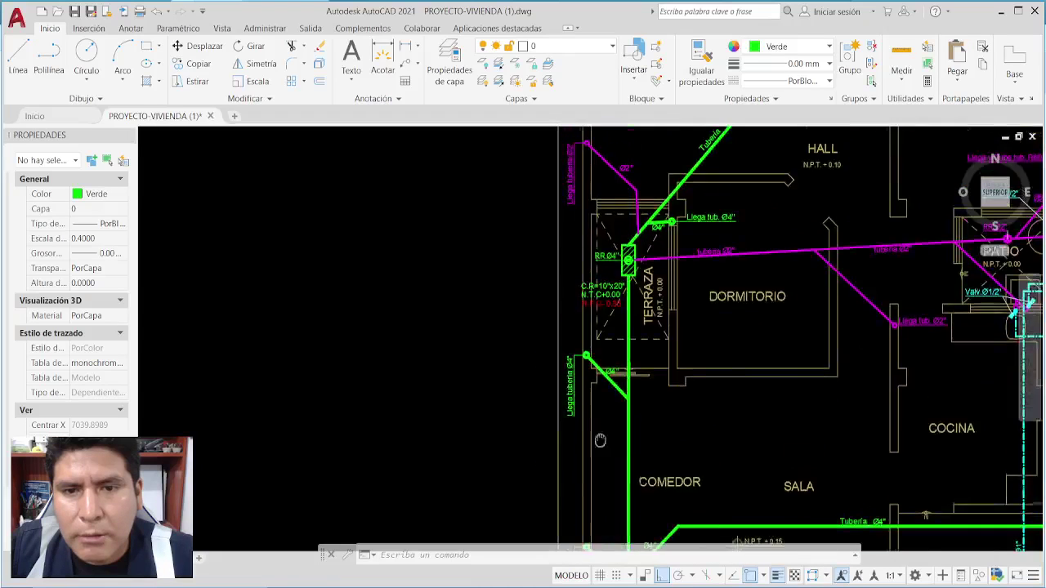
{"action": "scroll", "coordinate": [588, 351], "scroll_direction": "up", "scroll_amount": 3}
{"action": "scroll", "coordinate": [547, 345], "scroll_direction": "up", "scroll_amount": 4}
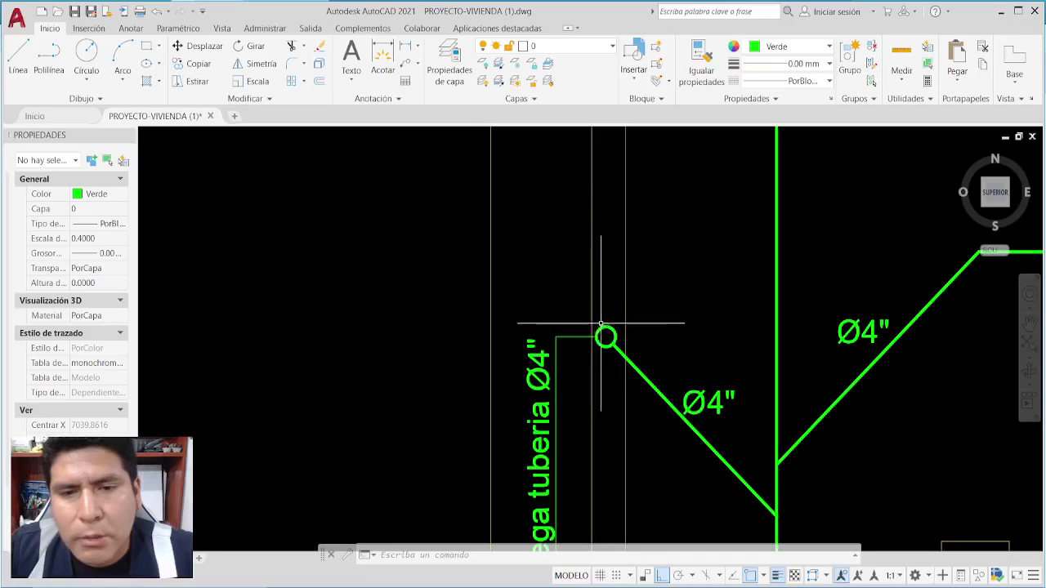
{"action": "scroll", "coordinate": [547, 296], "scroll_direction": "down", "scroll_amount": 1}
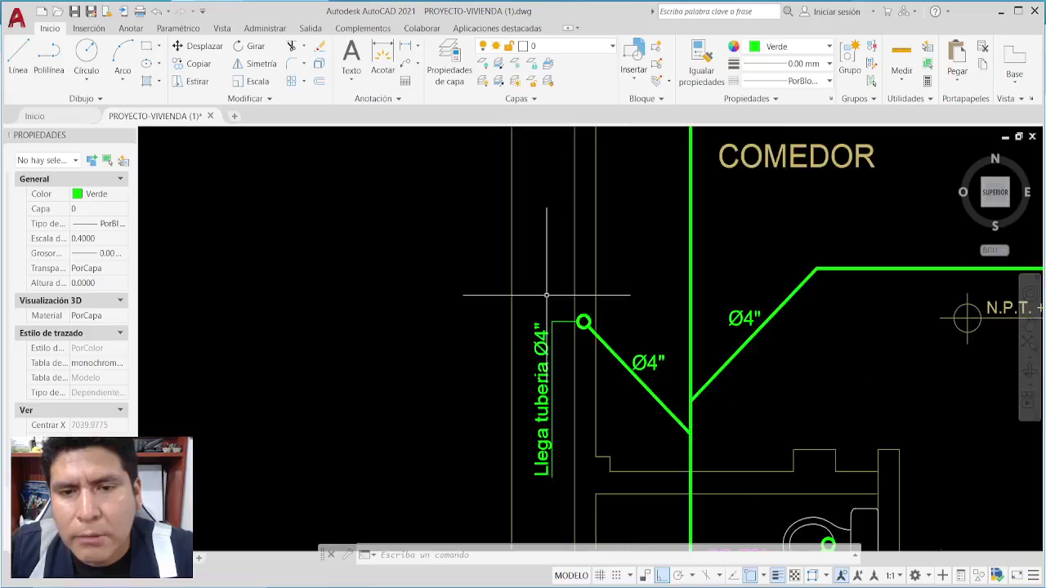
{"action": "scroll", "coordinate": [556, 304], "scroll_direction": "down", "scroll_amount": 3}
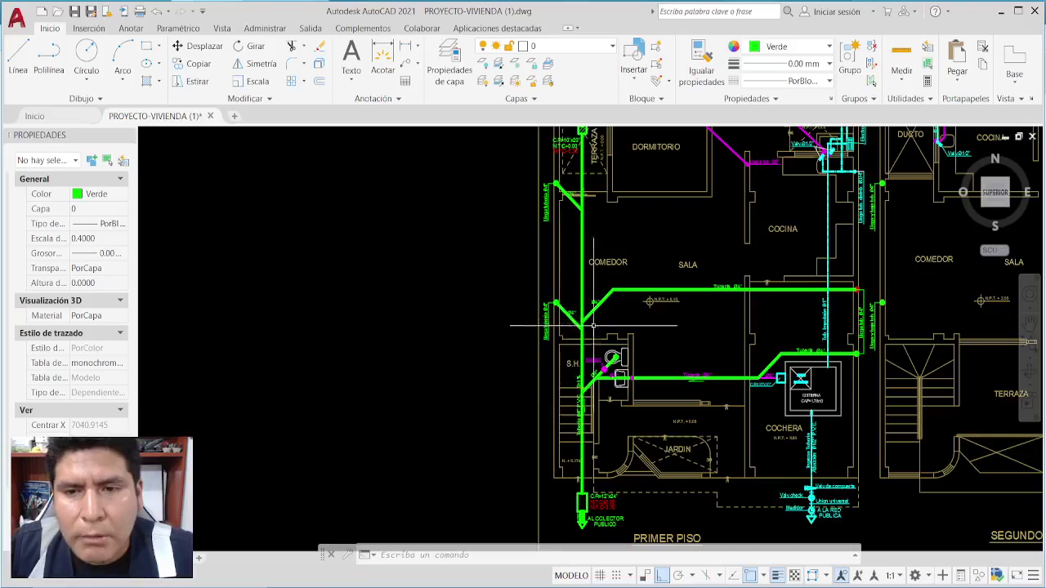
{"action": "middle_click_drag", "start_coordinate": [593, 326], "coordinate": [531, 328]}
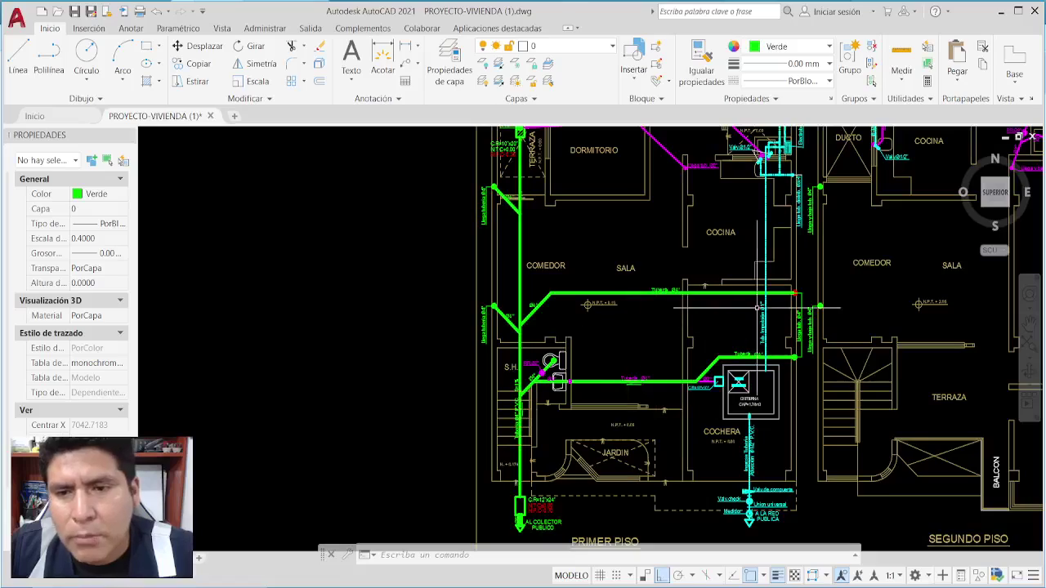
{"action": "scroll", "coordinate": [653, 339], "scroll_direction": "down", "scroll_amount": 4}
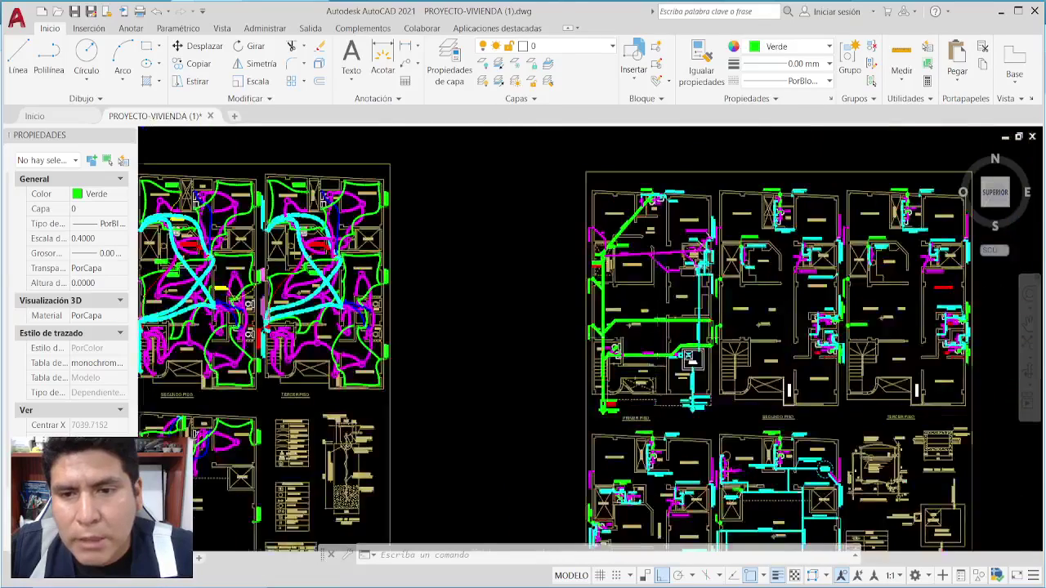
Examine the fourth-floor sanitary plan, focusing on the side-wall bathroom's Ø4" drain riser, Ø2" vent and Ø1/2" water line.
{"action": "scroll", "coordinate": [690, 357], "scroll_direction": "down", "scroll_amount": 1}
{"action": "scroll", "coordinate": [645, 384], "scroll_direction": "up", "scroll_amount": 2}
{"action": "scroll", "coordinate": [589, 423], "scroll_direction": "up", "scroll_amount": 3}
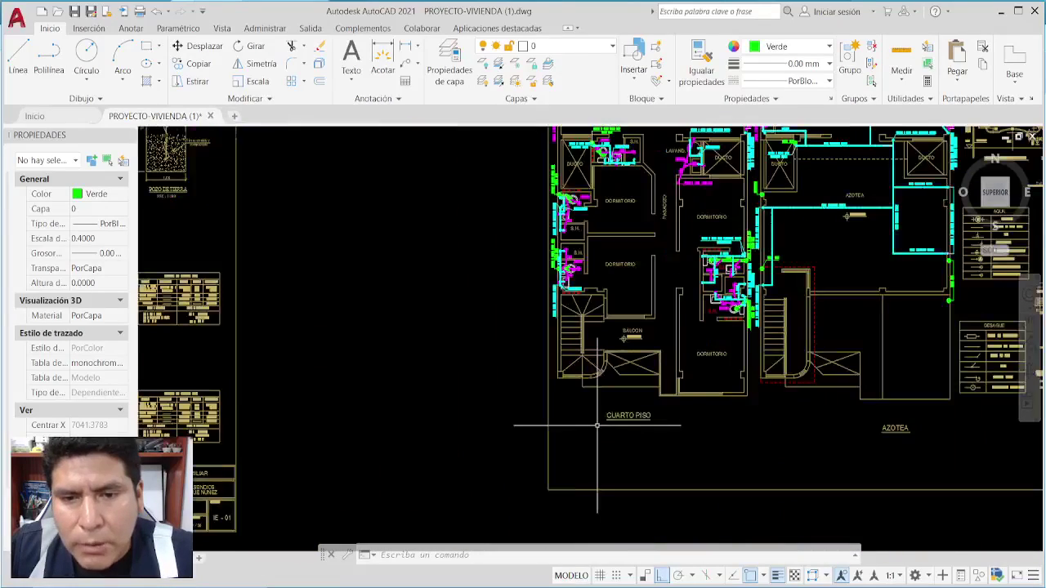
{"action": "middle_click_drag", "start_coordinate": [635, 304], "coordinate": [618, 419]}
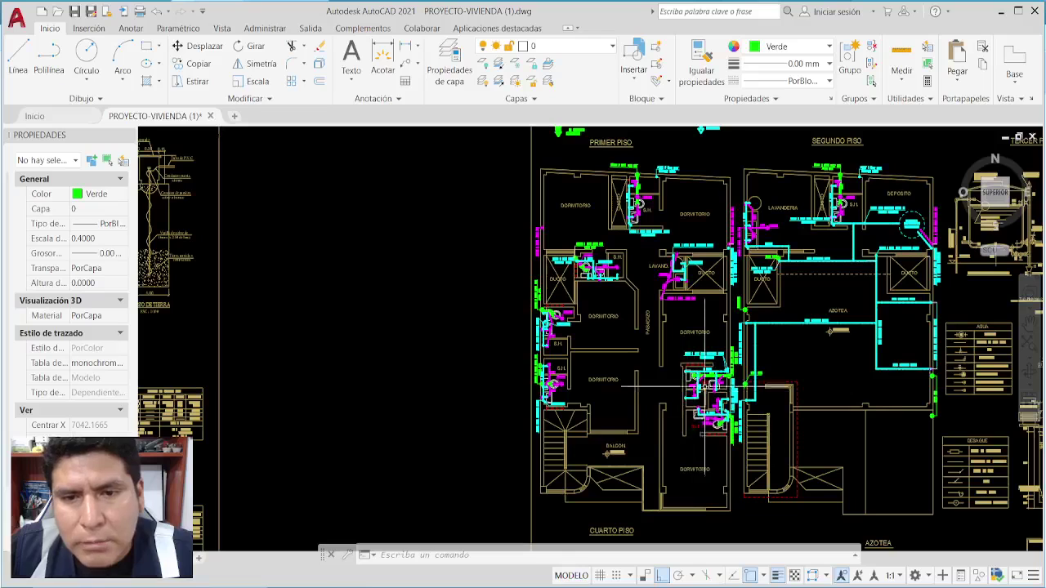
{"action": "scroll", "coordinate": [539, 357], "scroll_direction": "up", "scroll_amount": 8}
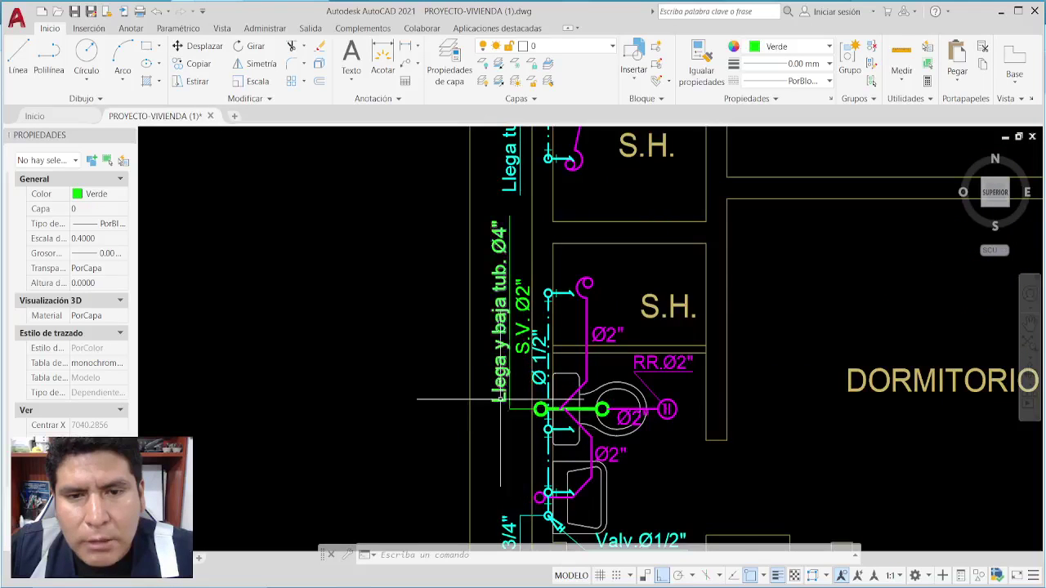
{"action": "mouse_move", "coordinate": [500, 400]}
{"action": "middle_mouse_down"}
{"action": "mouse_move", "coordinate": [552, 454]}
{"action": "mouse_move", "coordinate": [552, 512]}
{"action": "mouse_move", "coordinate": [553, 269]}
{"action": "middle_mouse_up"}
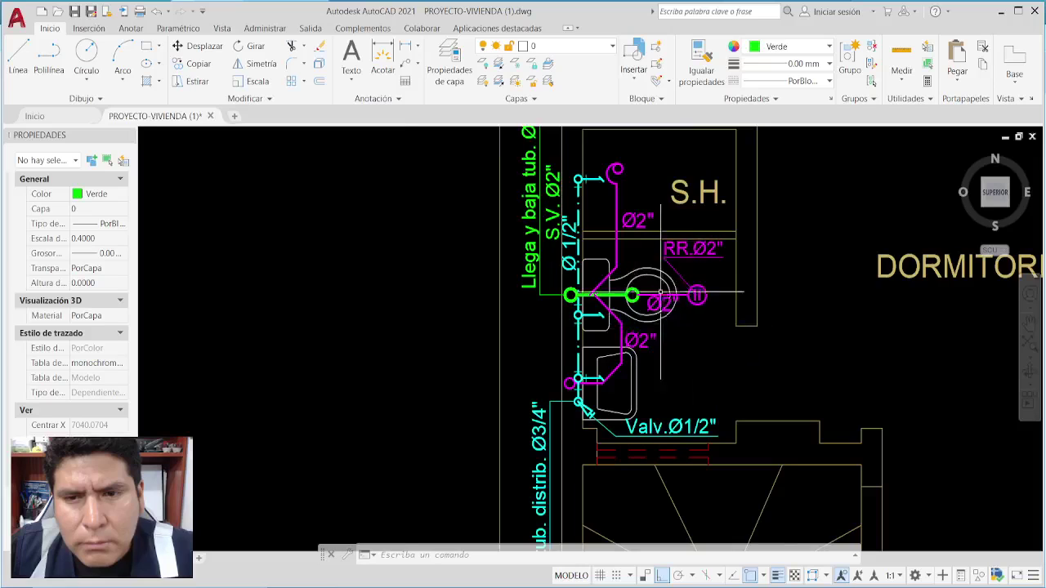
{"action": "scroll", "coordinate": [657, 290], "scroll_direction": "up", "scroll_amount": 4}
{"action": "scroll", "coordinate": [661, 291], "scroll_direction": "down", "scroll_amount": 2}
{"action": "mouse_move", "coordinate": [498, 291]}
{"action": "middle_mouse_down"}
{"action": "mouse_move", "coordinate": [589, 472]}
{"action": "mouse_move", "coordinate": [502, 396]}
{"action": "middle_mouse_up"}
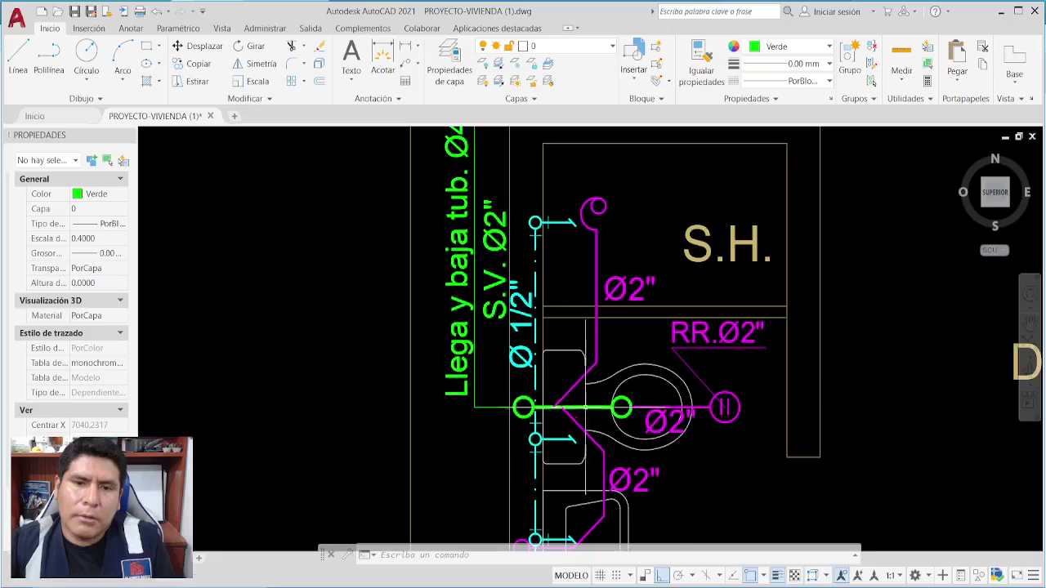
{"action": "scroll", "coordinate": [599, 408], "scroll_direction": "up", "scroll_amount": 2}
{"action": "scroll", "coordinate": [583, 390], "scroll_direction": "down", "scroll_amount": 4}
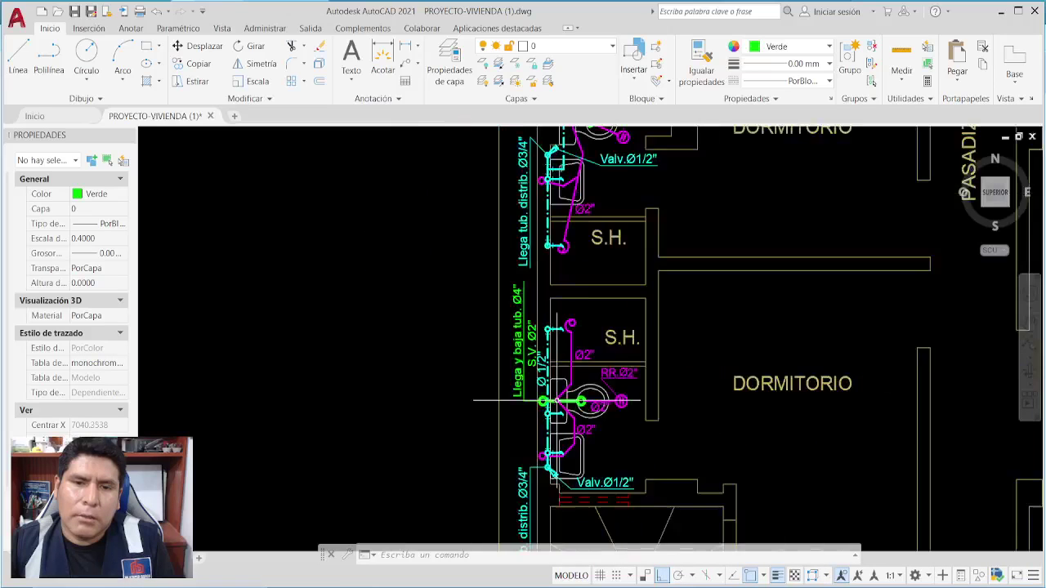
{"action": "scroll", "coordinate": [575, 366], "scroll_direction": "up", "scroll_amount": 2}
{"action": "scroll", "coordinate": [574, 366], "scroll_direction": "down", "scroll_amount": 6}
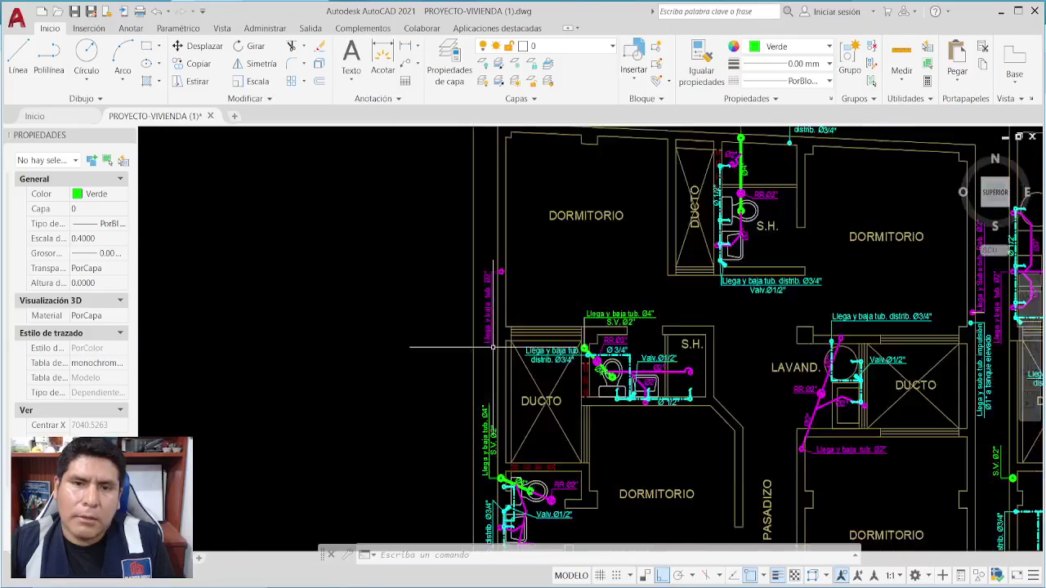
{"action": "scroll", "coordinate": [624, 352], "scroll_direction": "down", "scroll_amount": 4}
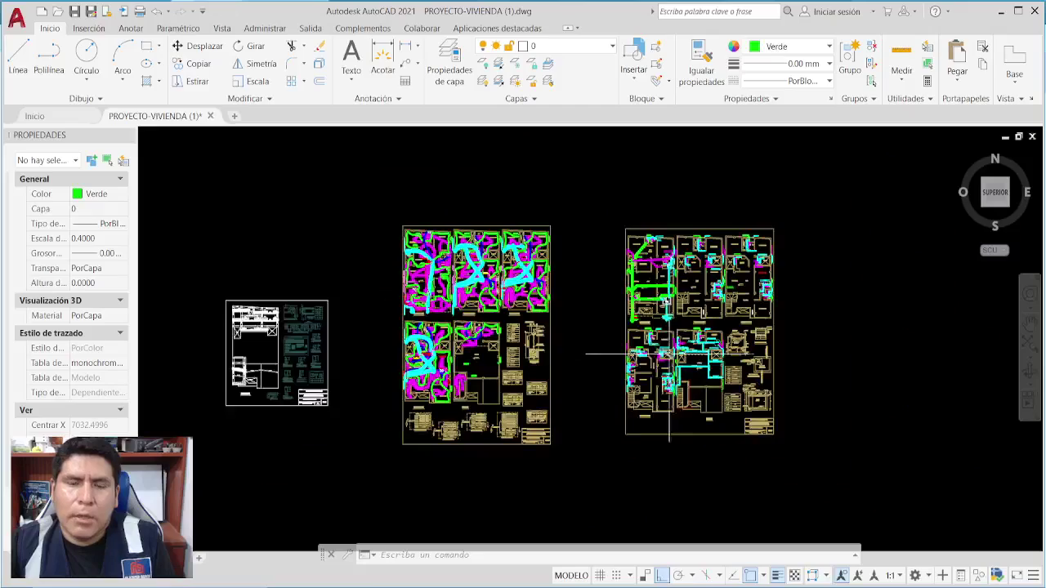
{"action": "middle_click_drag", "start_coordinate": [583, 367], "coordinate": [602, 370]}
{"action": "middle_click_drag", "start_coordinate": [381, 374], "coordinate": [408, 425]}
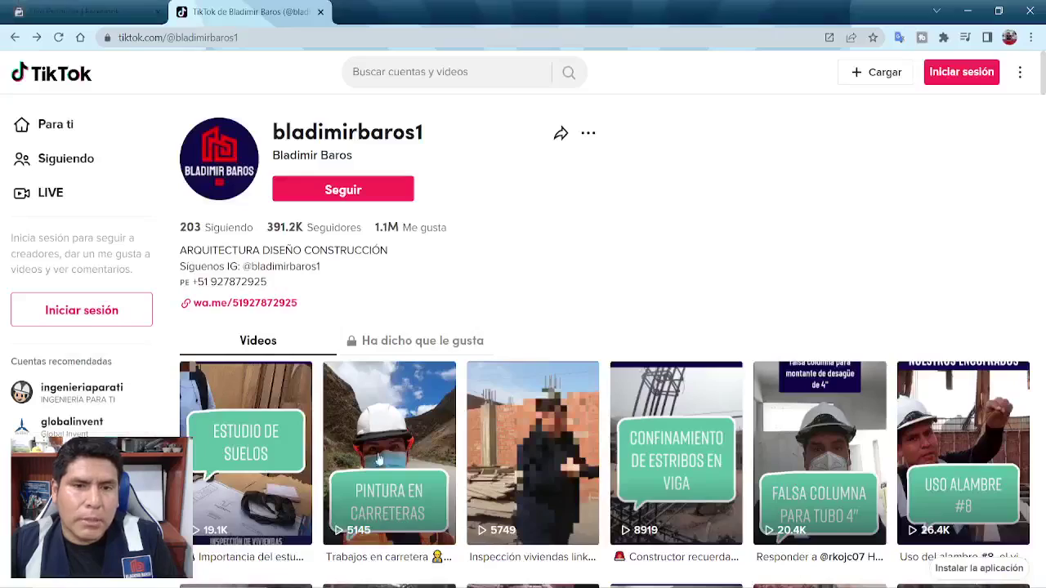
Switch to the TikTok profile in the browser, find the drain-pipe video captioned "No hemos aprendido nada..." and play it.
{"action": "scroll", "coordinate": [379, 461], "scroll_direction": "down", "scroll_amount": 8}
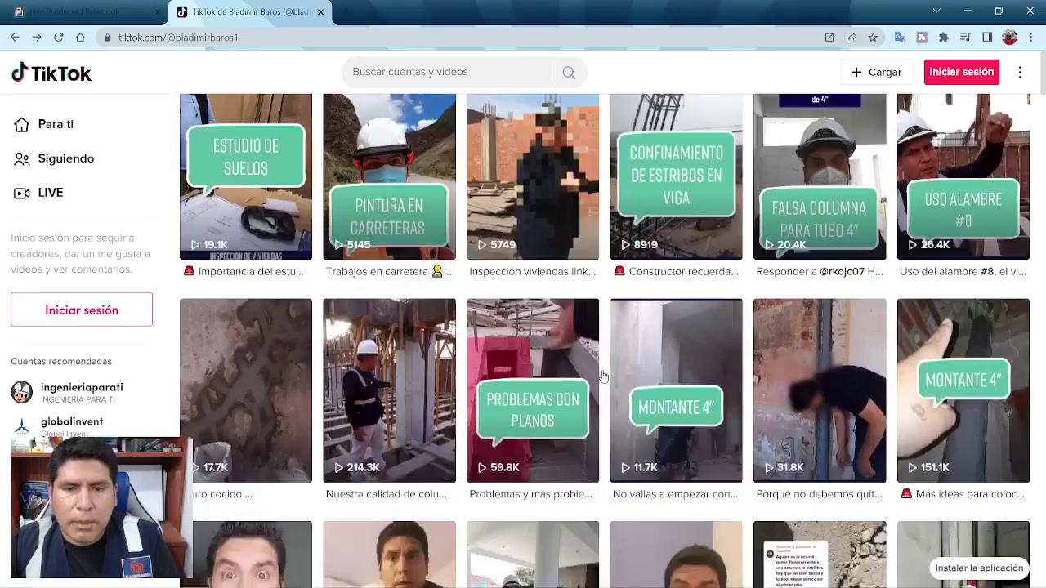
{"action": "scroll", "coordinate": [735, 379], "scroll_direction": "down", "scroll_amount": 5}
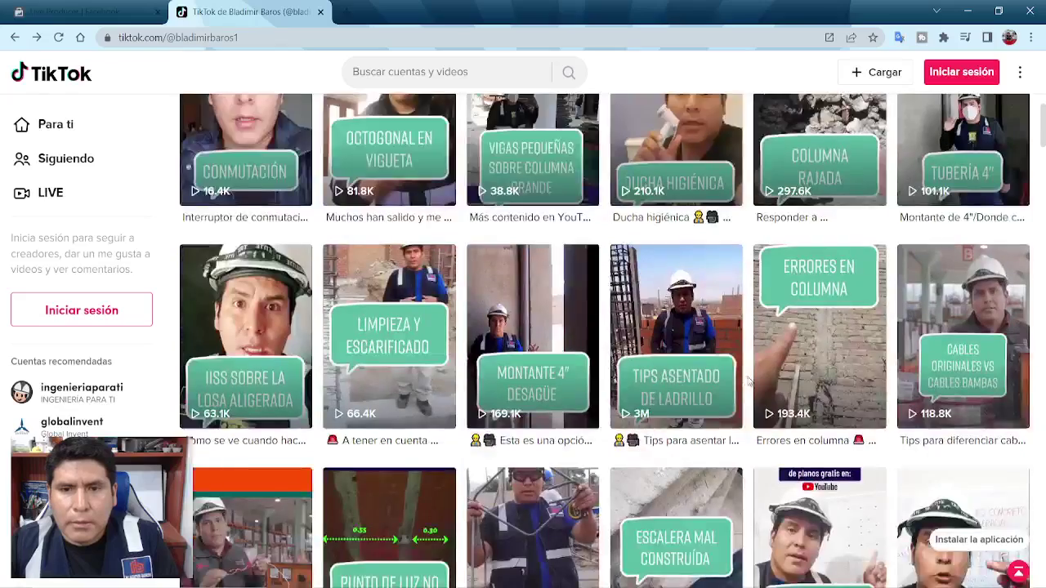
{"action": "scroll", "coordinate": [748, 380], "scroll_direction": "down", "scroll_amount": 3}
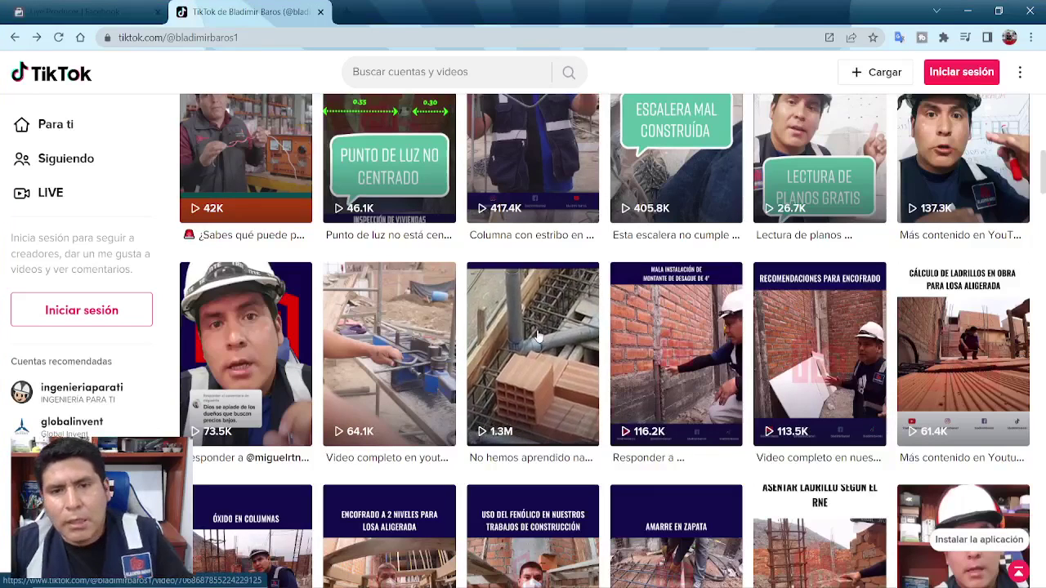
{"action": "left_click", "coordinate": [531, 375]}
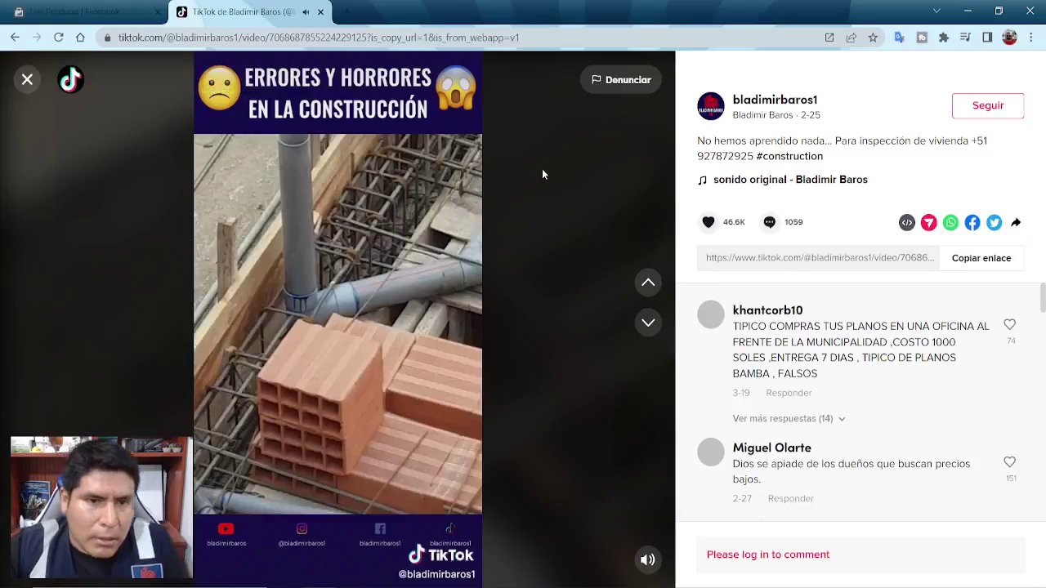
{"action": "left_click", "coordinate": [542, 168]}
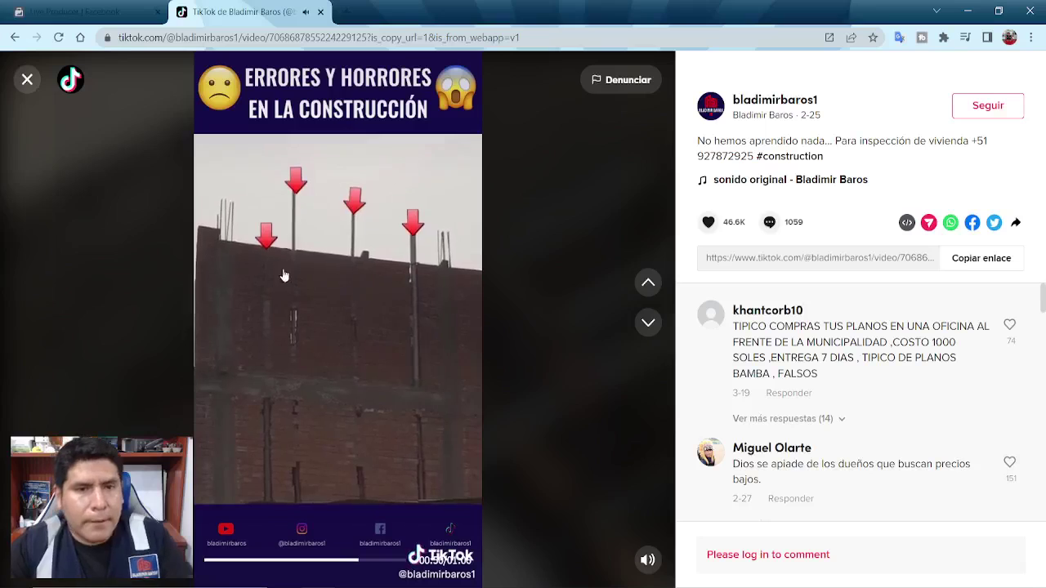
Pause the video at the brick wall with red arrows and mark its two outer columns and the horizontal beam in red.
{"action": "left_click", "coordinate": [345, 420]}
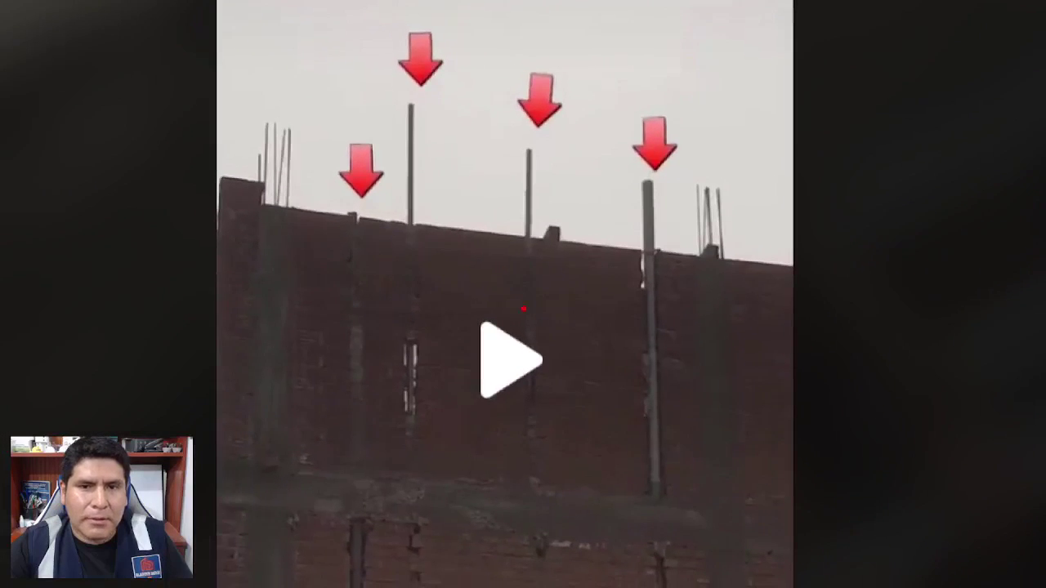
{"action": "left_click_drag", "start_coordinate": [281, 170], "coordinate": [211, 496]}
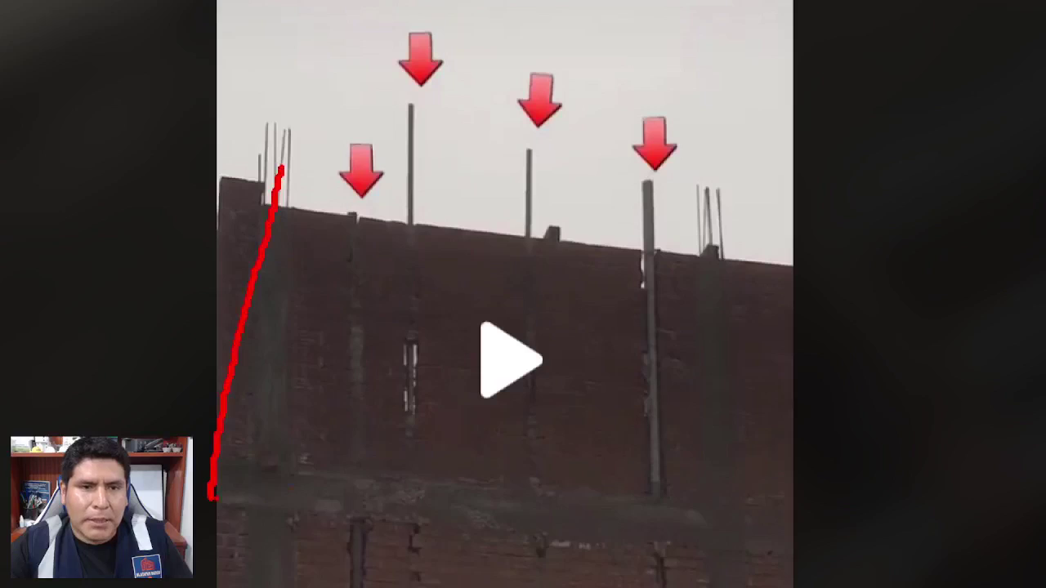
{"action": "left_click_drag", "start_coordinate": [714, 218], "coordinate": [703, 535]}
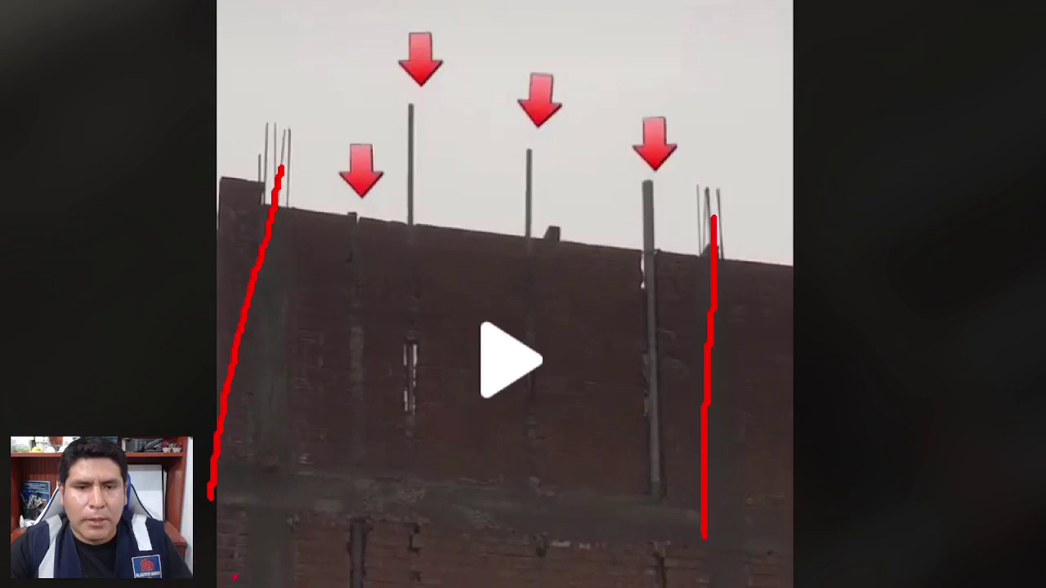
{"action": "mouse_move", "coordinate": [196, 483]}
{"action": "left_mouse_down"}
{"action": "mouse_move", "coordinate": [287, 502]}
{"action": "mouse_move", "coordinate": [844, 515]}
{"action": "left_mouse_up"}
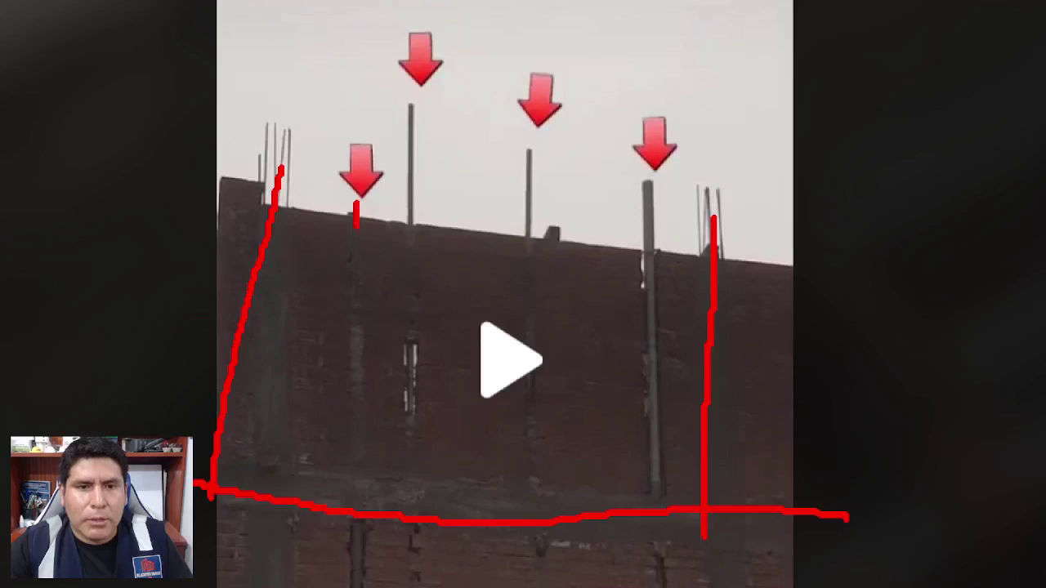
Trace the four arrowed pipes down the wall through the beam with red lines, and exit the screen annotation.
{"action": "left_click_drag", "start_coordinate": [356, 227], "coordinate": [381, 585]}
{"action": "mouse_move", "coordinate": [423, 79]}
{"action": "left_mouse_down"}
{"action": "mouse_move", "coordinate": [412, 137]}
{"action": "mouse_move", "coordinate": [420, 585]}
{"action": "left_mouse_up"}
{"action": "mouse_move", "coordinate": [535, 98]}
{"action": "left_mouse_down"}
{"action": "mouse_move", "coordinate": [525, 194]}
{"action": "mouse_move", "coordinate": [535, 585]}
{"action": "left_mouse_up"}
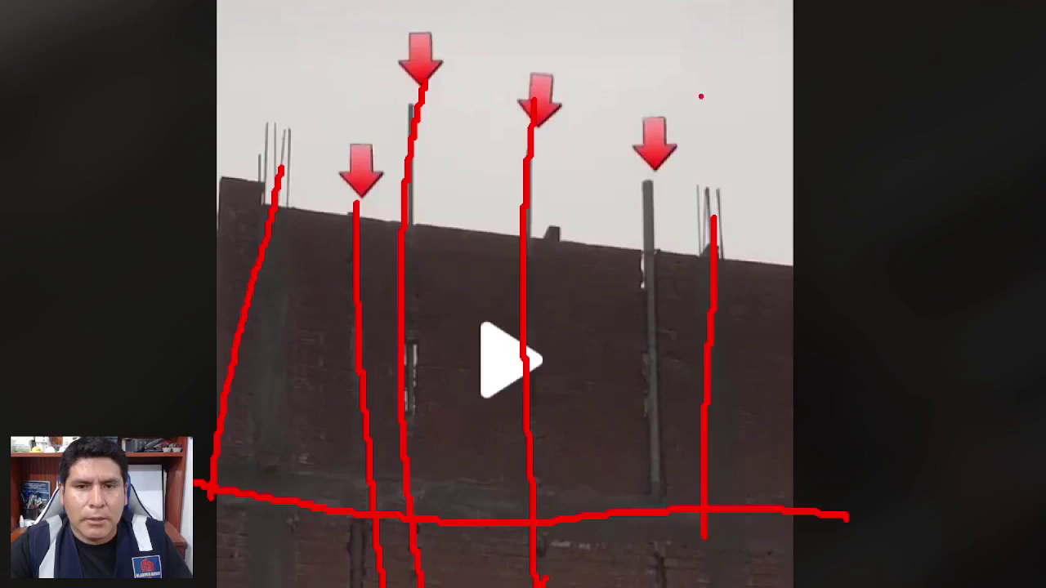
{"action": "mouse_move", "coordinate": [655, 120]}
{"action": "left_mouse_down"}
{"action": "mouse_move", "coordinate": [643, 323]}
{"action": "mouse_move", "coordinate": [649, 585]}
{"action": "left_mouse_up"}
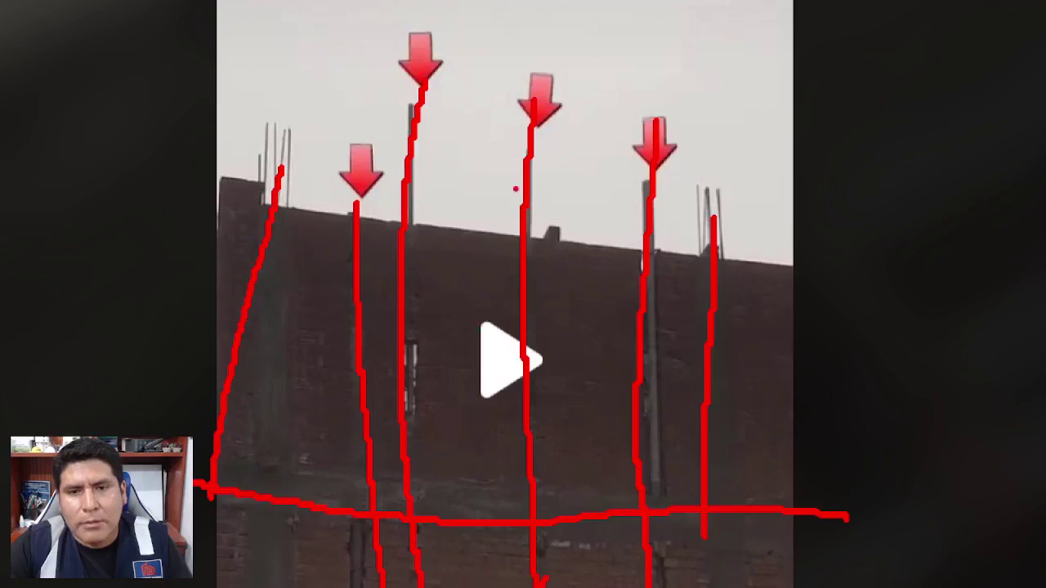
{"action": "key", "text": "Escape"}
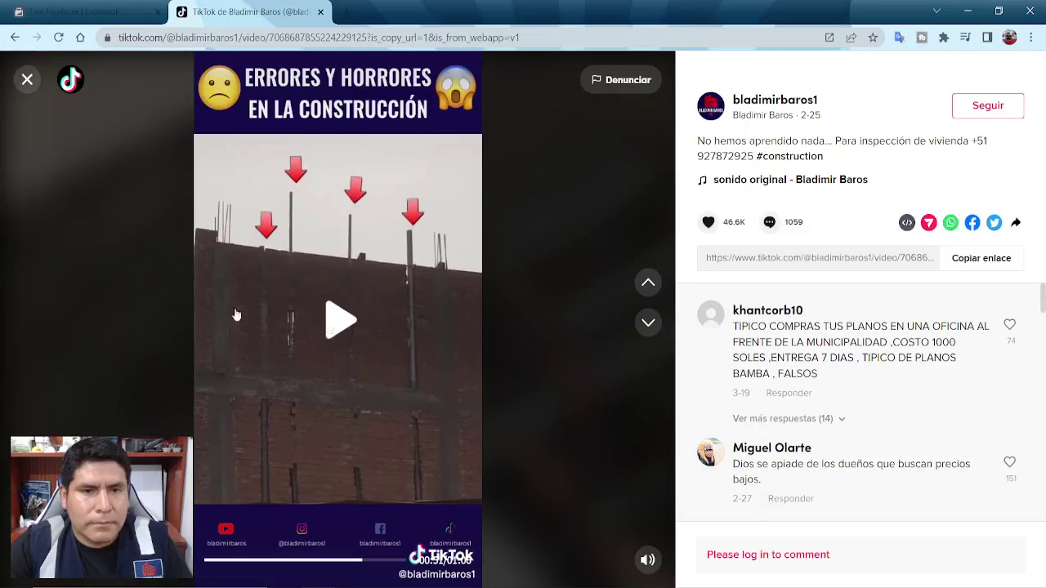
Play the rest of the construction-errors video, close it and browse back up the profile's video list.
{"action": "left_click", "coordinate": [235, 314]}
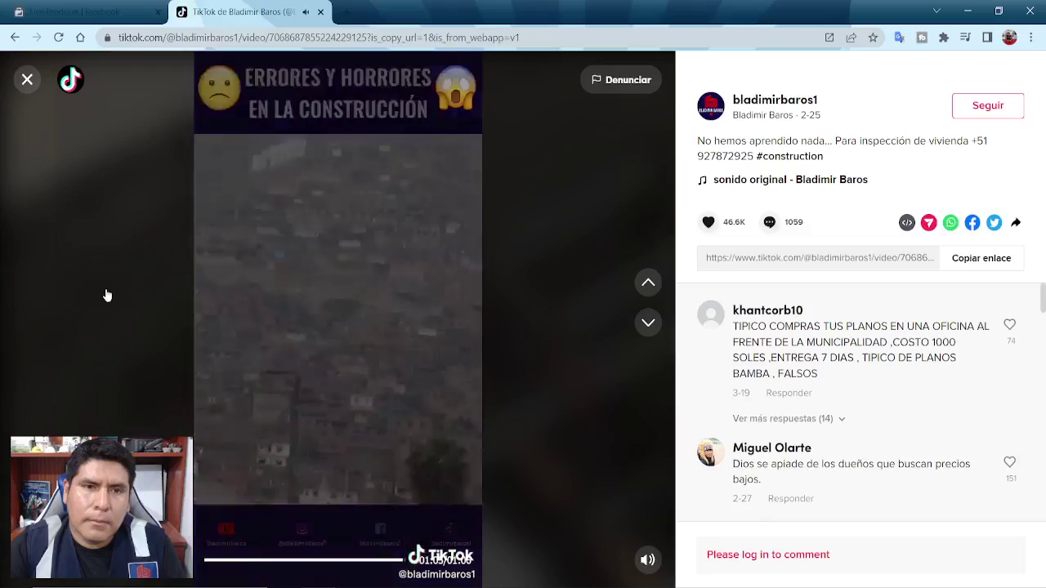
{"action": "left_click", "coordinate": [27, 79]}
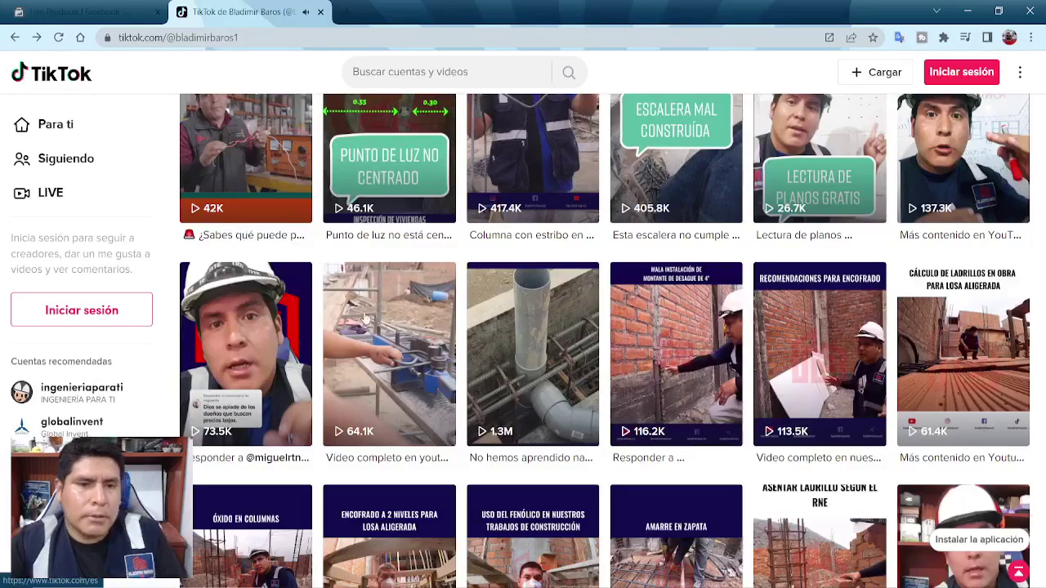
{"action": "scroll", "coordinate": [365, 318], "scroll_direction": "up", "scroll_amount": 3}
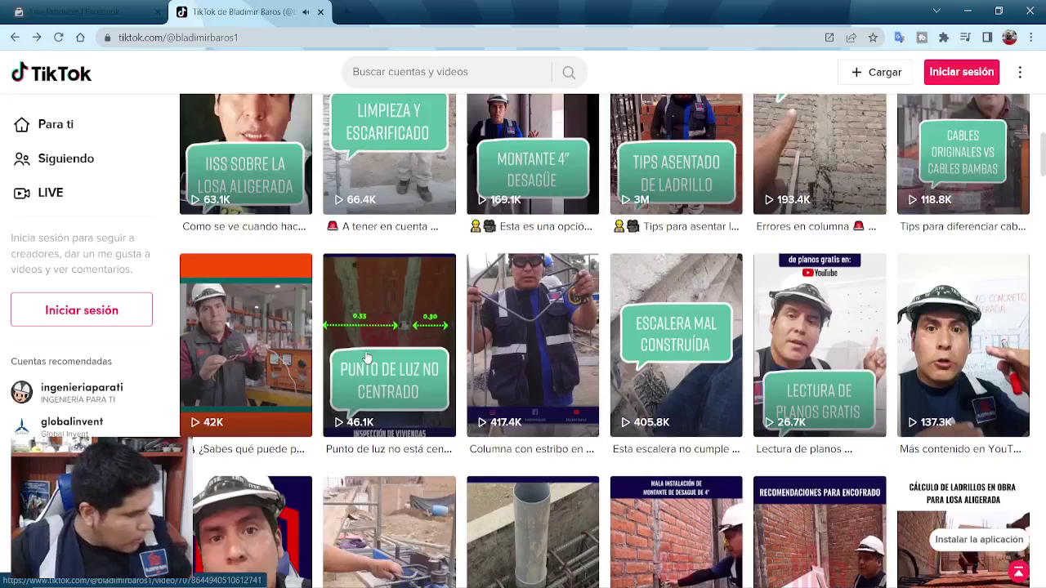